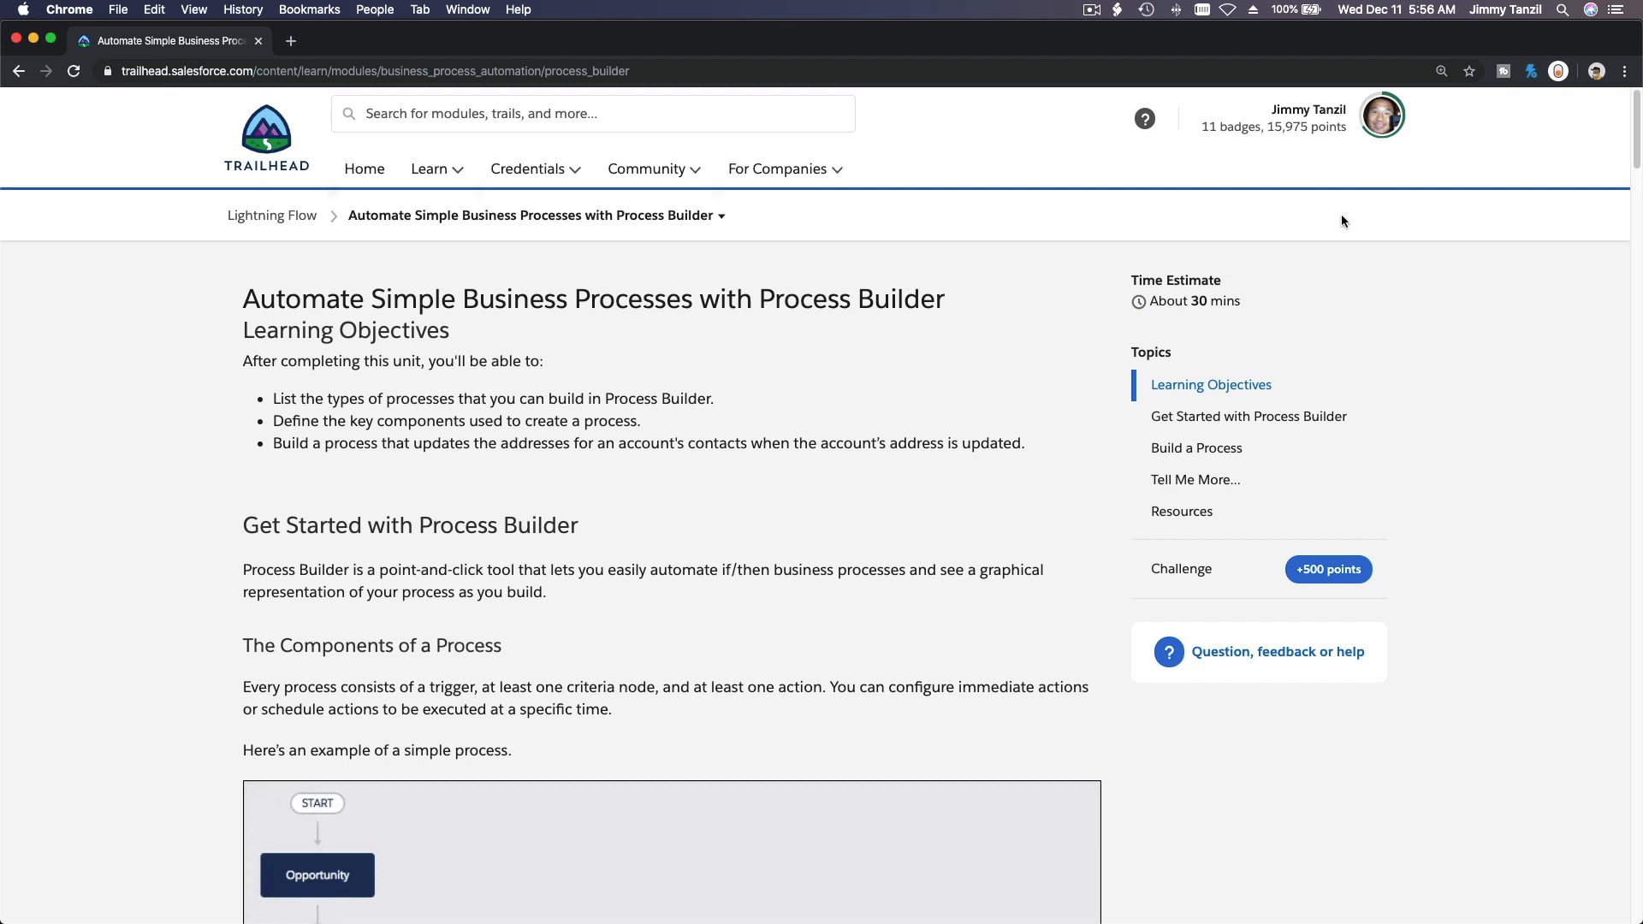
# Launch the Admin Intermediate playground, playful-wolf-tm3tp0.com, from the Trailhead profile's hands-on orgs
pyautogui.click(1373, 122)
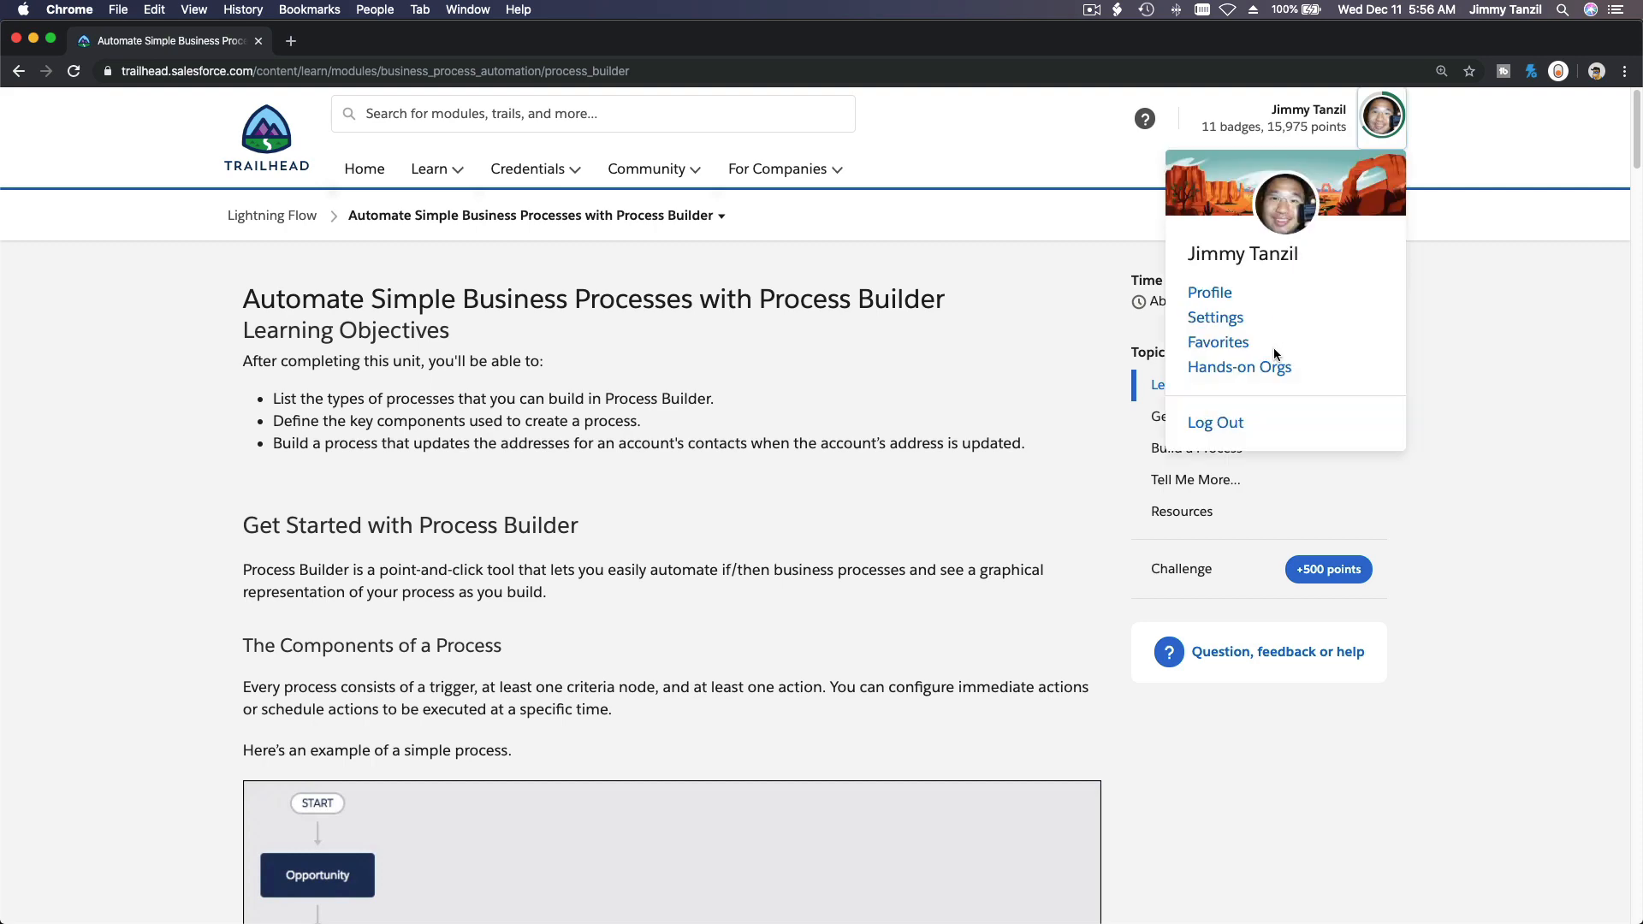
pyautogui.click(1275, 369)
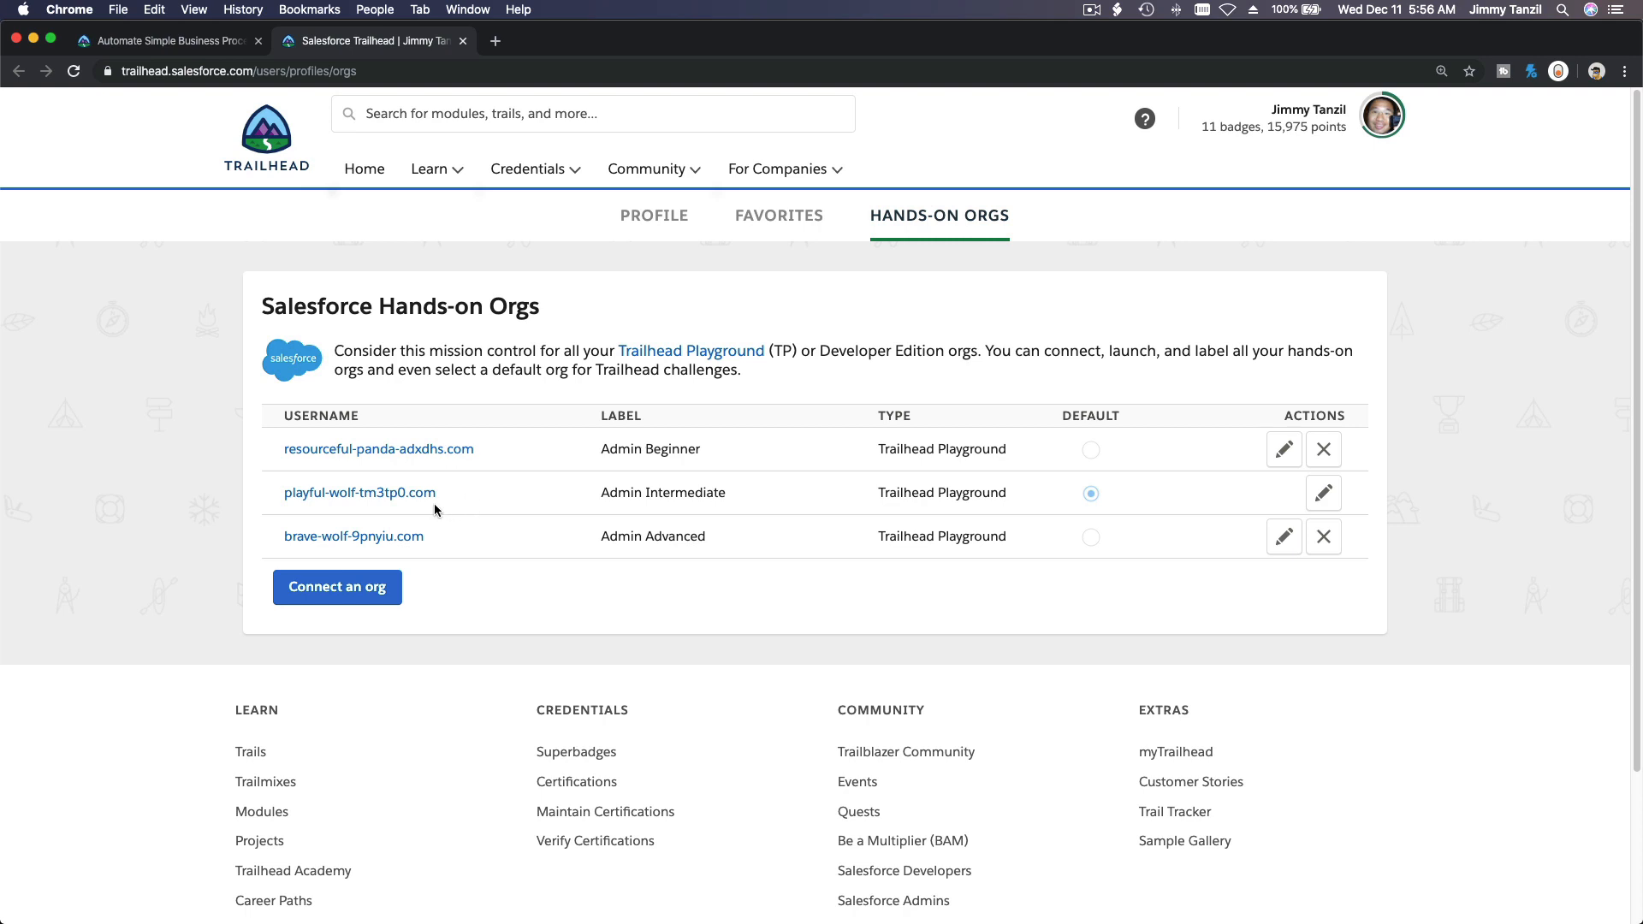
pyautogui.click(422, 495)
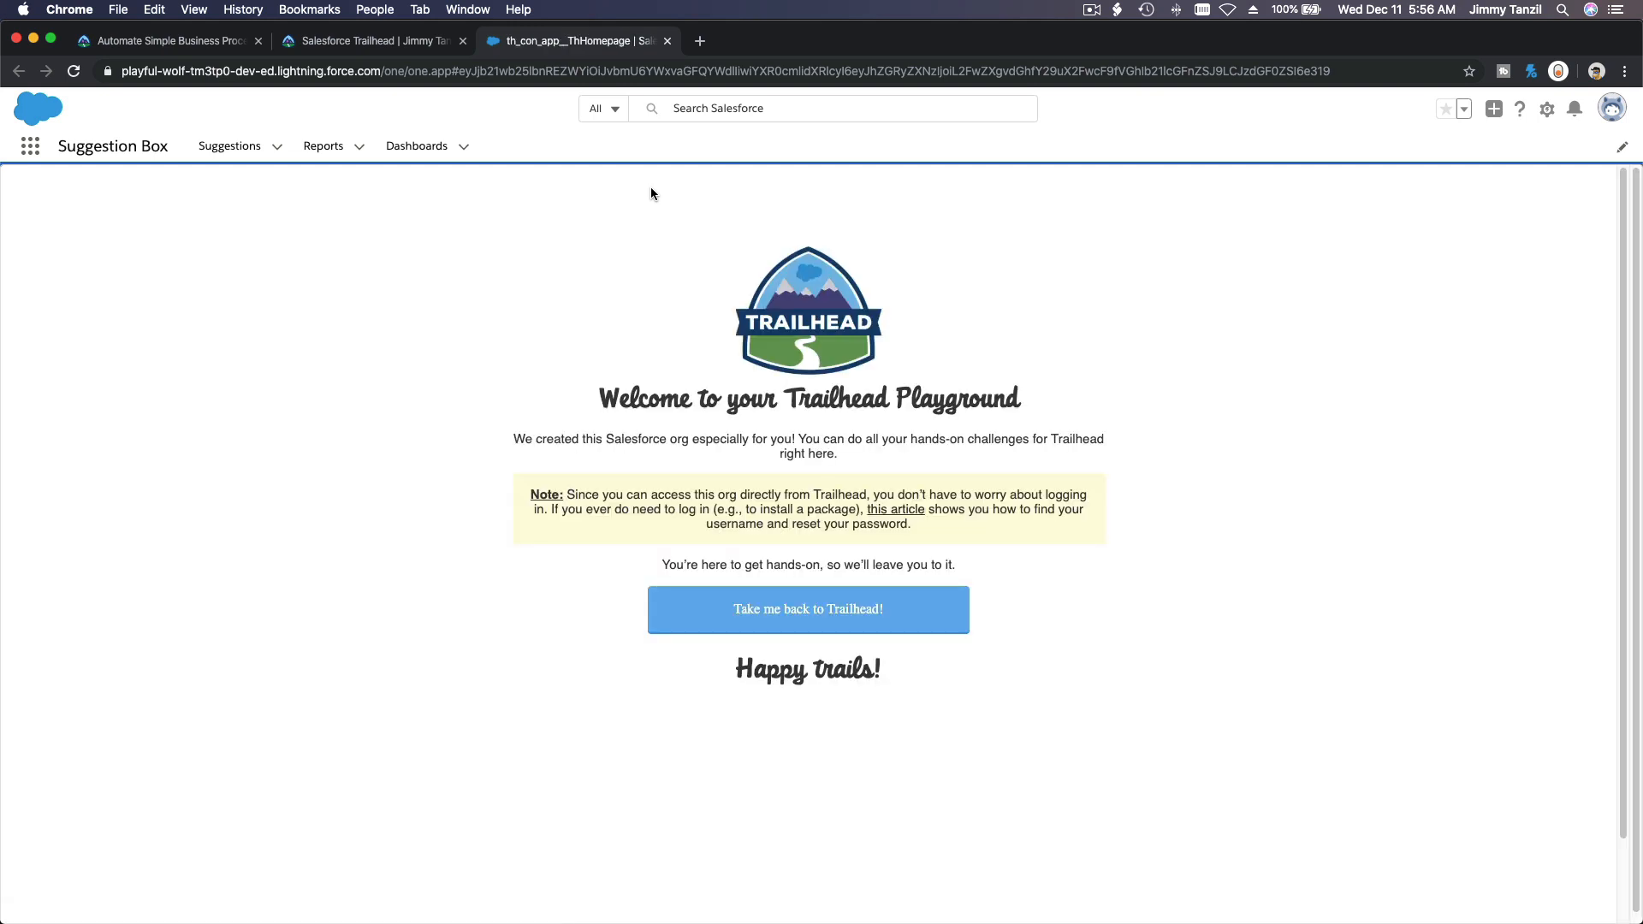
# Go to the playground's Setup and find and open Process Builder
pyautogui.click(1547, 109)
pyautogui.click(1555, 156)
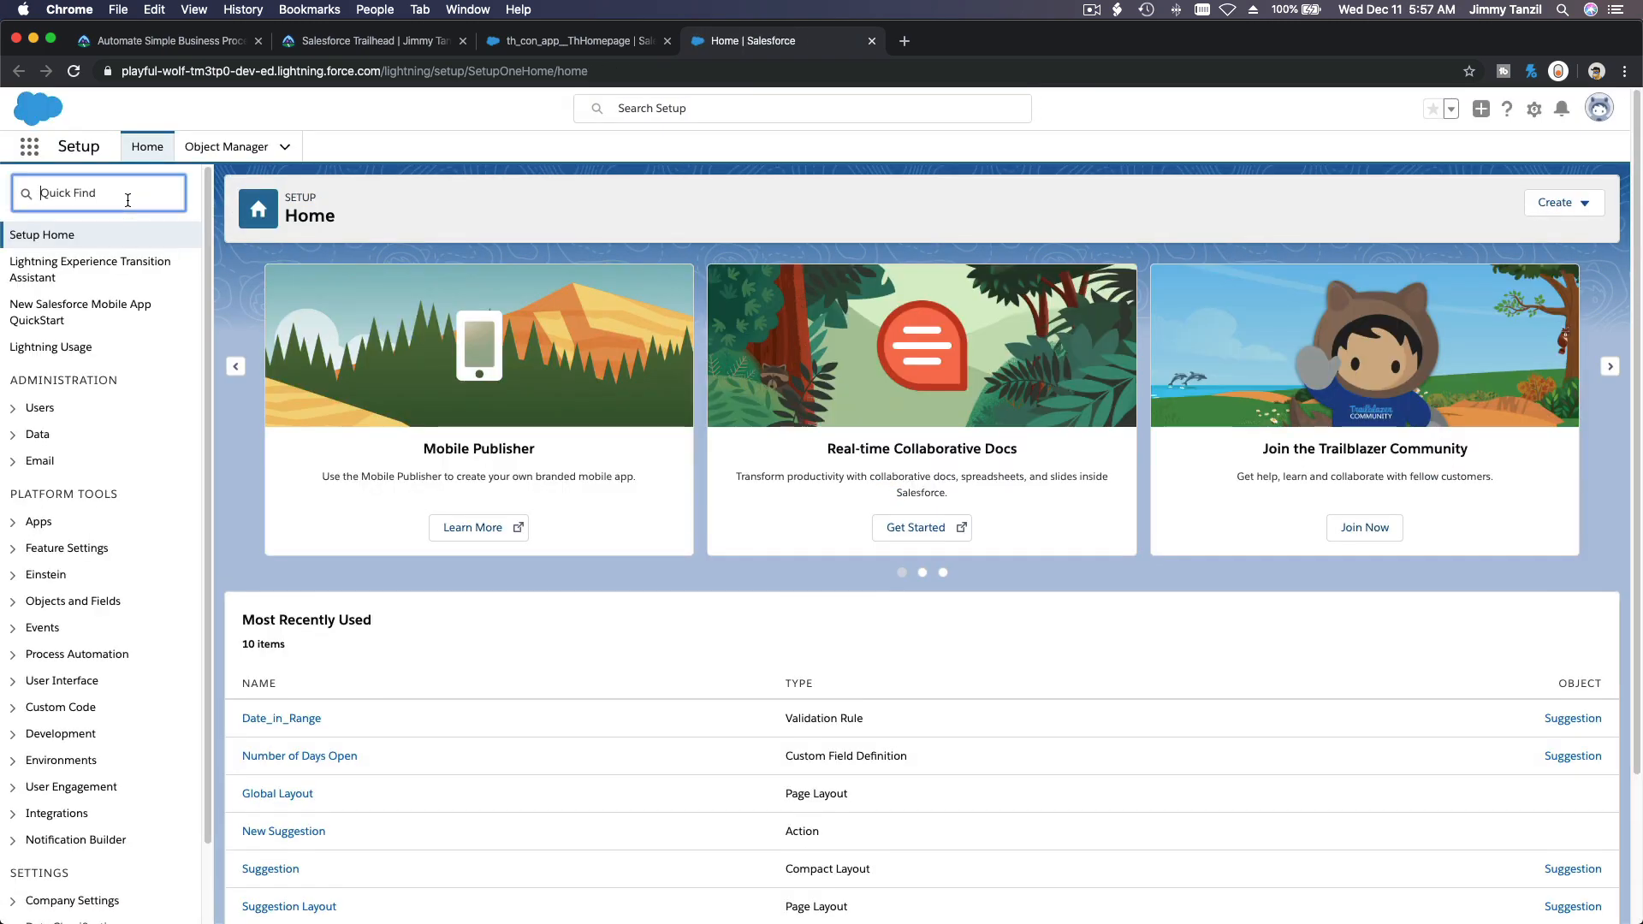
pyautogui.write('Process ')
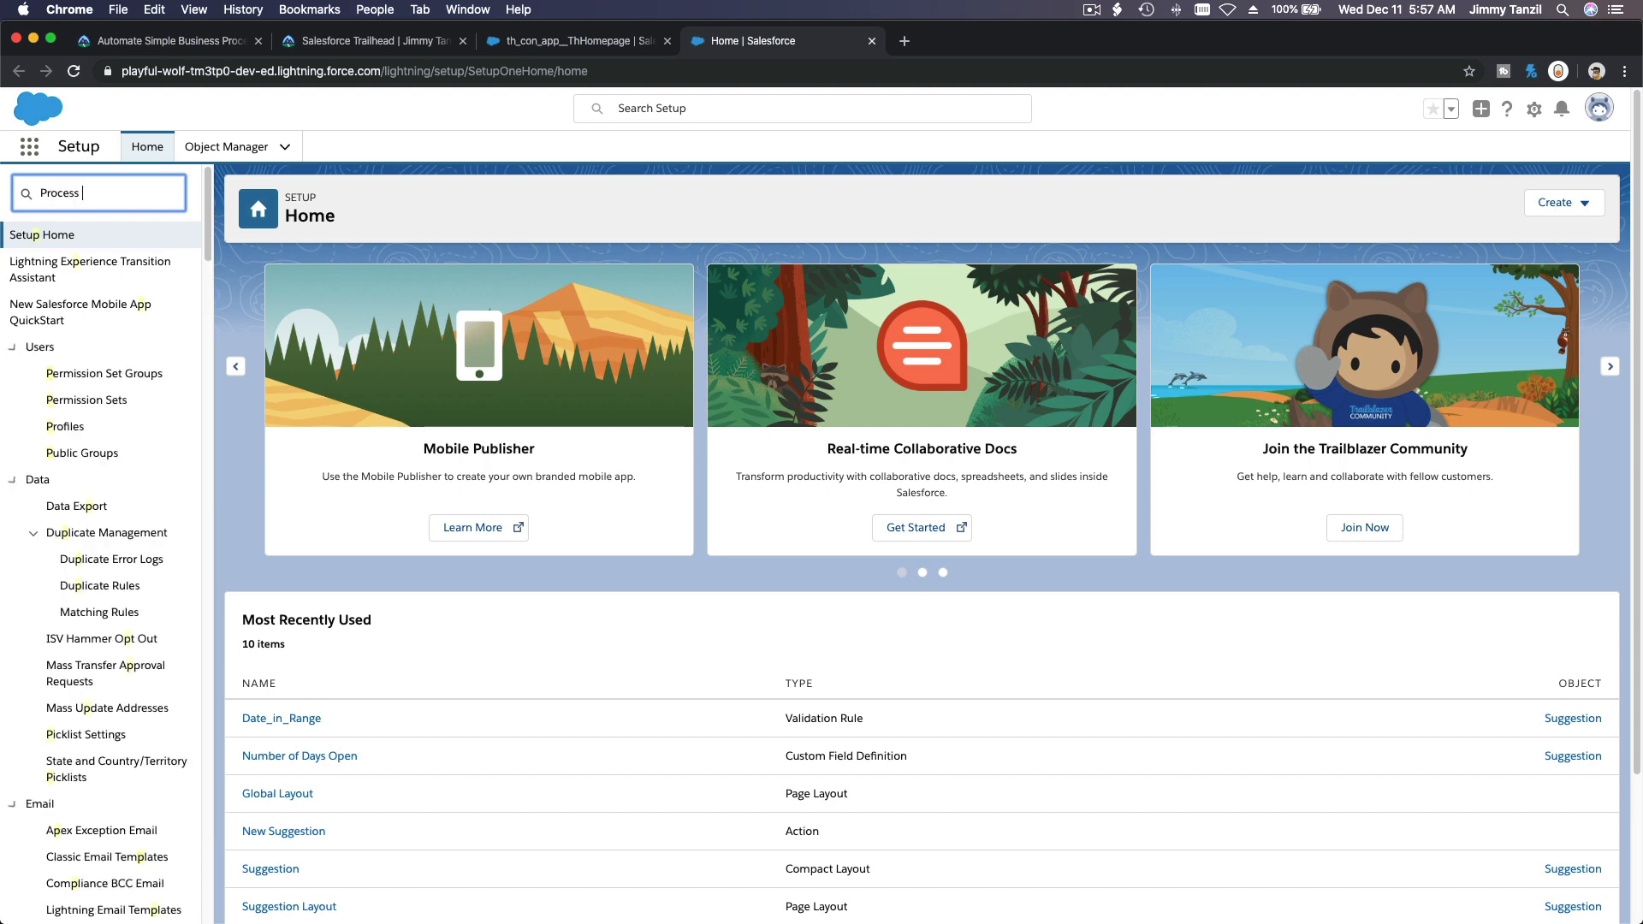
pyautogui.write('Buil')
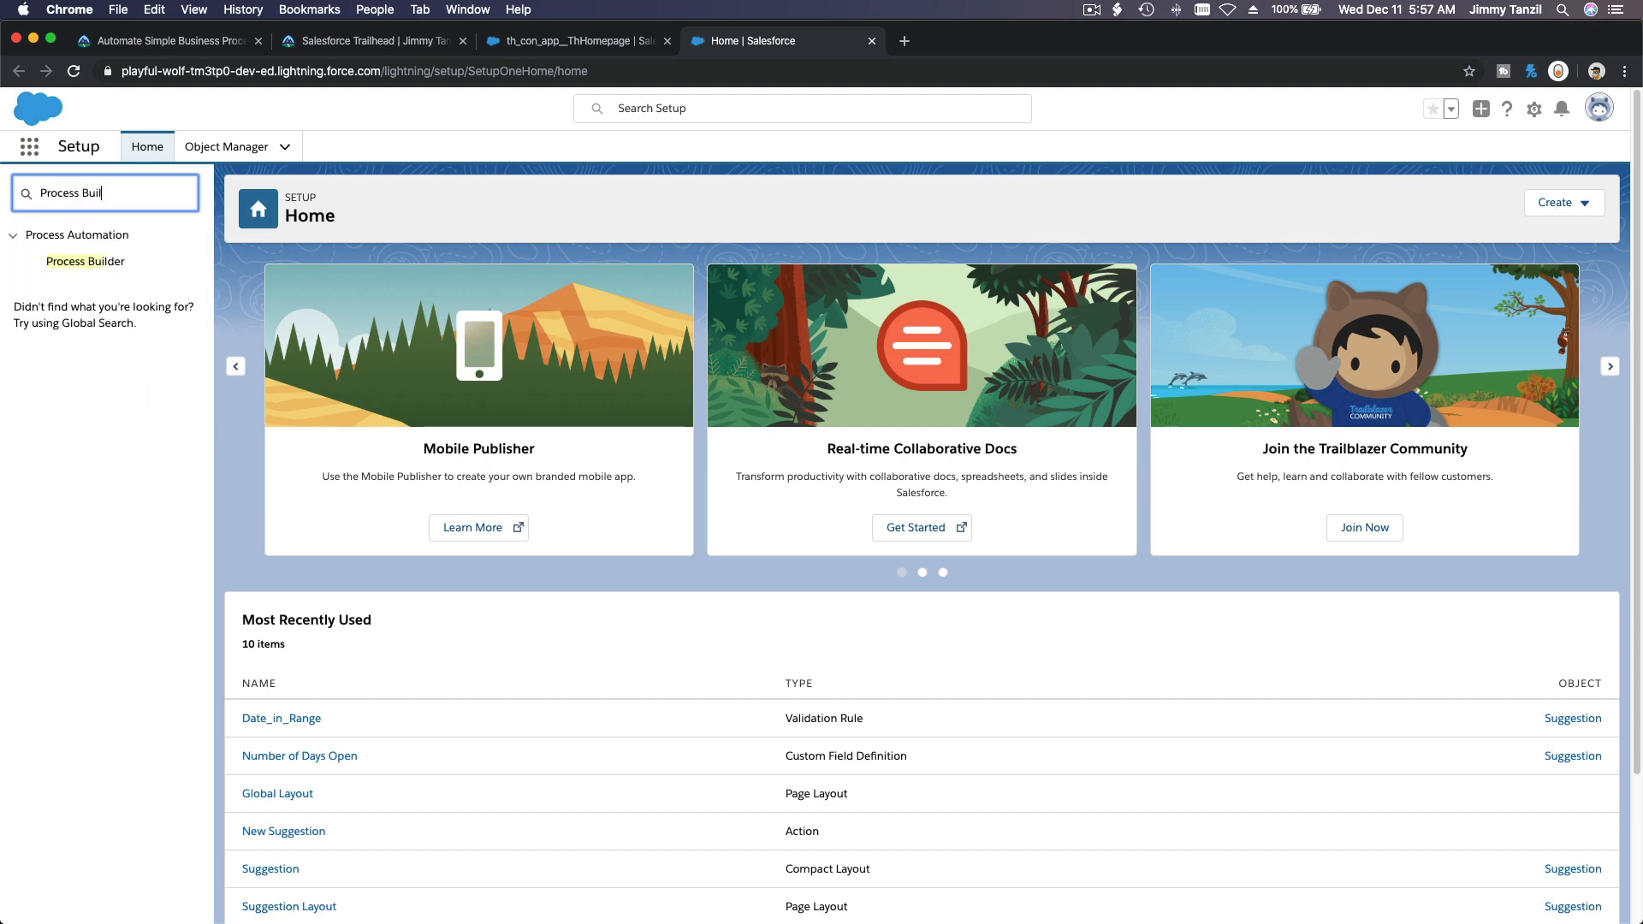
pyautogui.click(96, 262)
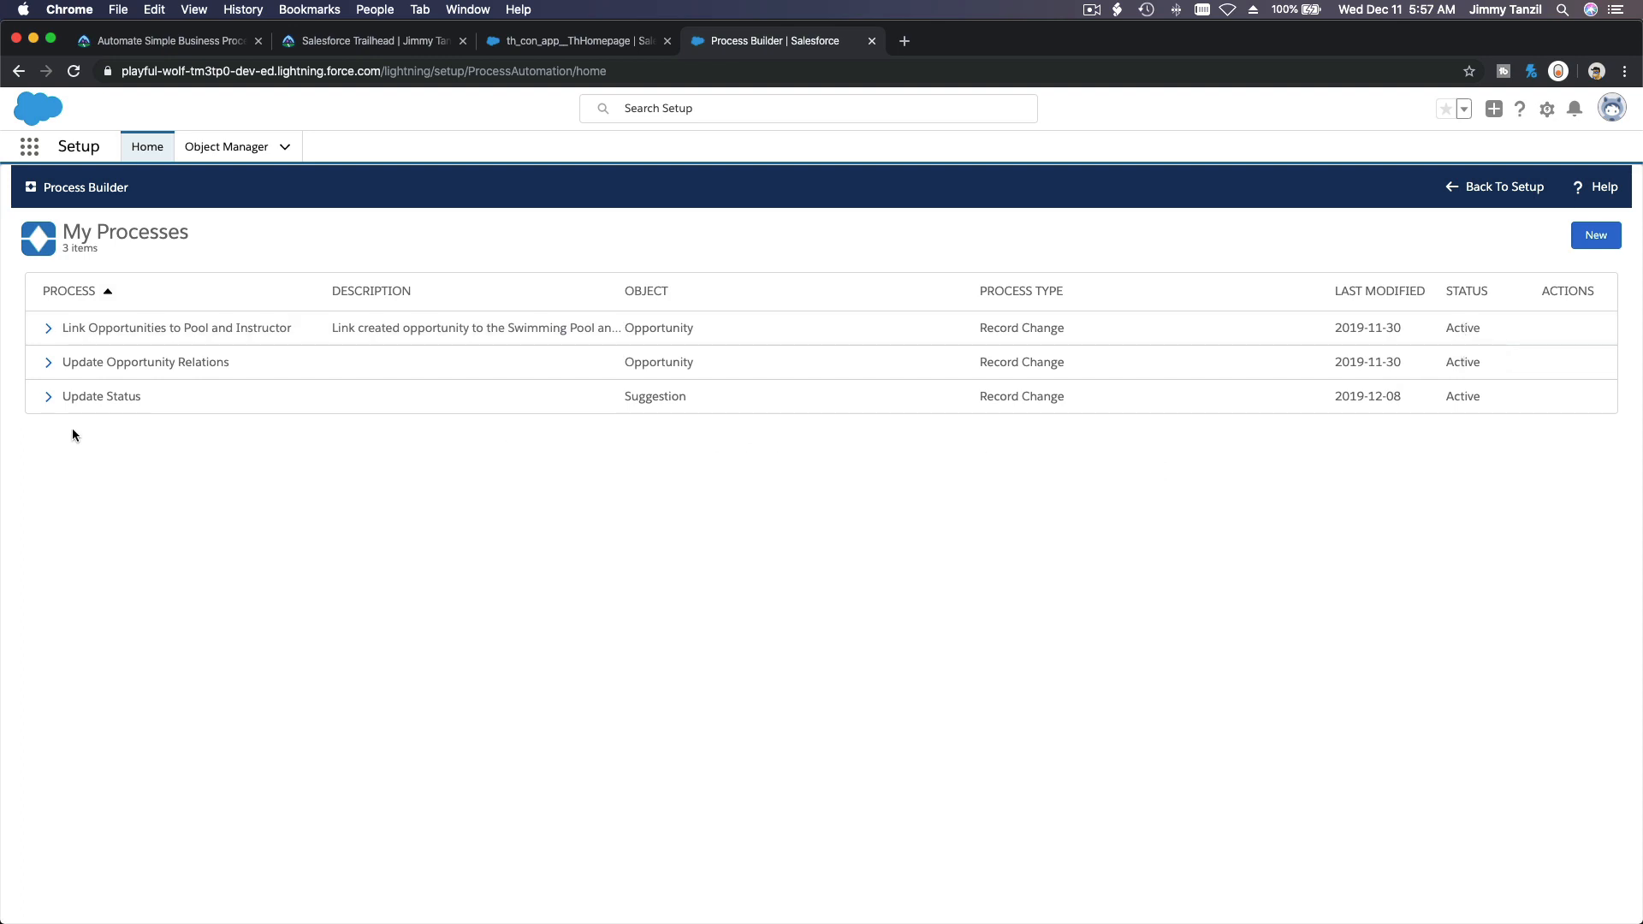
# Deactivate version 1 of the Update Status process and return to Setup
pyautogui.click(49, 398)
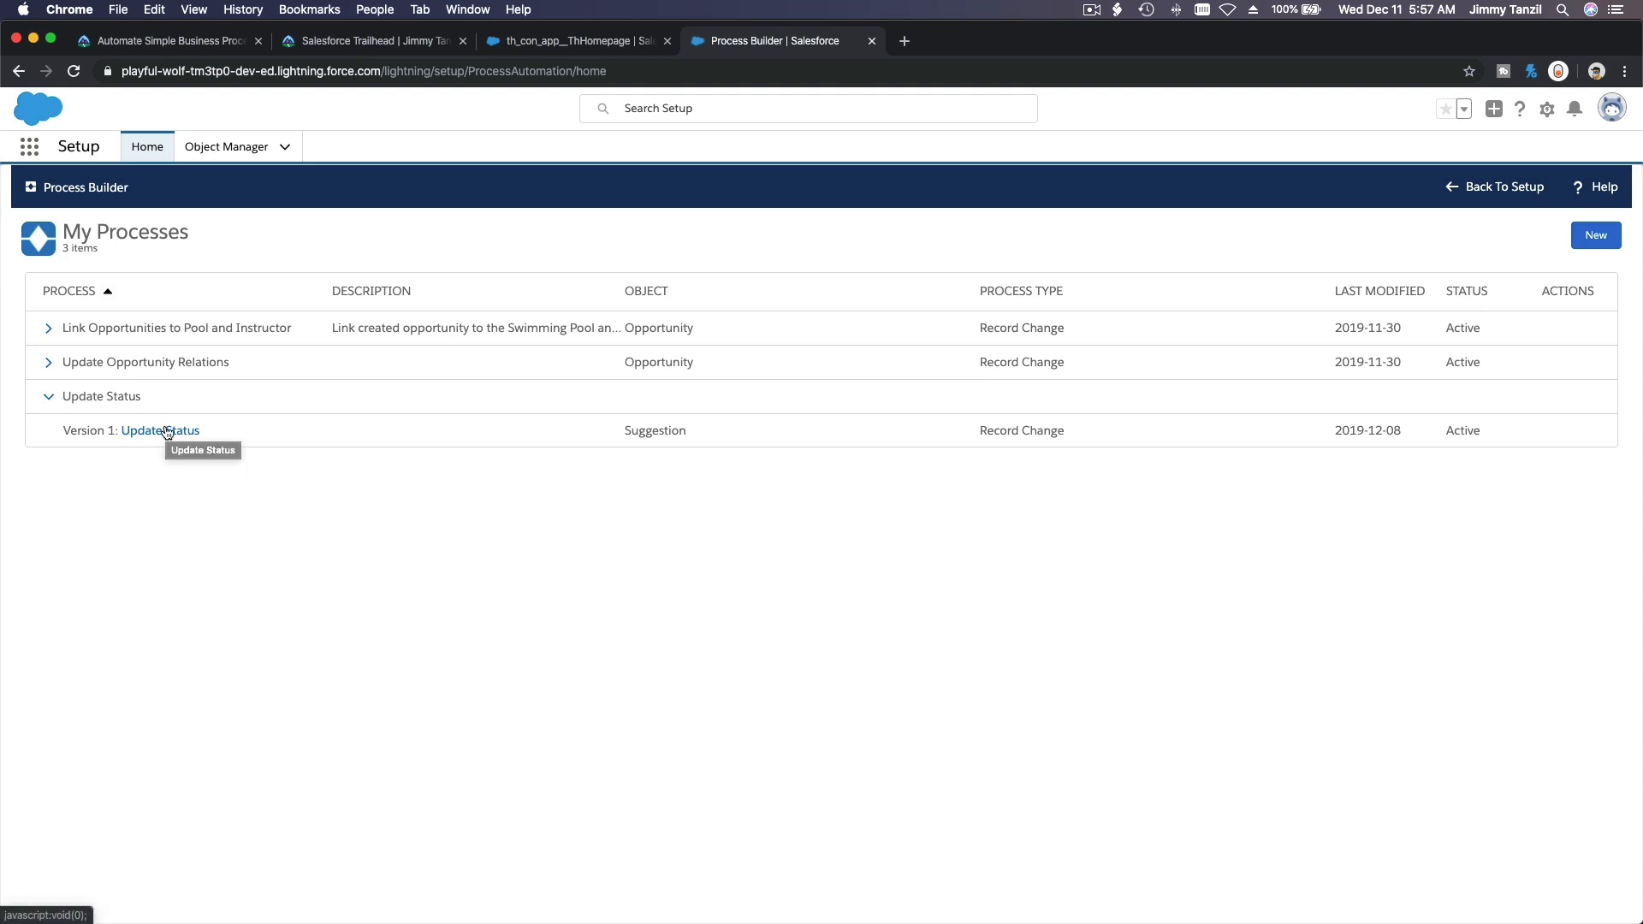
pyautogui.click(167, 431)
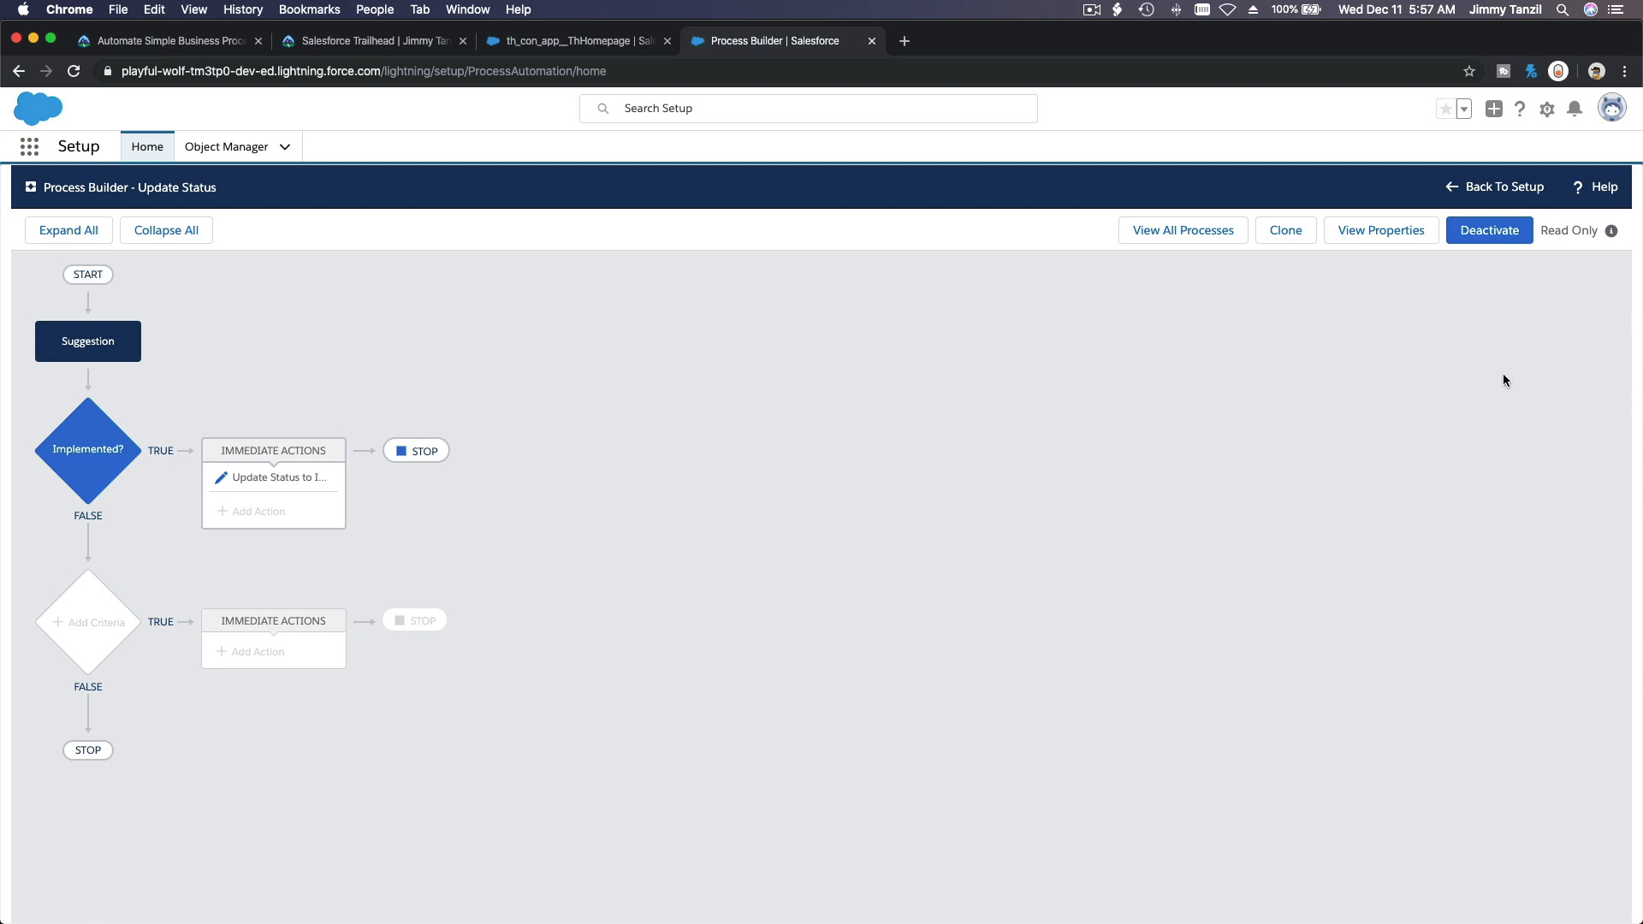
pyautogui.click(1489, 242)
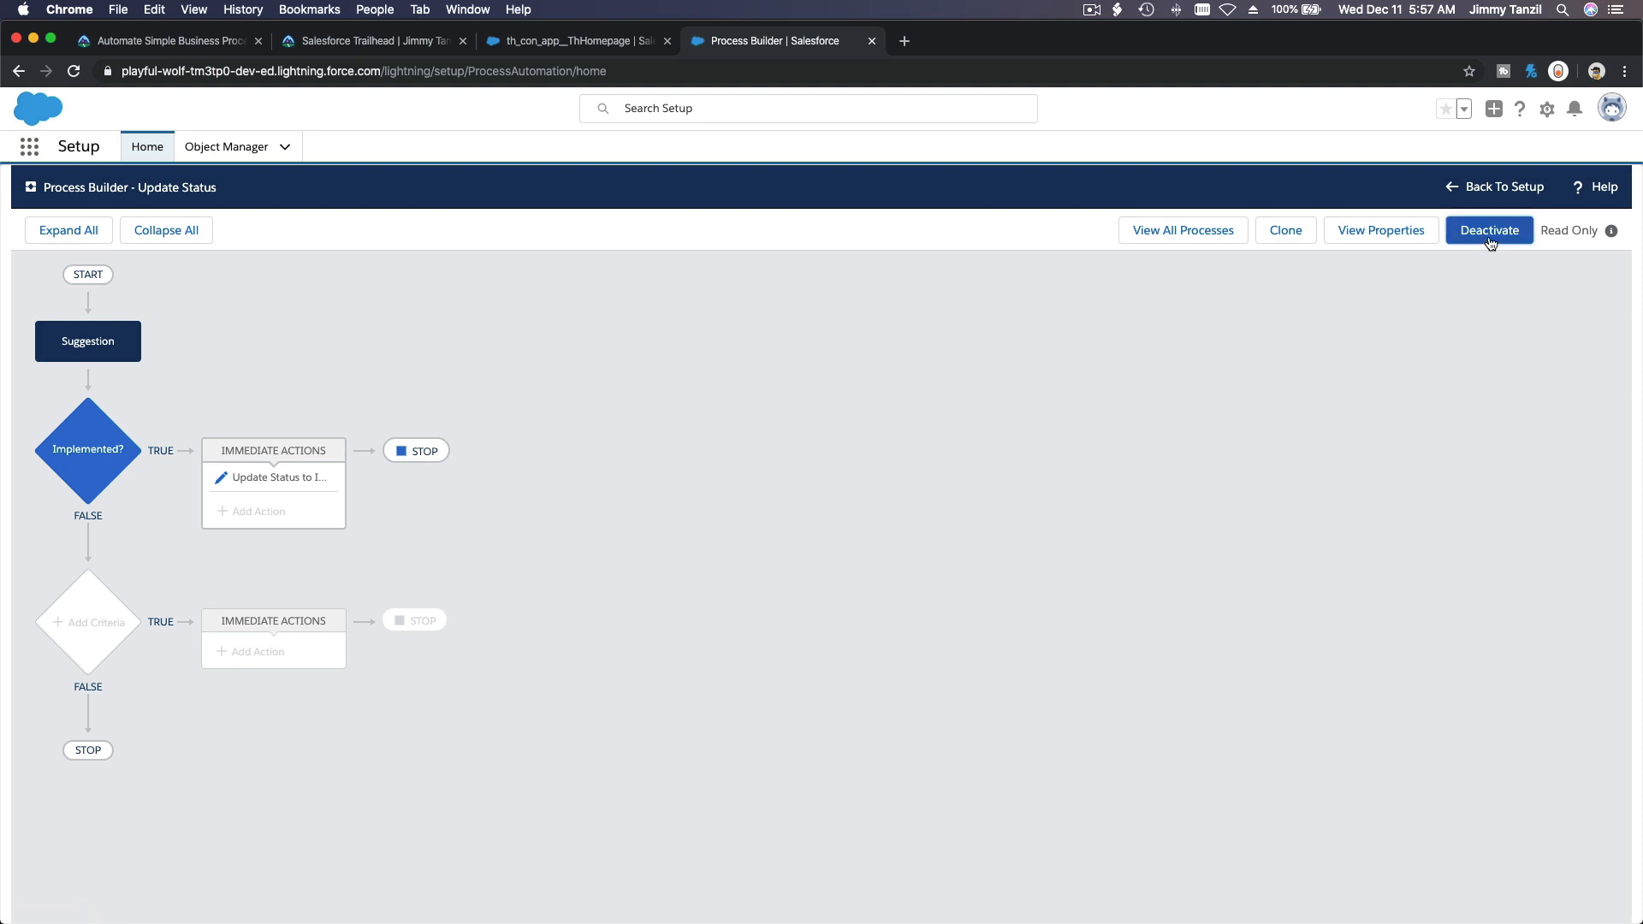
pyautogui.click(1080, 622)
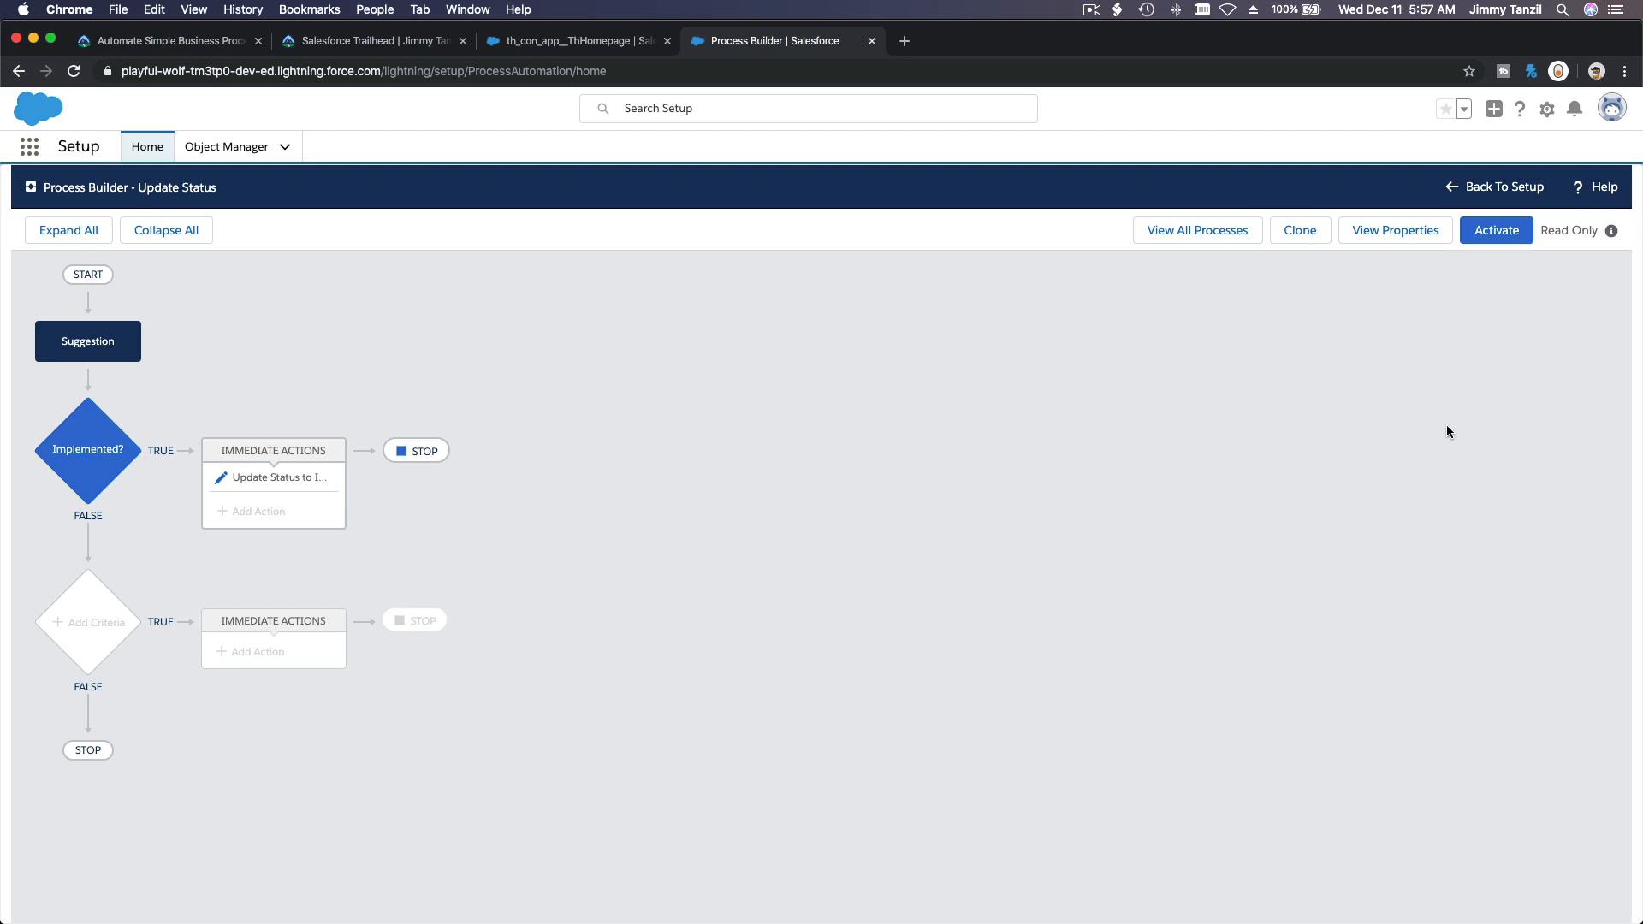
pyautogui.click(1498, 187)
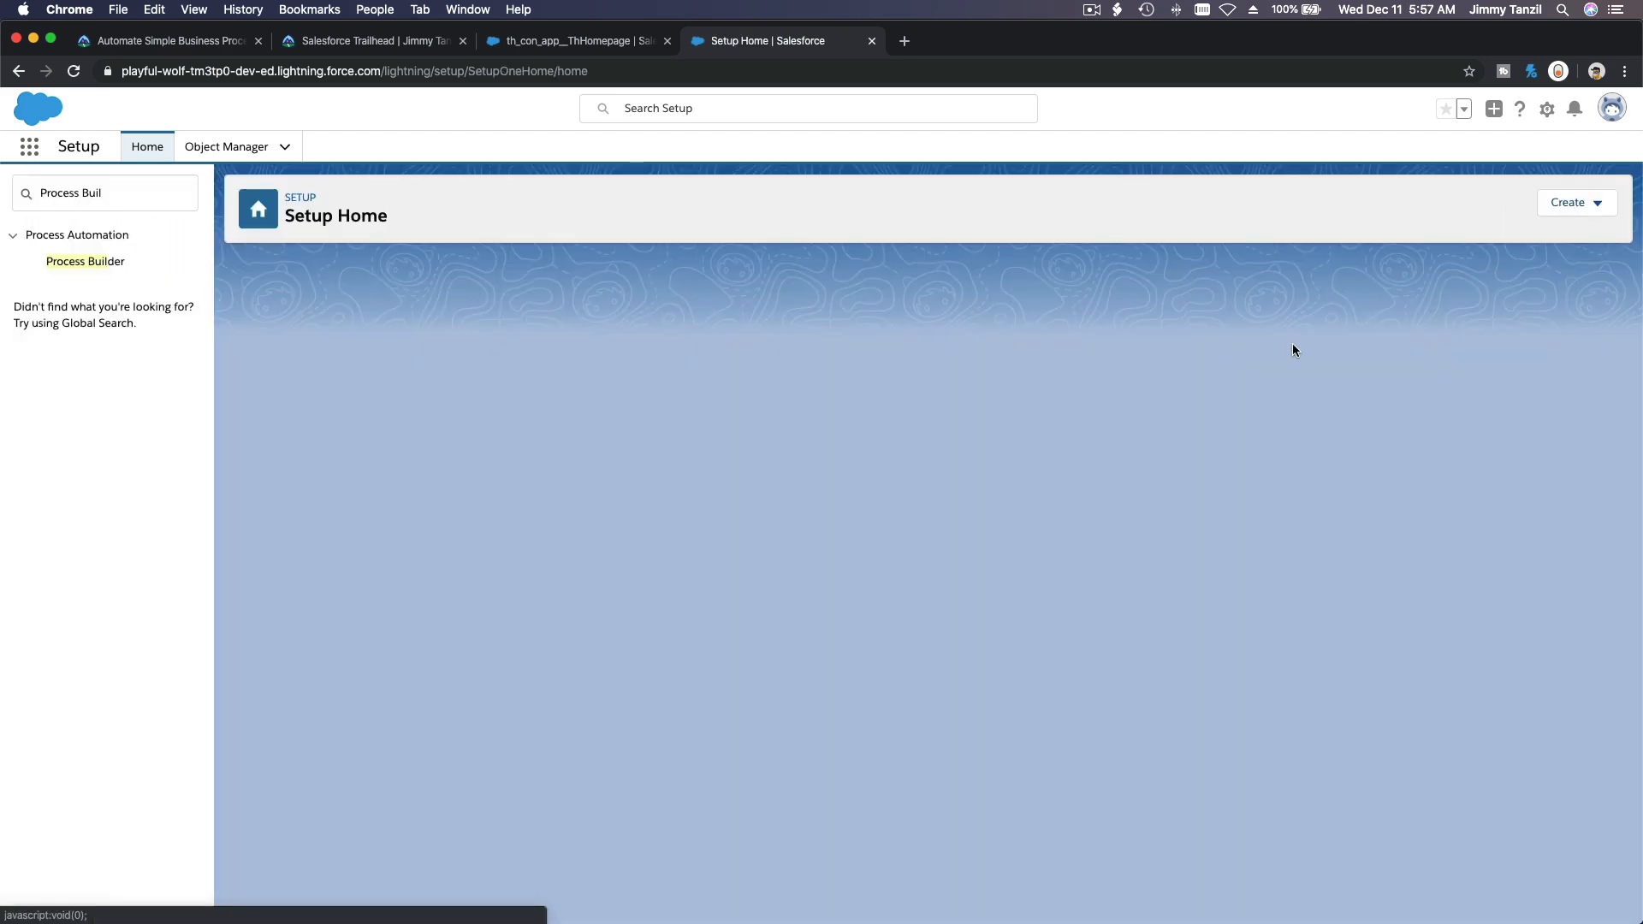
# Reopen version 1 of Update Status in Process Builder and examine whether its Suggestion start settings can be edited
pyautogui.click(117, 272)
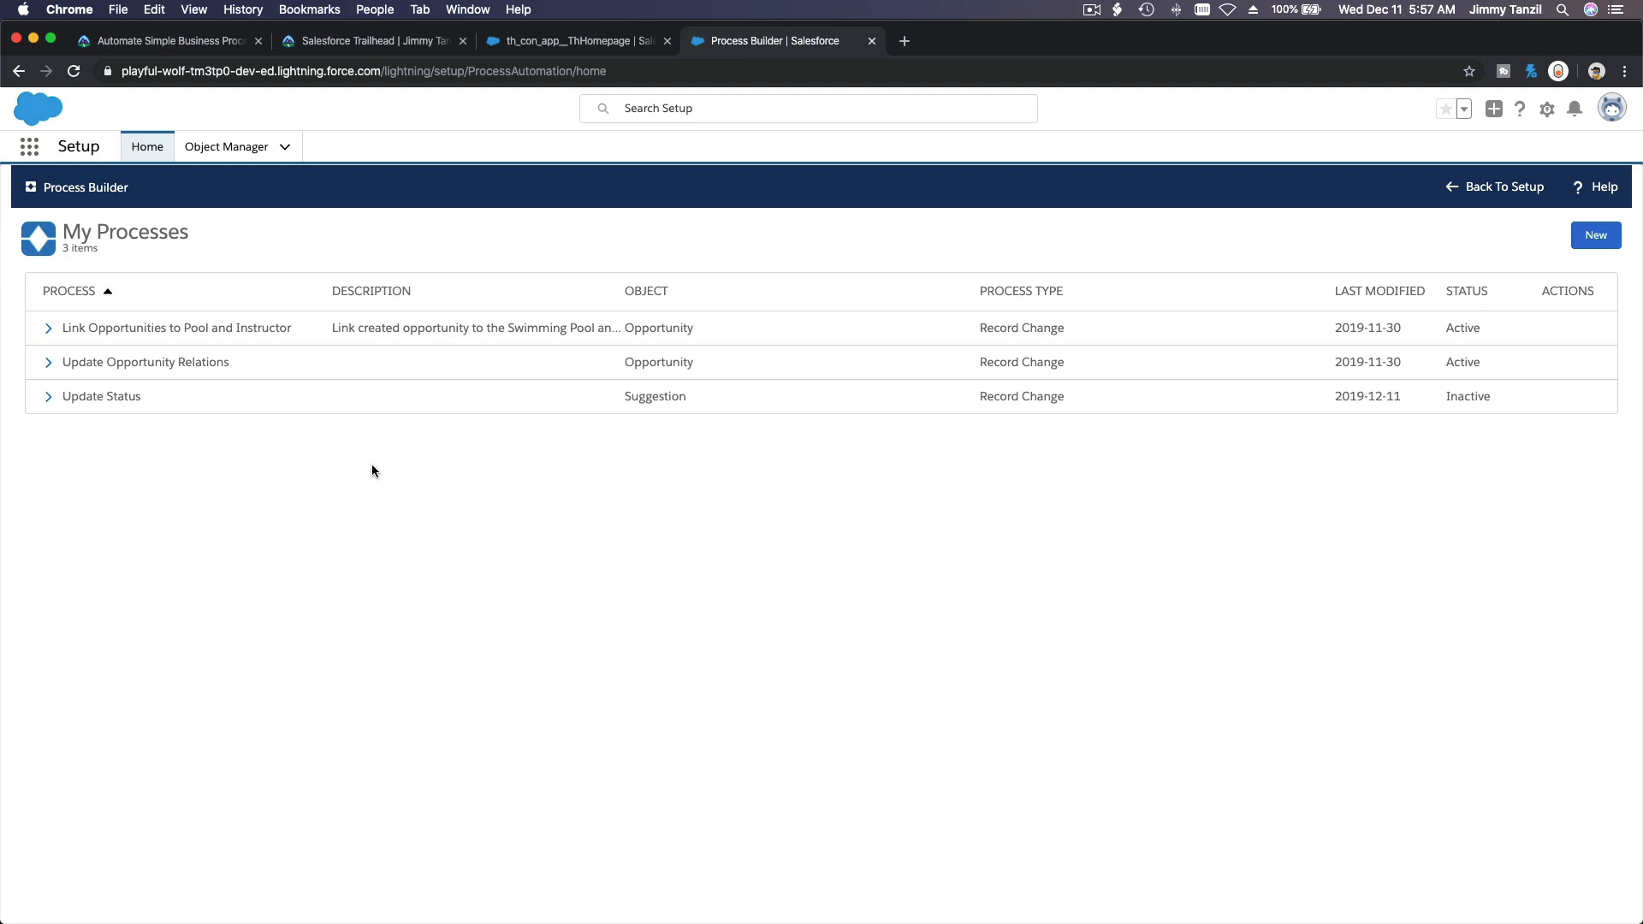
pyautogui.click(46, 403)
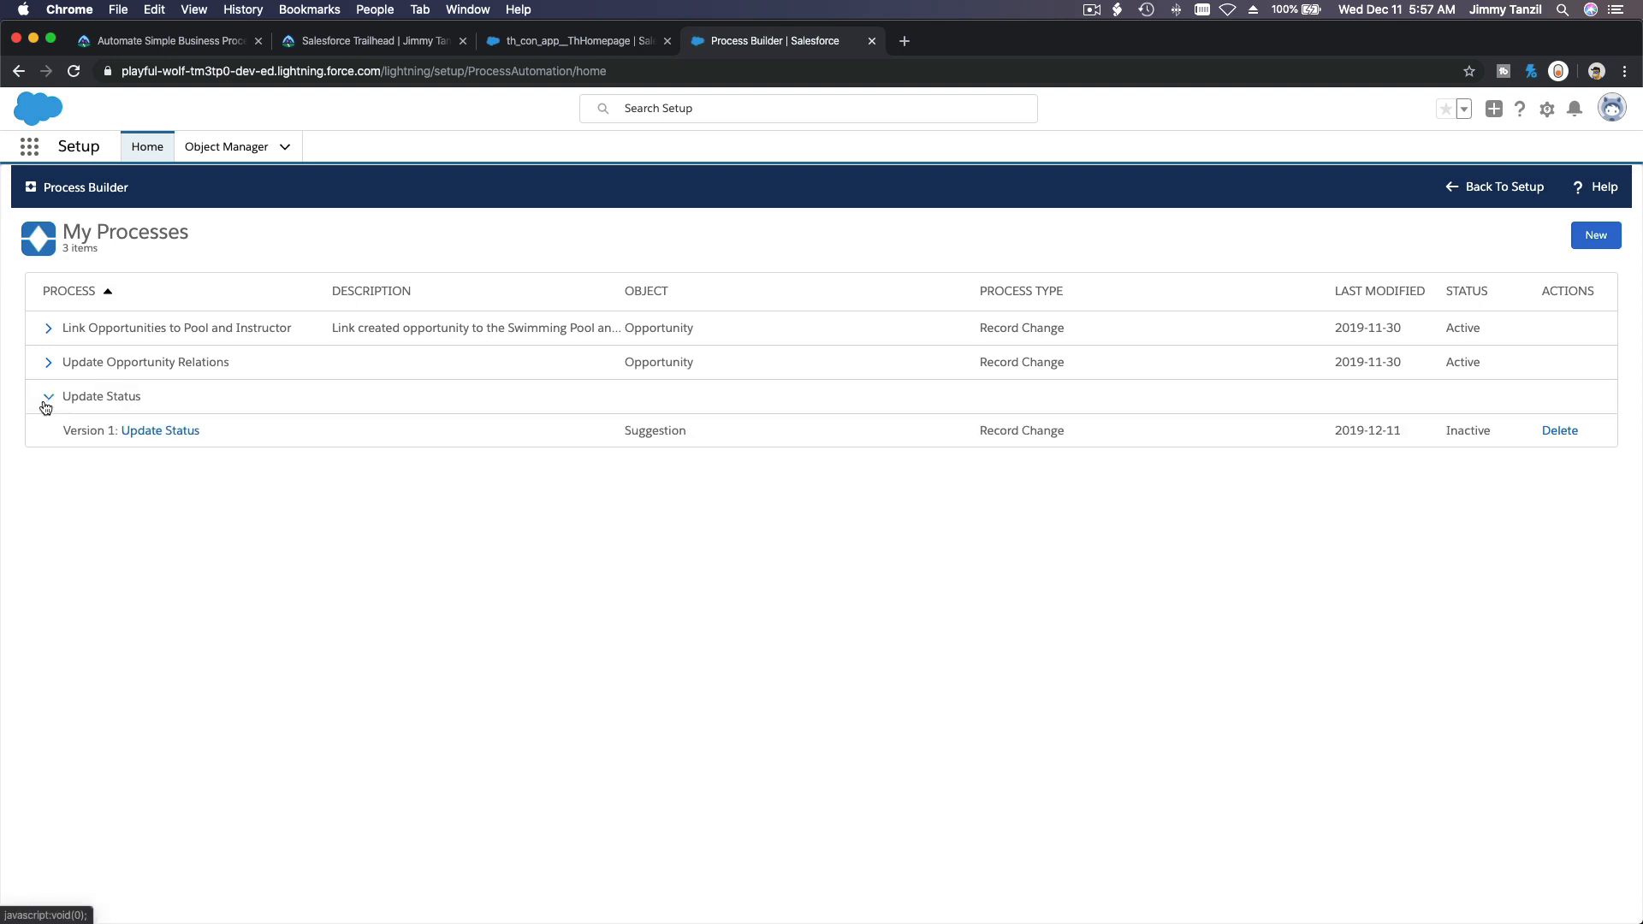
pyautogui.click(146, 437)
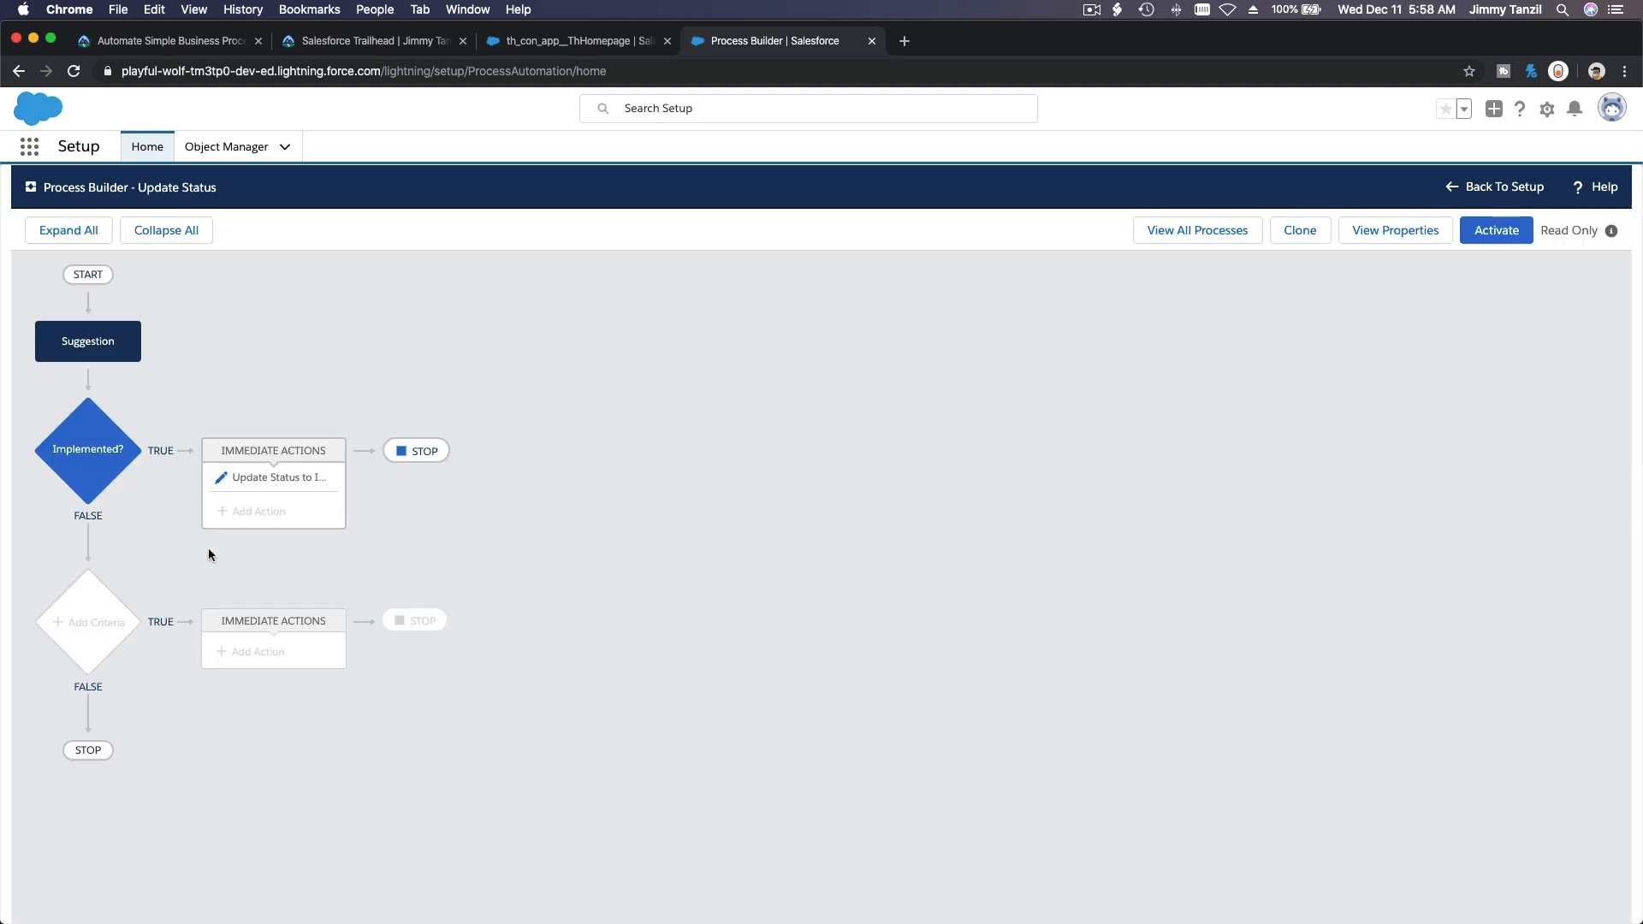
pyautogui.click(128, 354)
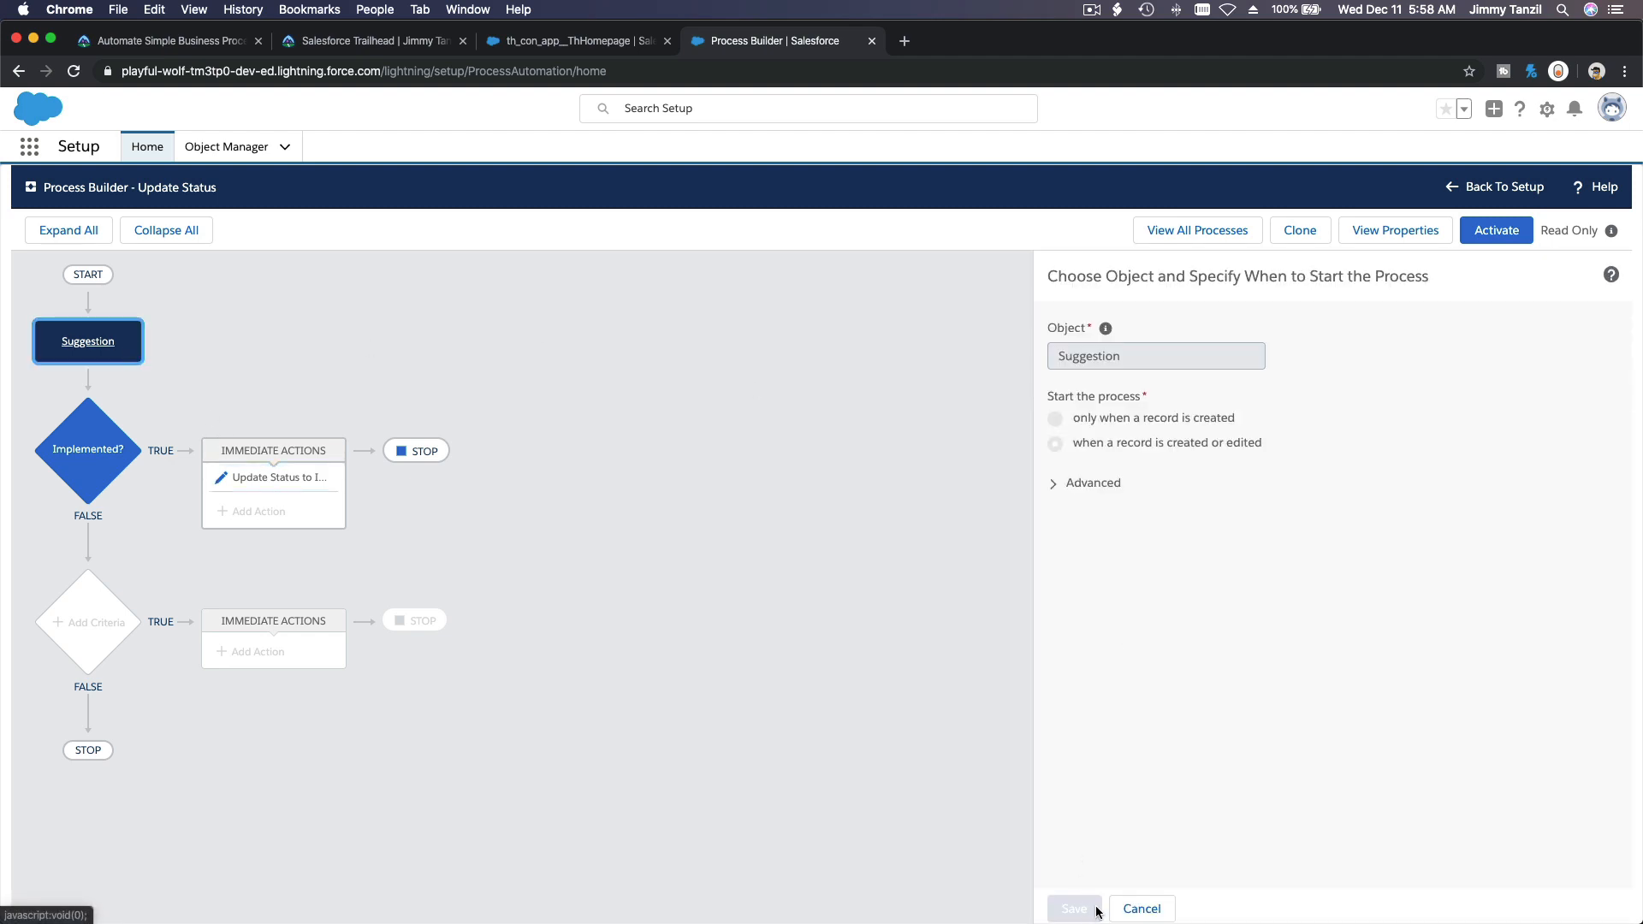
pyautogui.click(1138, 910)
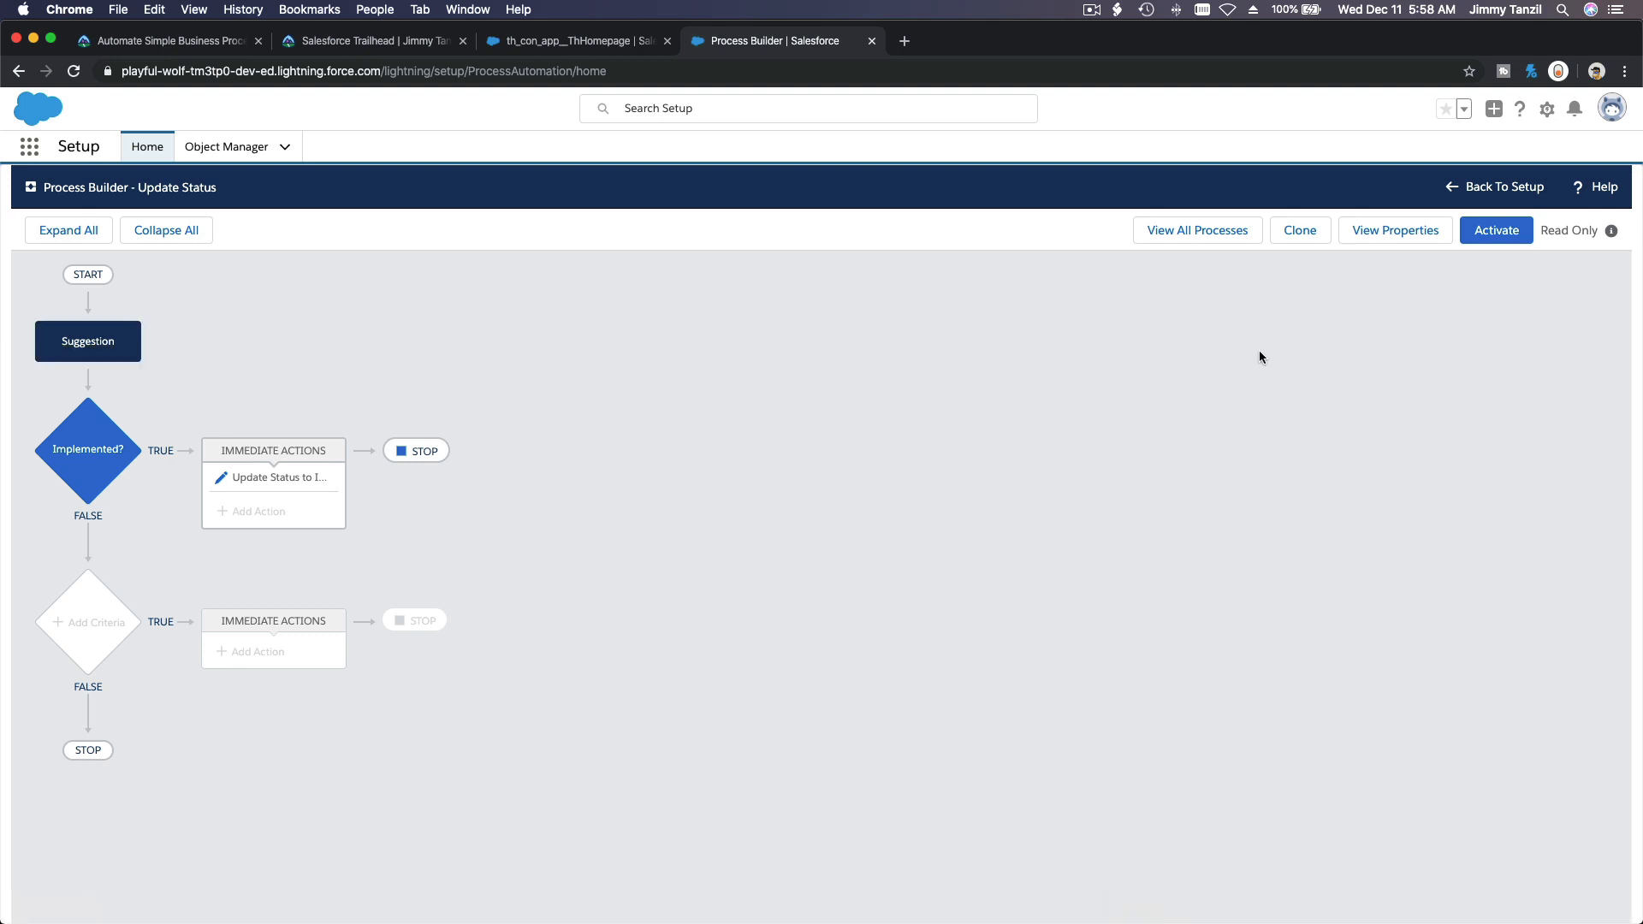
# Clone the process as a version of the current process with the name Update Status v2
pyautogui.click(1297, 244)
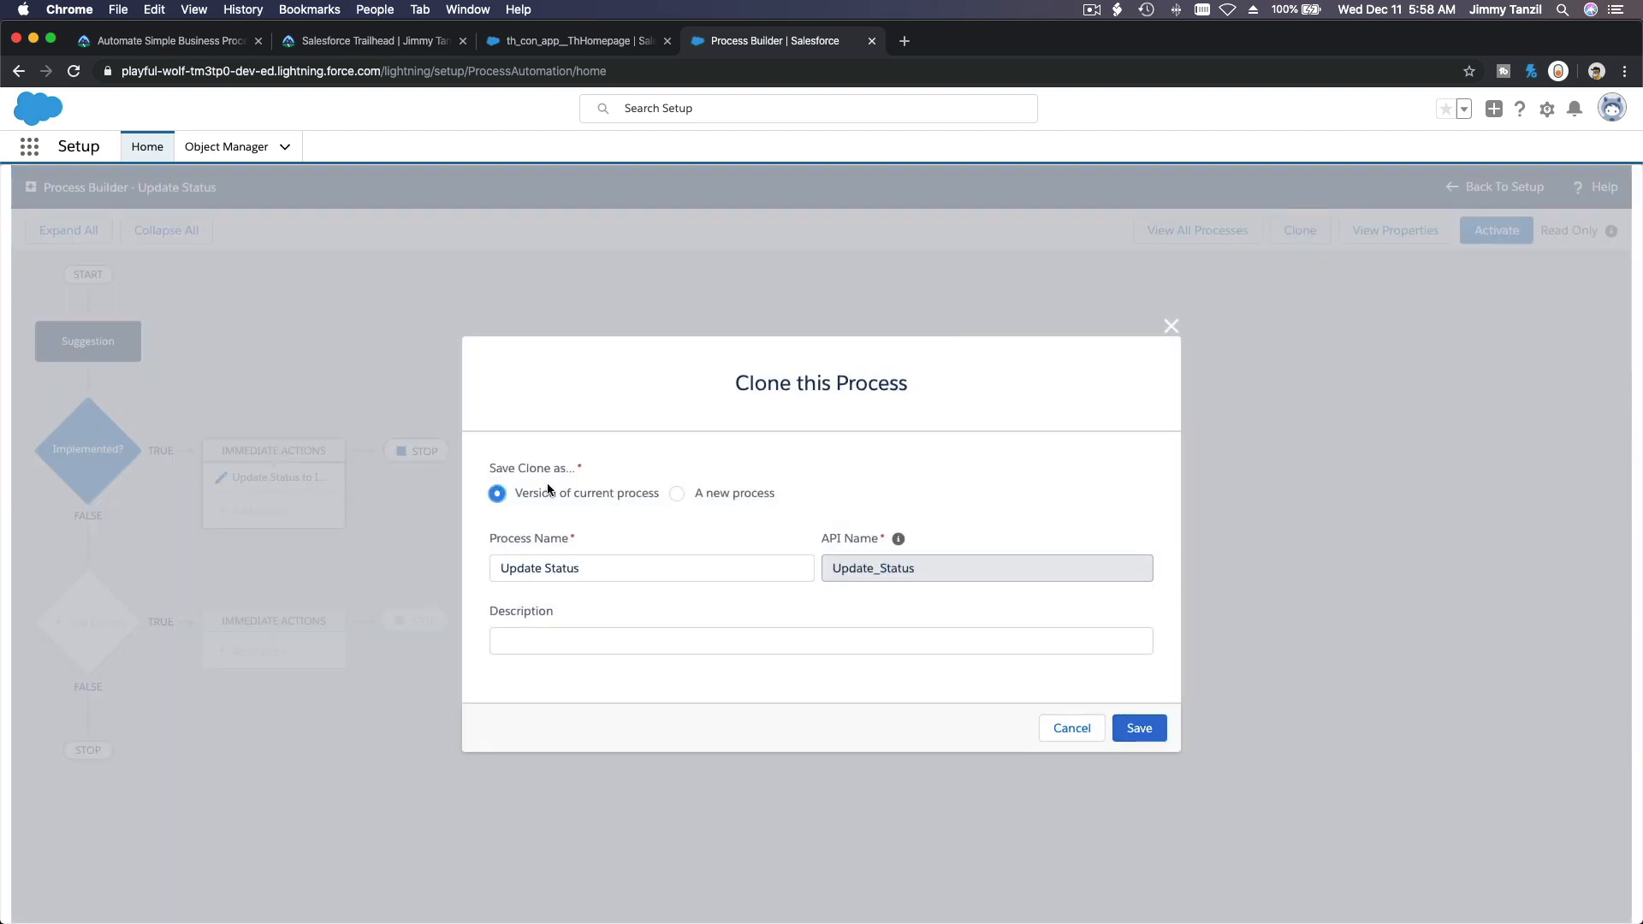
pyautogui.click(728, 497)
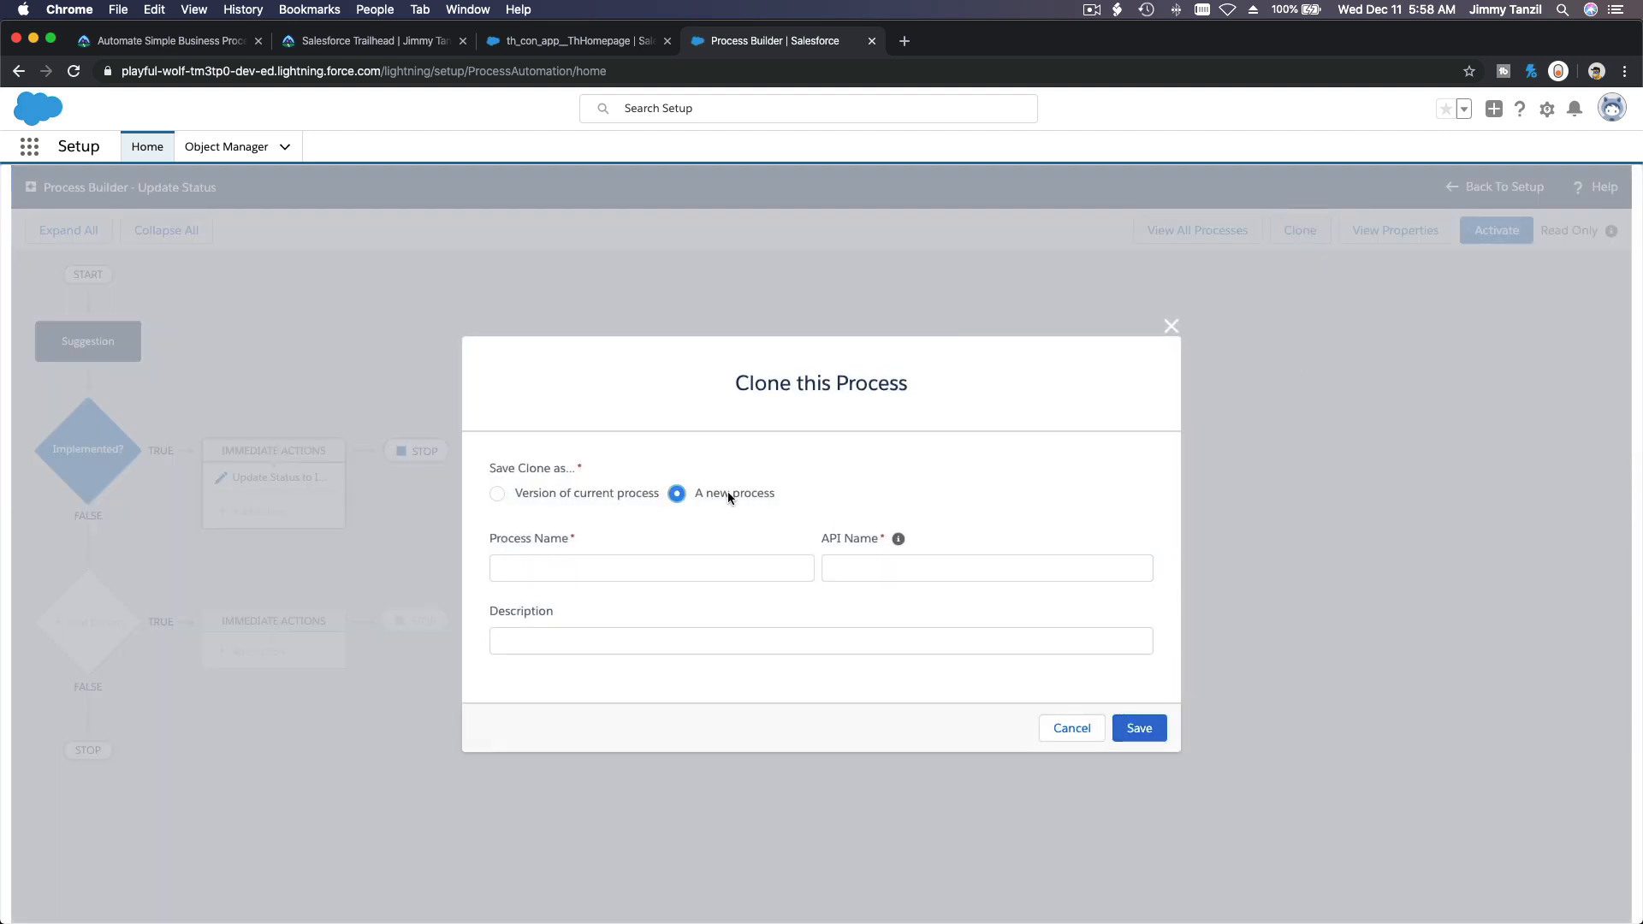
pyautogui.click(589, 496)
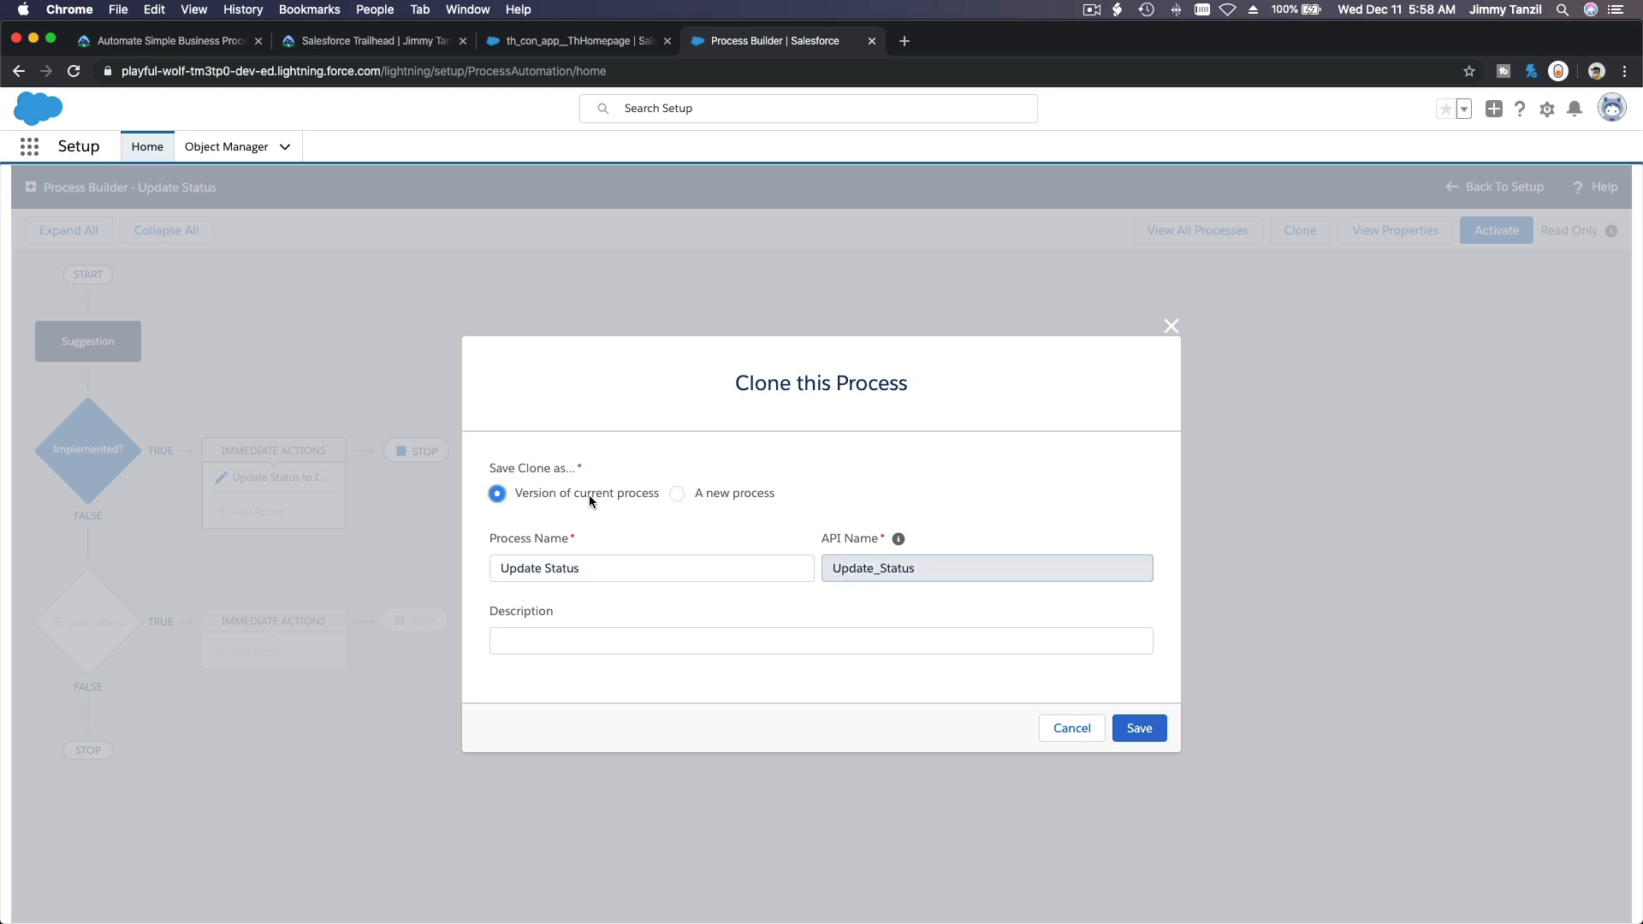
pyautogui.click(637, 575)
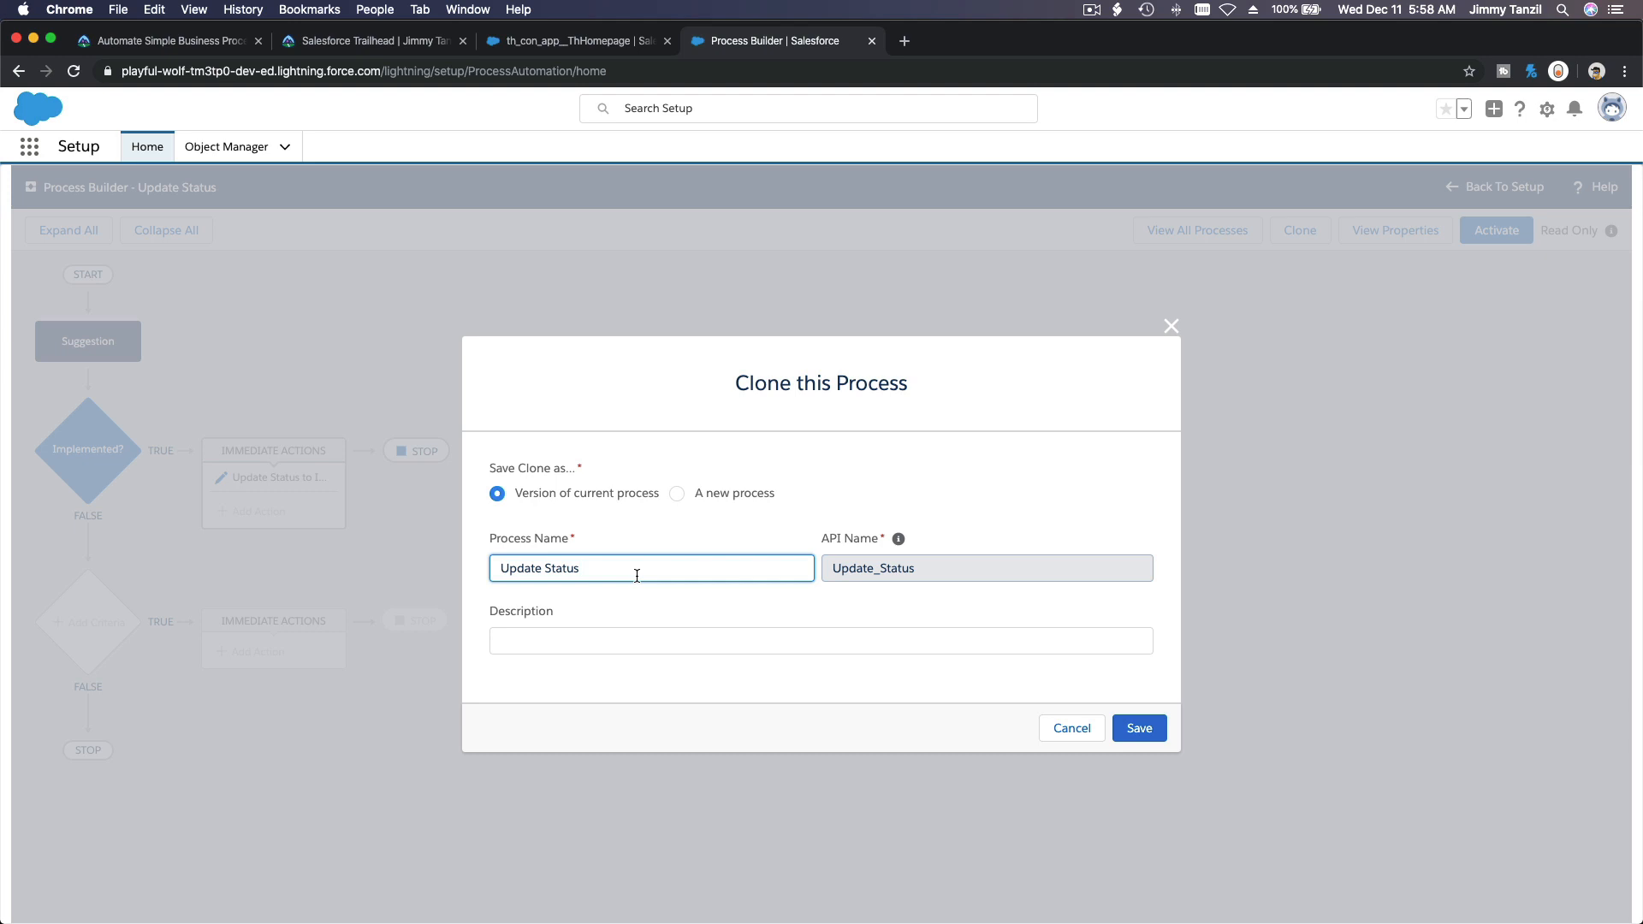
pyautogui.write('v2')
pyautogui.click(1139, 728)
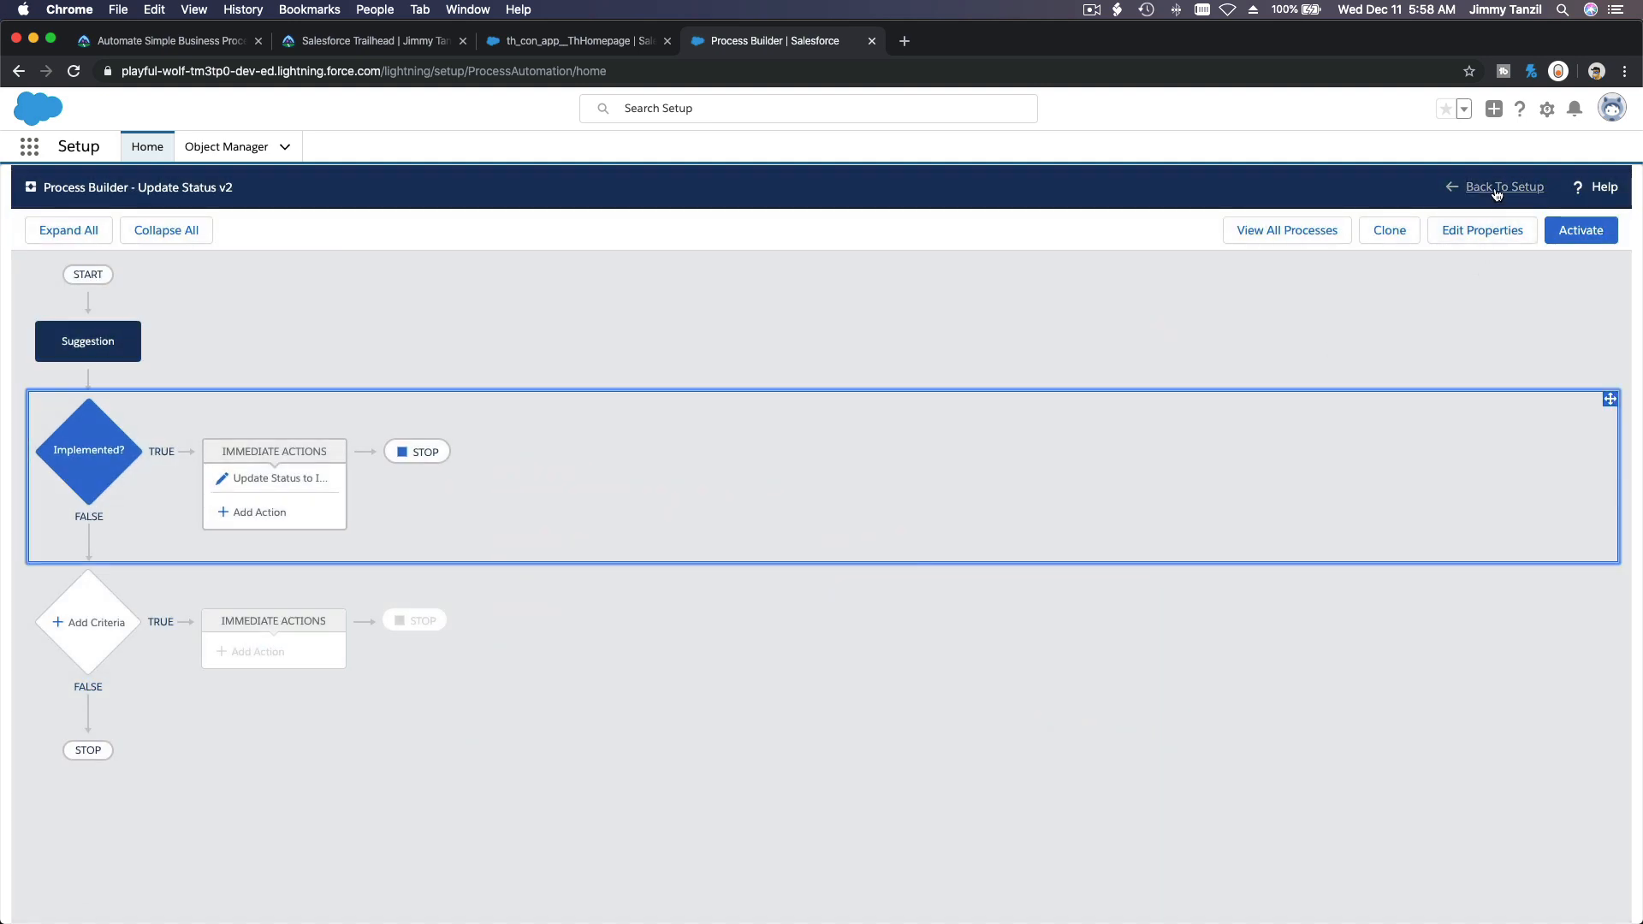
# Open version 1 of Update Status from the process list and review its Suggestion object, Implemented? criteria and status update action
pyautogui.click(1311, 230)
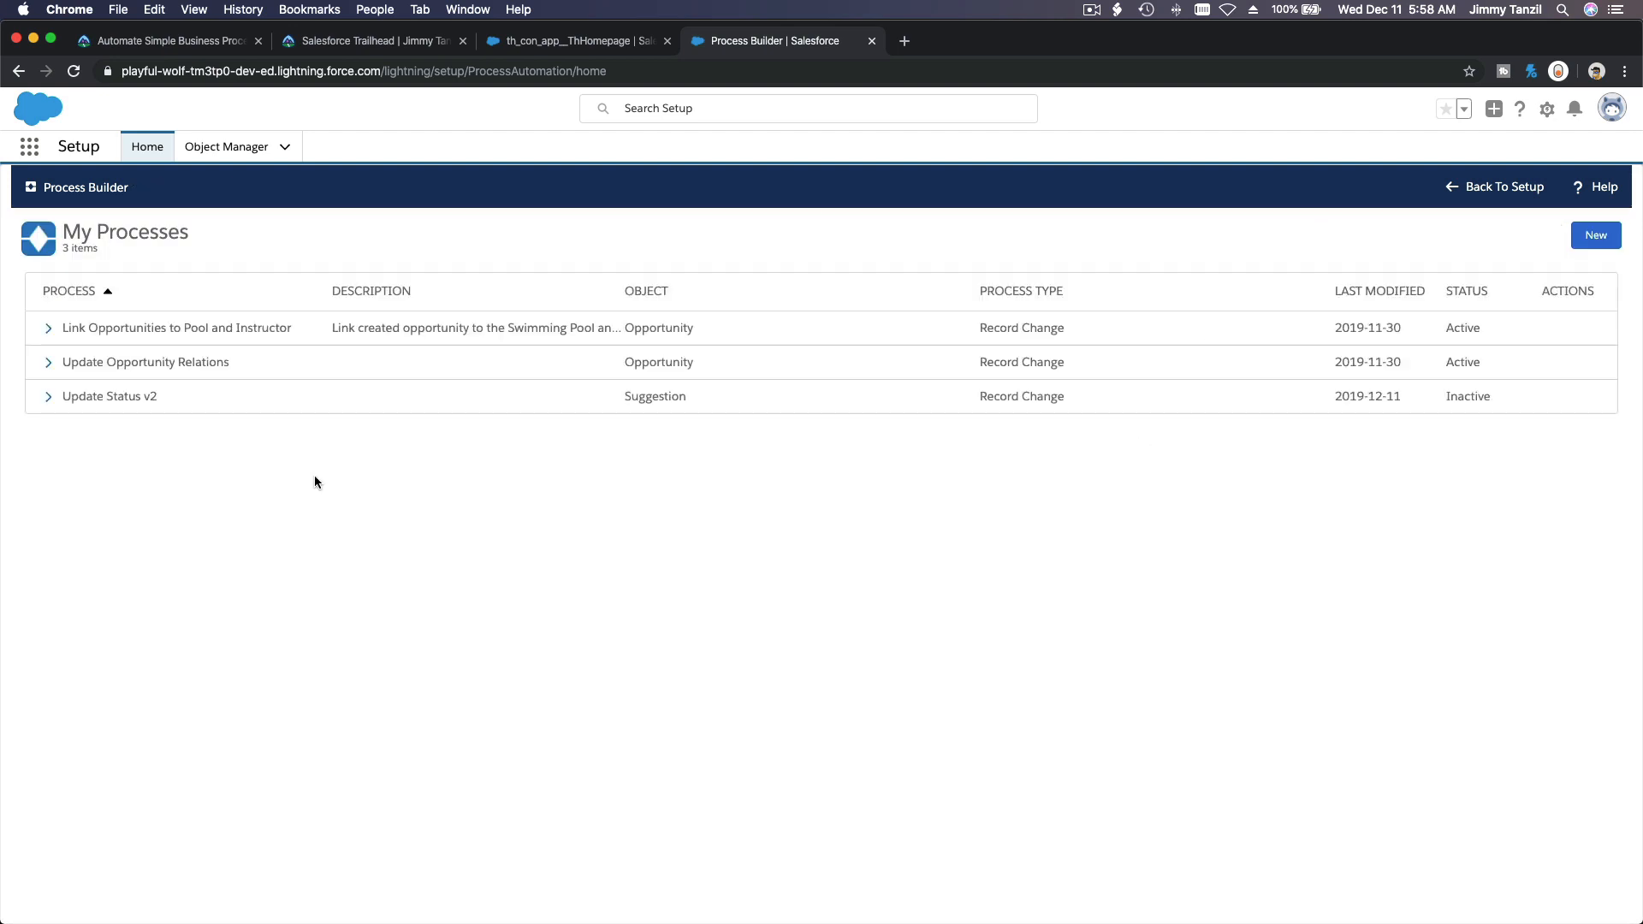
pyautogui.click(49, 403)
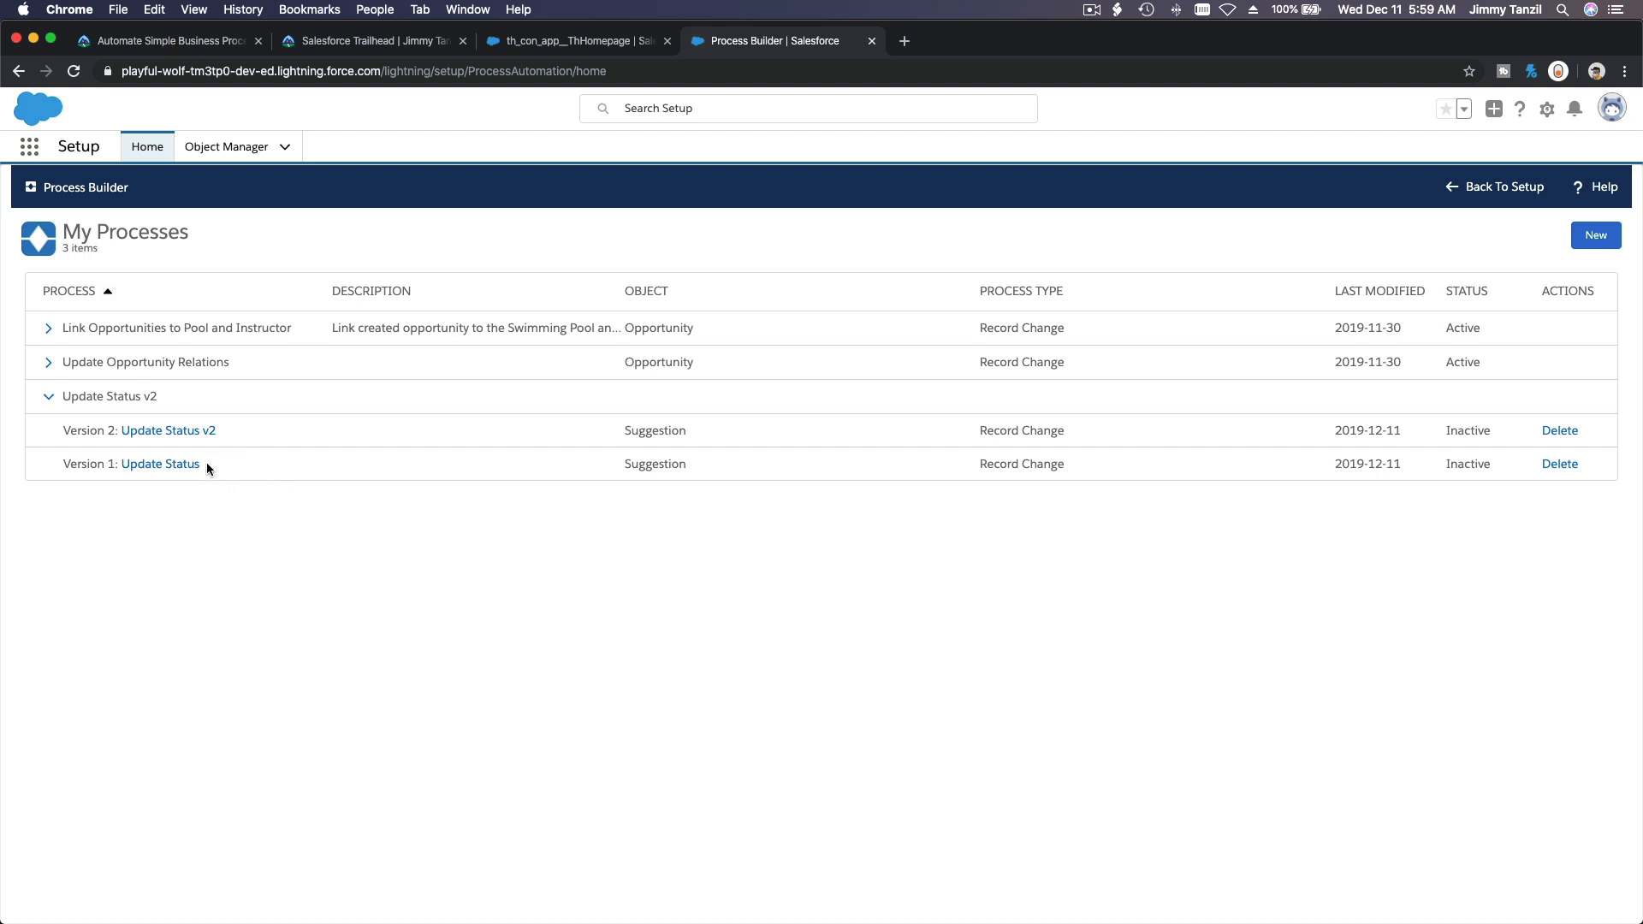
pyautogui.click(147, 464)
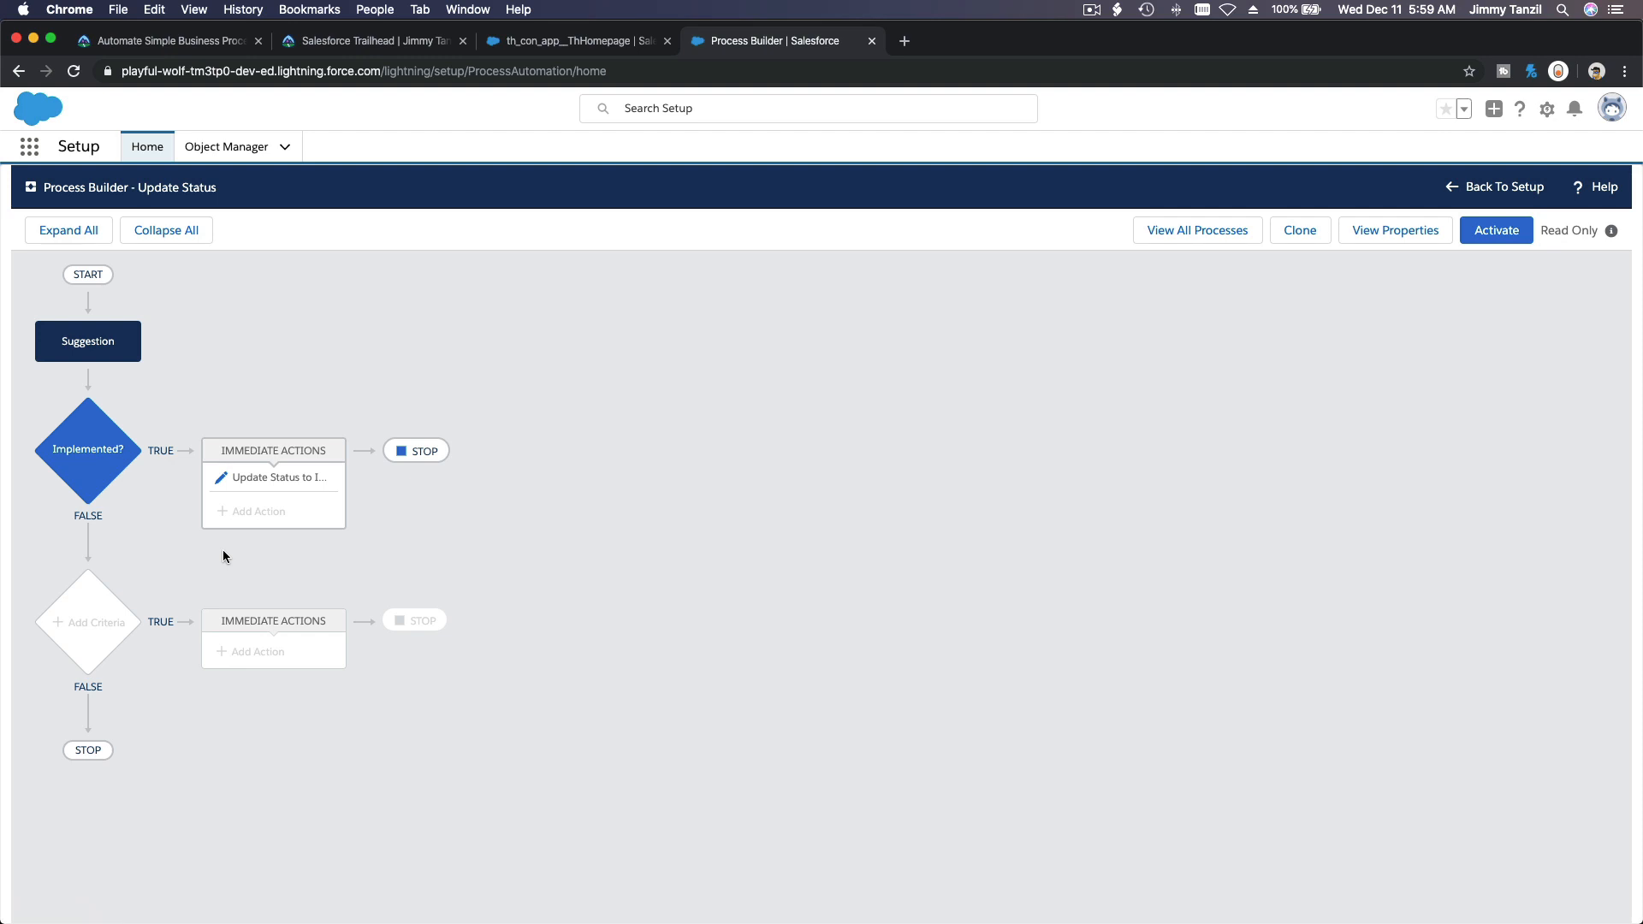
pyautogui.click(98, 347)
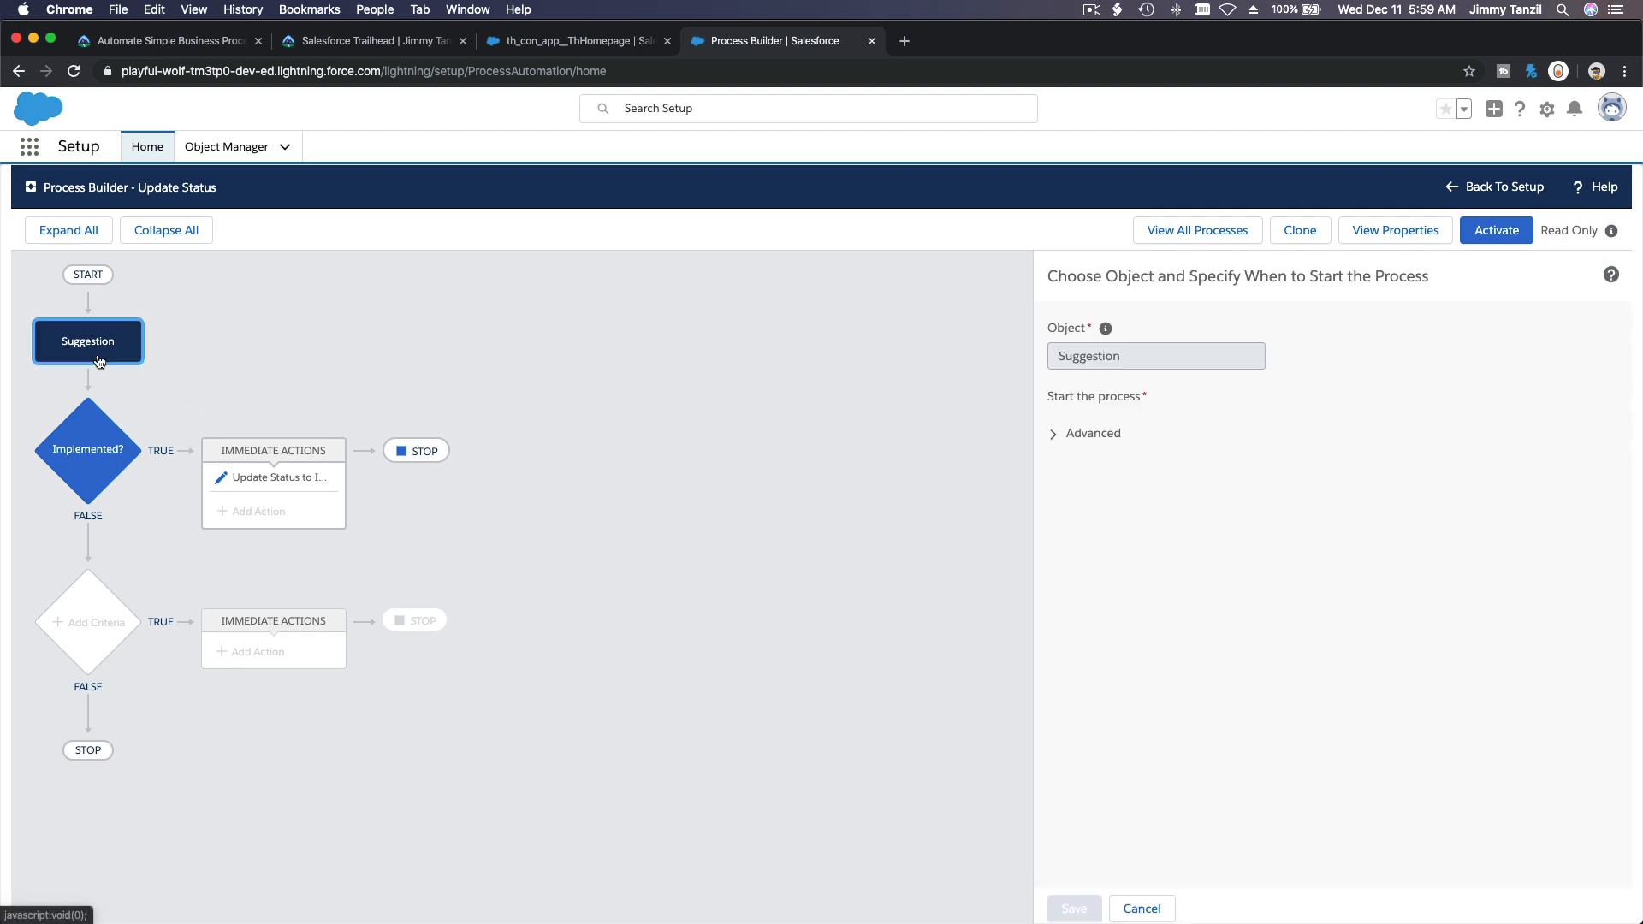
pyautogui.click(94, 443)
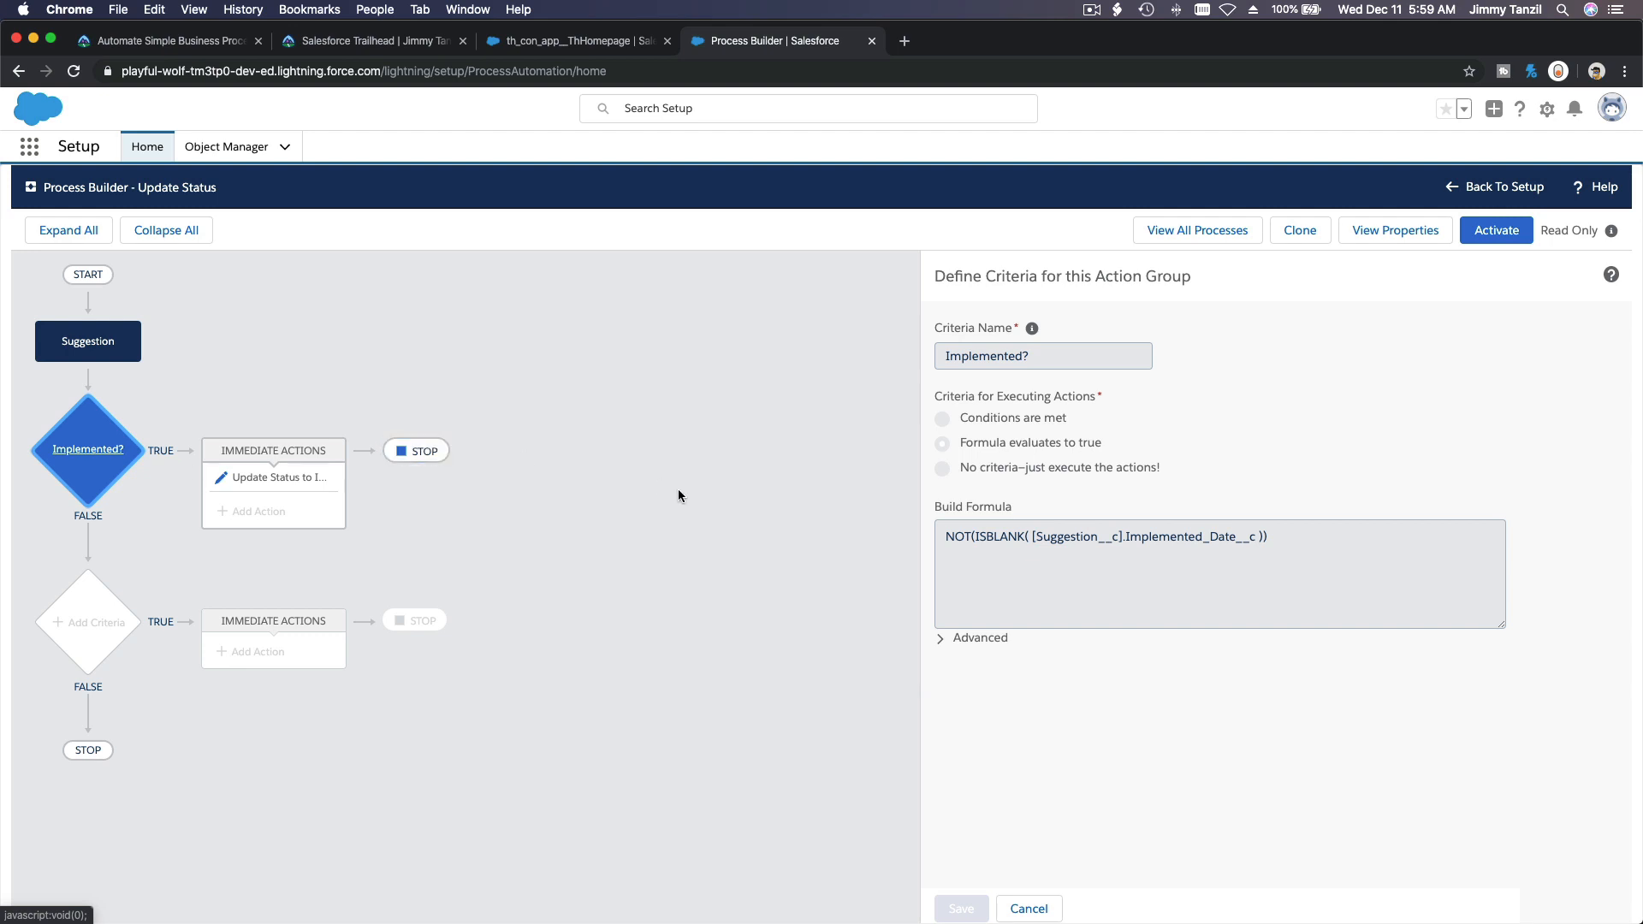
pyautogui.click(339, 477)
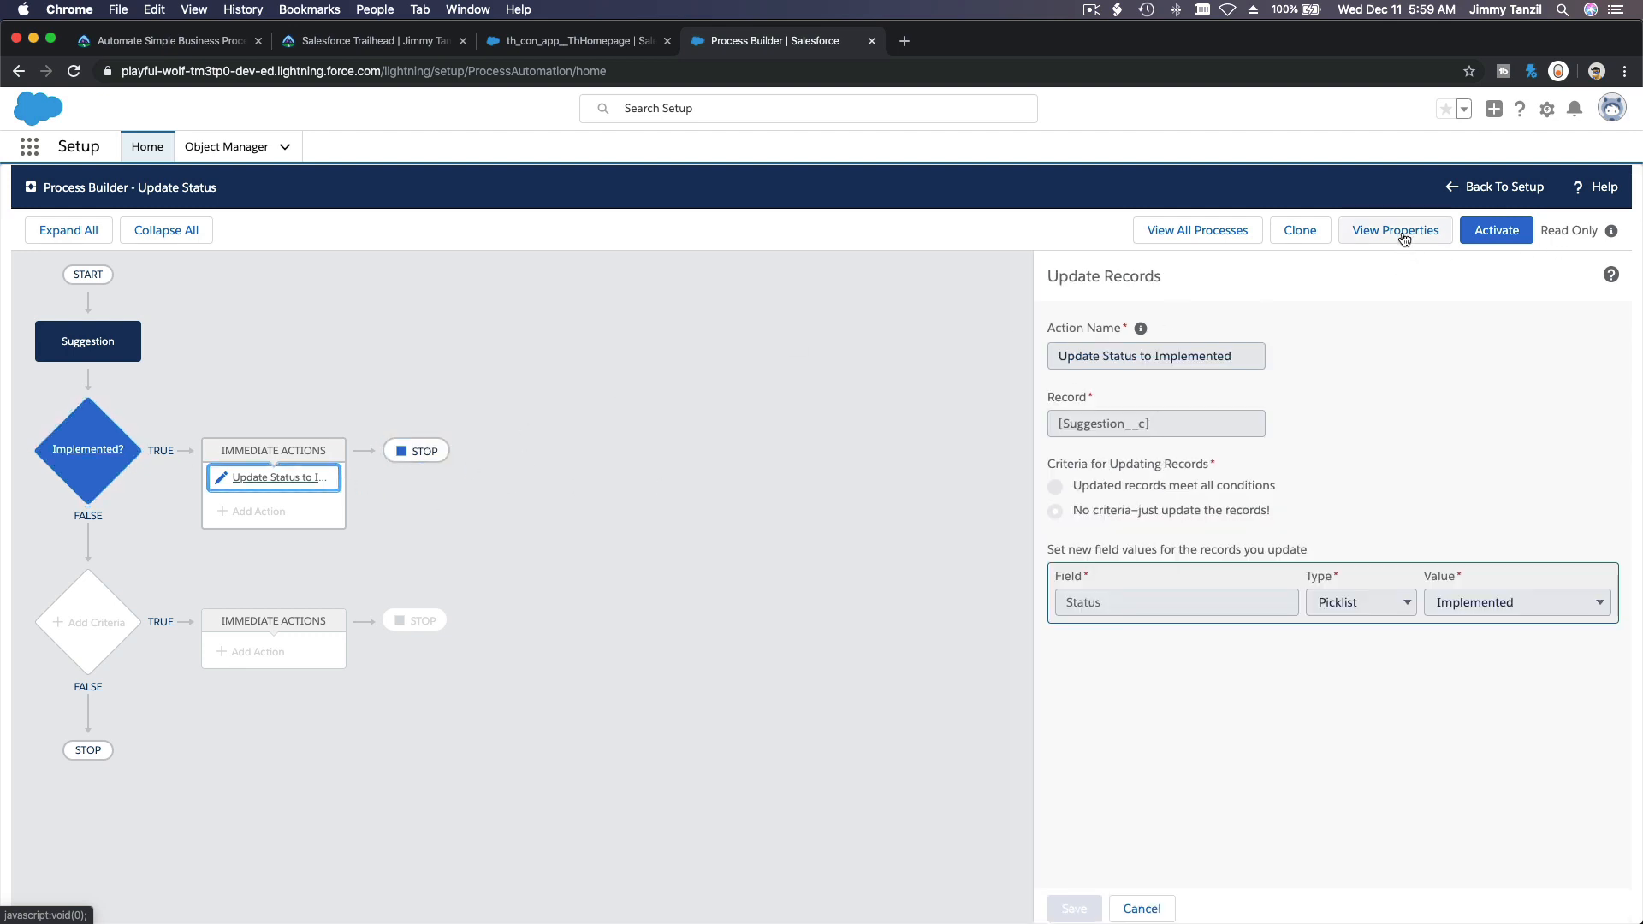
# Return to the process list, expand Update Status v2 and check the status of both versions
pyautogui.click(1166, 230)
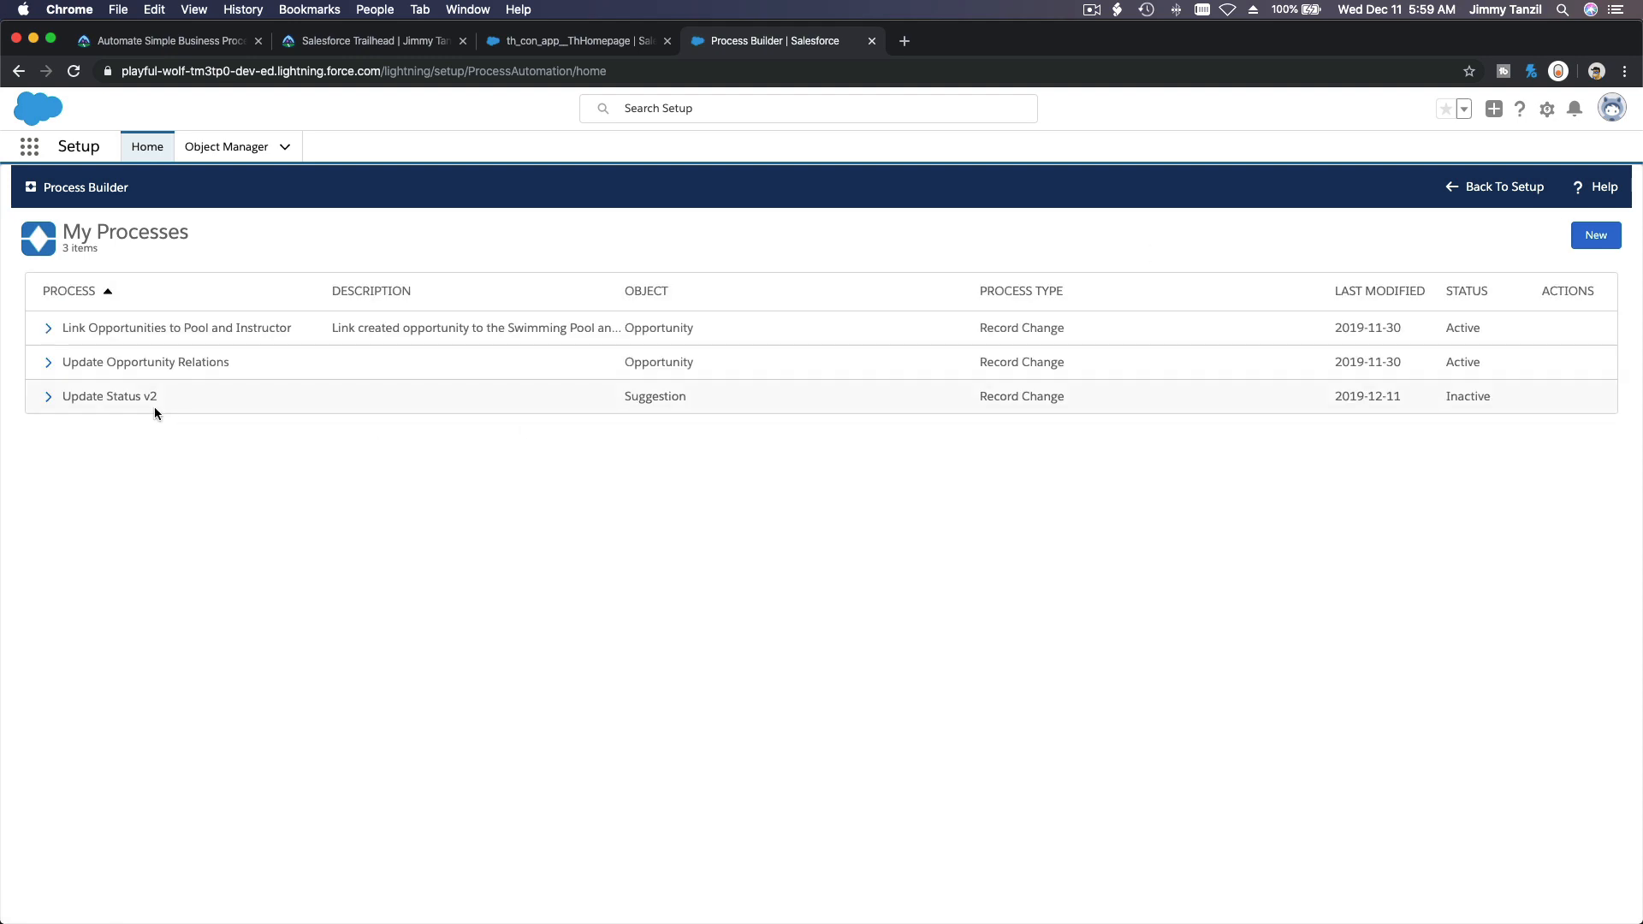
pyautogui.click(48, 402)
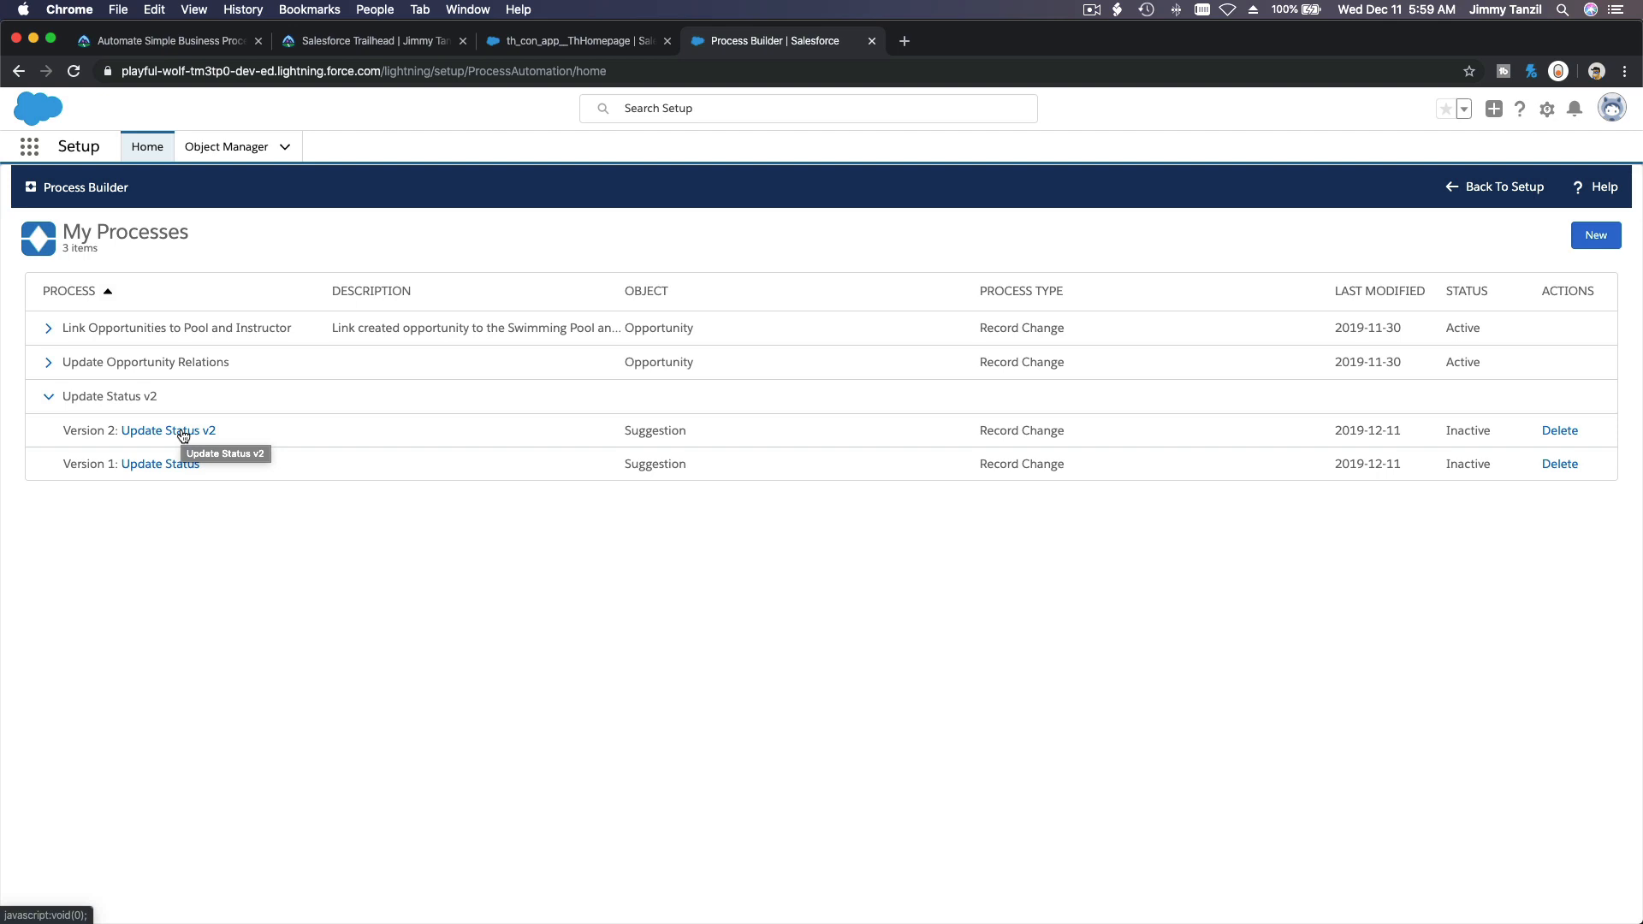
pyautogui.doubleClick(1459, 429)
pyautogui.doubleClick(1460, 464)
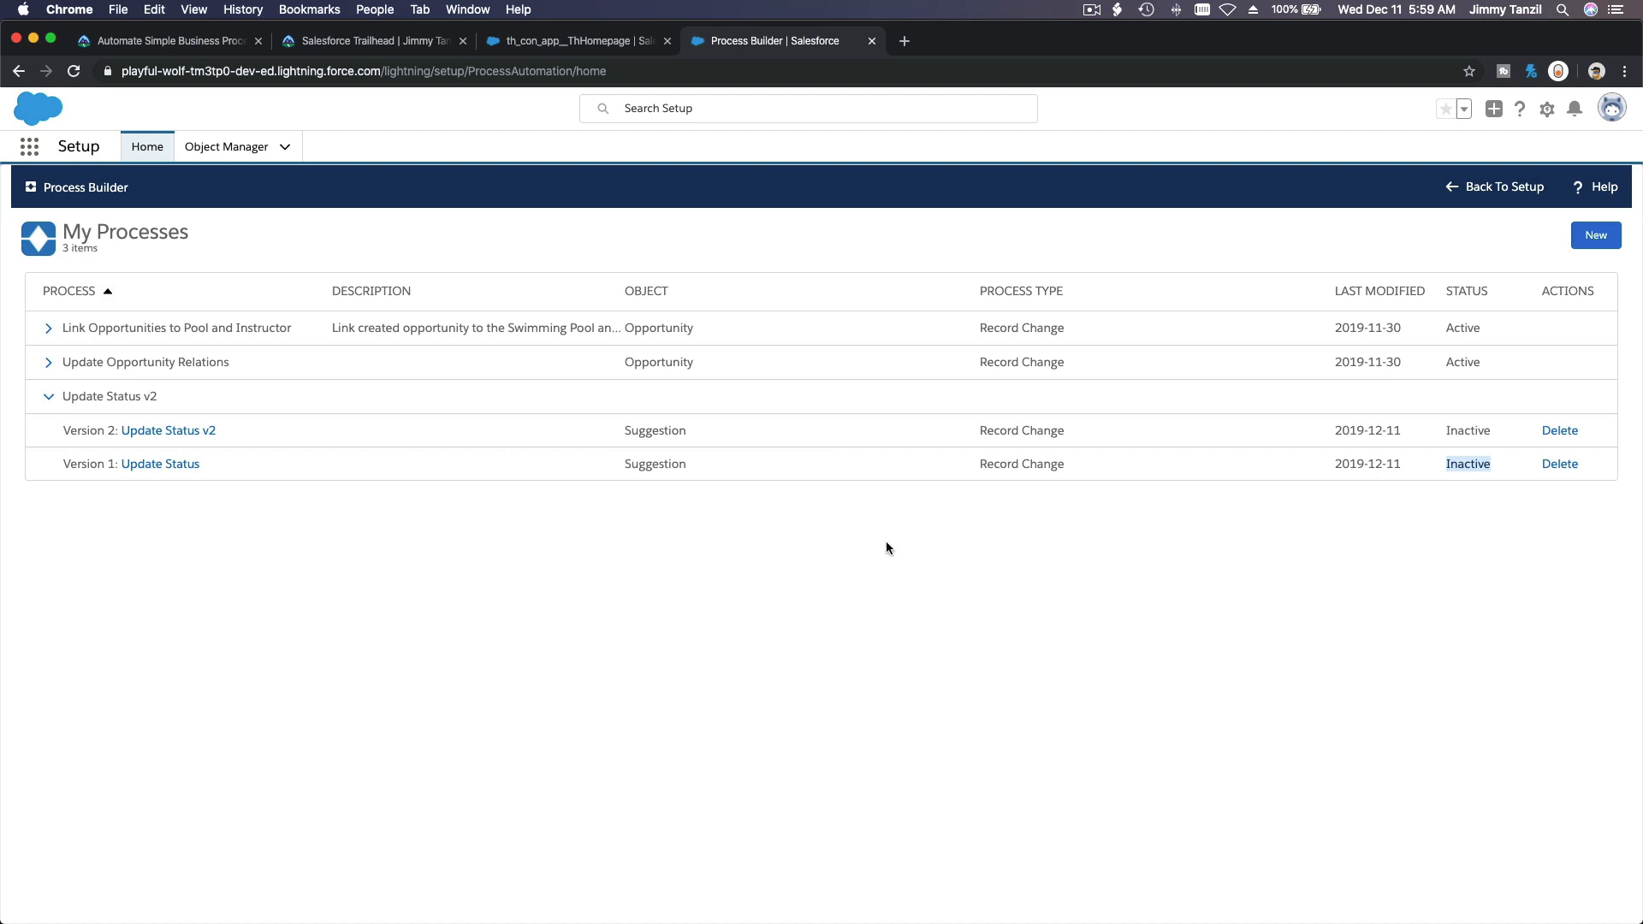
pyautogui.click(489, 577)
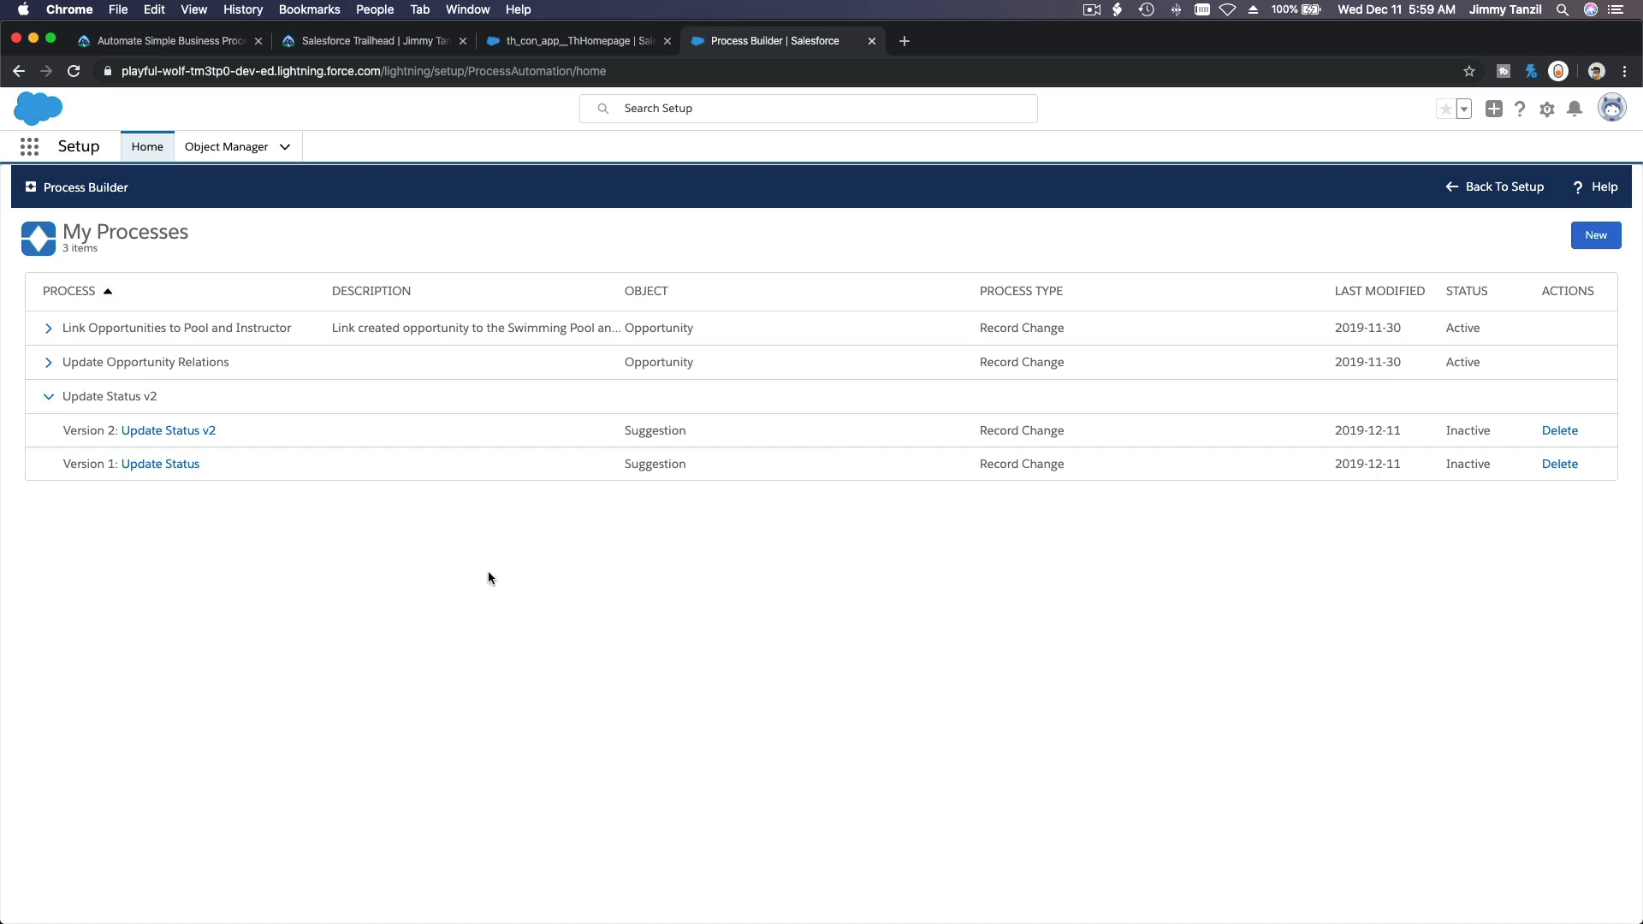
# Activate version 1 of the Update Status process and return to the list of all processes
pyautogui.click(162, 465)
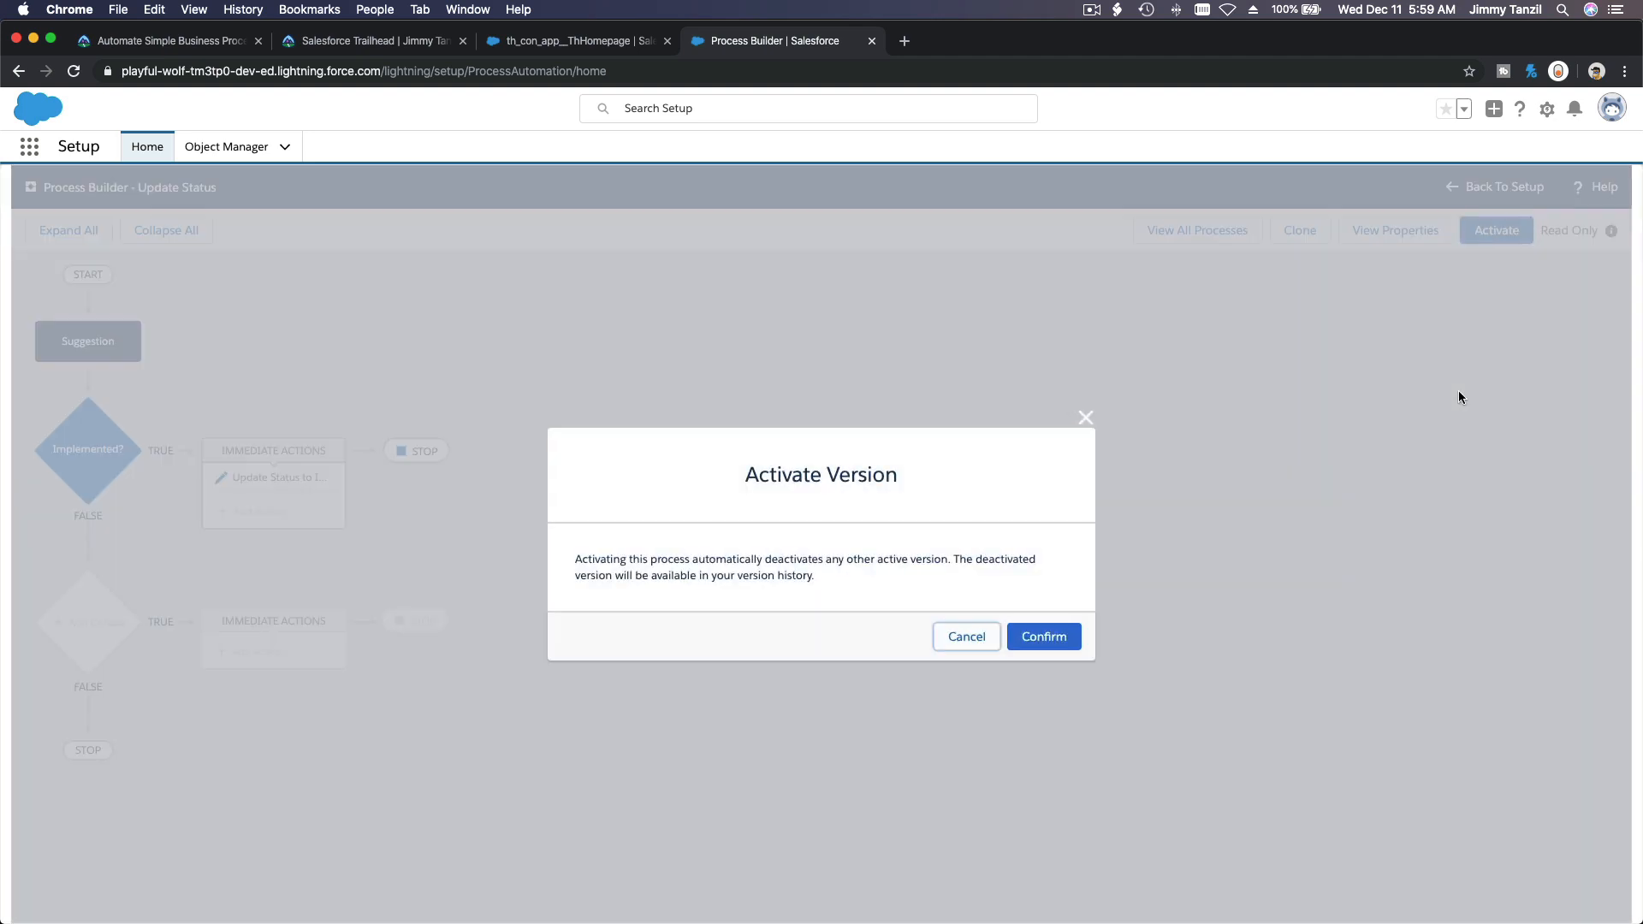
pyautogui.click(1066, 633)
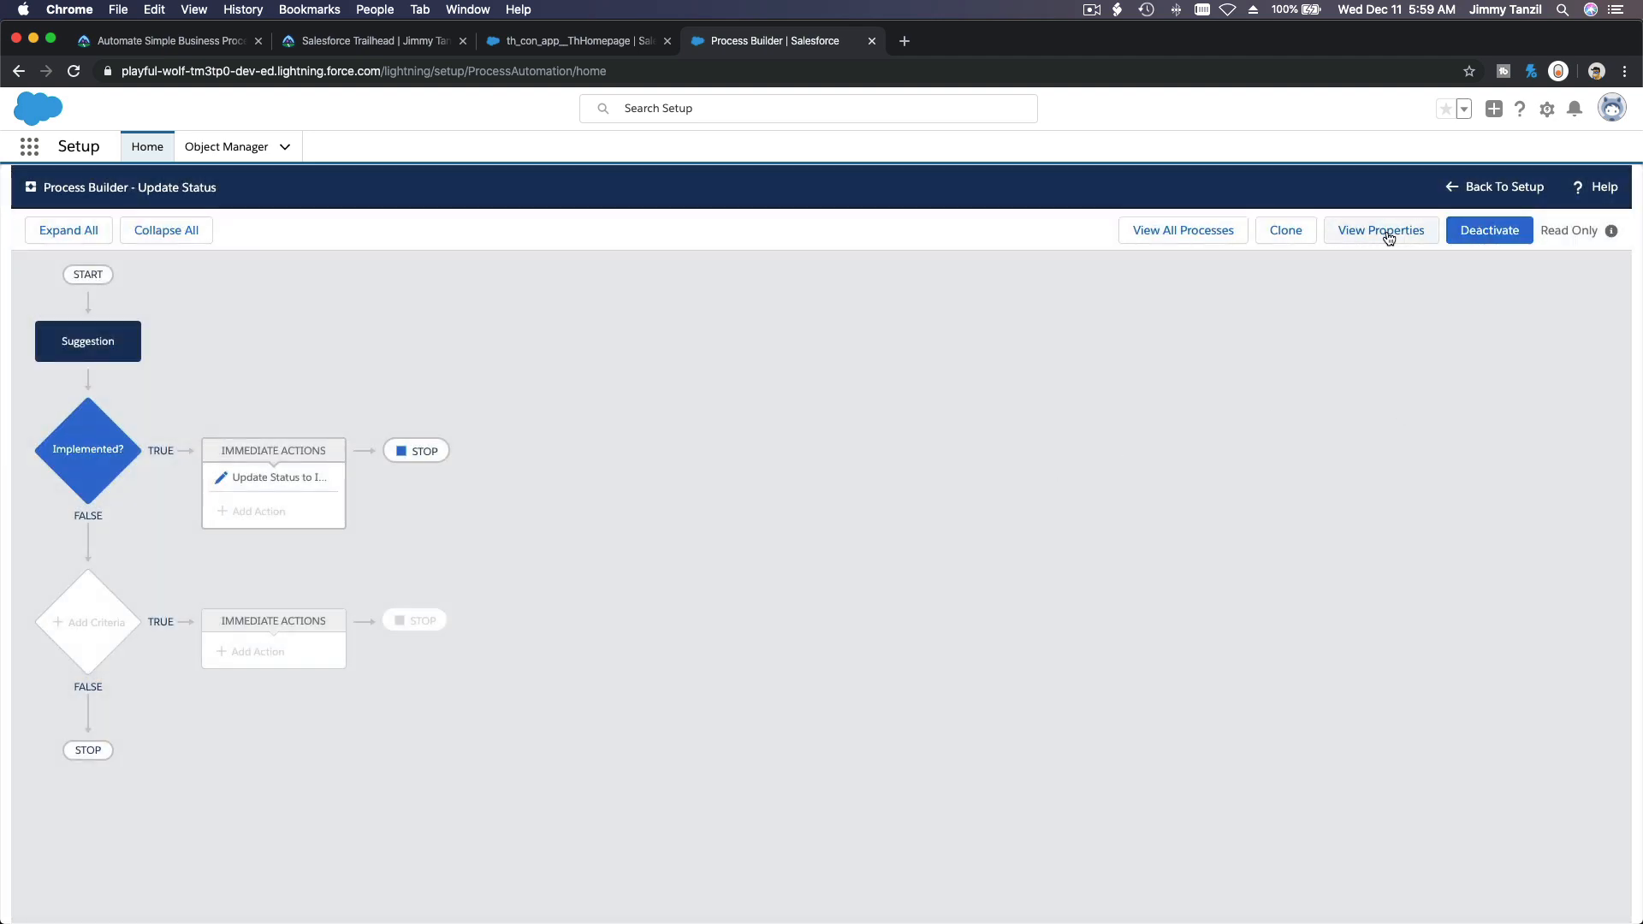
pyautogui.click(1168, 230)
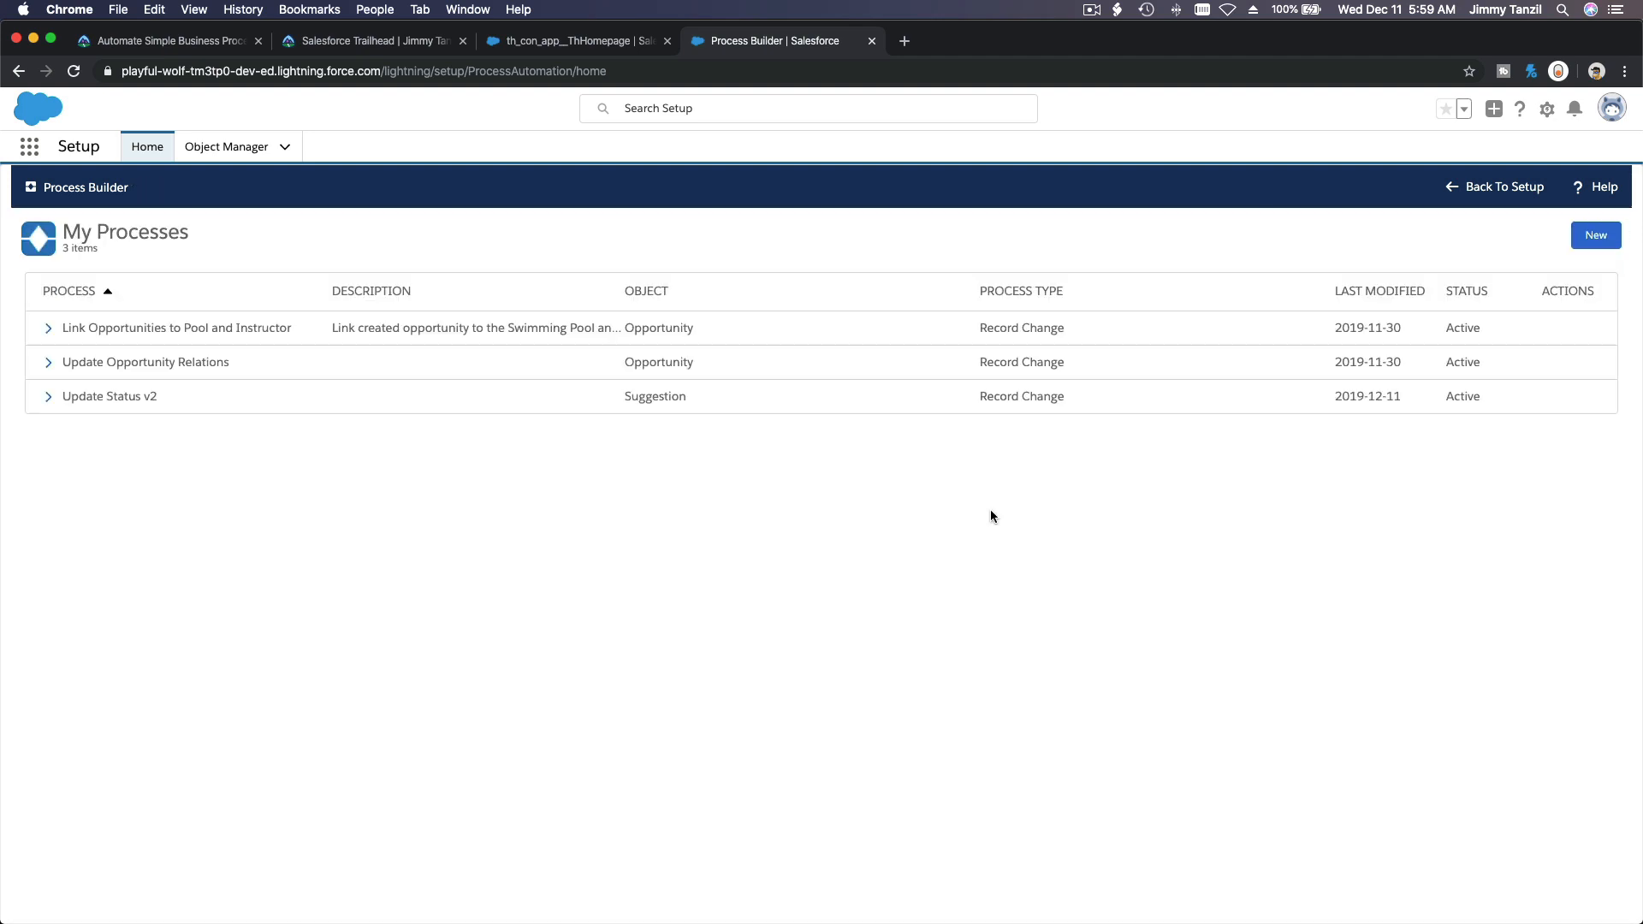
# Activate version 2 of the Update Status process, then check the status of both versions in the process list
pyautogui.click(43, 396)
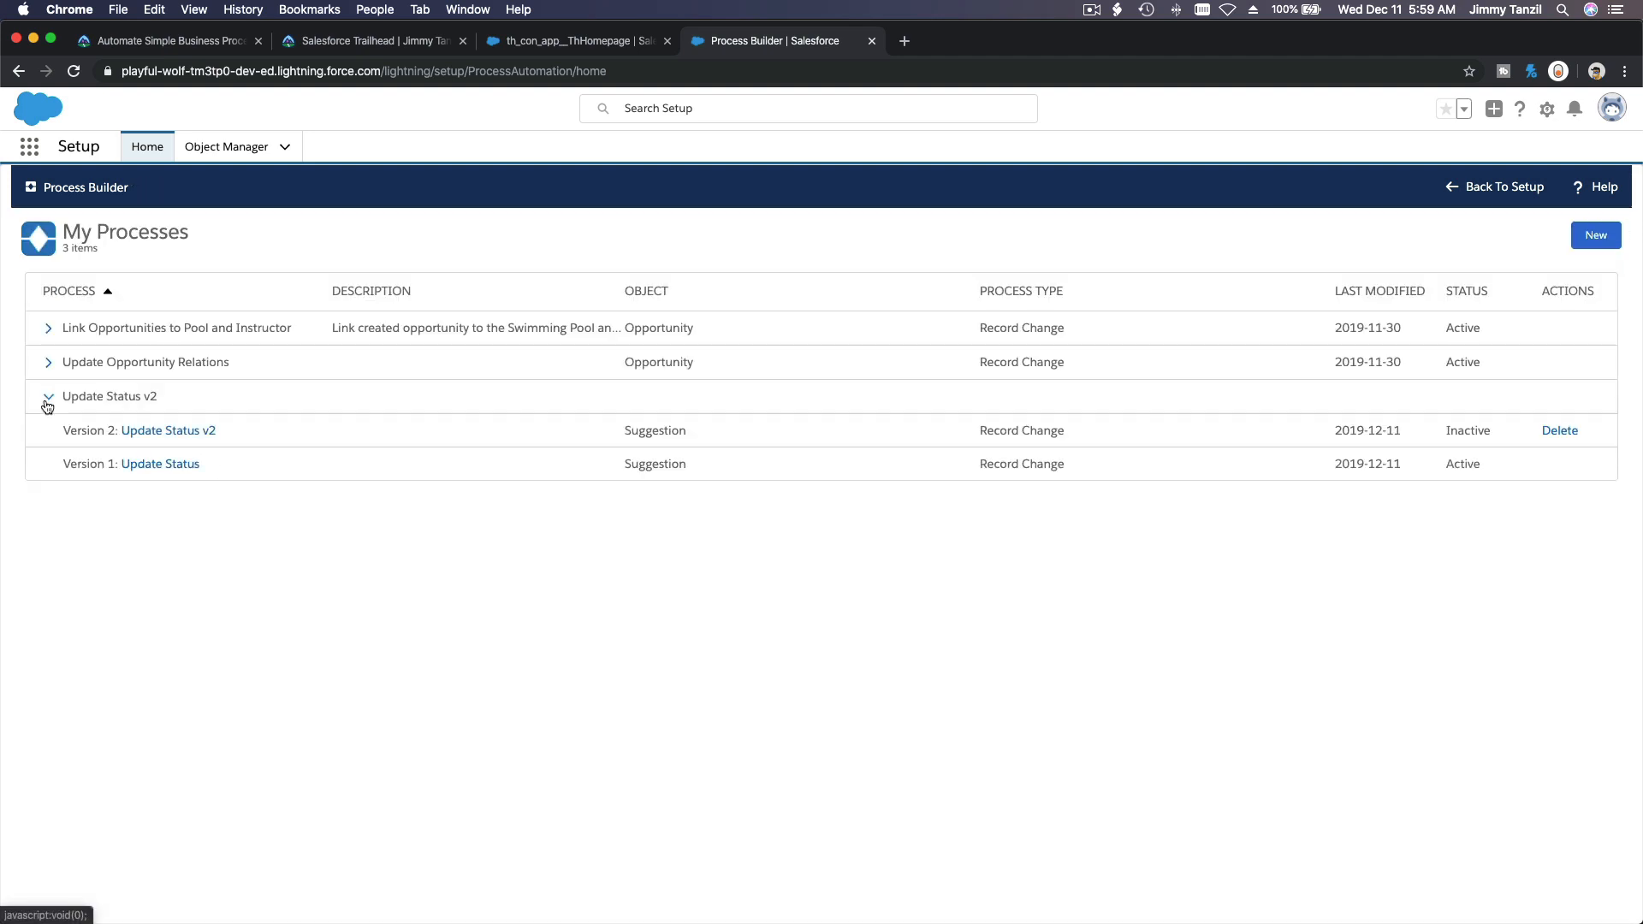
pyautogui.click(150, 435)
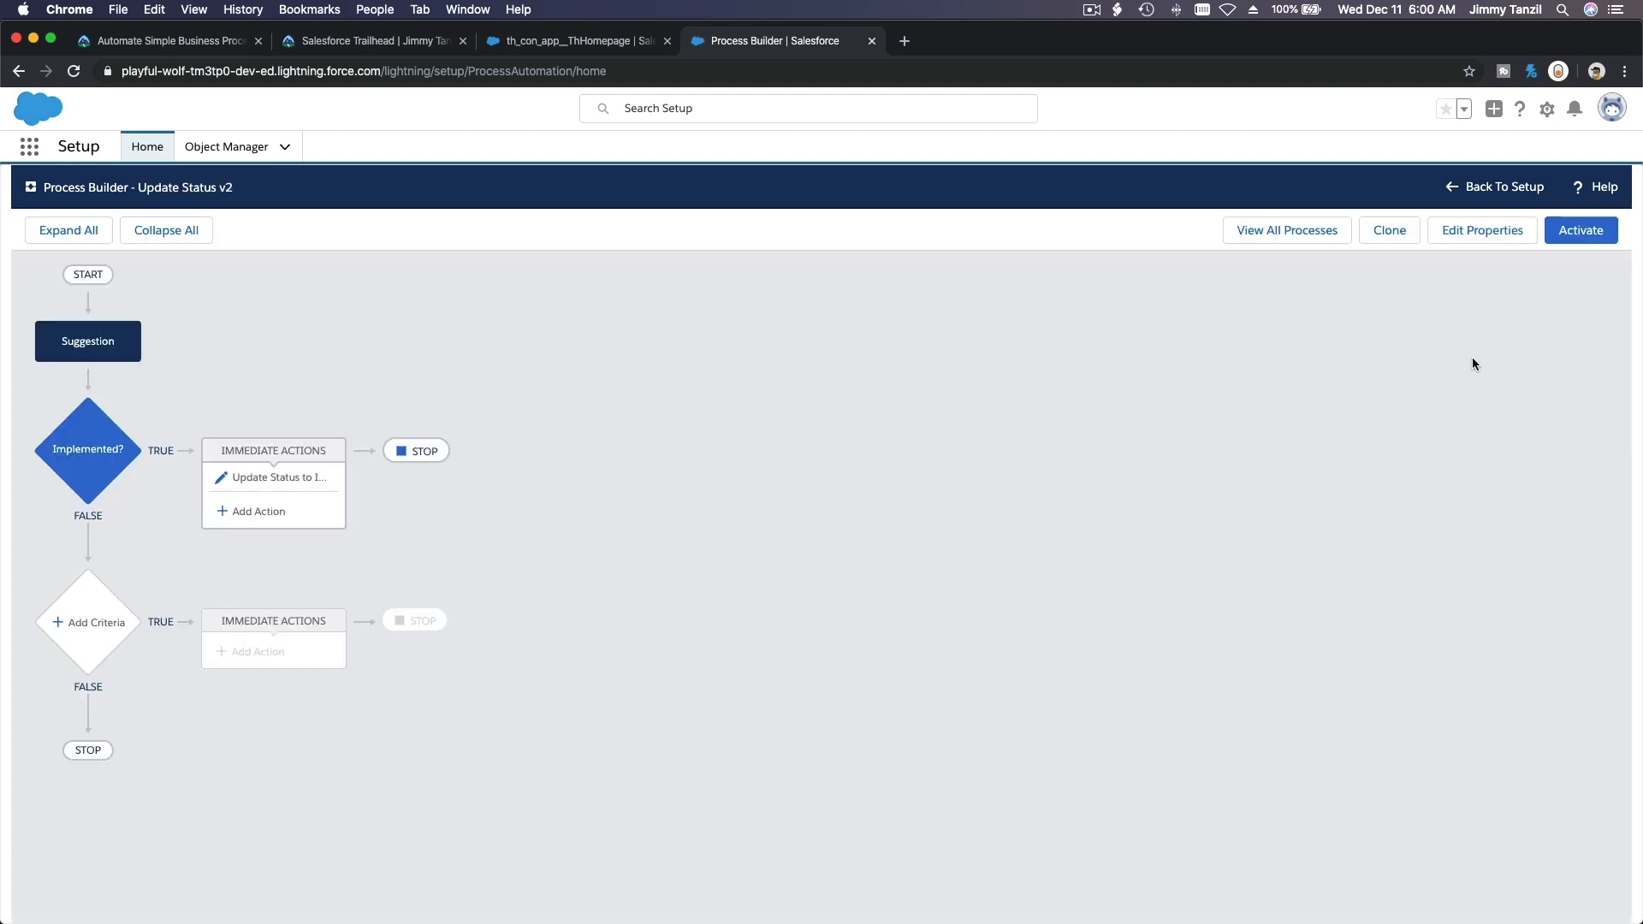
pyautogui.click(1577, 241)
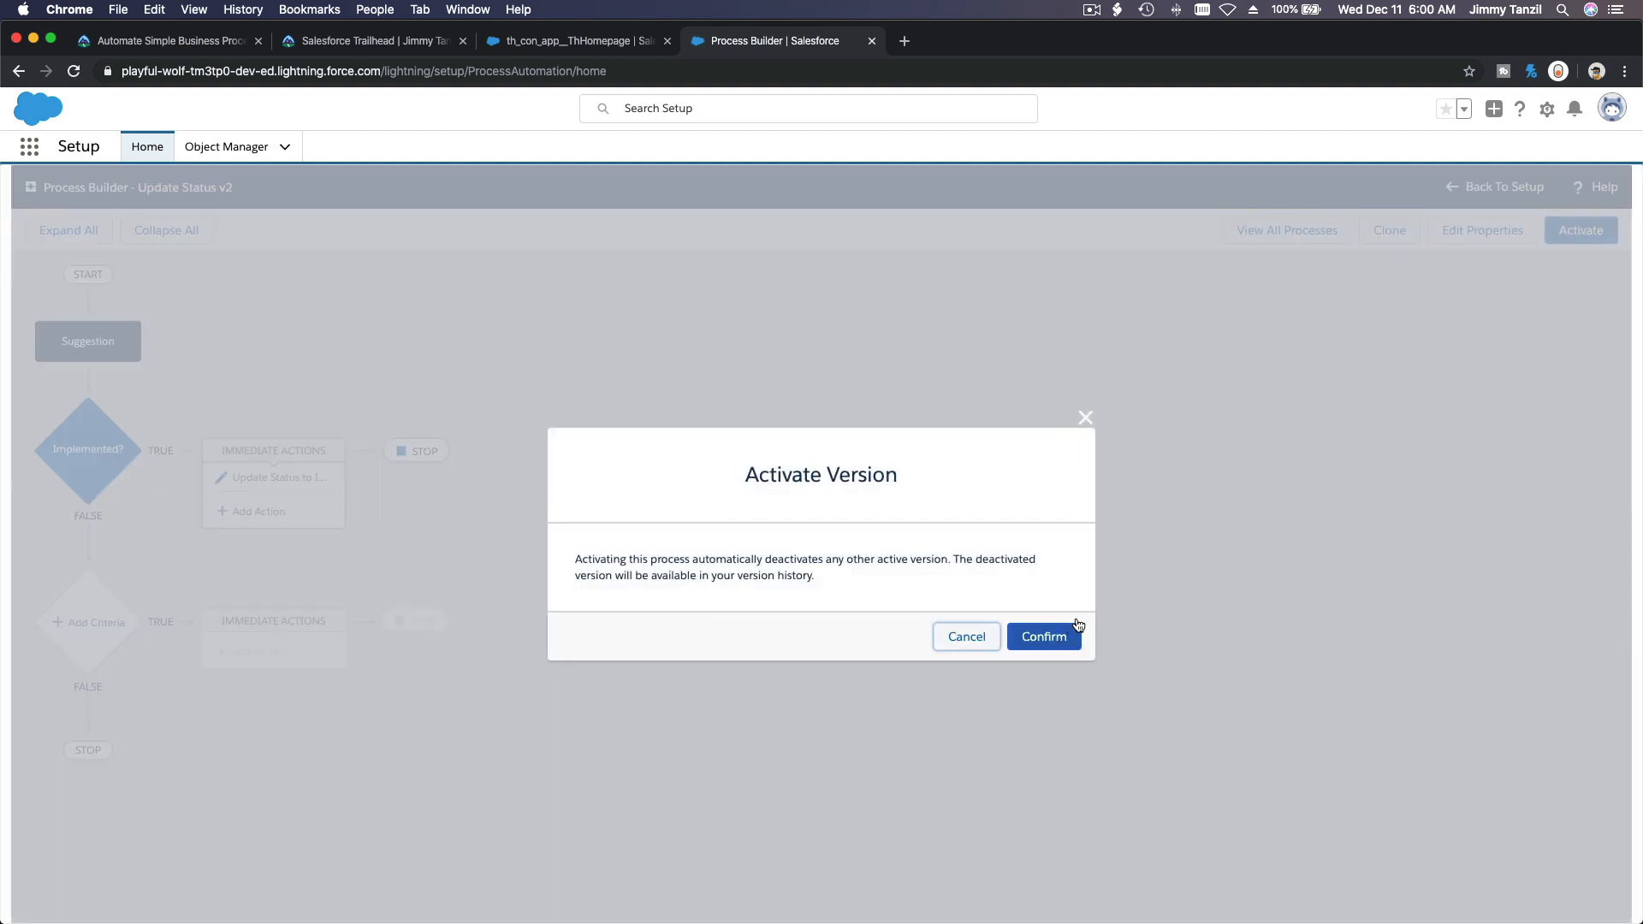
pyautogui.click(1051, 648)
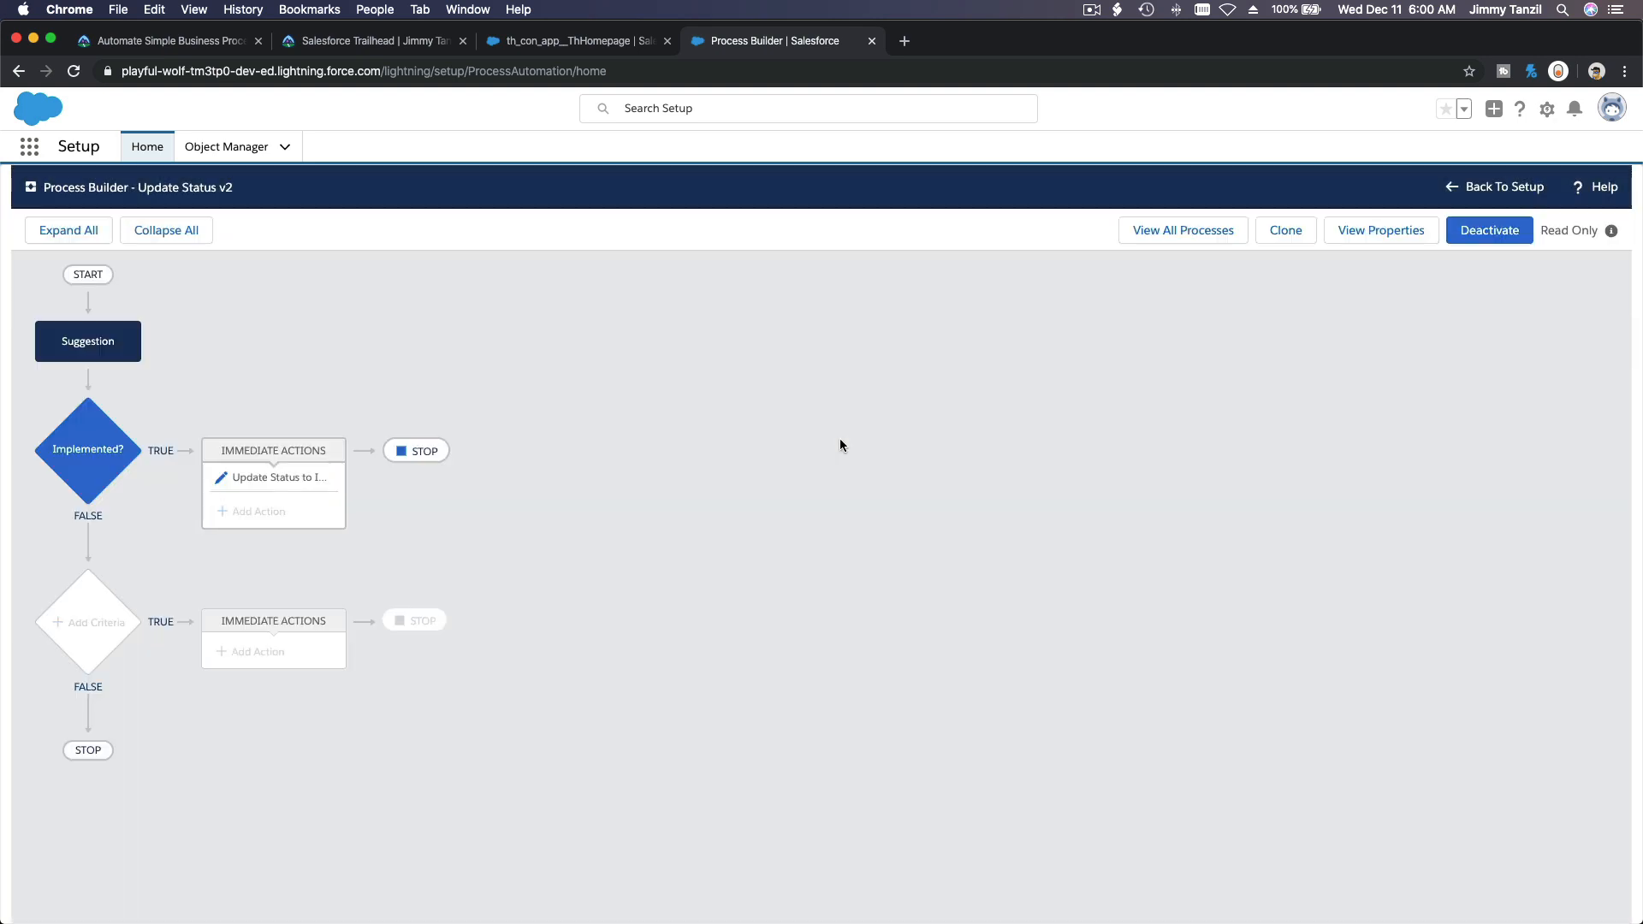
pyautogui.click(1216, 240)
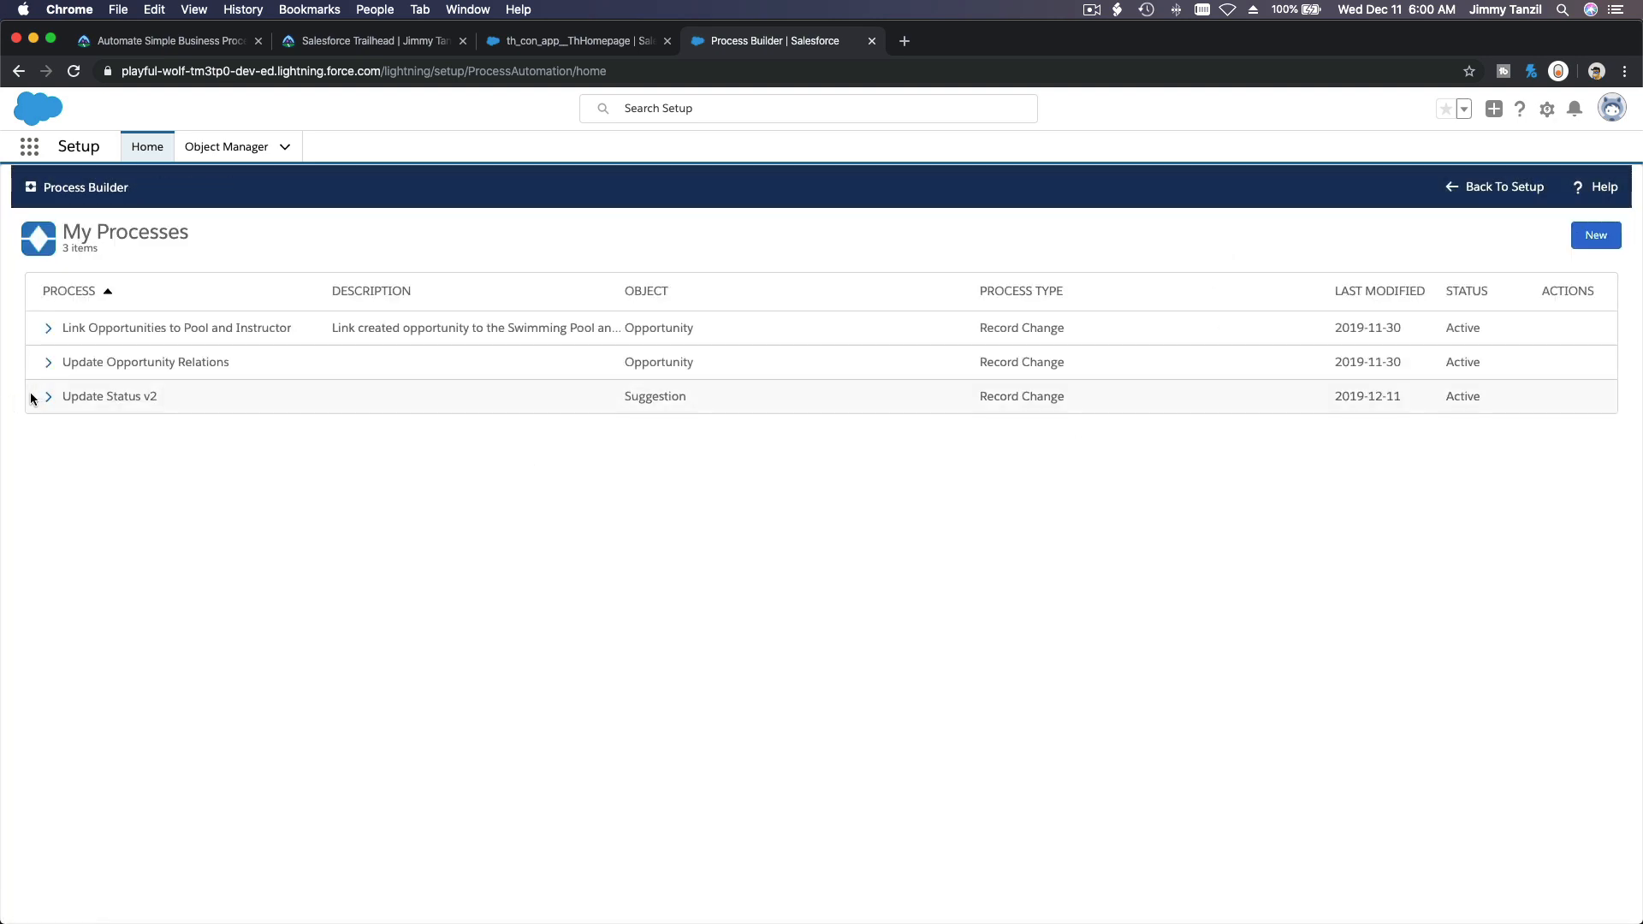
pyautogui.click(47, 398)
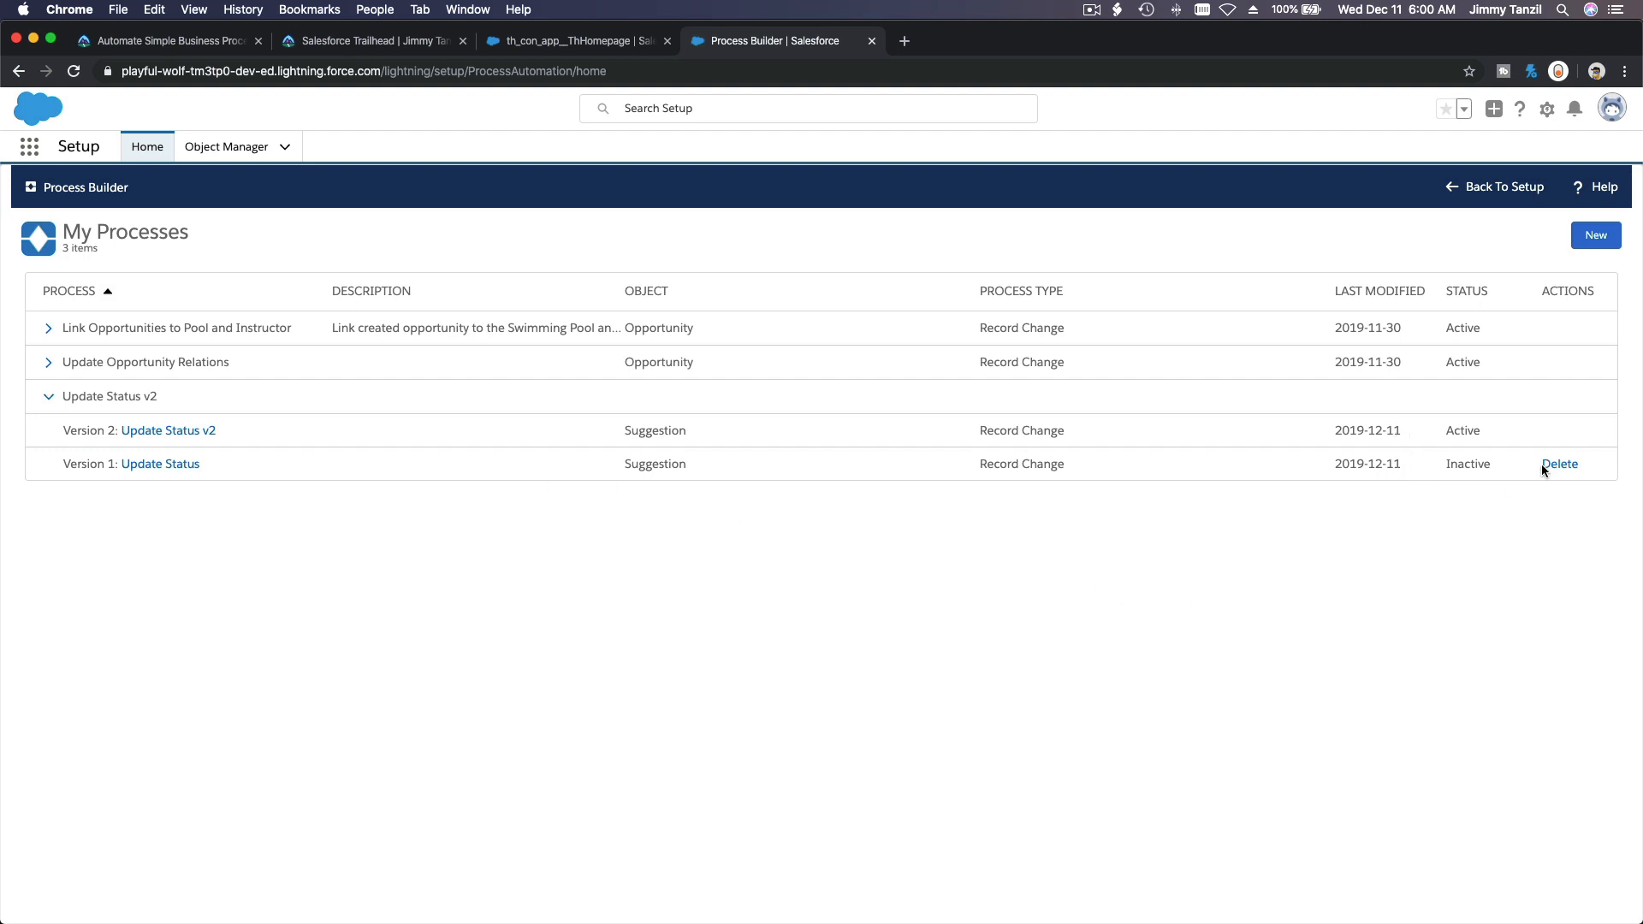
# Start a new process, then find Opportunities in the Suggestion Box app and open the second listed opportunity's details, Swim Kids 7
pyautogui.click(1595, 236)
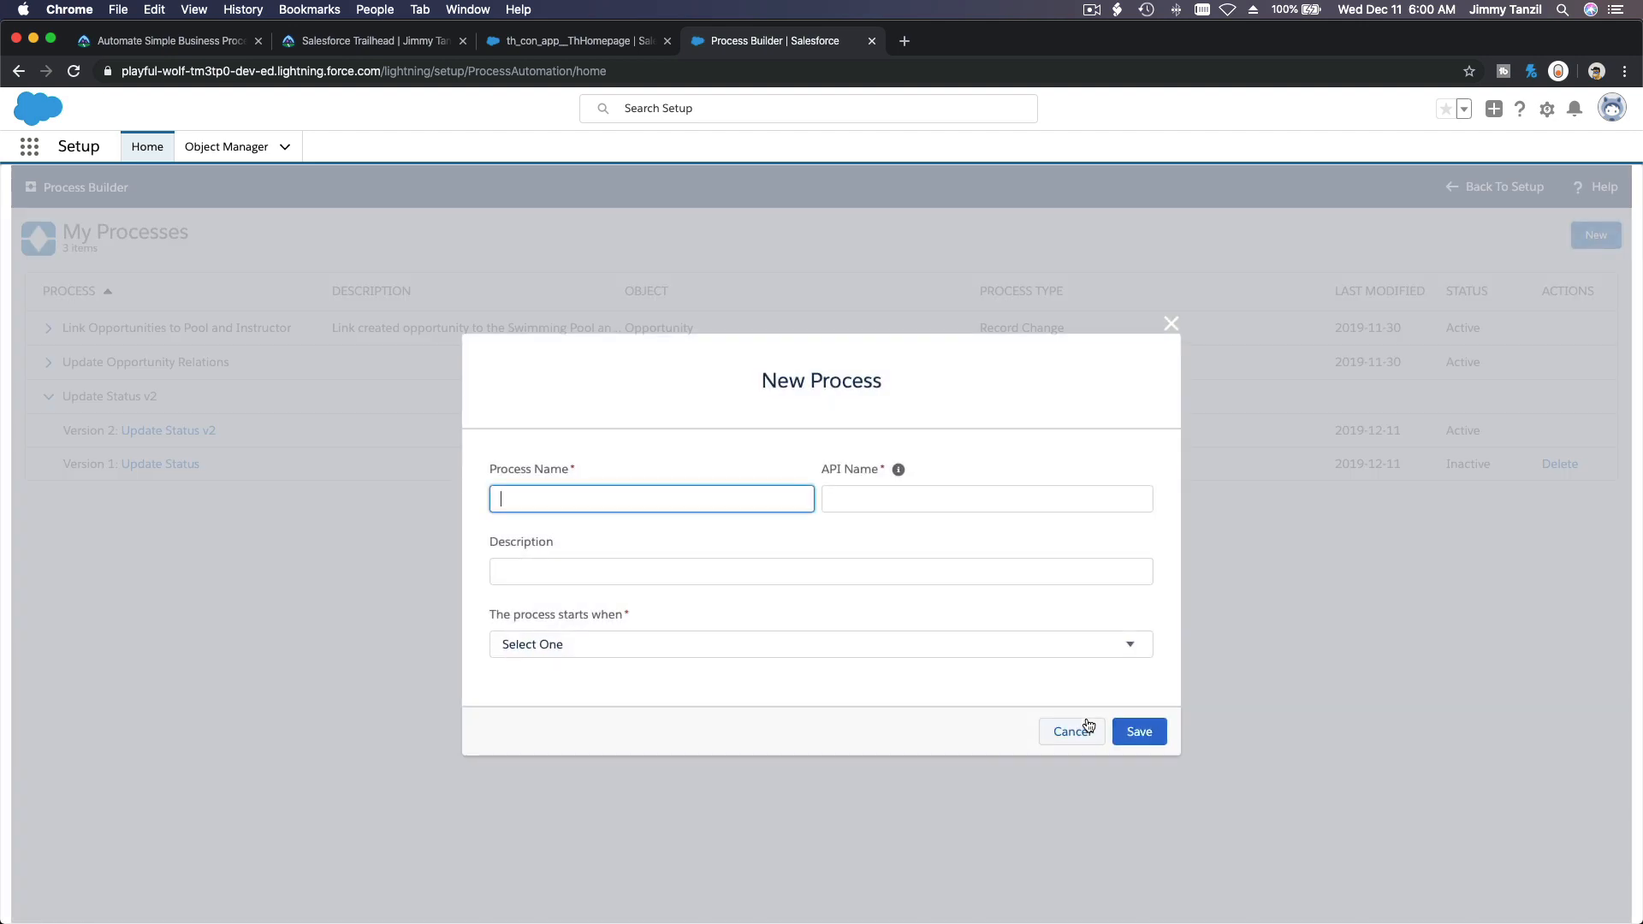
pyautogui.click(567, 50)
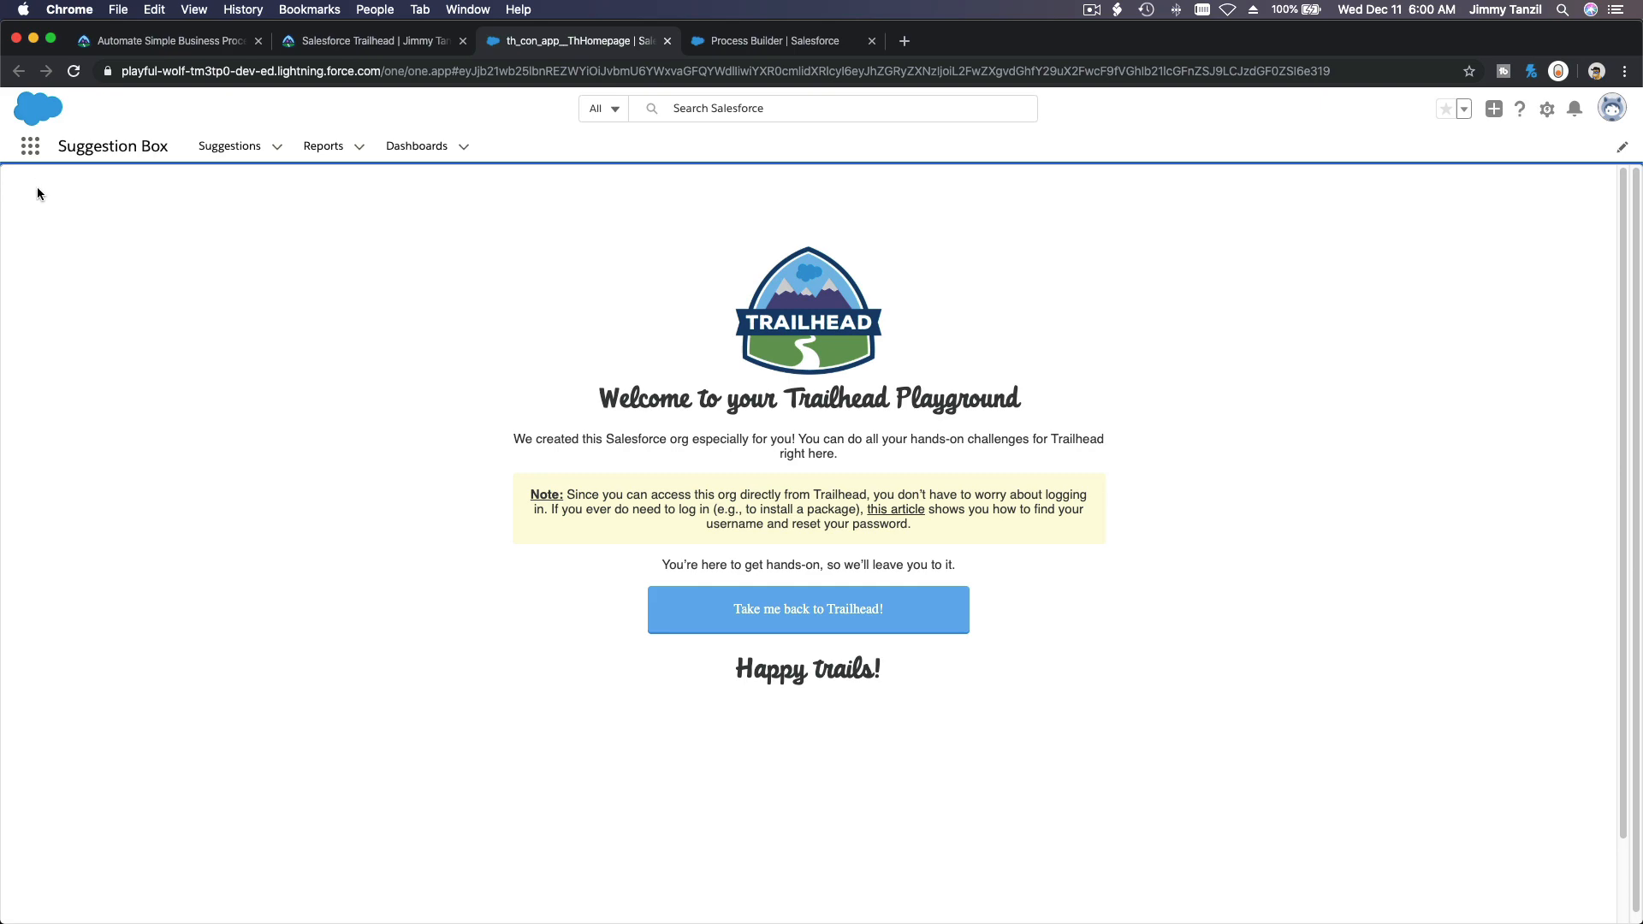
pyautogui.click(30, 148)
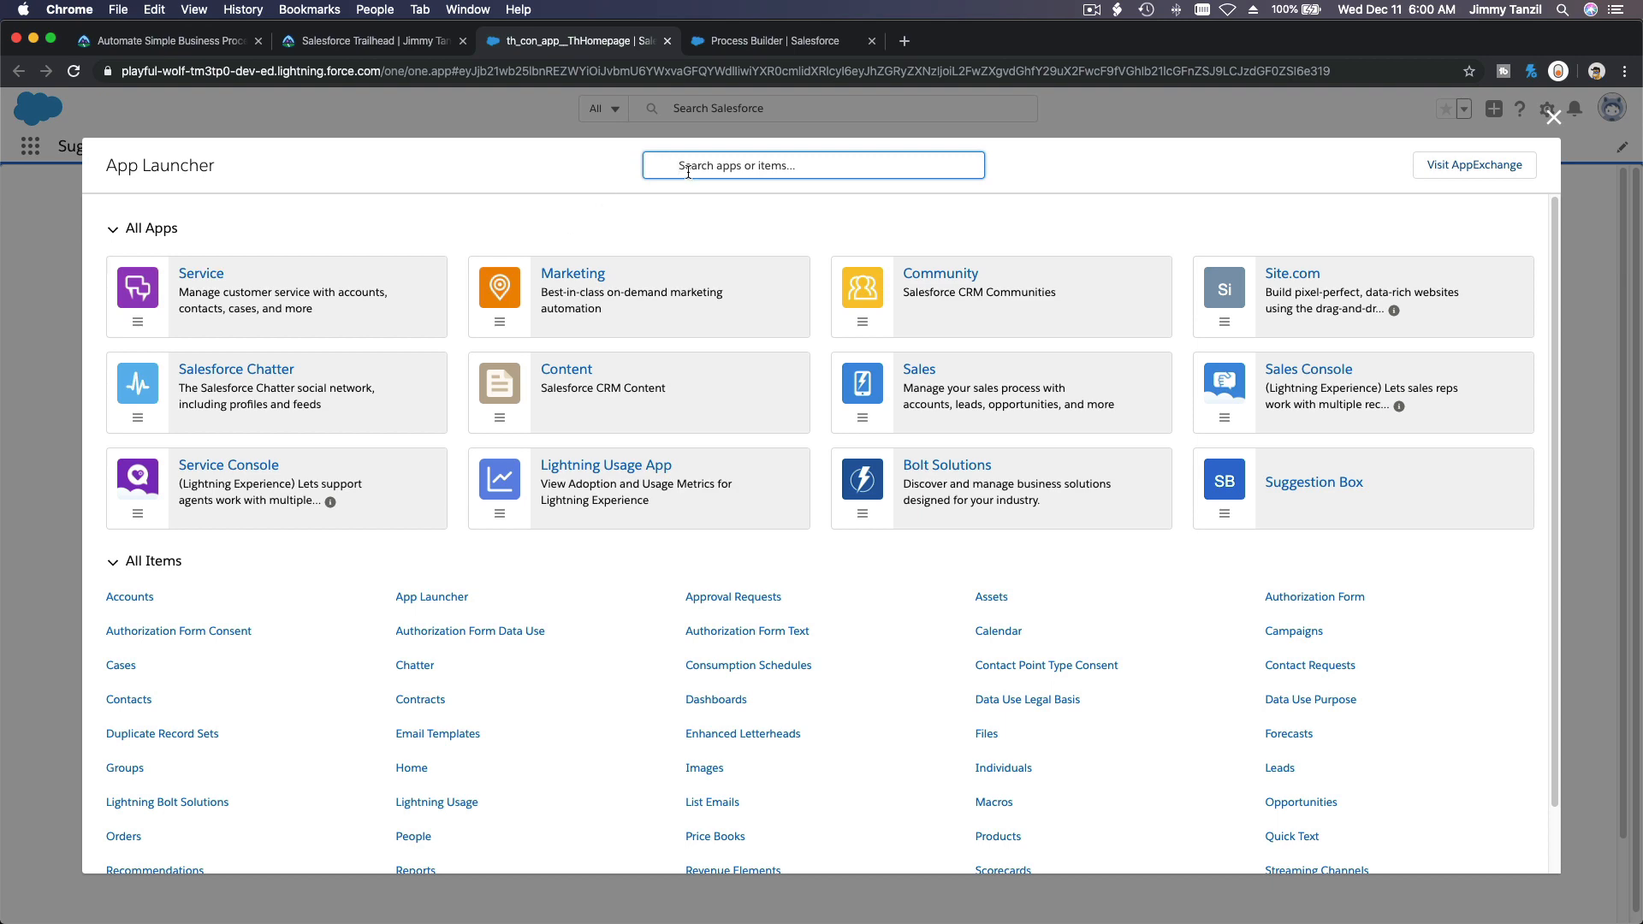
pyautogui.write('Opp')
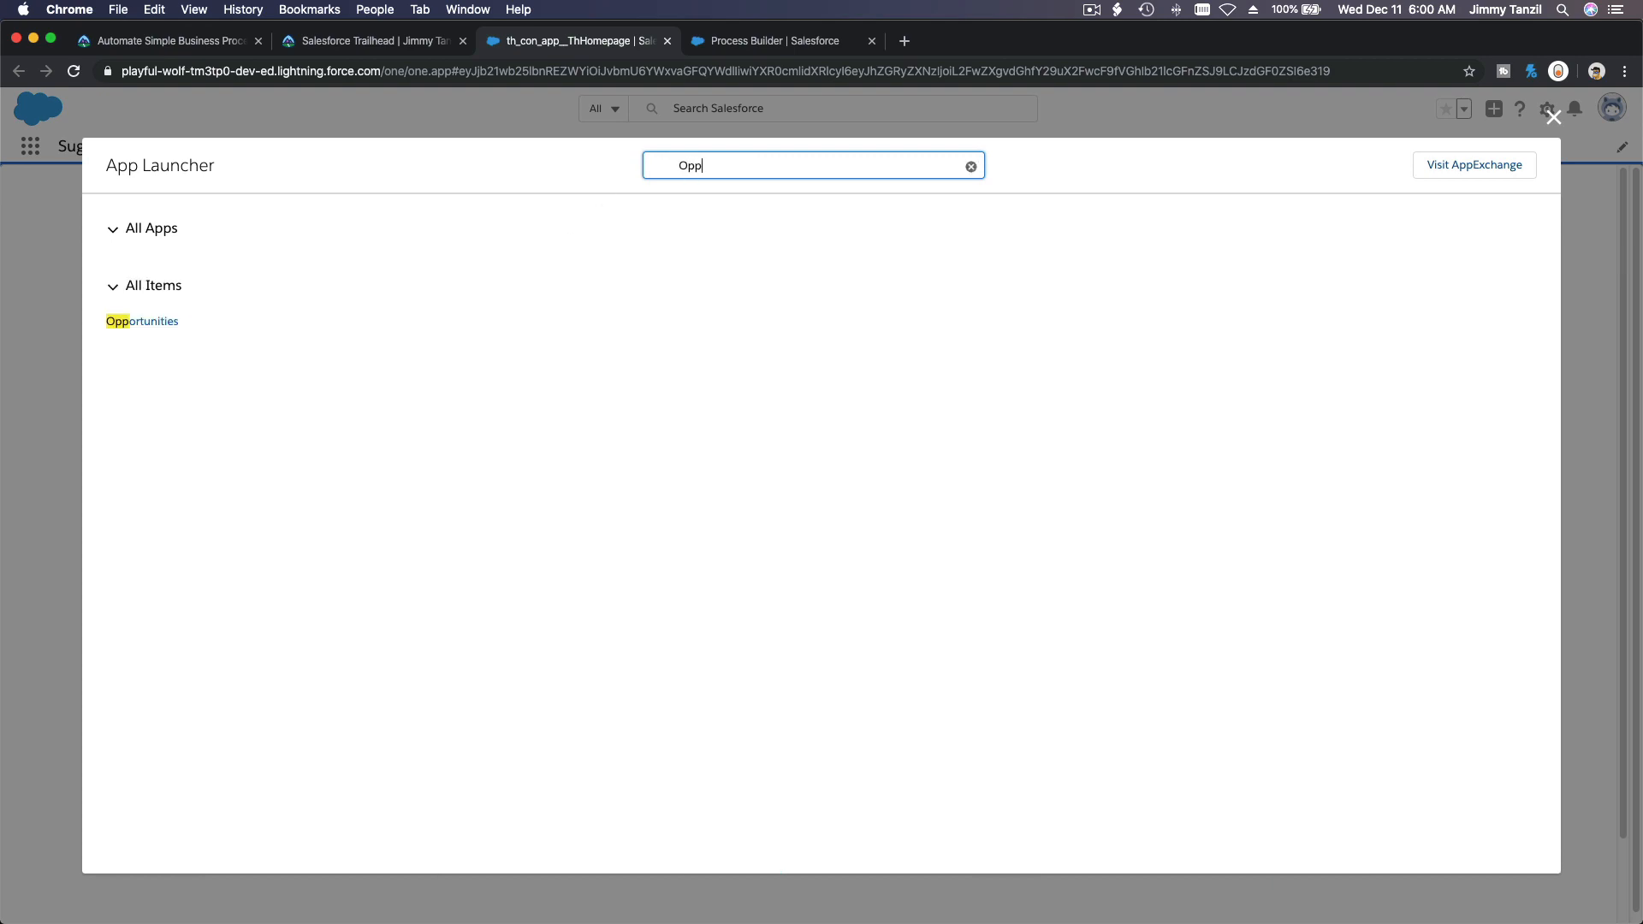
pyautogui.click(202, 322)
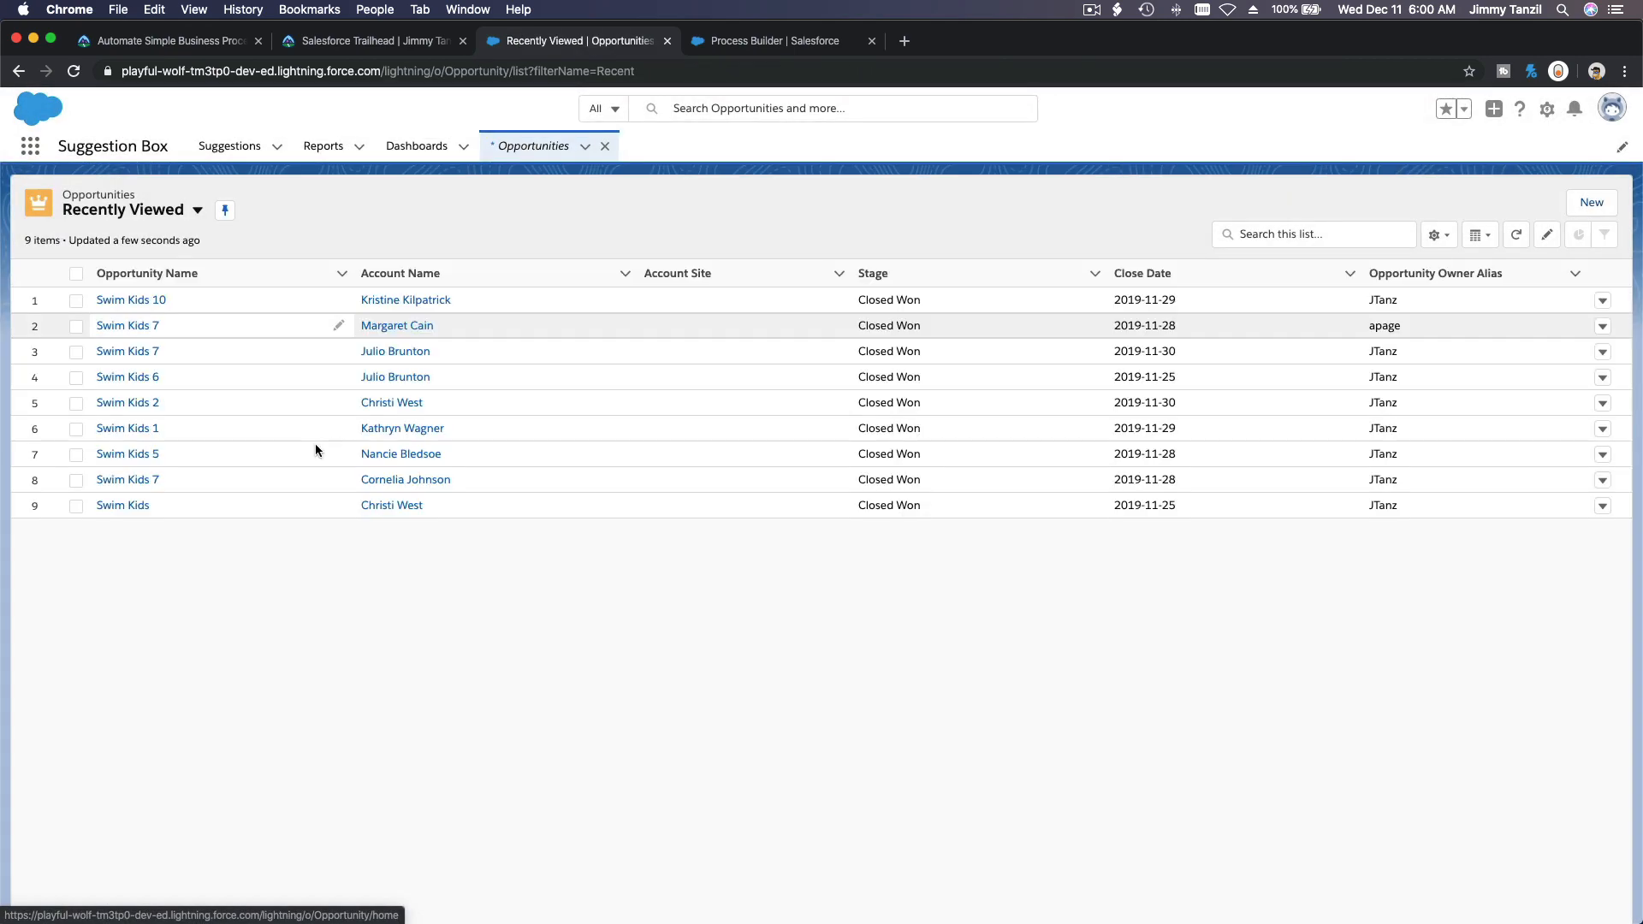
pyautogui.click(146, 330)
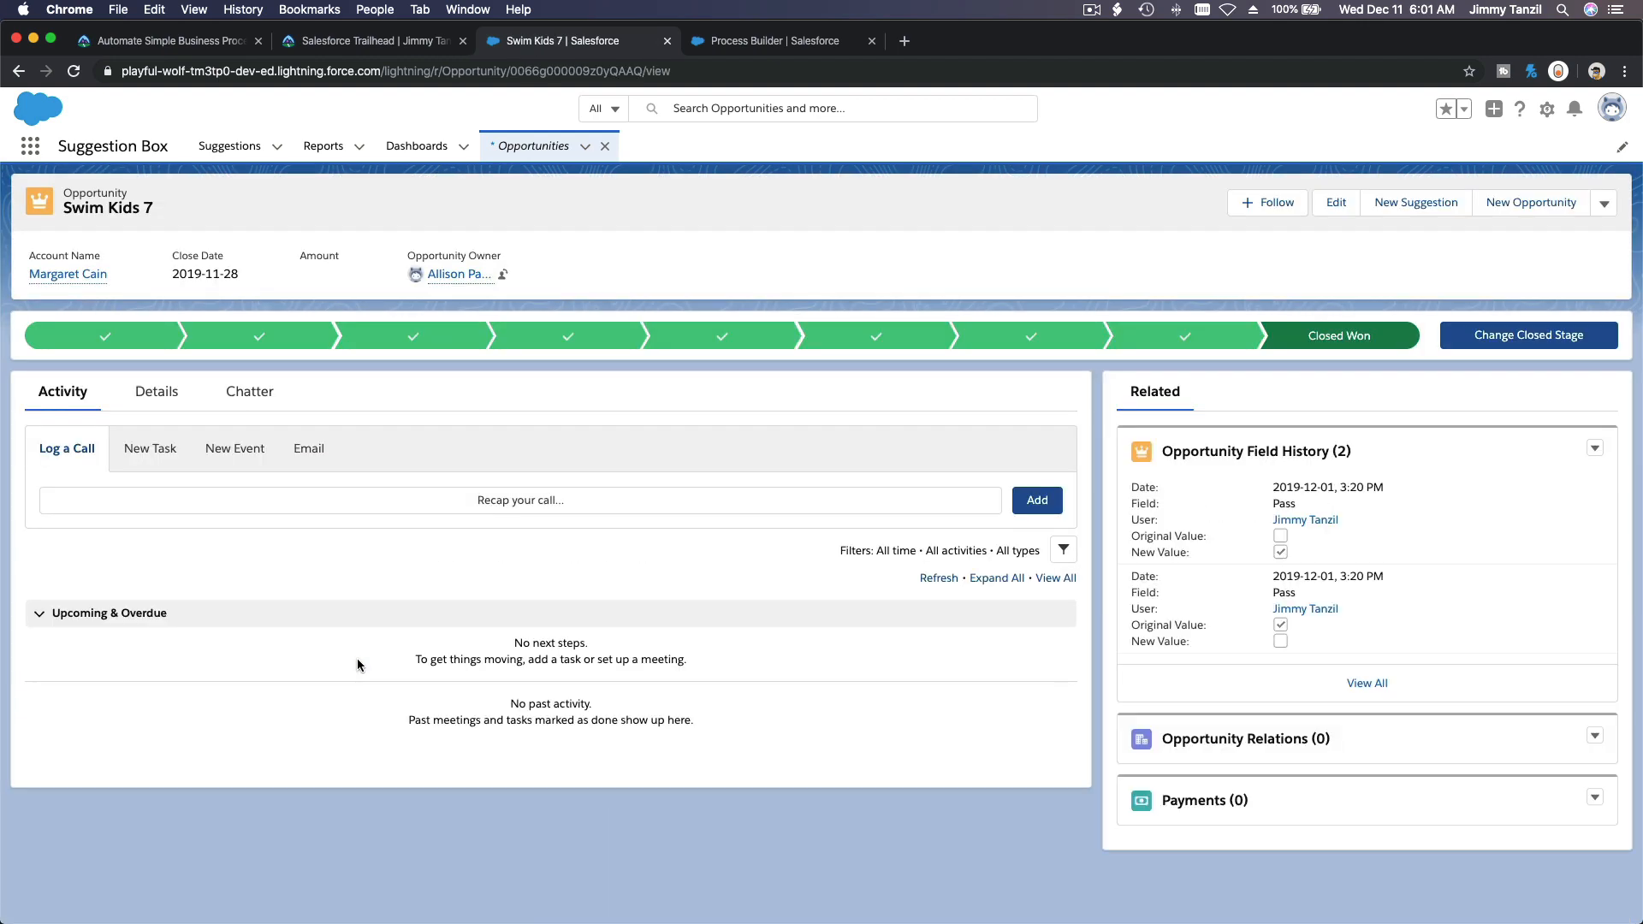
pyautogui.click(156, 392)
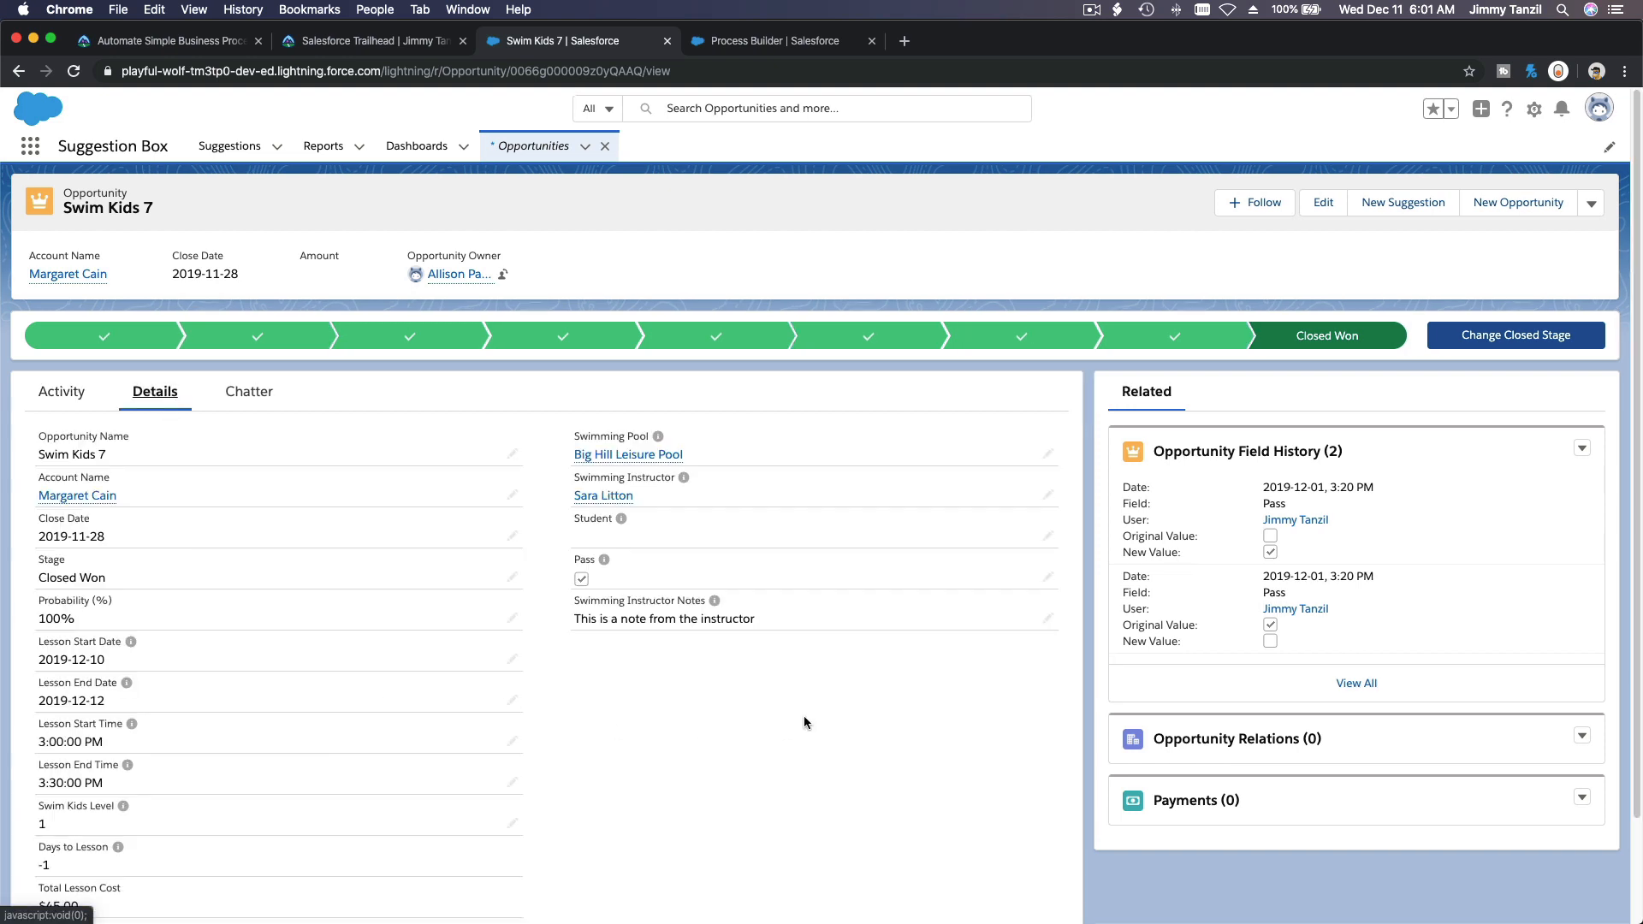
# Clear the Swimming Instructor Notes of the Swim Kids 7 opportunity and save the record
pyautogui.scroll(-2, 803, 716)
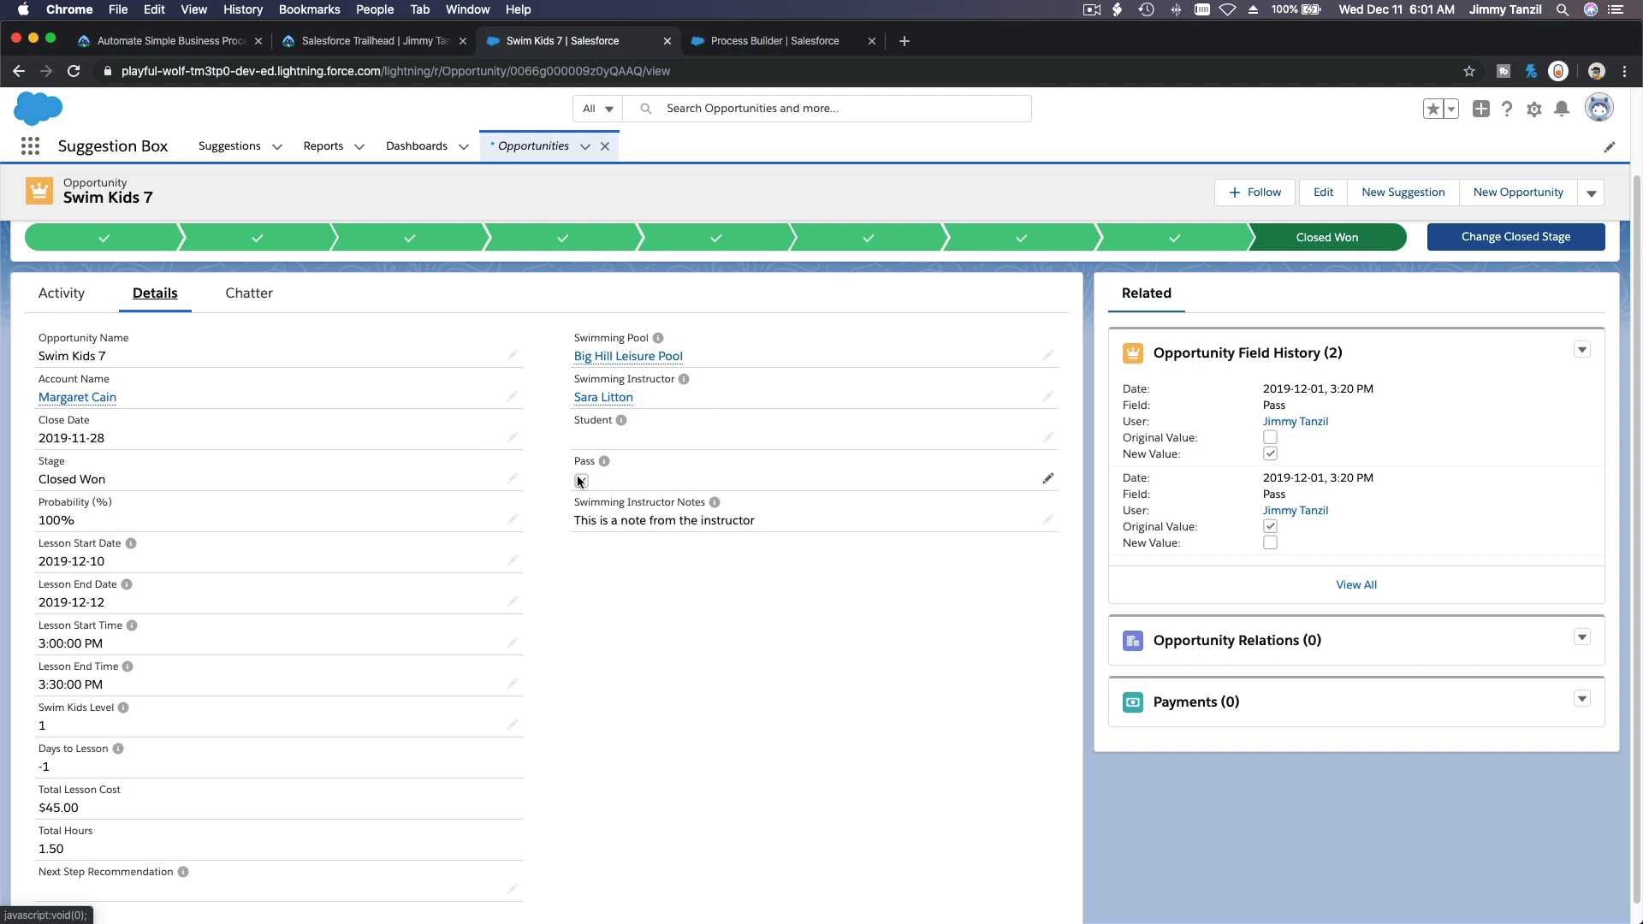
pyautogui.doubleClick(615, 525)
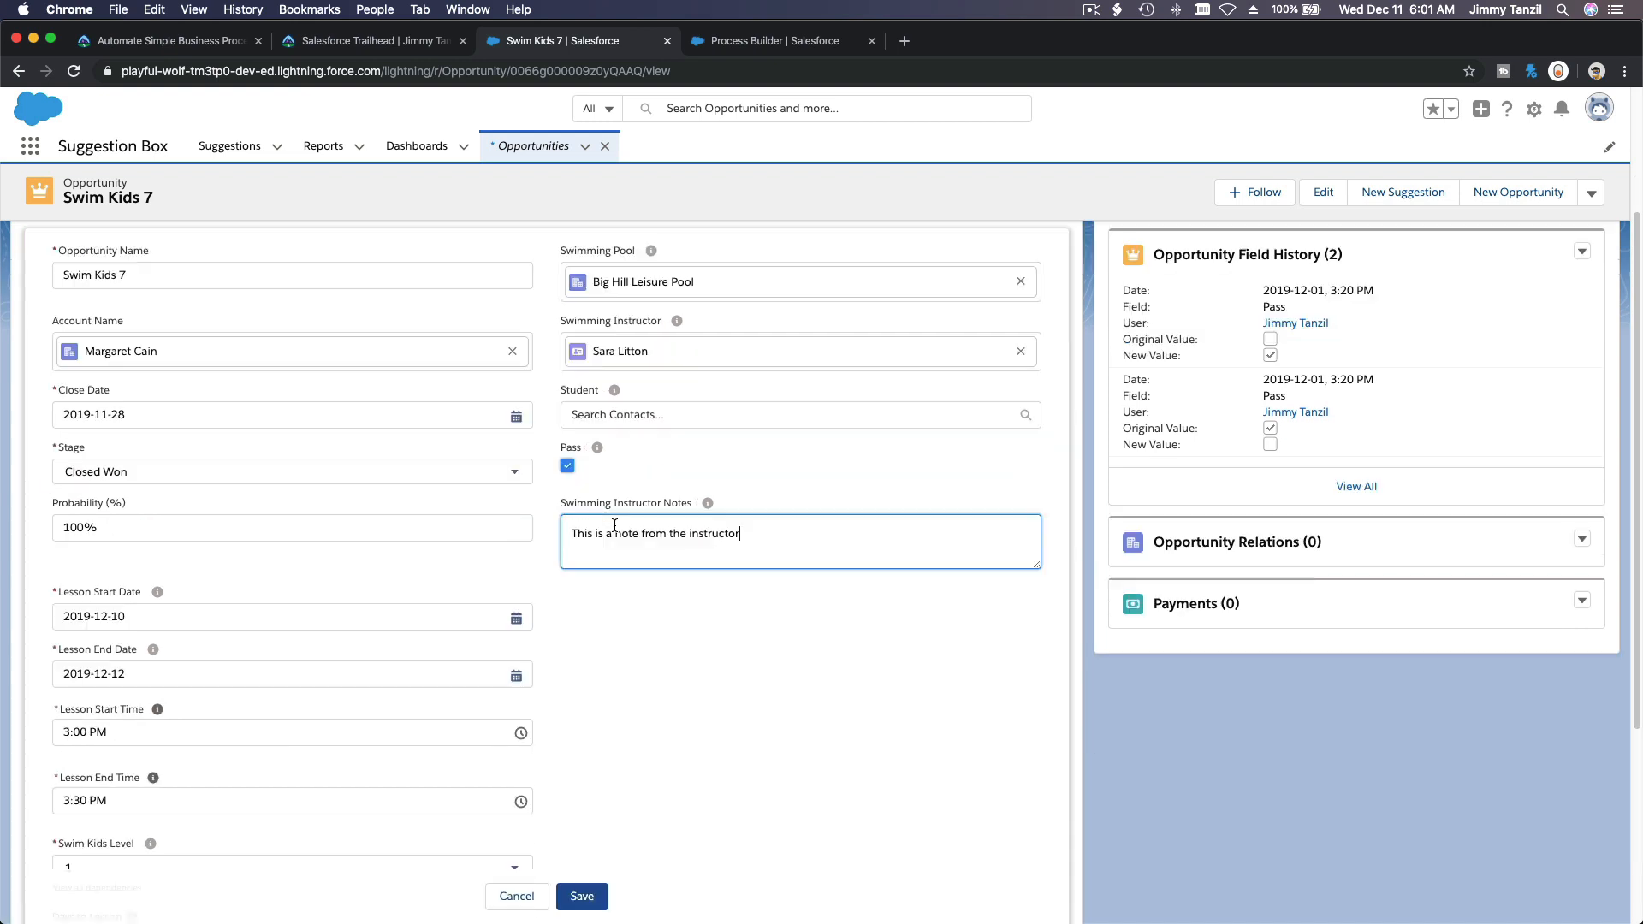
pyautogui.tripleClick(629, 536)
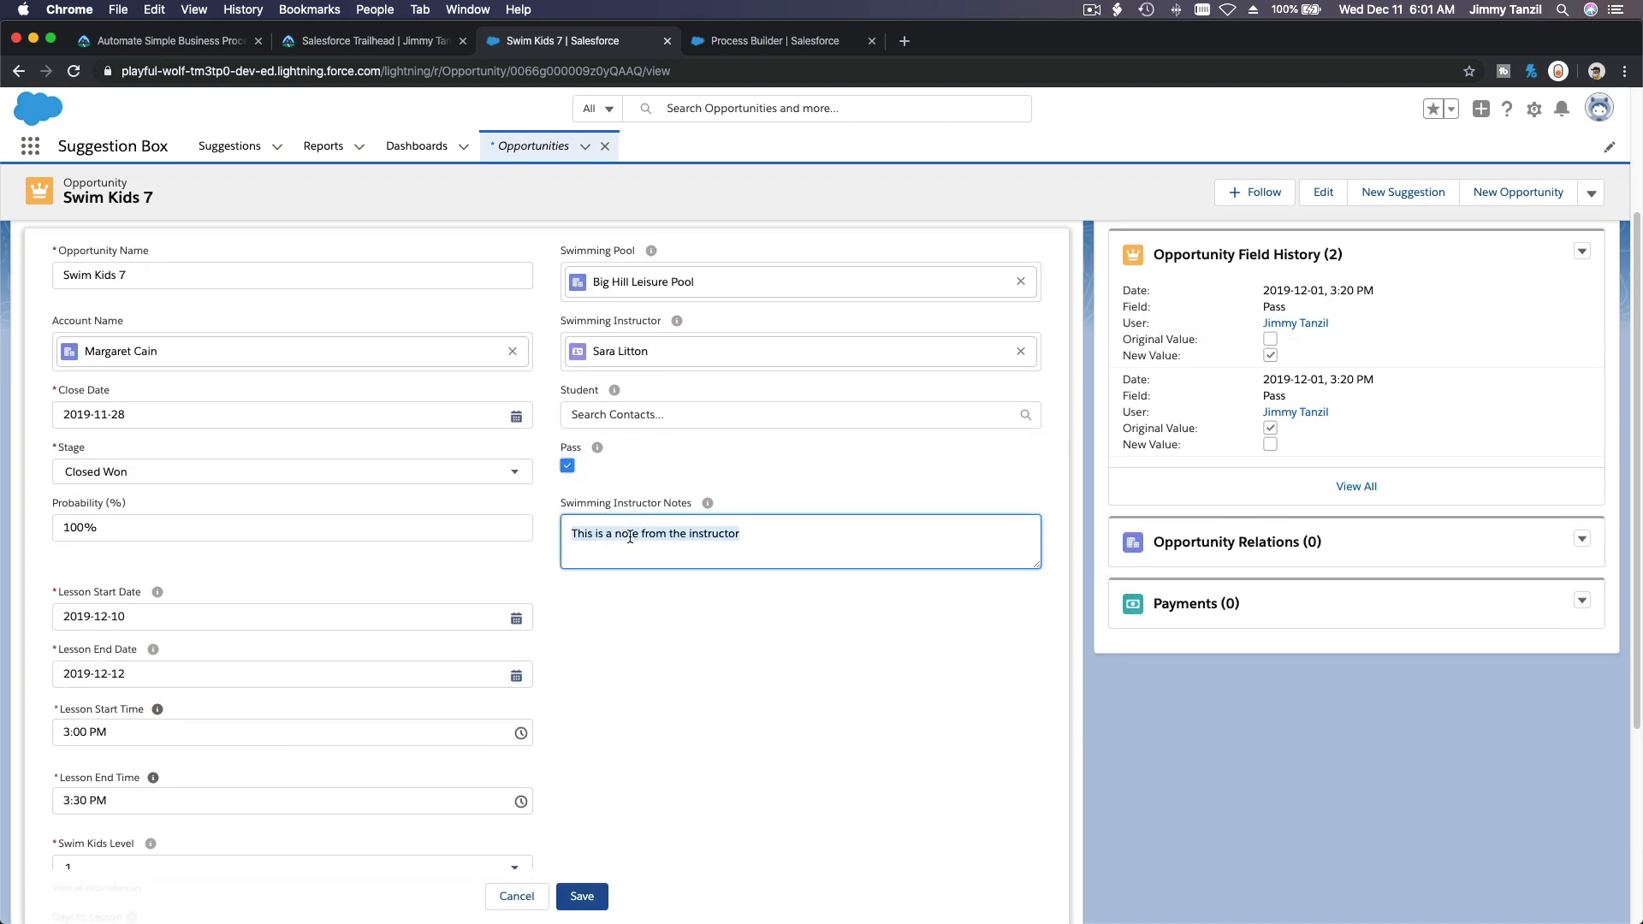
pyautogui.press('BackSpace')
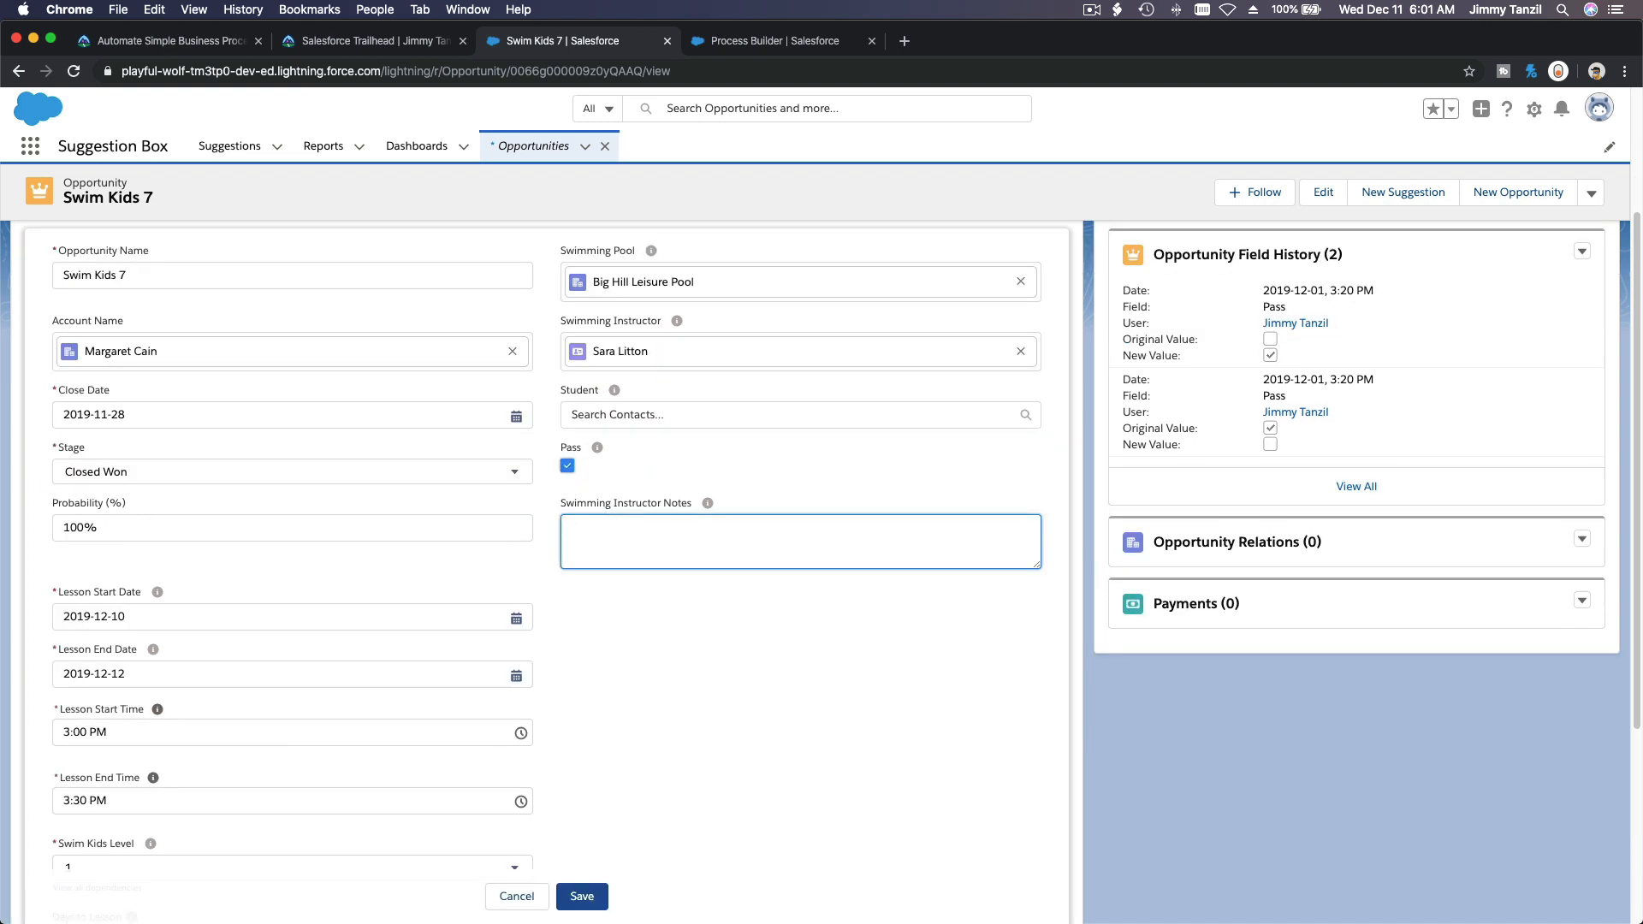
pyautogui.click(582, 896)
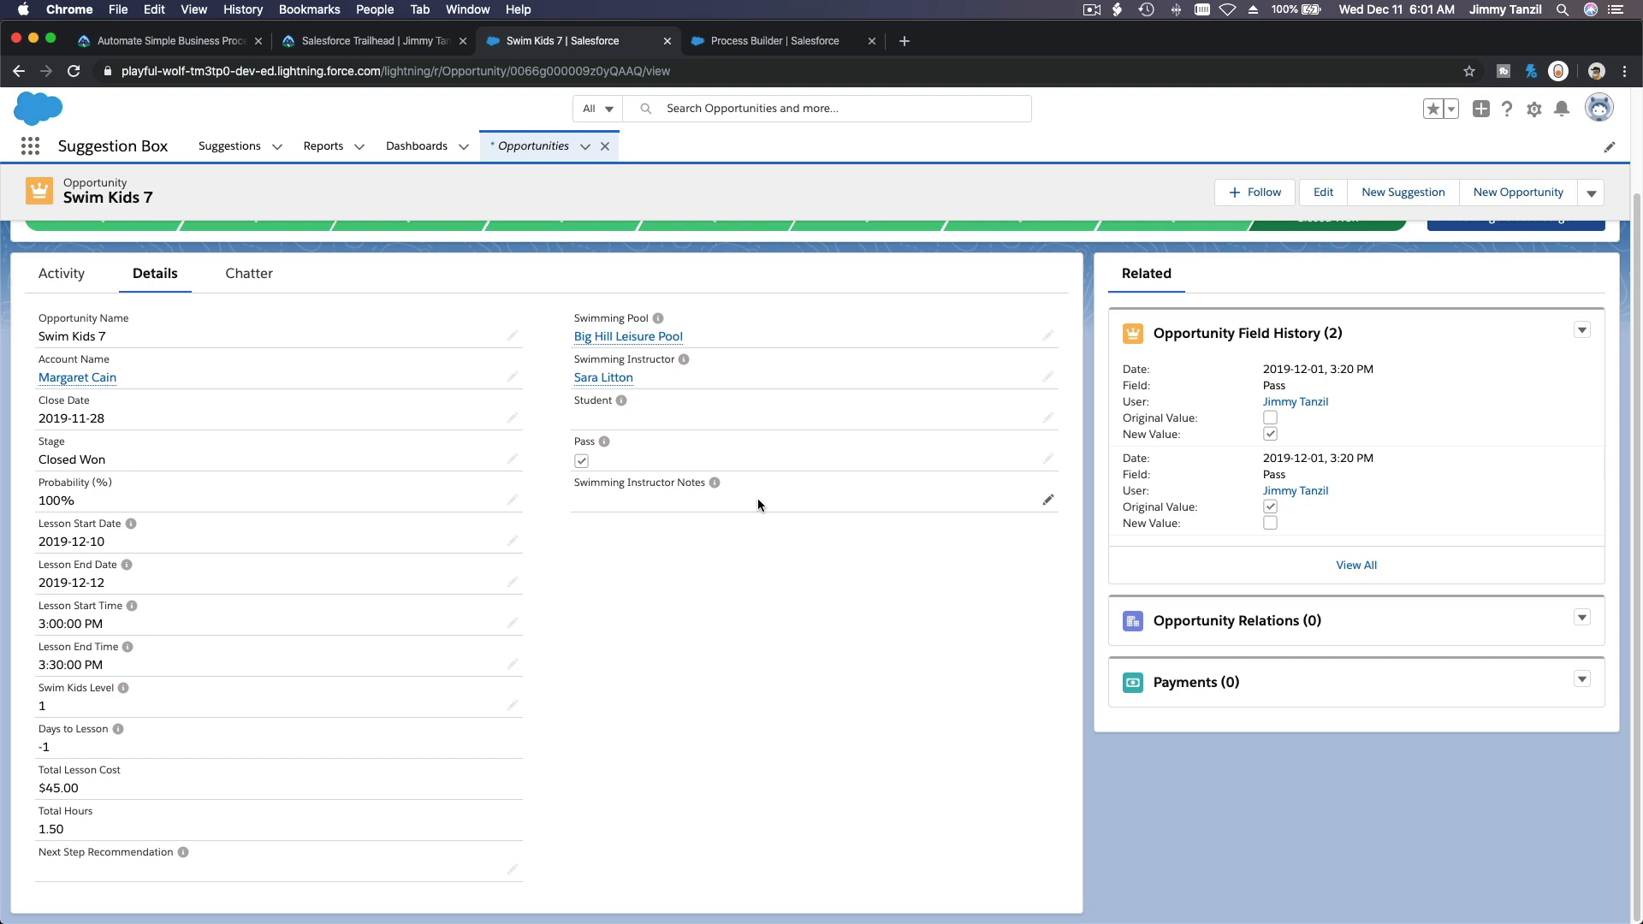
pyautogui.scroll(1, 759, 505)
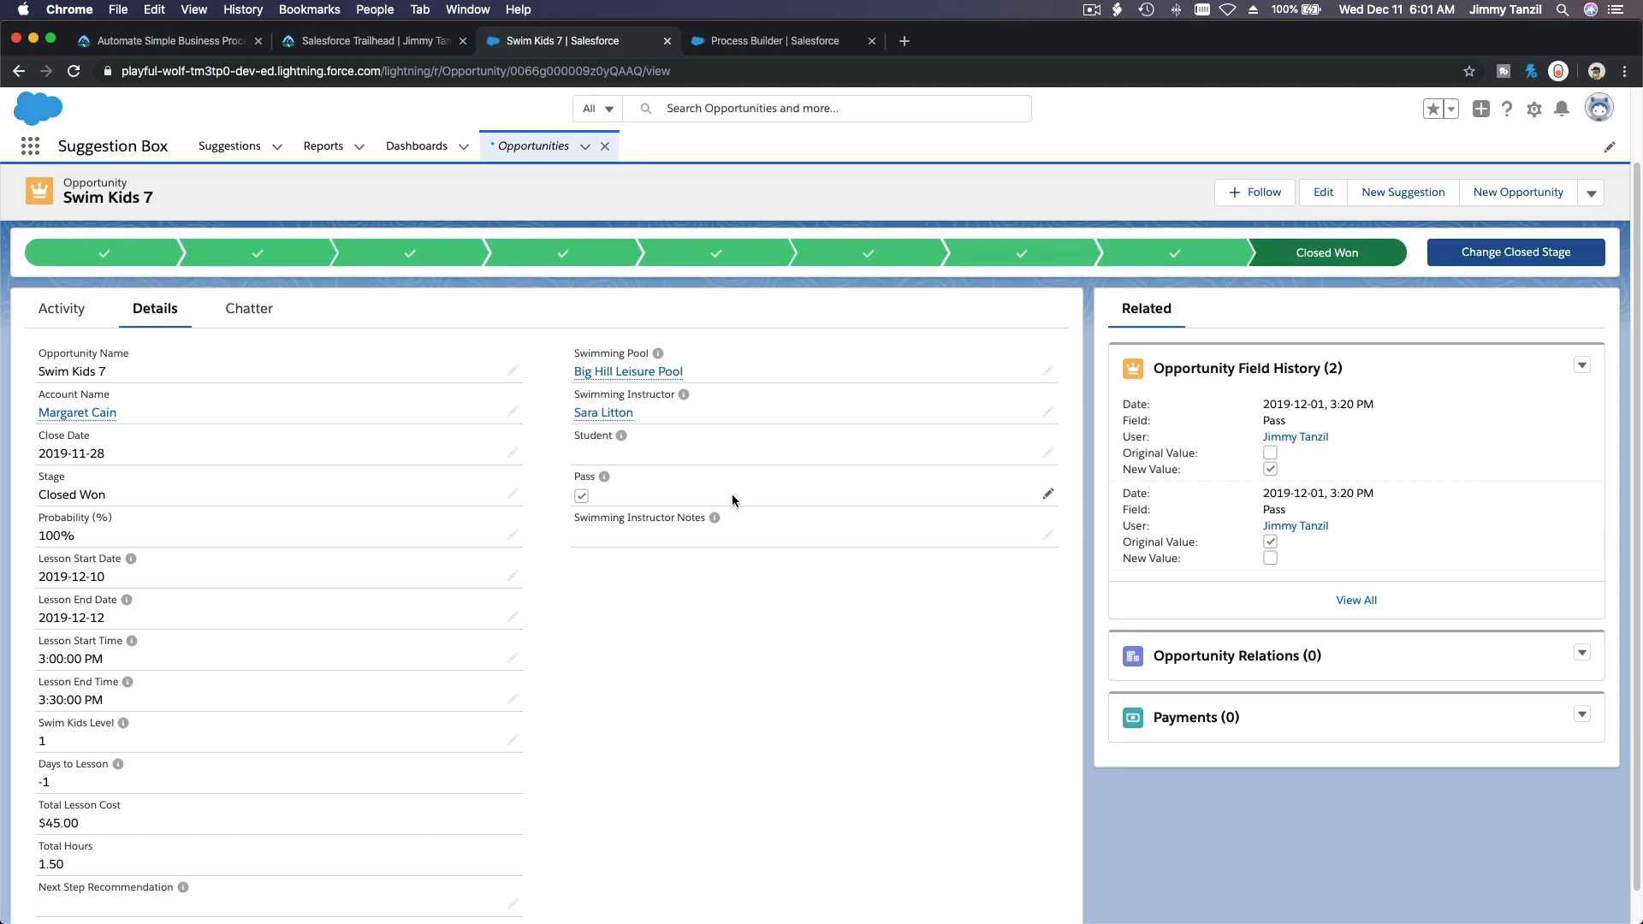
pyautogui.doubleClick(663, 545)
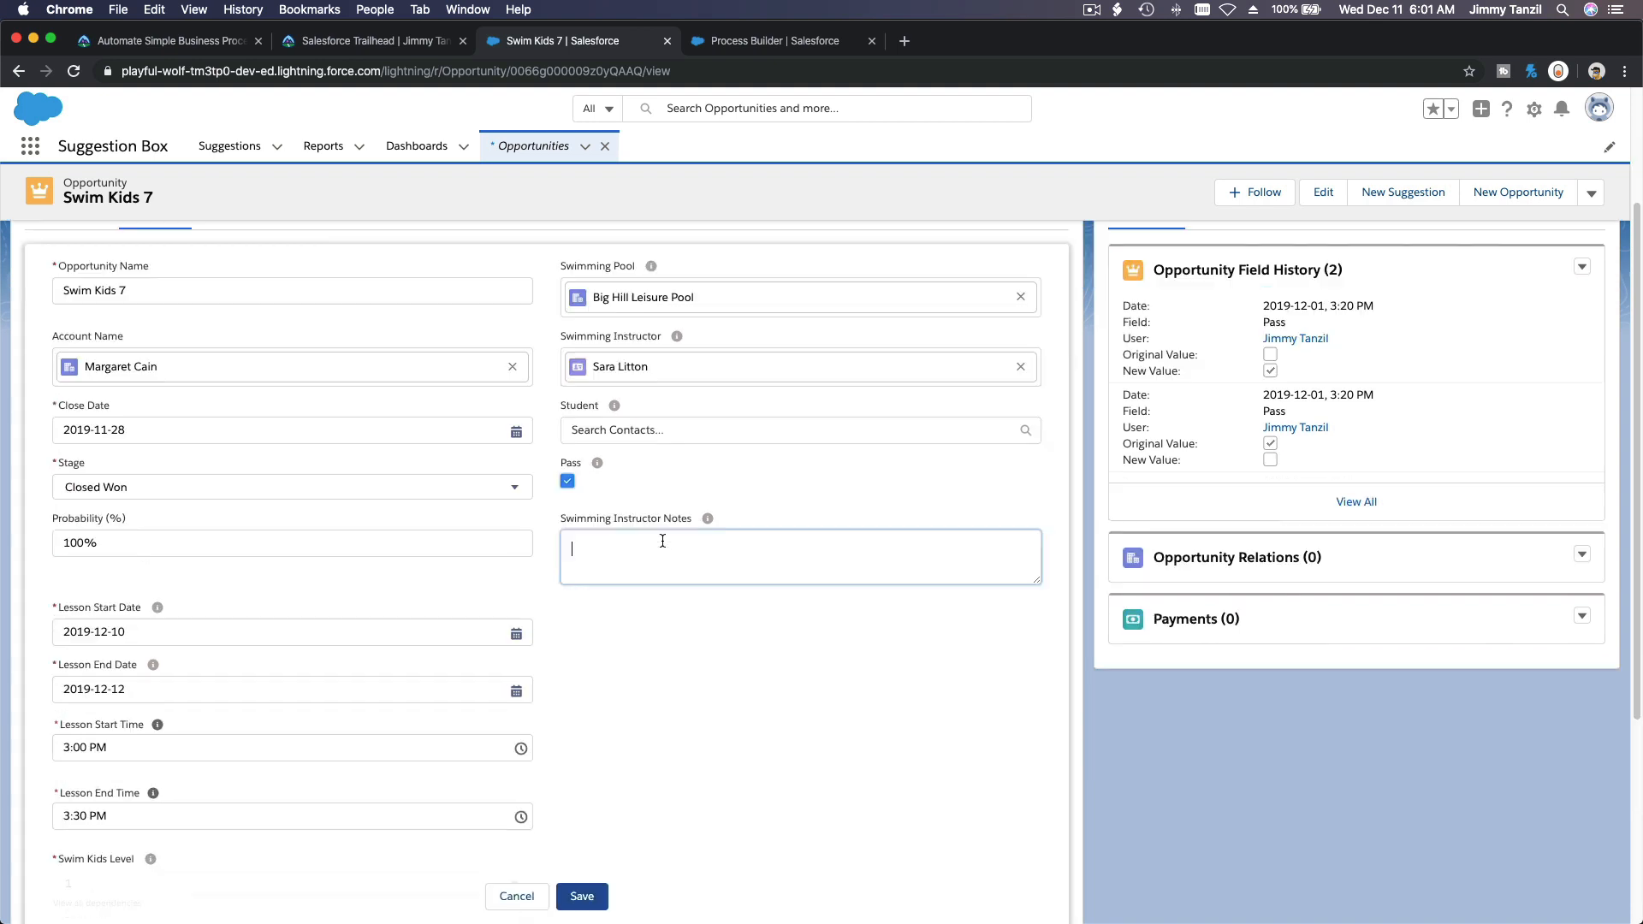
pyautogui.click(634, 582)
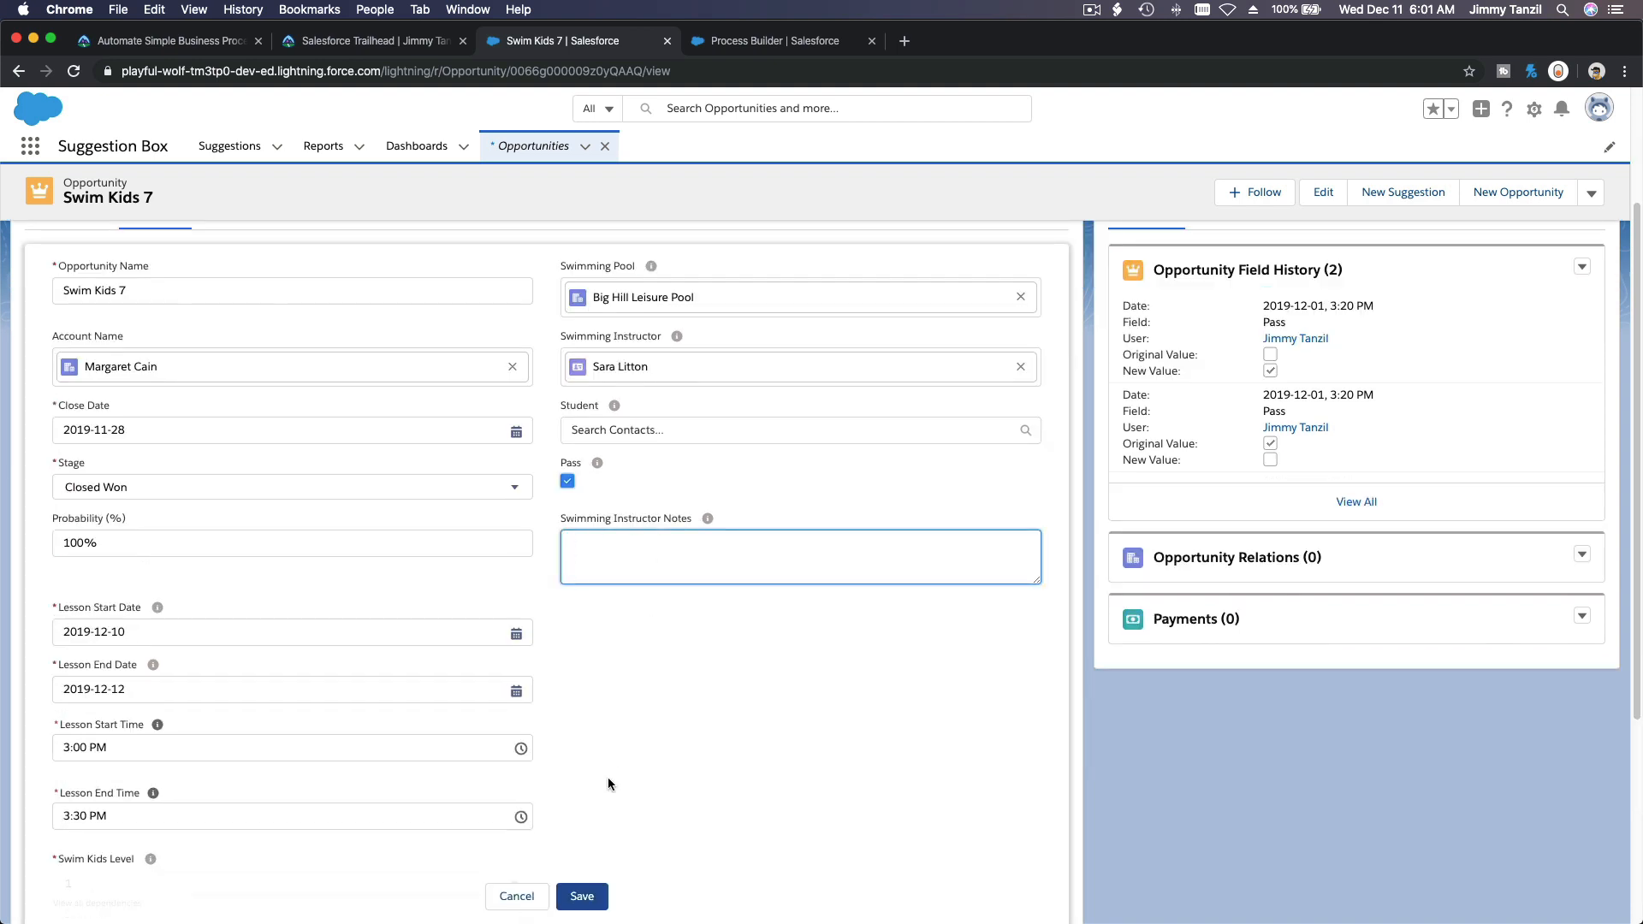
pyautogui.click(512, 897)
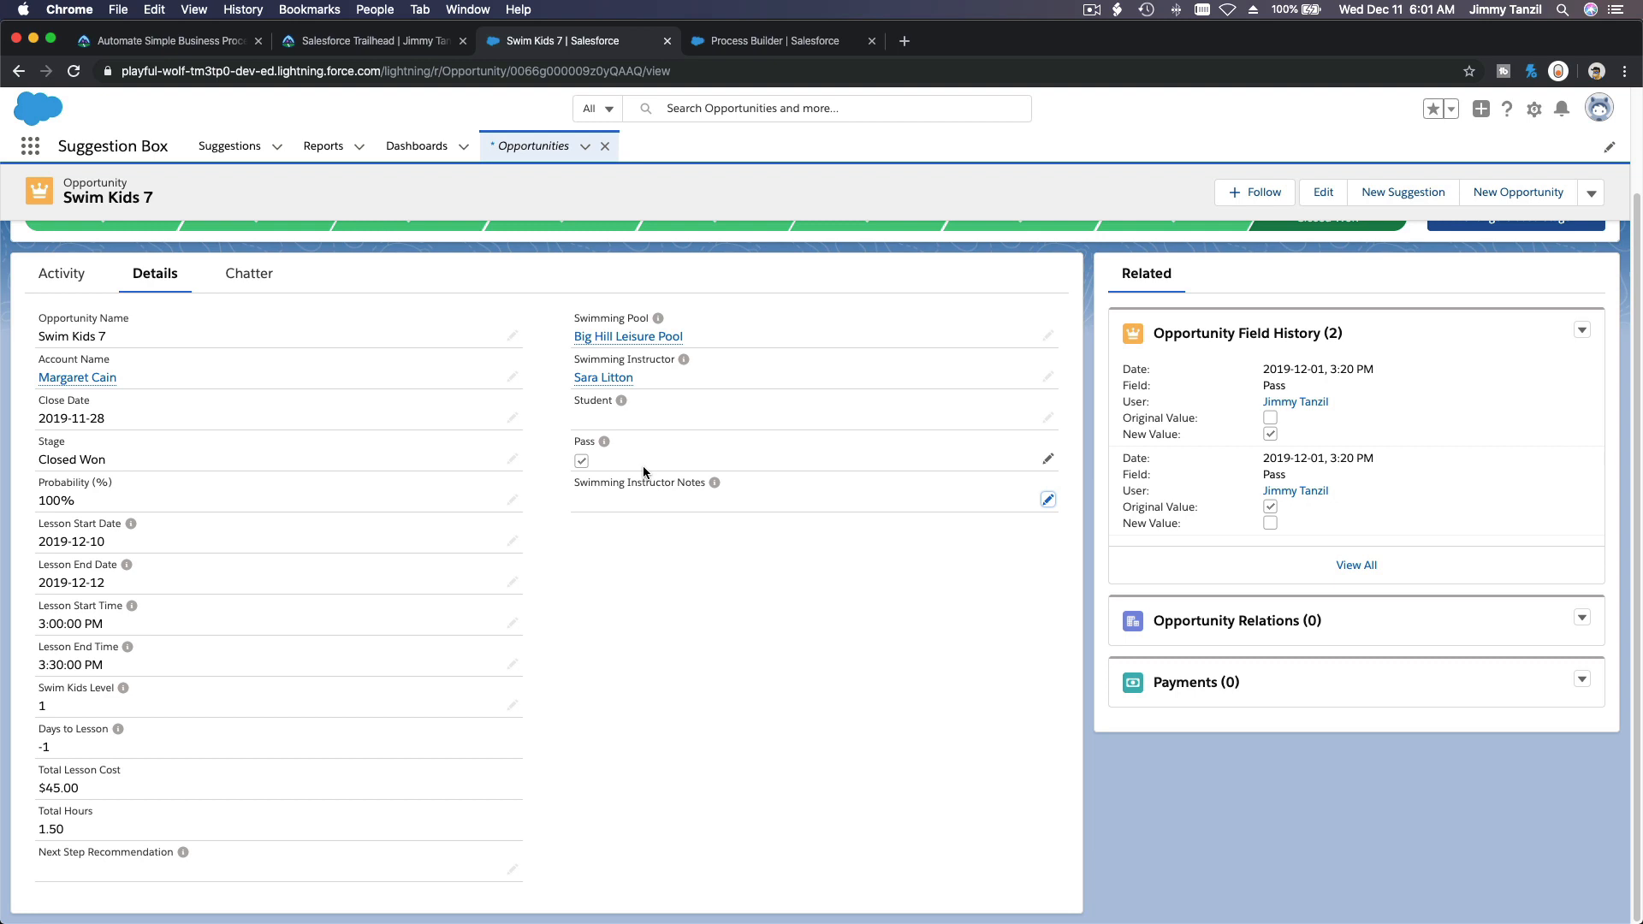
pyautogui.scroll(1, 644, 465)
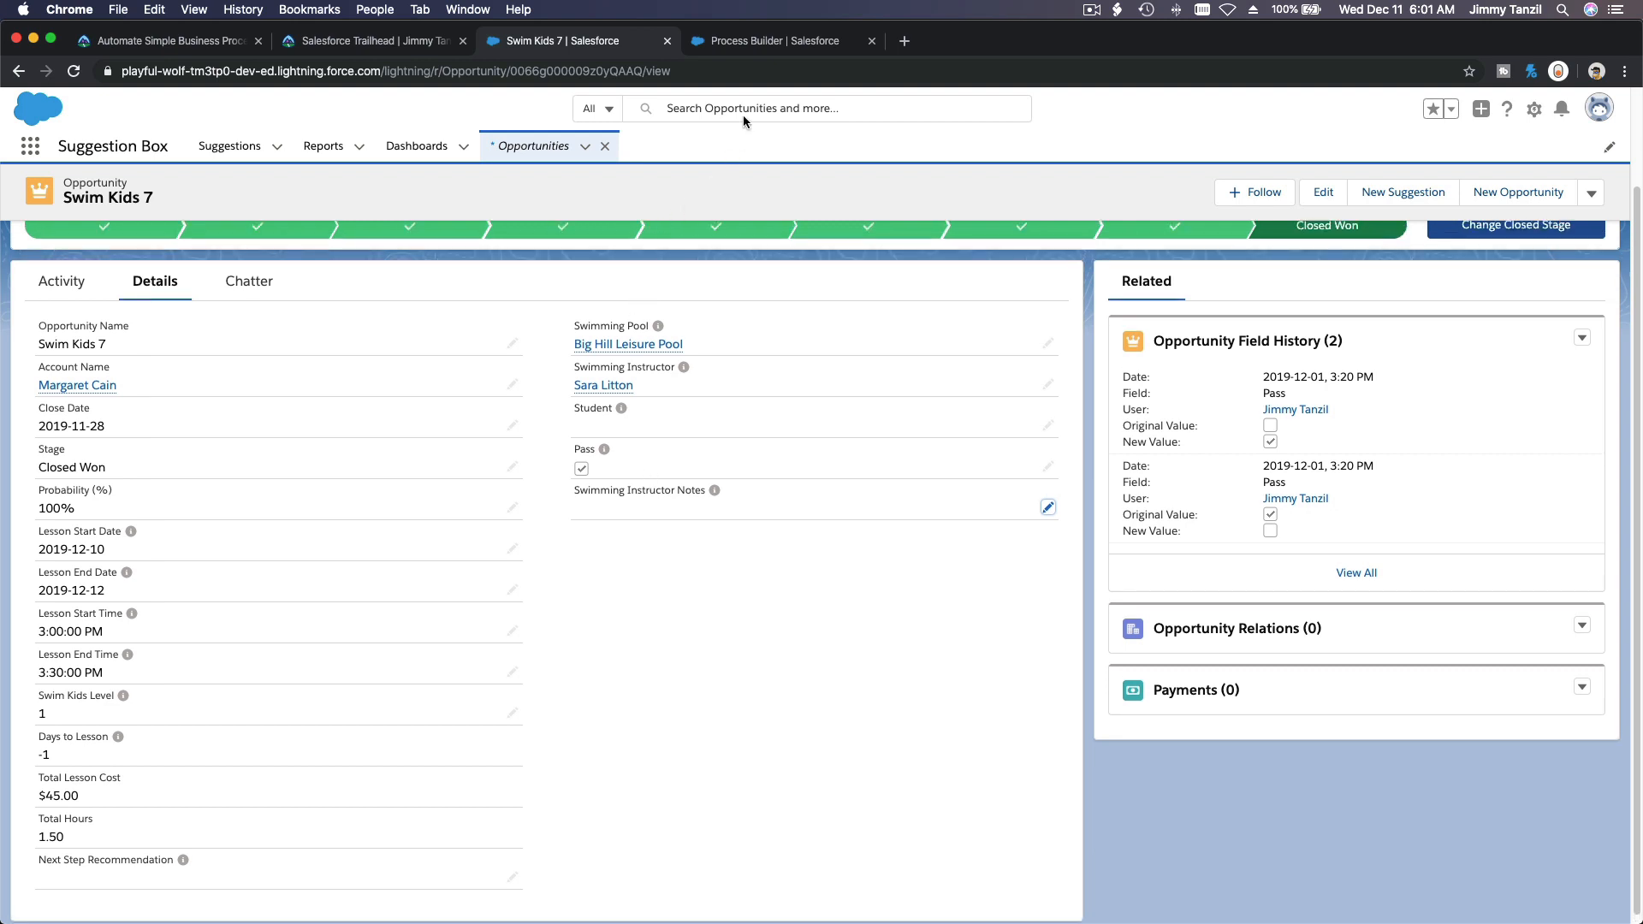
# Return to the new process form, name the process Passing Swimming Instructor Note and regenerate the API name from it
pyautogui.click(739, 43)
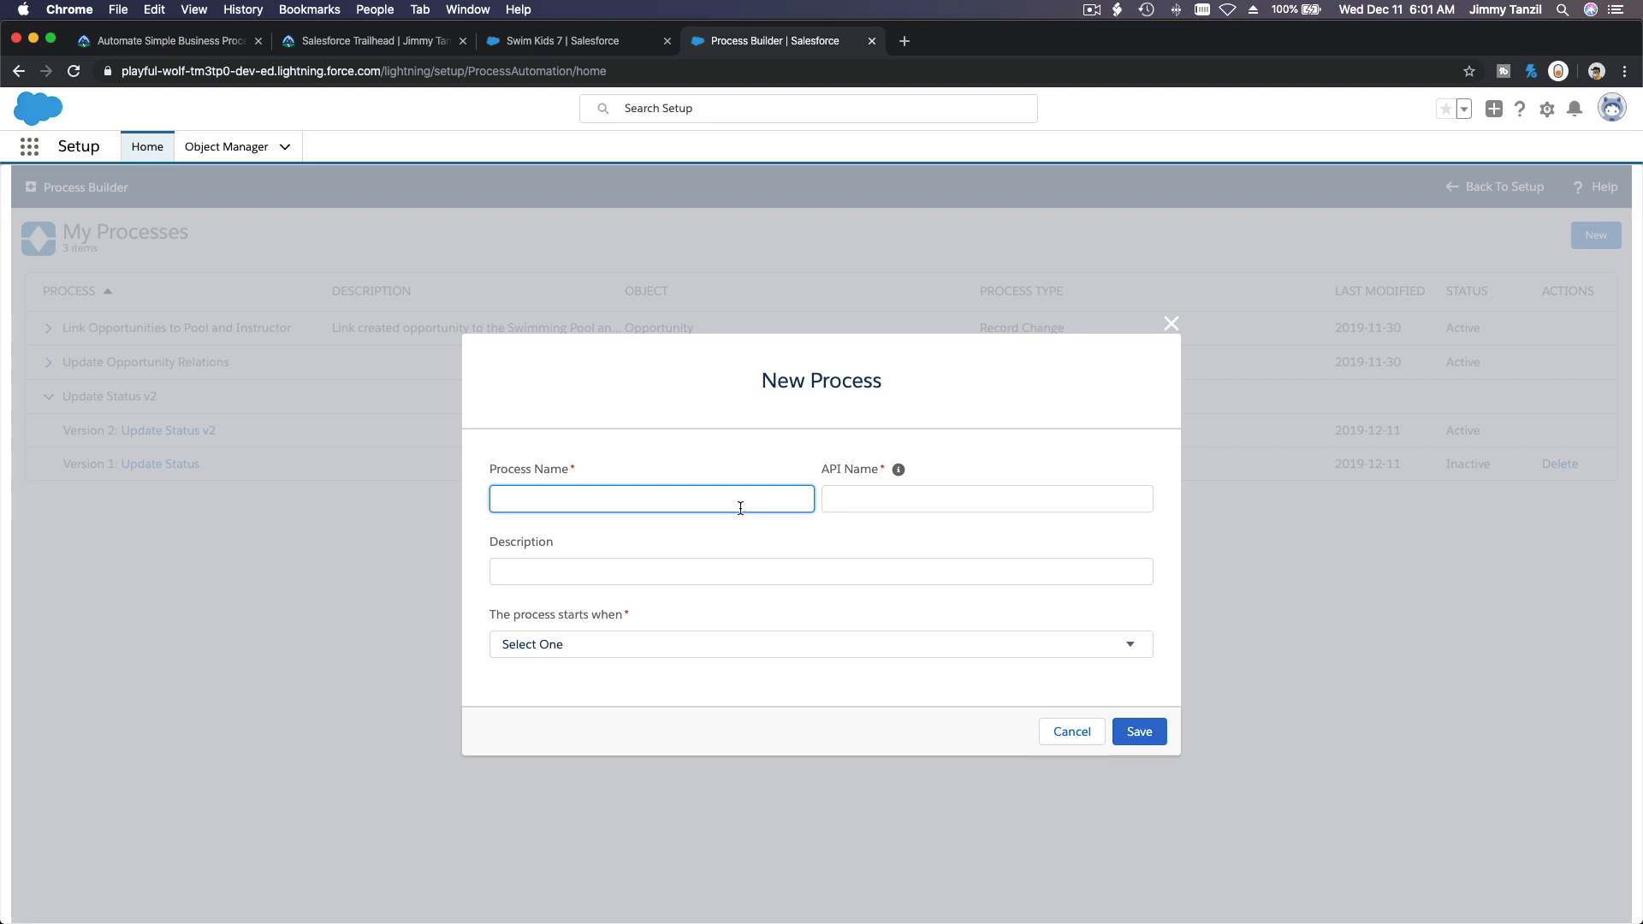
pyautogui.write('Passing Swimming Instructor Note')
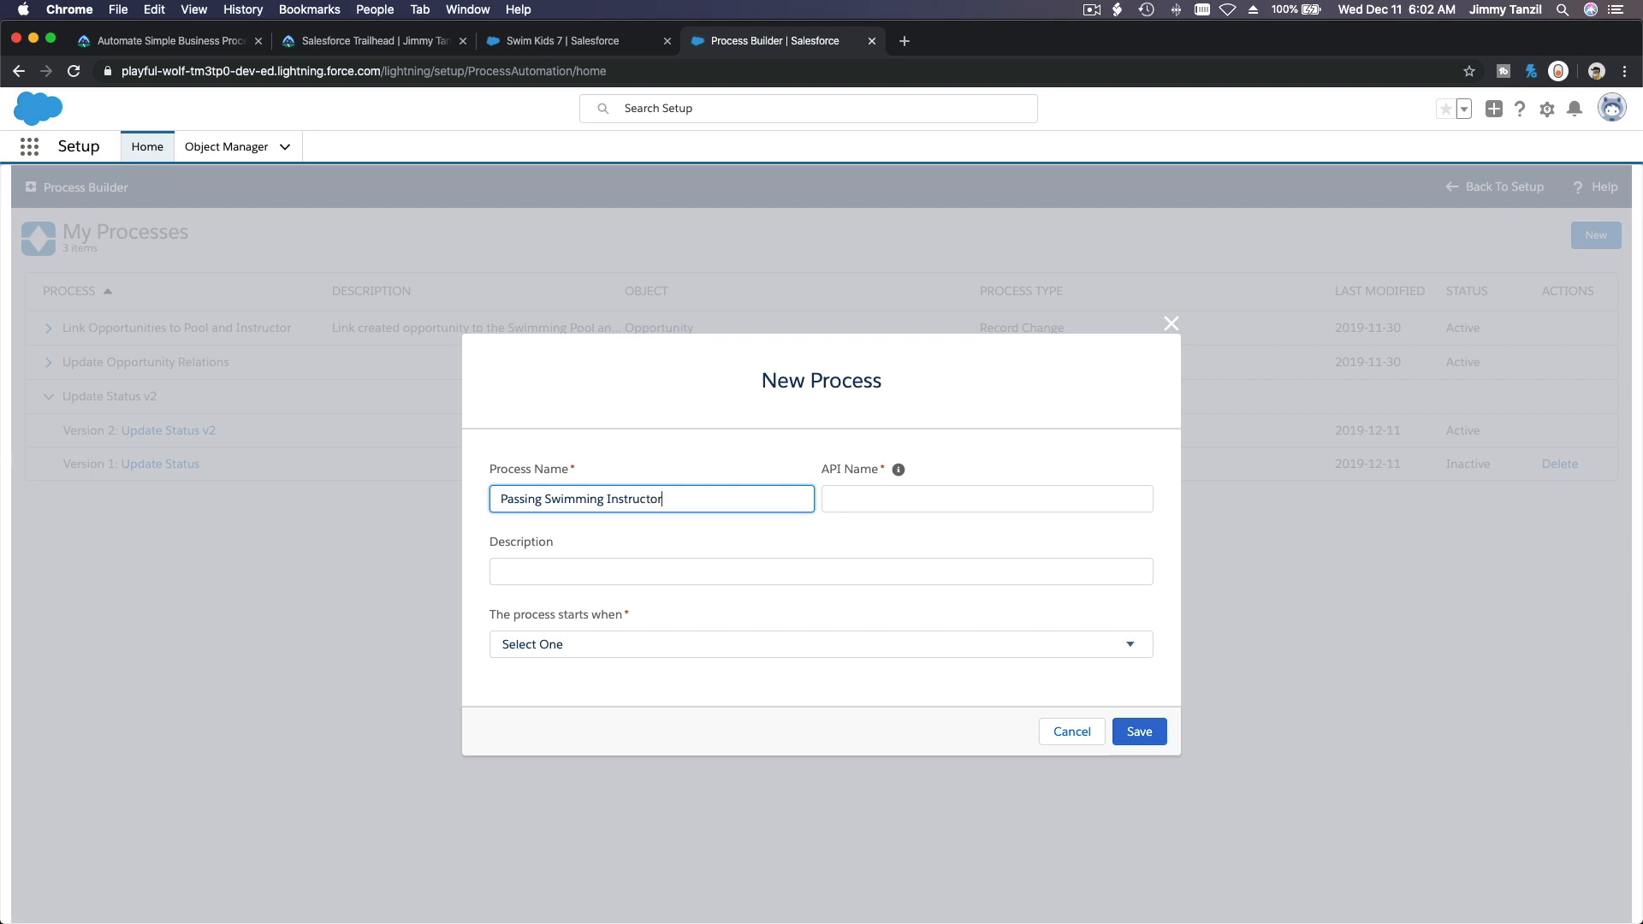
pyautogui.press('Tab')
pyautogui.press('Tab')
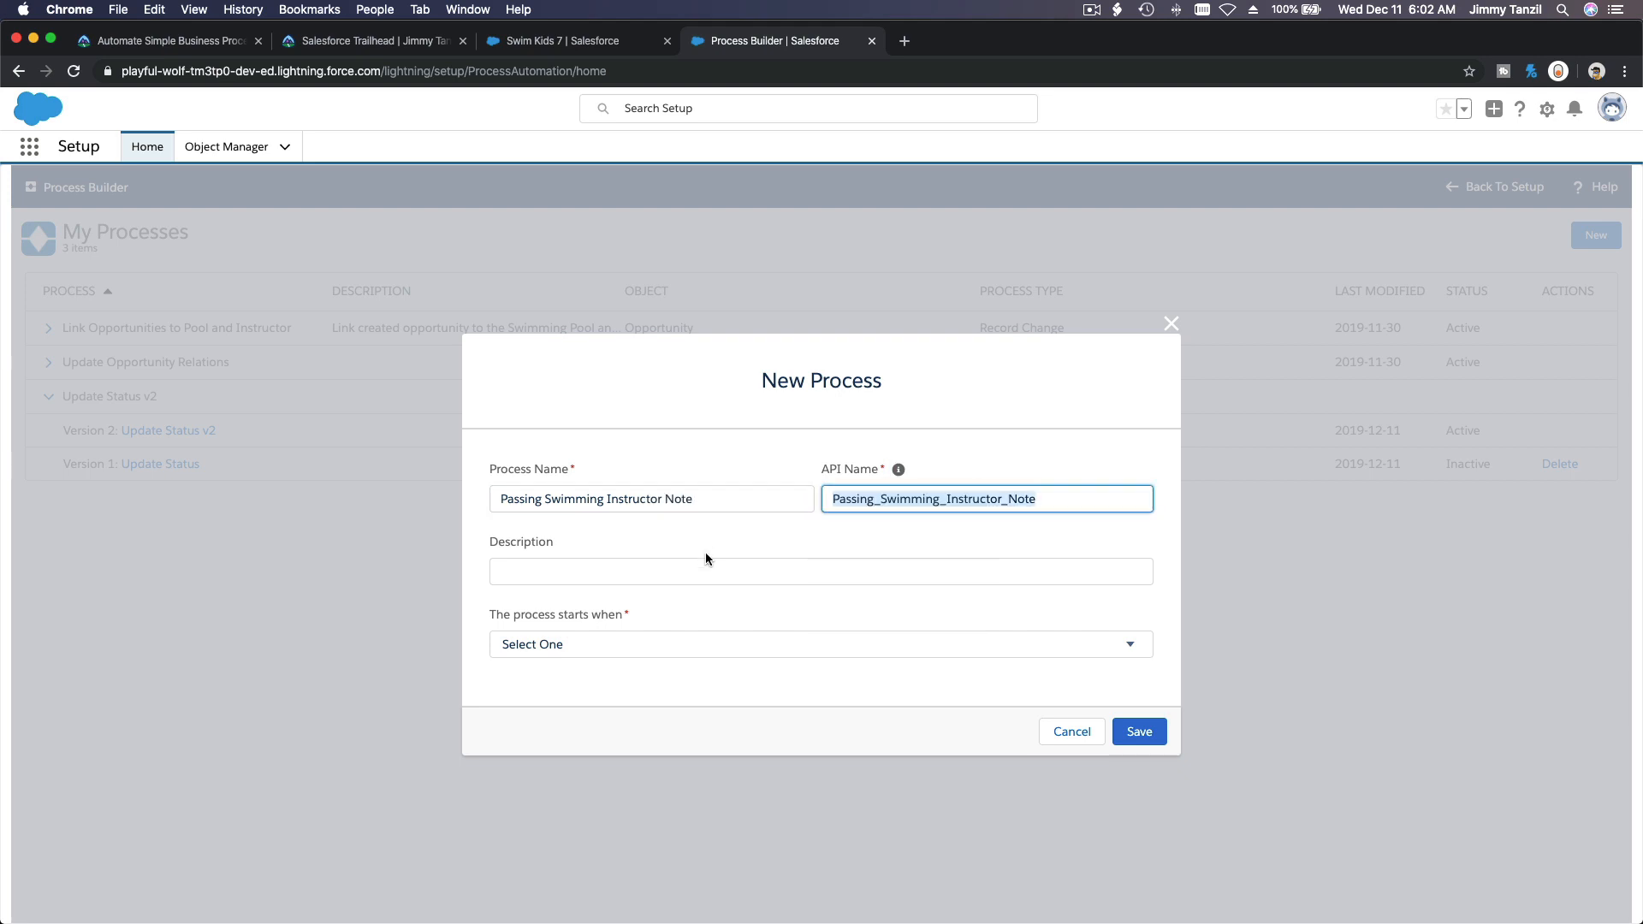
pyautogui.click(759, 500)
pyautogui.click(892, 521)
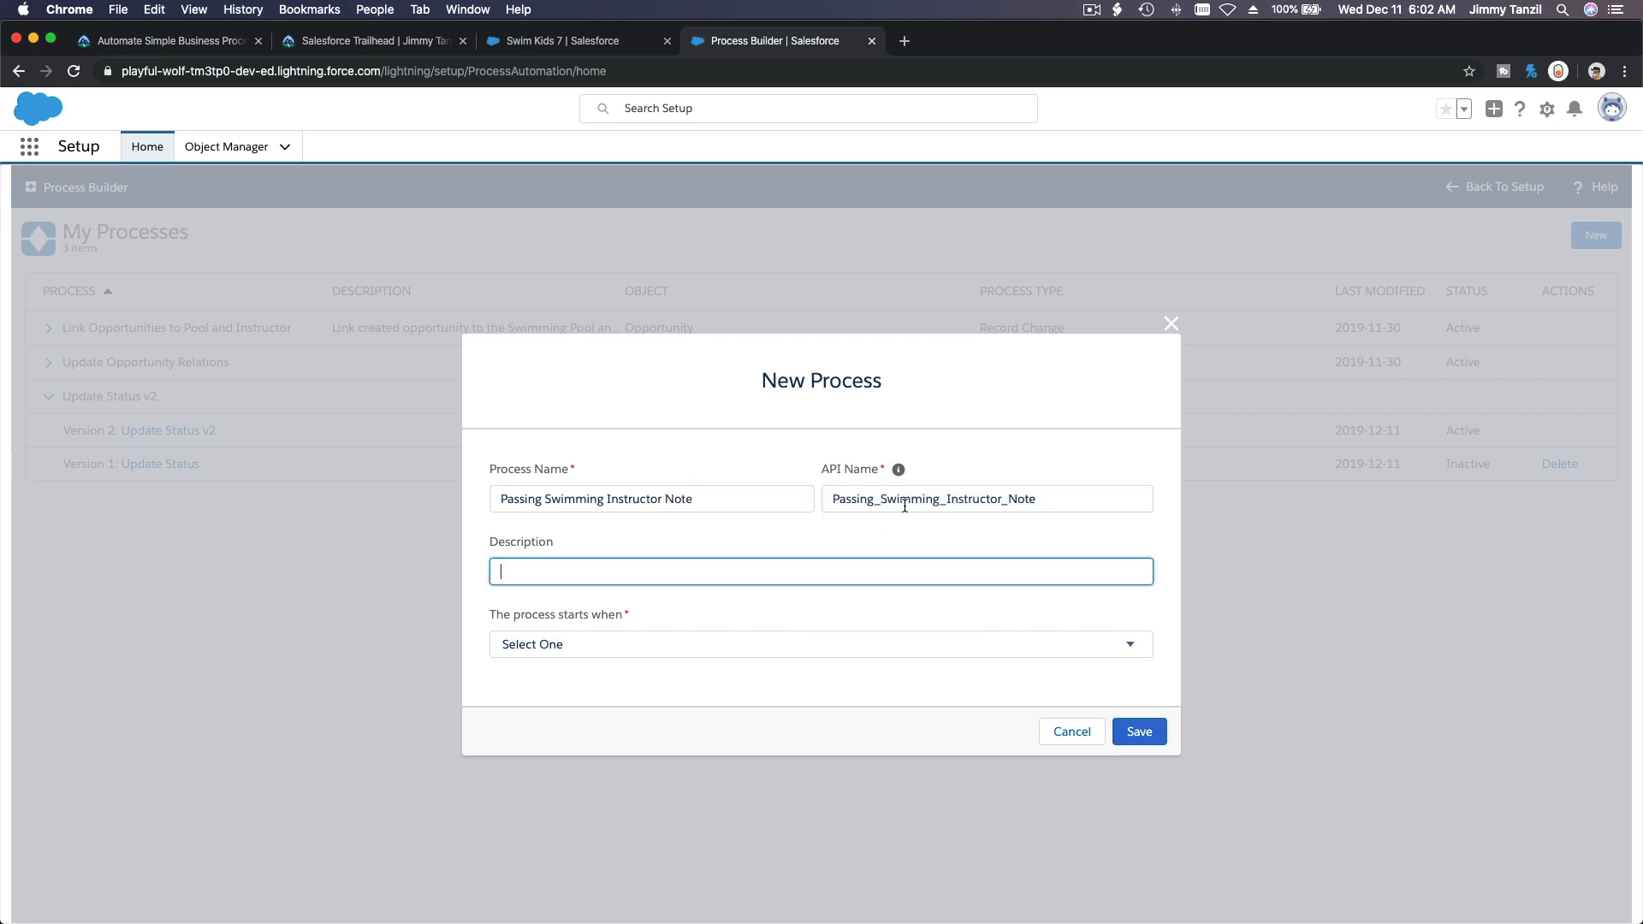
pyautogui.doubleClick(904, 505)
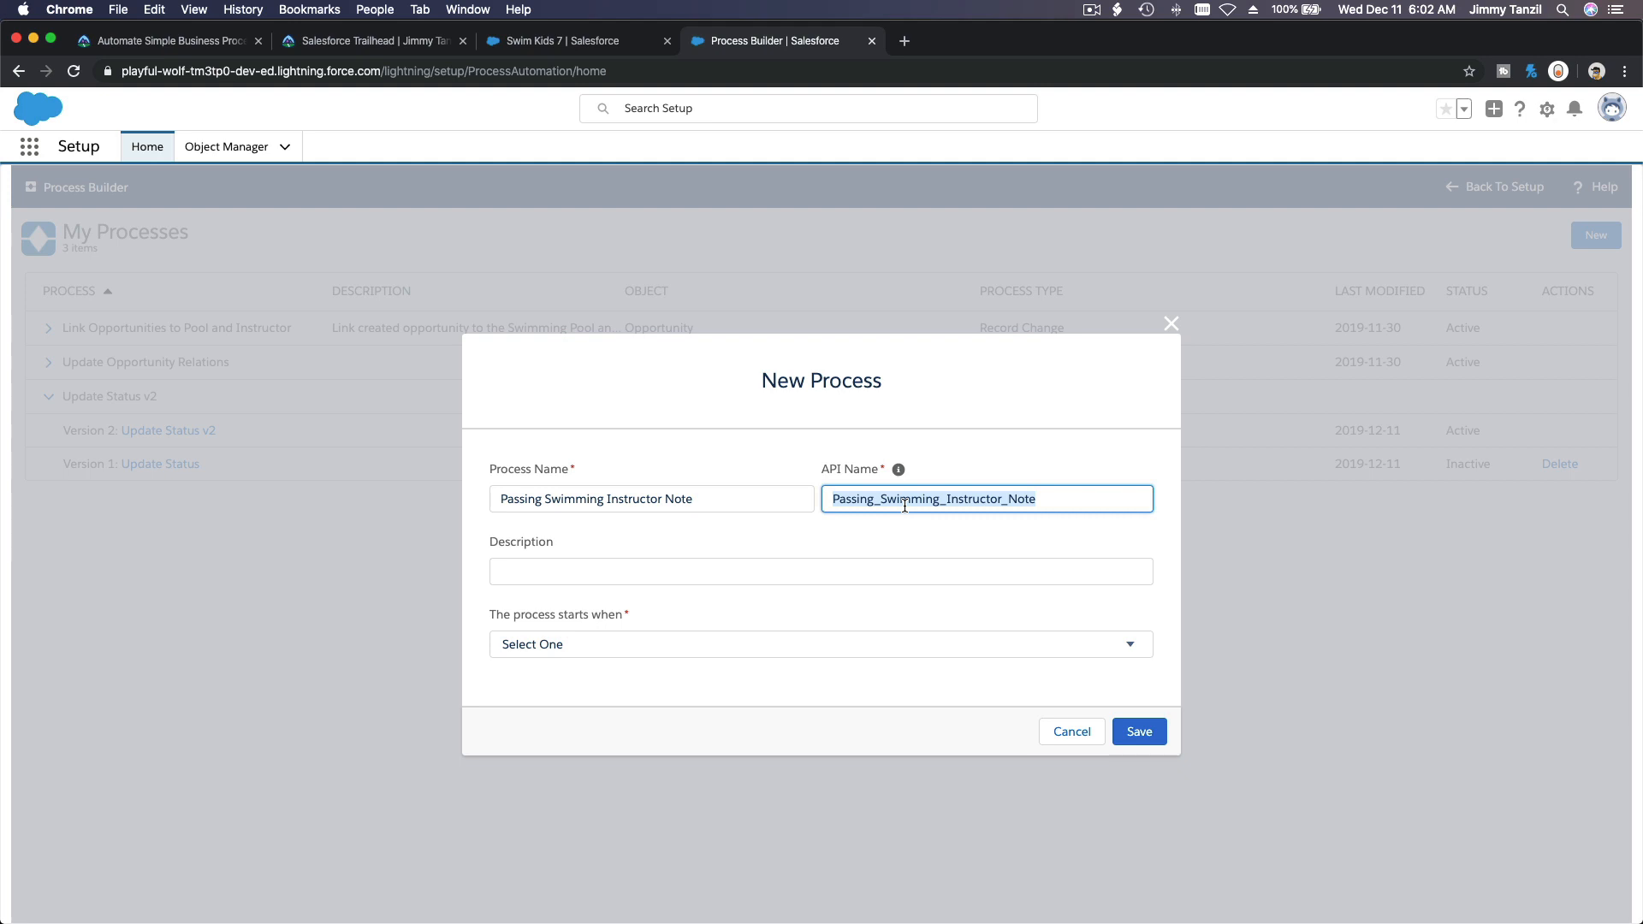
pyautogui.press('BackSpace')
pyautogui.click(773, 504)
pyautogui.press('Tab')
pyautogui.press('Tab')
pyautogui.press('Tab')
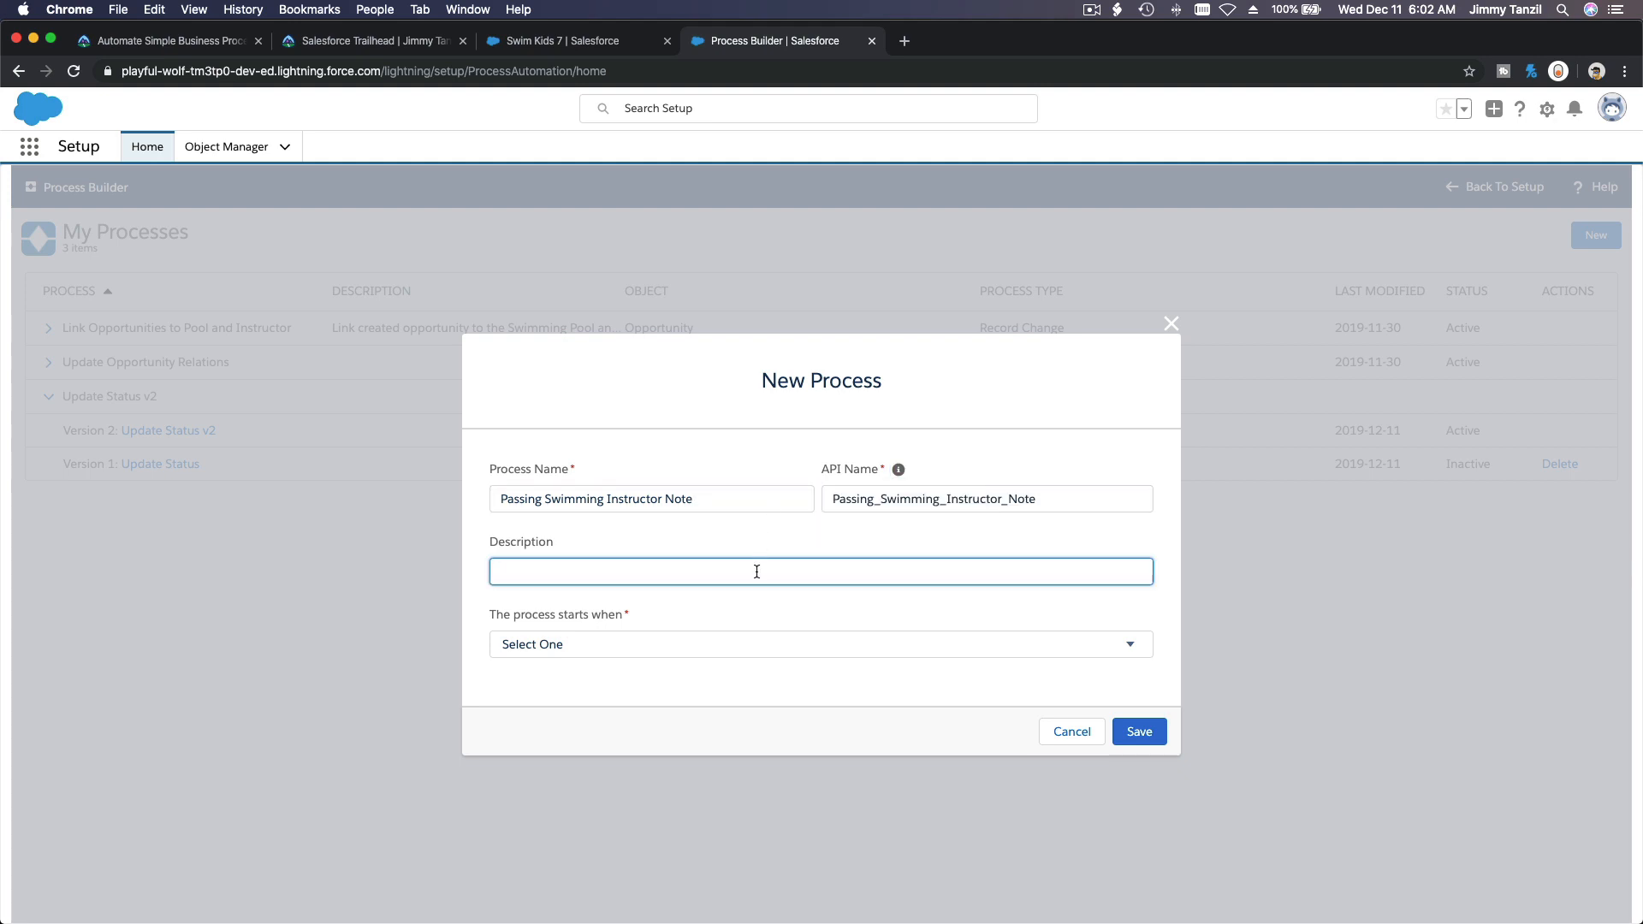
# Describe the process as "Generate standard note when the student passes a lesson, but there was no note from instructor."
pyautogui.write('Generate standard note when the t')
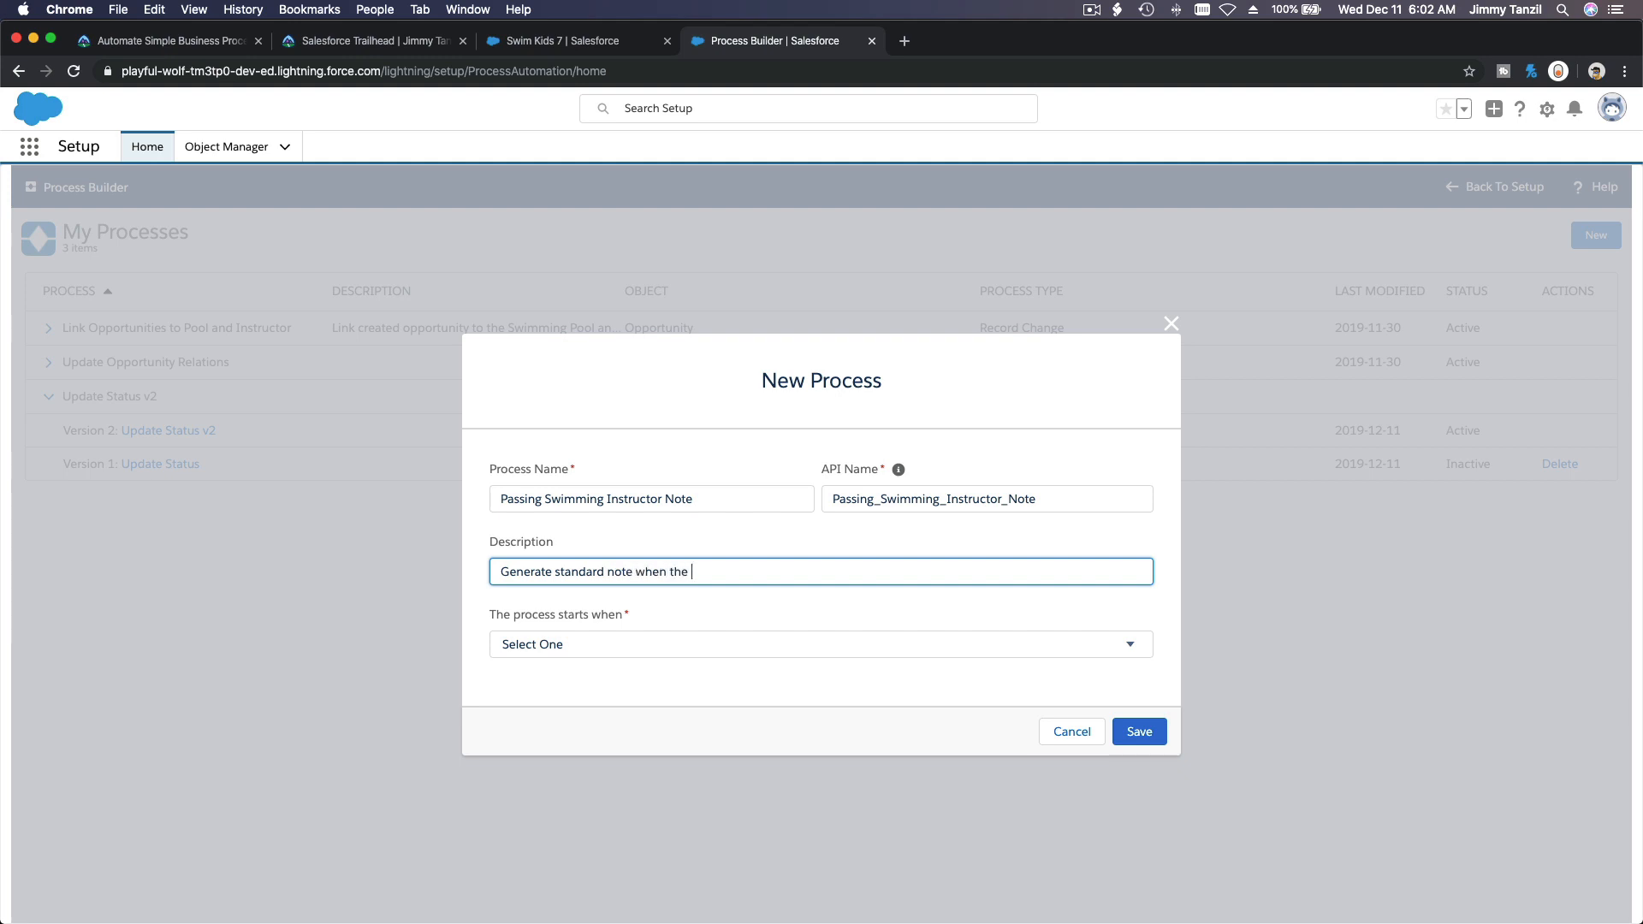
pyautogui.write('tudent passes a lesson, but the')
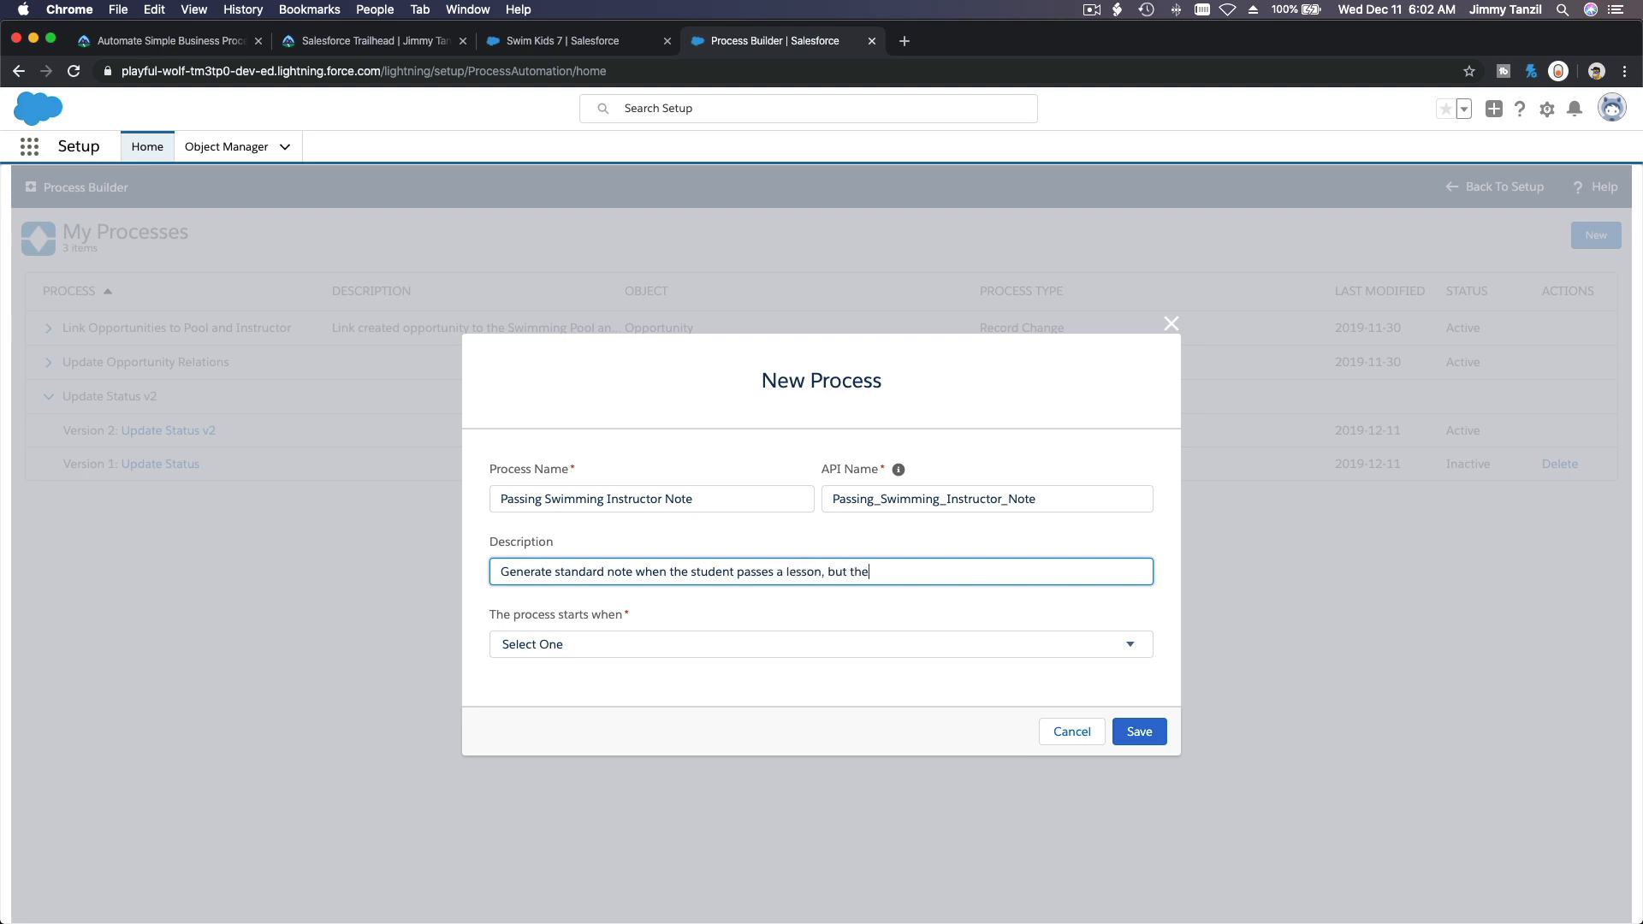
pyautogui.write('re was no note from instructor.')
# Review the process start options, check the Swim Kids 7 opportunity's Pass and Swimming Instructor Notes fields, and return to the form
pyautogui.click(634, 644)
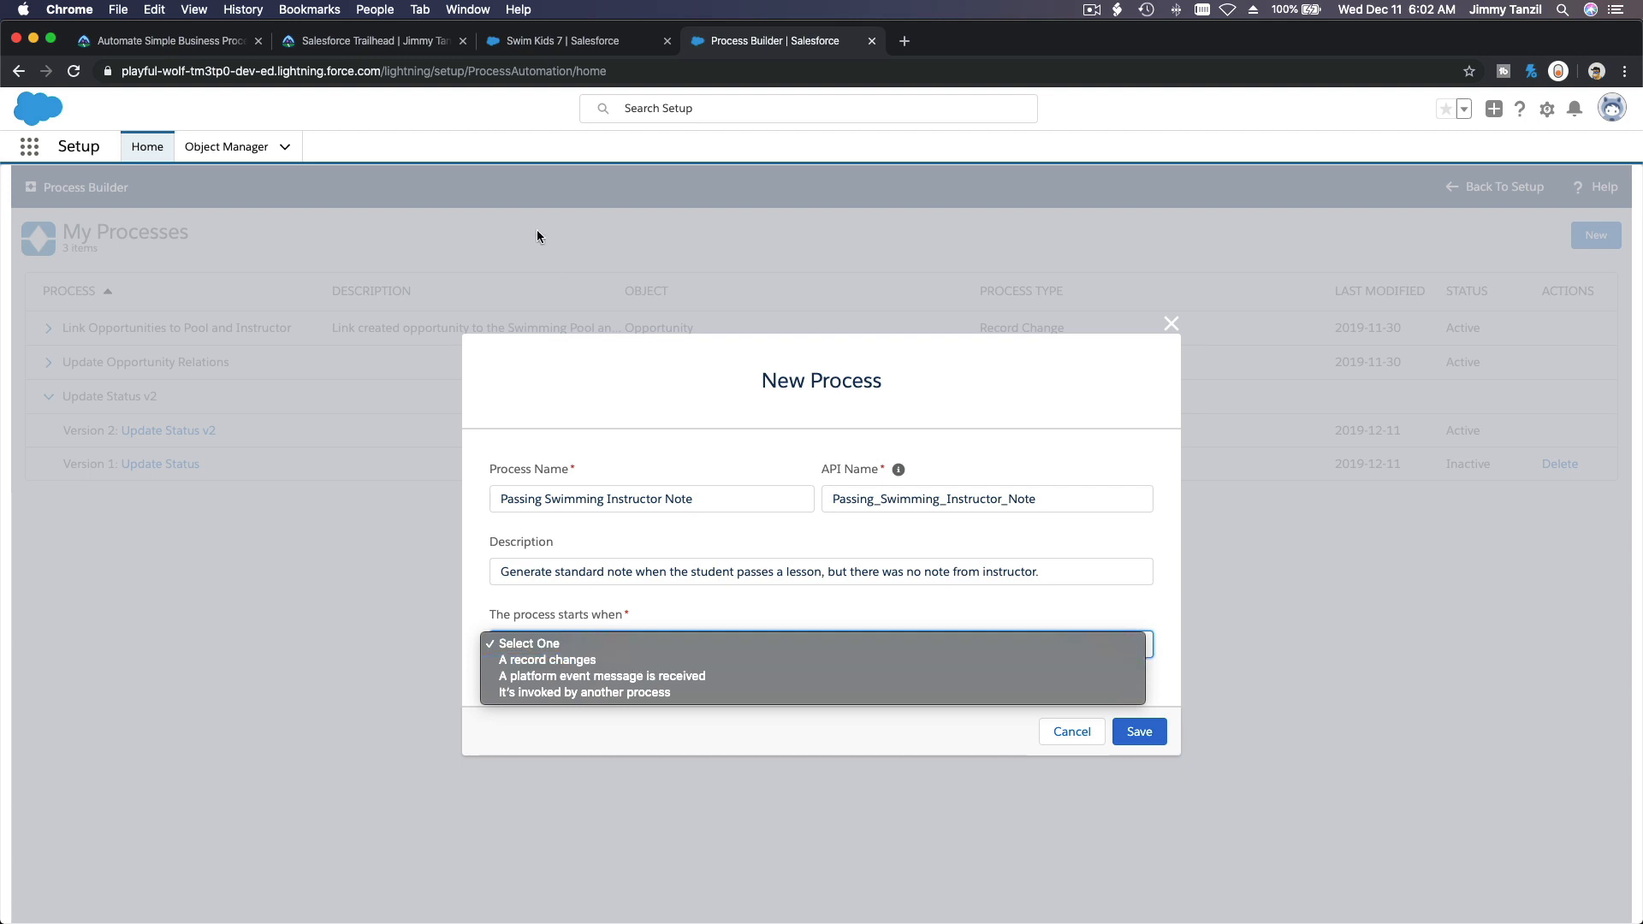
pyautogui.click(516, 41)
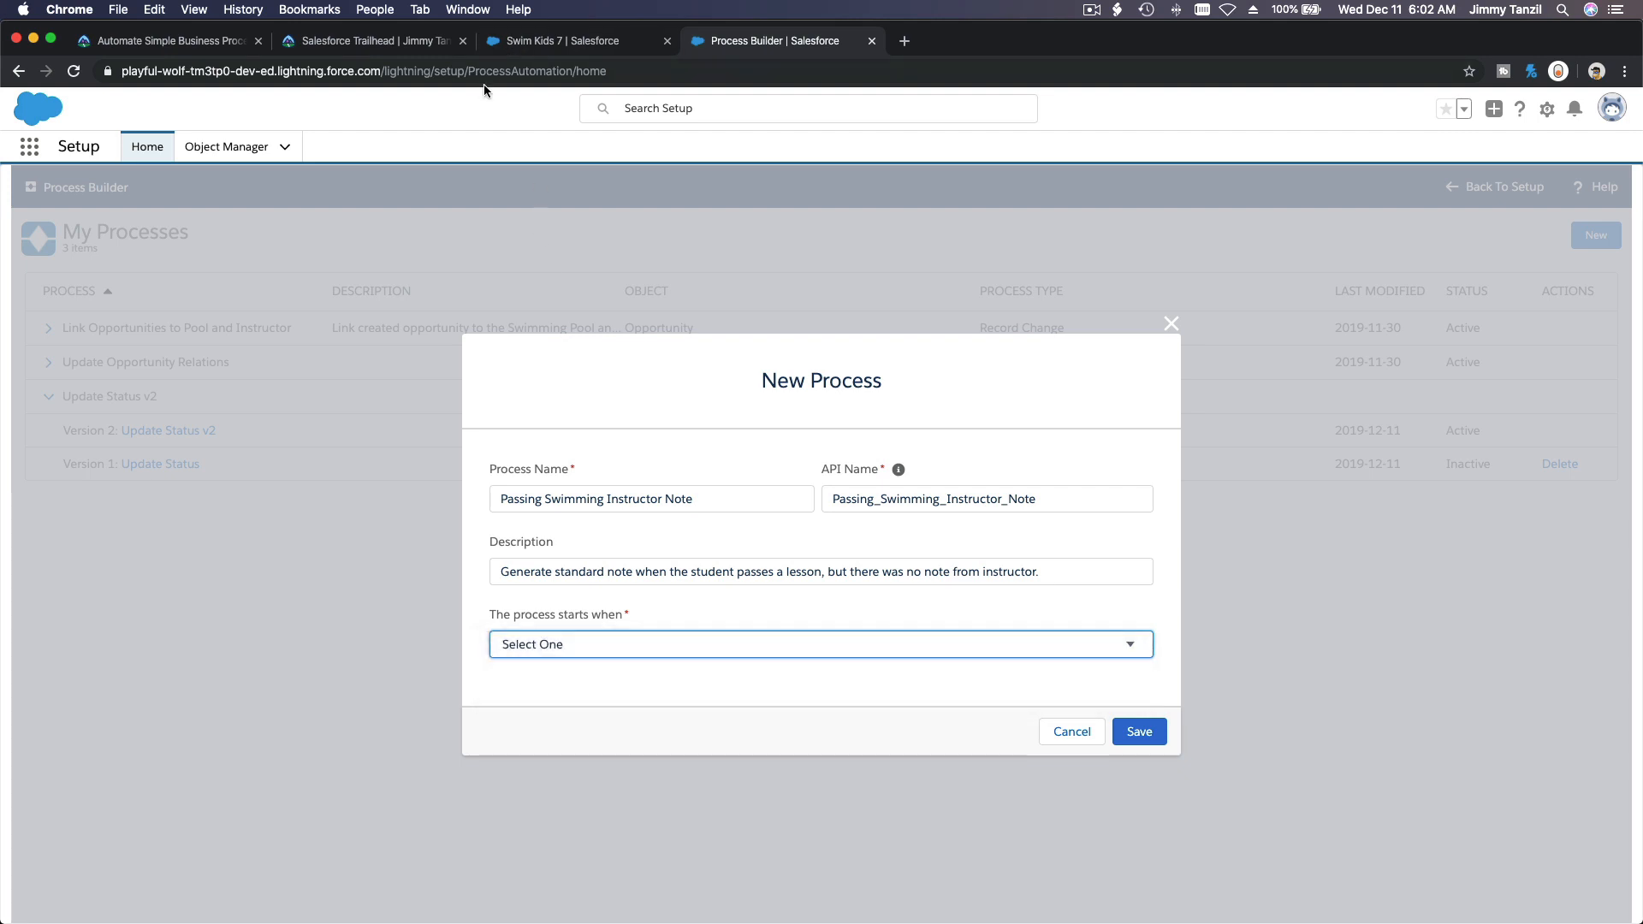
pyautogui.click(503, 43)
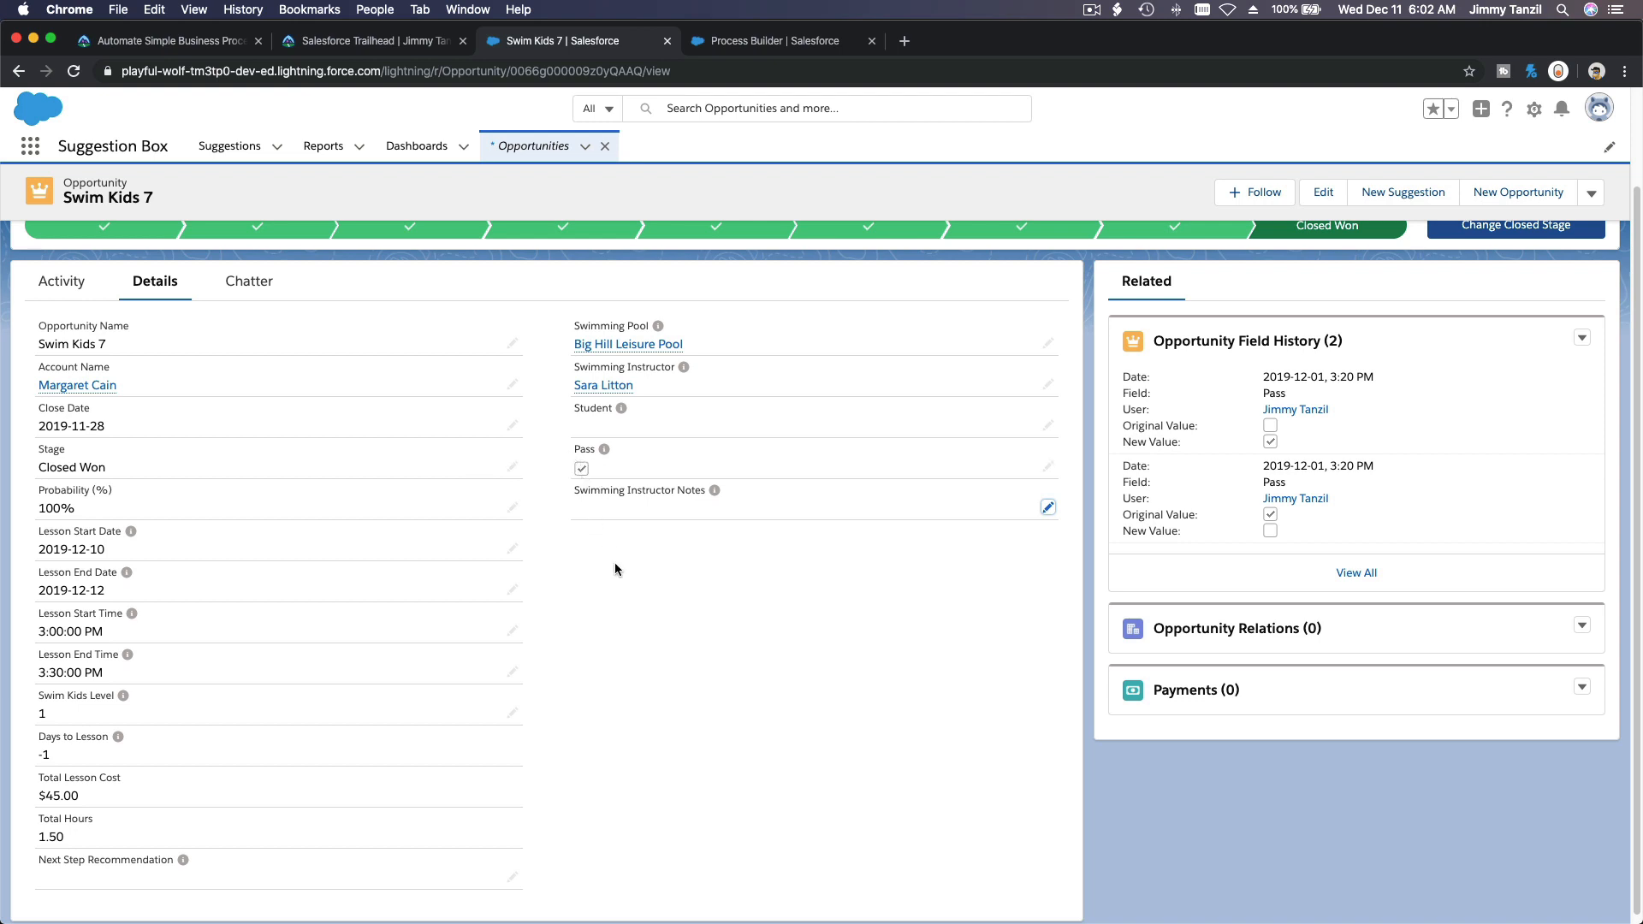
pyautogui.click(731, 51)
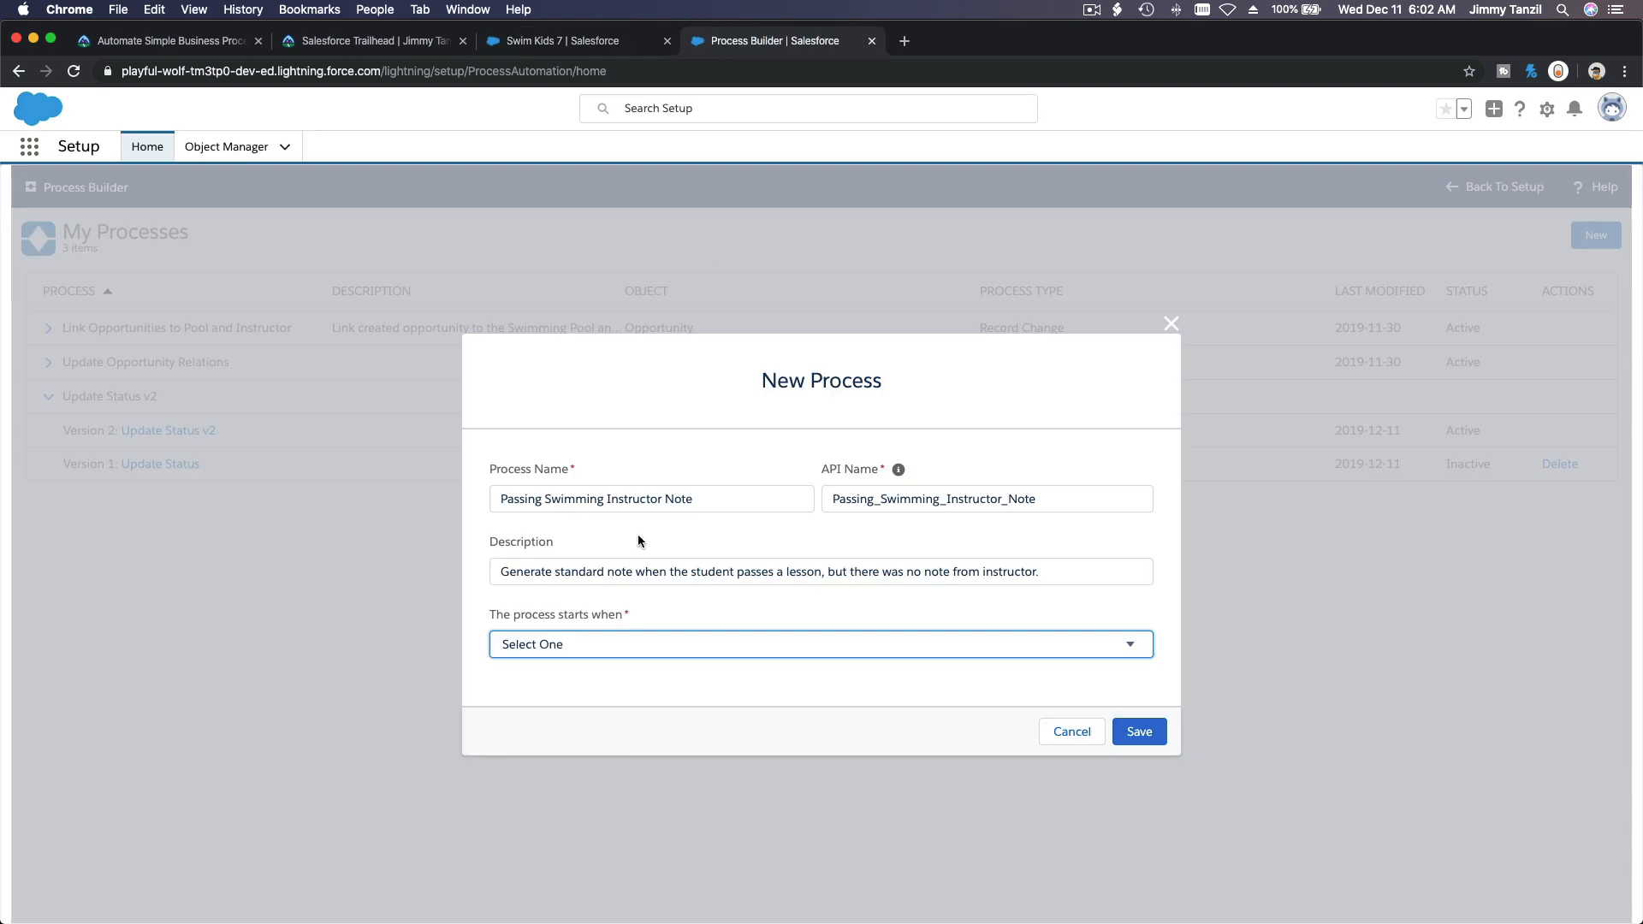
# Set the new process to start when a record changes and save it
pyautogui.click(609, 653)
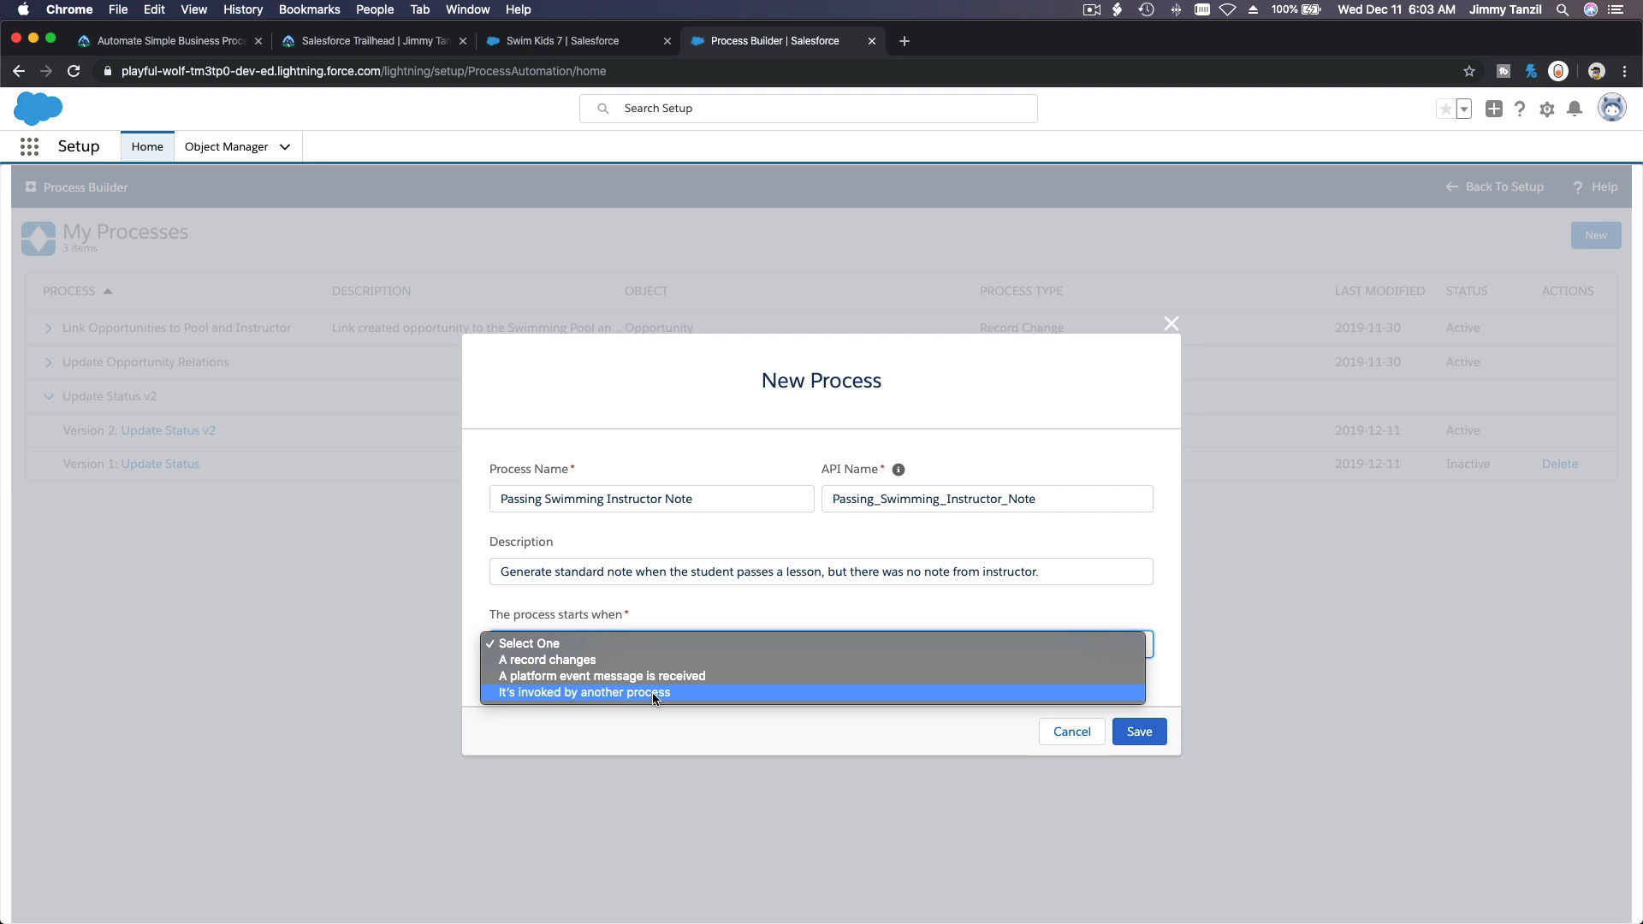
pyautogui.click(642, 659)
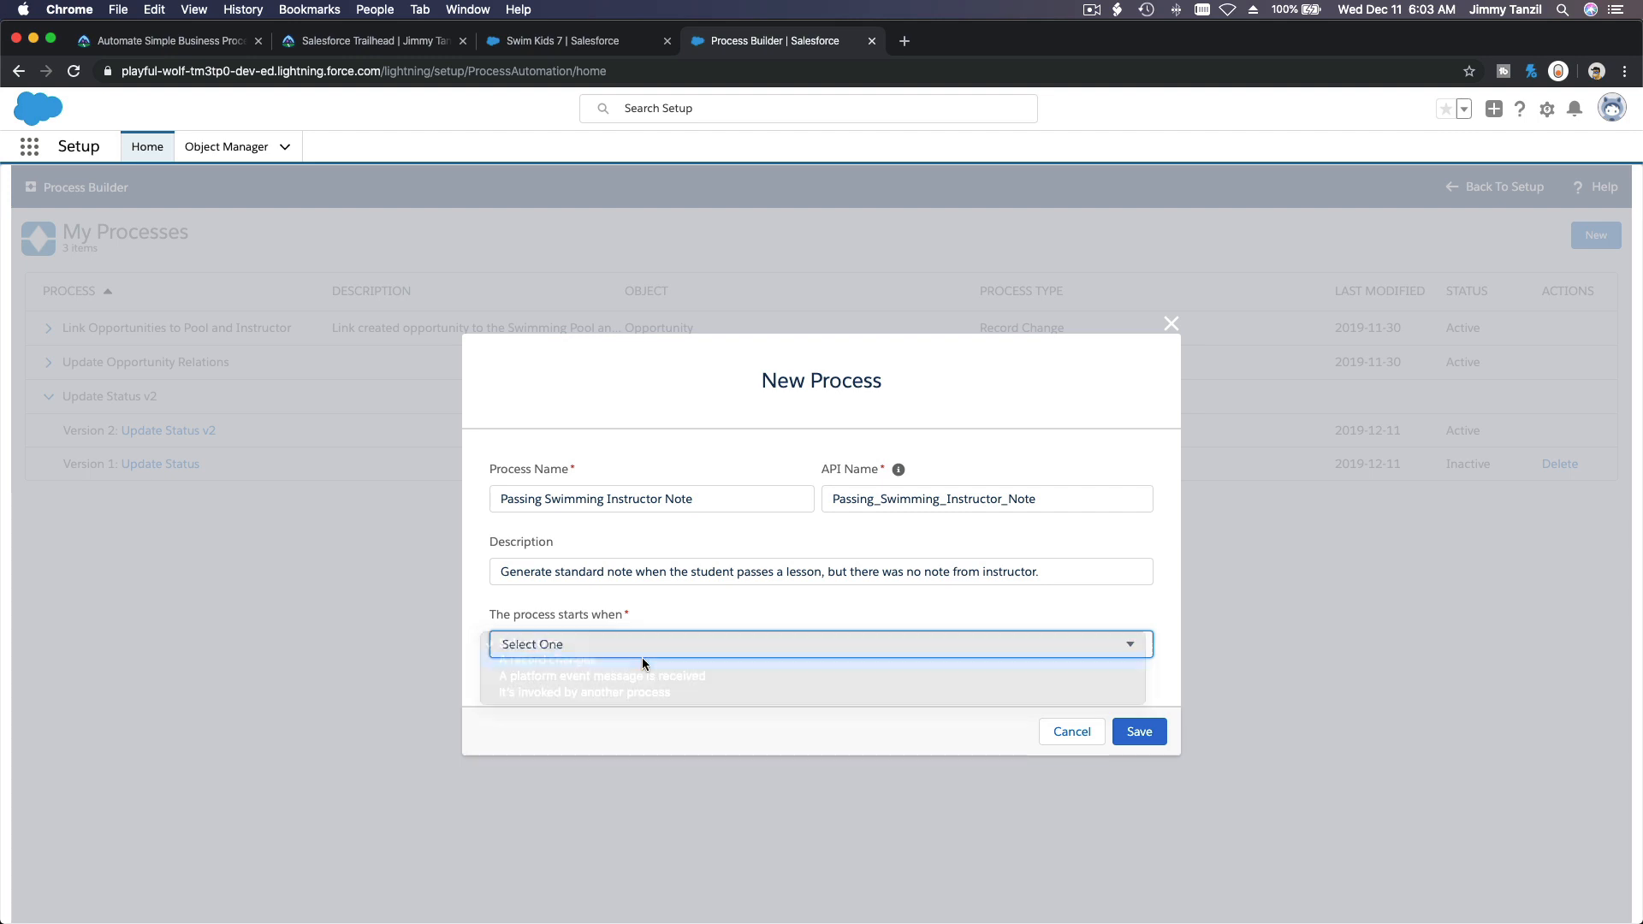
pyautogui.click(654, 704)
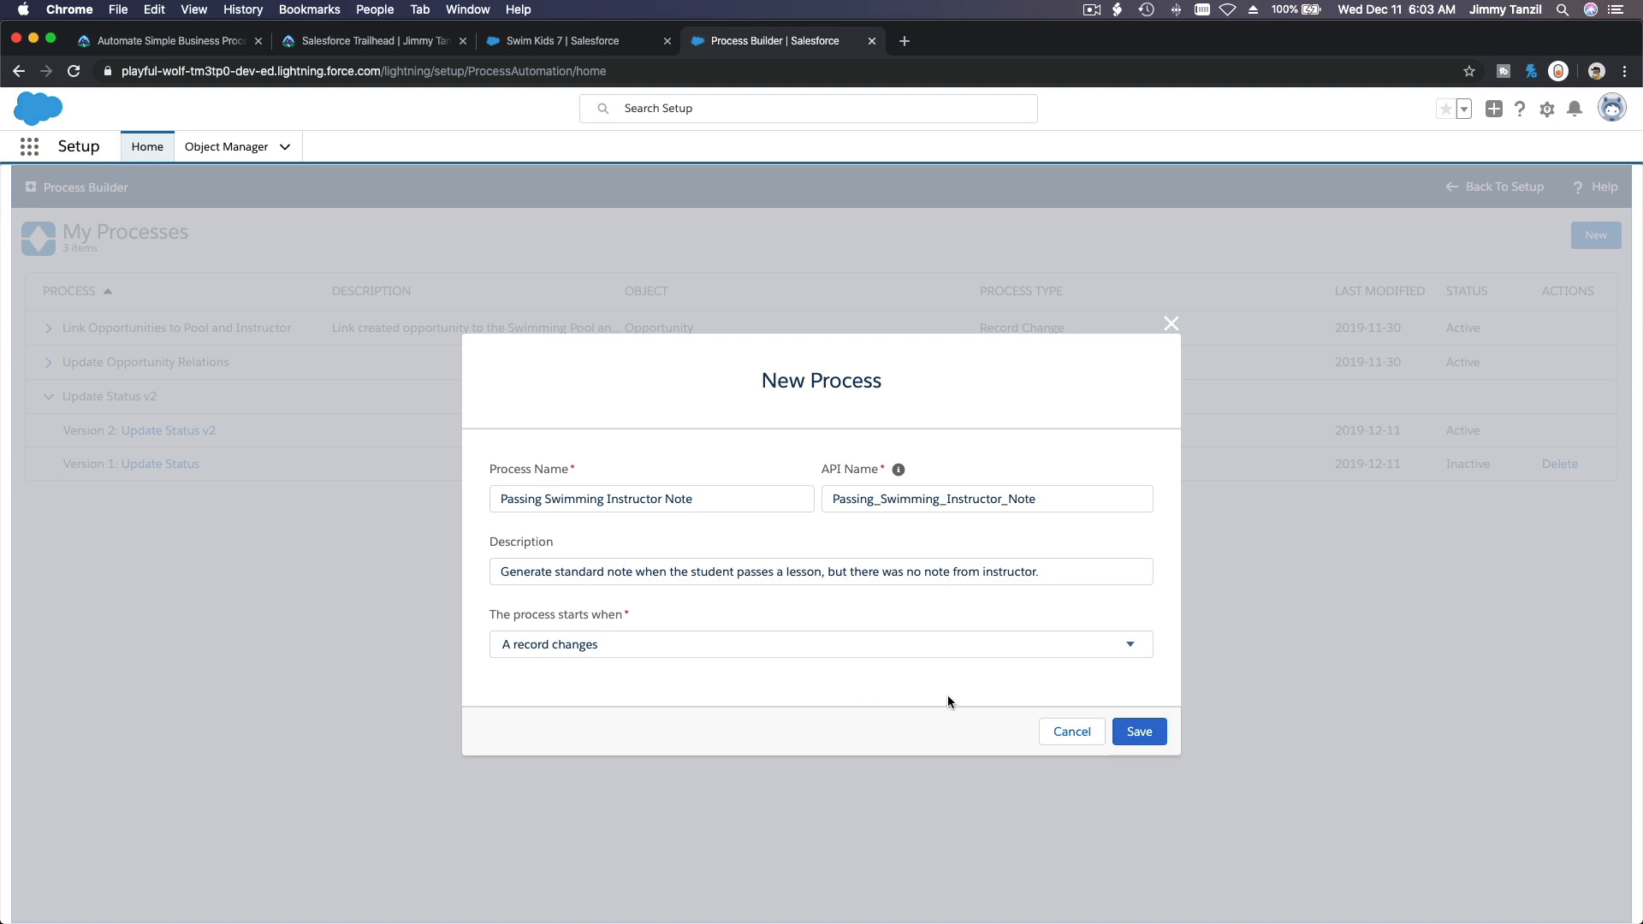
pyautogui.click(1145, 734)
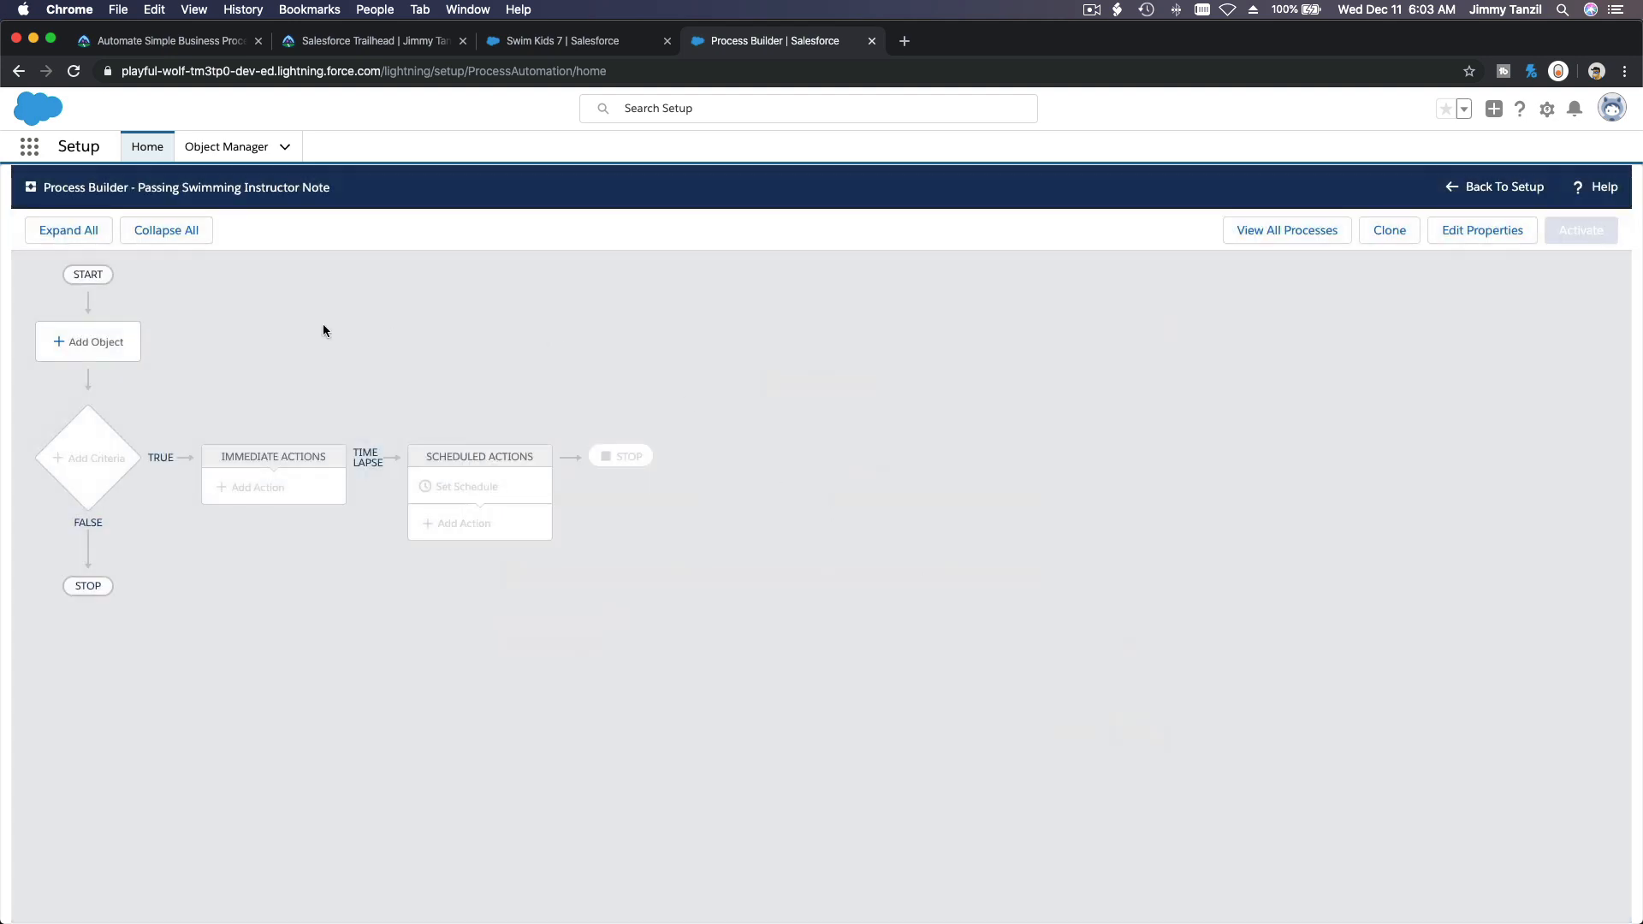
# Add the process's object, check the object type of the Swim Kids 7 record, and choose Opportunity
pyautogui.click(95, 351)
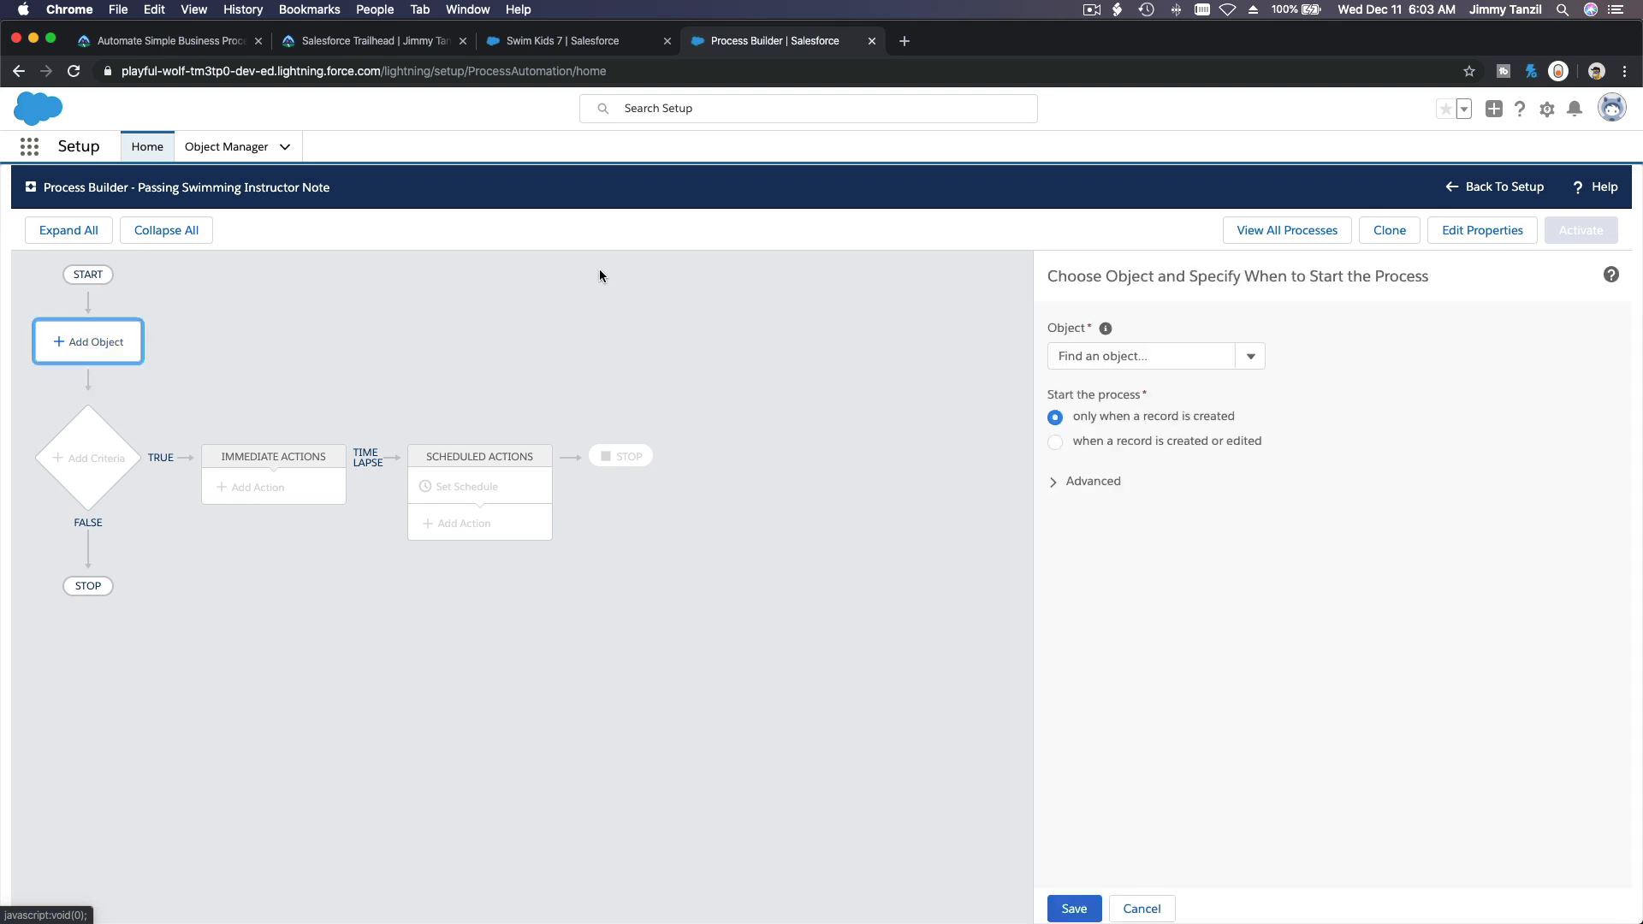
pyautogui.click(580, 47)
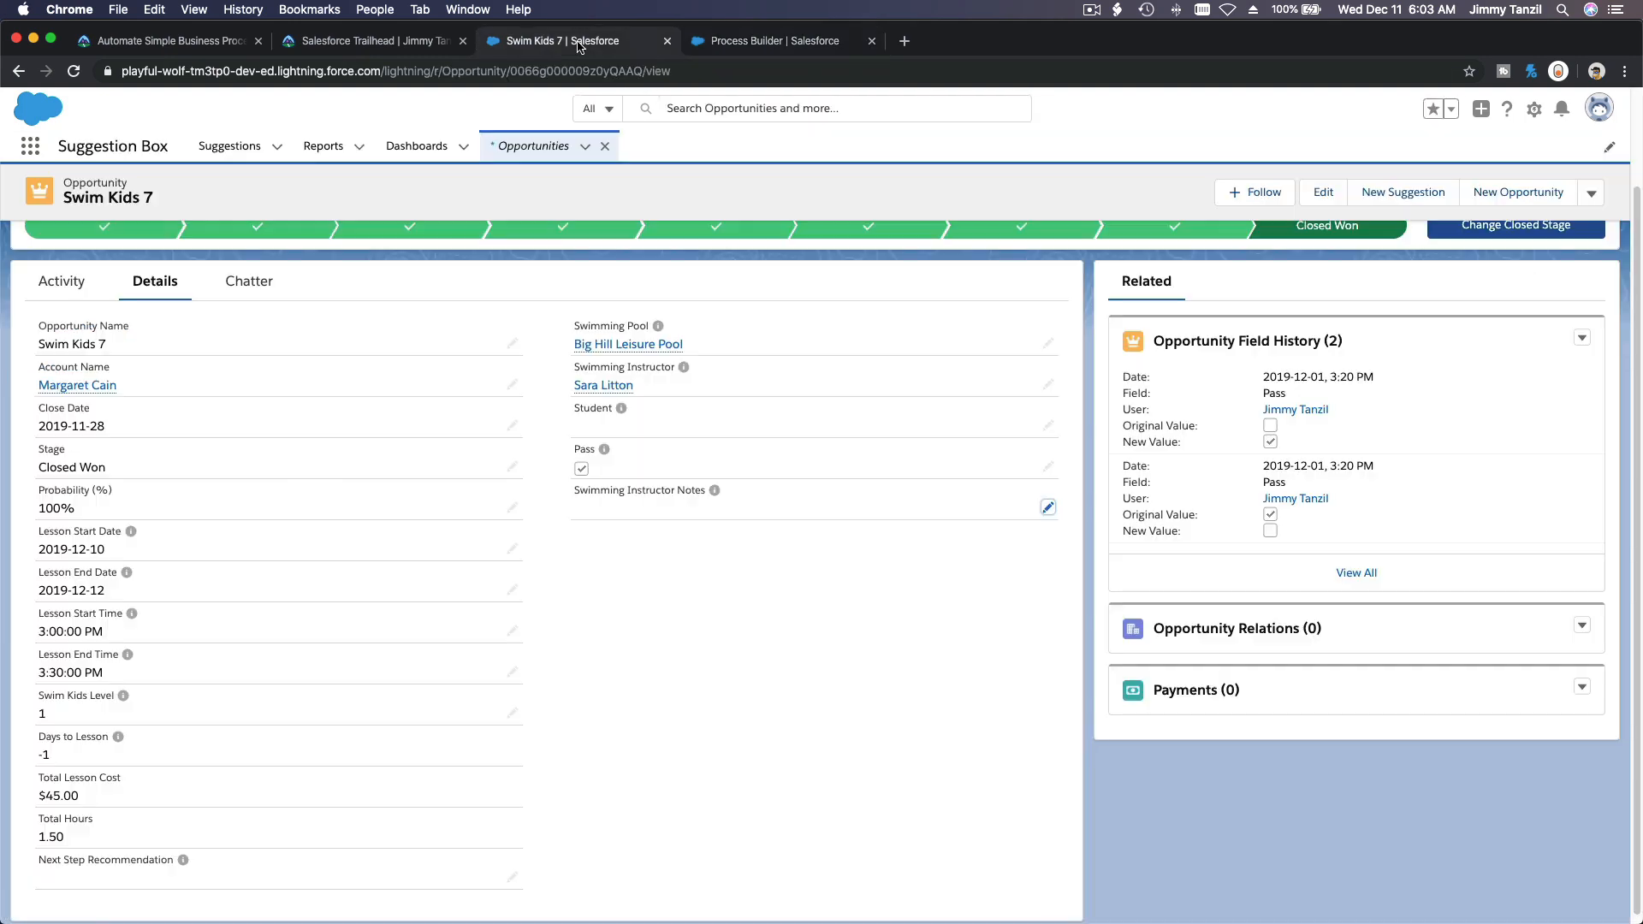
pyautogui.doubleClick(95, 184)
pyautogui.click(62, 200)
pyautogui.click(745, 49)
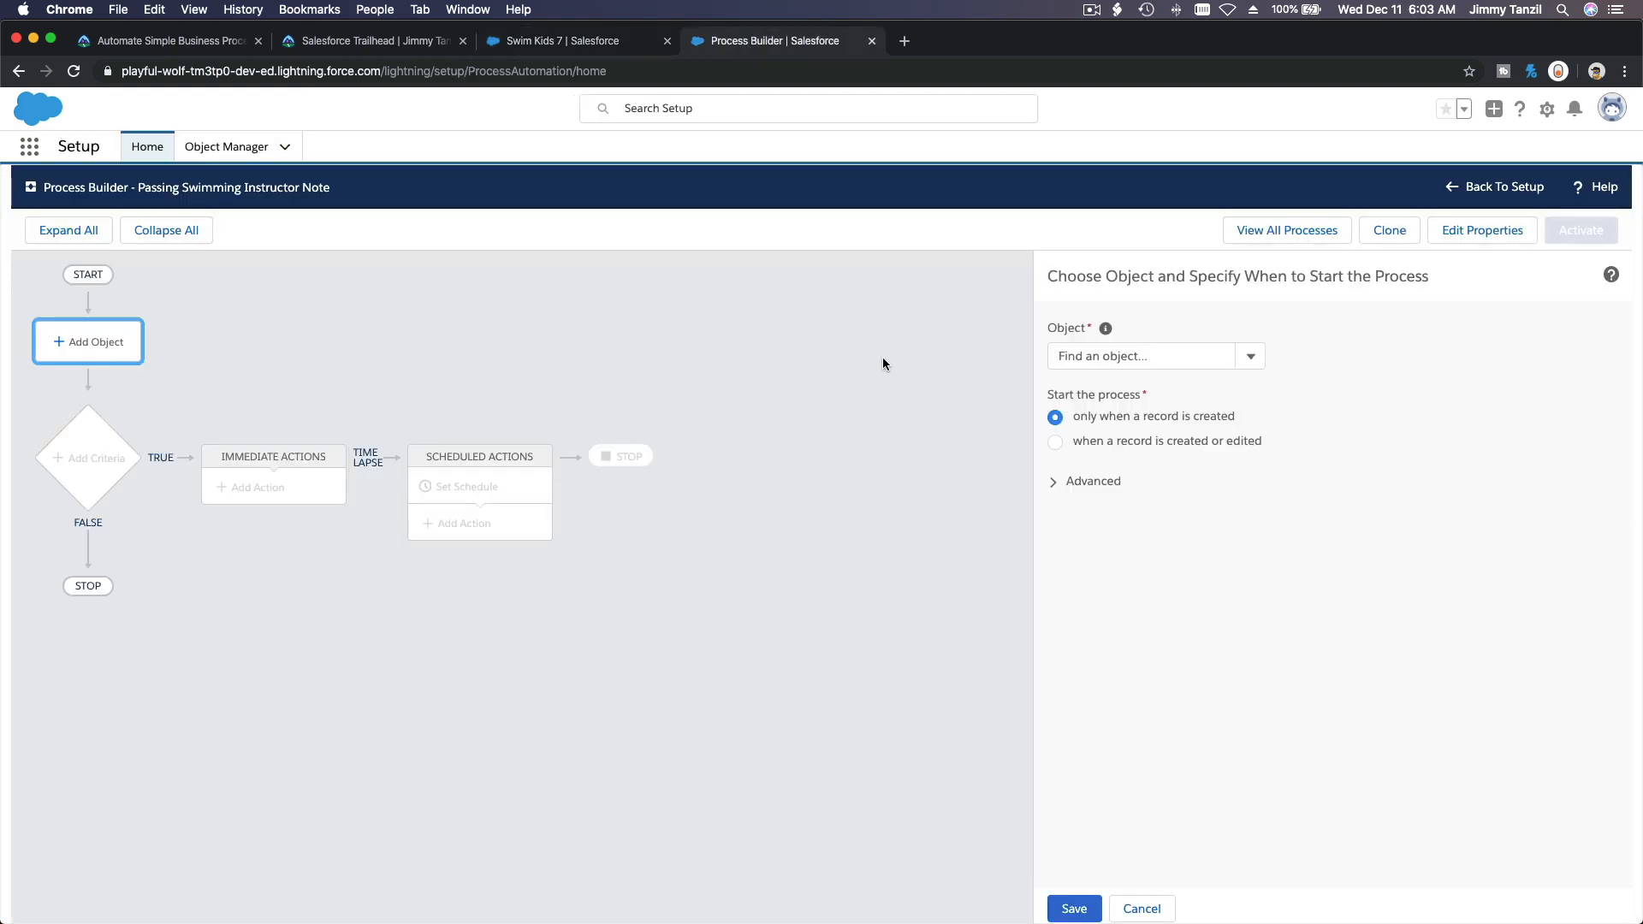
pyautogui.click(1199, 355)
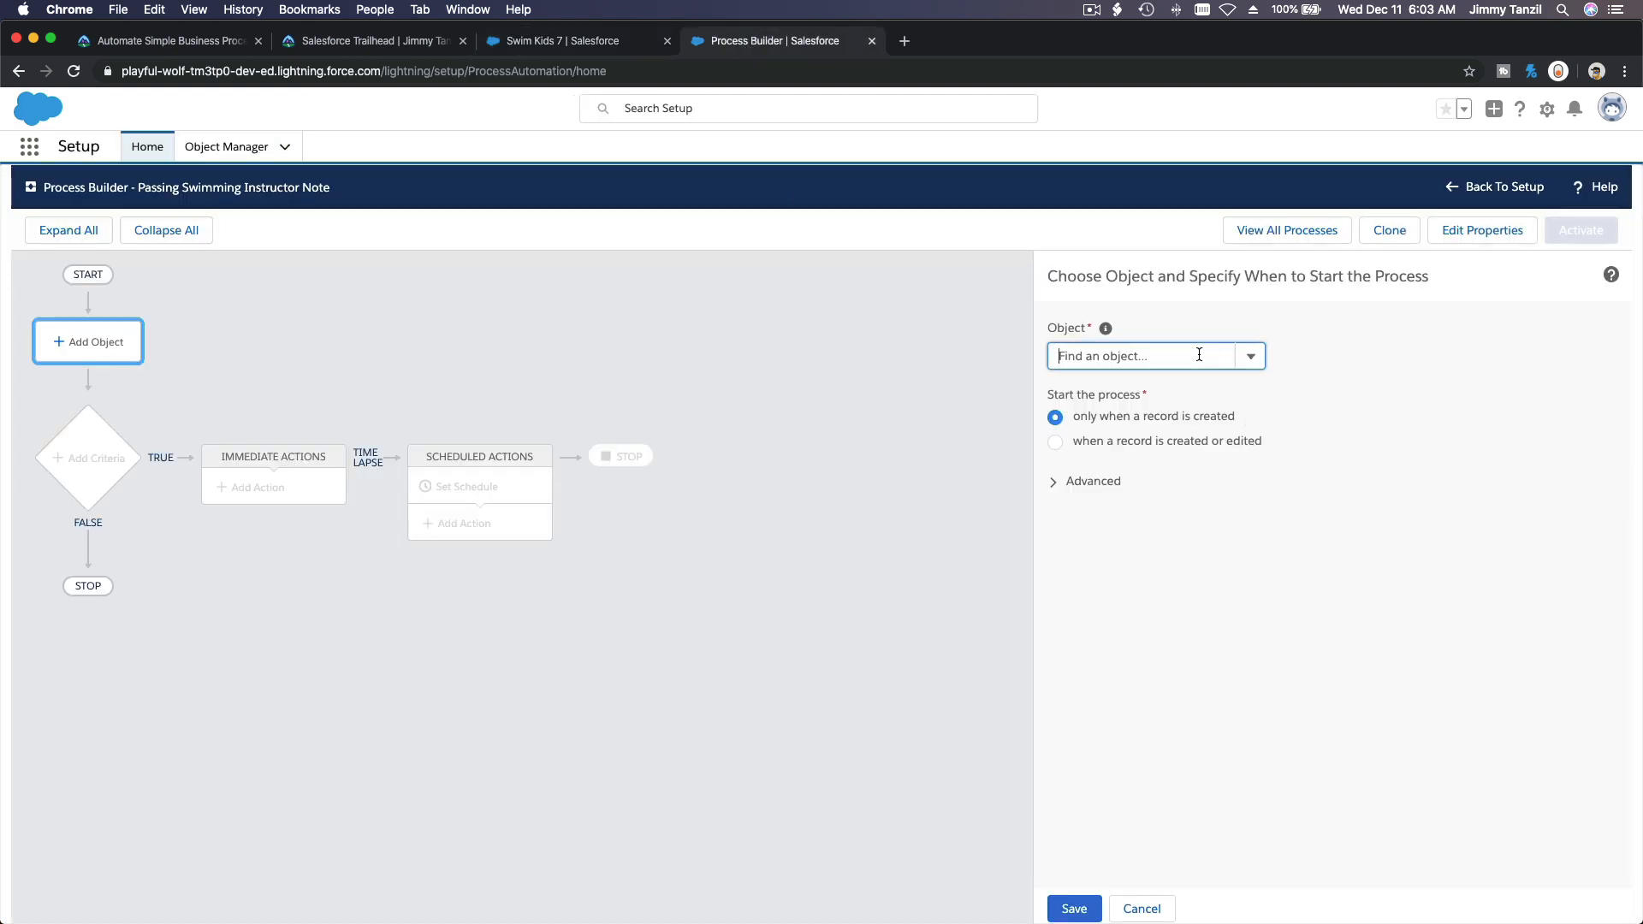
pyautogui.write('Oppo')
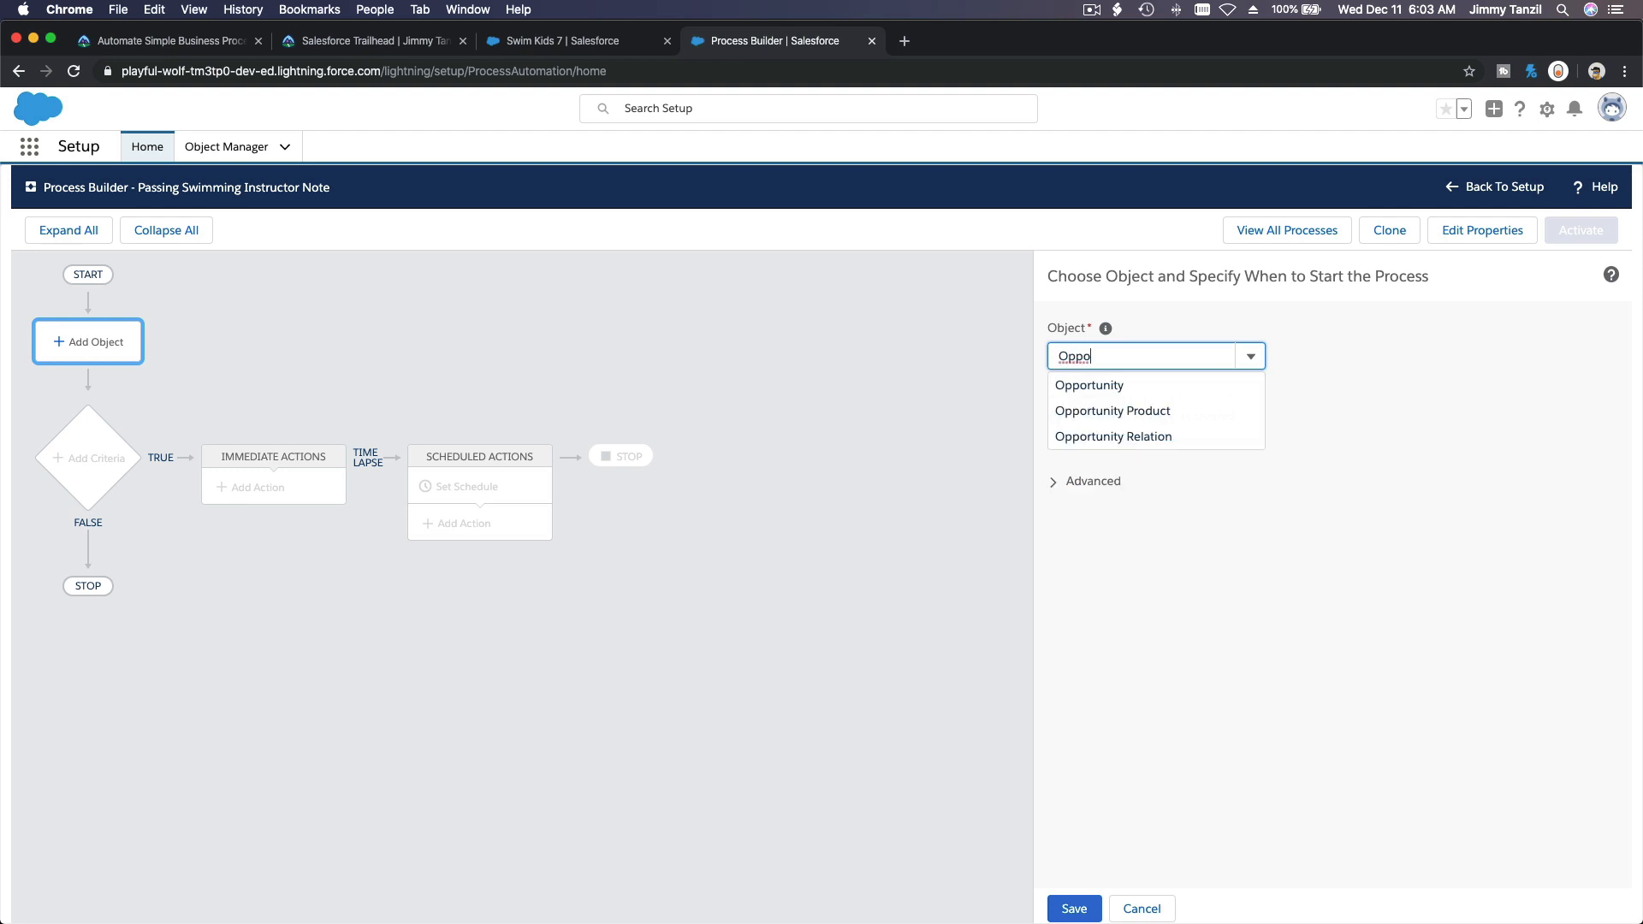
pyautogui.click(1191, 388)
pyautogui.click(1273, 627)
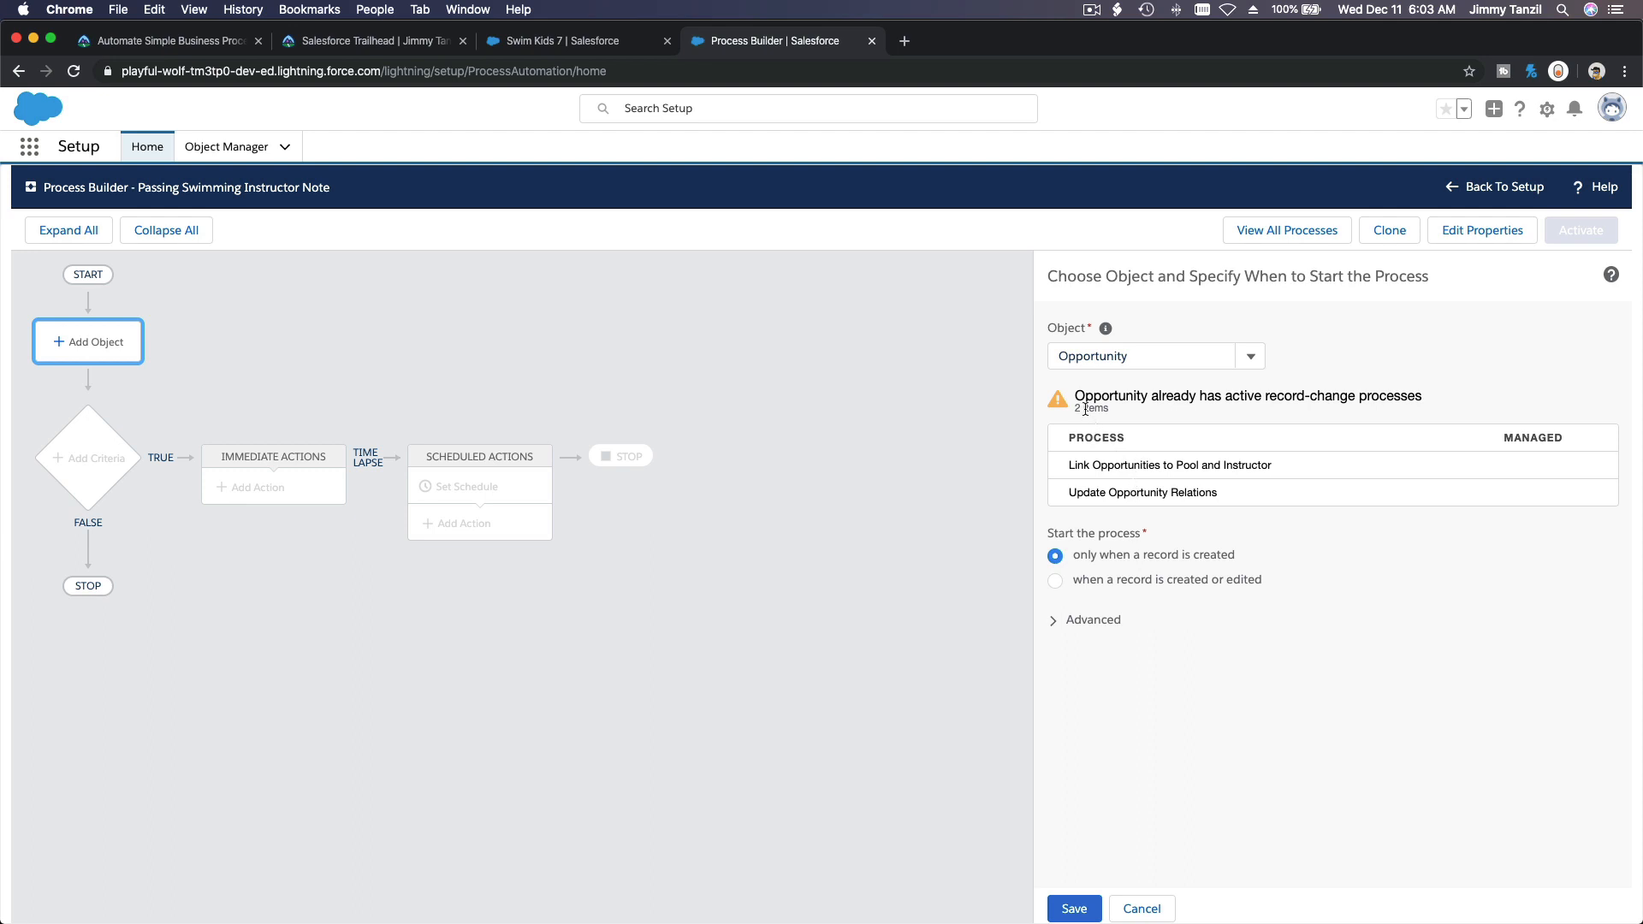
# Start the process when a record is created or edited, and check the Swim Kids 7 opportunity's Swimming Instructor Notes field
pyautogui.moveTo(1079, 400); pyautogui.dragTo(1444, 392)
pyautogui.click(1448, 387)
pyautogui.click(1106, 582)
pyautogui.click(557, 45)
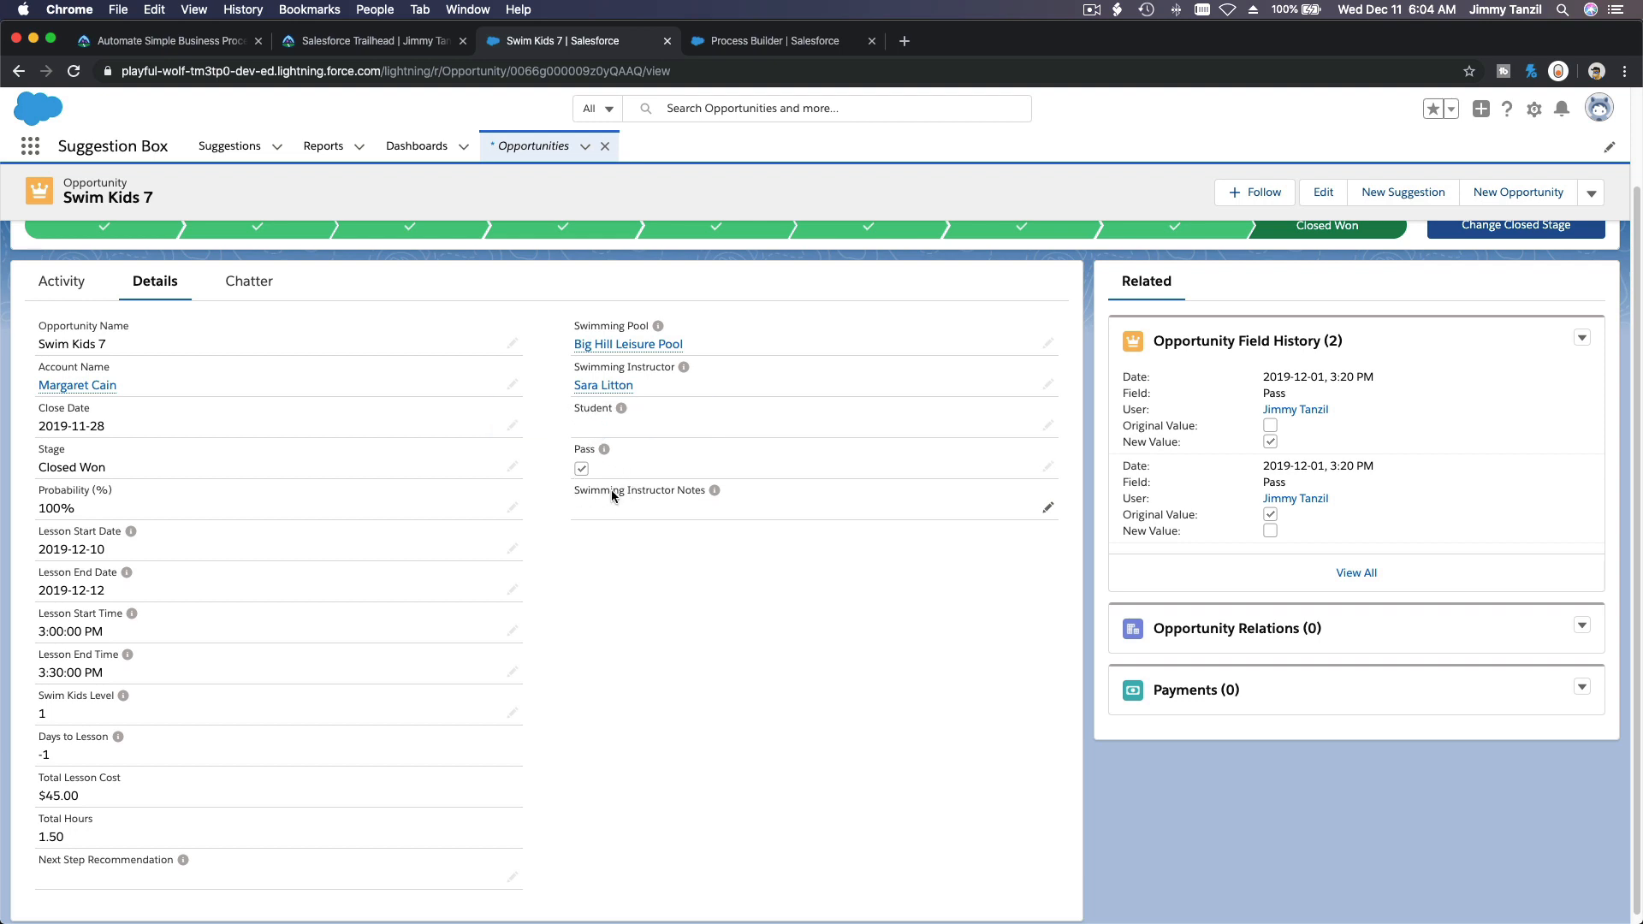
pyautogui.click(738, 41)
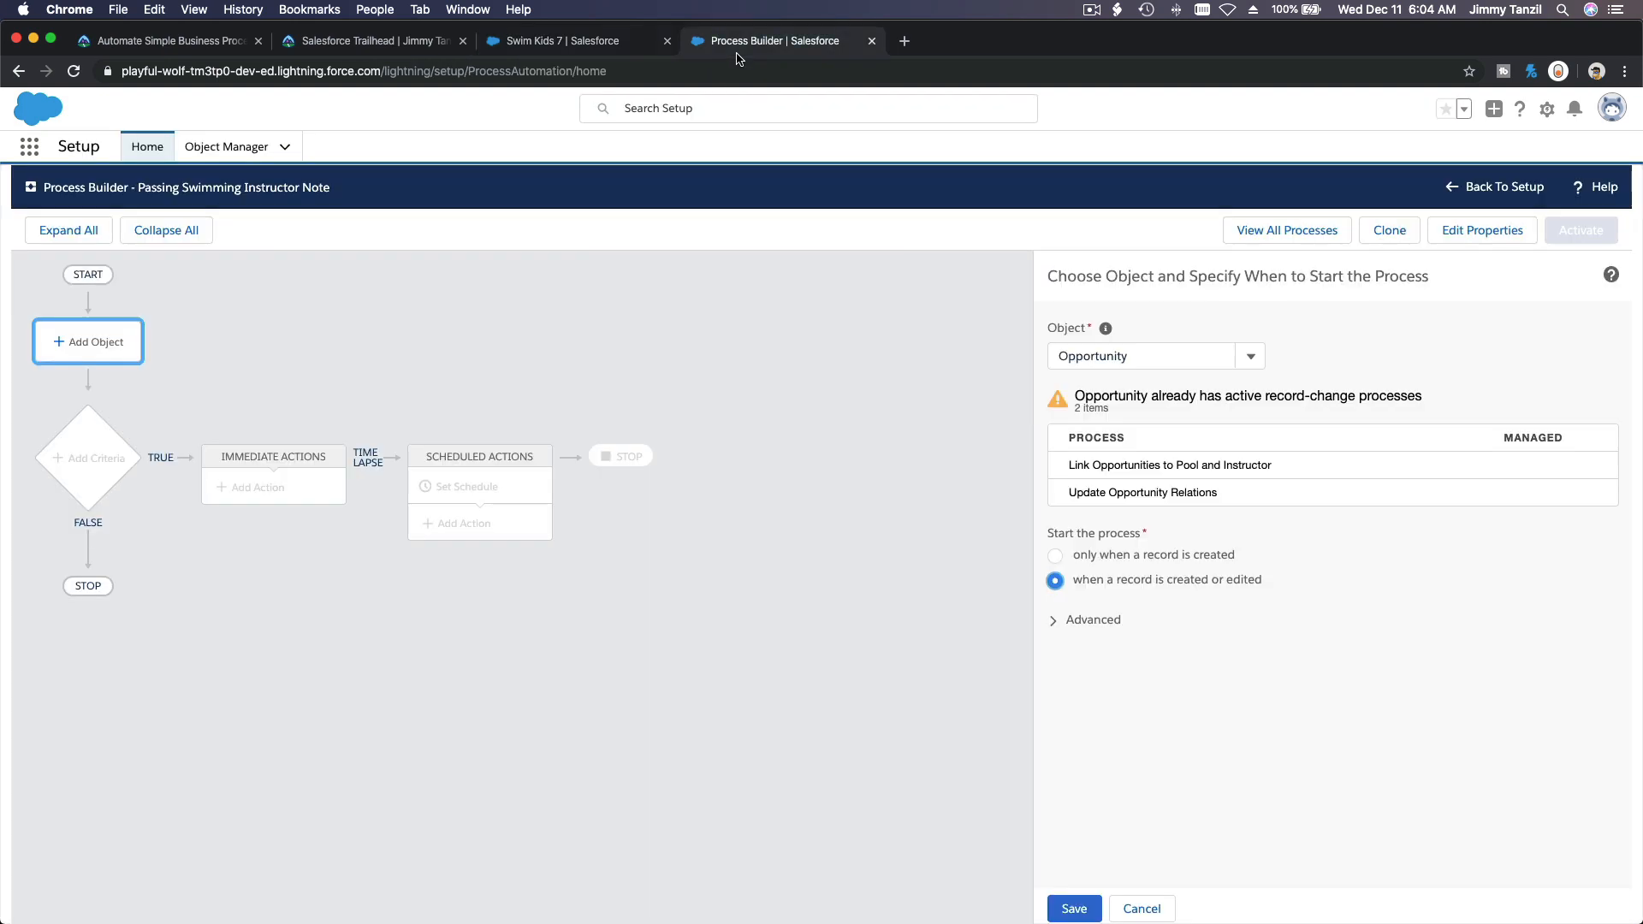
# Review the advanced recursion option, leave it unselected, and save the object settings
pyautogui.click(1067, 623)
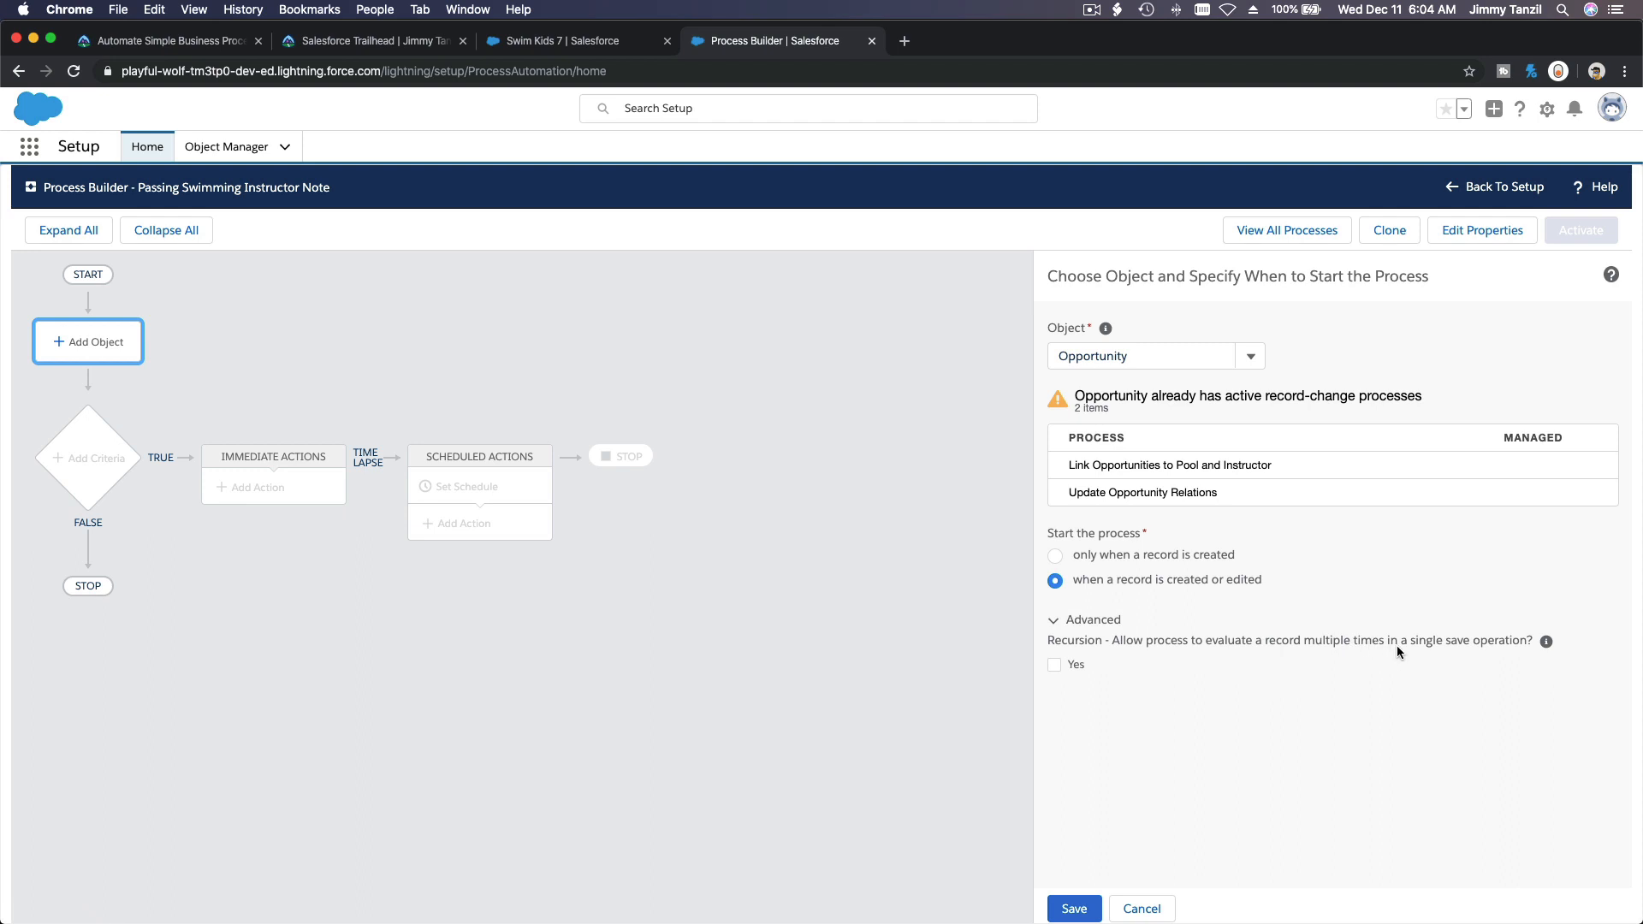
pyautogui.moveTo(1546, 643)
pyautogui.click(1075, 908)
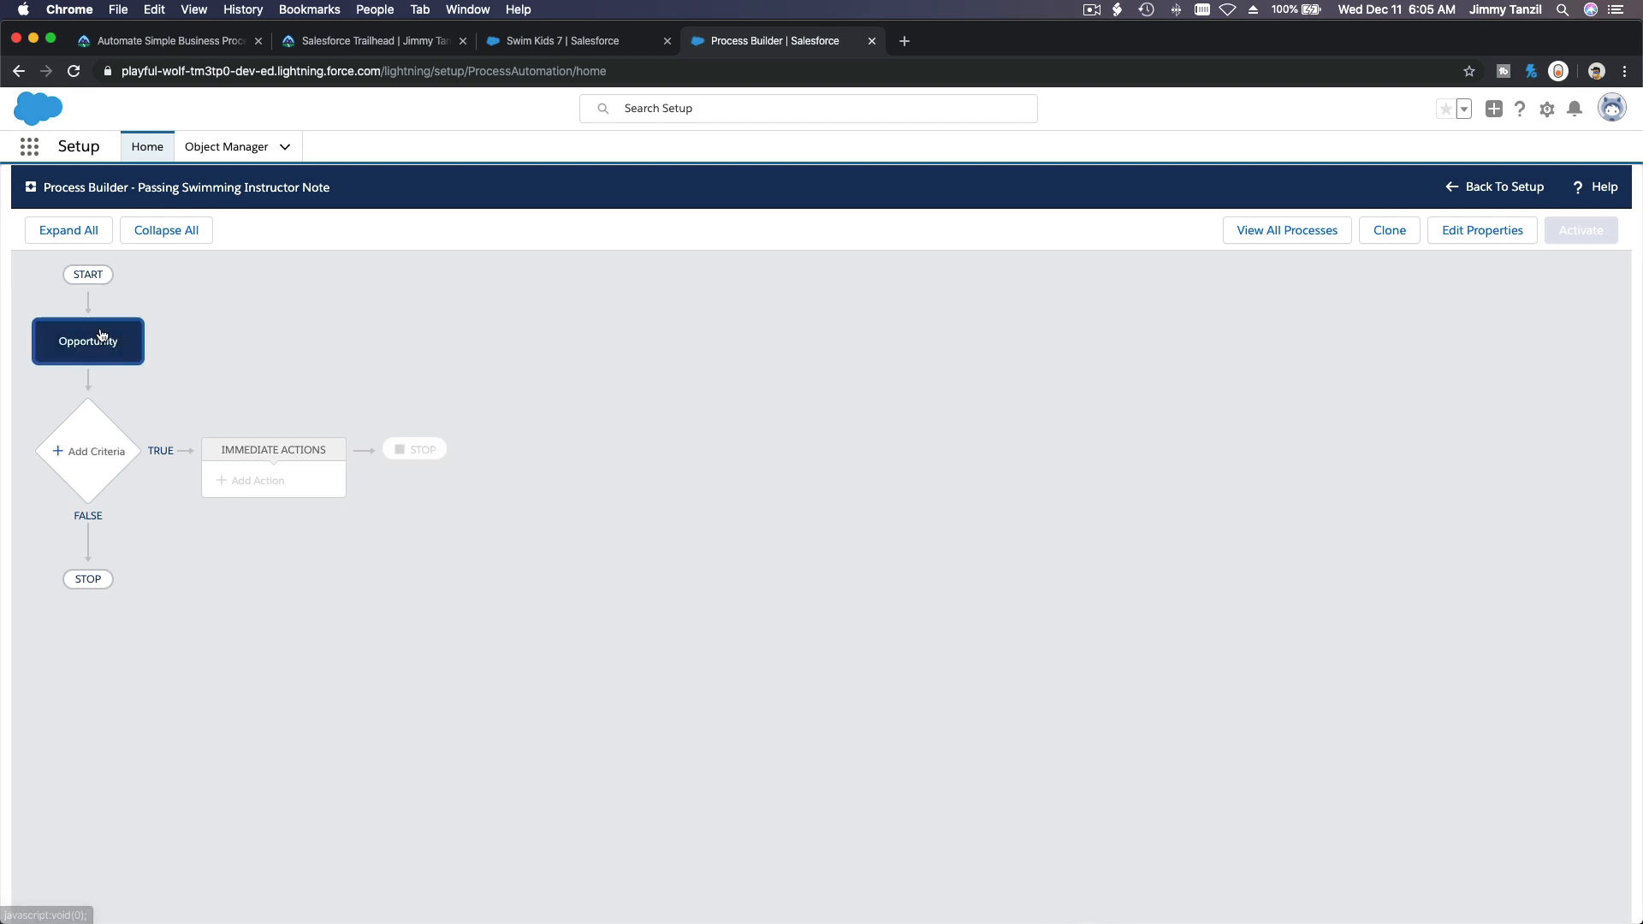
# Add criteria to the process and name them "When There Is No Note and Student Passed"
pyautogui.click(95, 475)
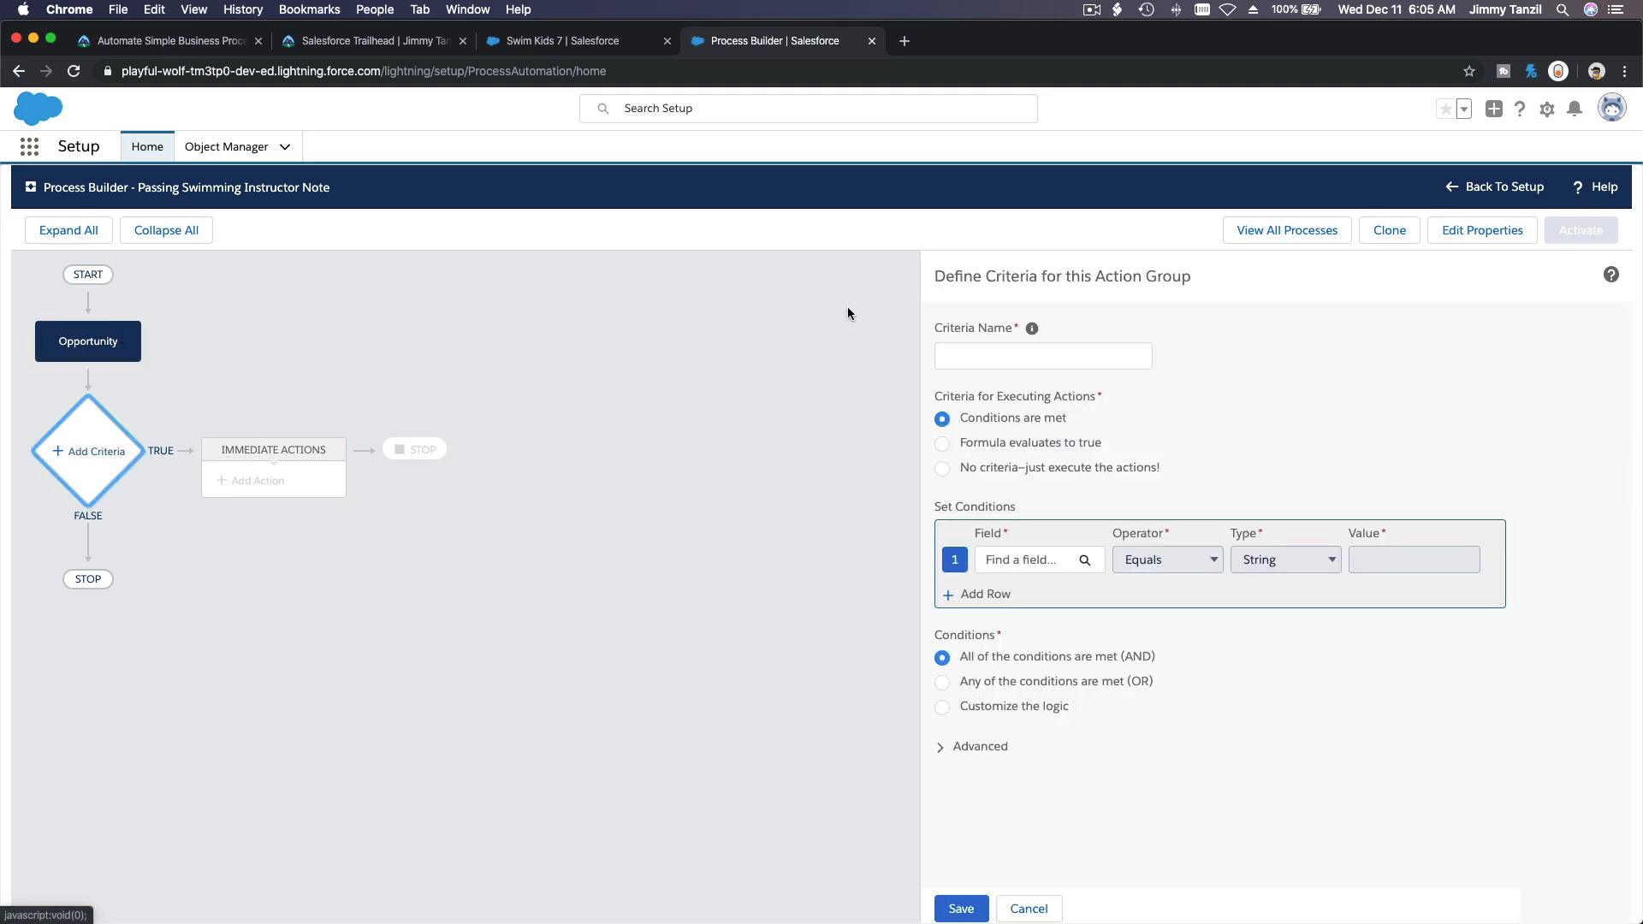
pyautogui.click(950, 344)
pyautogui.write('Wh')
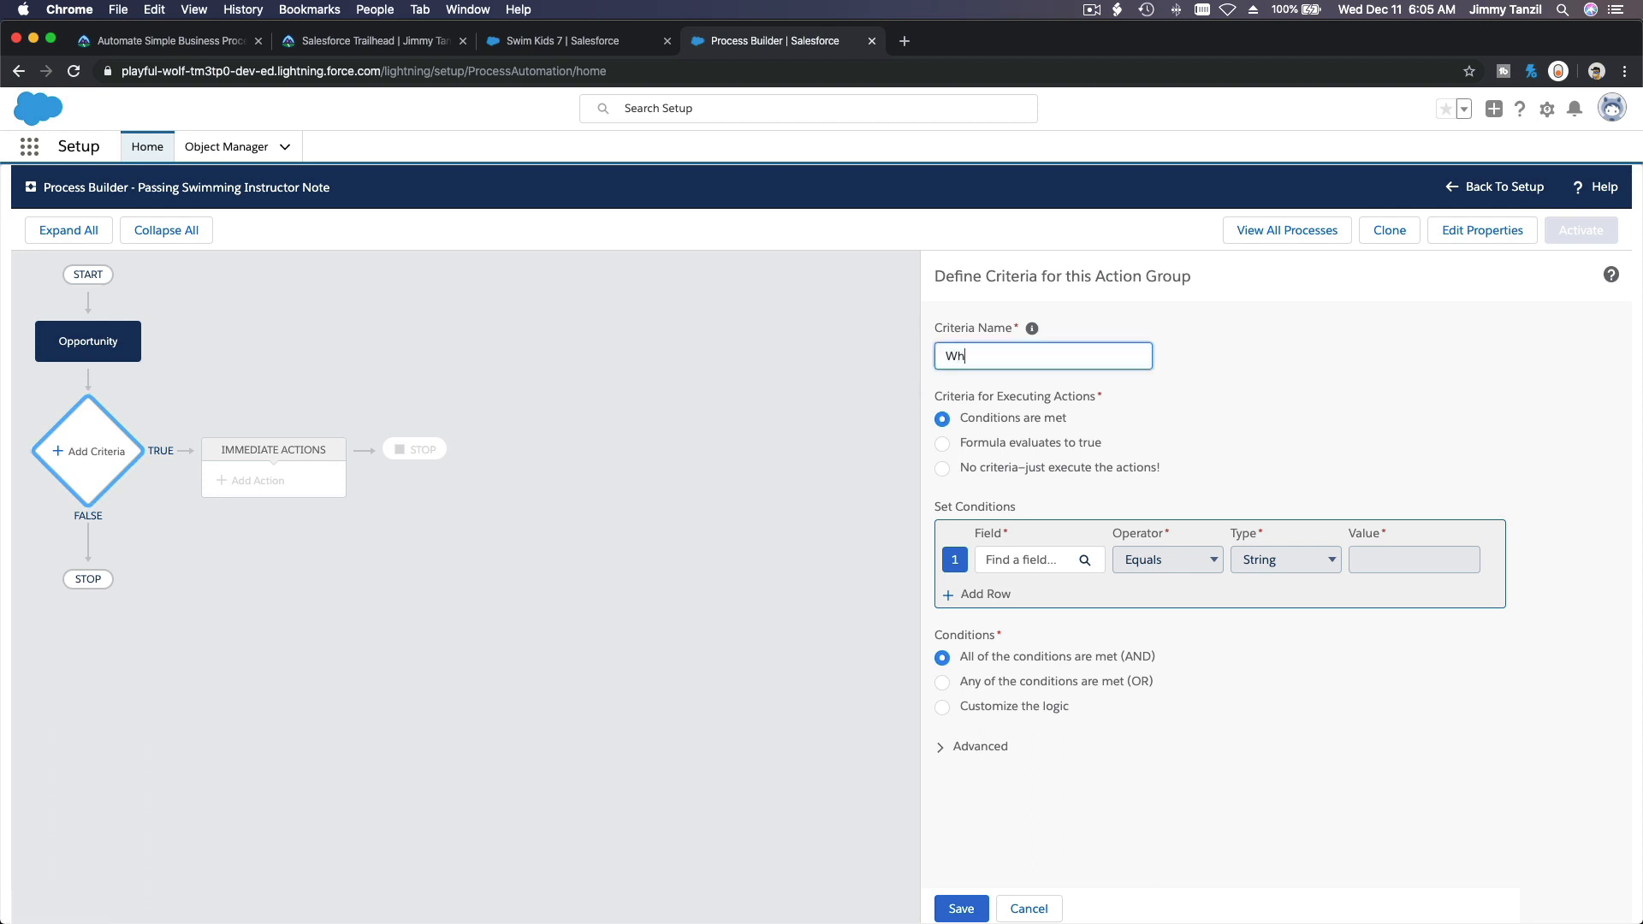
pyautogui.write('en')
pyautogui.write(' Swimming')
pyautogui.press('BackSpace')
pyautogui.press('BackSpace')
pyautogui.press('BackSpace')
pyautogui.press('BackSpace')
pyautogui.press('BackSpace')
pyautogui.press('BackSpace')
pyautogui.press('BackSpace')
pyautogui.press('BackSpace')
pyautogui.write('There Is No Note and P')
pyautogui.press('BackSpace')
pyautogui.write('Student Passed')
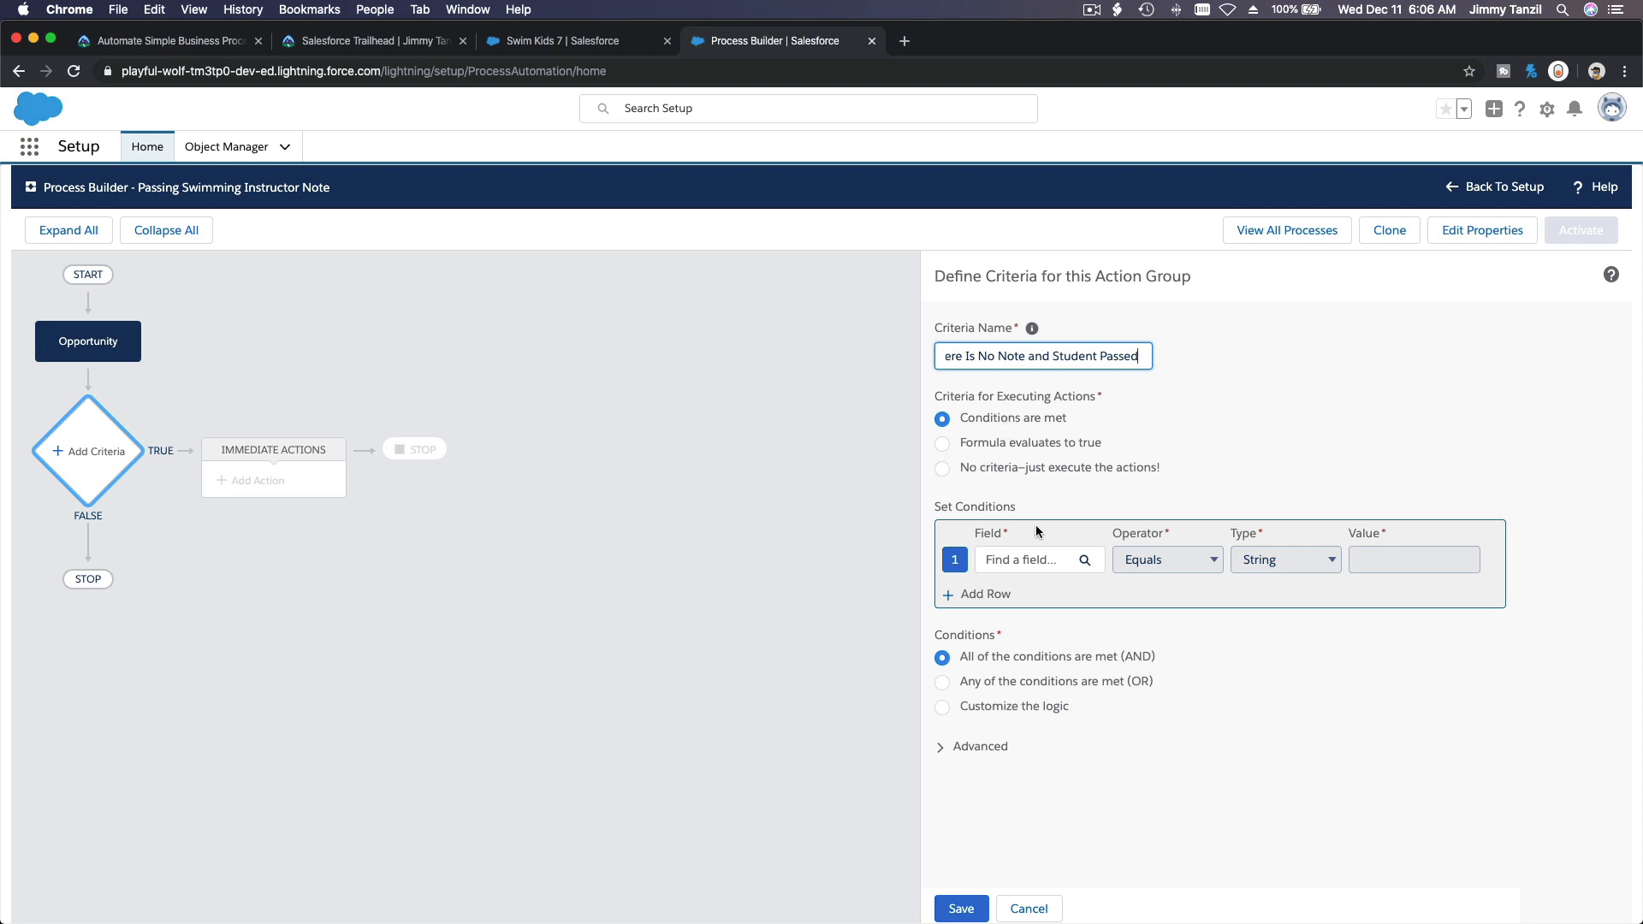
# Set the first condition to require that the opportunity's Pass field equals the Boolean value True
pyautogui.click(1041, 560)
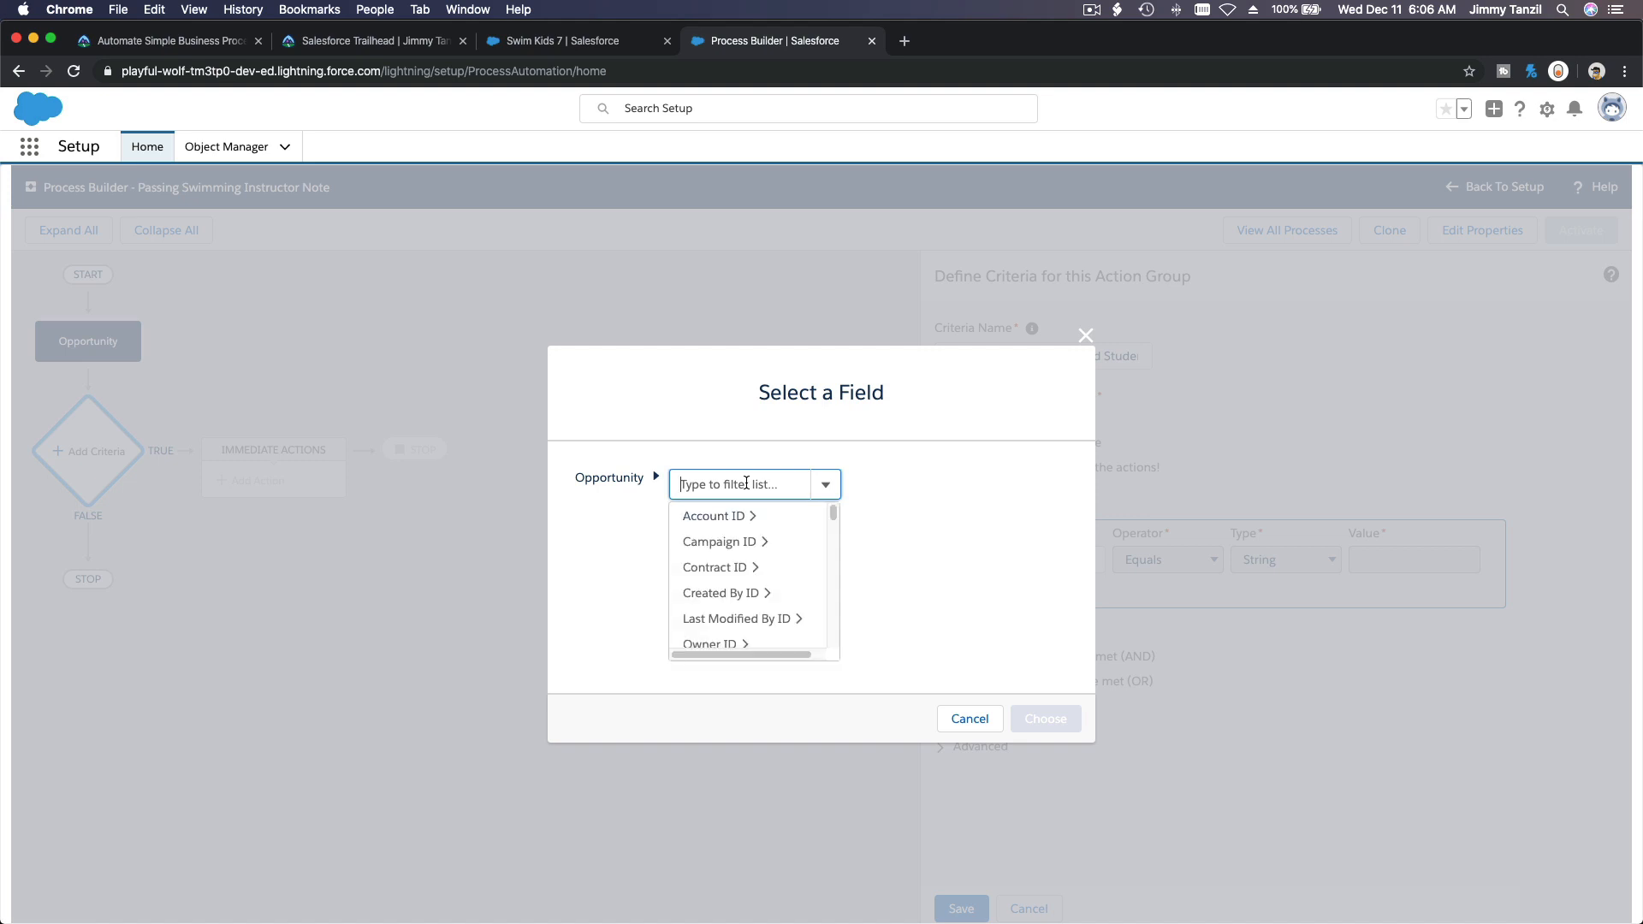
pyautogui.write('Pass')
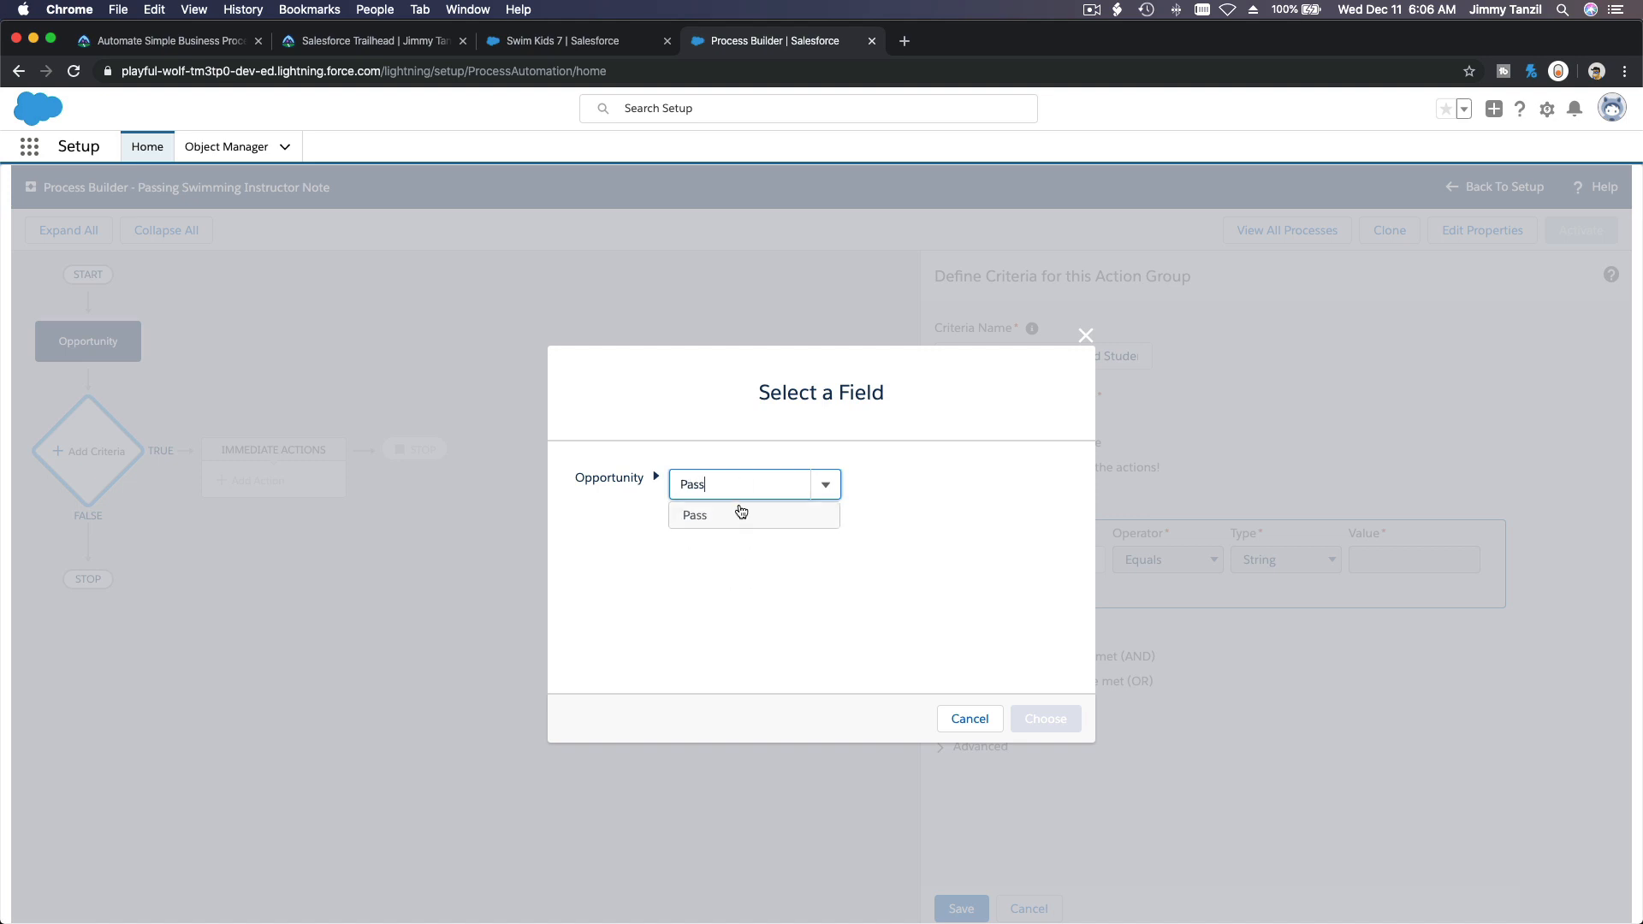
pyautogui.click(741, 512)
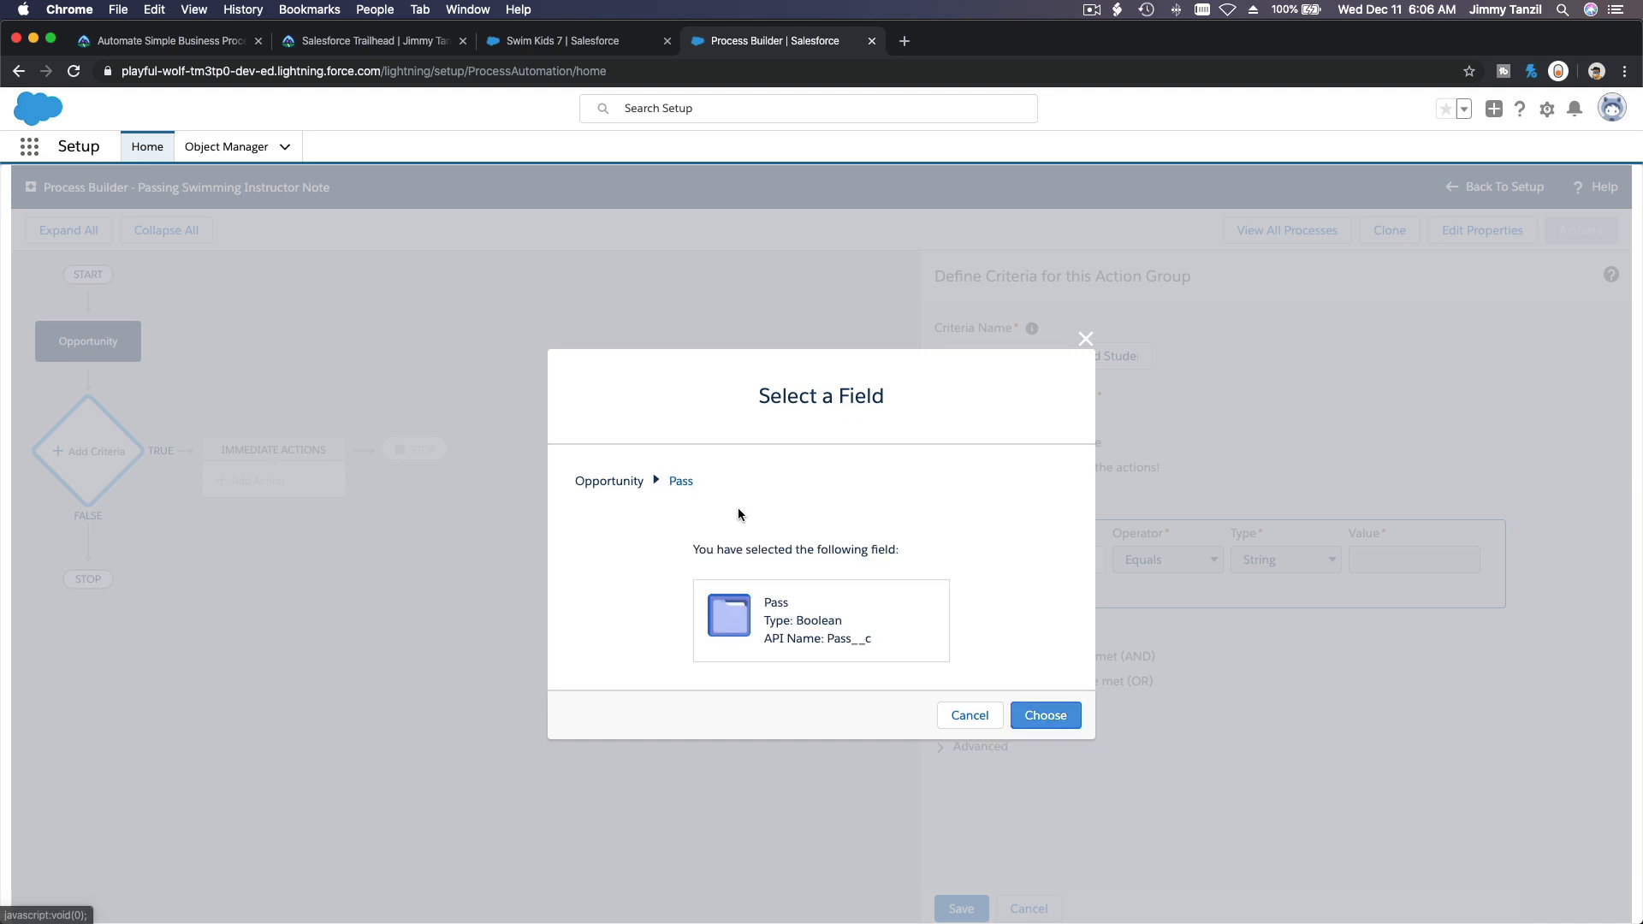
pyautogui.click(1062, 711)
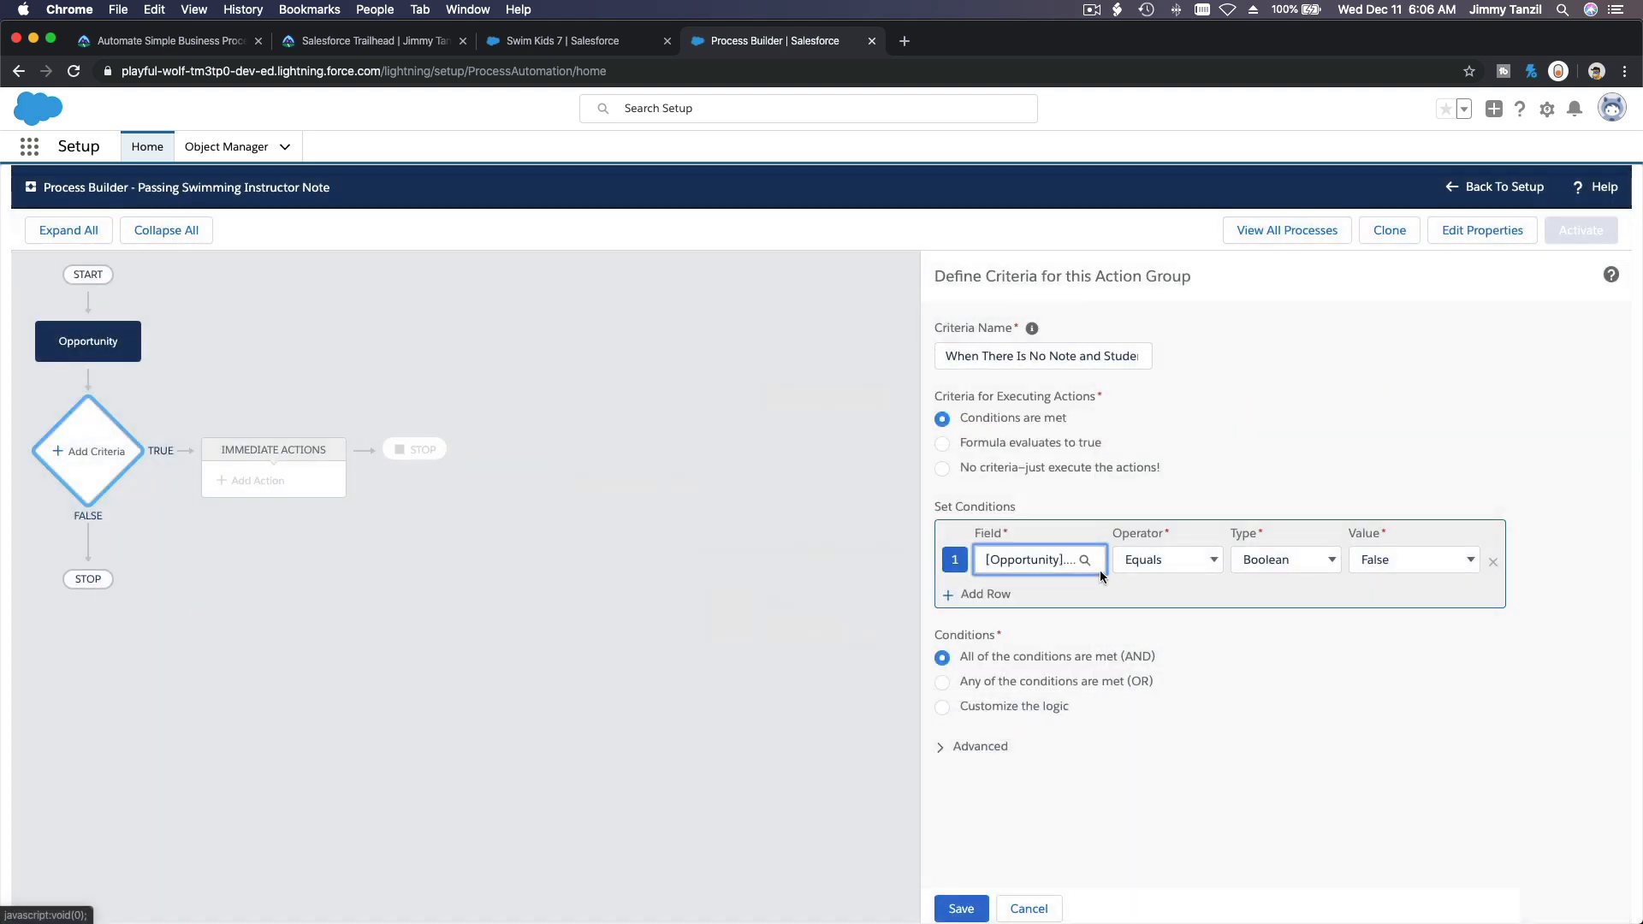
pyautogui.click(1370, 560)
pyautogui.click(1367, 541)
pyautogui.click(1389, 653)
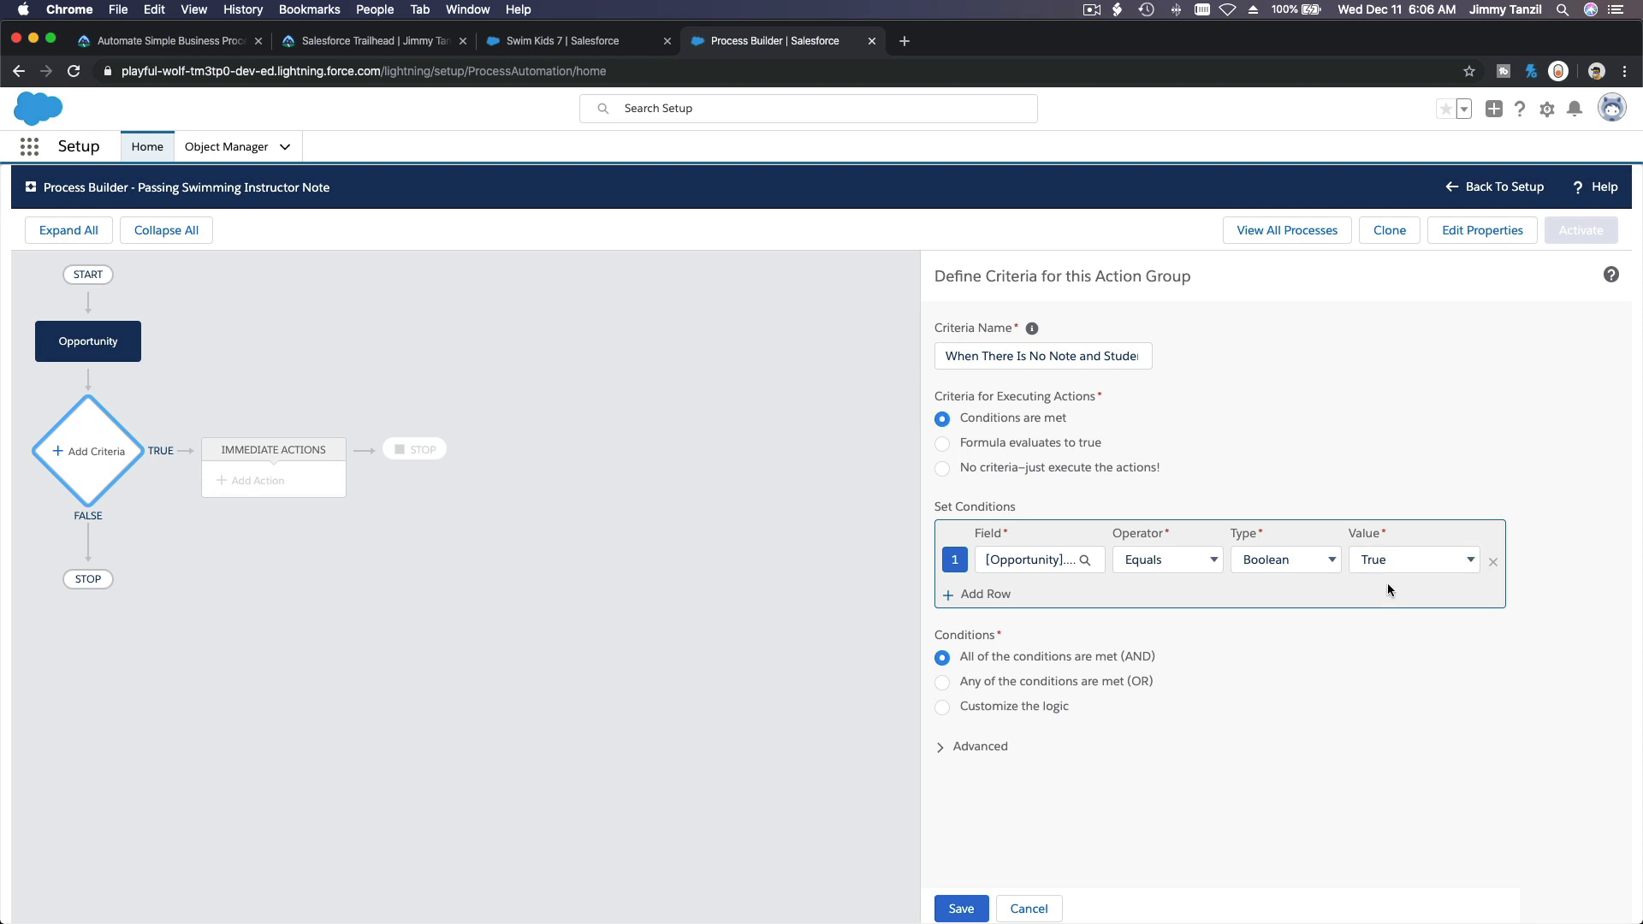
# Toggle the Pass checkbox on the Swim Kids 7 opportunity to demonstrate its two states, cancel the edit, and return to the process
pyautogui.click(579, 43)
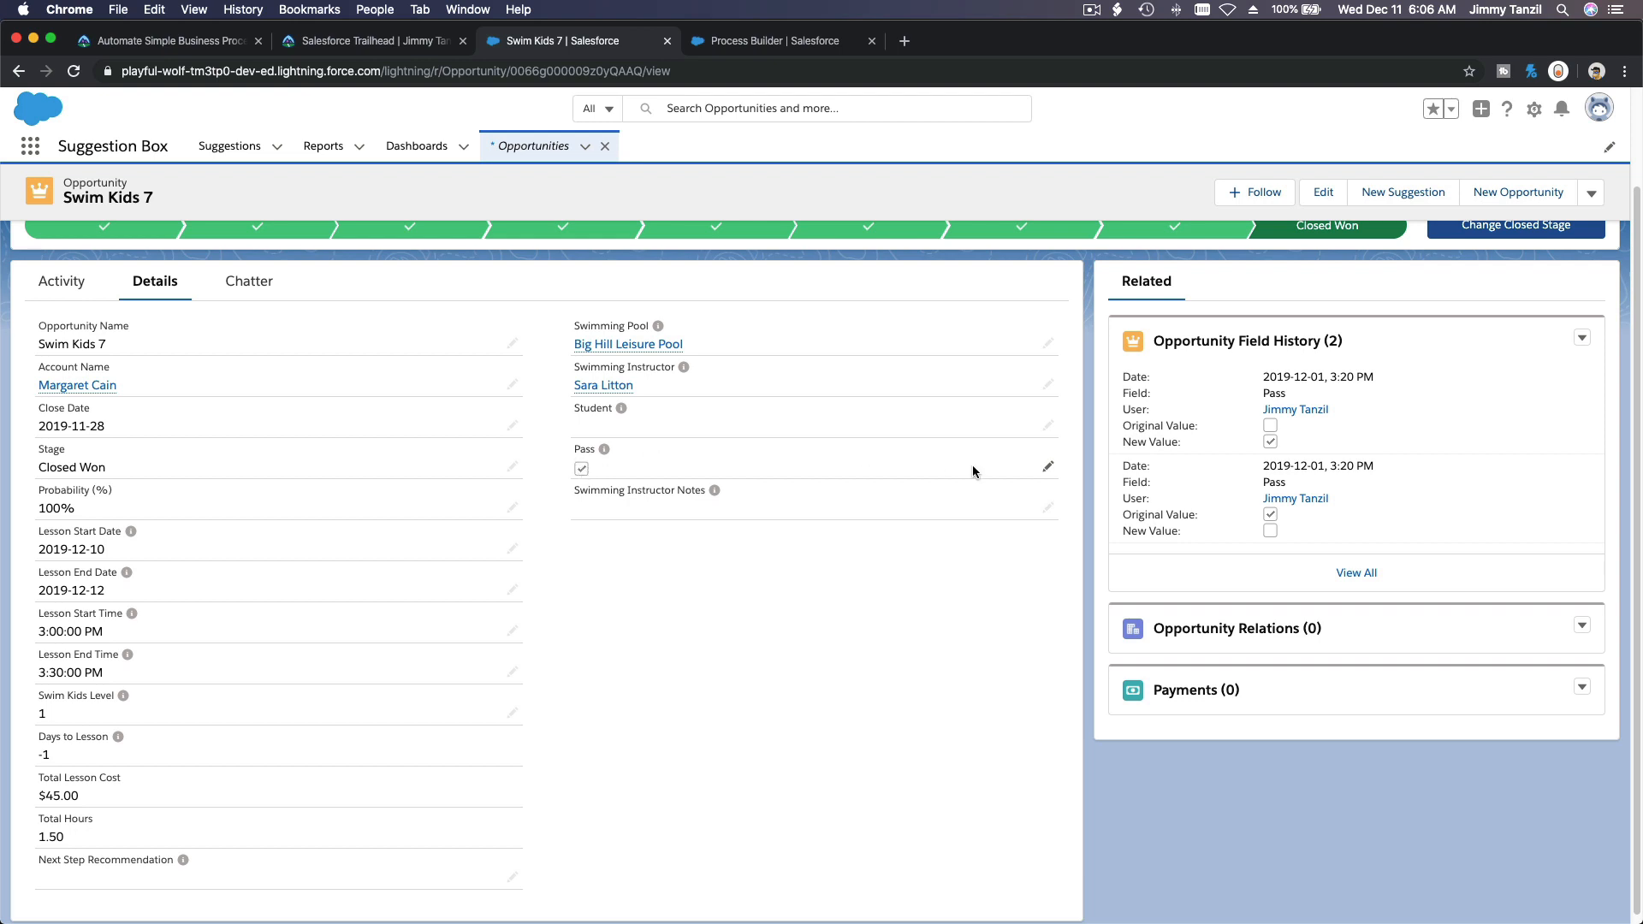
pyautogui.click(1042, 464)
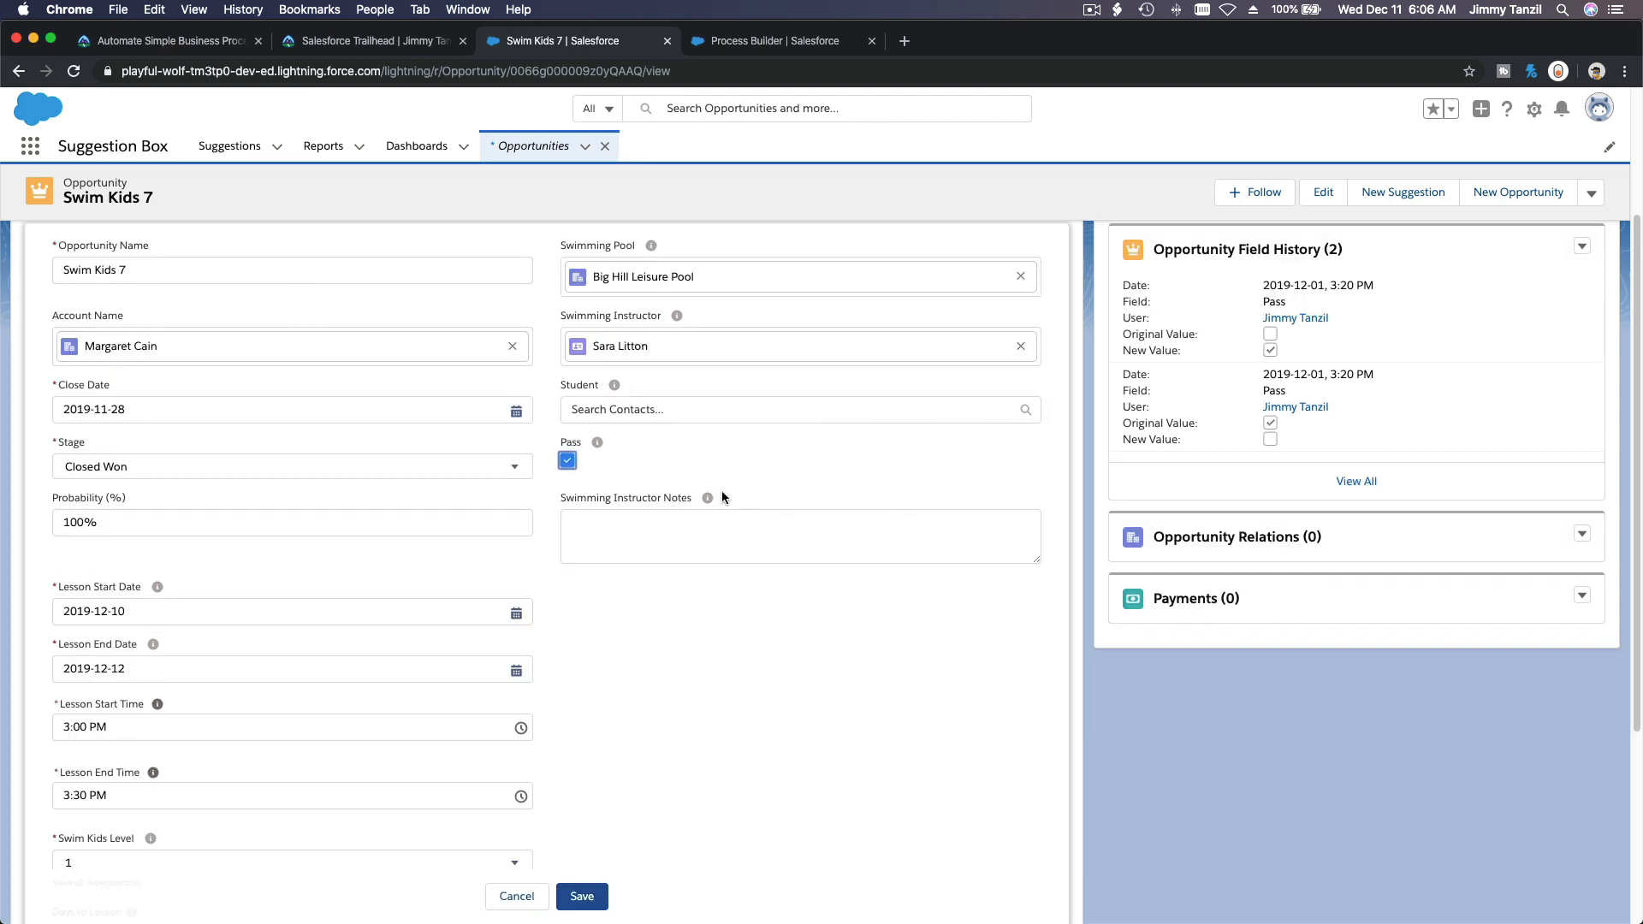
pyautogui.click(567, 461)
pyautogui.click(683, 705)
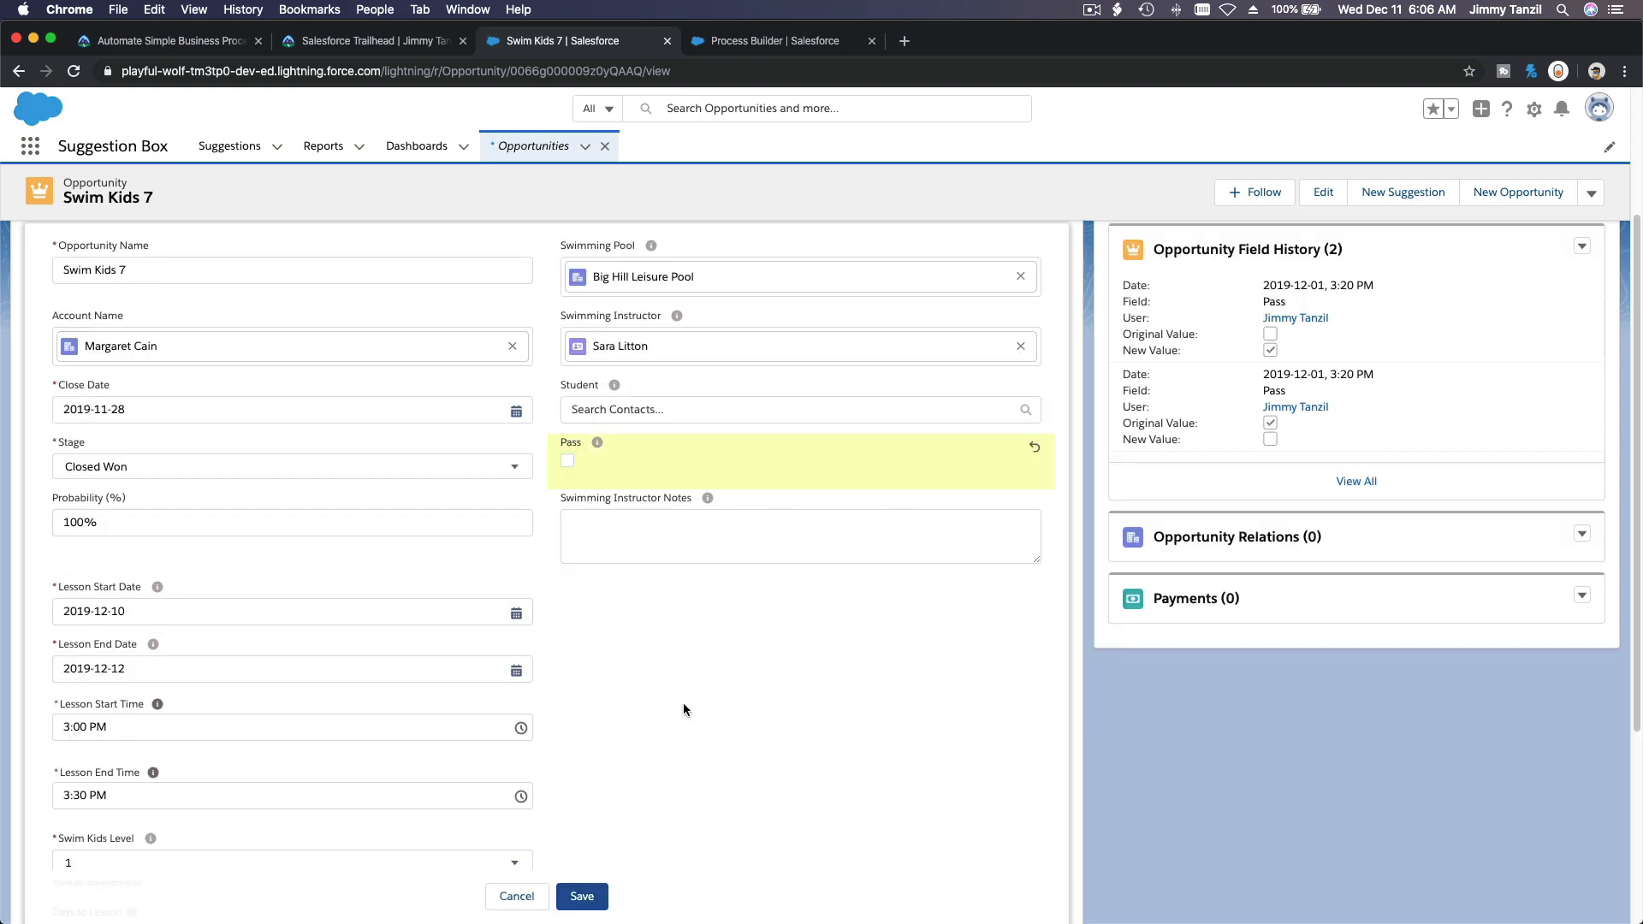
pyautogui.click(568, 461)
pyautogui.click(567, 462)
pyautogui.click(567, 462)
pyautogui.click(566, 462)
pyautogui.click(566, 463)
pyautogui.click(566, 462)
pyautogui.click(566, 462)
pyautogui.click(518, 894)
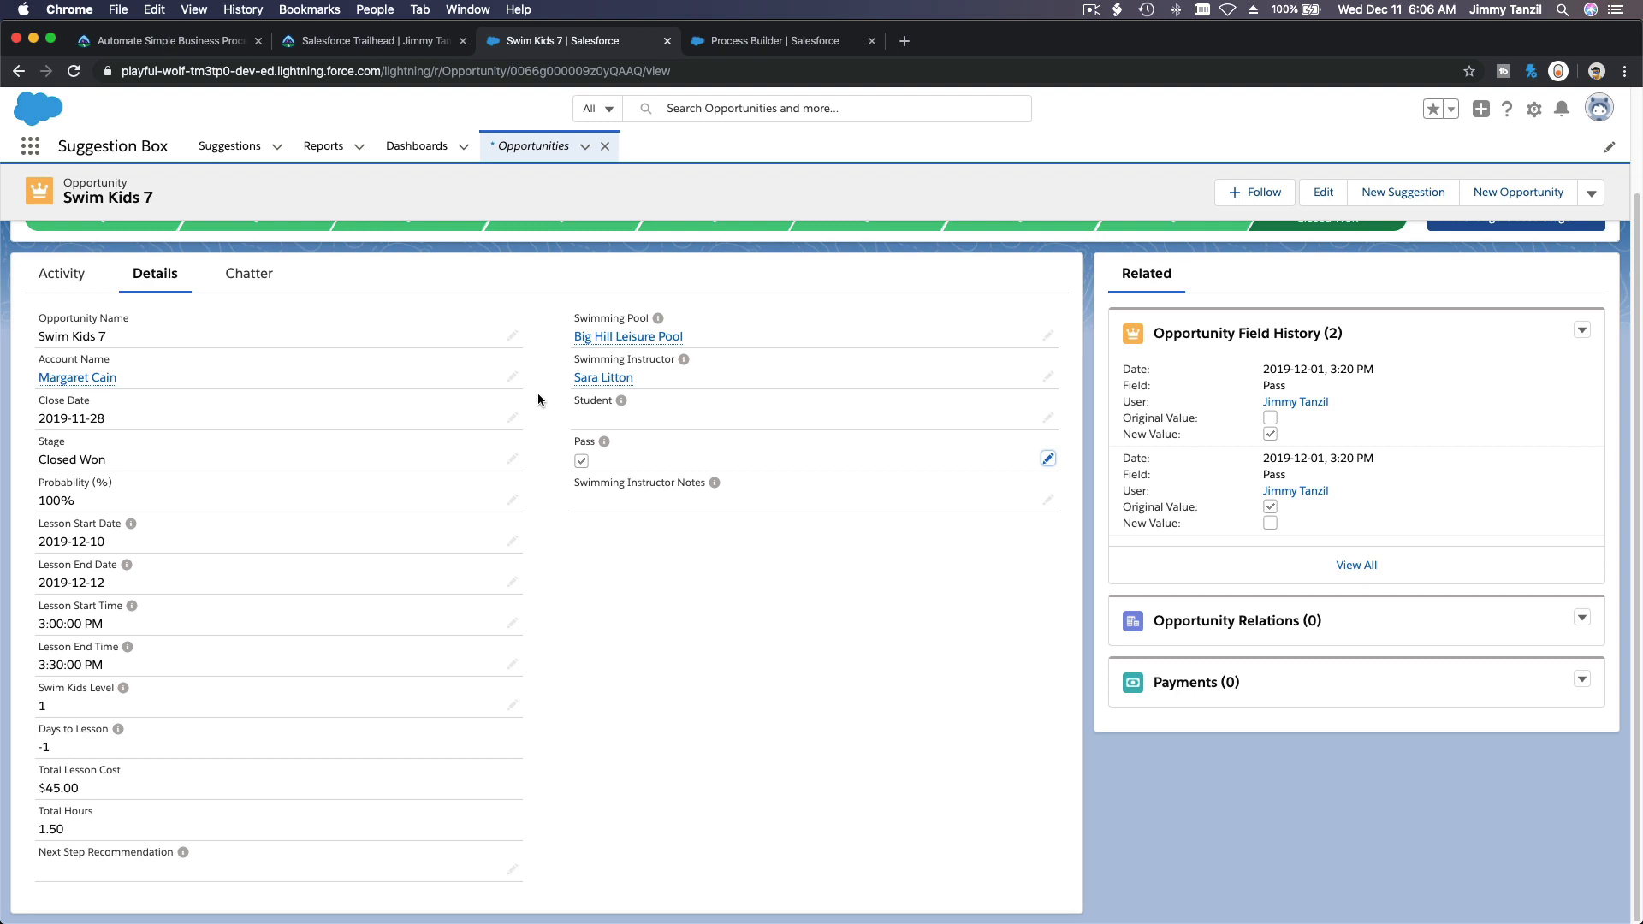
pyautogui.click(774, 40)
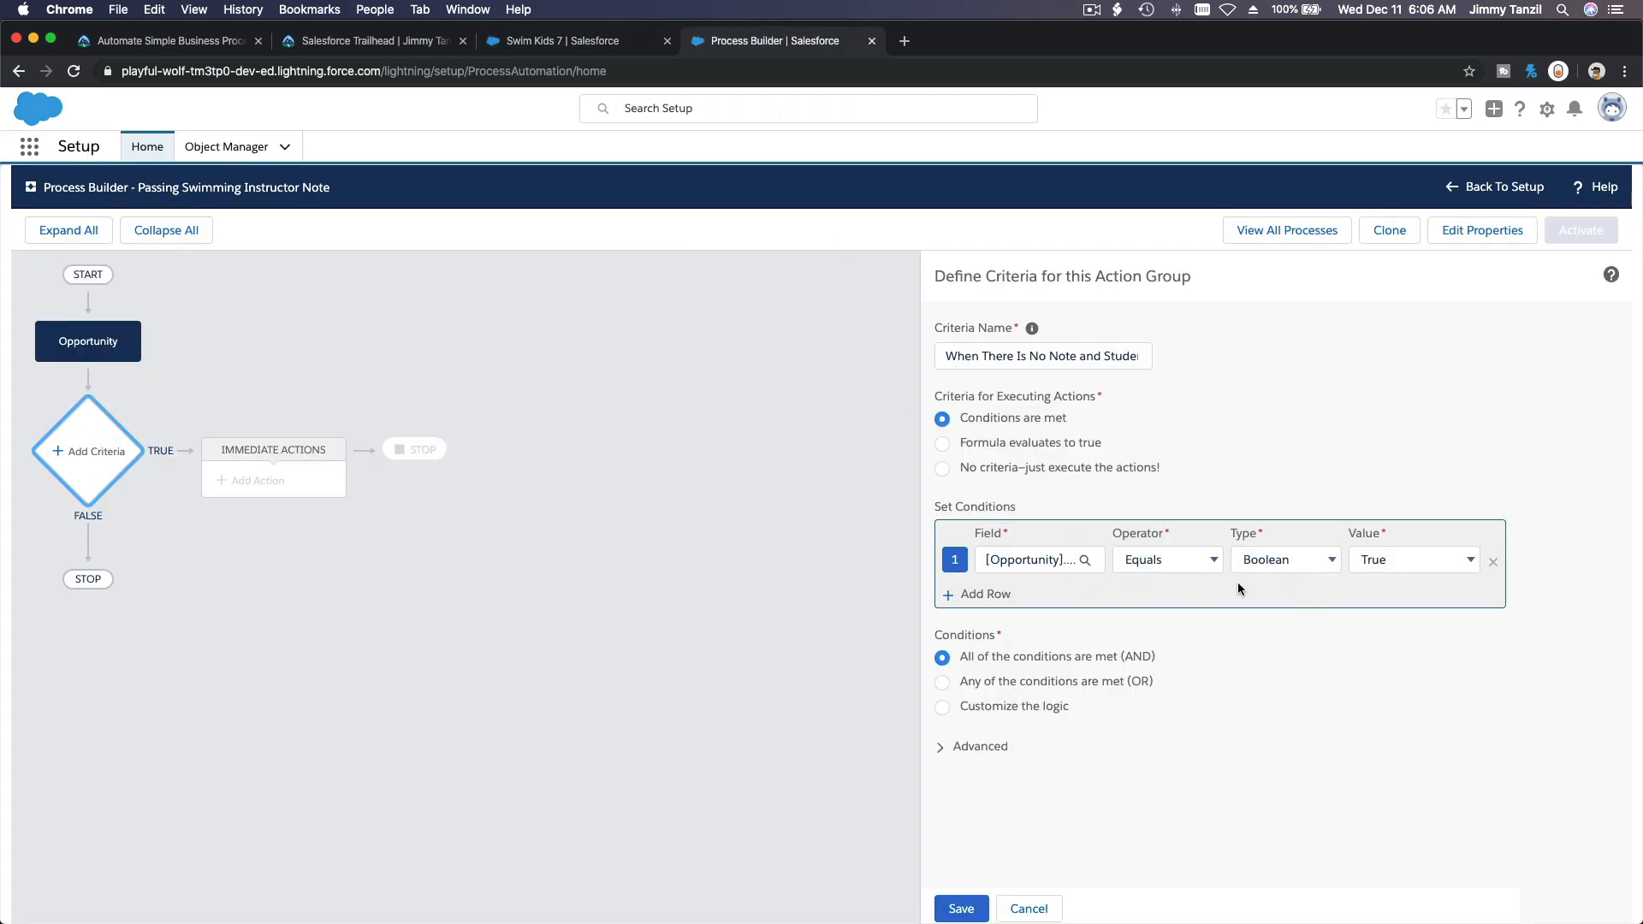
# Add a second condition based on the opportunity's Swimming Instructor Notes field
pyautogui.click(1003, 595)
pyautogui.click(1029, 595)
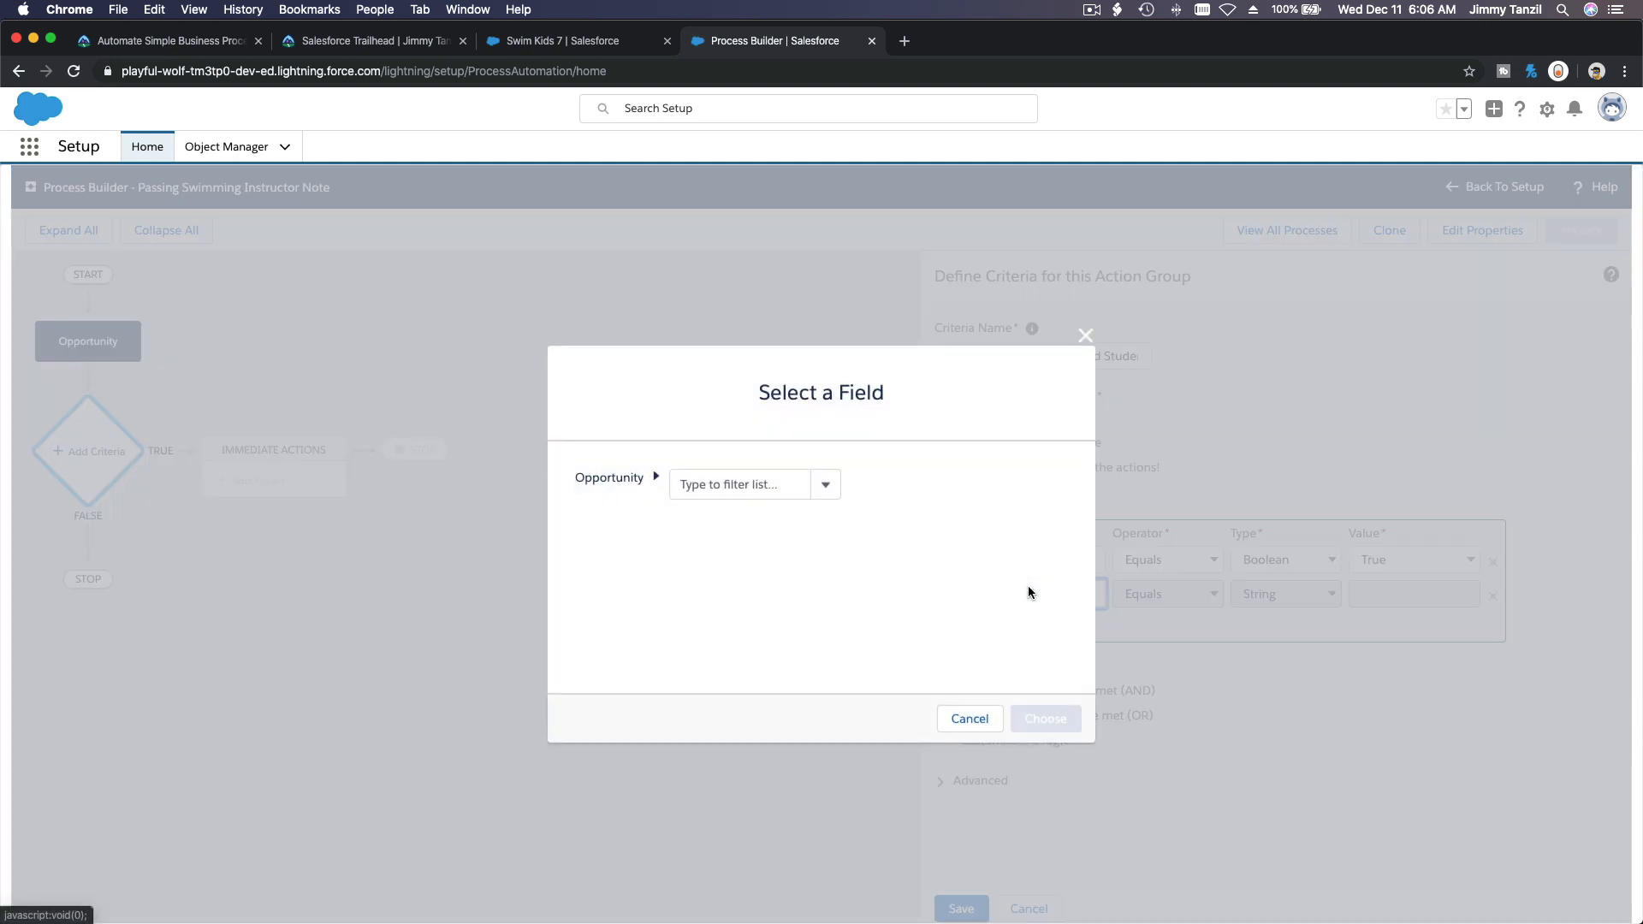
pyautogui.write('Note')
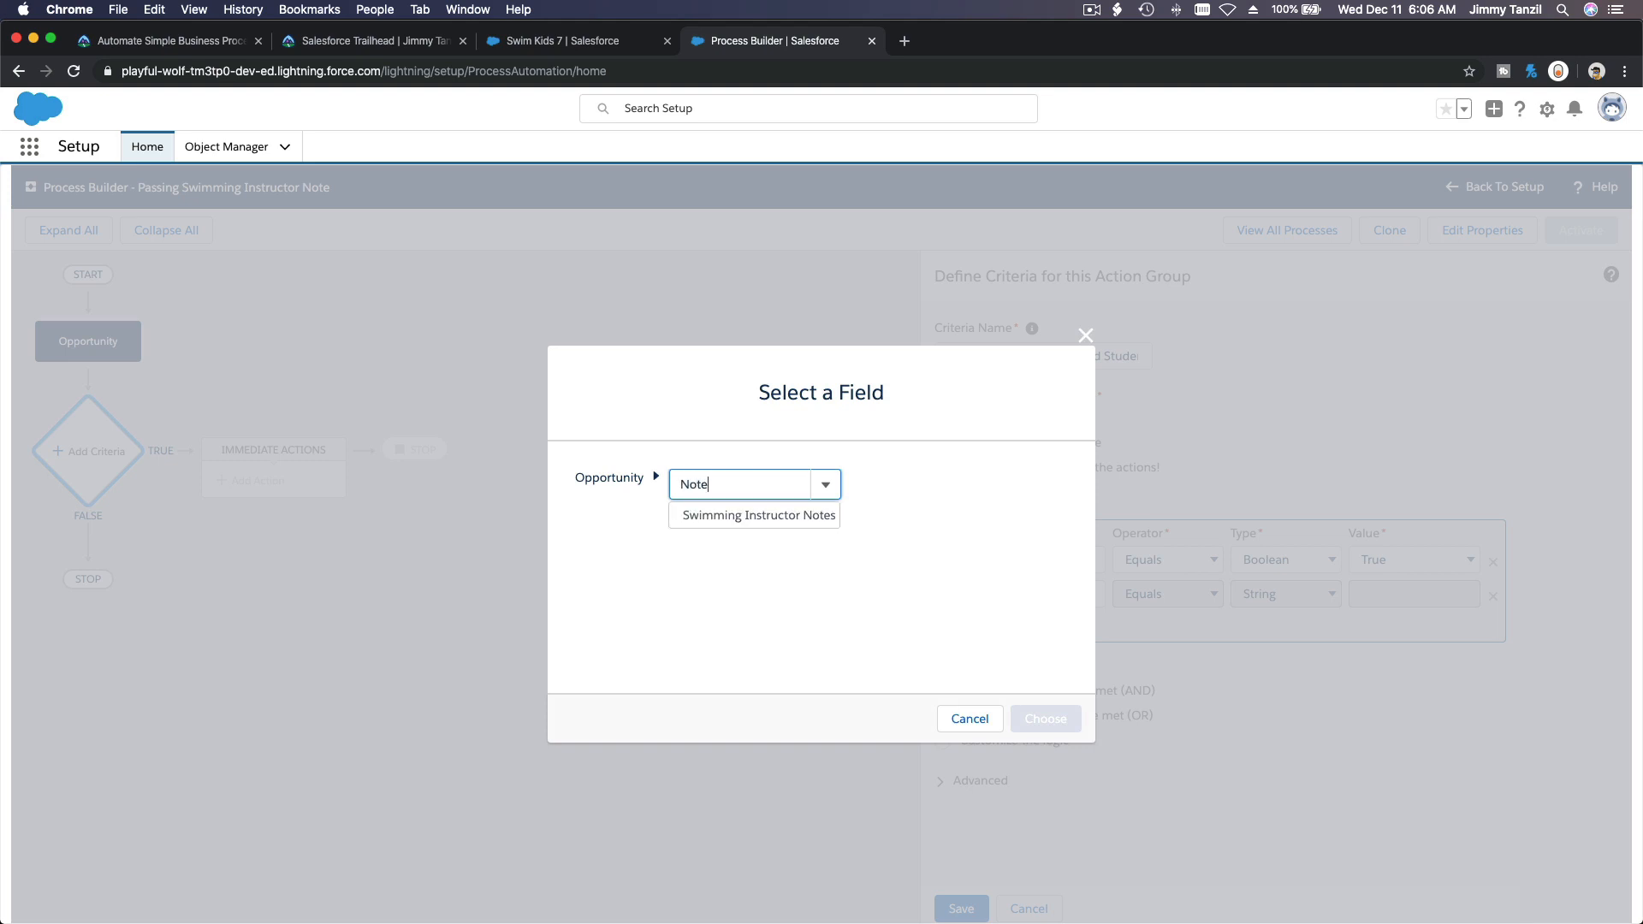
pyautogui.click(776, 516)
pyautogui.click(1034, 717)
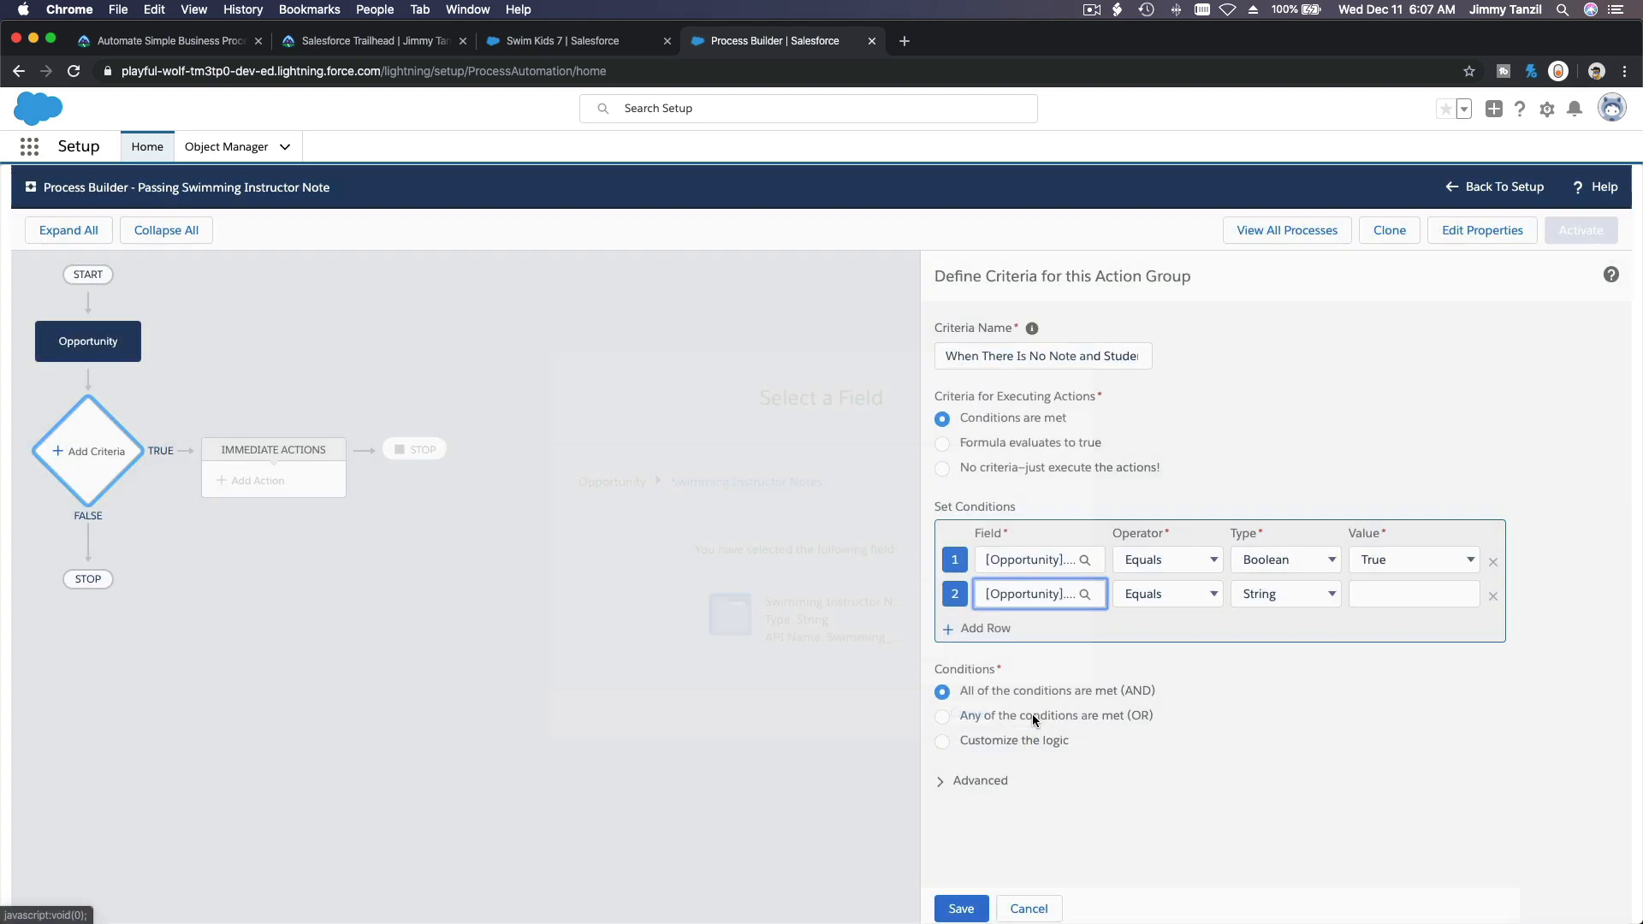
pyautogui.click(1274, 595)
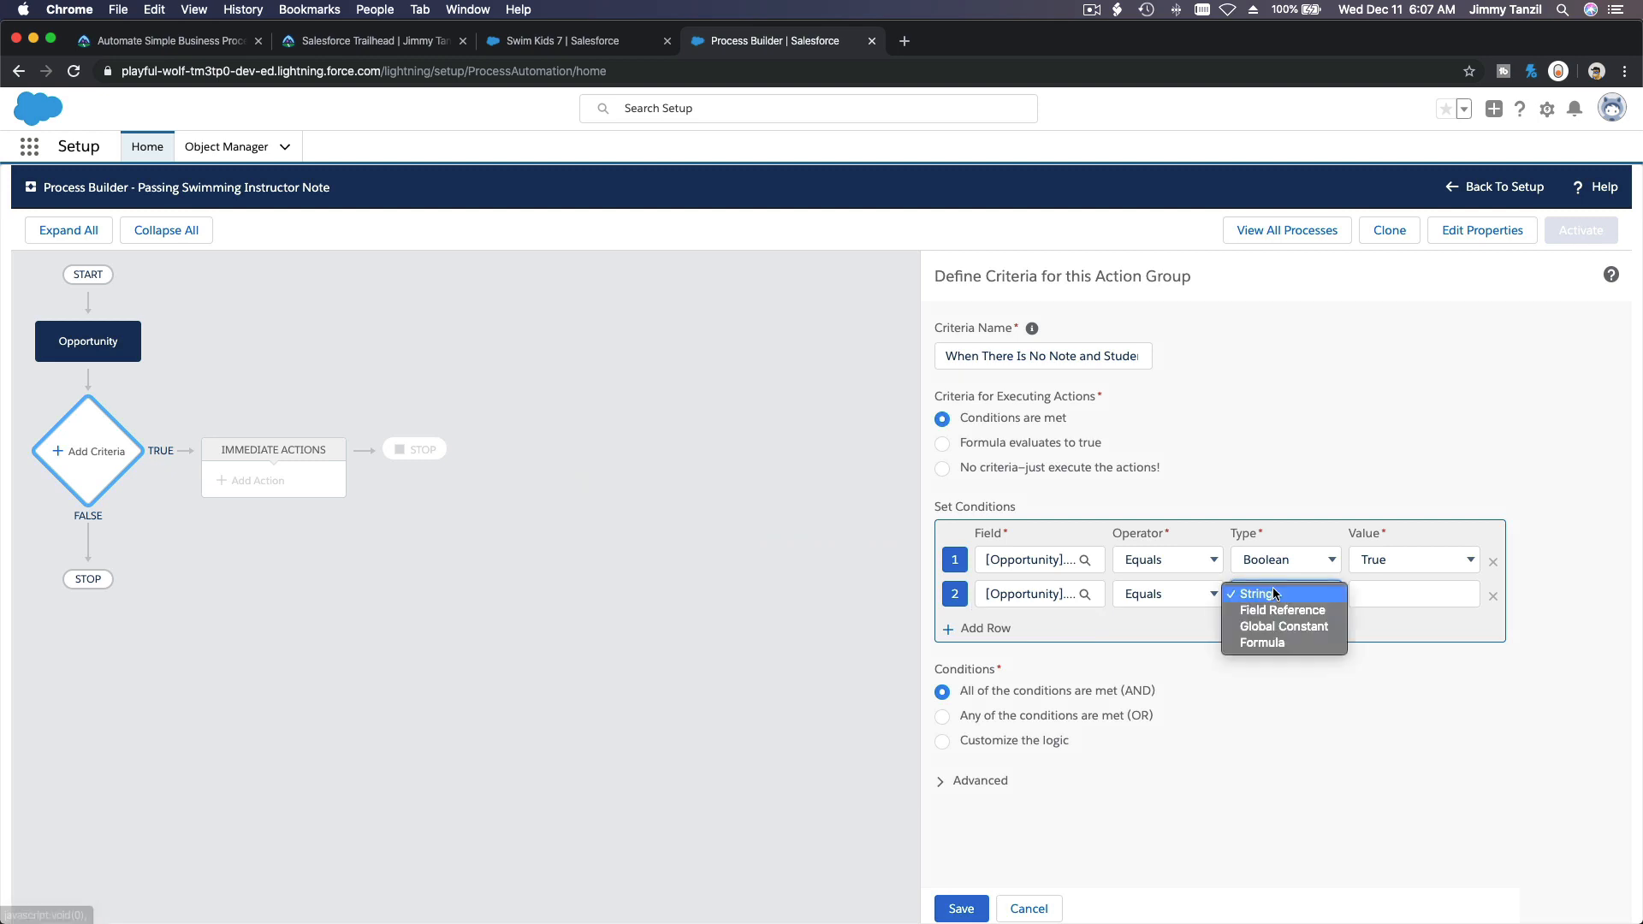
pyautogui.click(1277, 642)
pyautogui.click(1399, 604)
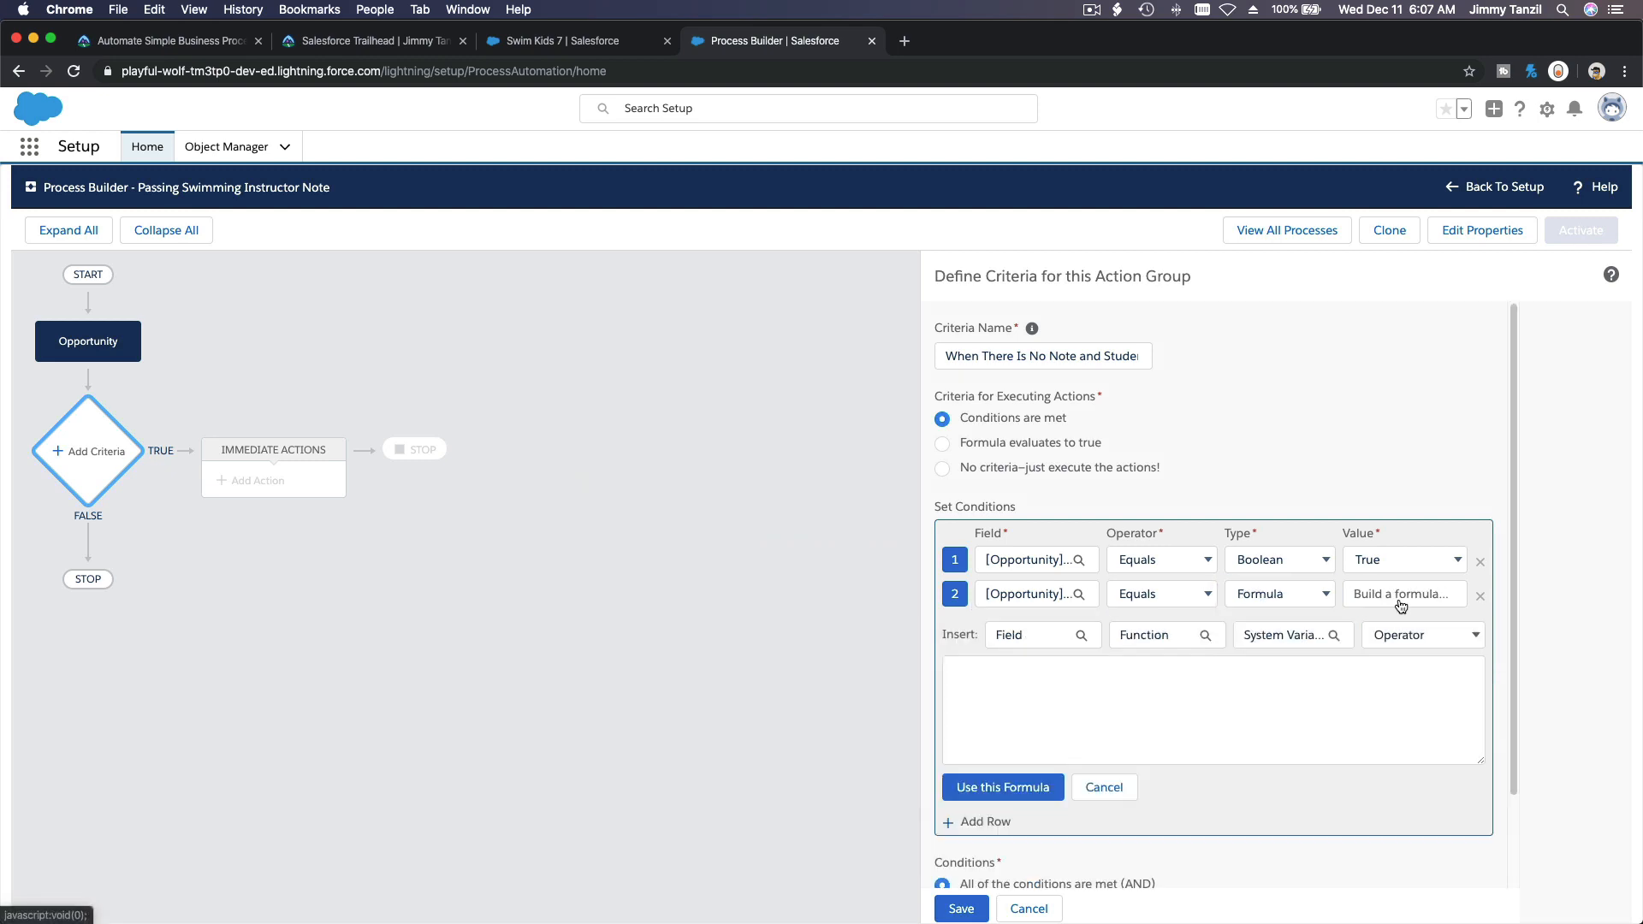
pyautogui.click(1401, 605)
pyautogui.click(1104, 787)
# Set the second condition's type to Global Constant and its value to $GlobalConstant.EmptyString
pyautogui.click(1298, 596)
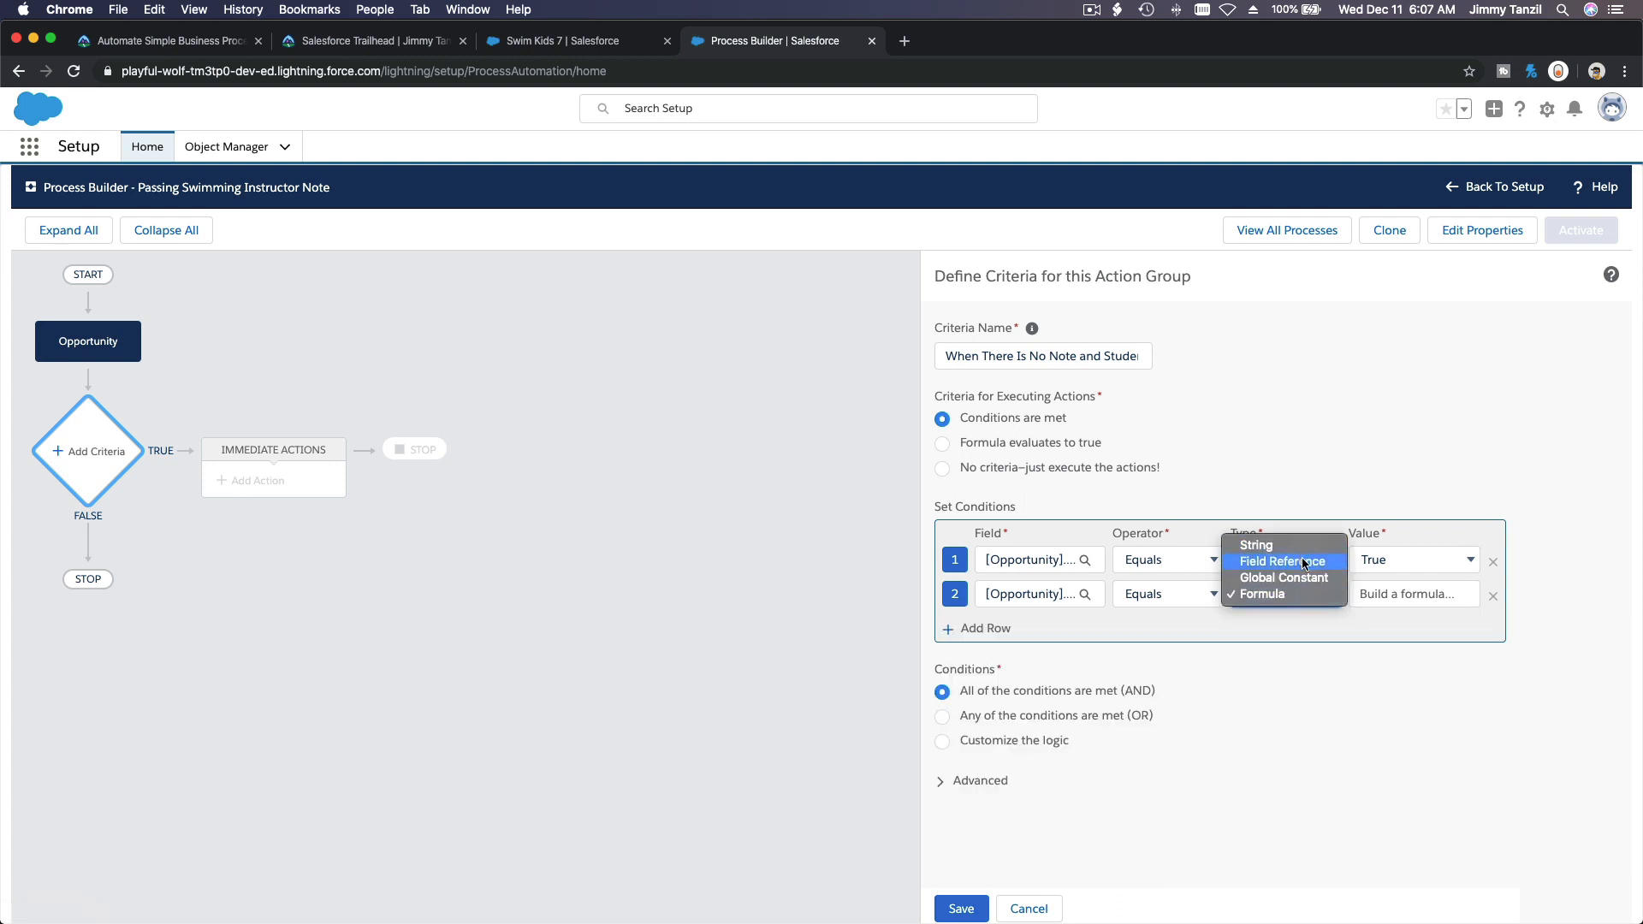
pyautogui.click(1288, 578)
pyautogui.click(1396, 594)
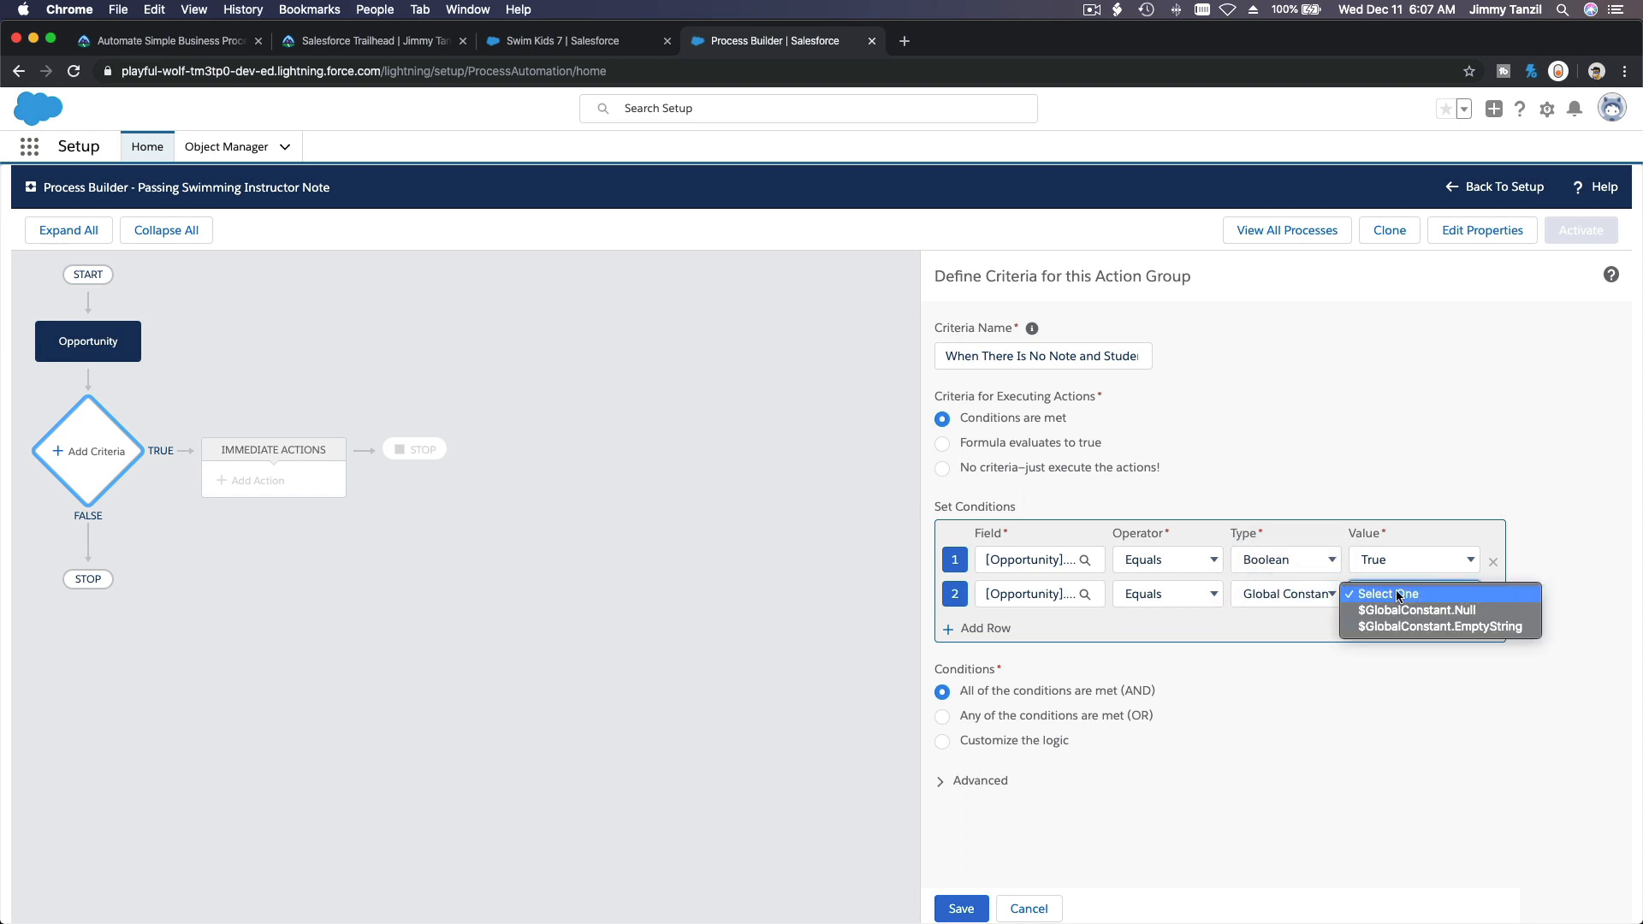
pyautogui.click(1404, 628)
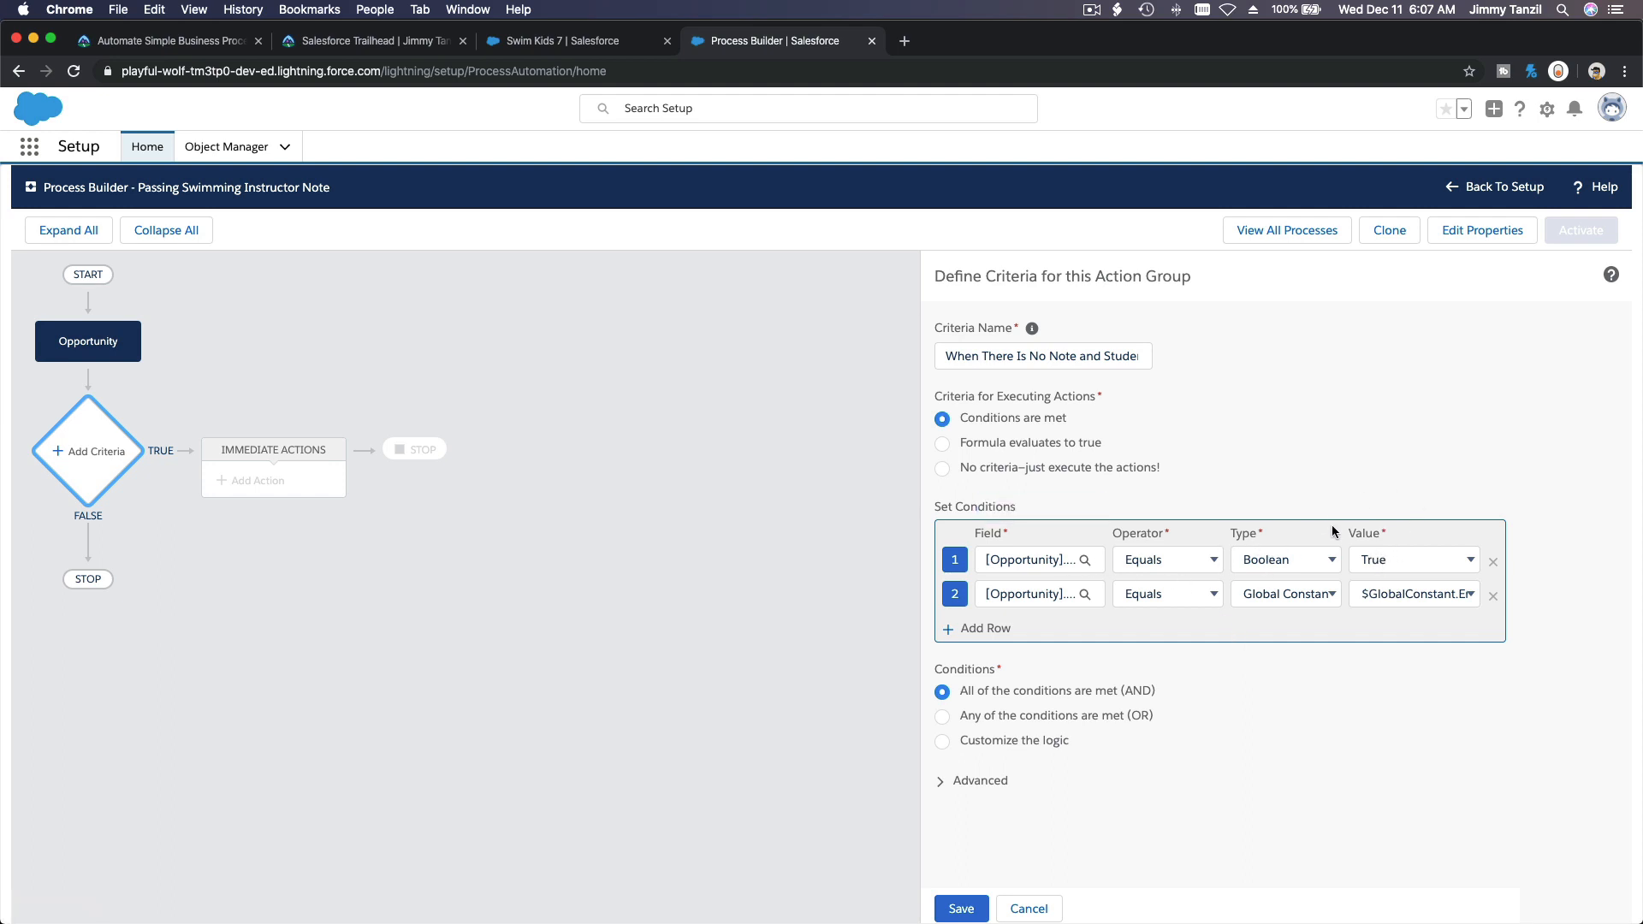
# Check the Swim Kids 7 record, return to the process, and review the second condition's available types, global constant values and operators
pyautogui.click(609, 42)
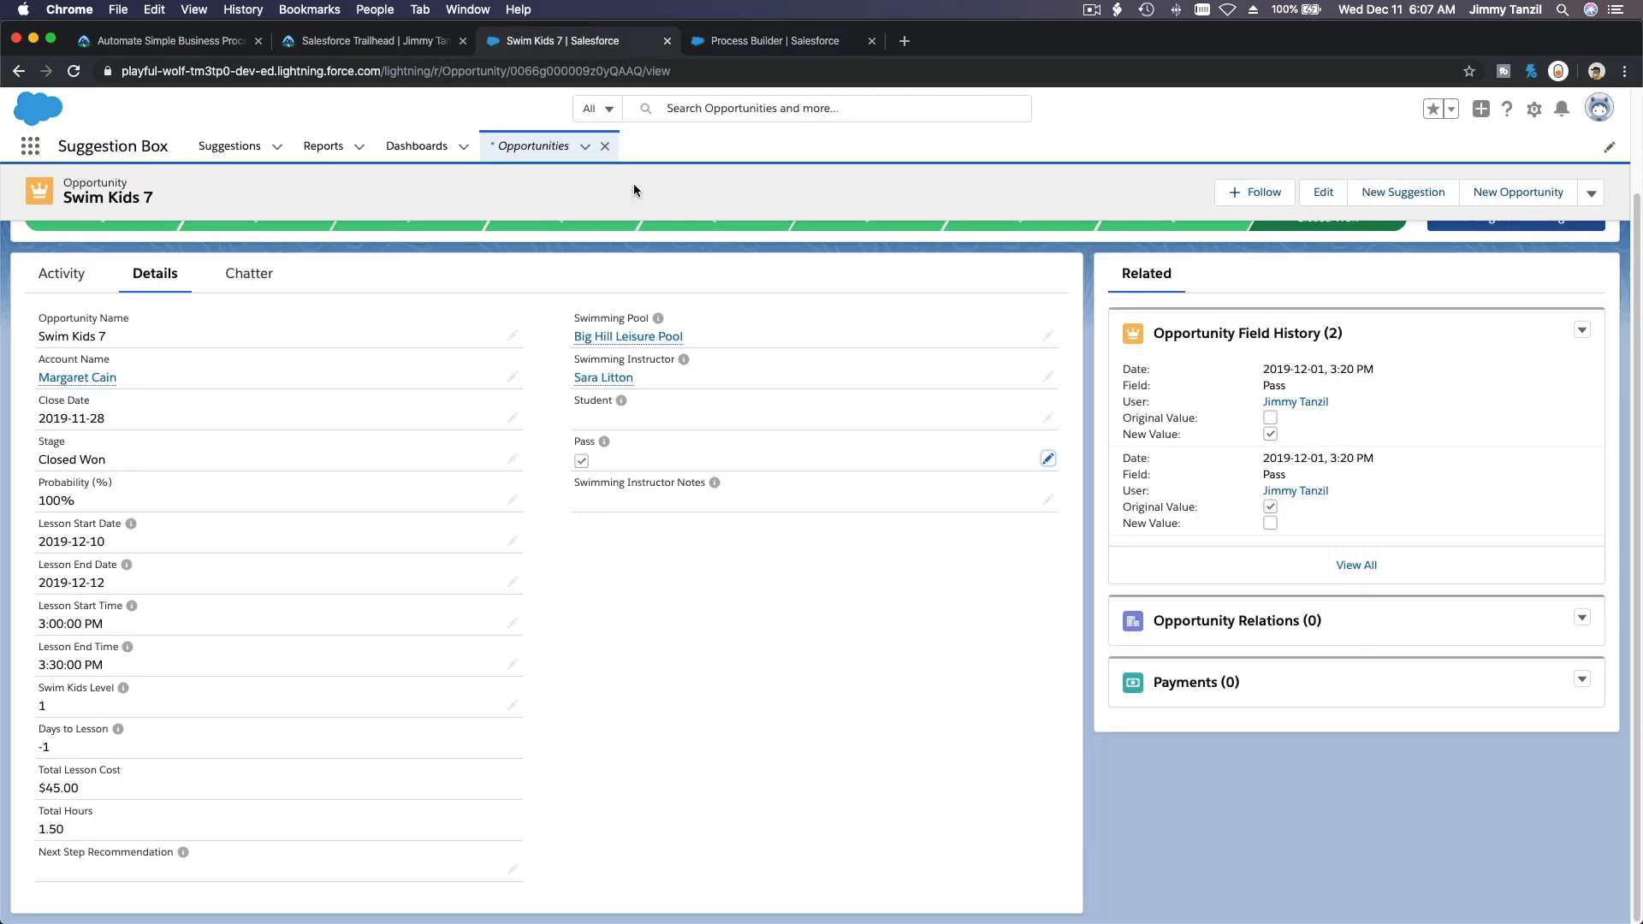
pyautogui.click(727, 42)
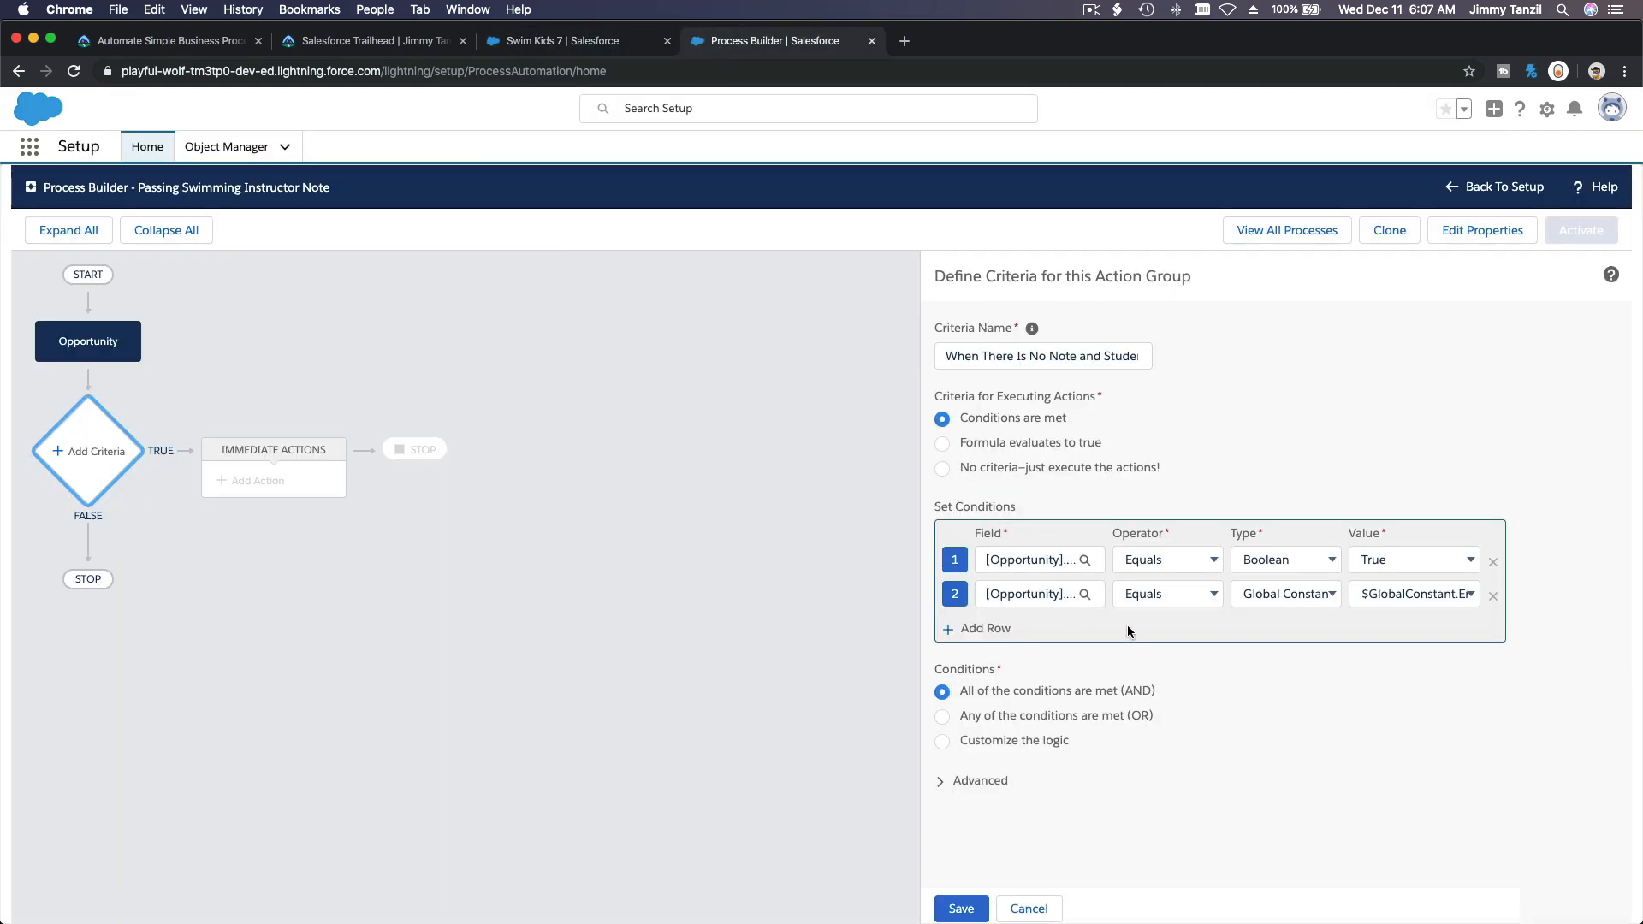
pyautogui.click(1261, 591)
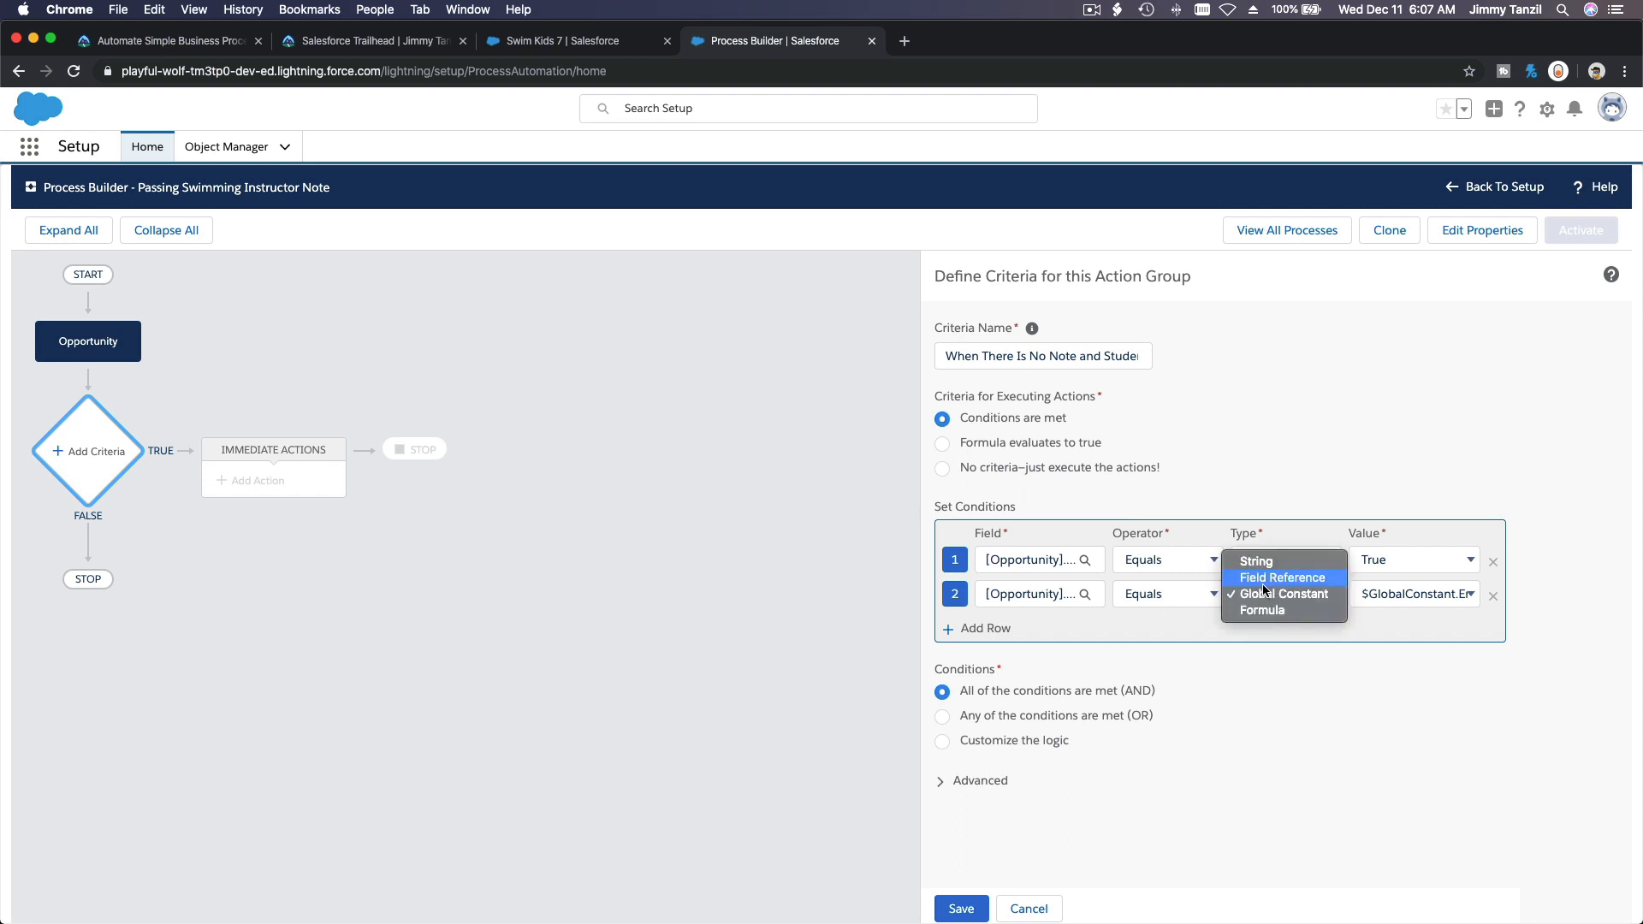
pyautogui.click(1395, 599)
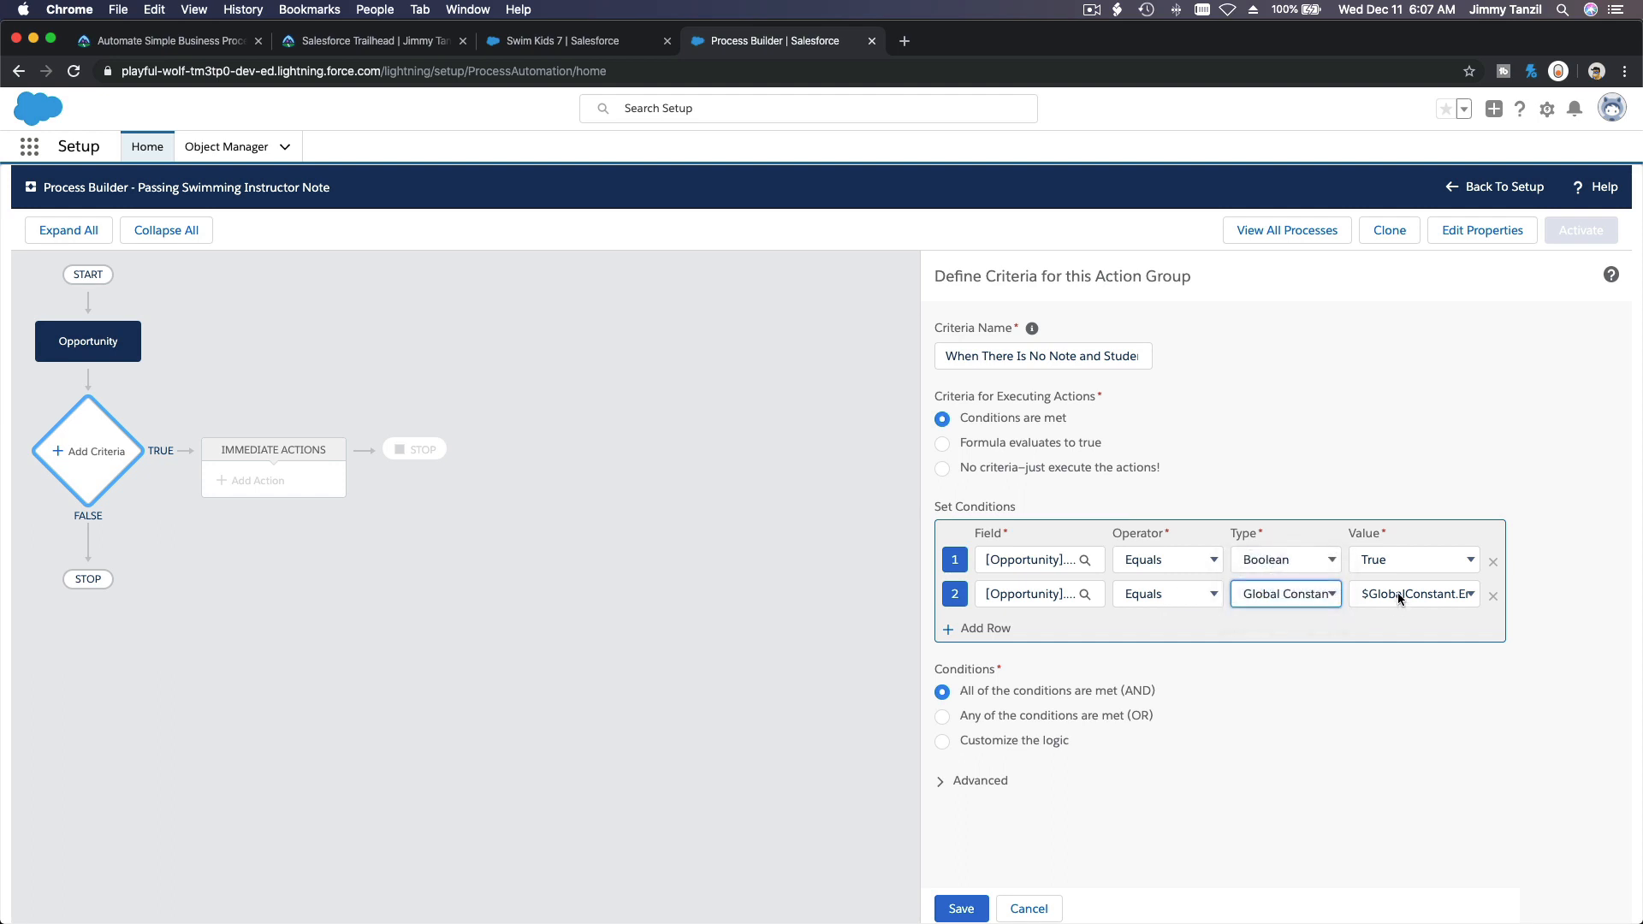
pyautogui.click(1399, 592)
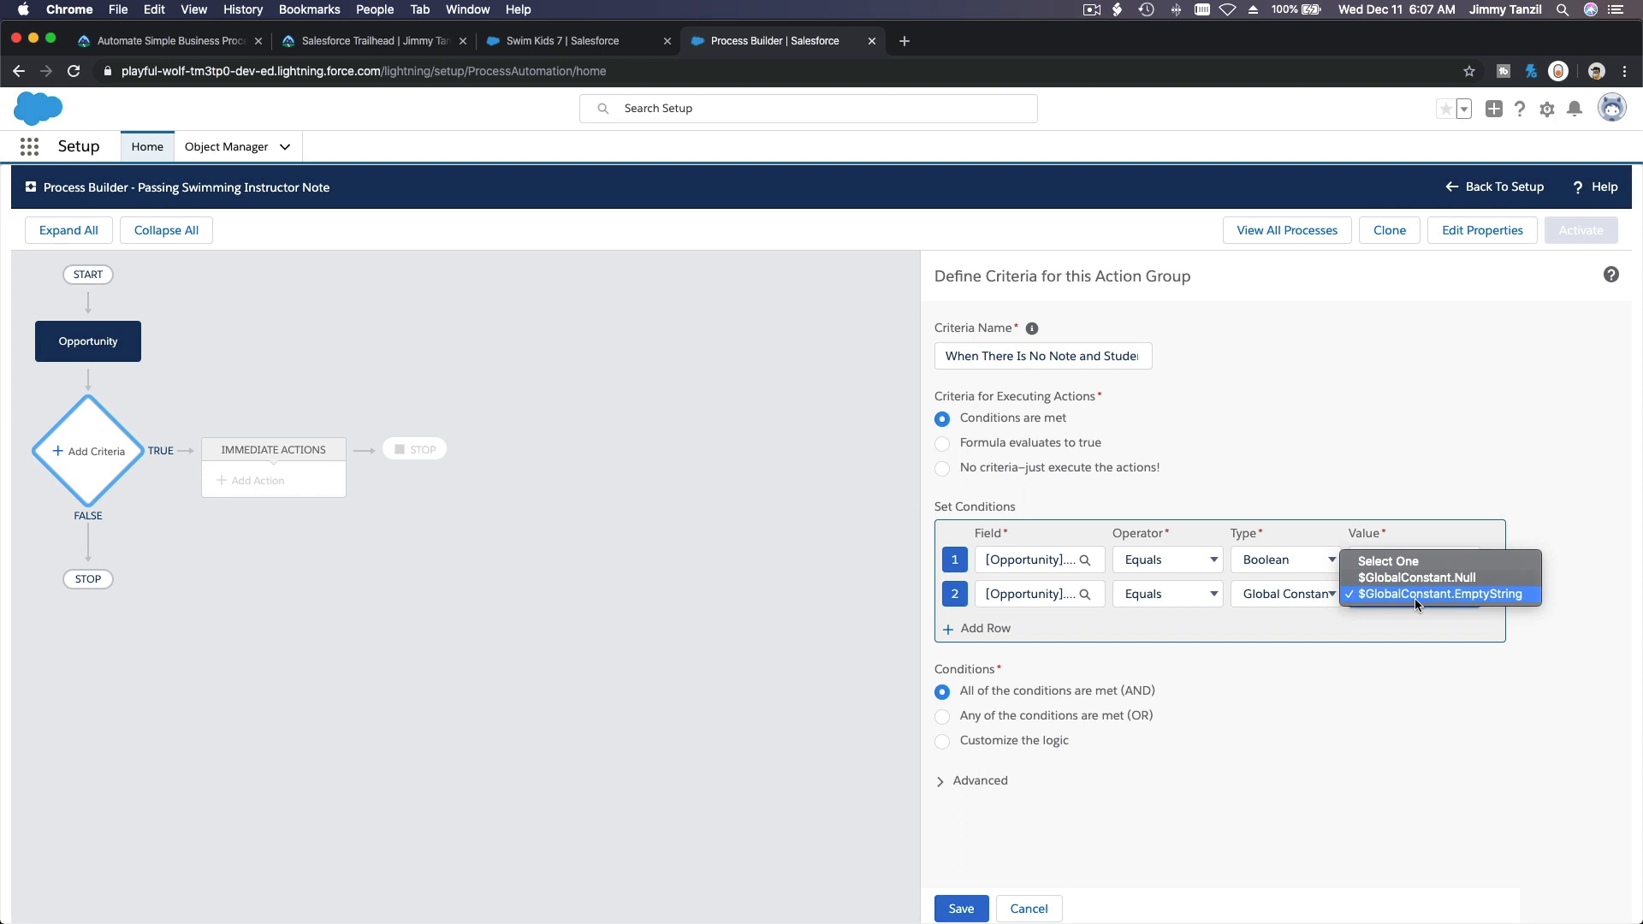
pyautogui.click(1415, 604)
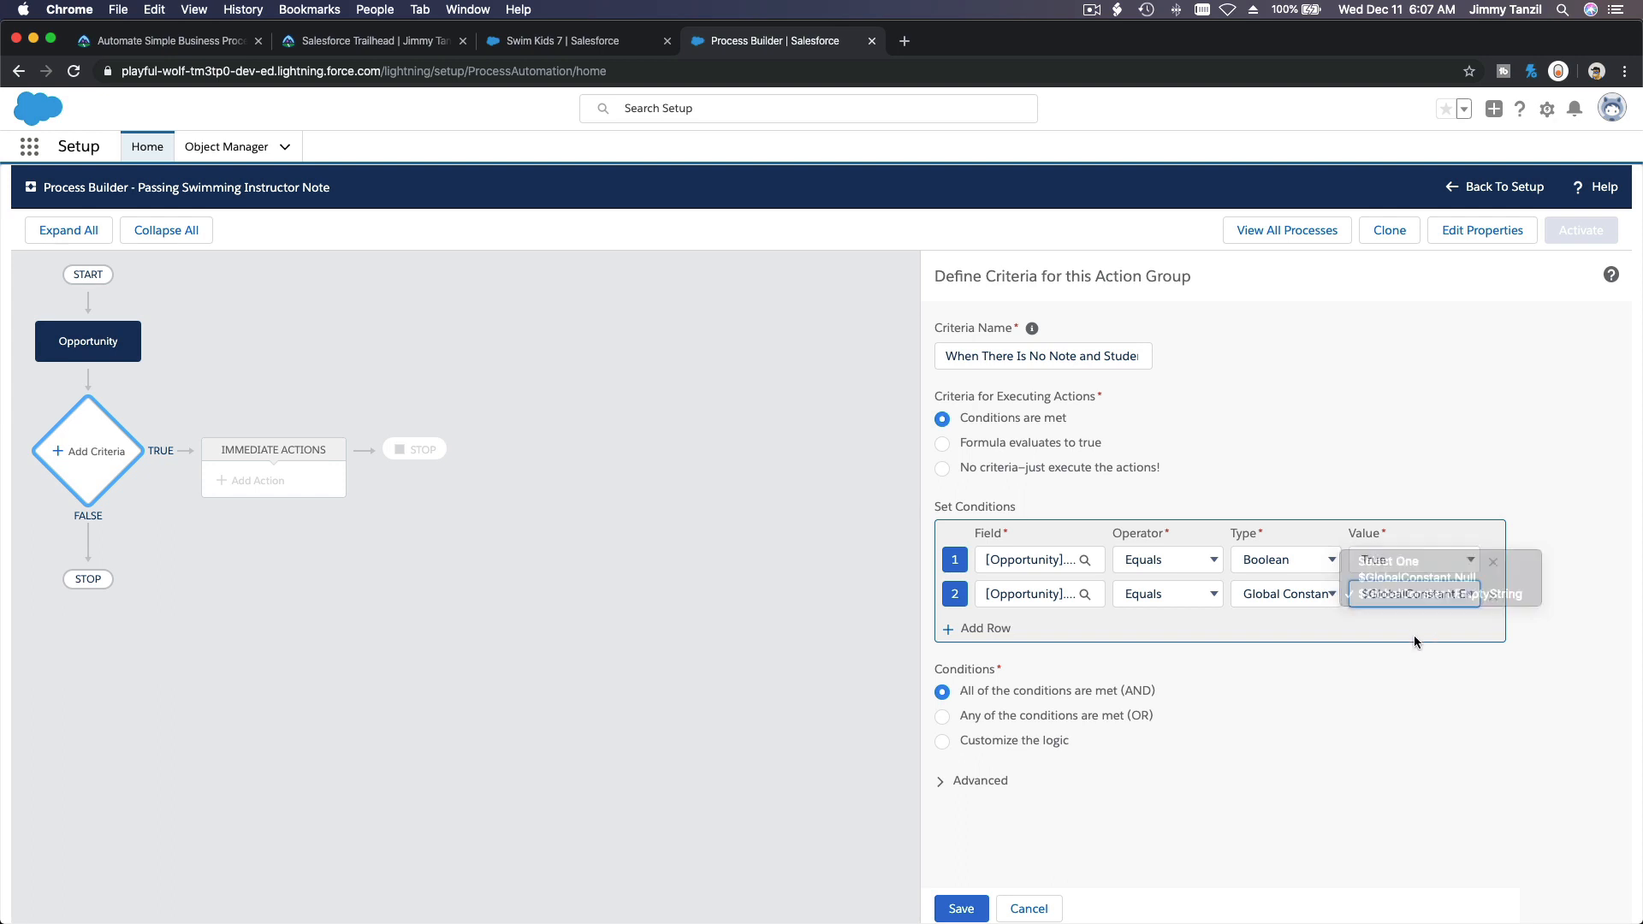
pyautogui.click(1177, 599)
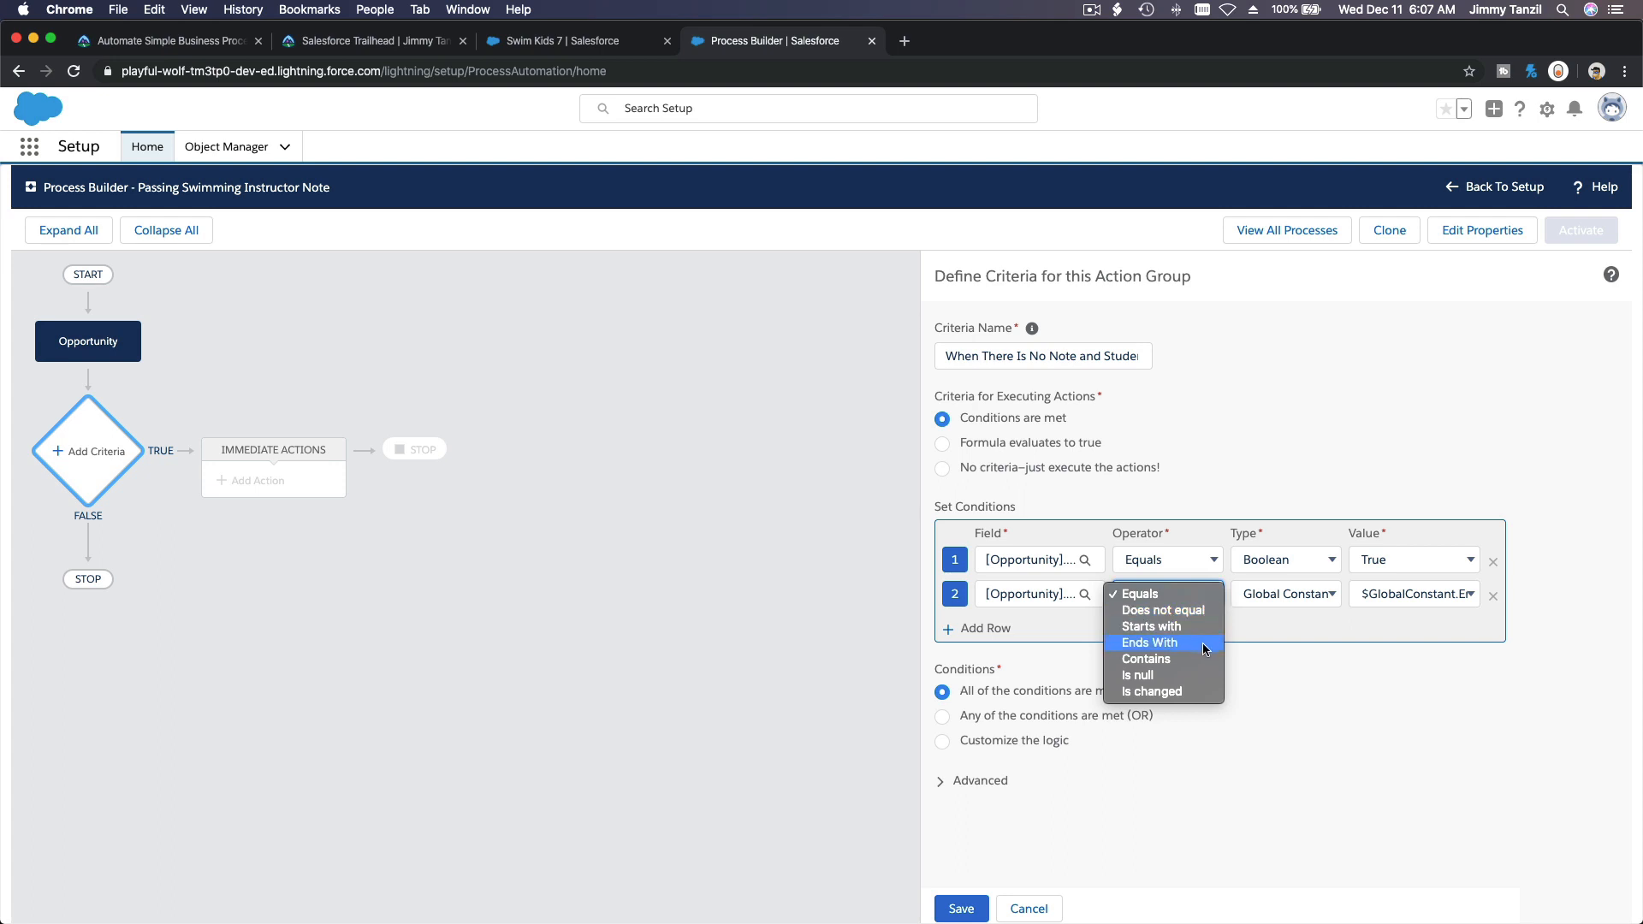
pyautogui.click(1282, 690)
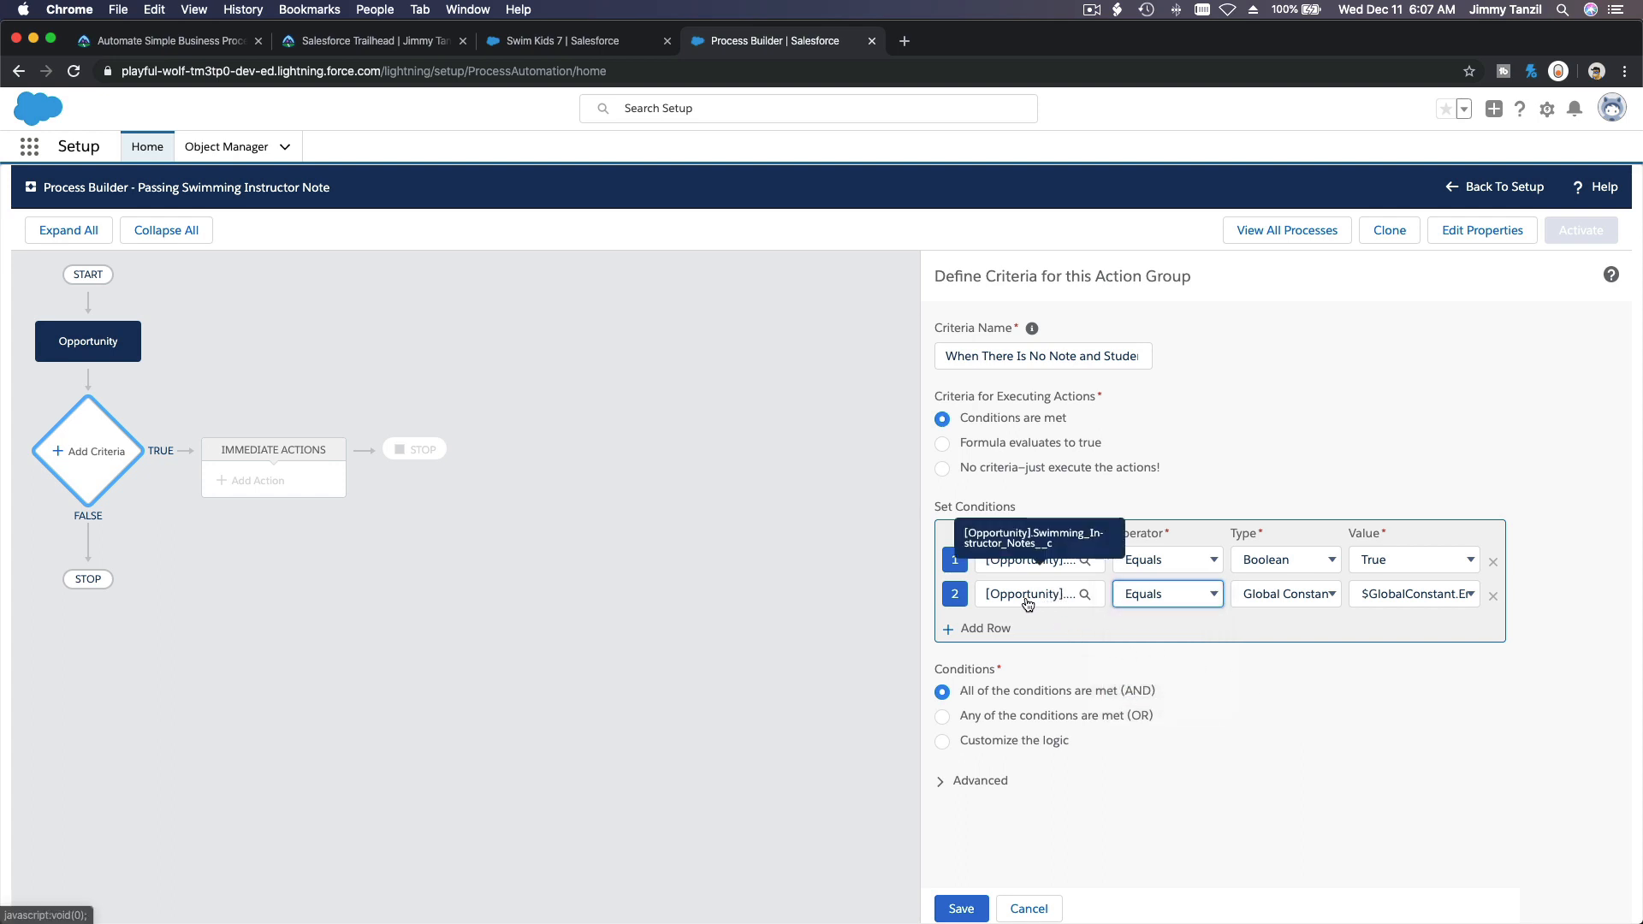
# Add a third condition row based on the opportunity's Amount field
pyautogui.click(950, 633)
pyautogui.click(1011, 625)
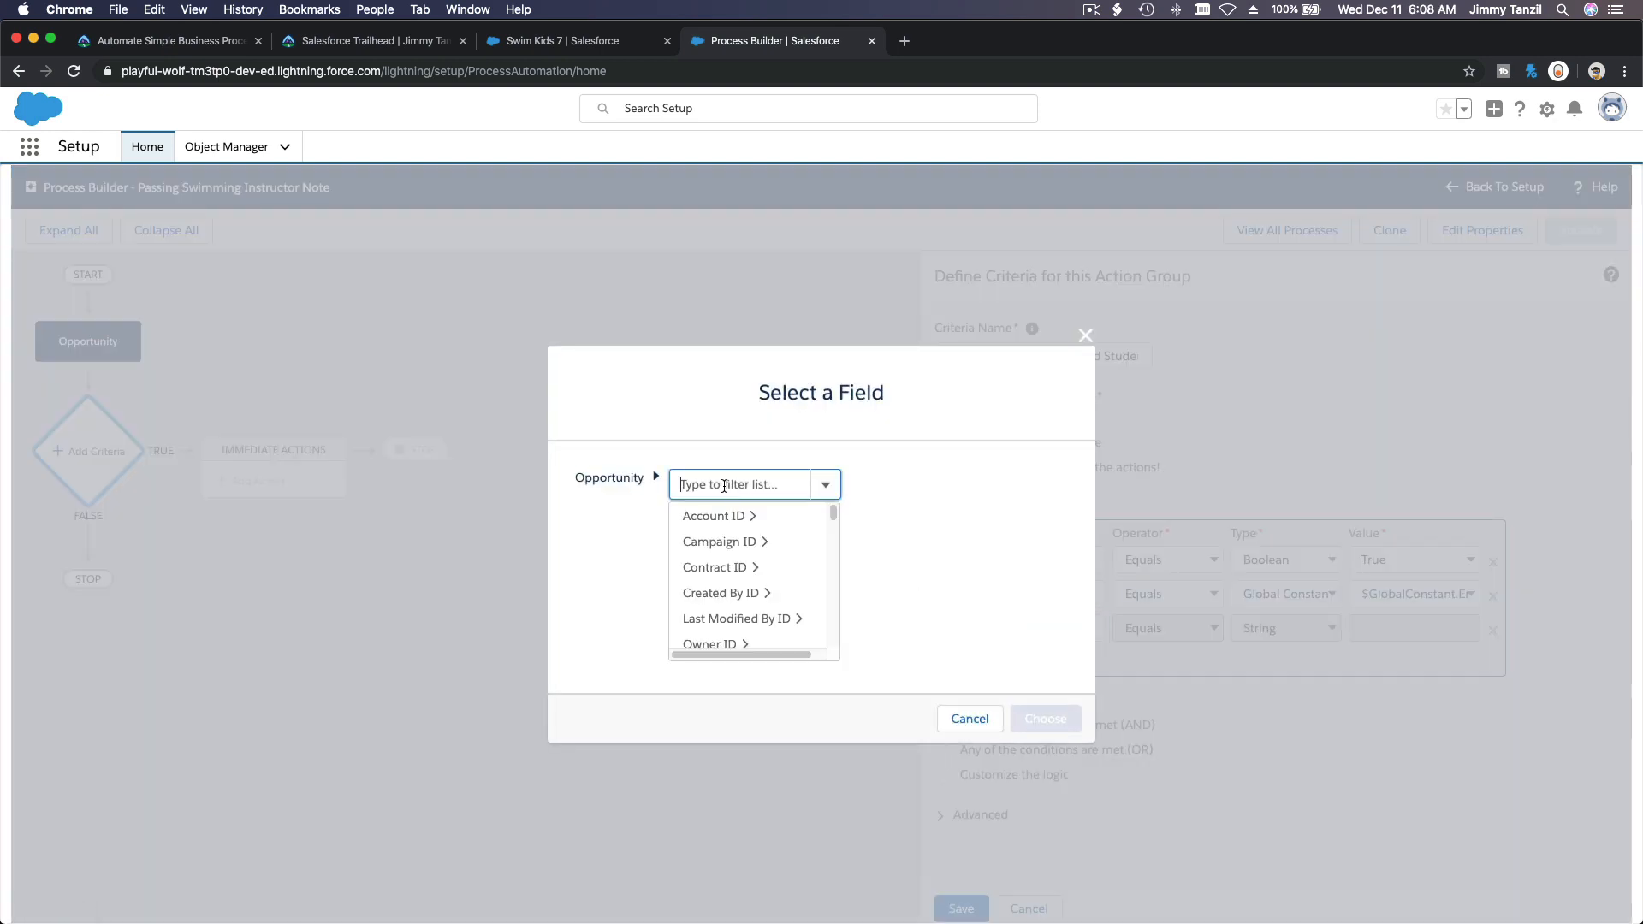
pyautogui.write('Amoun')
pyautogui.click(718, 515)
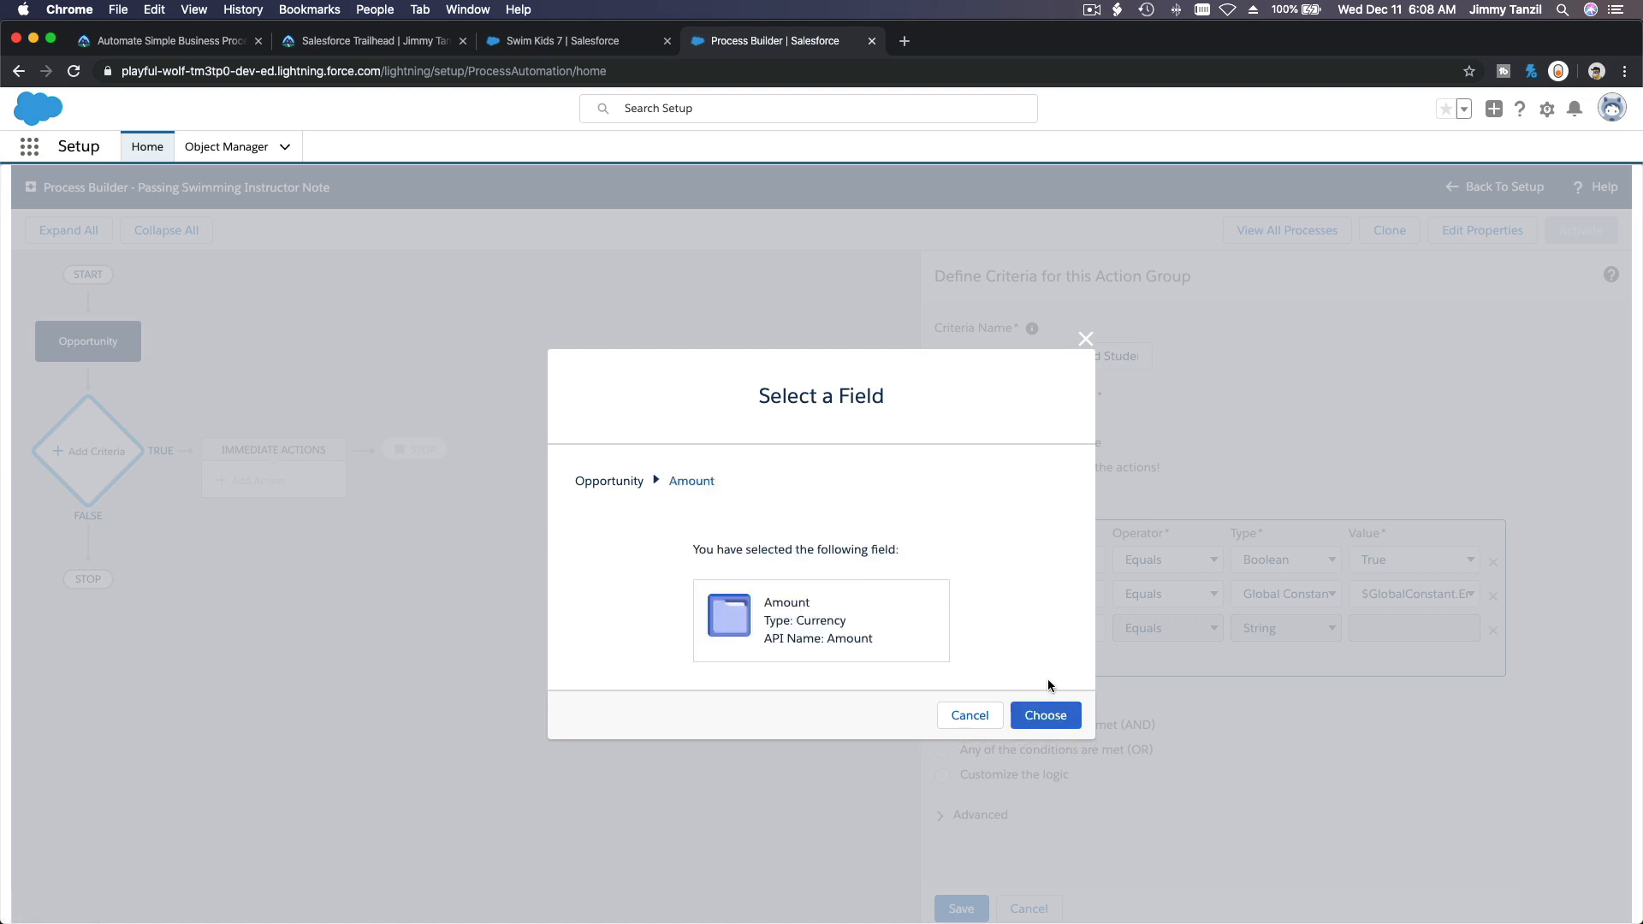
pyautogui.click(1046, 716)
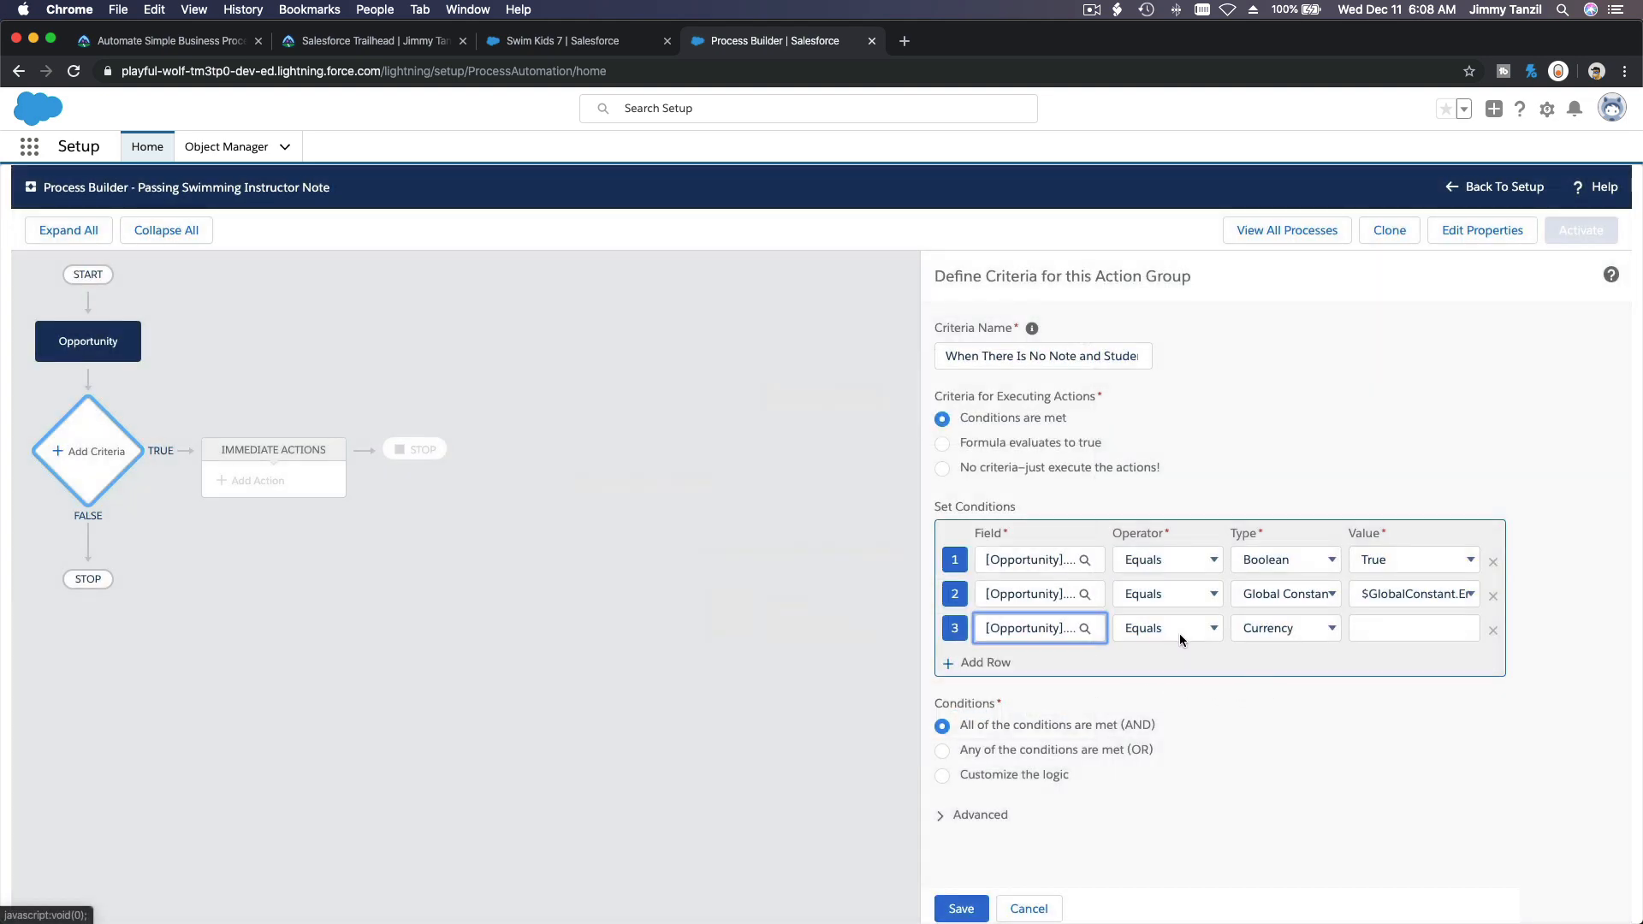
# Compare the operators offered for the Amount and Swimming Instructor Notes conditions, and remove the Amount condition
pyautogui.click(1179, 633)
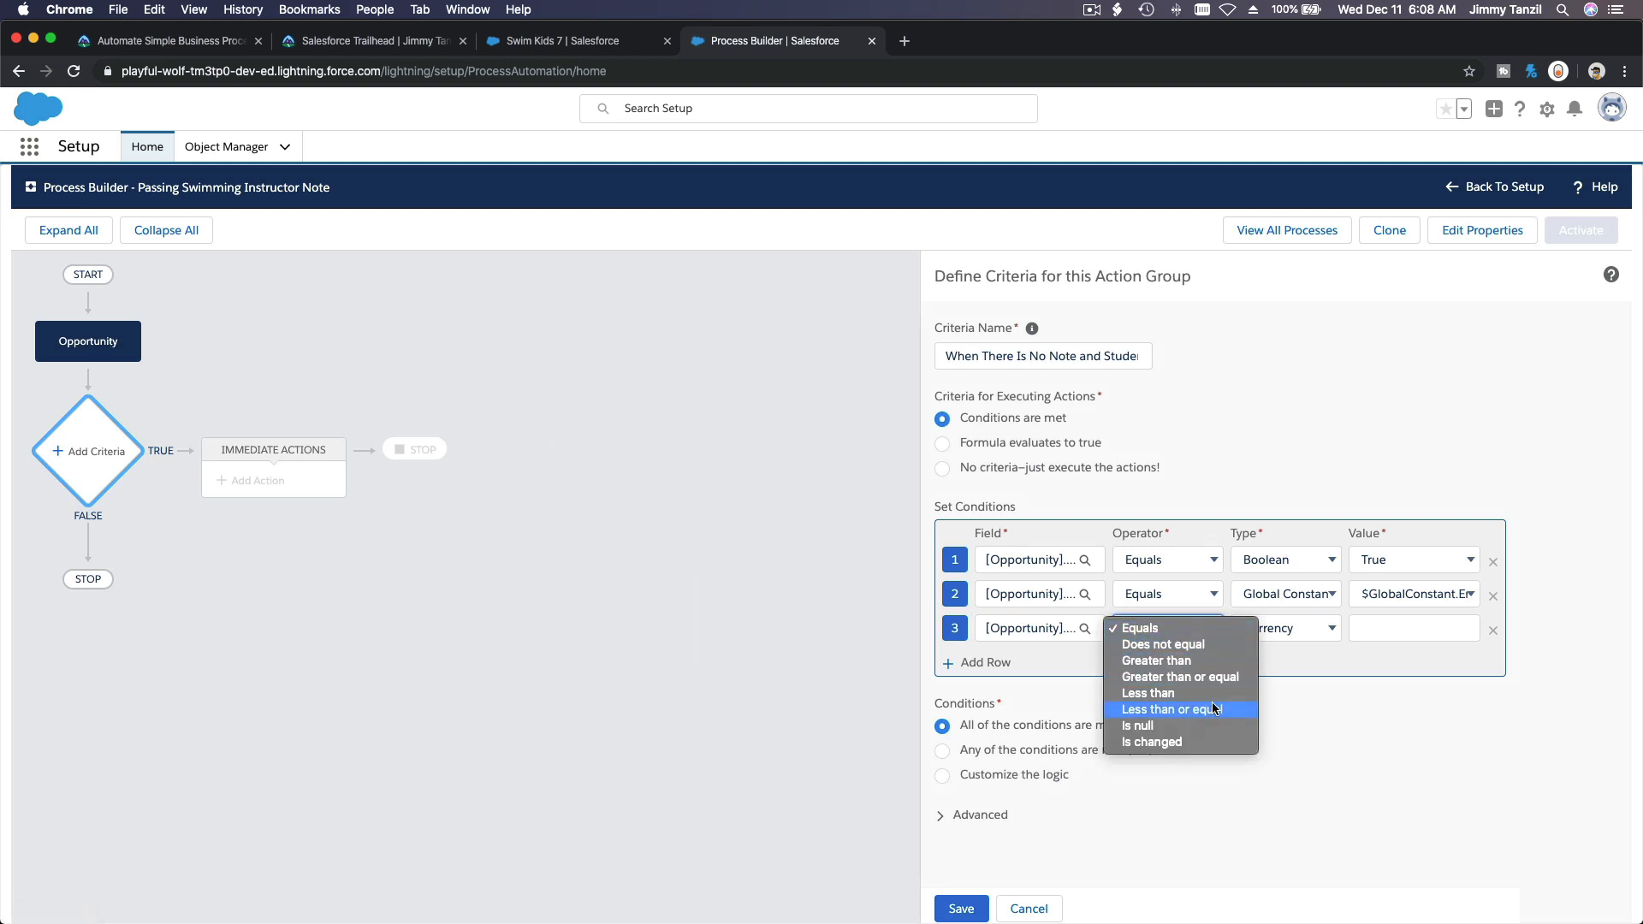
pyautogui.click(1301, 676)
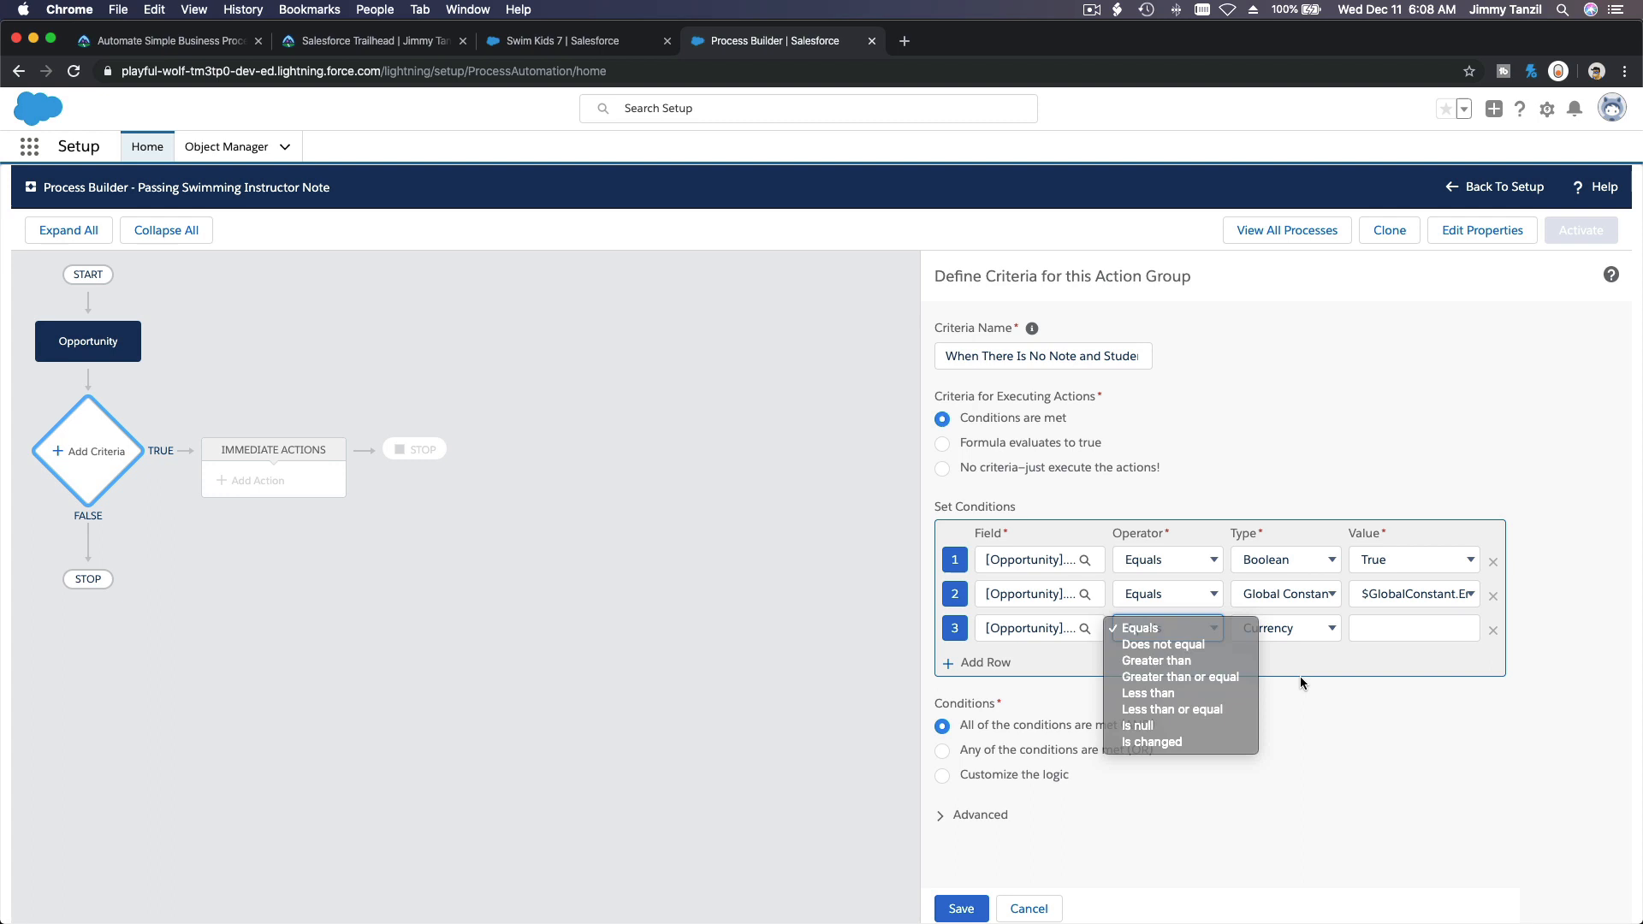
pyautogui.click(1199, 589)
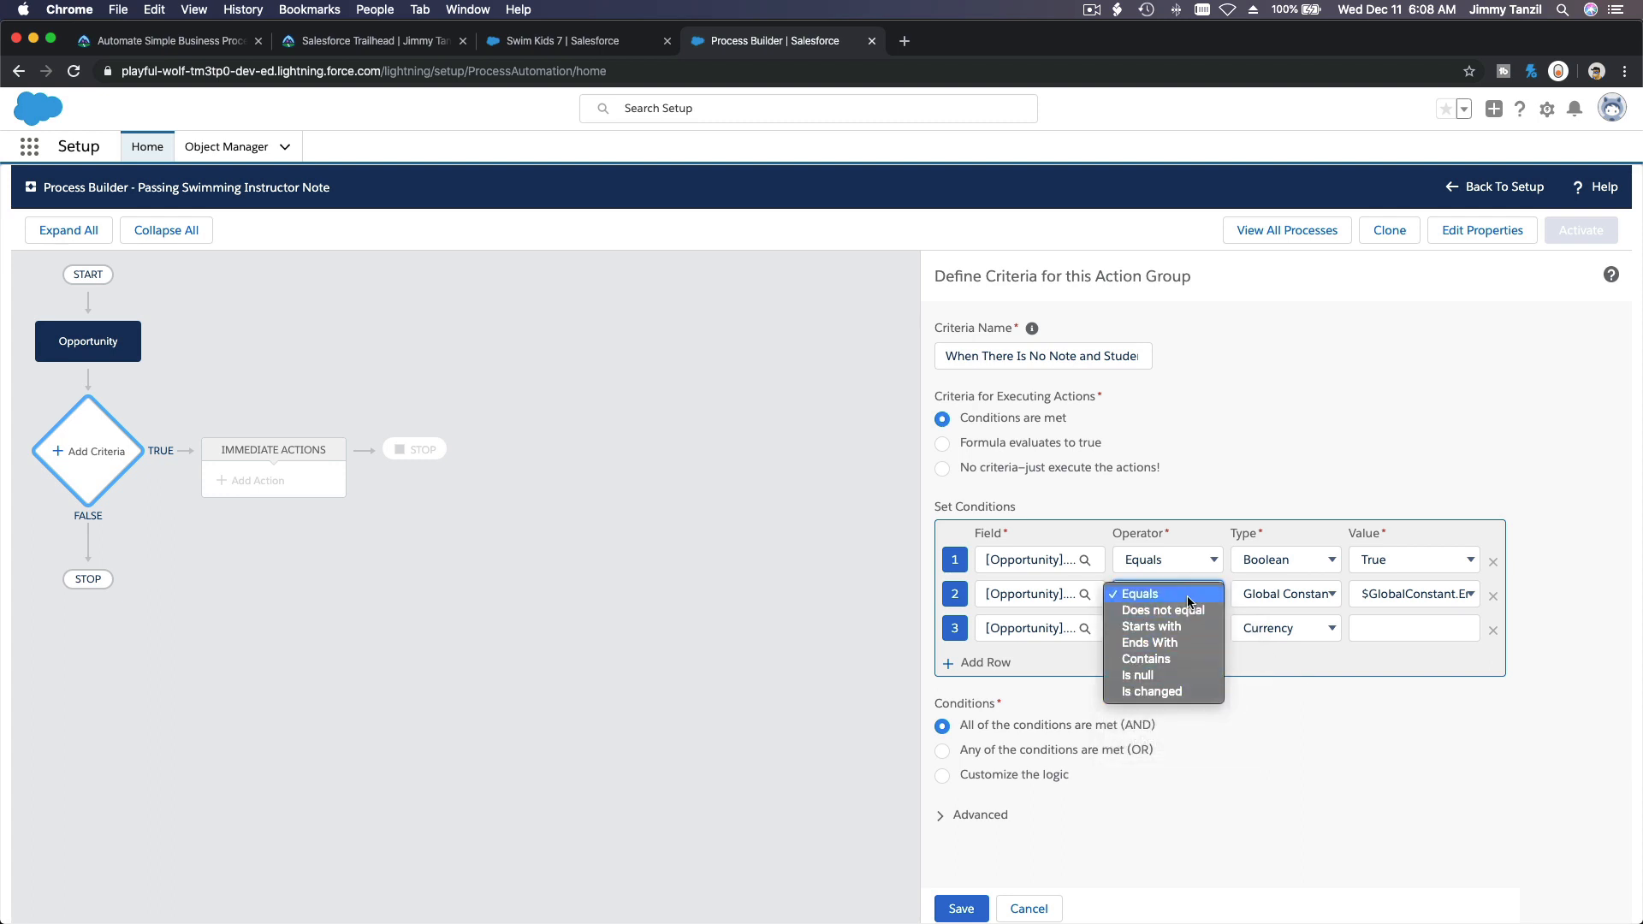
pyautogui.click(1255, 695)
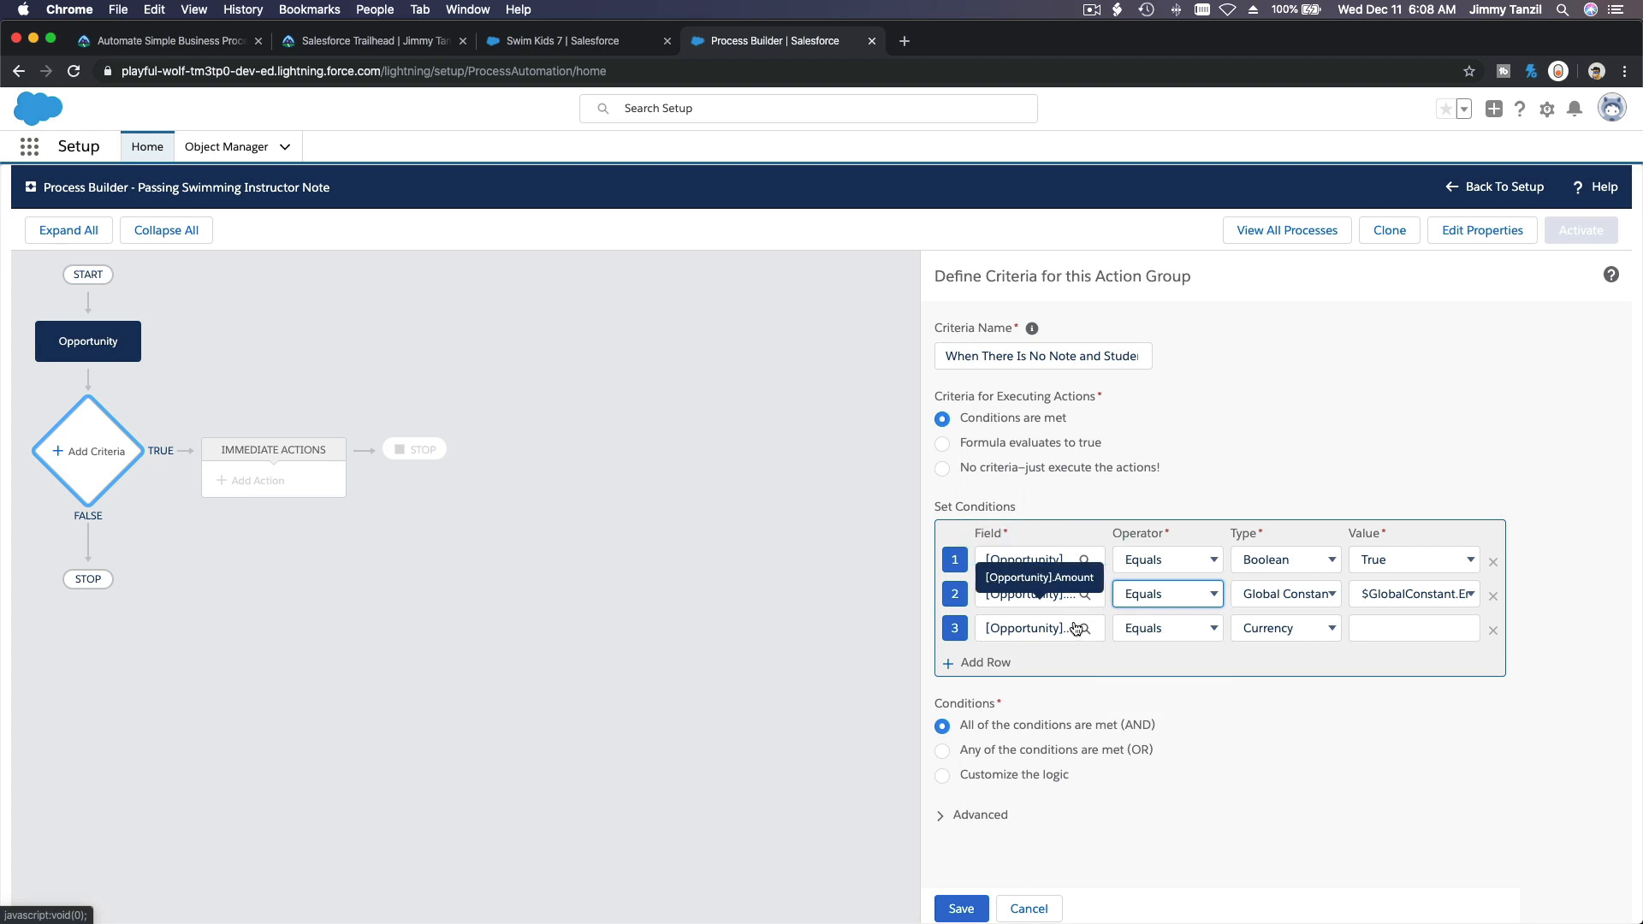
pyautogui.click(1154, 632)
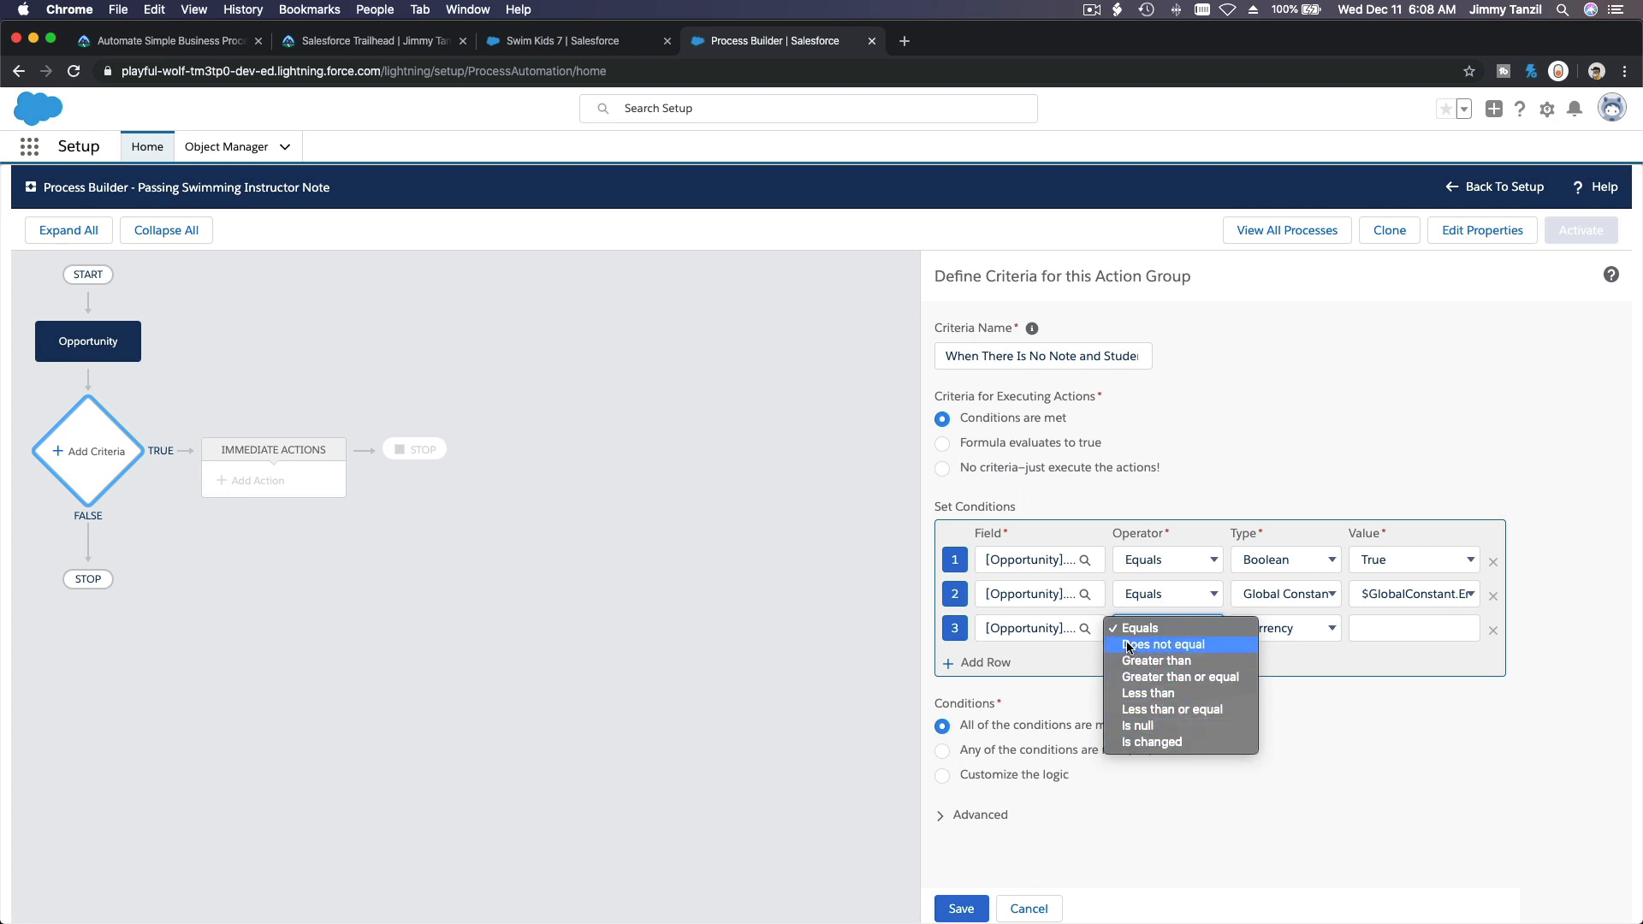
pyautogui.click(1080, 651)
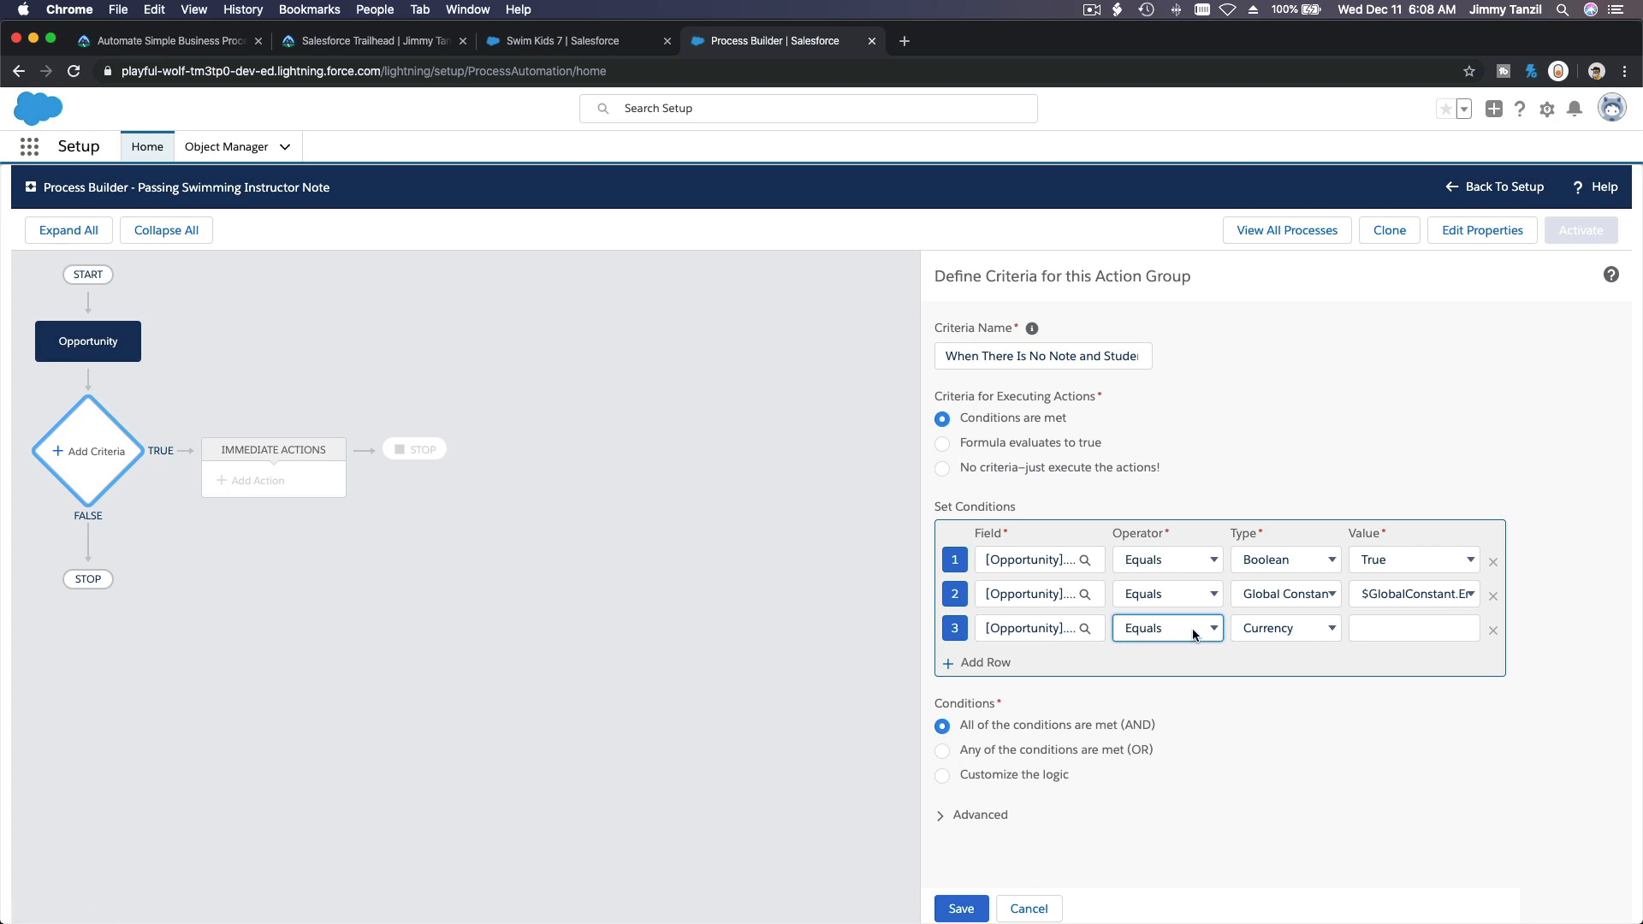
pyautogui.click(1492, 634)
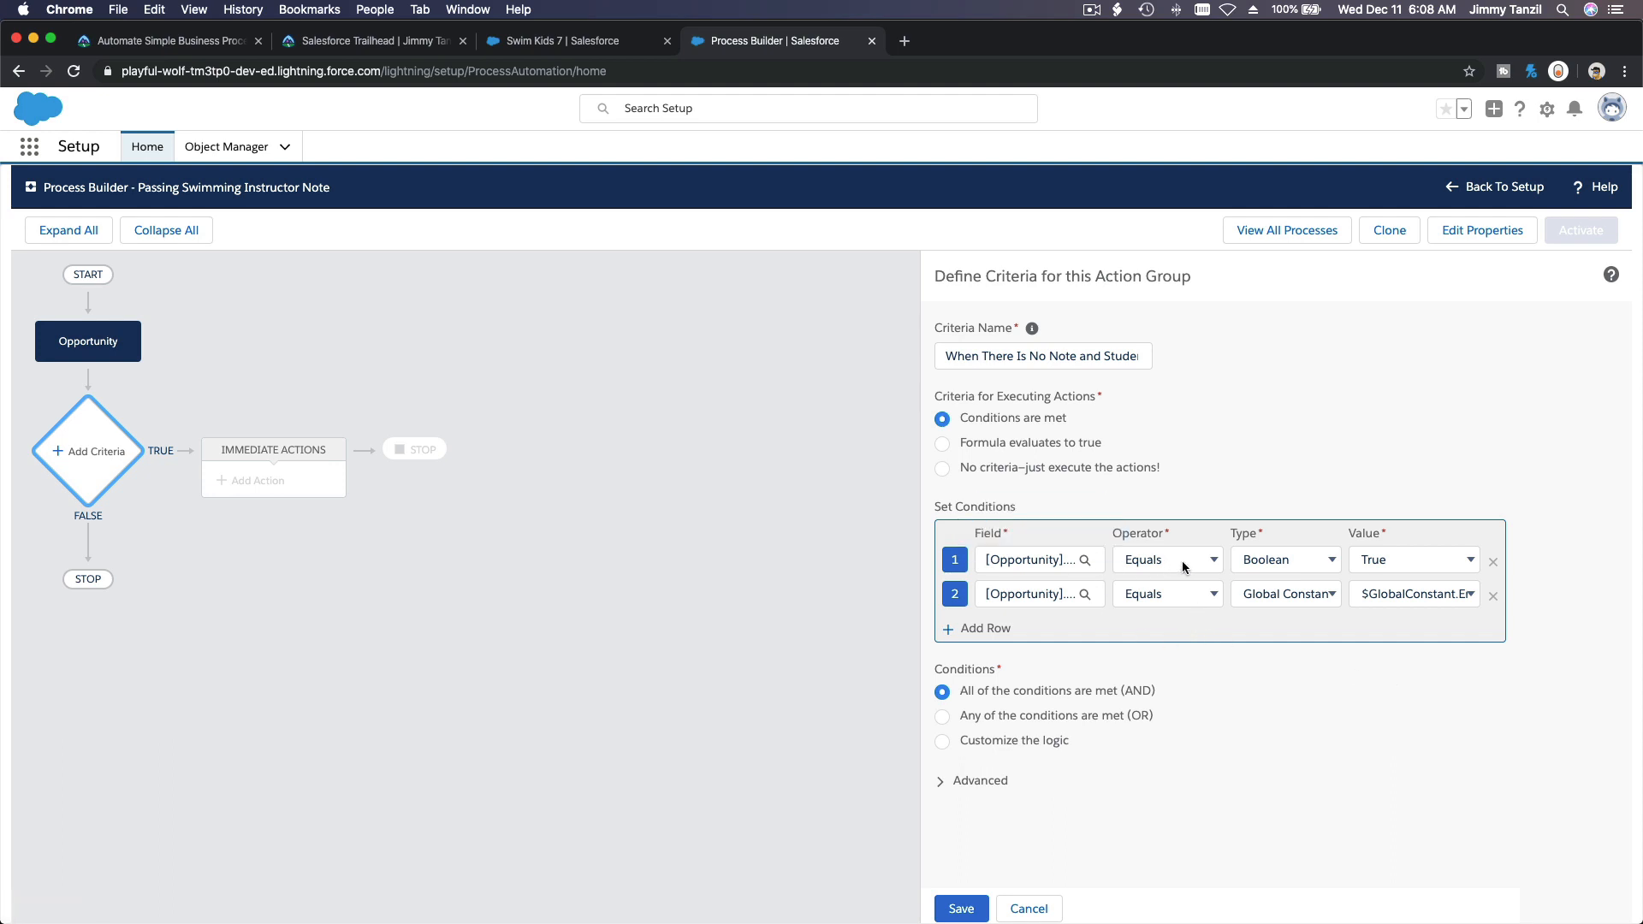
# Switch the first condition's type to Field Reference, browse the opportunity fields available as its value, and cancel the field selection
pyautogui.click(1300, 558)
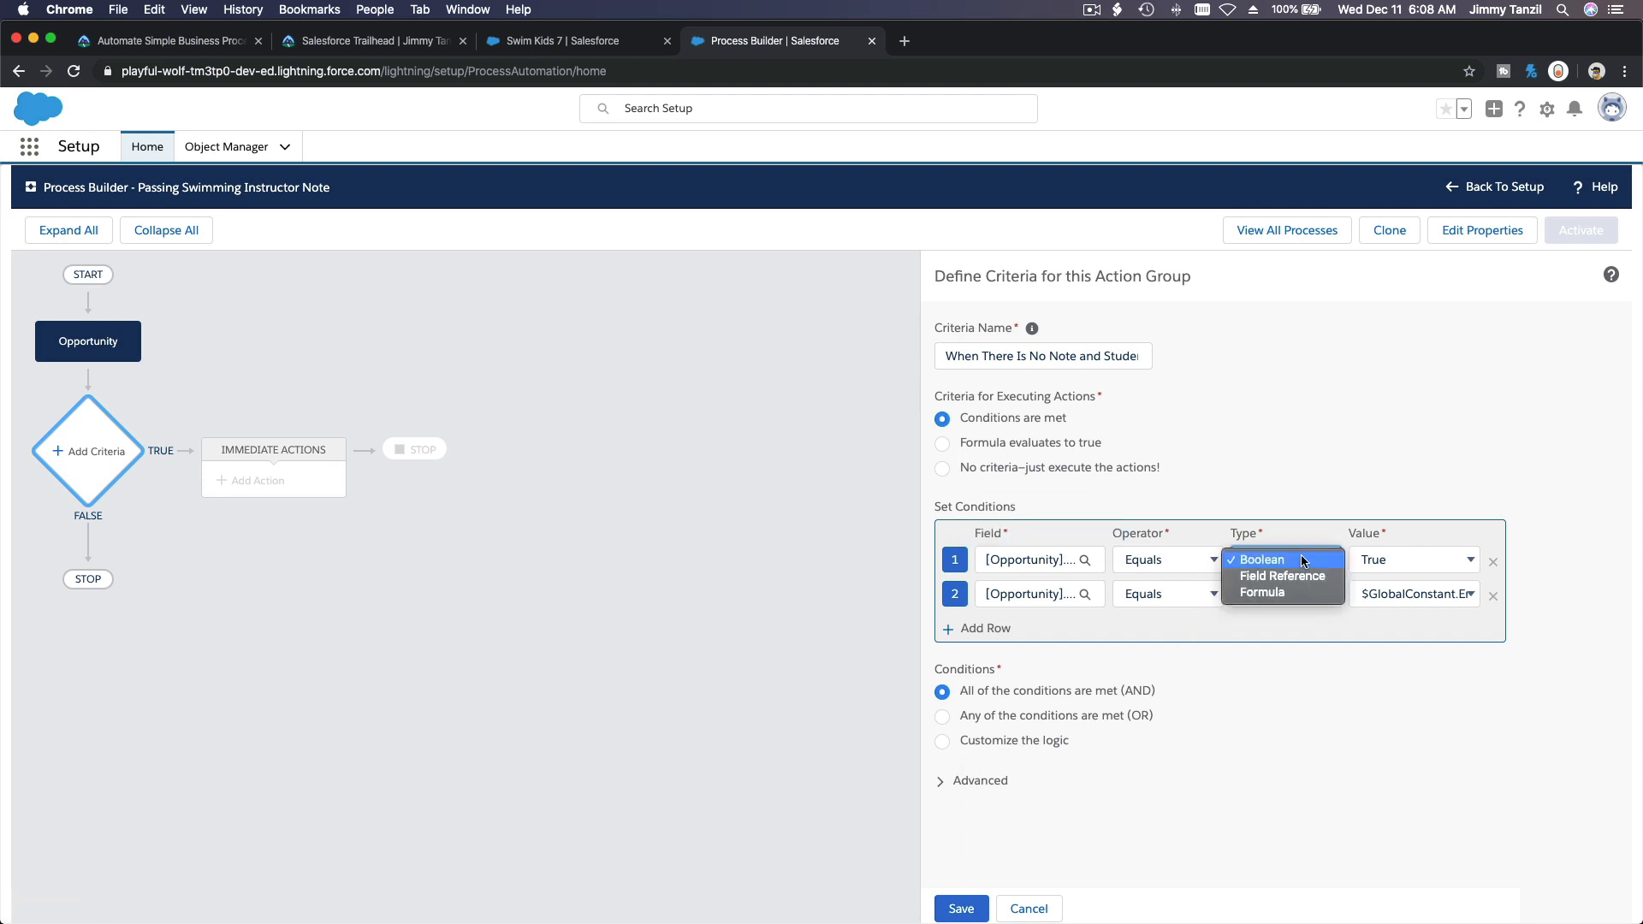
pyautogui.click(1301, 558)
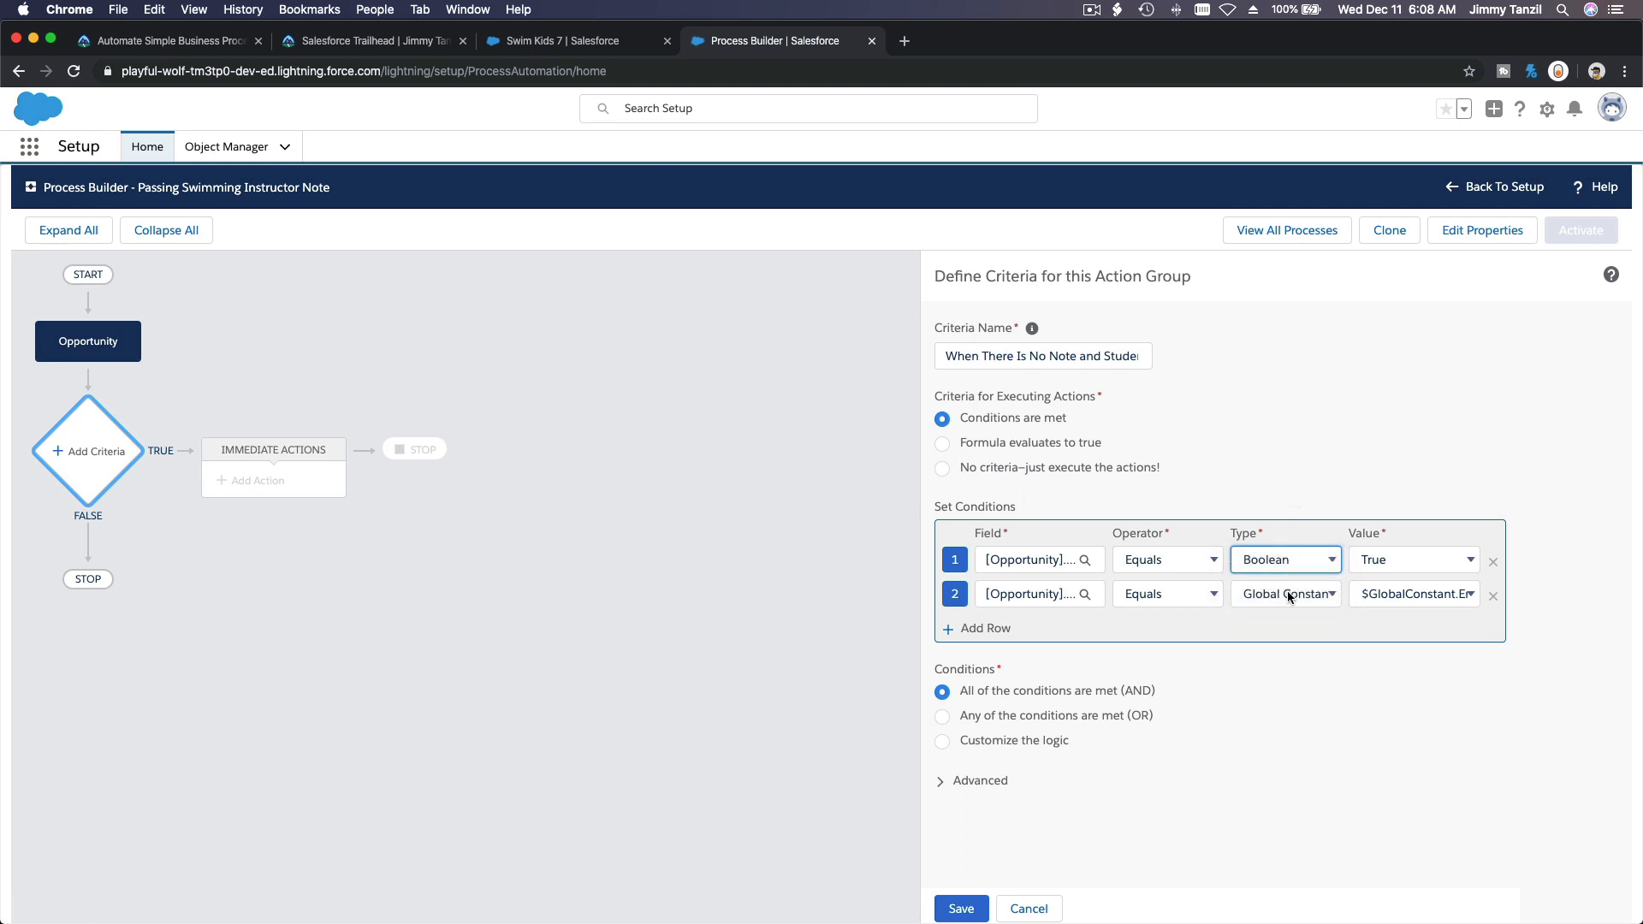
pyautogui.click(1287, 563)
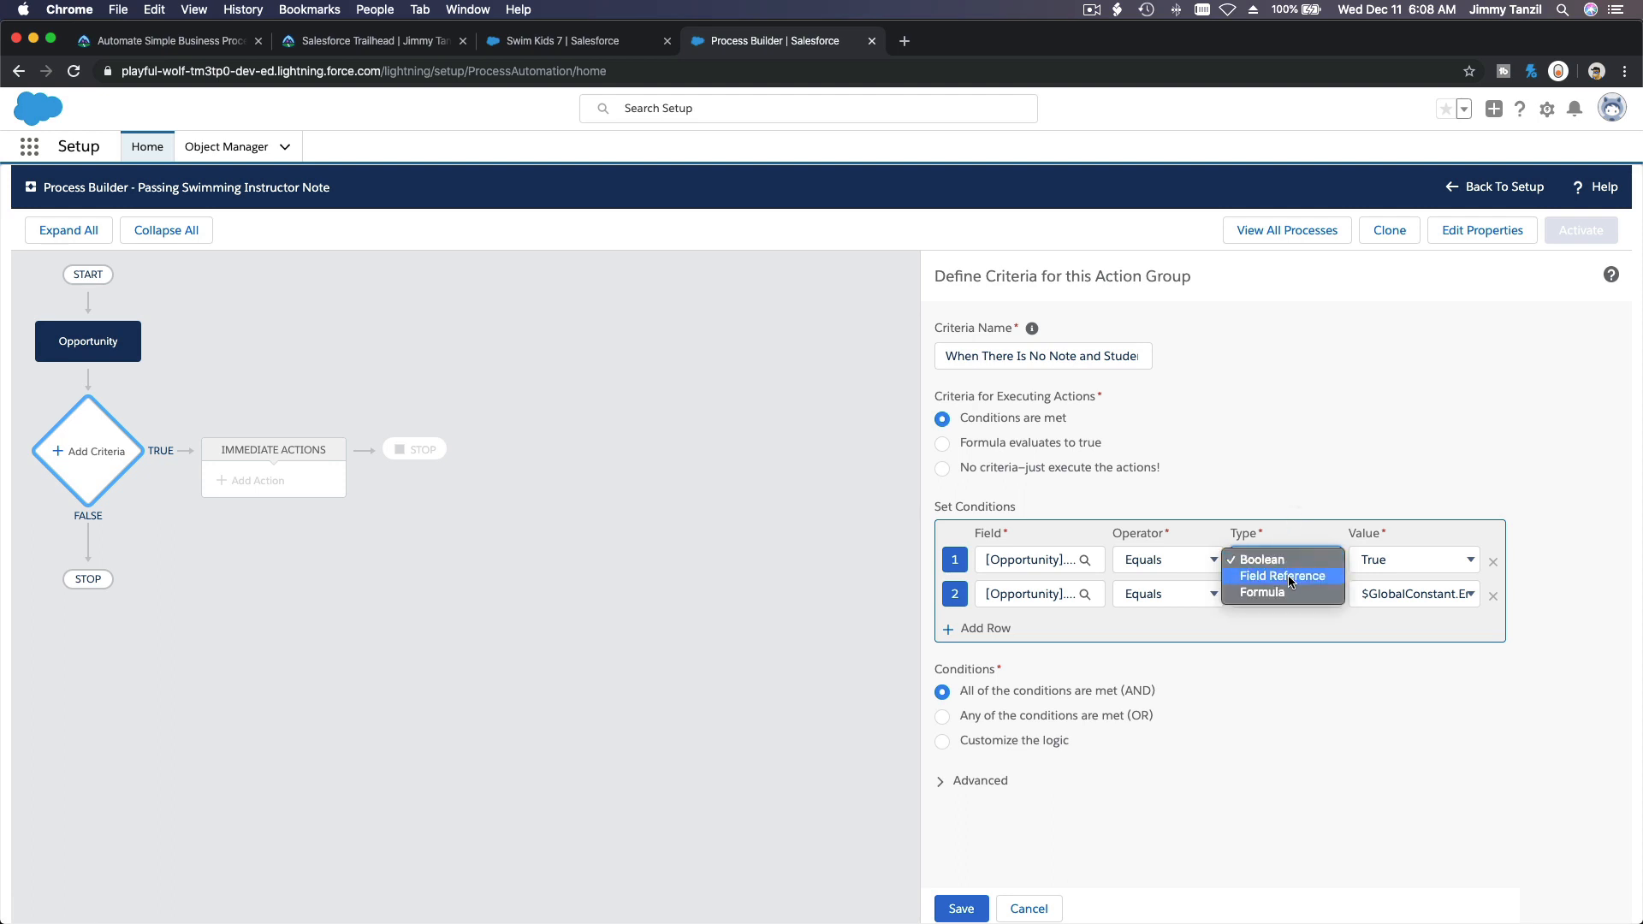
pyautogui.click(1290, 578)
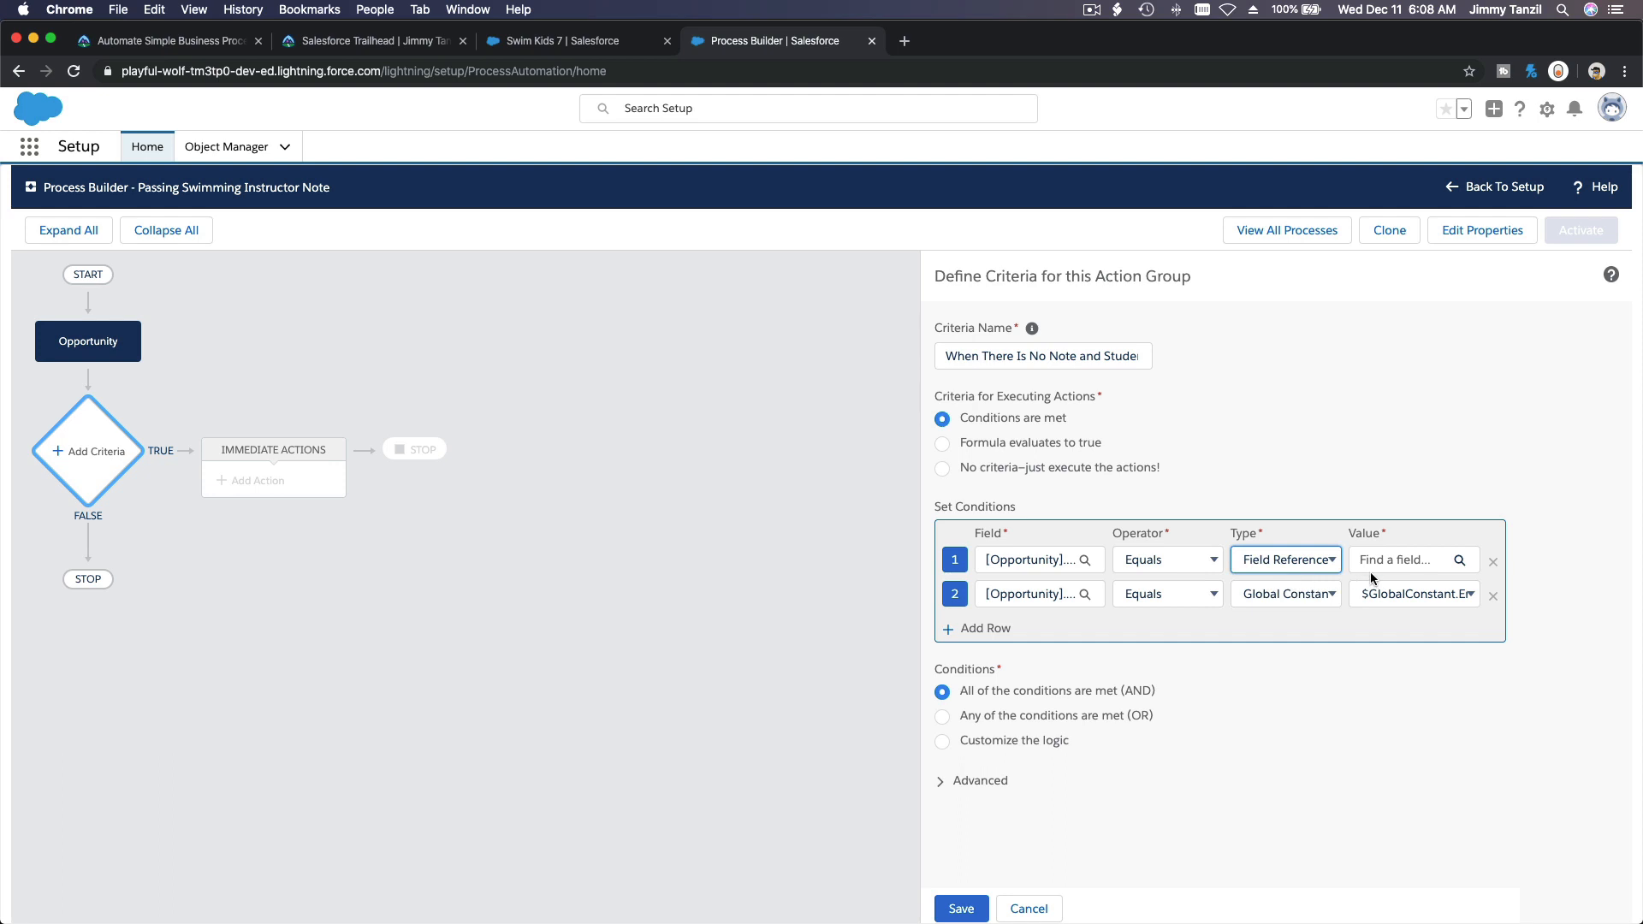
pyautogui.click(1383, 558)
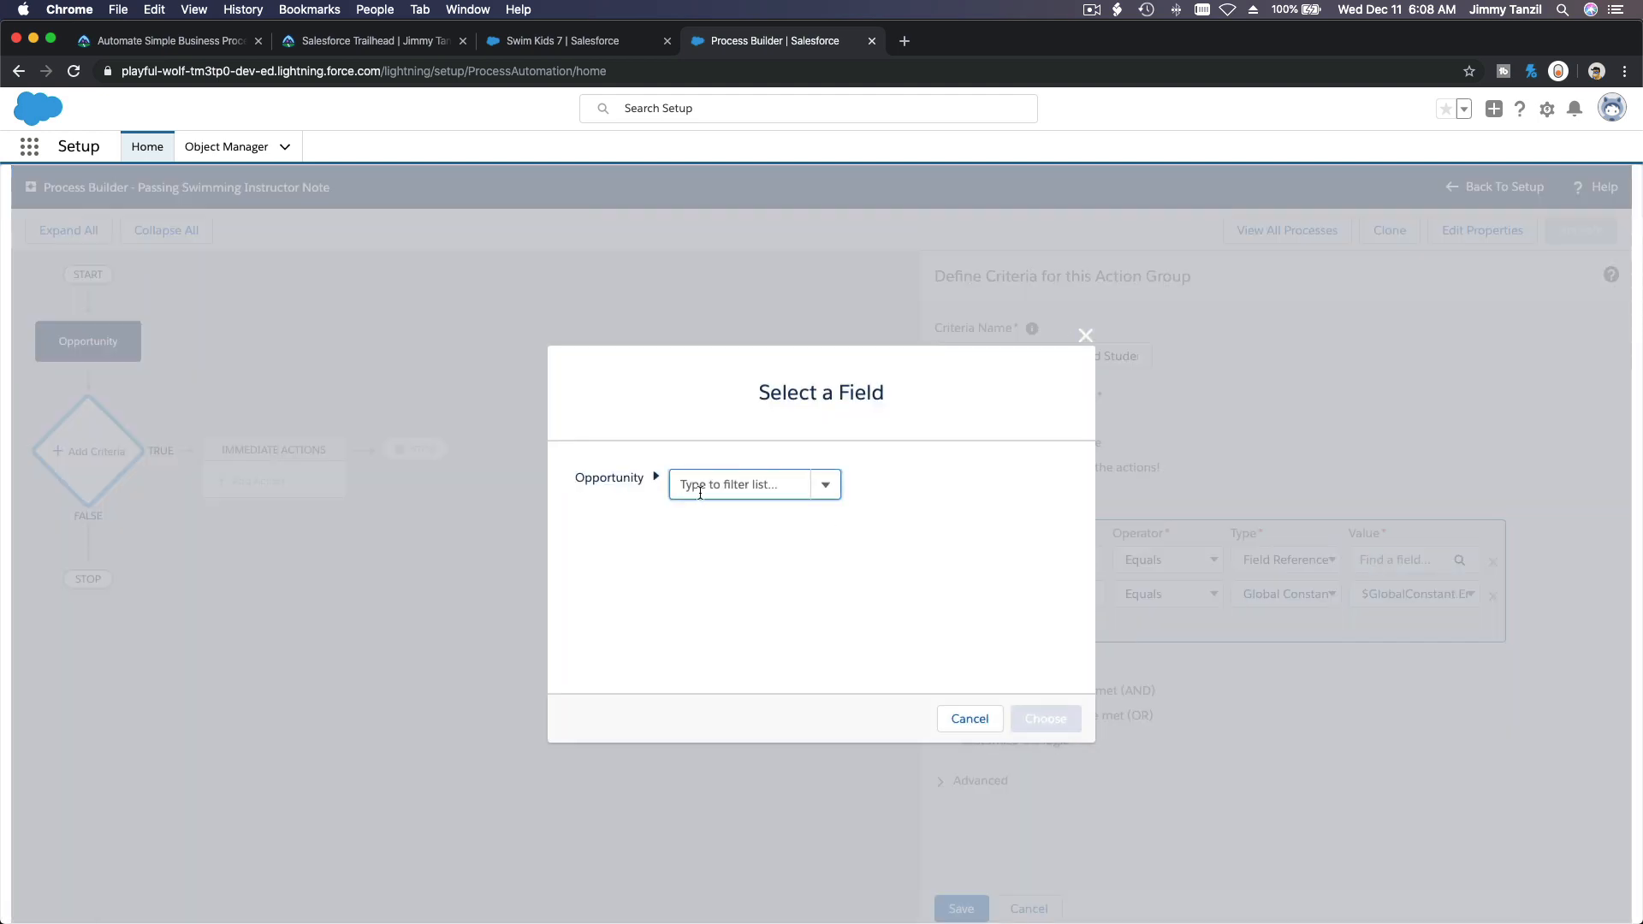
pyautogui.click(700, 485)
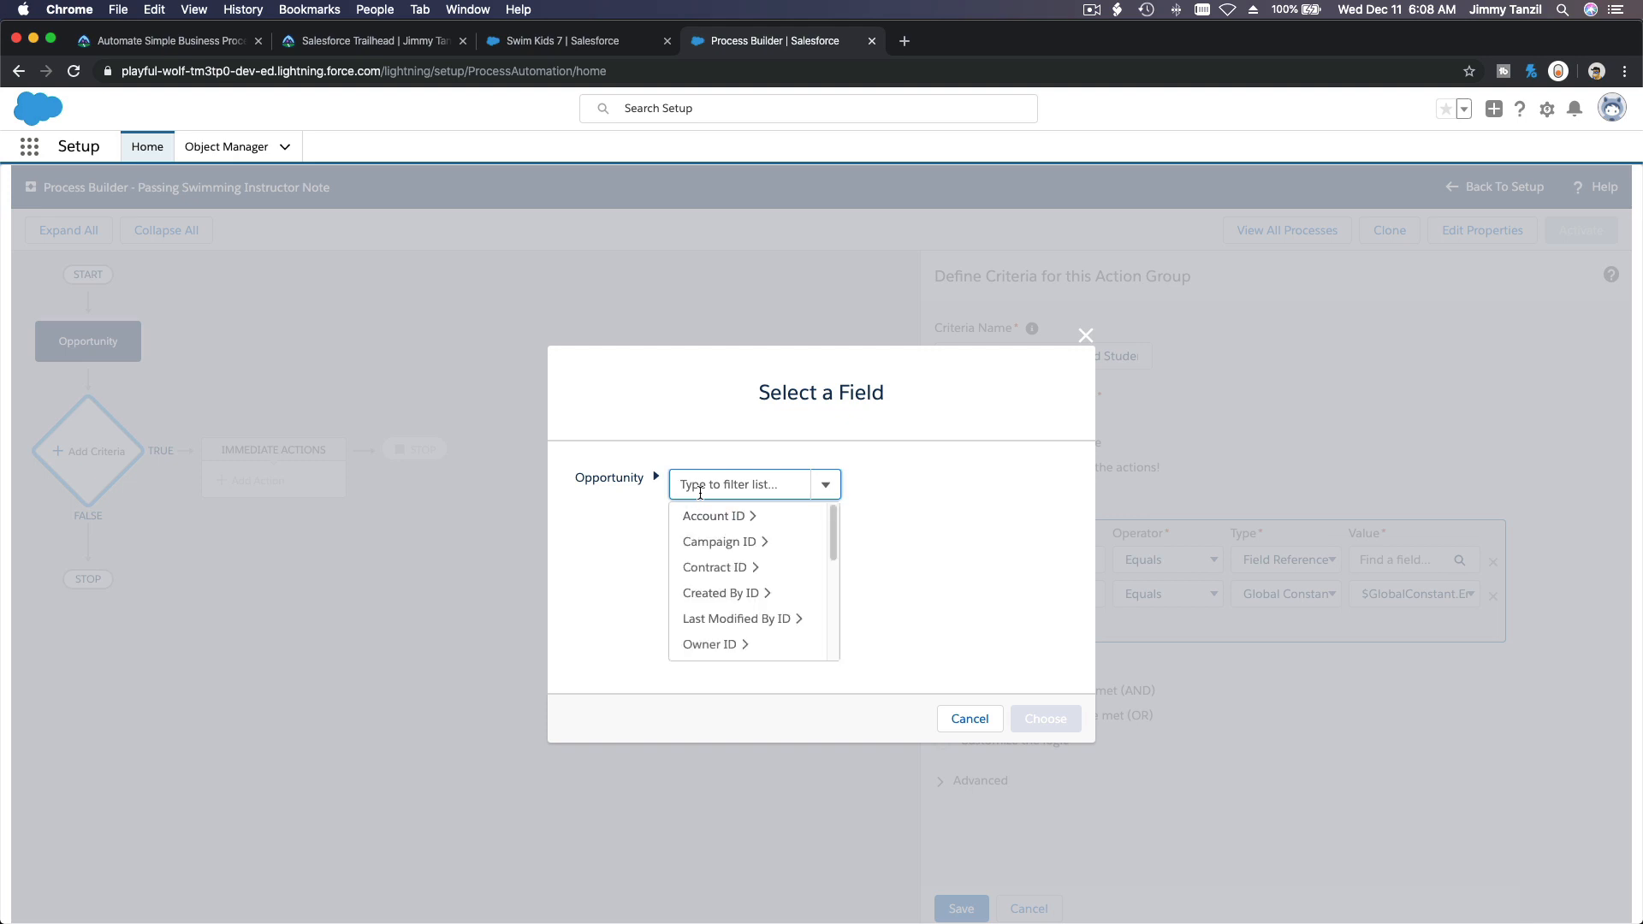
pyautogui.click(865, 485)
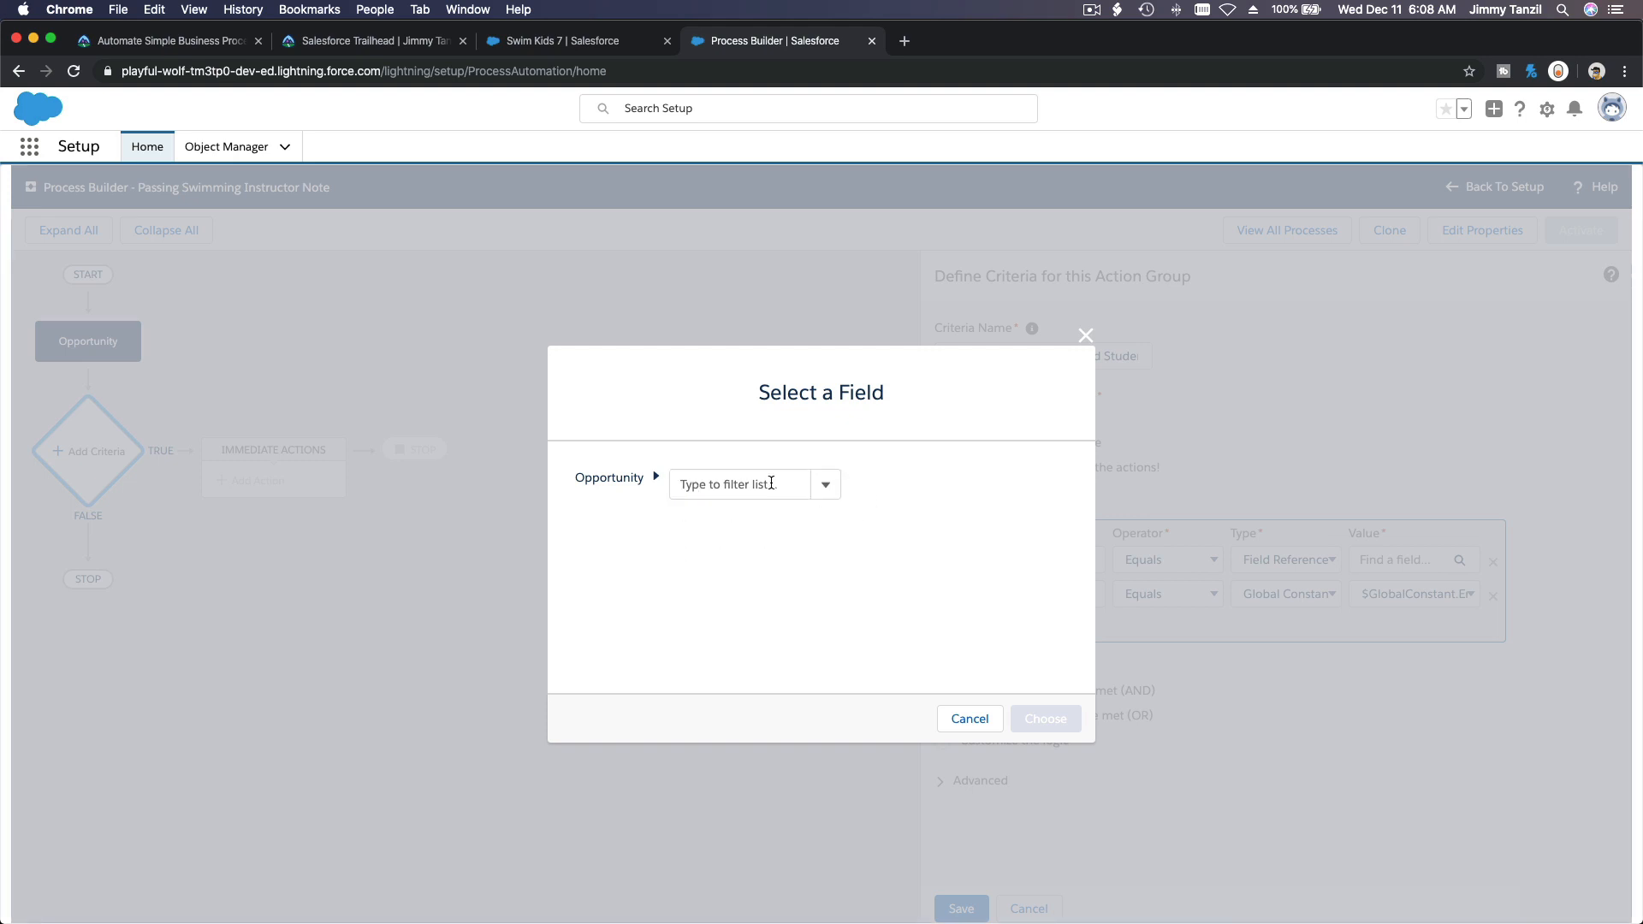
pyautogui.click(972, 719)
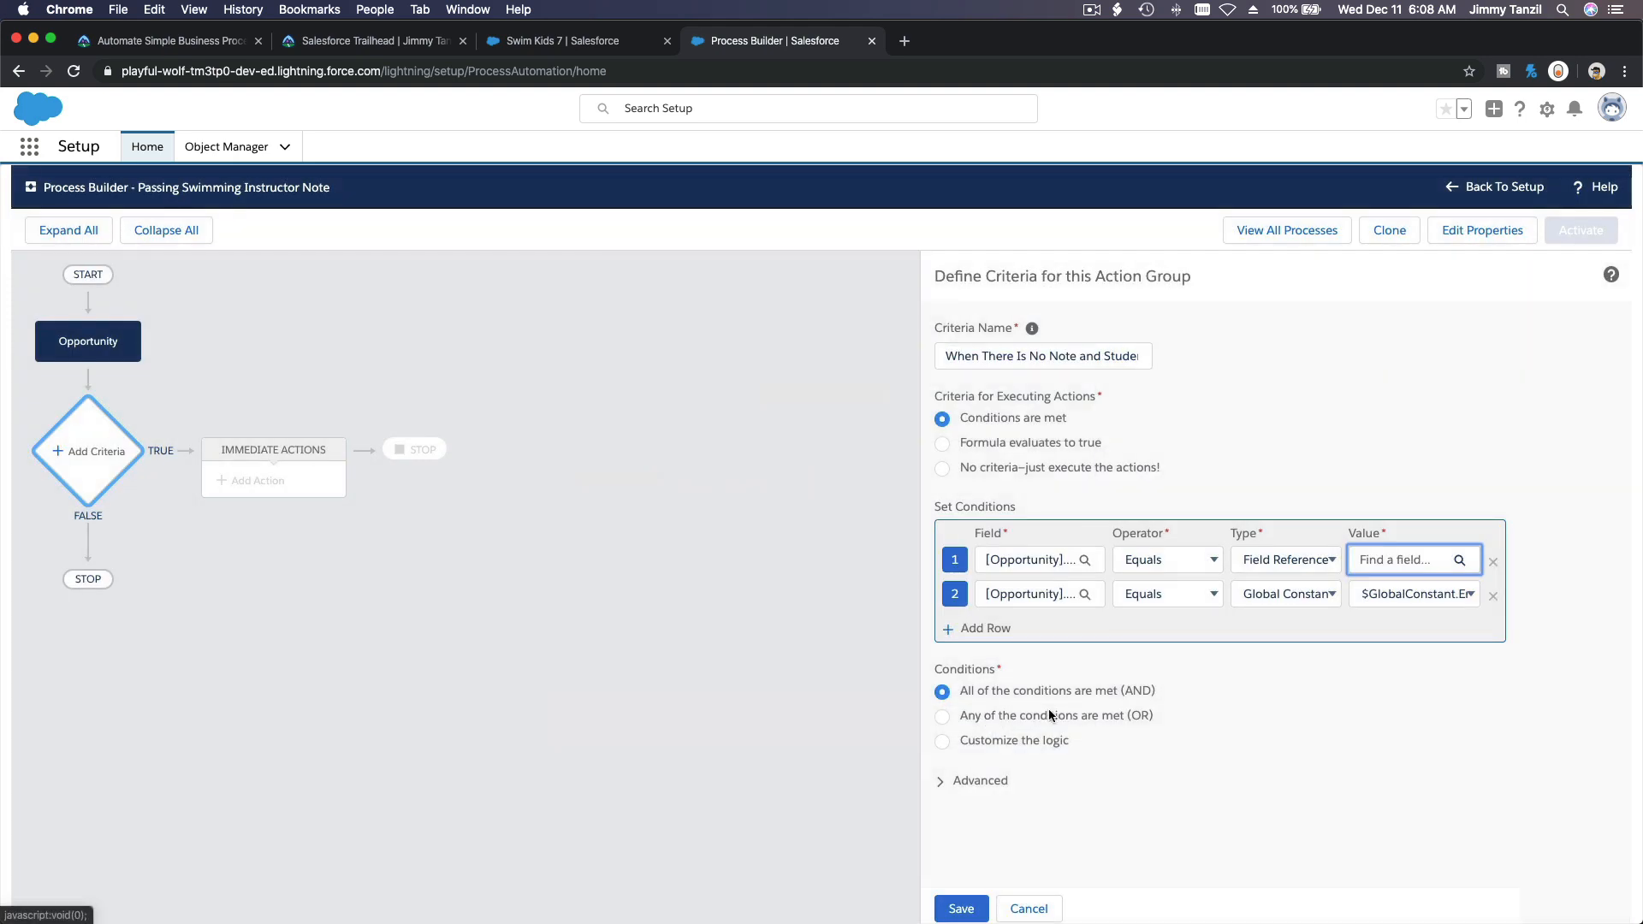
# Set the first condition's type back to Boolean and its value to True
pyautogui.click(1304, 560)
pyautogui.click(1301, 547)
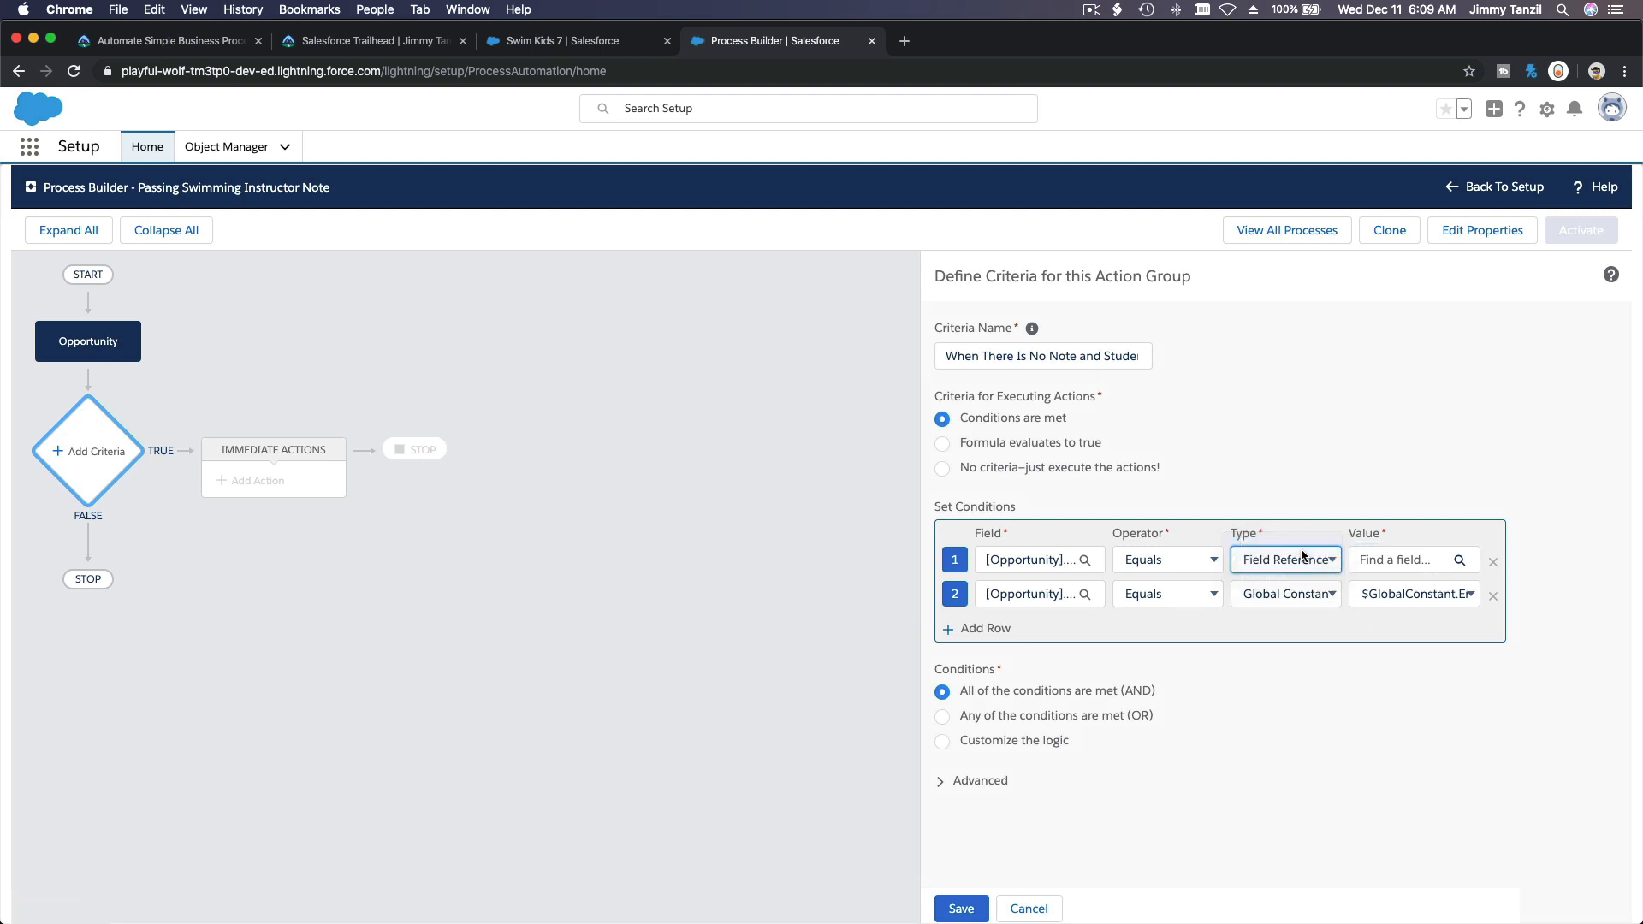
pyautogui.click(1398, 561)
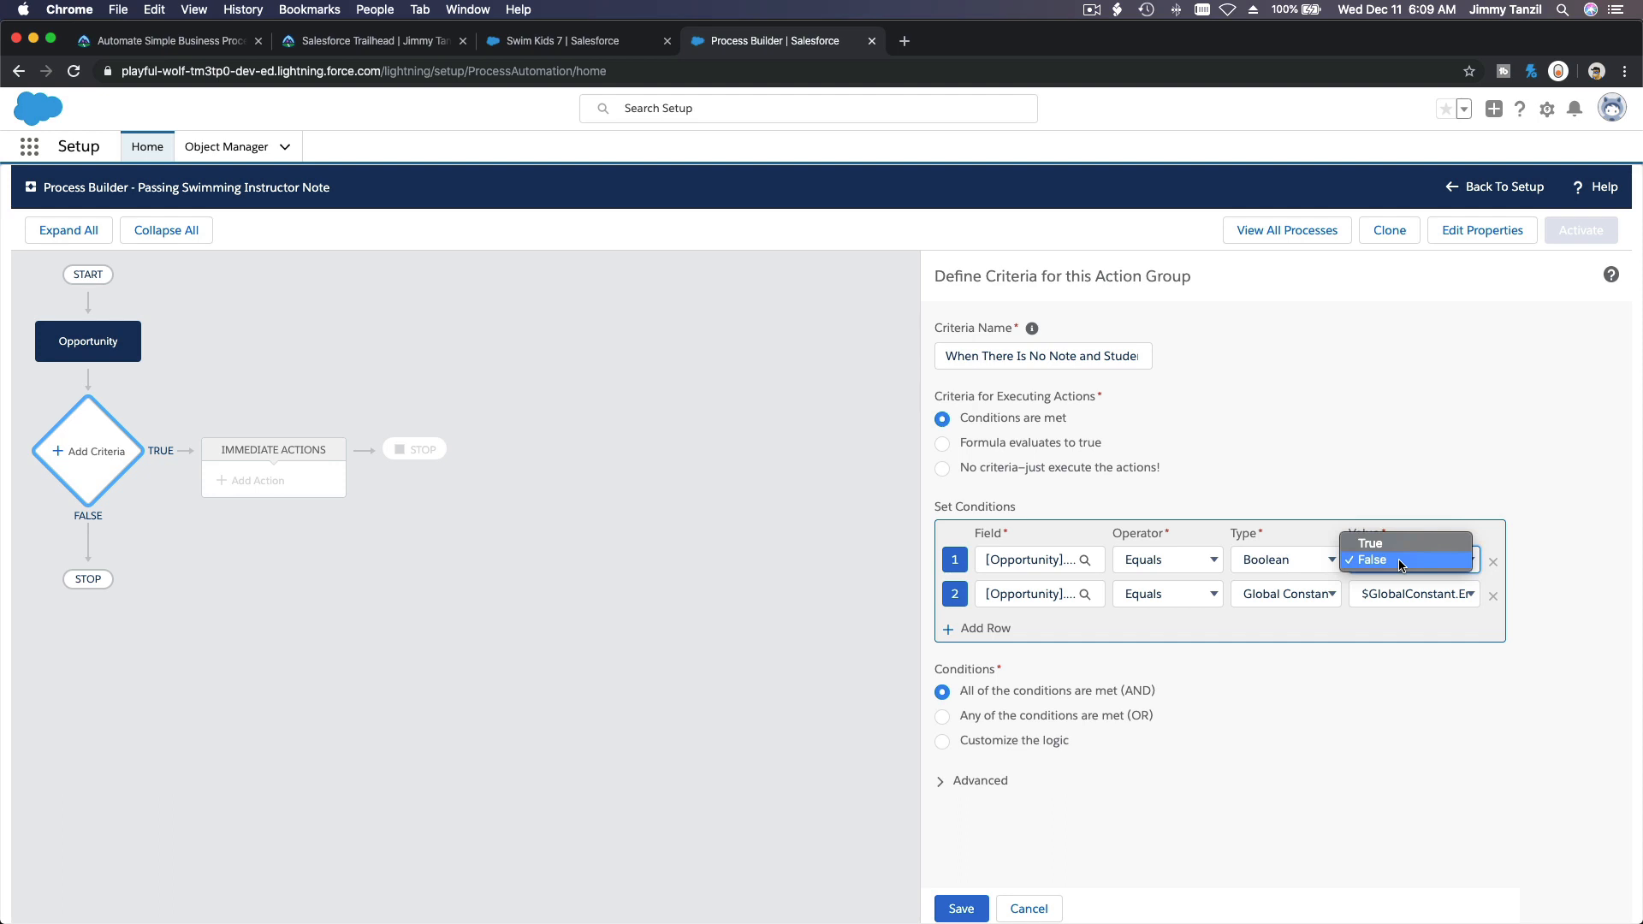
pyautogui.click(1394, 546)
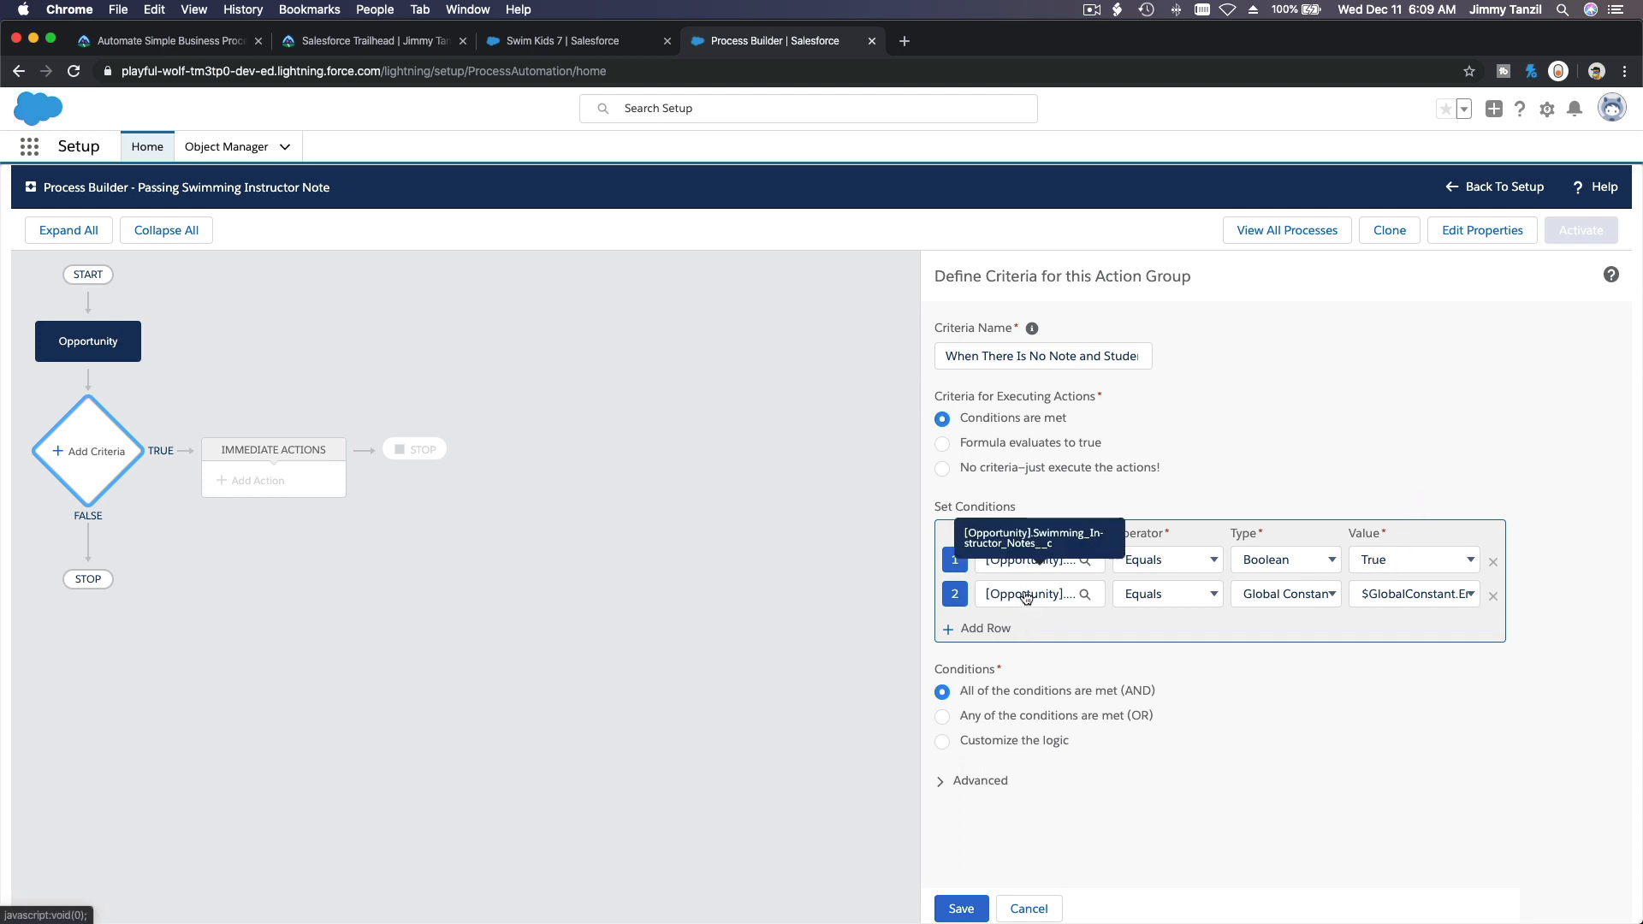
# Review the second condition's global constant options, and try the OR condition logic before returning to All of the conditions are met (AND)
pyautogui.click(1402, 595)
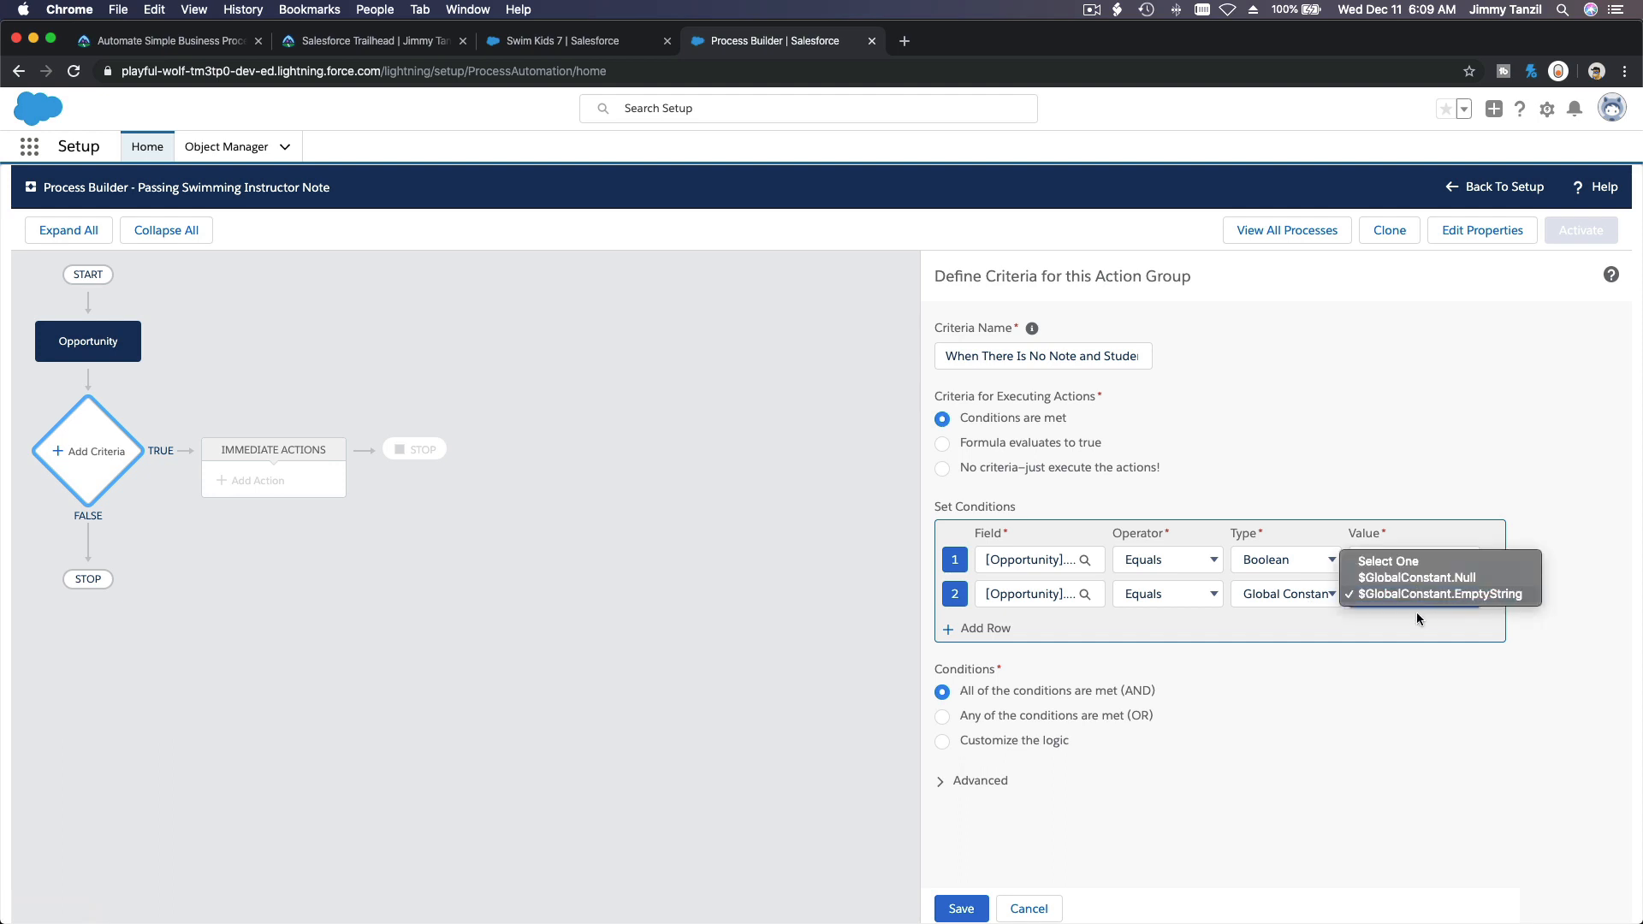
pyautogui.click(1416, 598)
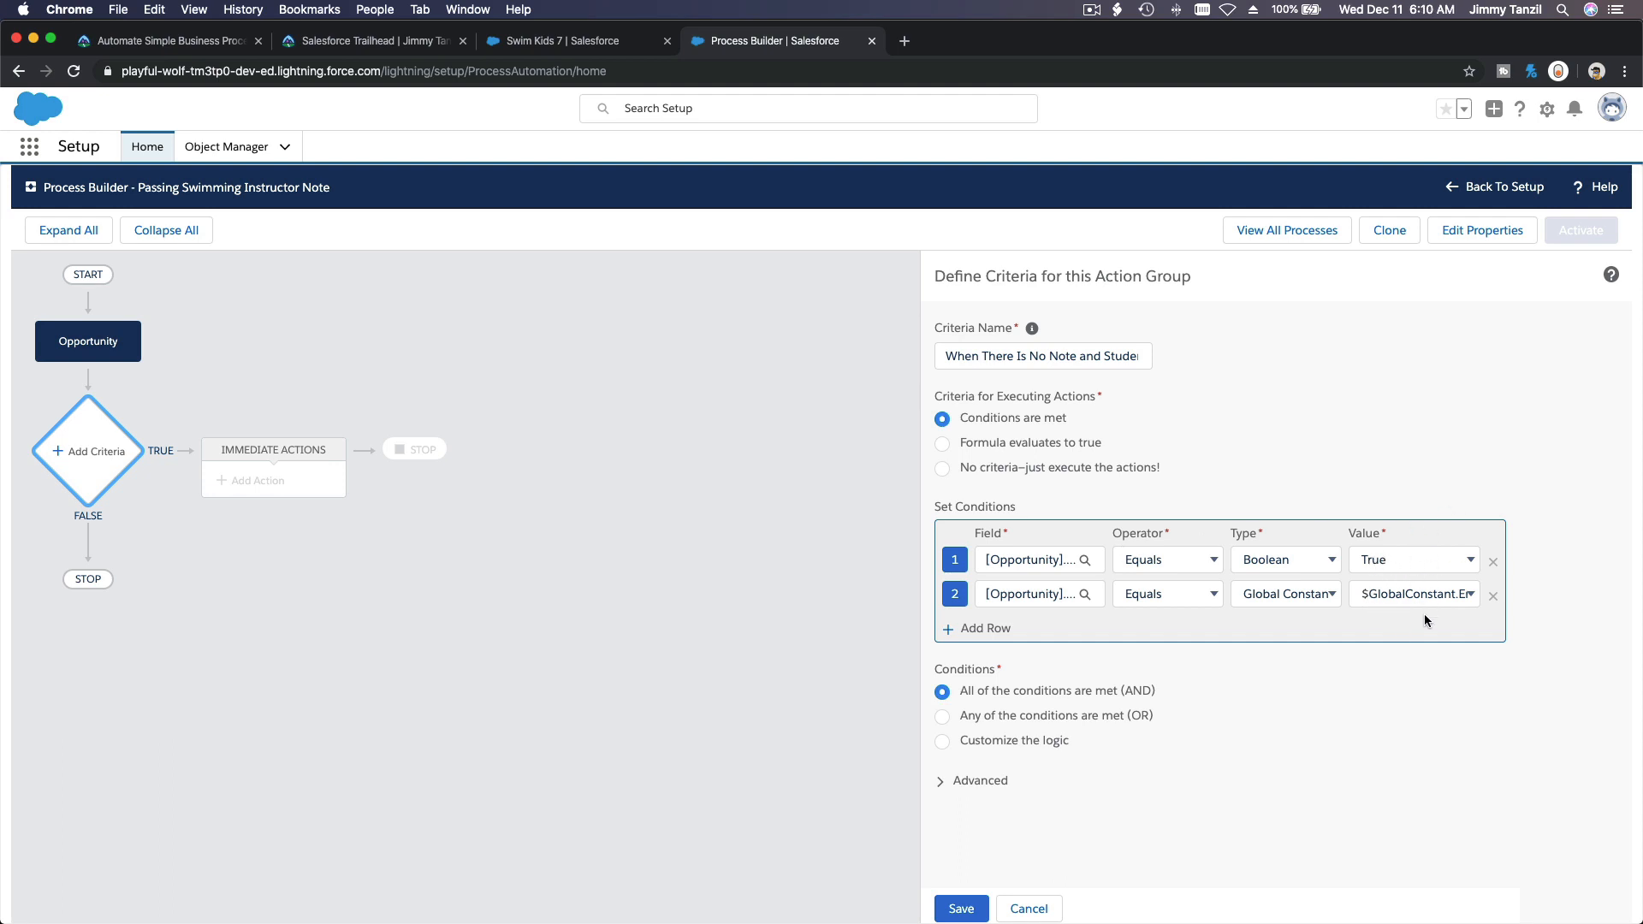
pyautogui.click(1113, 713)
pyautogui.click(1142, 691)
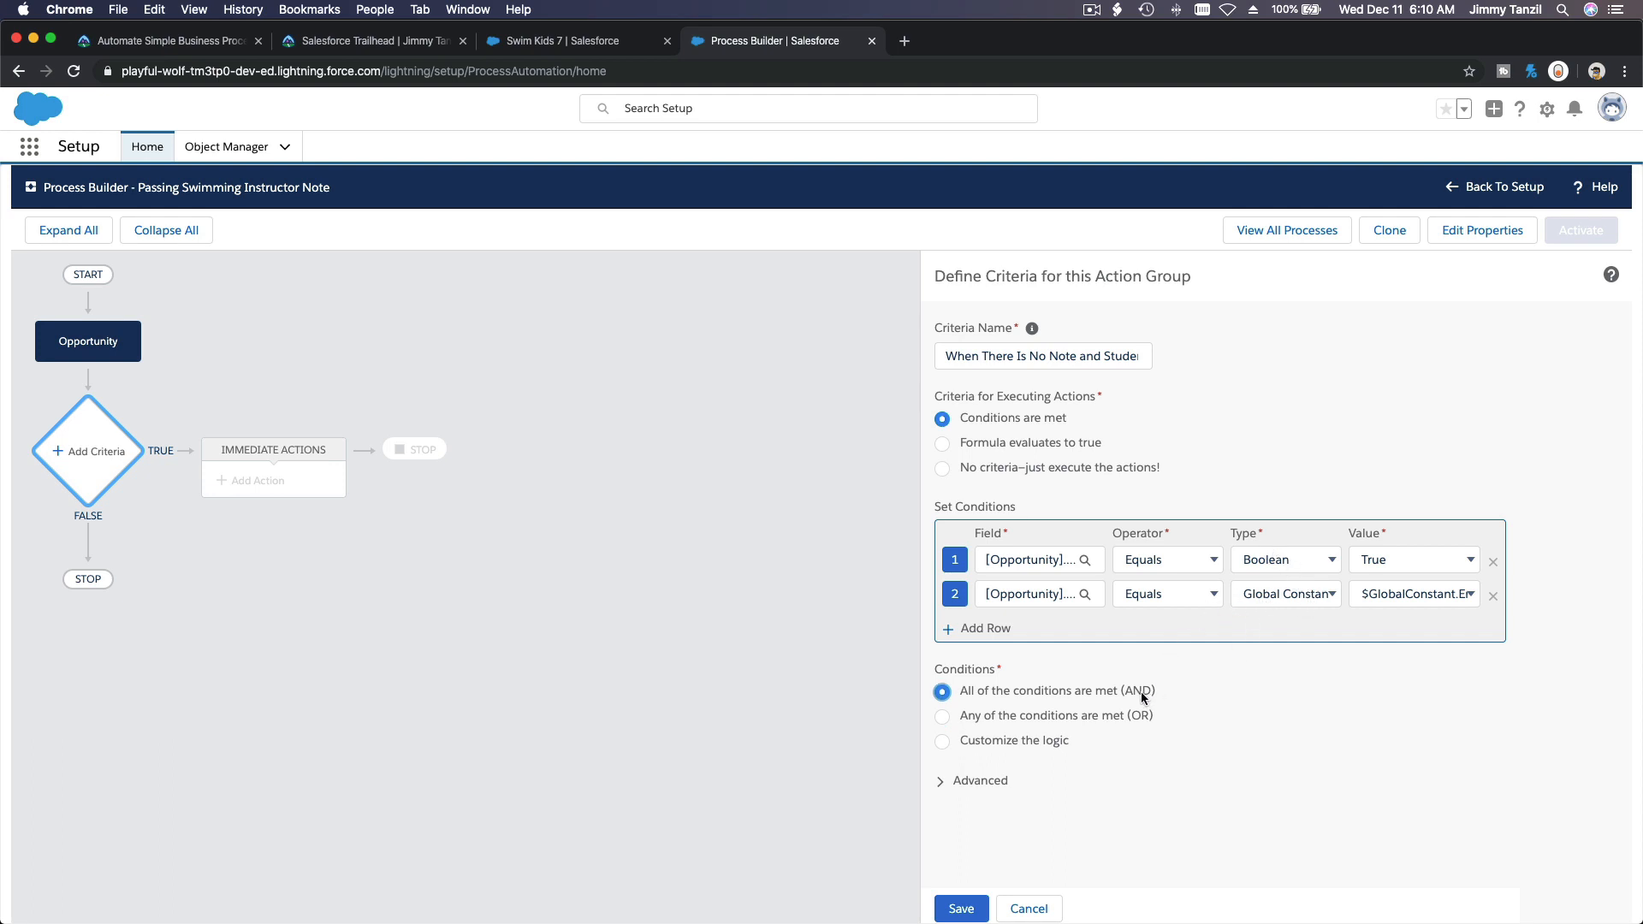
# Try custom condition logic with the sample expression 1 AND (2 OR 3 OR 4), and reselect All of the conditions are met (AND)
pyautogui.click(1056, 743)
pyautogui.click(1061, 809)
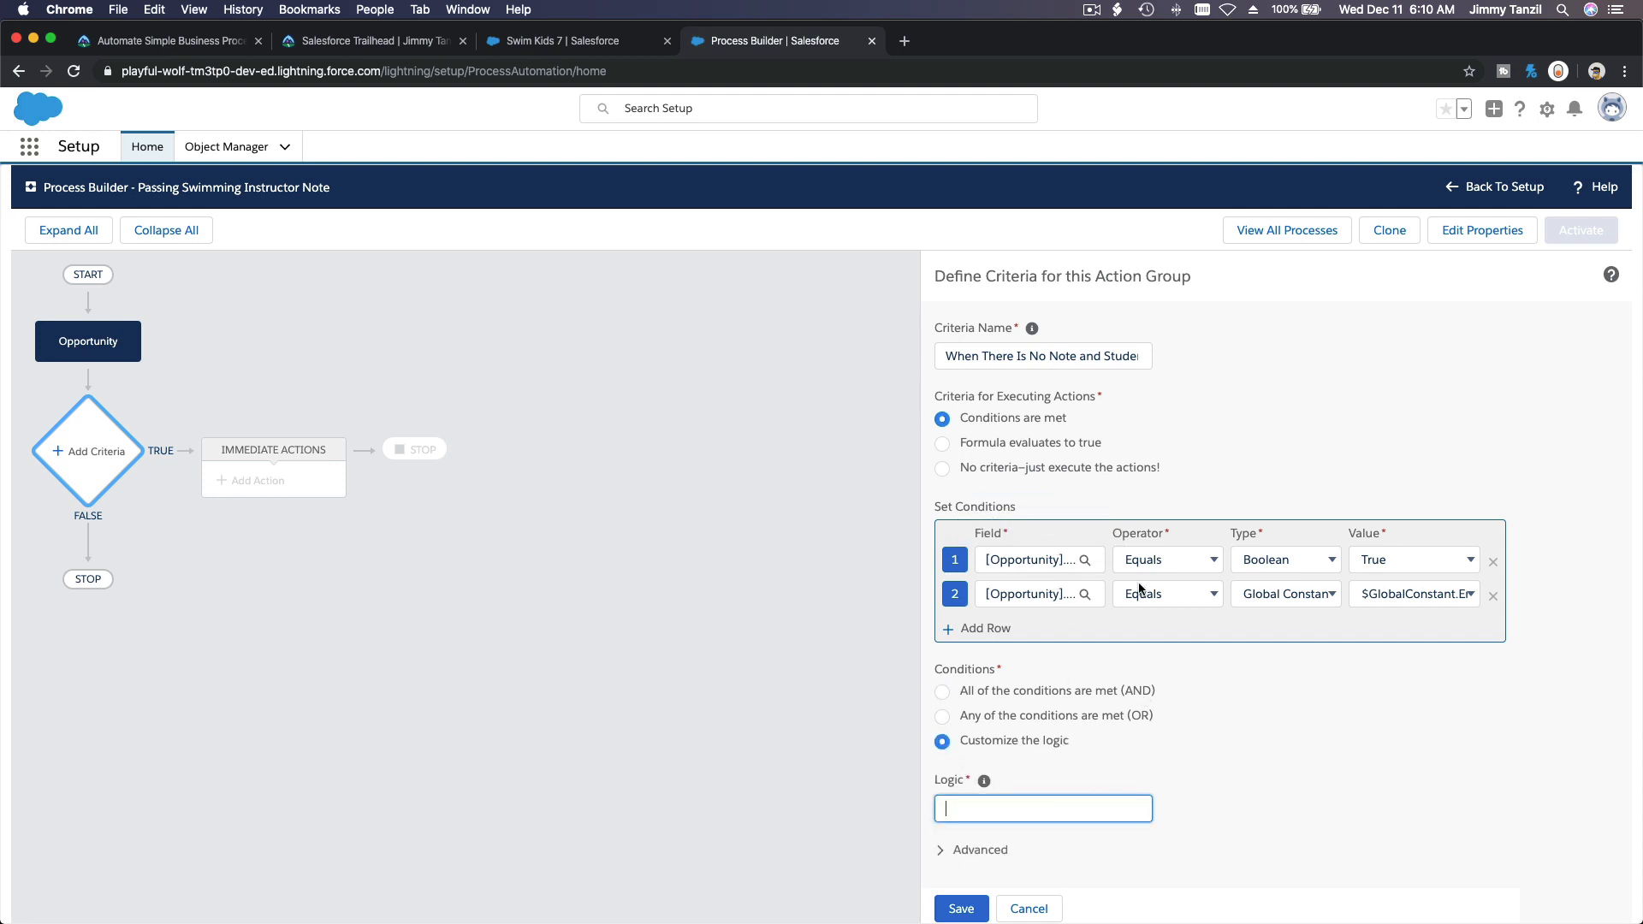
pyautogui.write('1 AND (2 OR 3 OR 4) AND...')
pyautogui.click(1081, 690)
# Expand the advanced criteria settings and view the help for executing actions only when specified changes are made to the record
pyautogui.click(1006, 780)
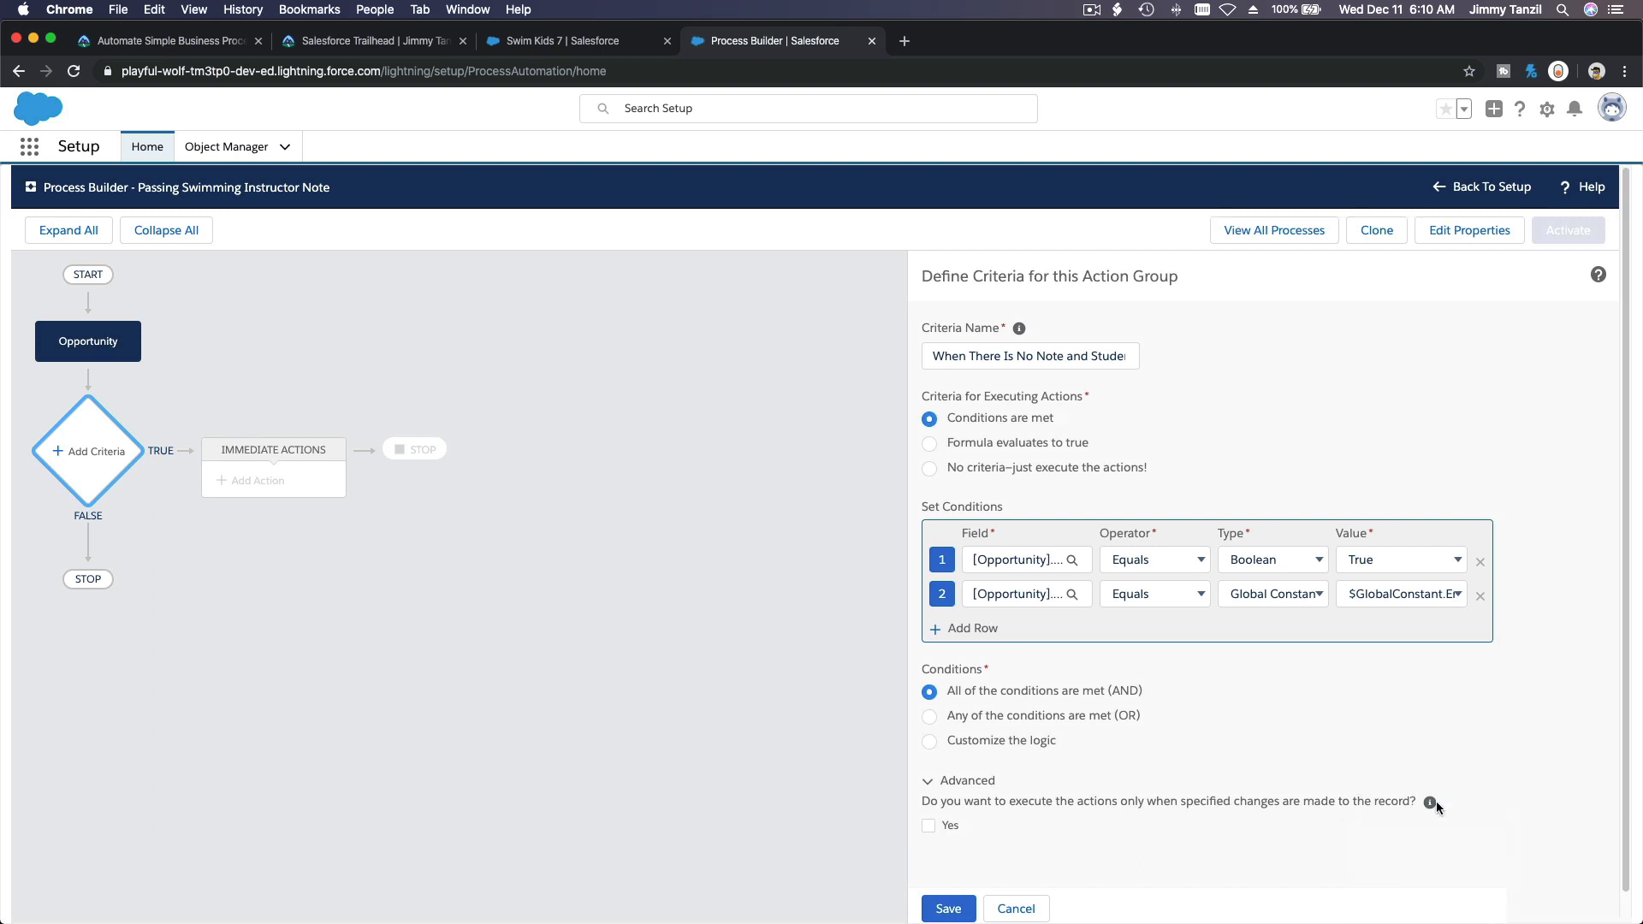
pyautogui.scroll(-1, 1436, 803)
pyautogui.moveTo(1427, 775)
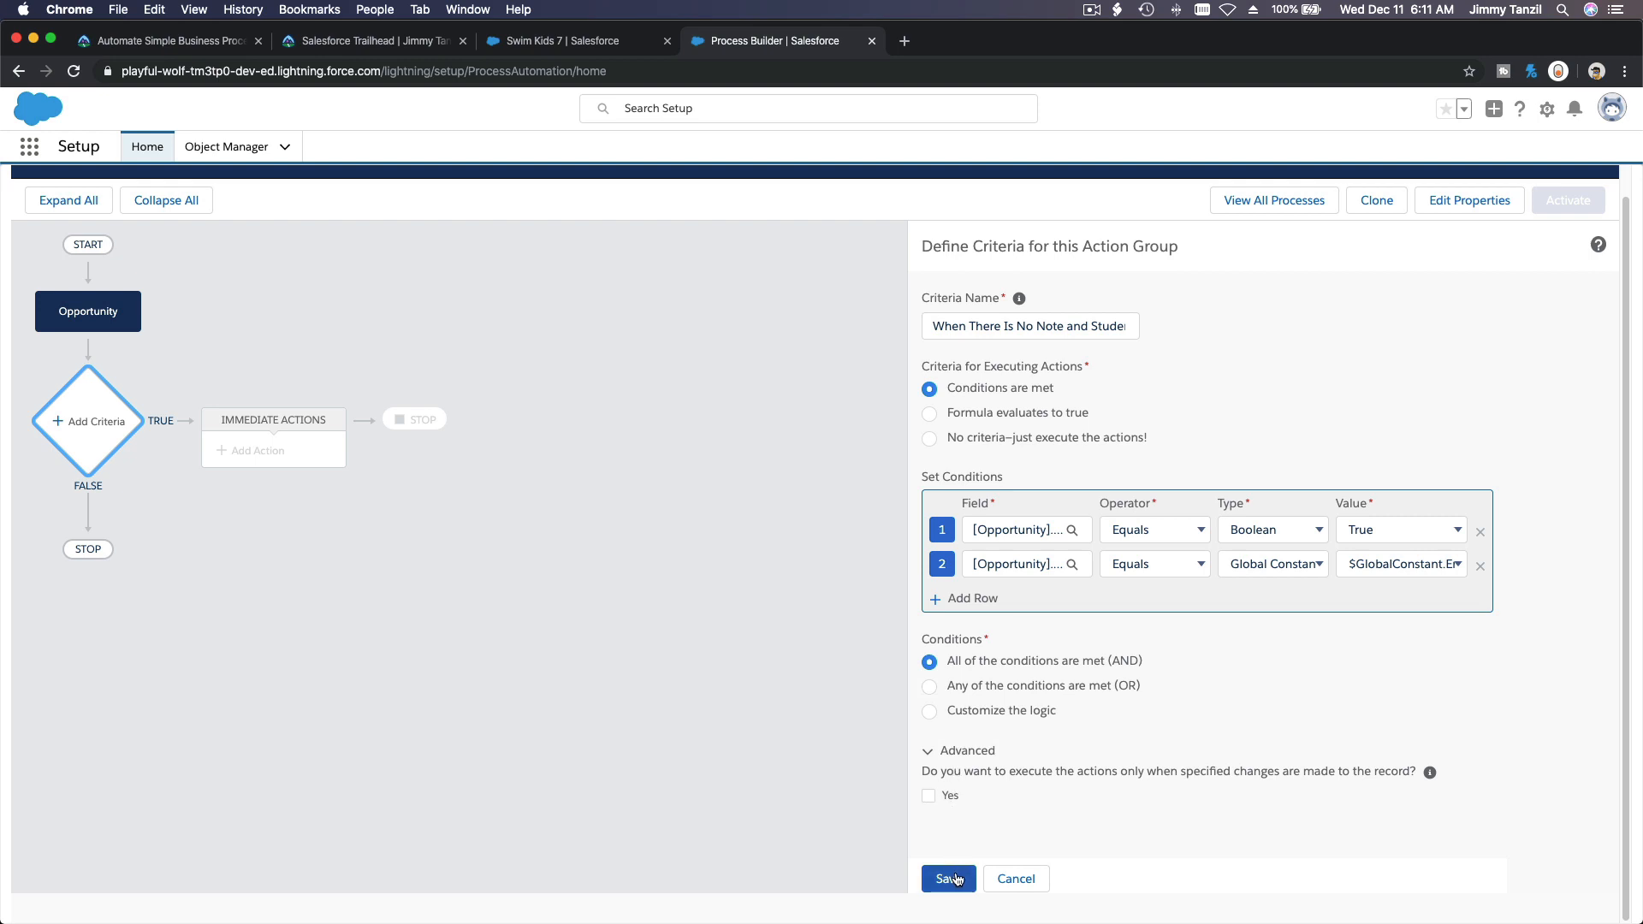
# Save the criteria and add an immediate Update Records action named Add Instructor Notes for its true outcome
pyautogui.click(951, 879)
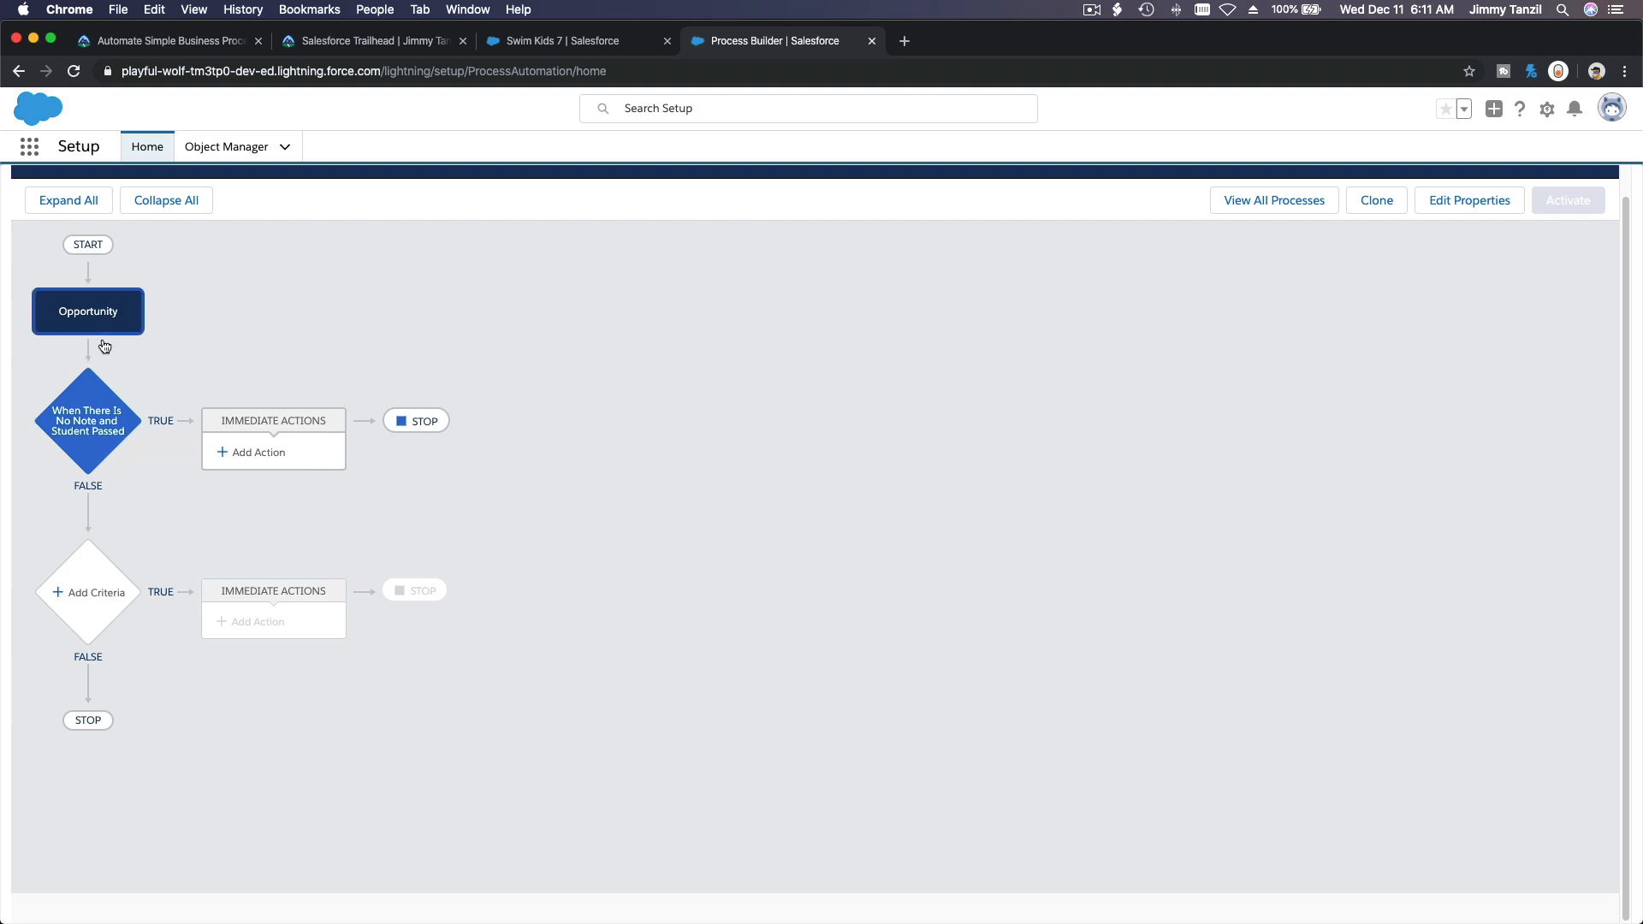
pyautogui.click(243, 454)
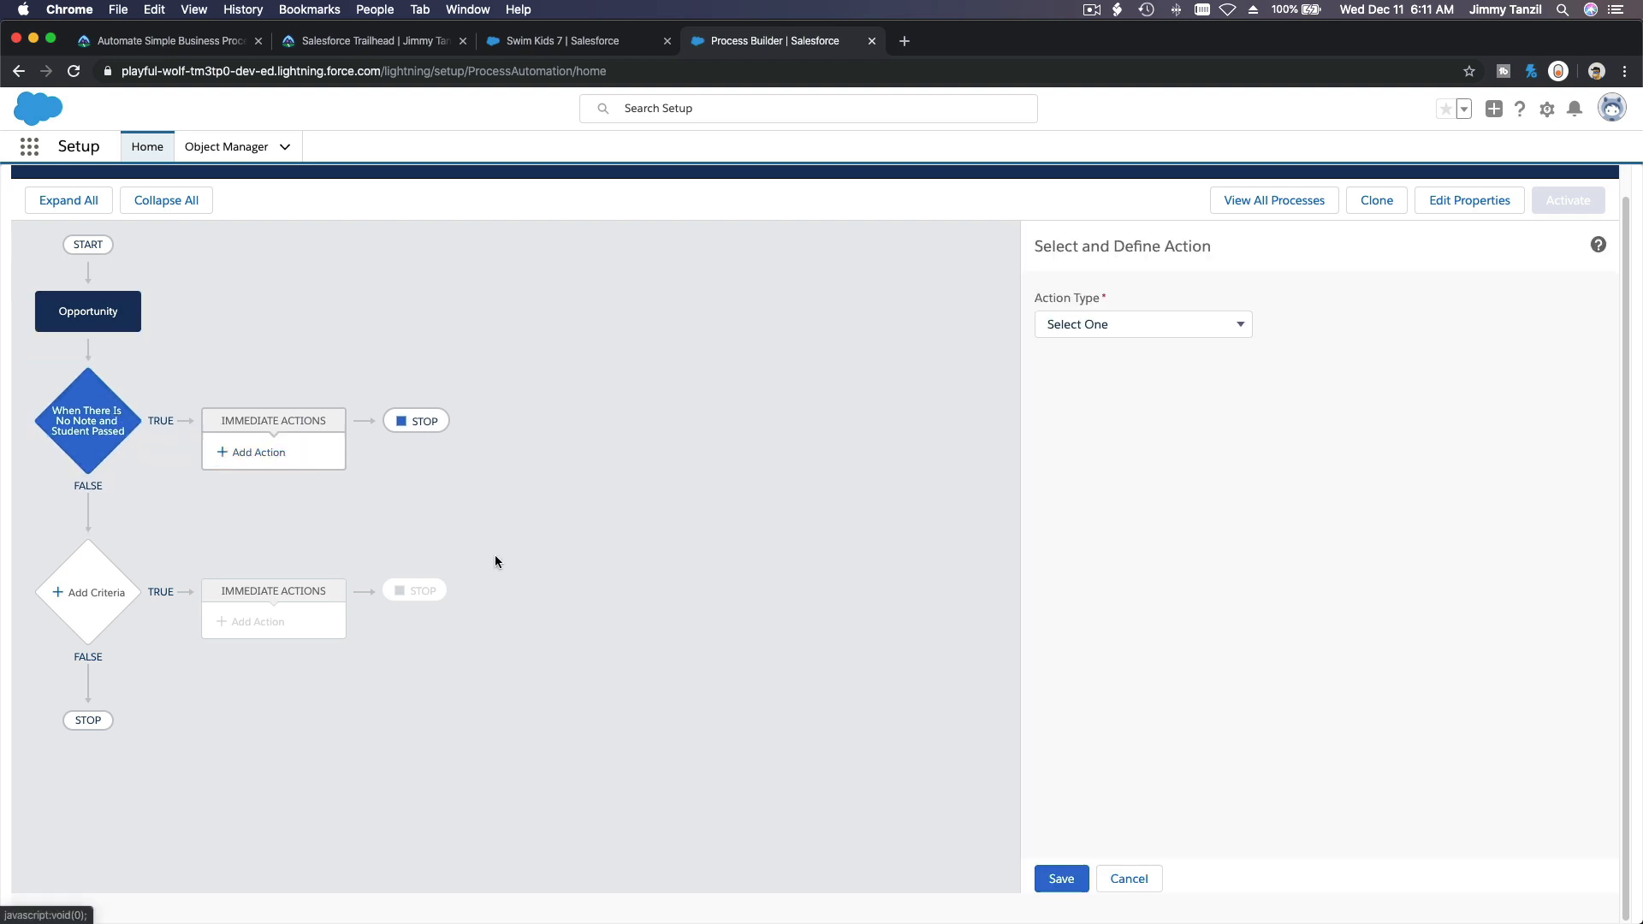
pyautogui.click(1122, 325)
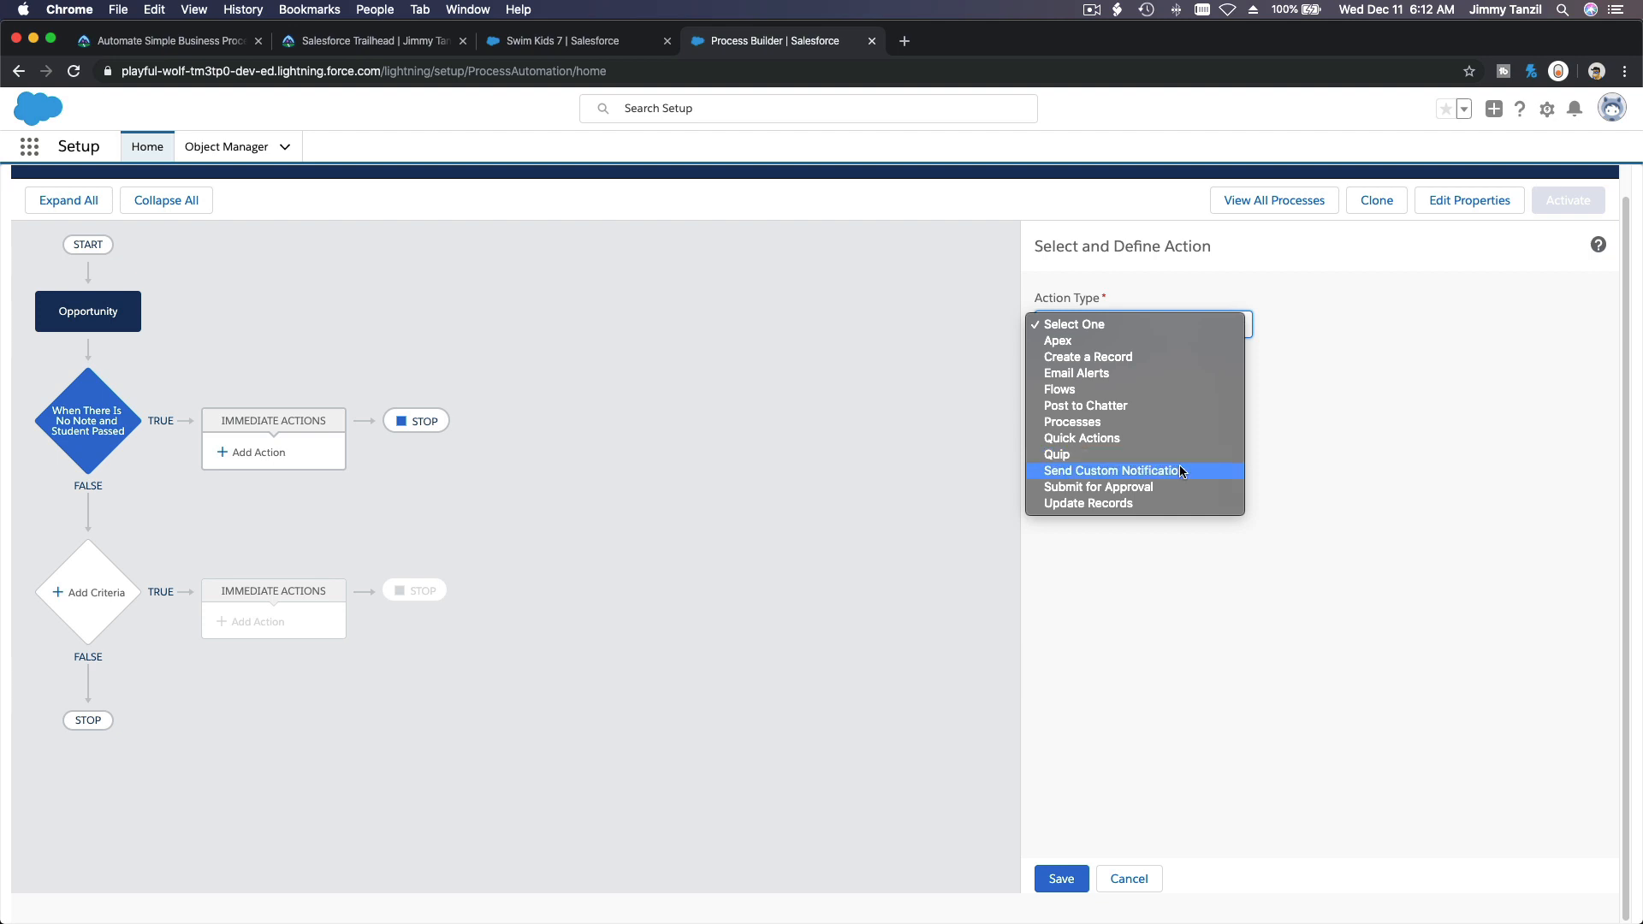
pyautogui.click(1204, 505)
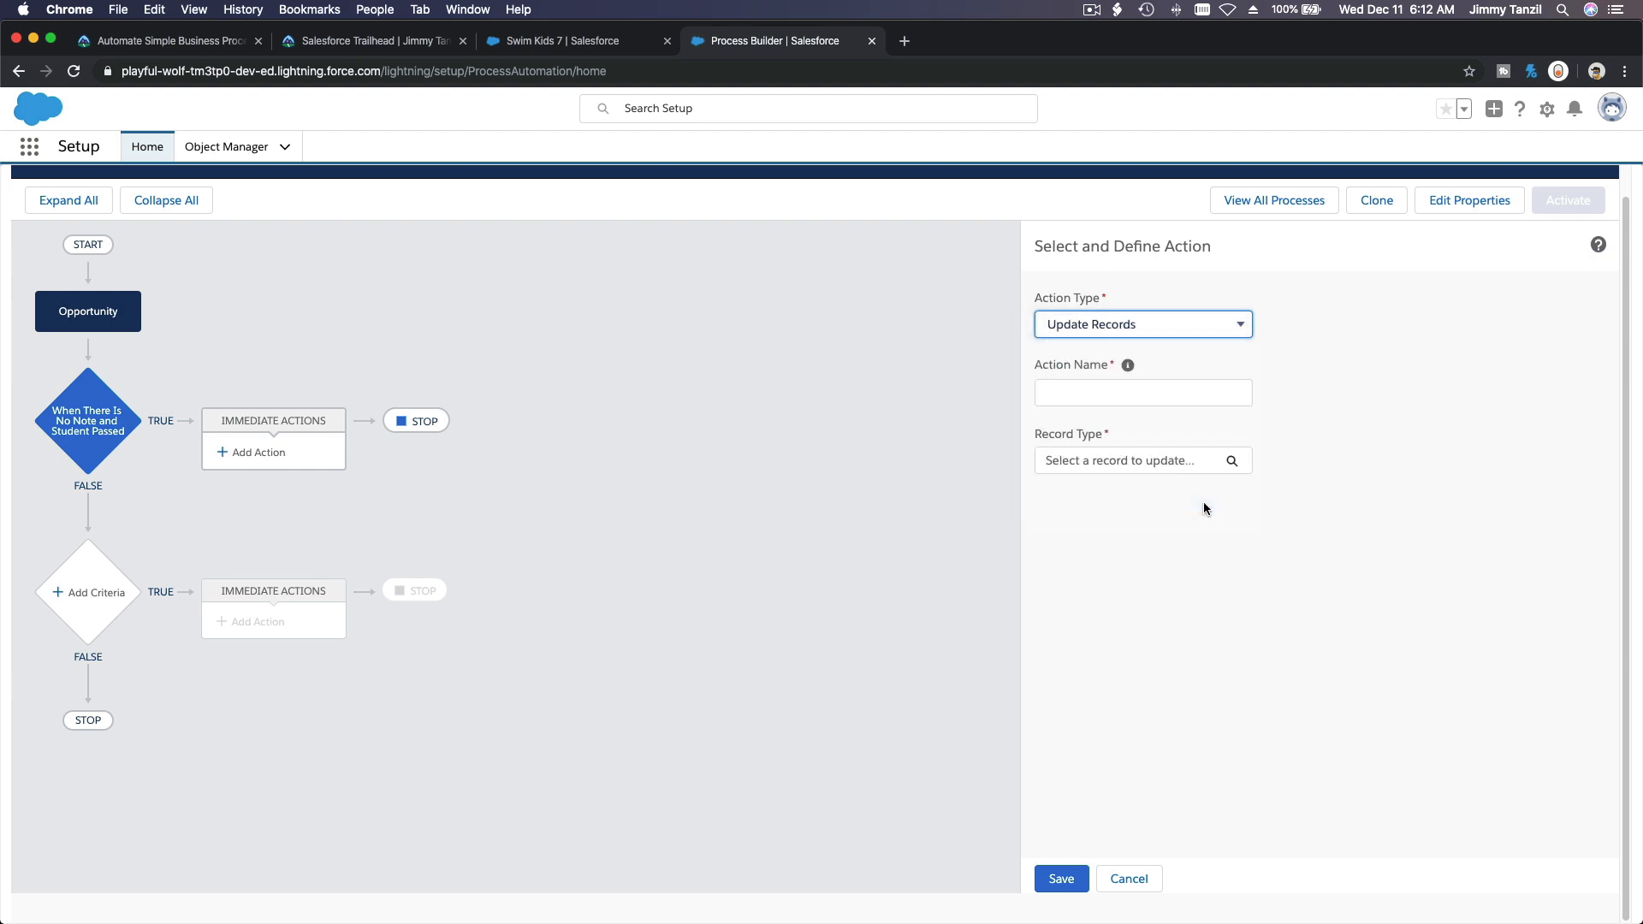
pyautogui.click(1174, 393)
pyautogui.write('Add')
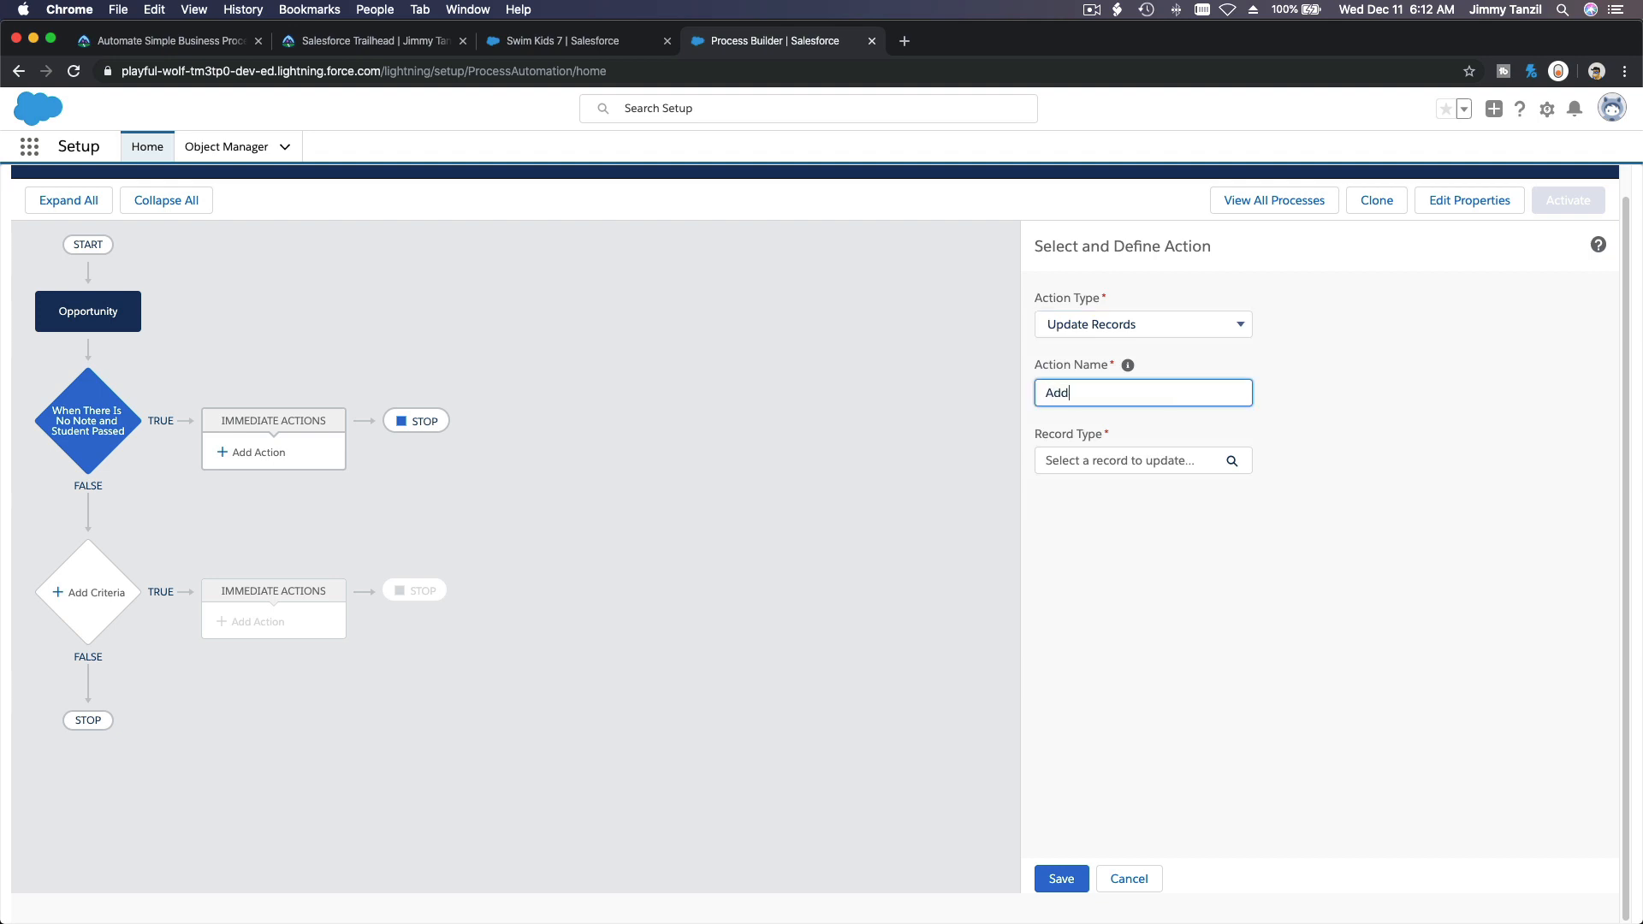
pyautogui.write(' Instructor Notes')
# Select the Opportunity record that started the process as the action's record to update, comparing it with the related-record option
pyautogui.click(1167, 461)
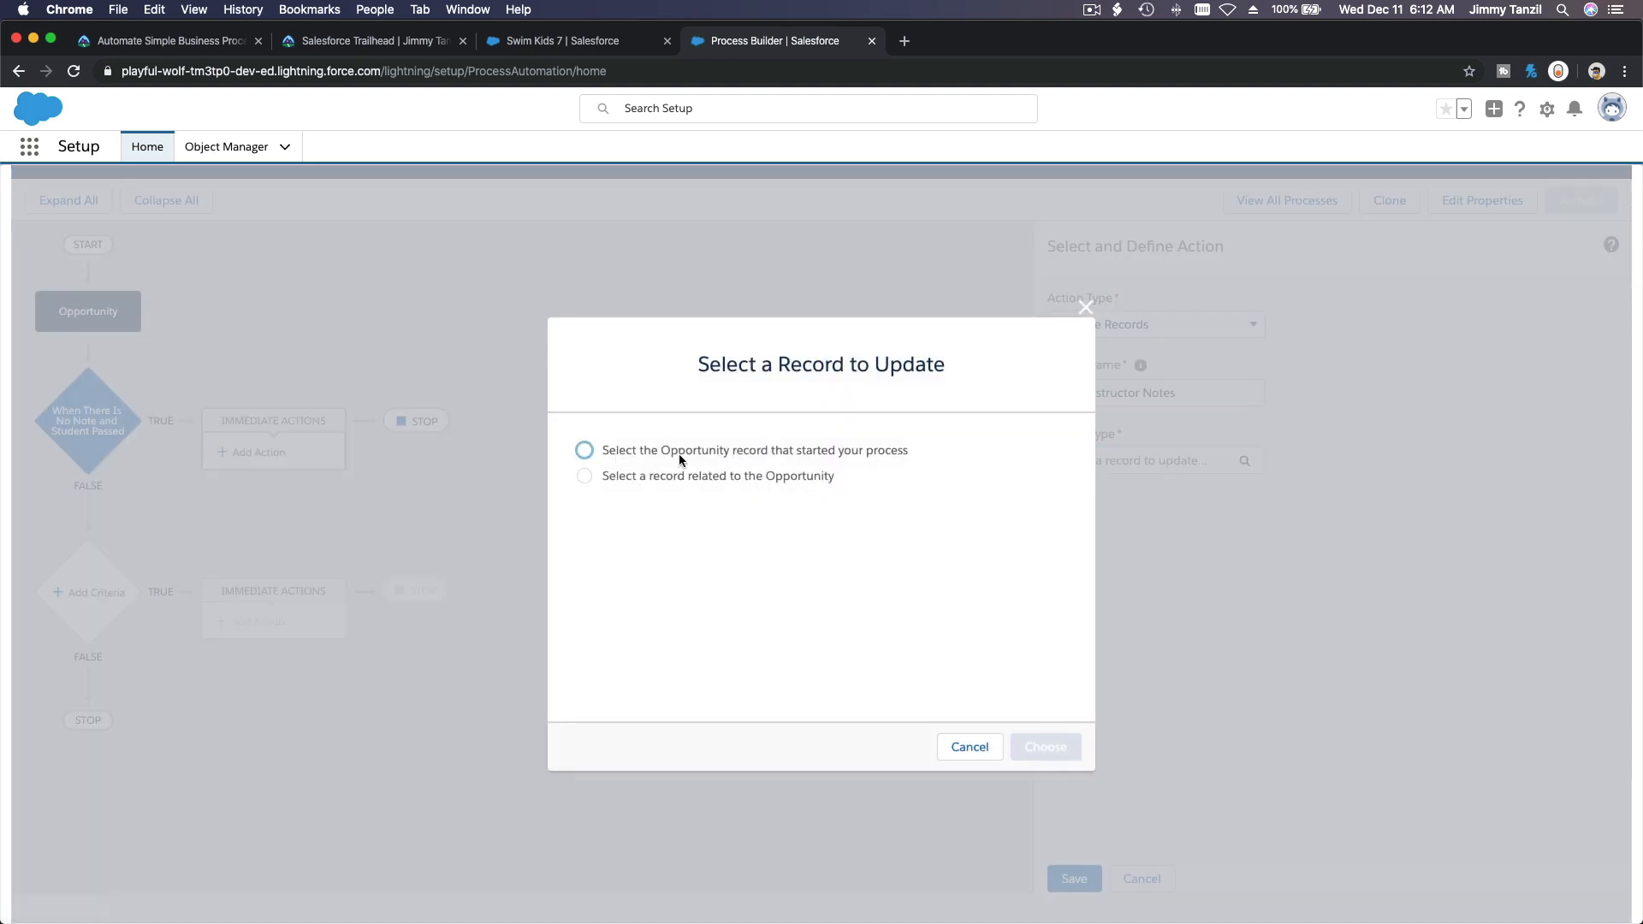
pyautogui.click(845, 454)
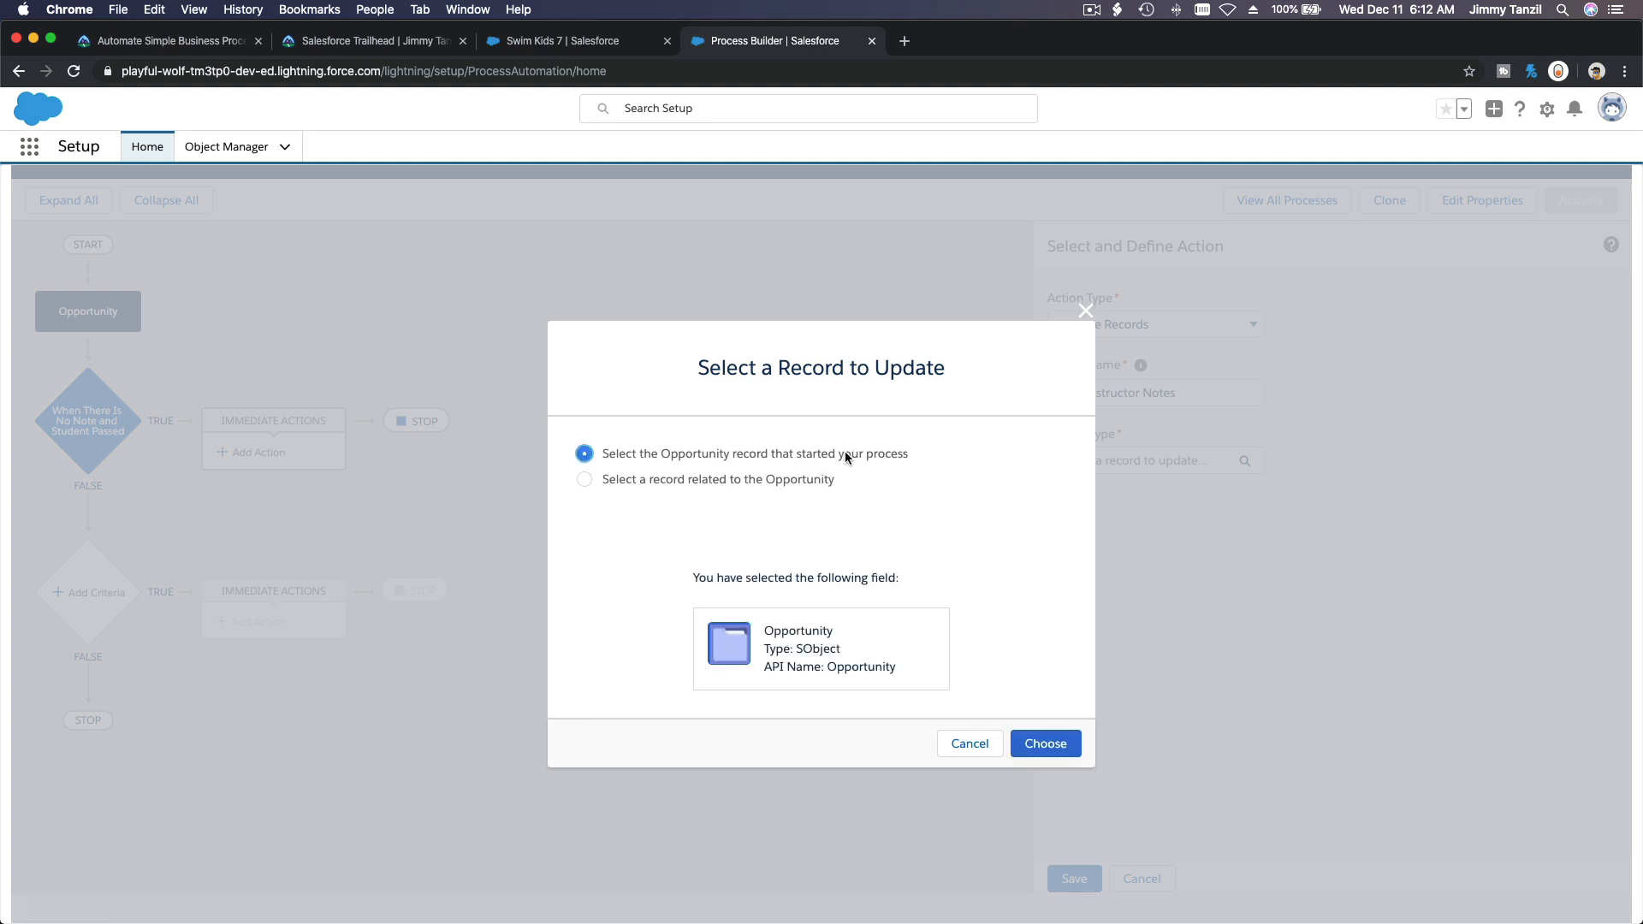
pyautogui.click(727, 485)
pyautogui.click(717, 453)
# Review the Pass and Swimming Instructor Notes fields on the Swim Kids 7 opportunity record
pyautogui.click(541, 43)
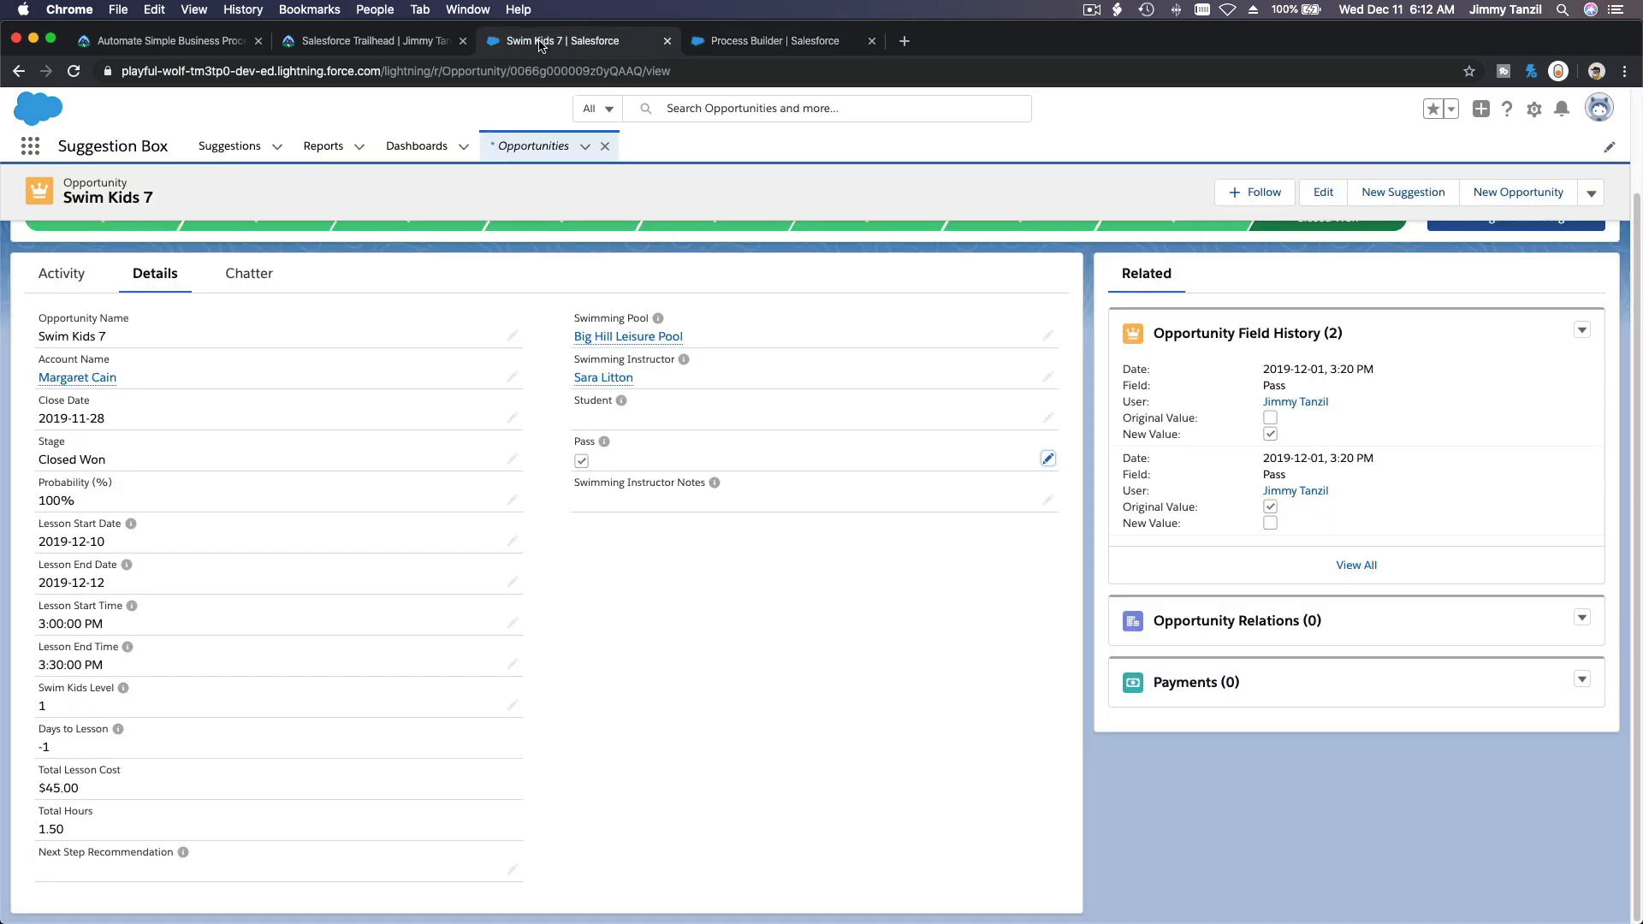
pyautogui.scroll(2, 538, 560)
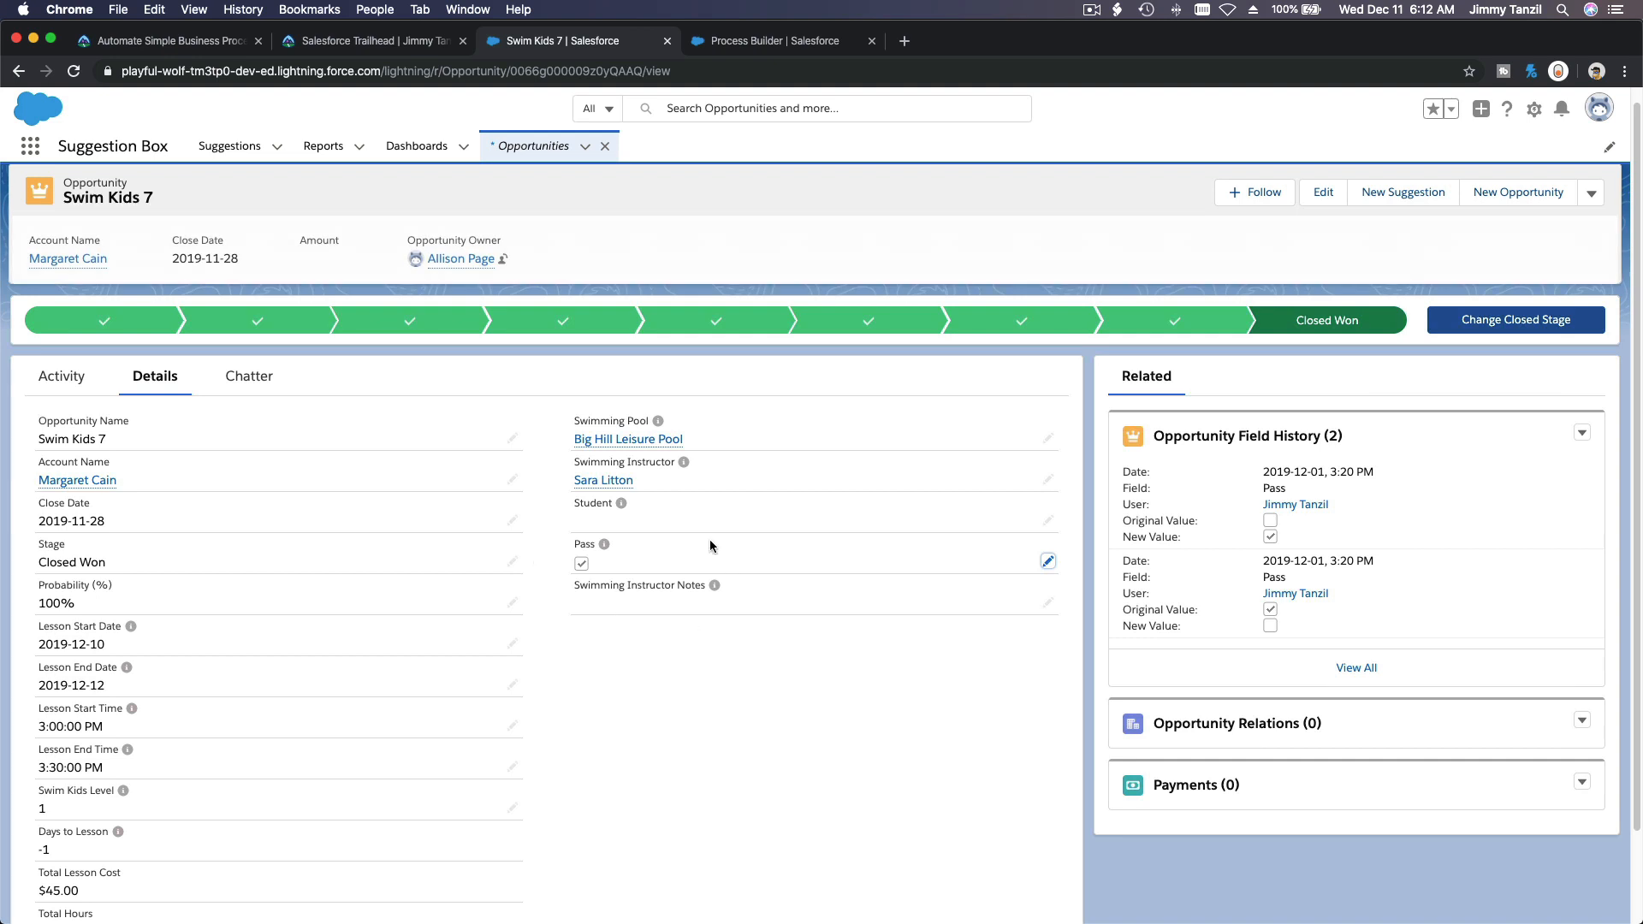
pyautogui.scroll(-1, 822, 676)
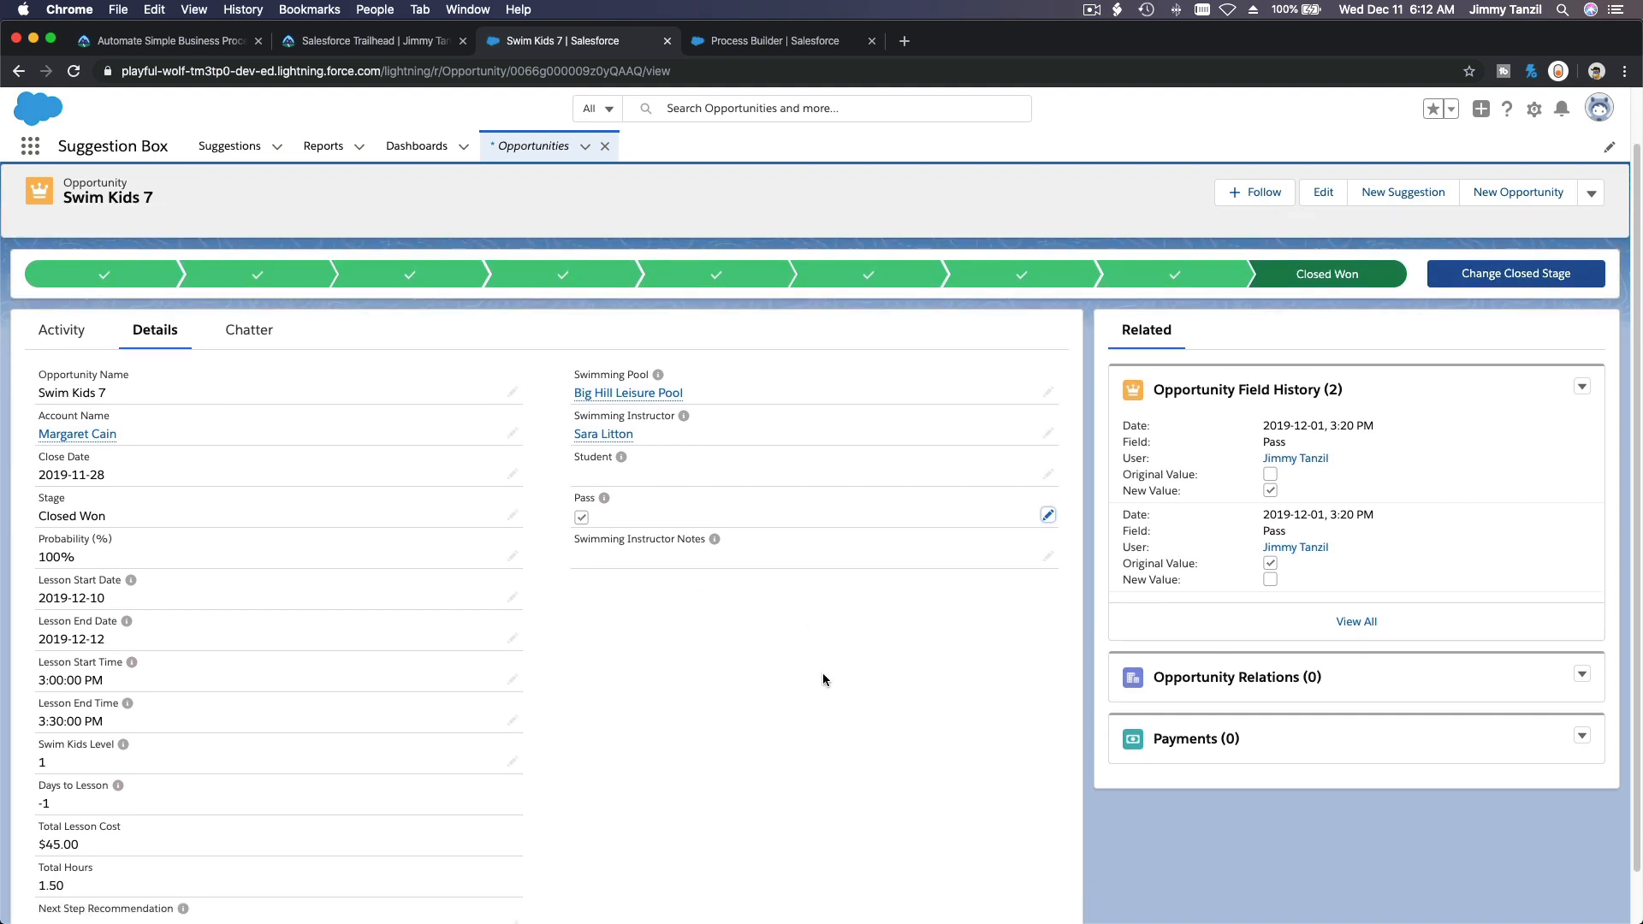
pyautogui.scroll(-1, 824, 680)
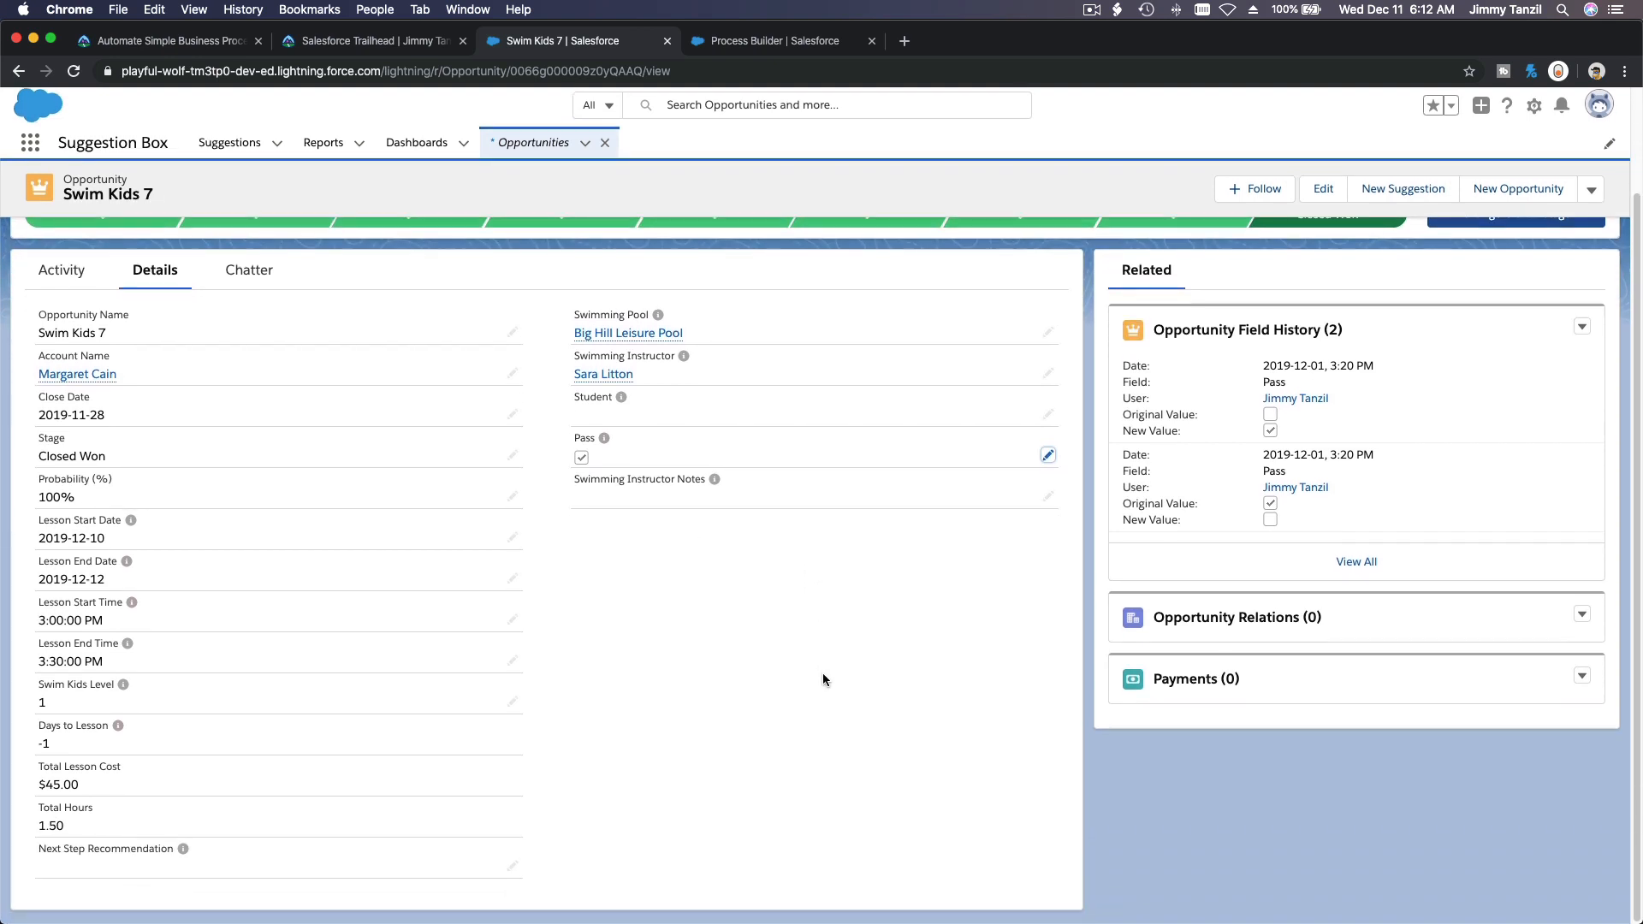
pyautogui.scroll(2, 823, 680)
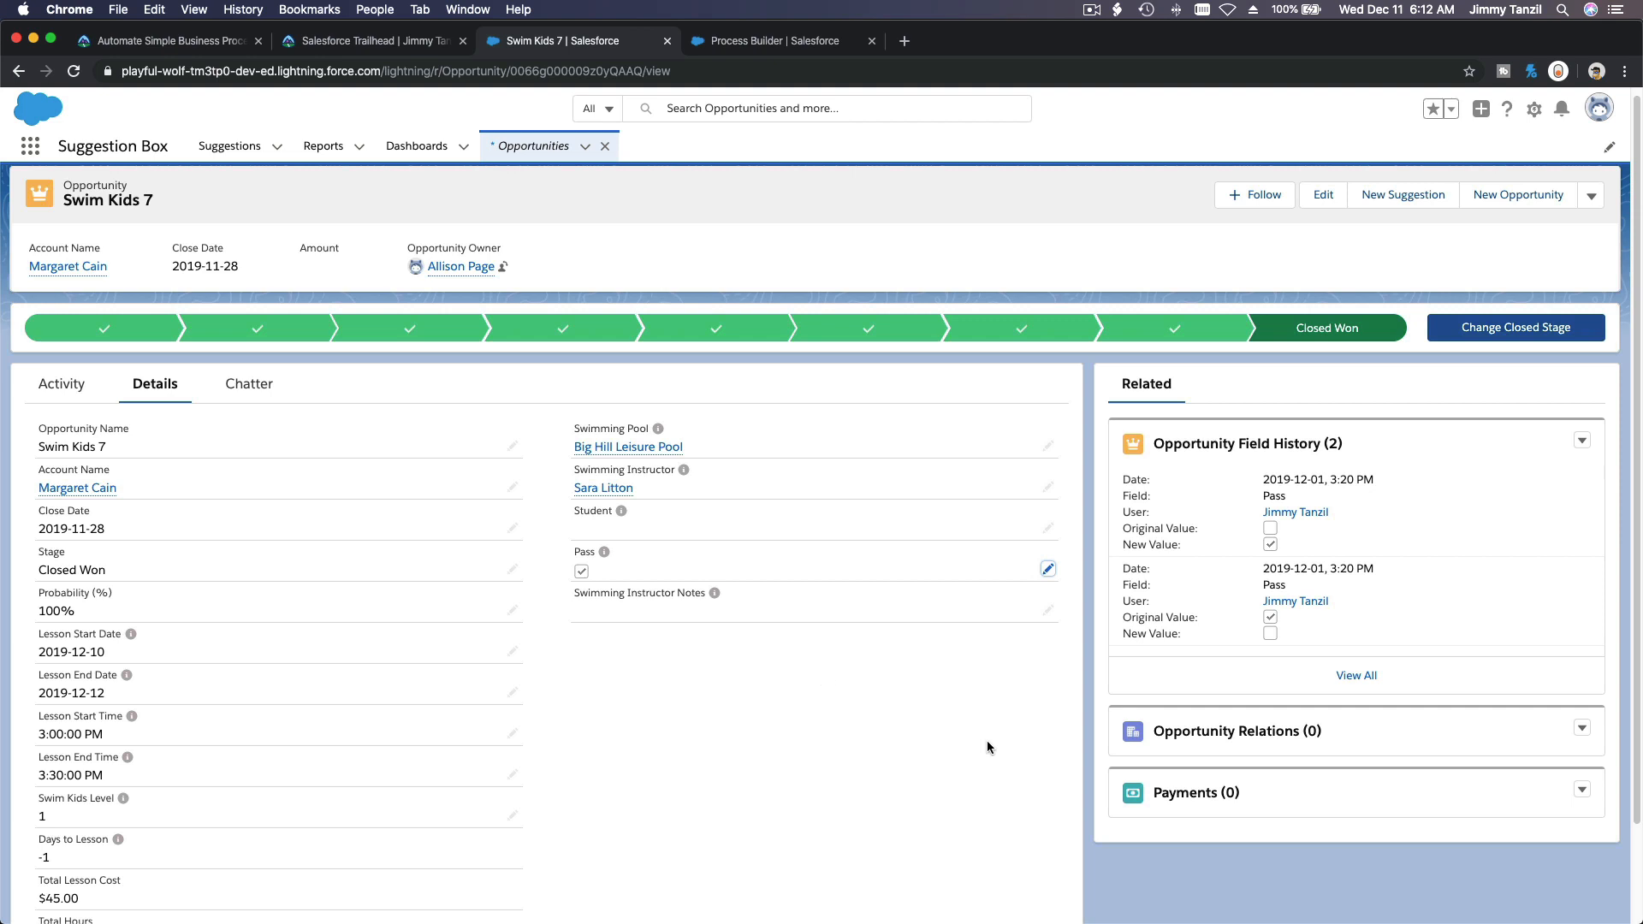
pyautogui.scroll(-2, 988, 741)
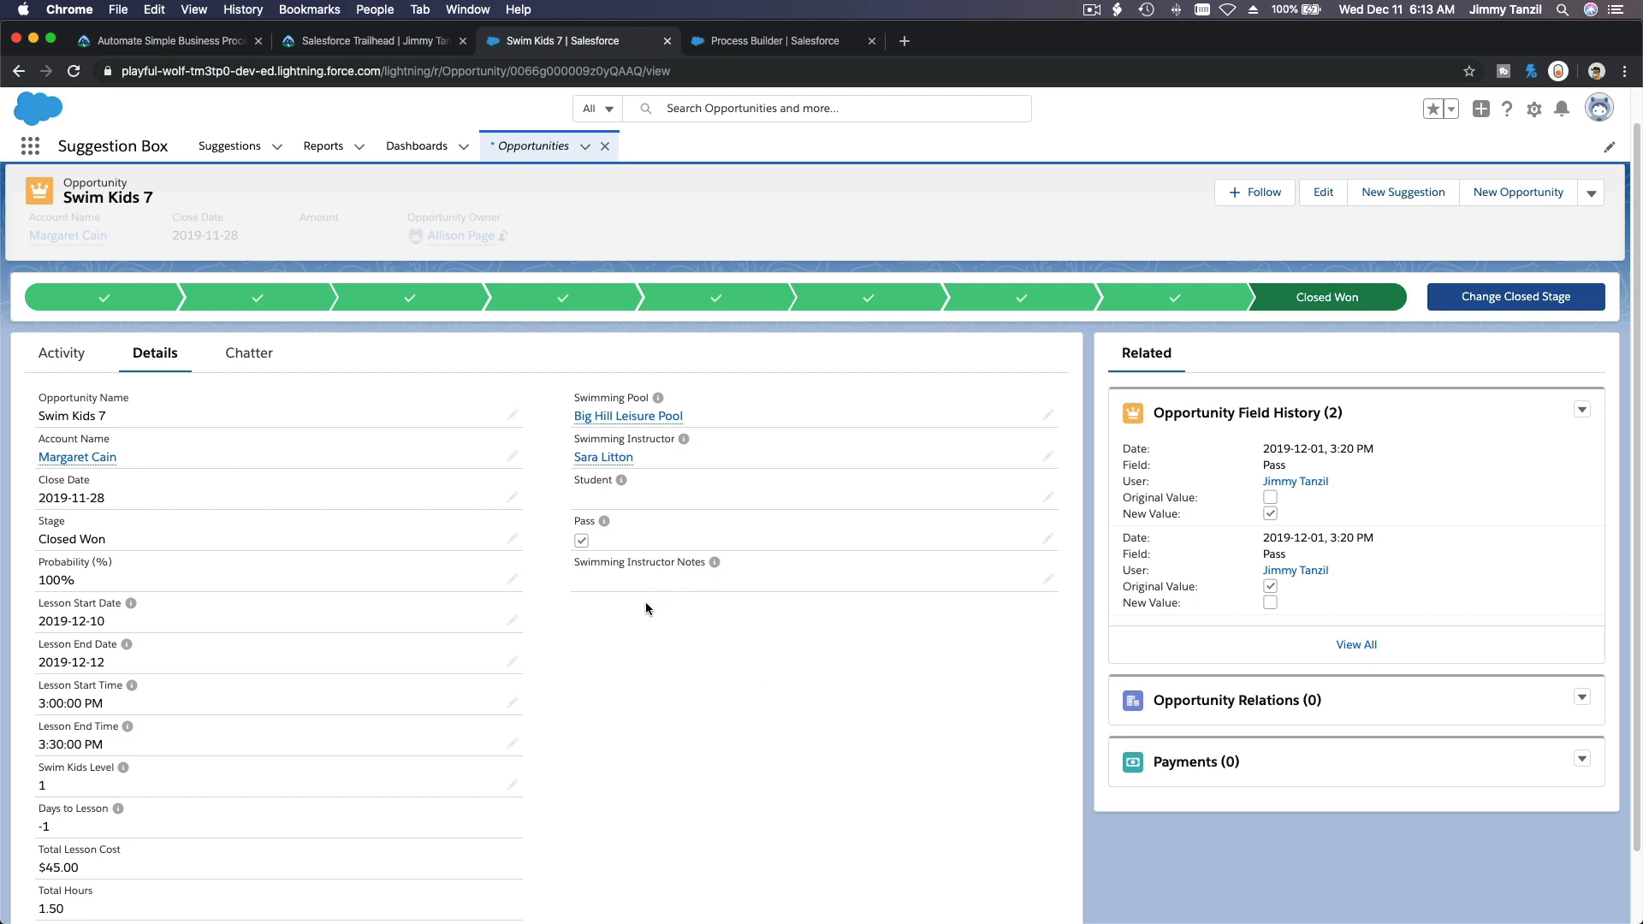
# Return to Process Builder, confirm the Opportunity record choice, and try condition-based updating before reselecting No criteria—just update the records!
pyautogui.click(742, 42)
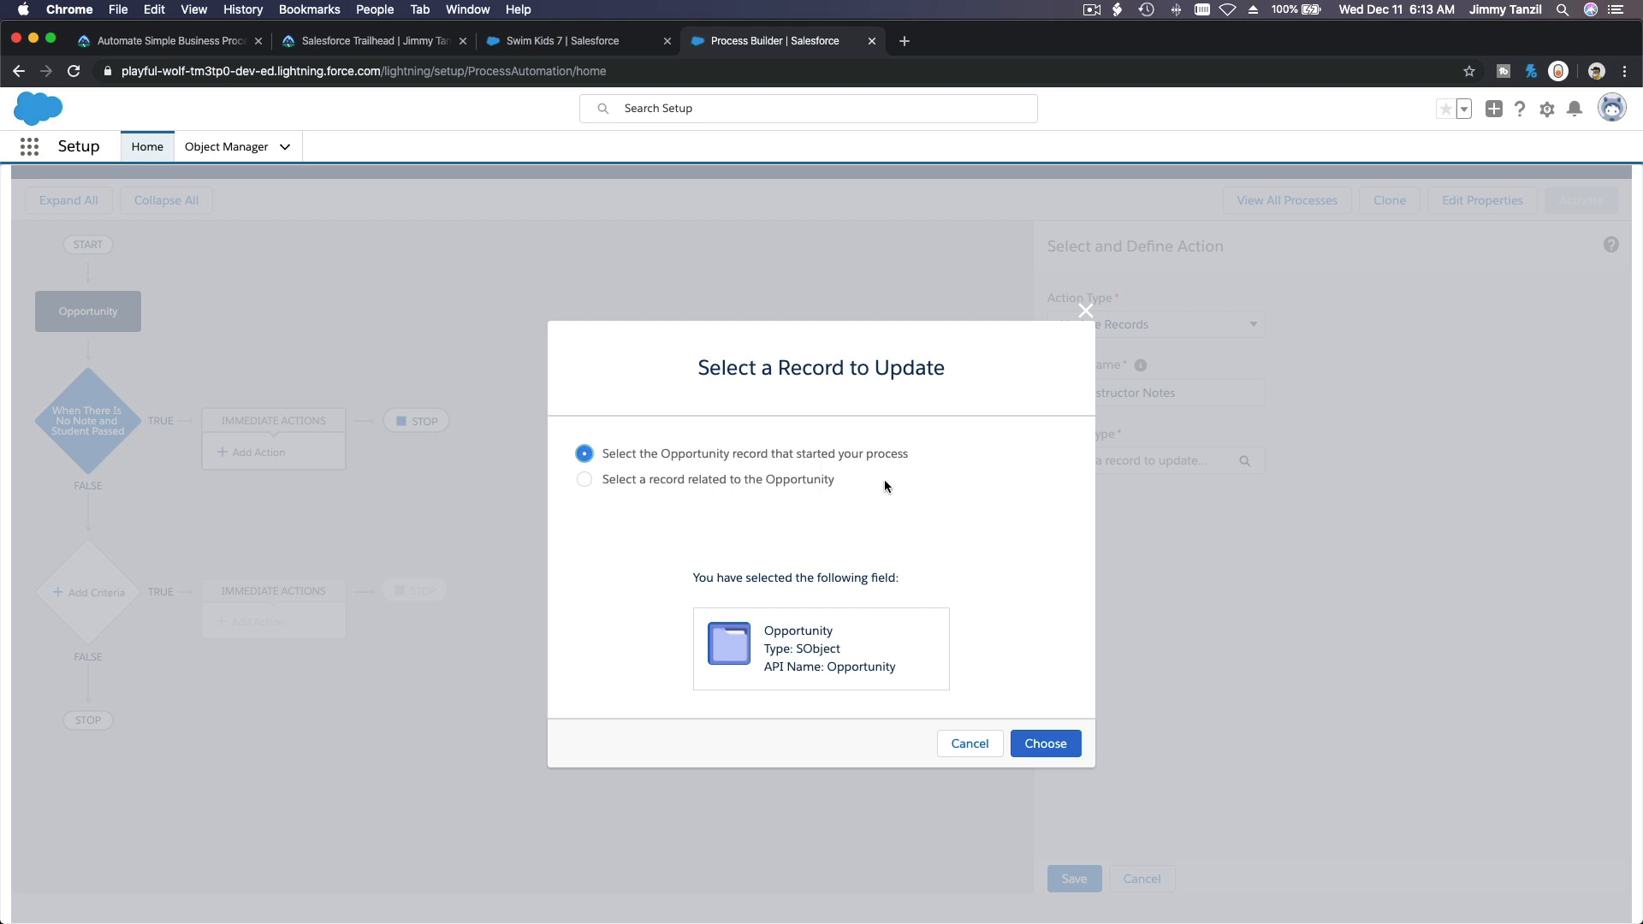
pyautogui.click(1040, 748)
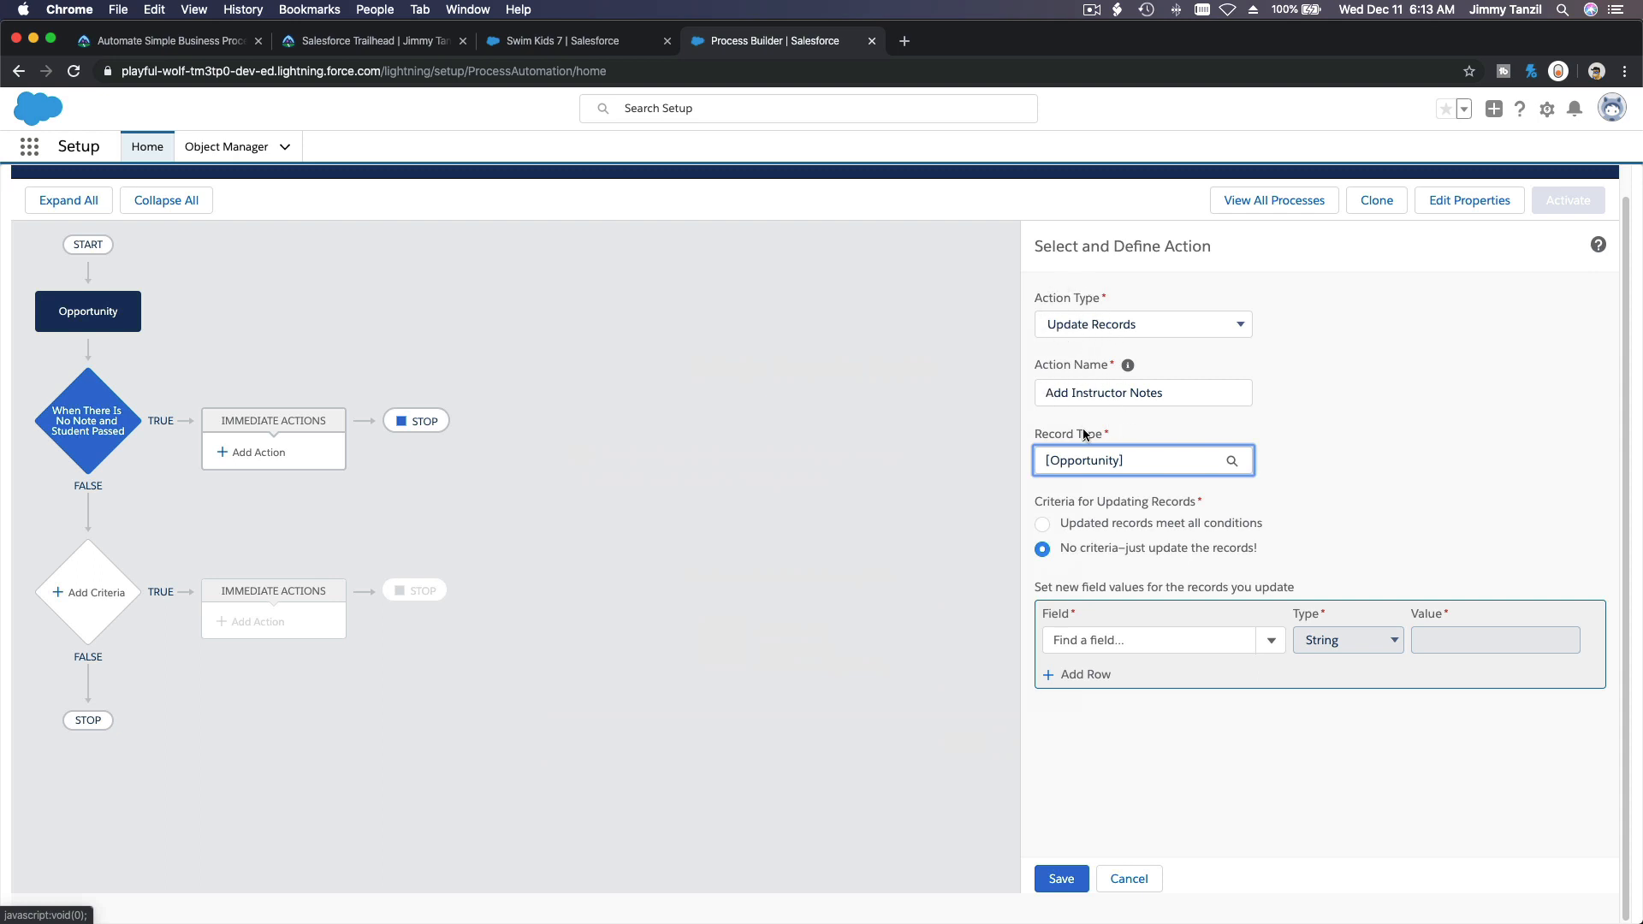
pyautogui.click(1116, 532)
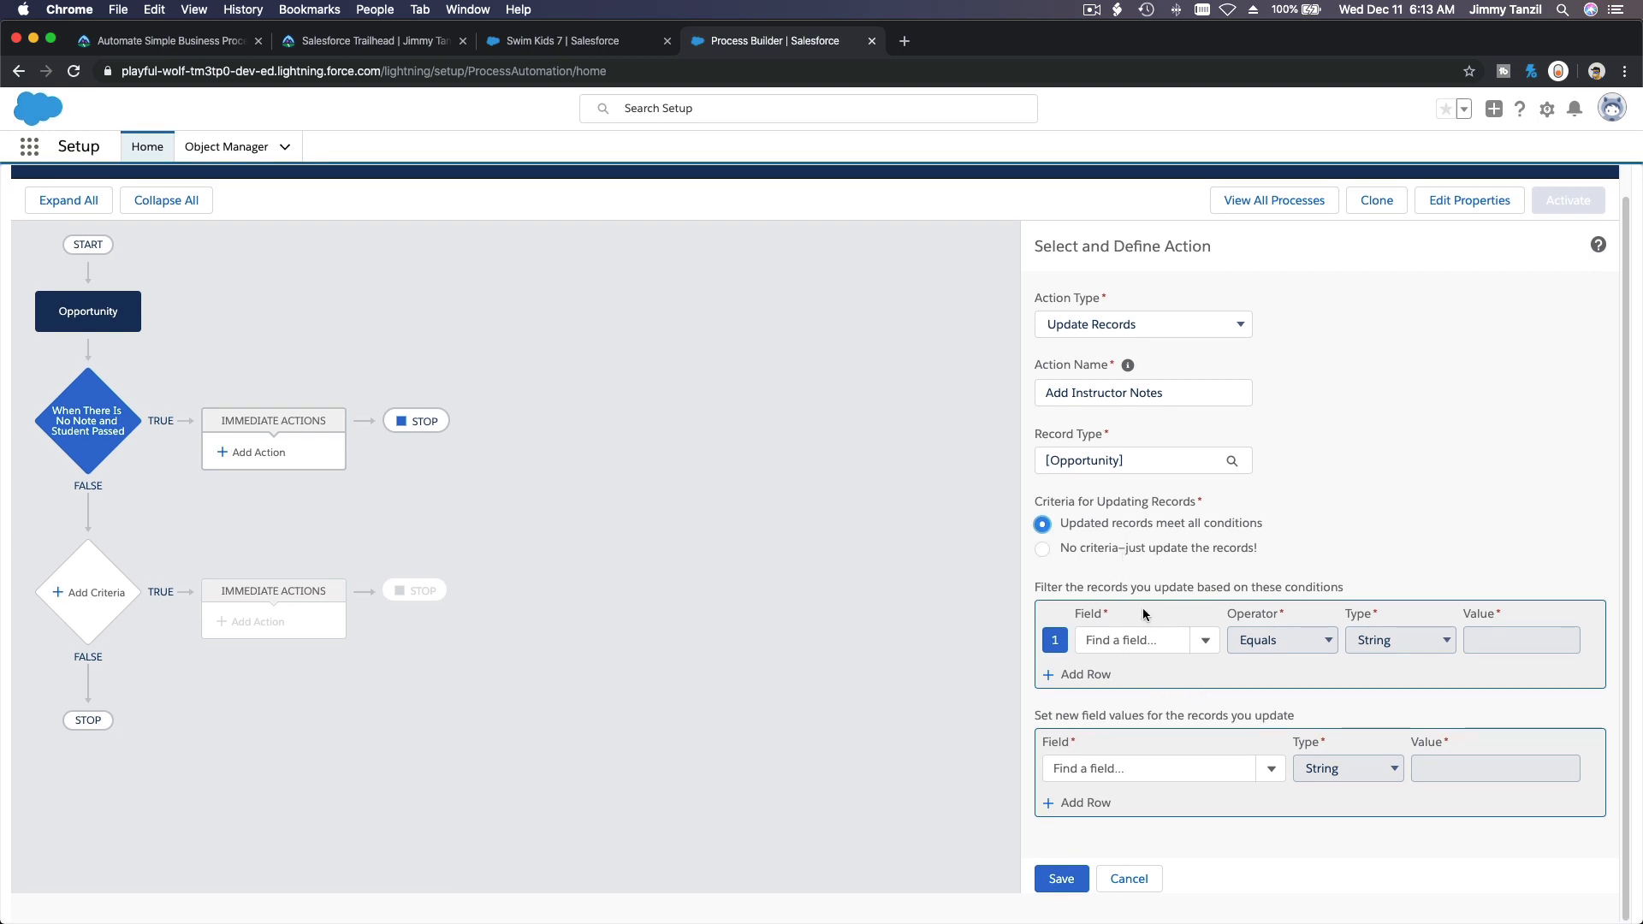
pyautogui.click(1133, 548)
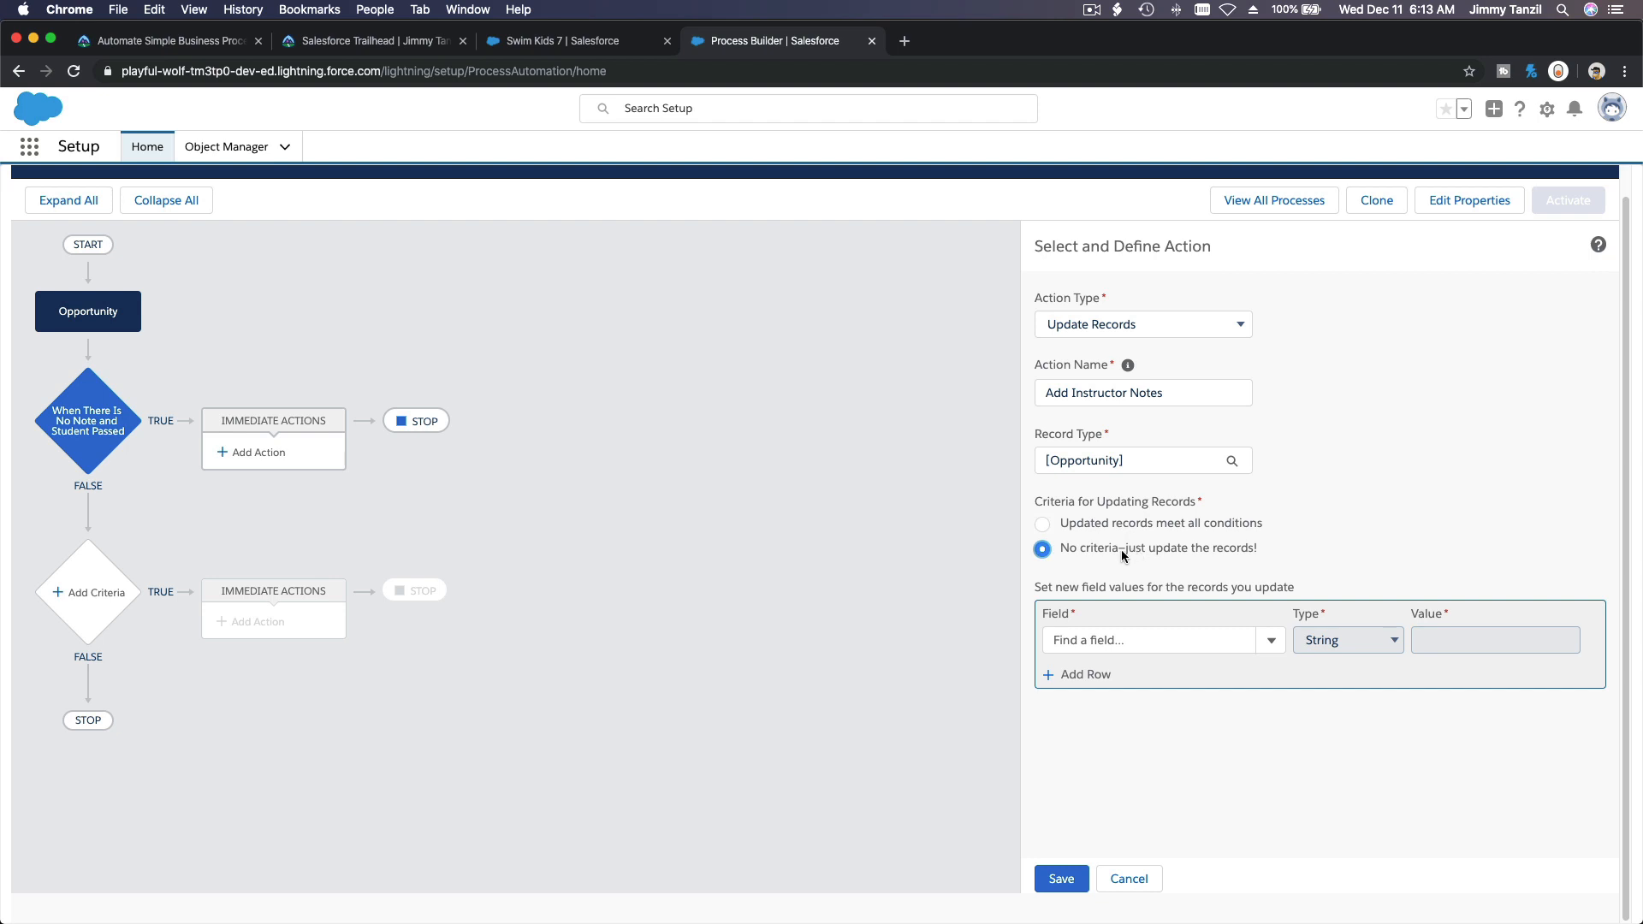
# Set Swimming Instructor Notes to the string "Good job! You passed! So excited! We'll see you on the next level! GOOD JOB!" and save the action
pyautogui.click(1115, 640)
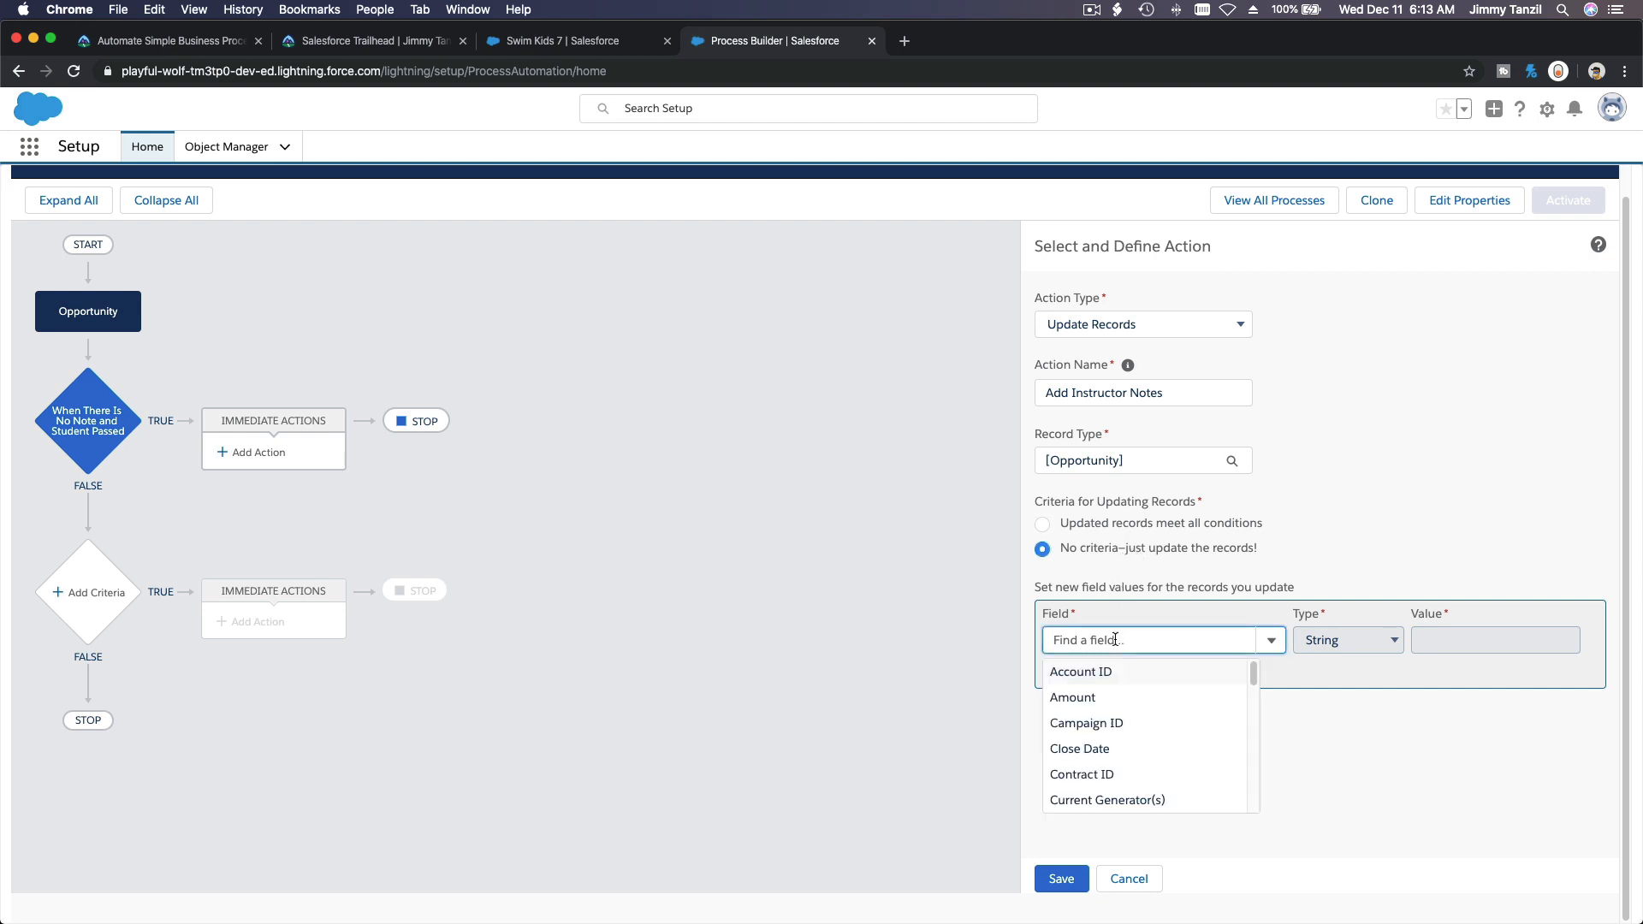
pyautogui.write('Notes')
pyautogui.click(1117, 672)
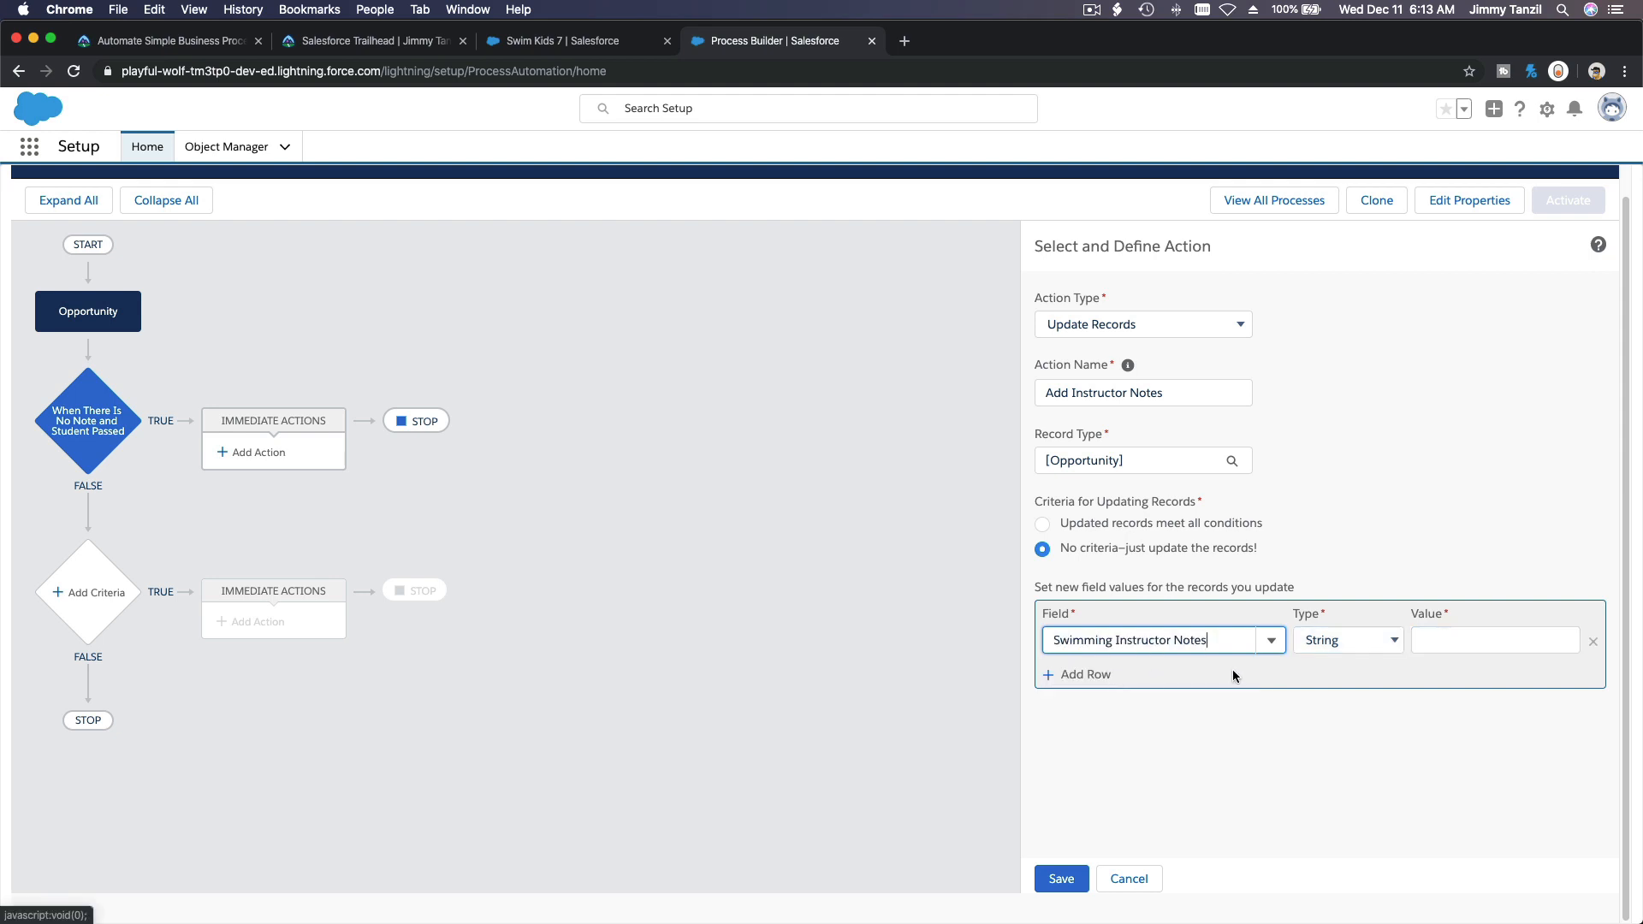
pyautogui.click(1428, 640)
pyautogui.write('Goo')
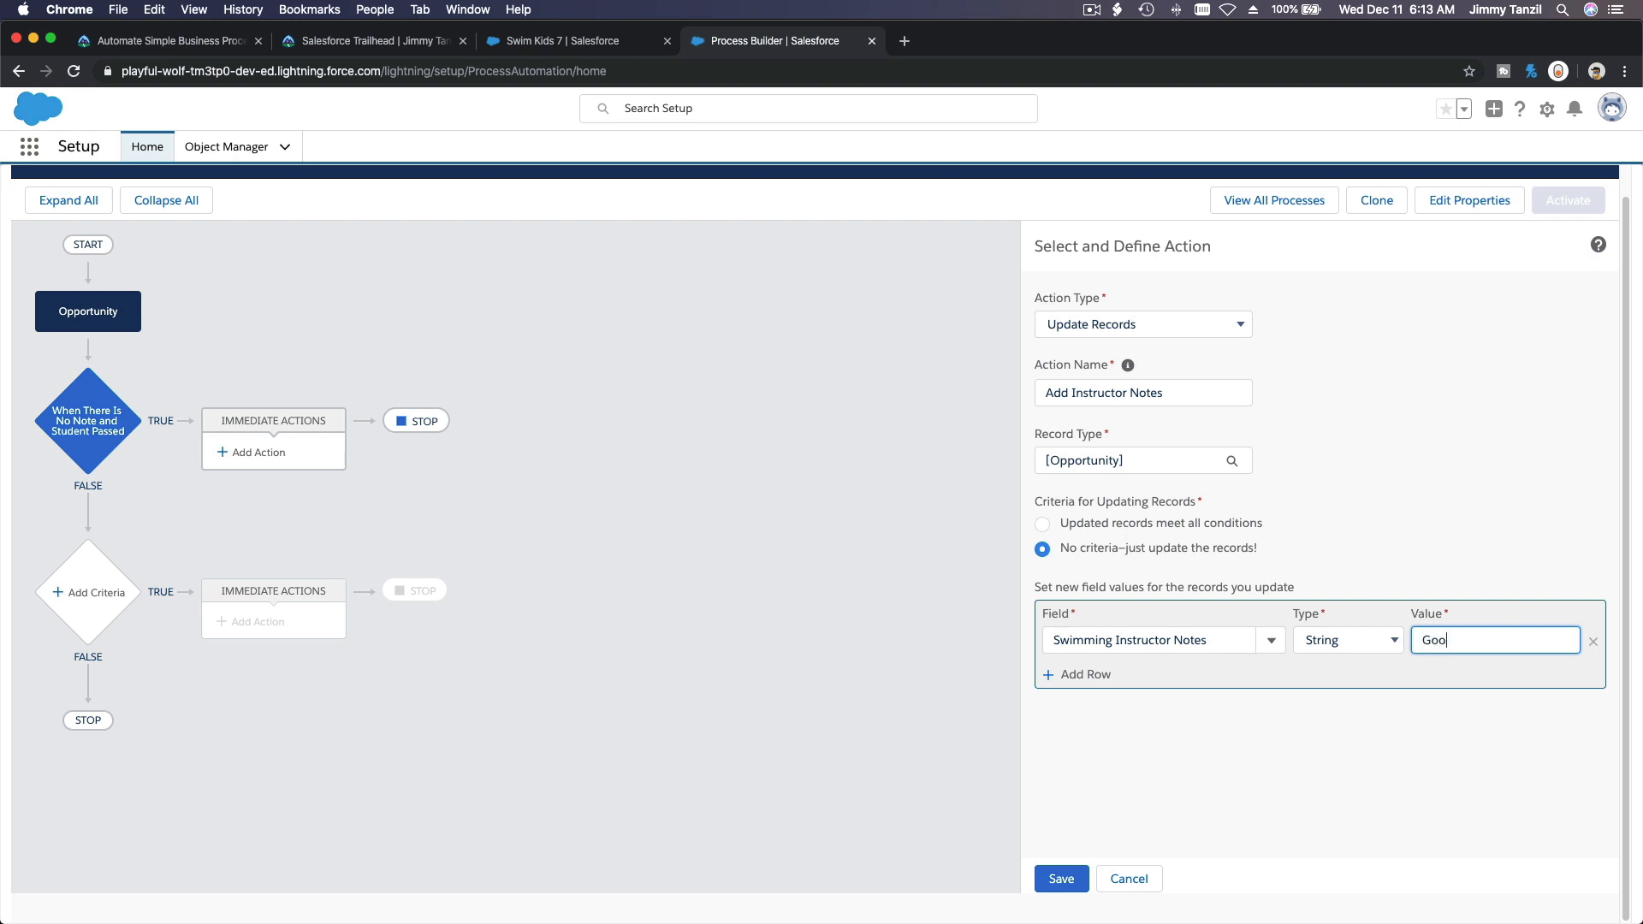
pyautogui.write("d job! You passed! So excited! IWe'll see you on the next level! GOOD JOB~!")
pyautogui.press('BackSpace')
pyautogui.press('BackSpace')
pyautogui.write('!')
pyautogui.click(1246, 792)
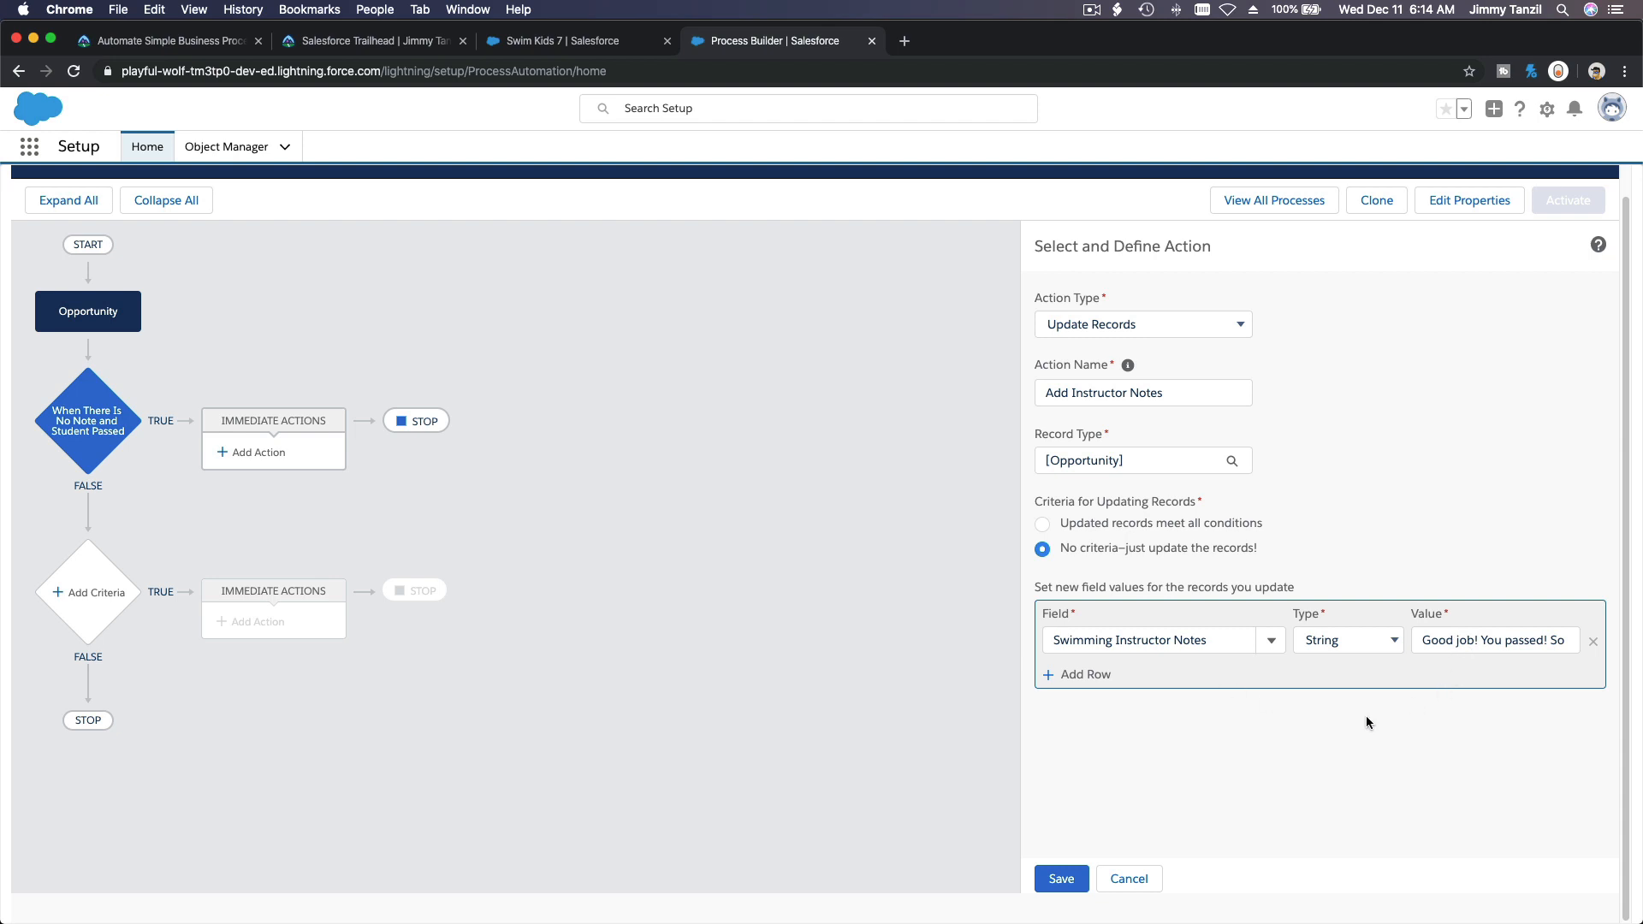
pyautogui.click(1062, 877)
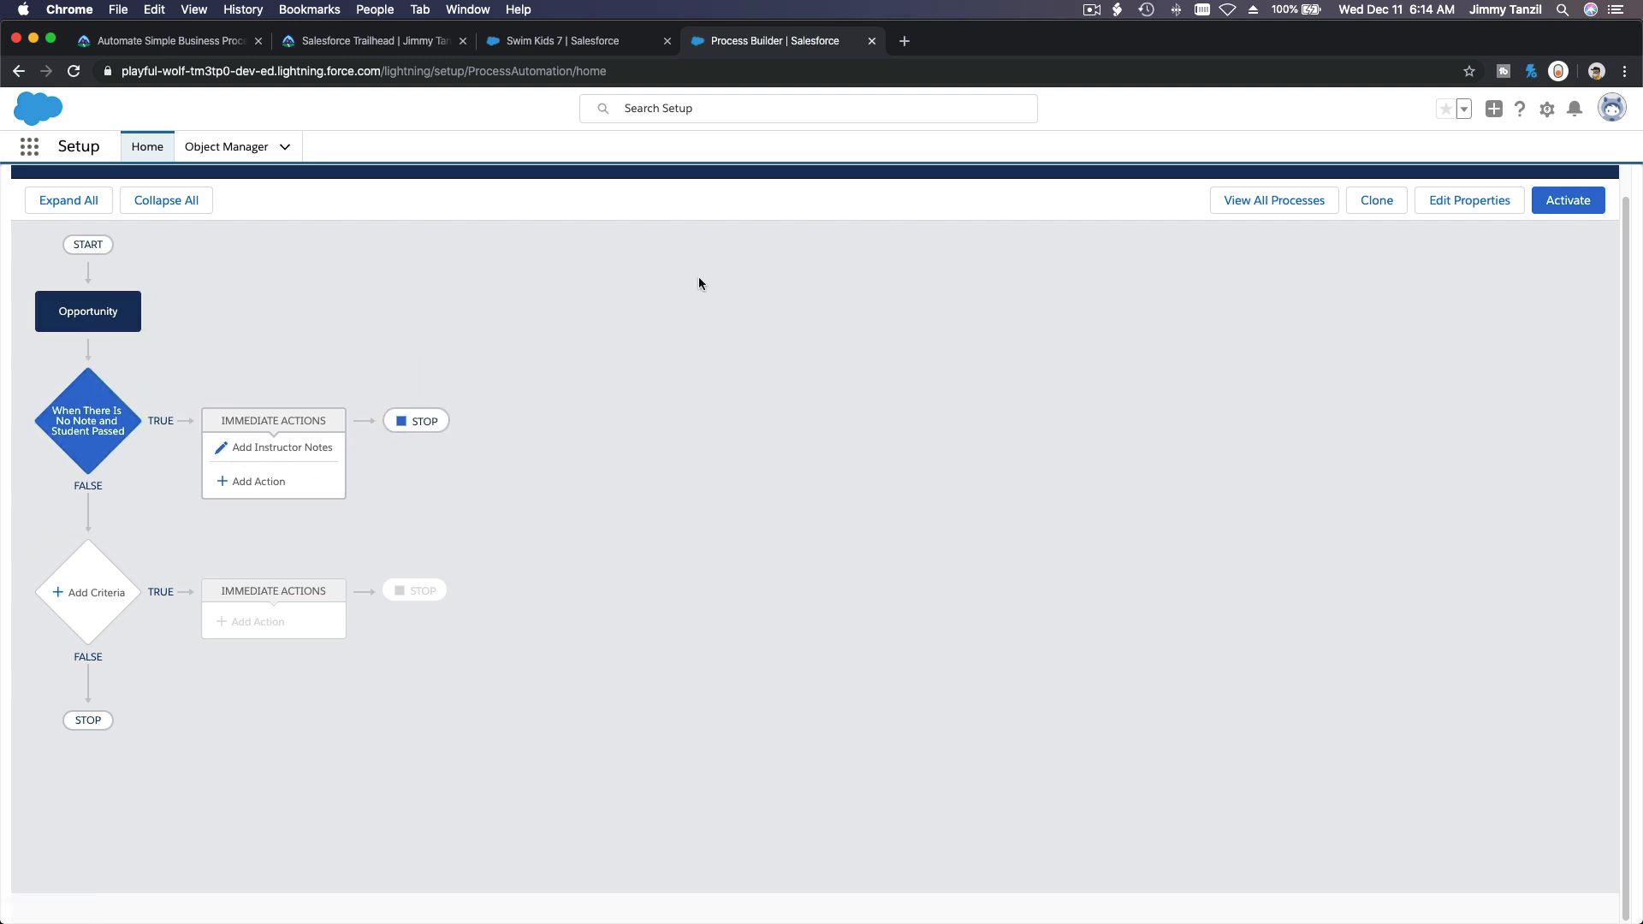
# Activate the process and expand the Passing Swimming Instructor Note entry in the list of all processes
pyautogui.click(1563, 205)
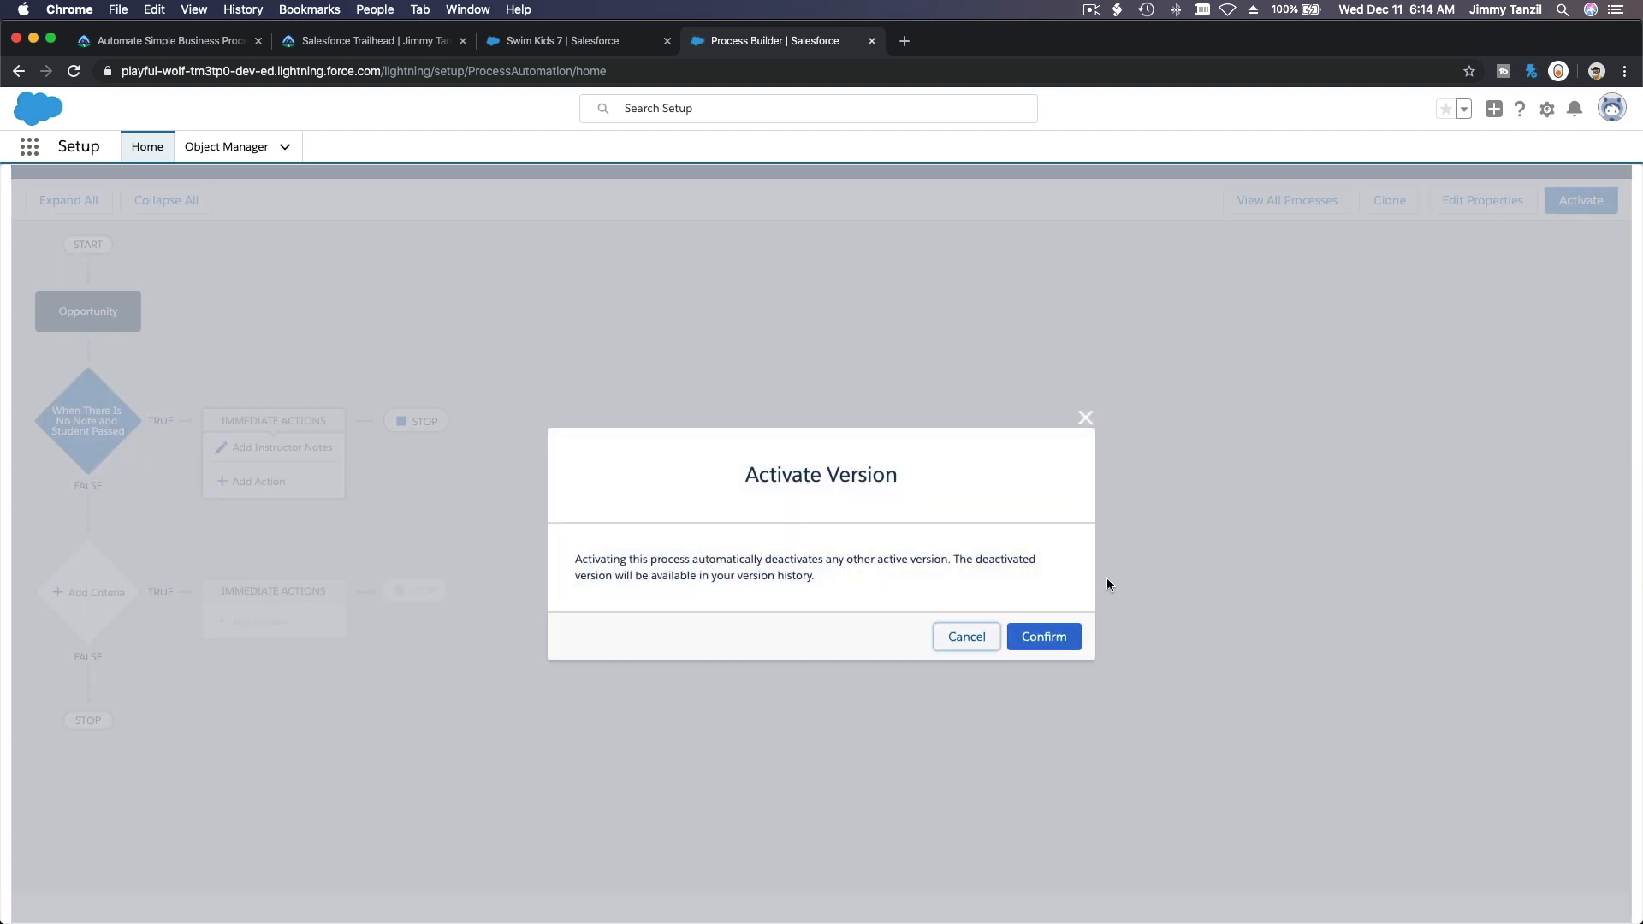
pyautogui.click(1044, 637)
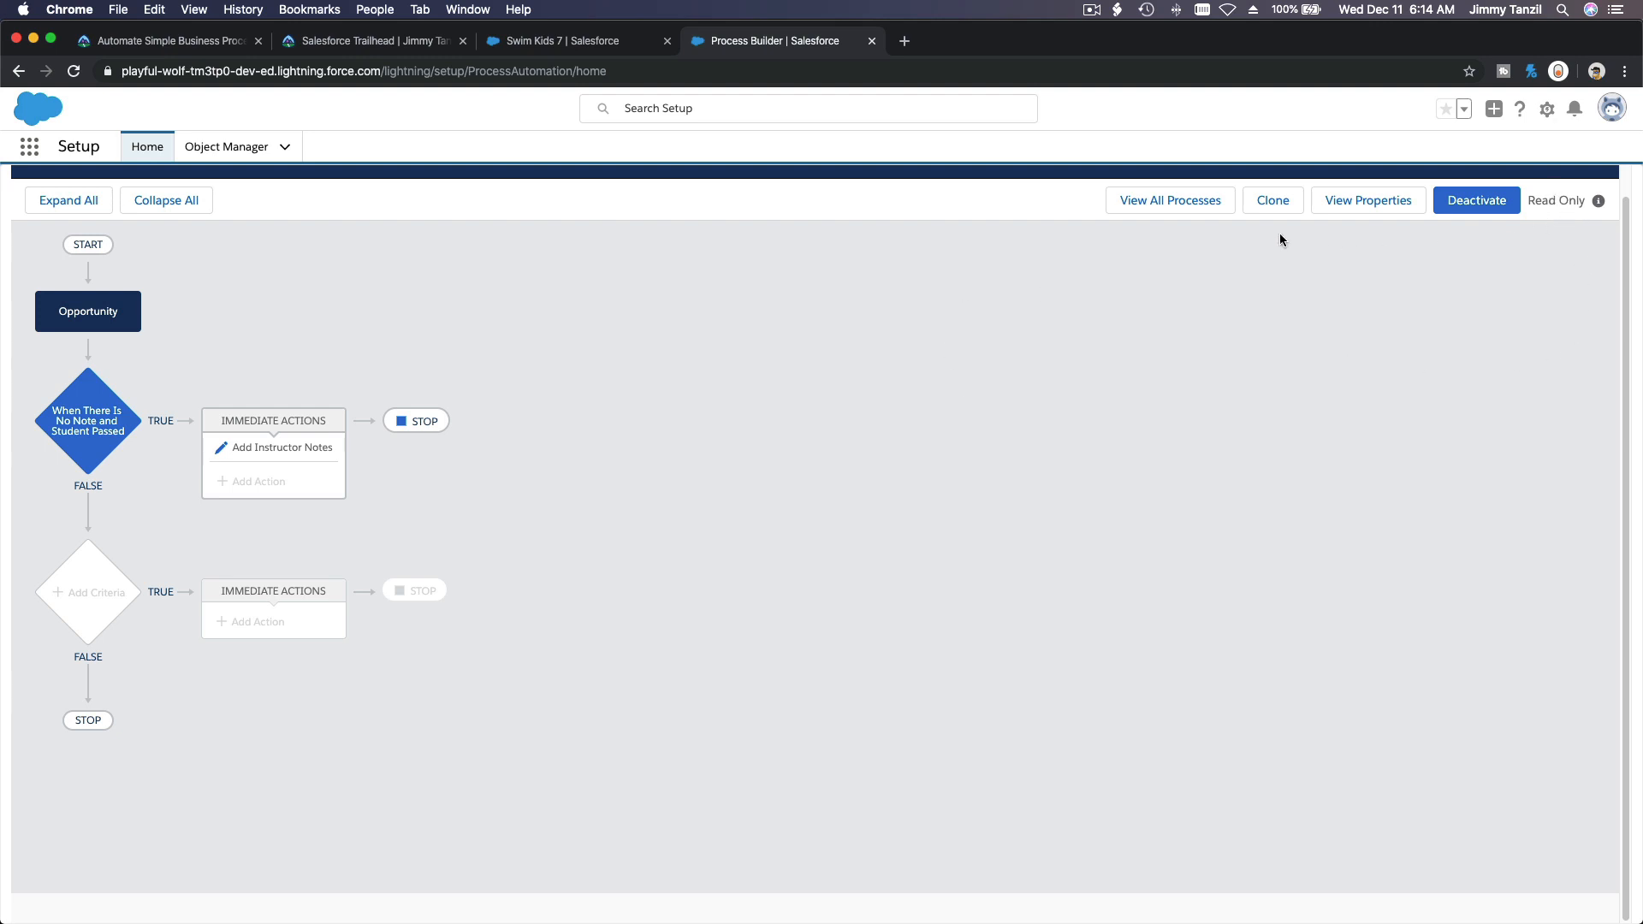
pyautogui.click(1161, 208)
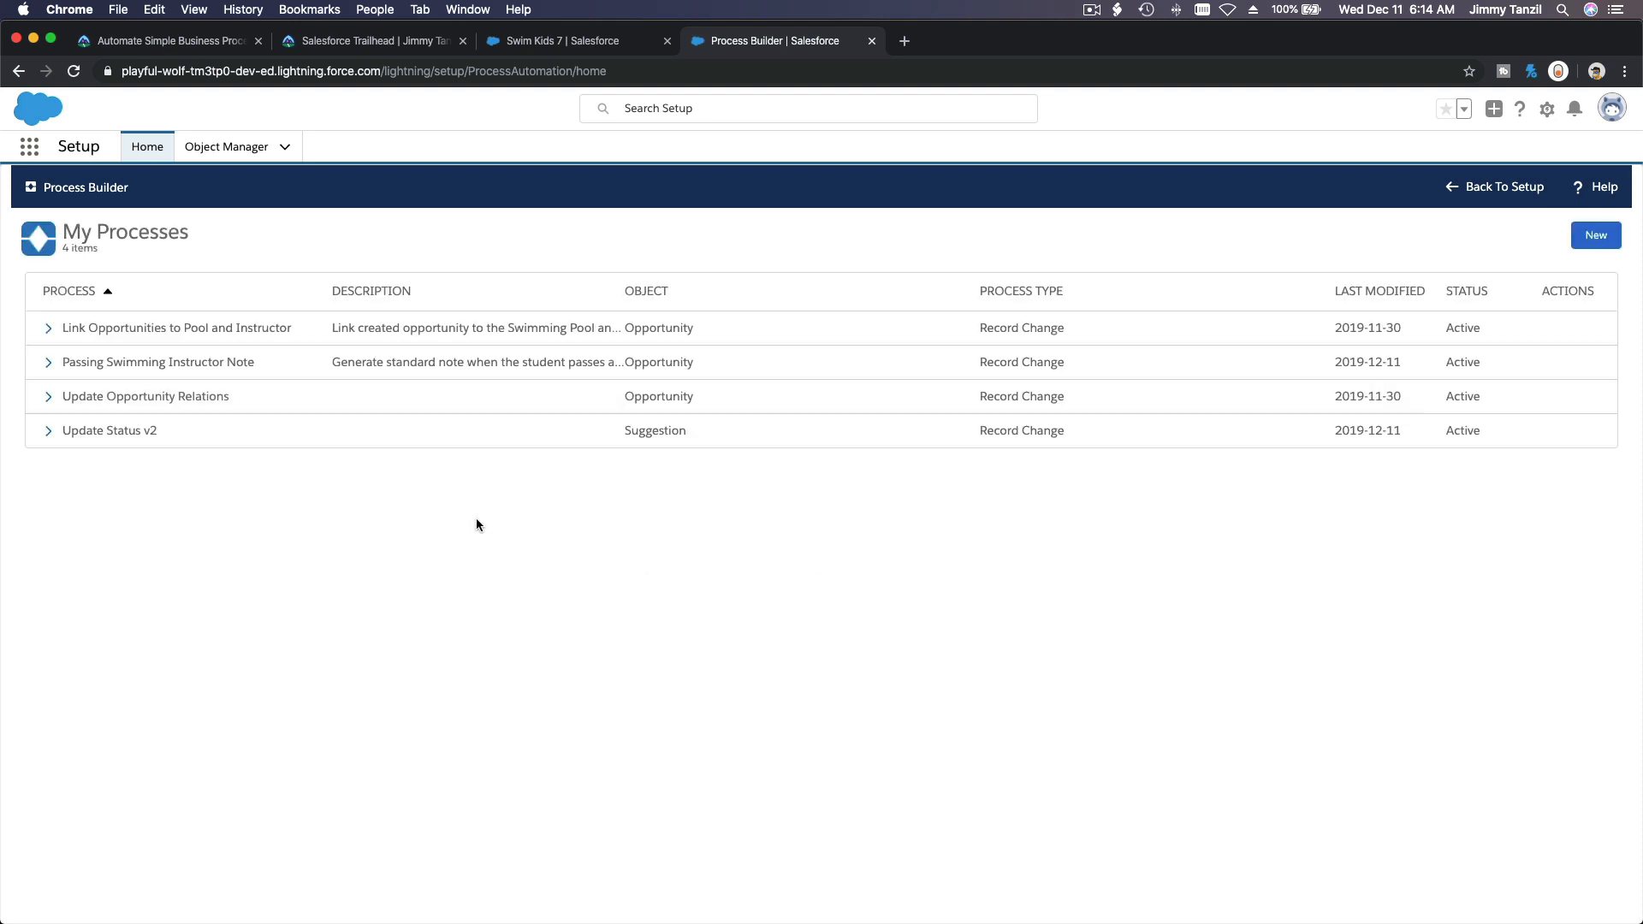
pyautogui.click(48, 363)
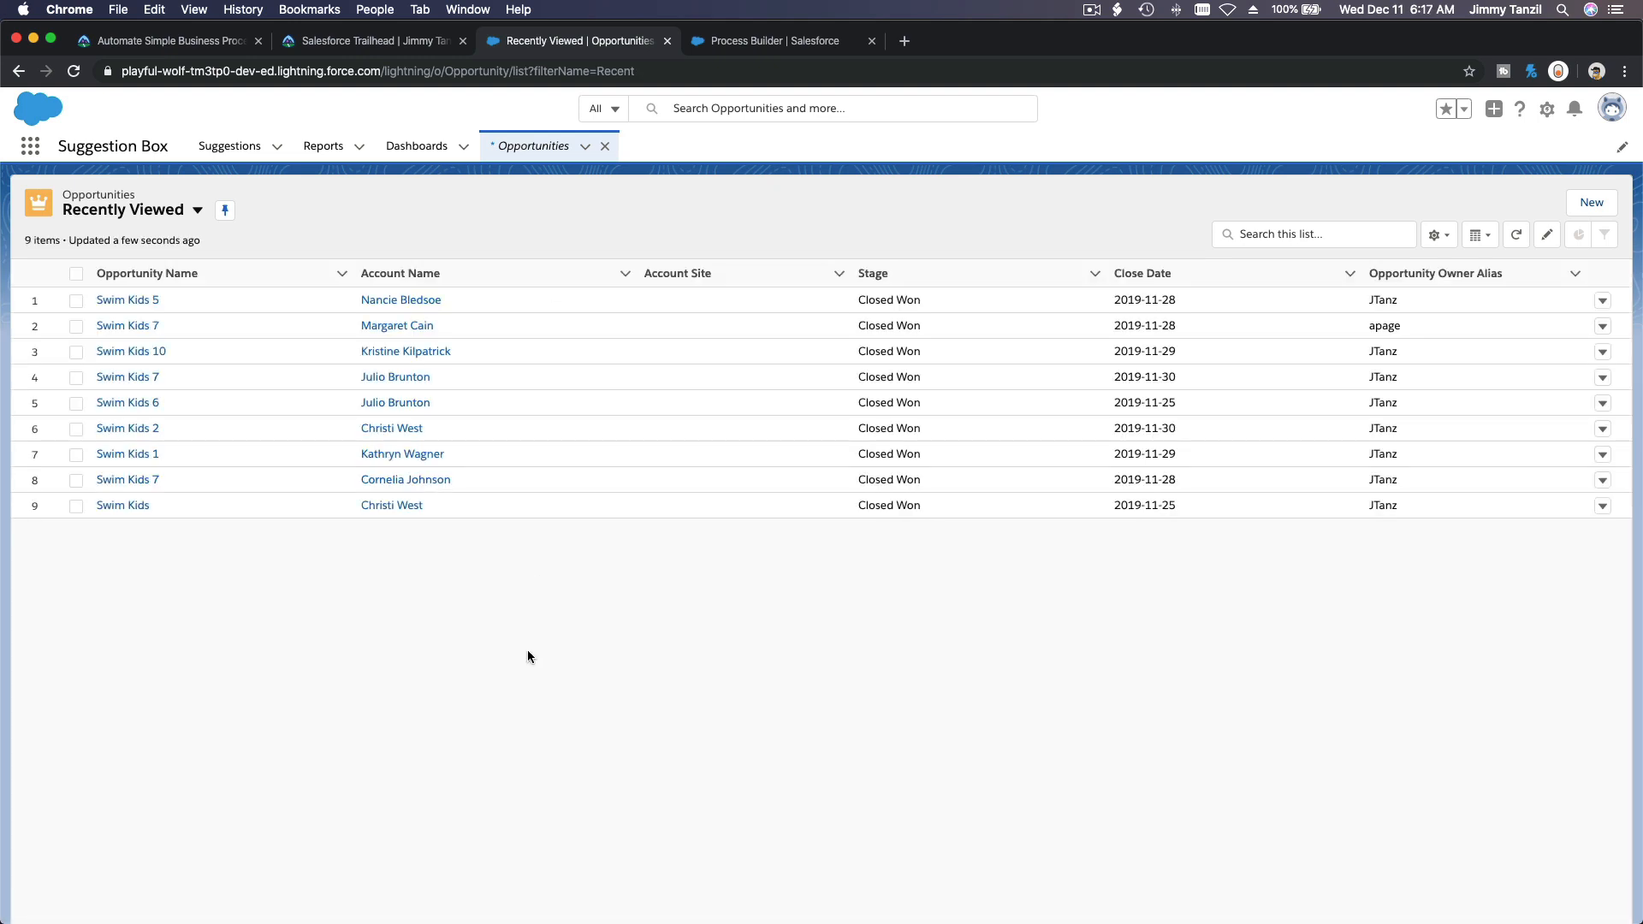
# Open the Swim Kids 1 opportunity's details, mark it as Pass with the instructor notes left empty, and save the record
pyautogui.click(149, 454)
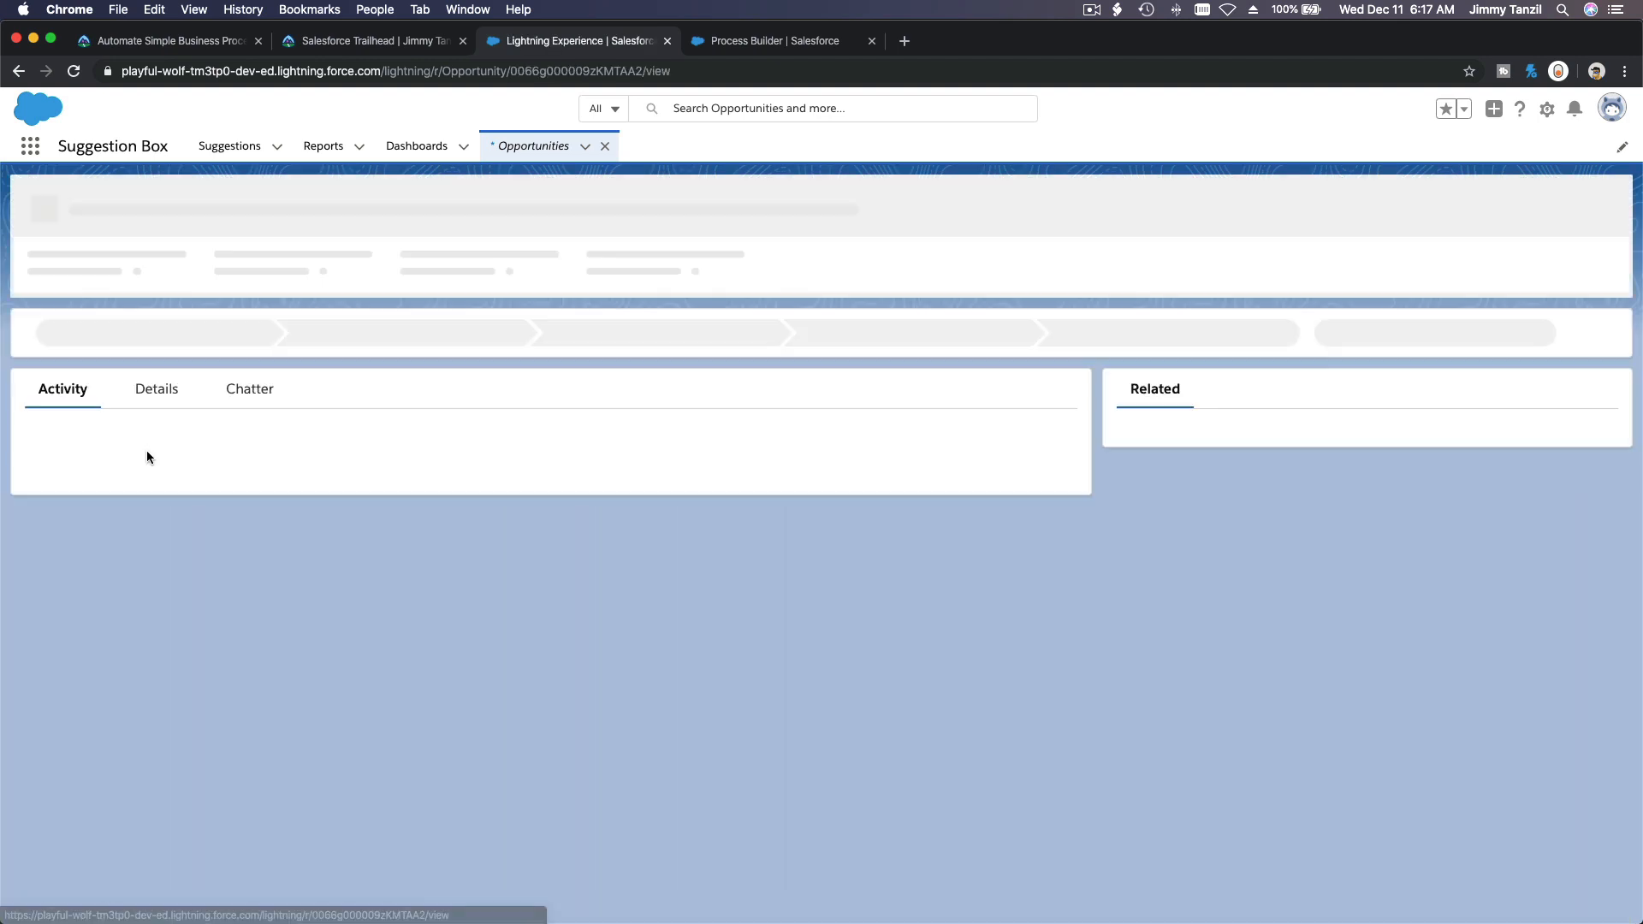
pyautogui.click(155, 399)
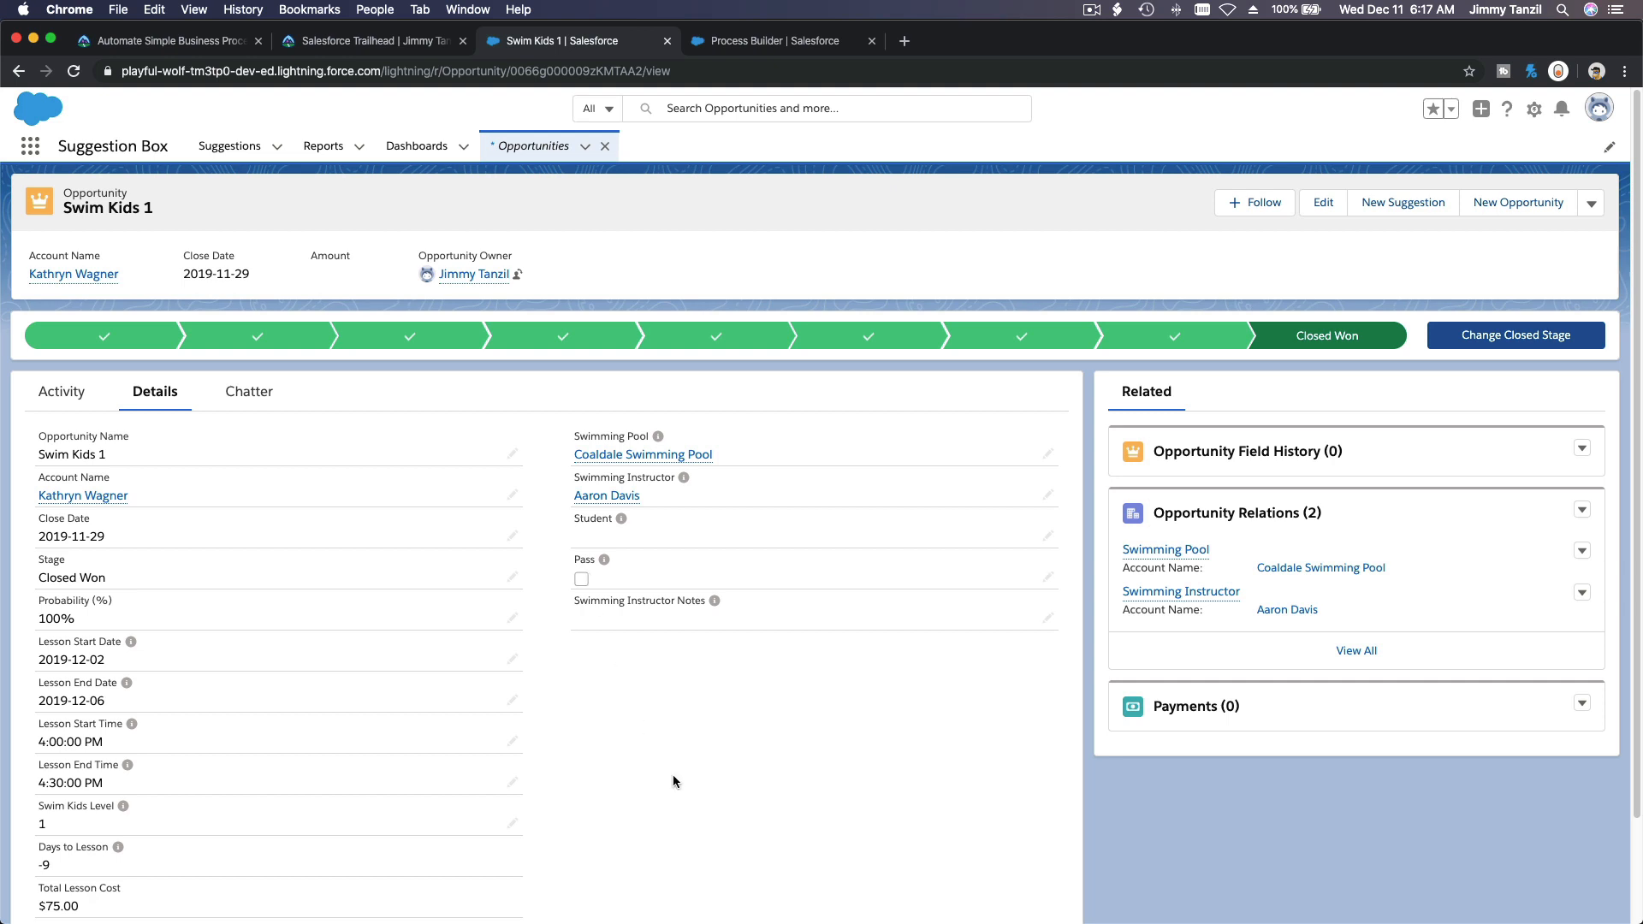
pyautogui.doubleClick(644, 714)
pyautogui.doubleClick(583, 587)
pyautogui.click(567, 578)
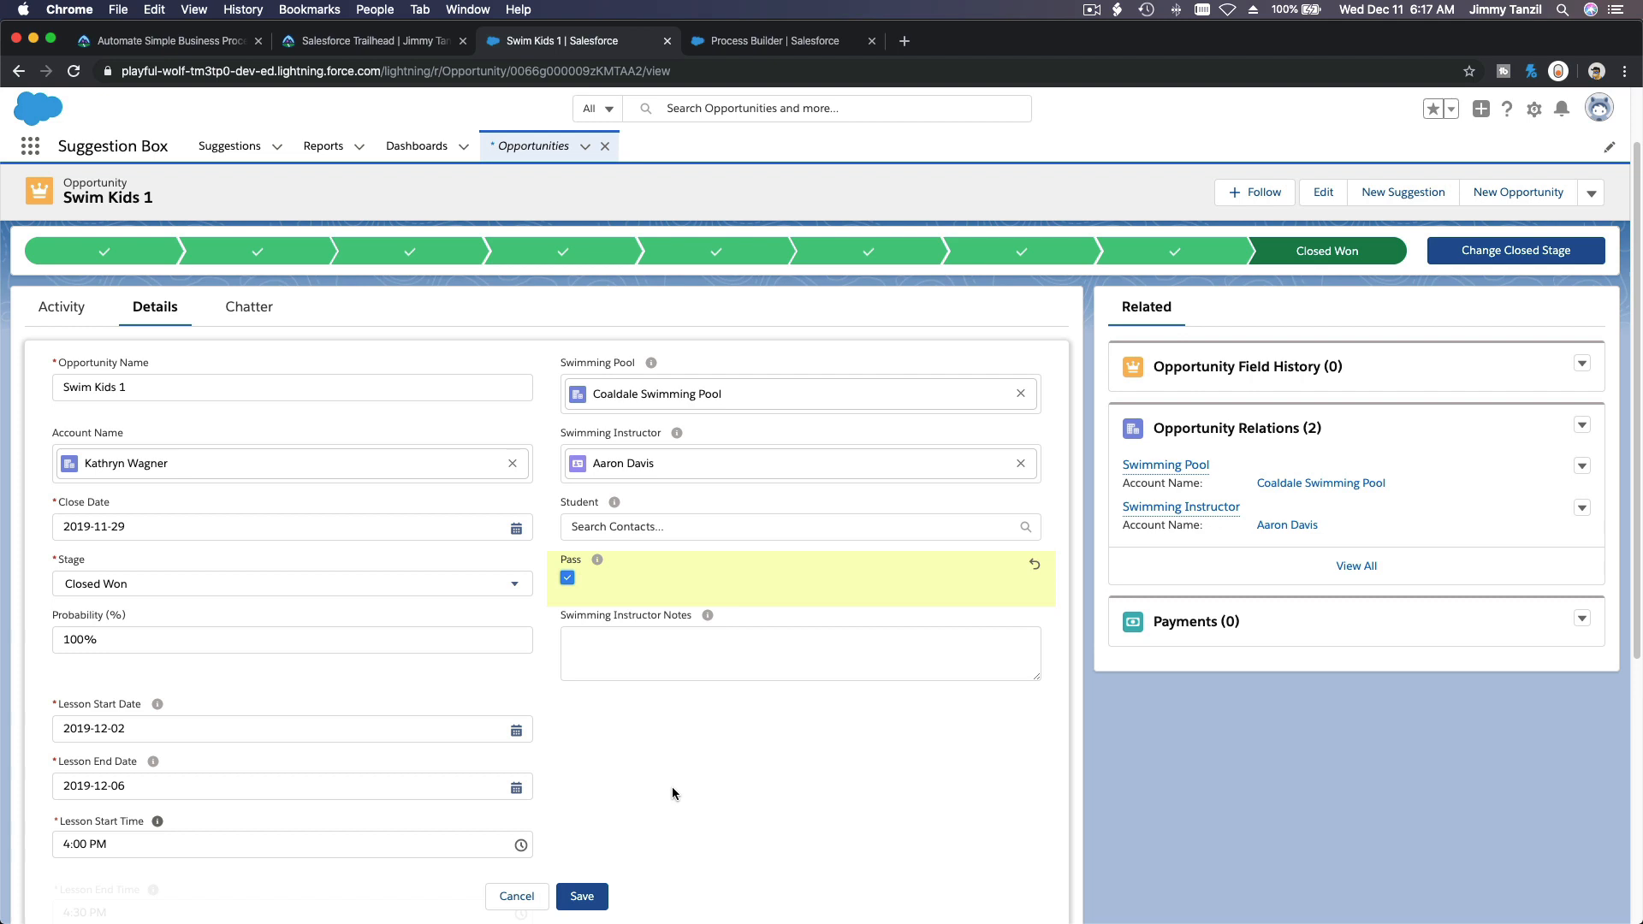
pyautogui.click(585, 896)
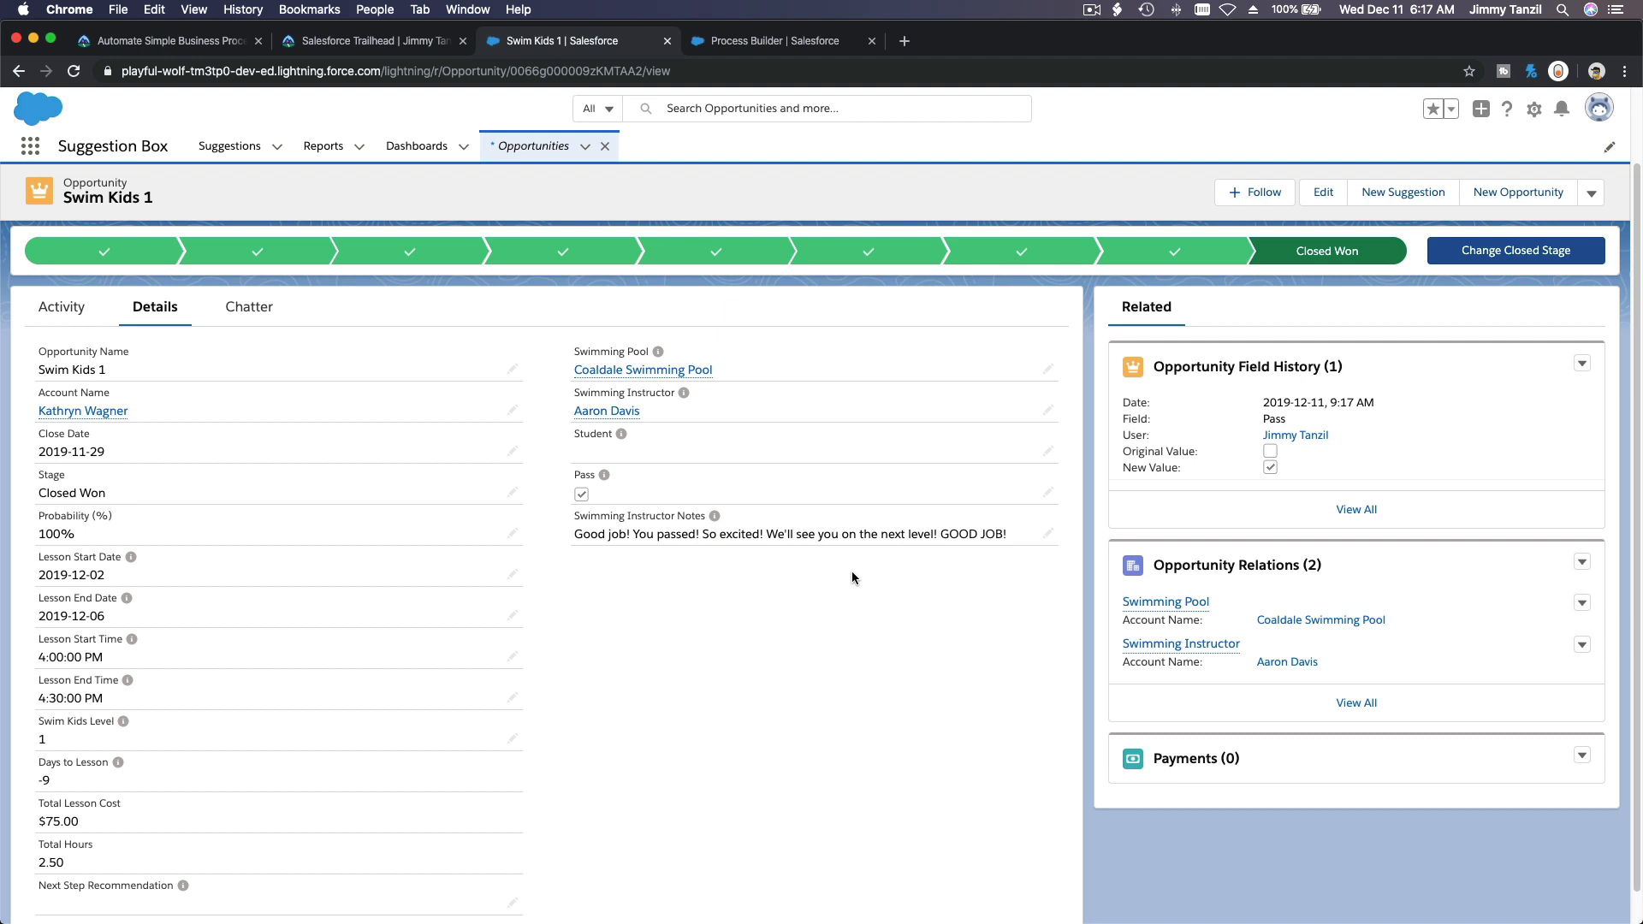
# Switch to the Trailhead Process Builder unit and read the process components through the description of immediate actions
pyautogui.click(208, 53)
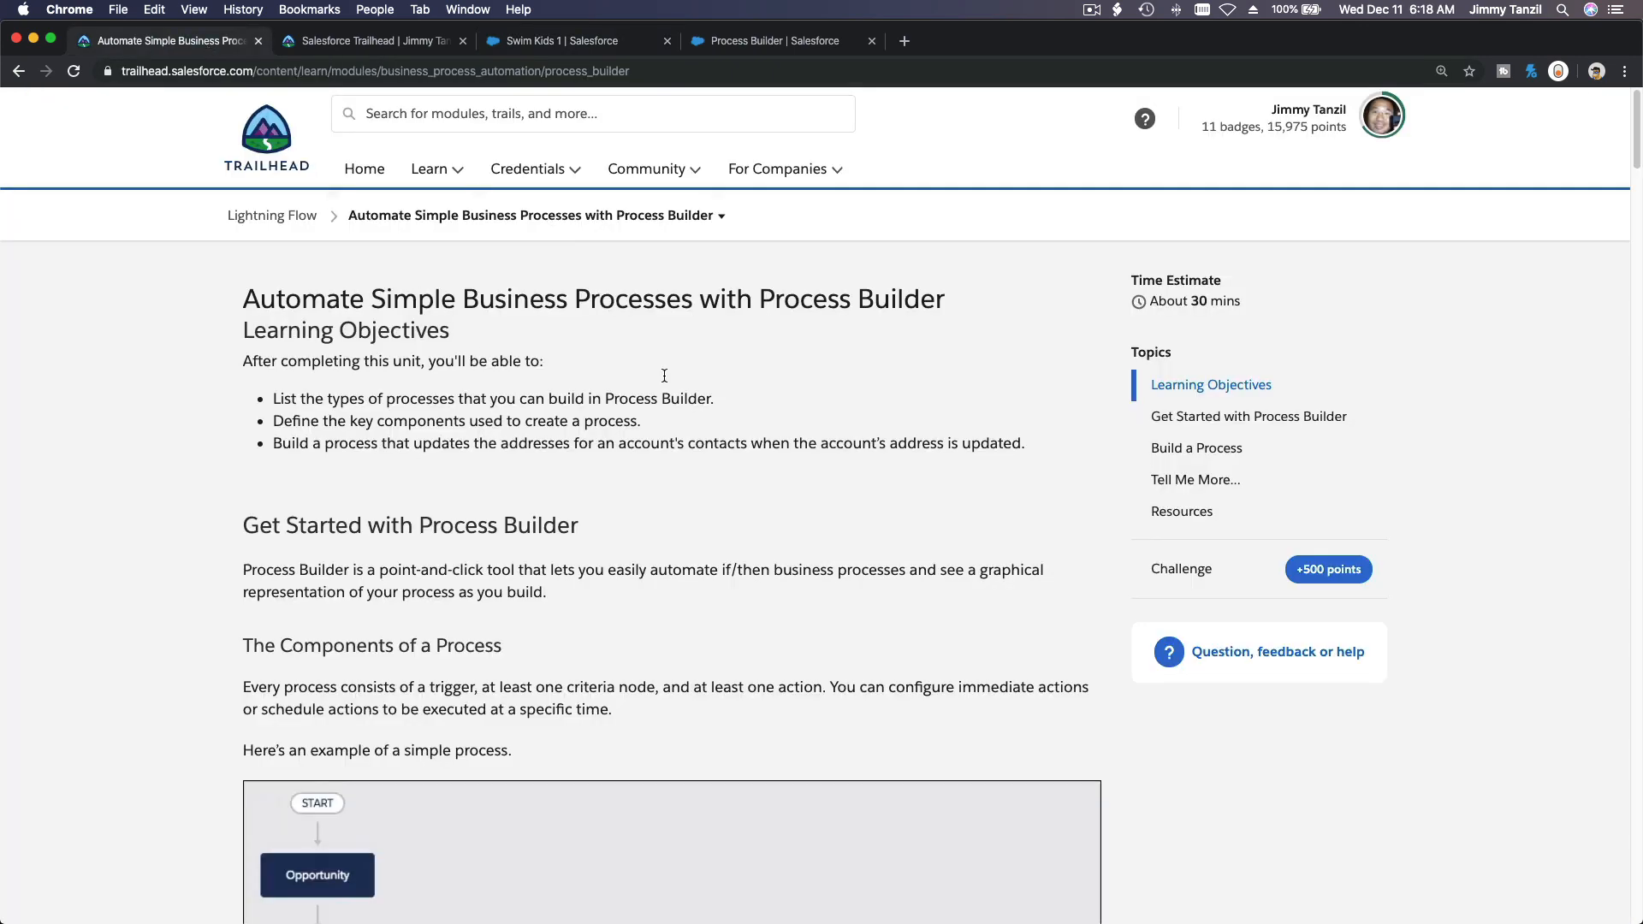
pyautogui.scroll(-5, 912, 422)
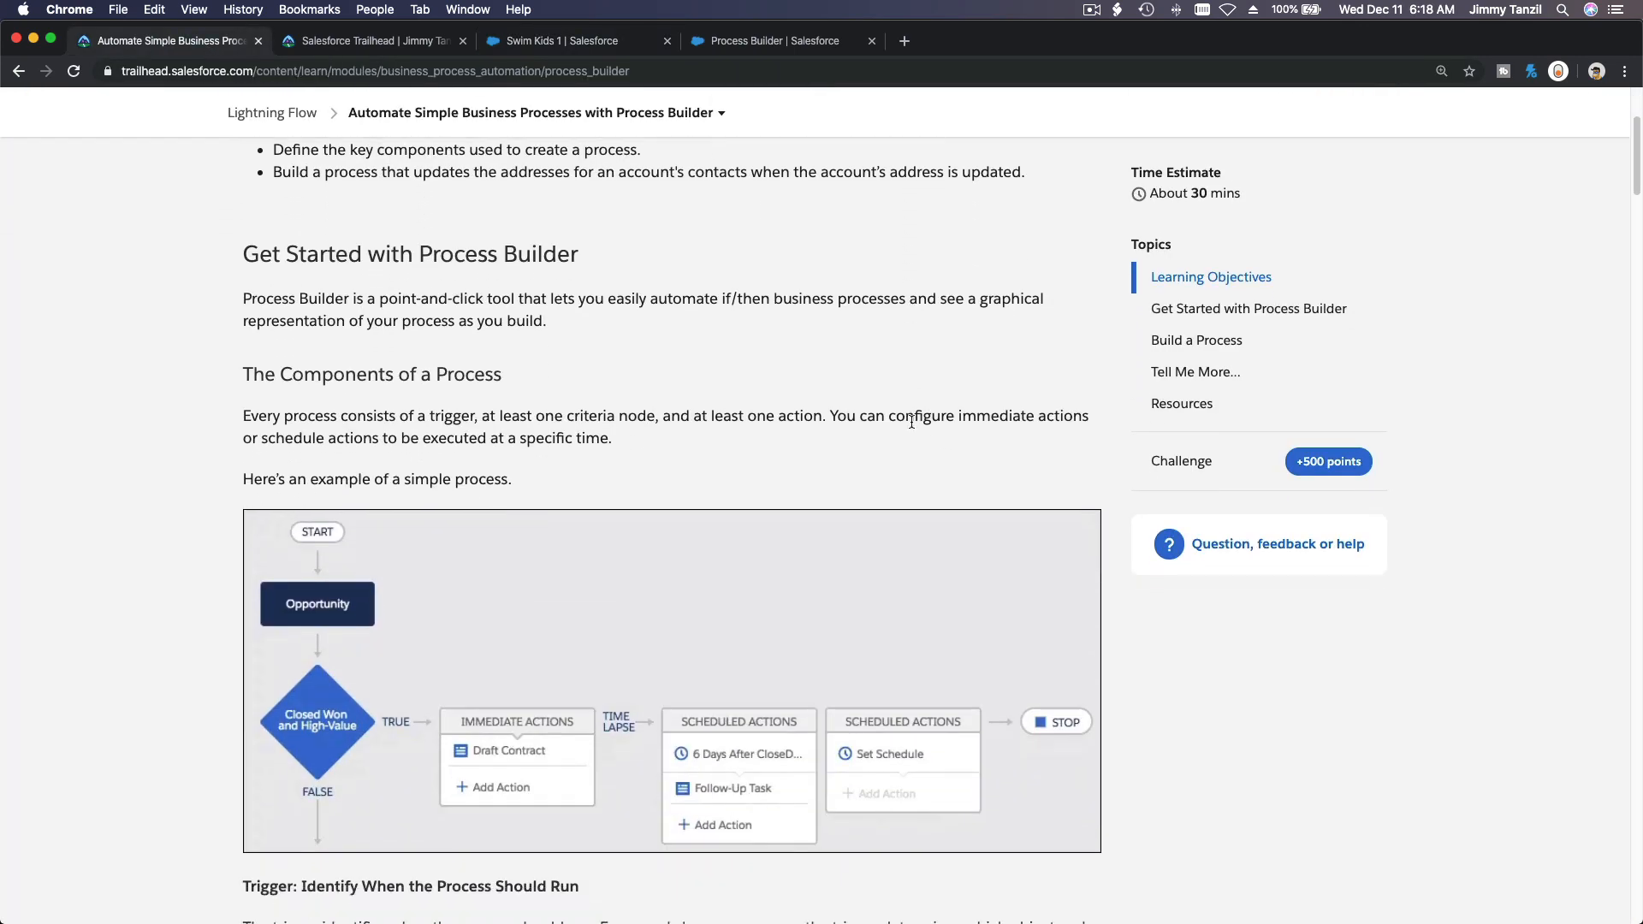
pyautogui.scroll(-7, 911, 426)
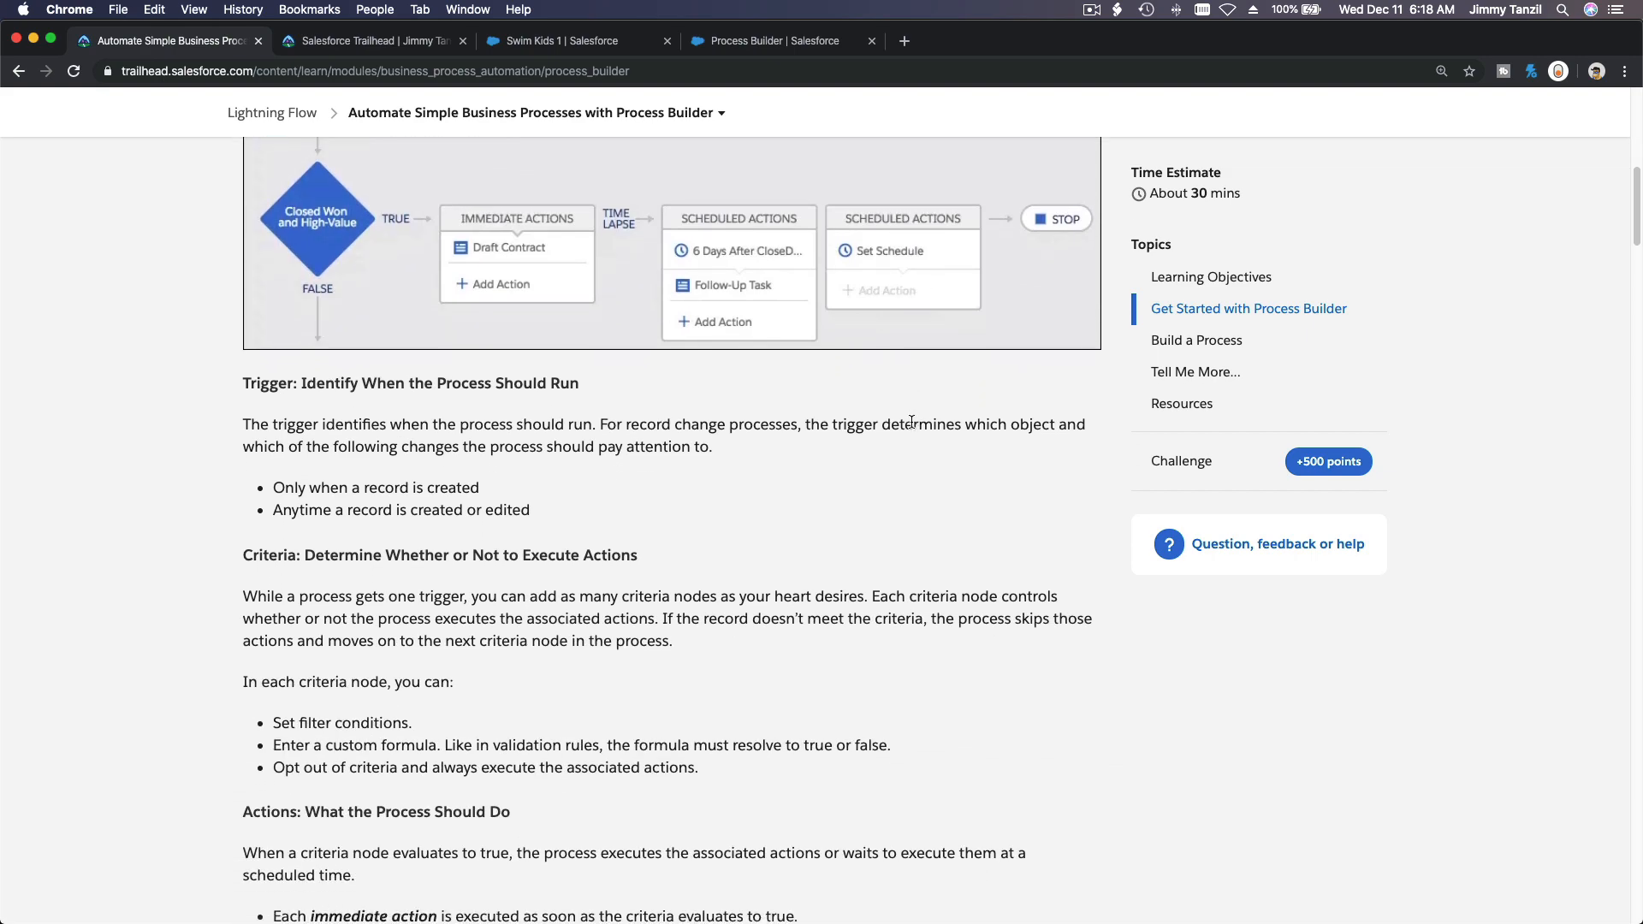
pyautogui.scroll(-4, 911, 427)
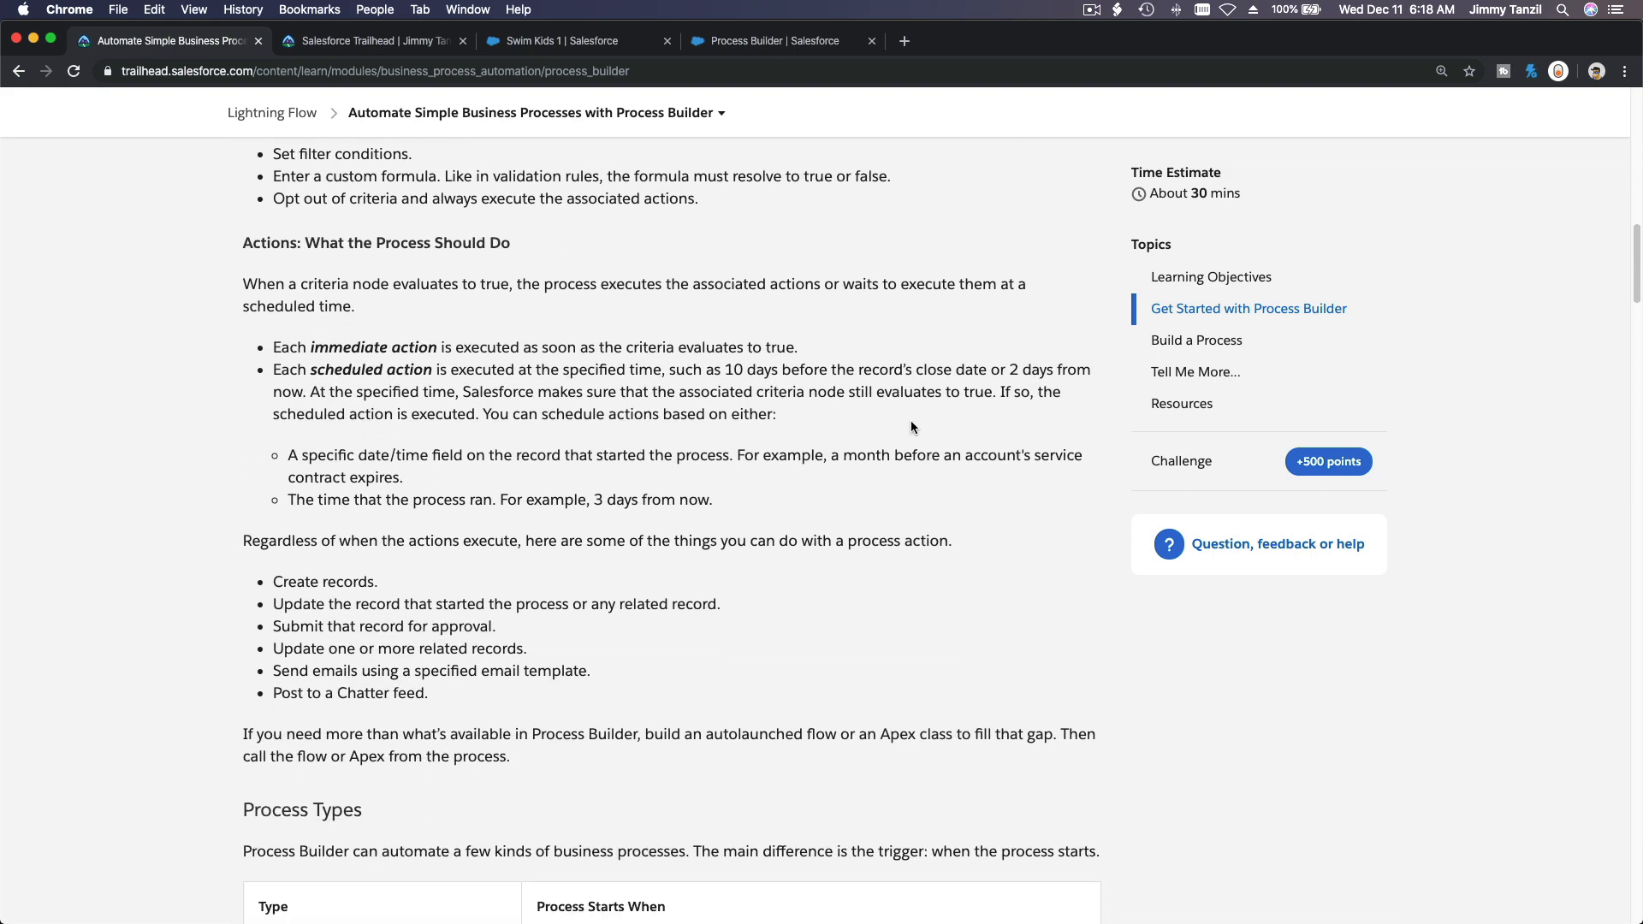
pyautogui.tripleClick(388, 339)
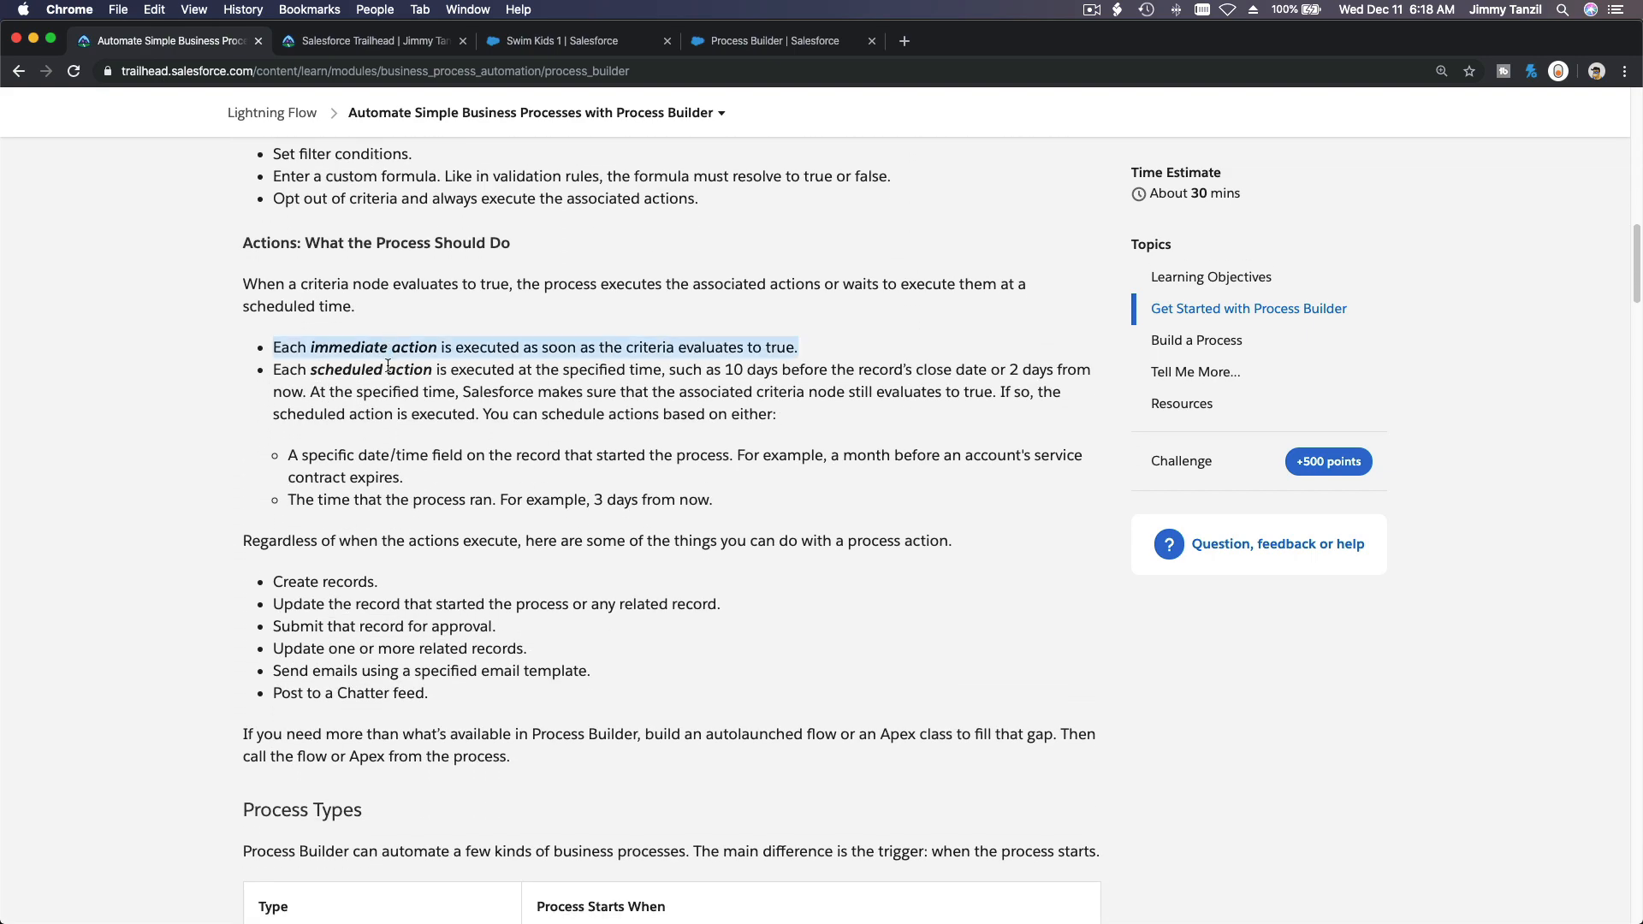
# Read the Trailhead unit's sections on scheduled actions, available process actions, process types and the Process Builder tour
pyautogui.tripleClick(388, 366)
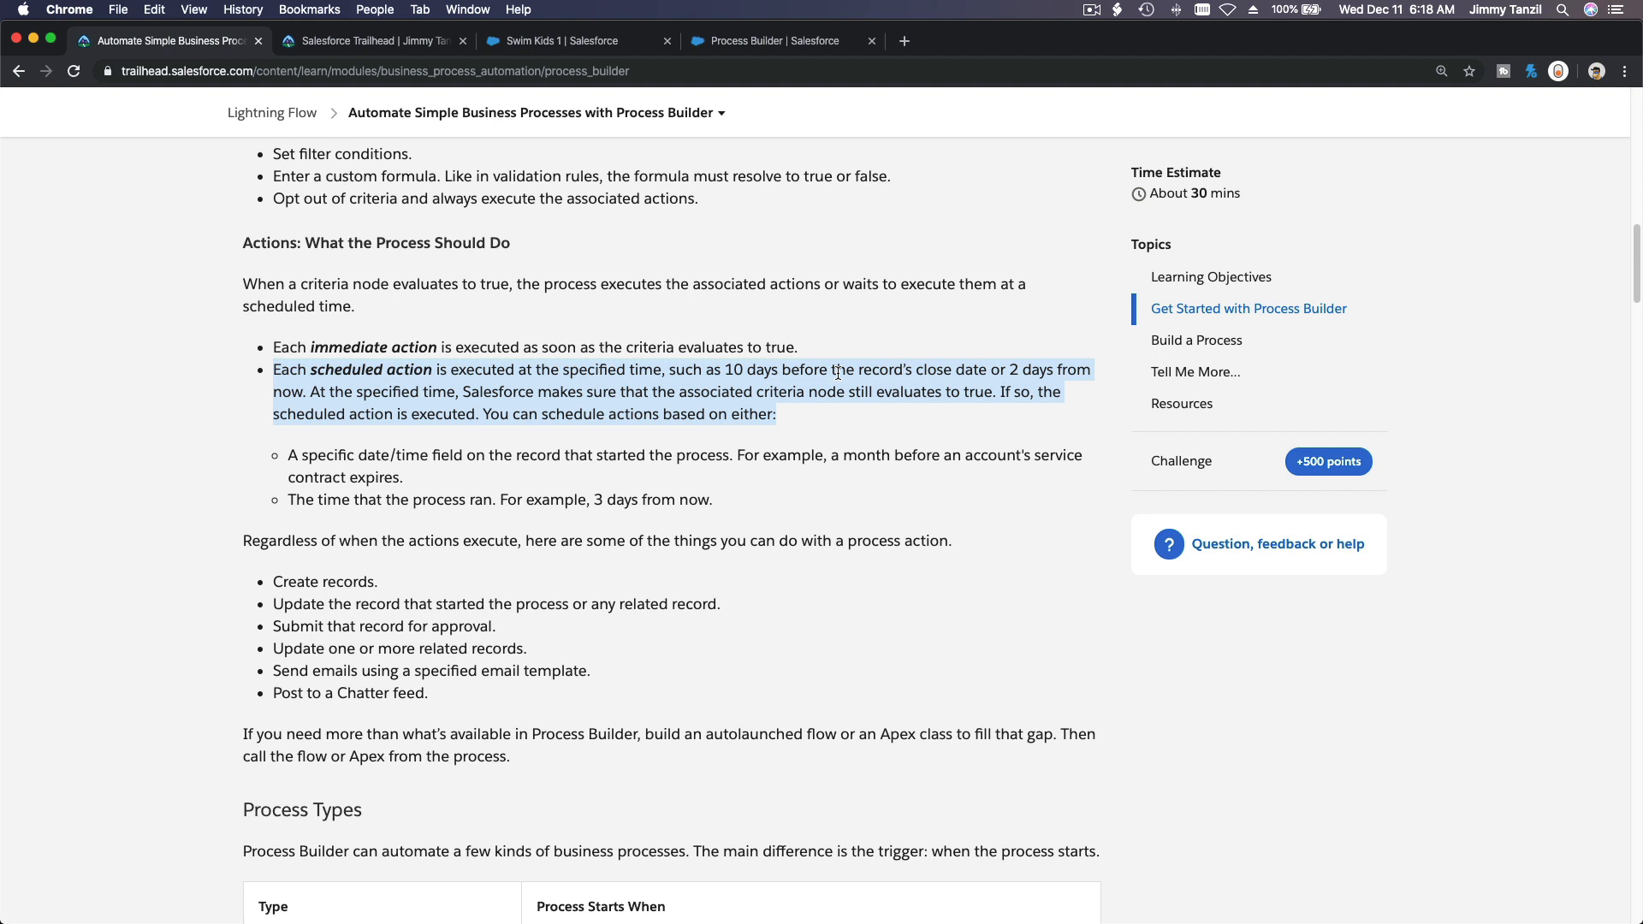
pyautogui.click(850, 428)
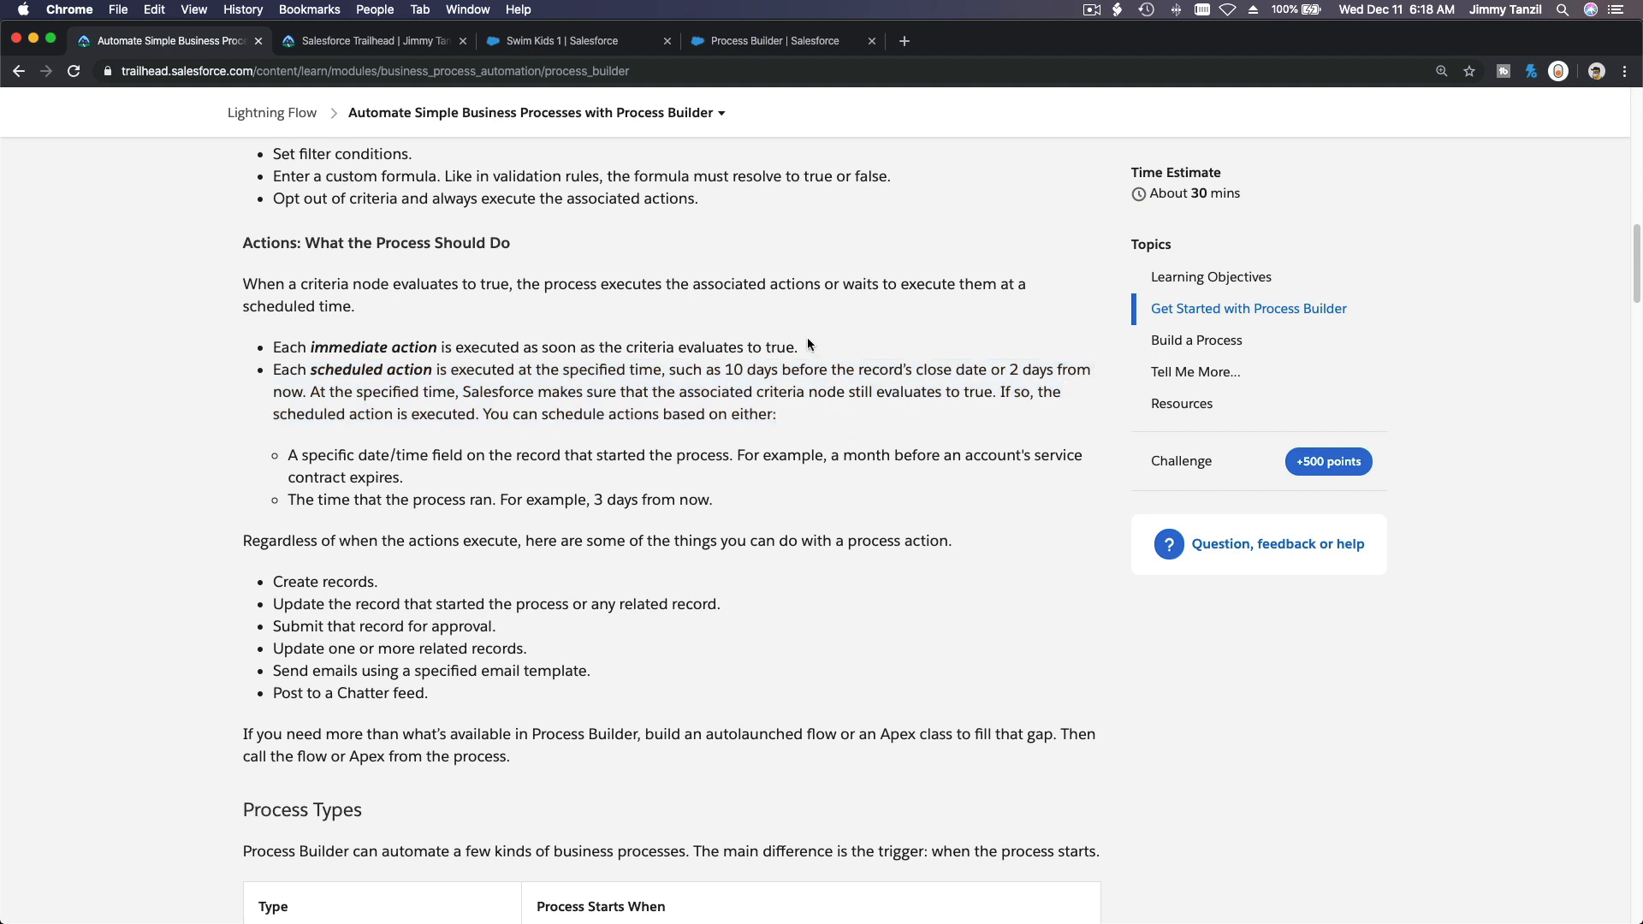
pyautogui.scroll(-5, 618, 332)
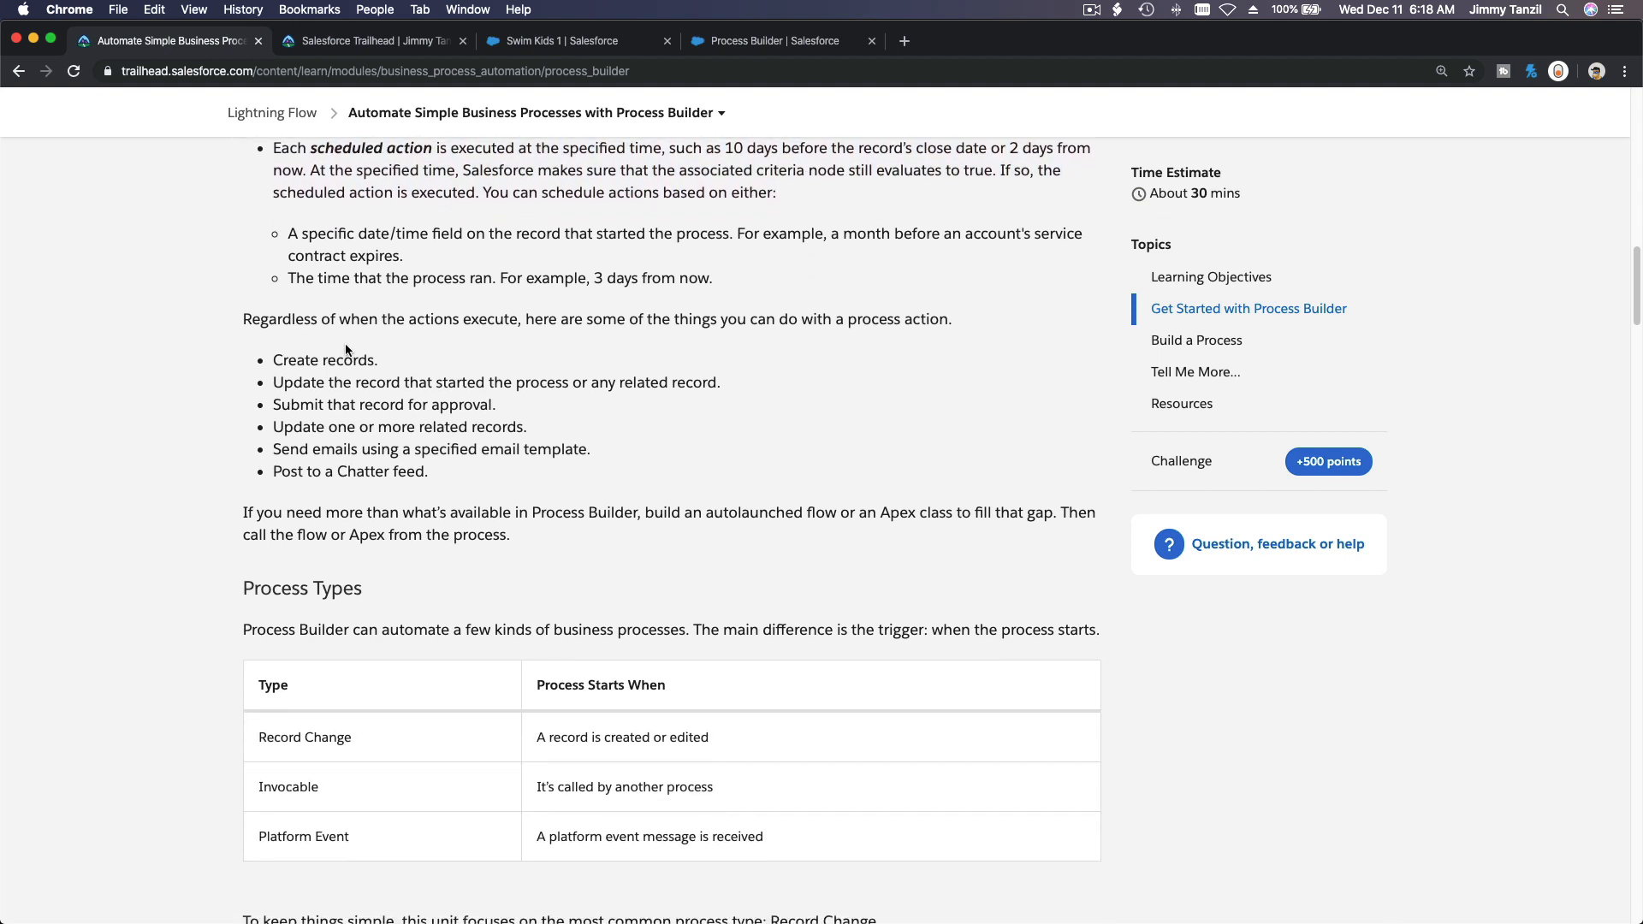
pyautogui.scroll(-5, 371, 411)
pyautogui.scroll(-10, 372, 414)
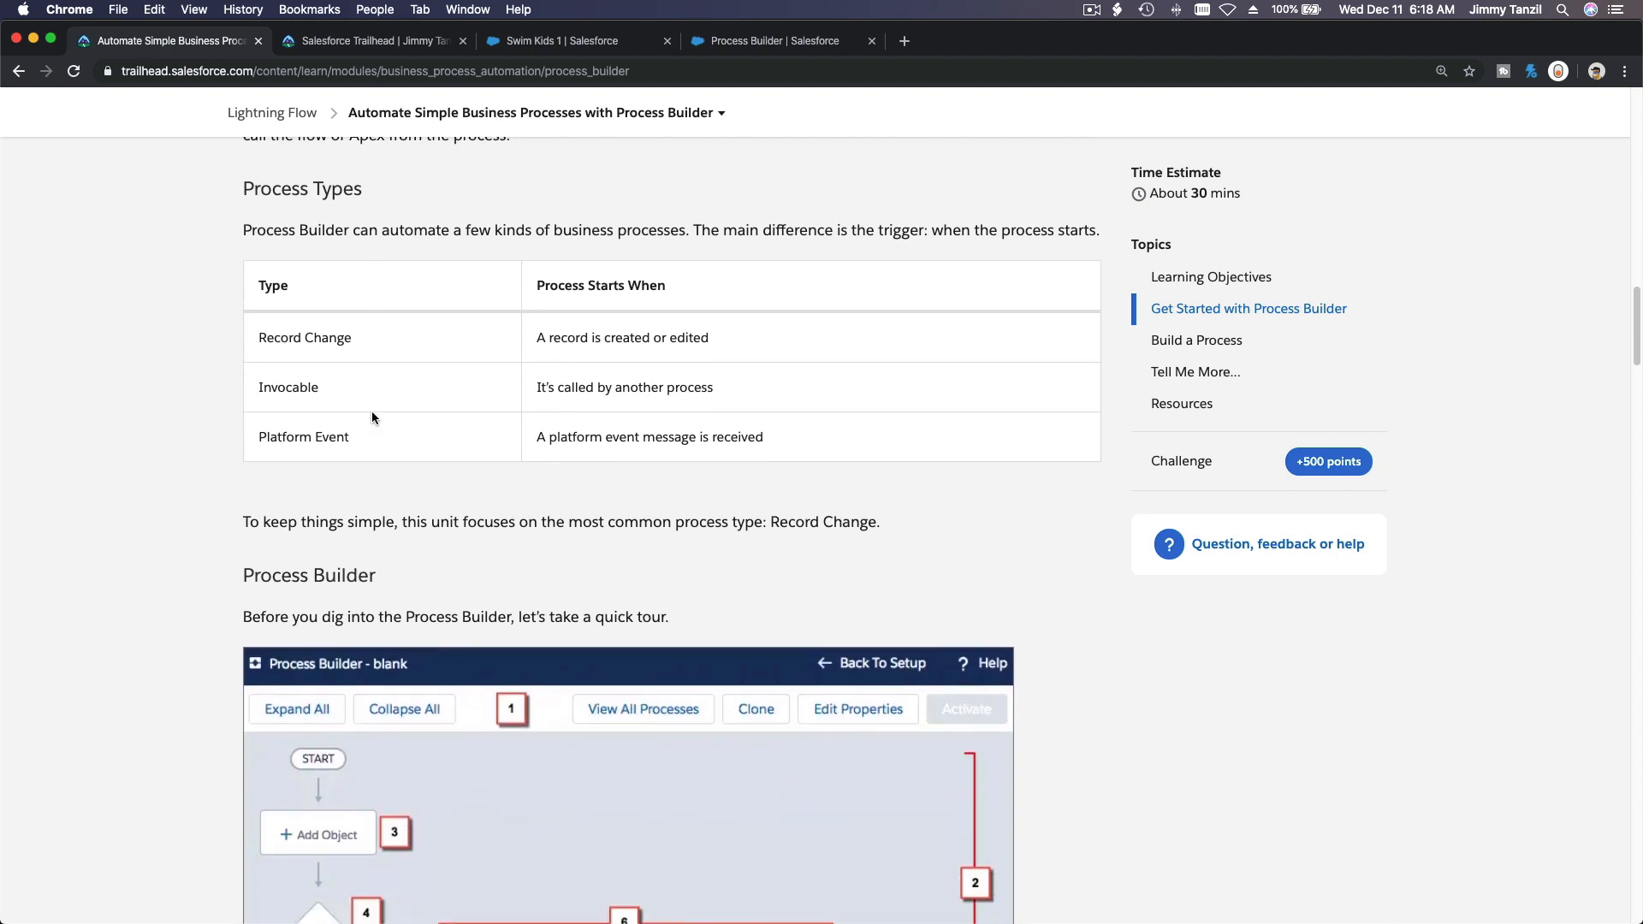
pyautogui.scroll(-7, 371, 417)
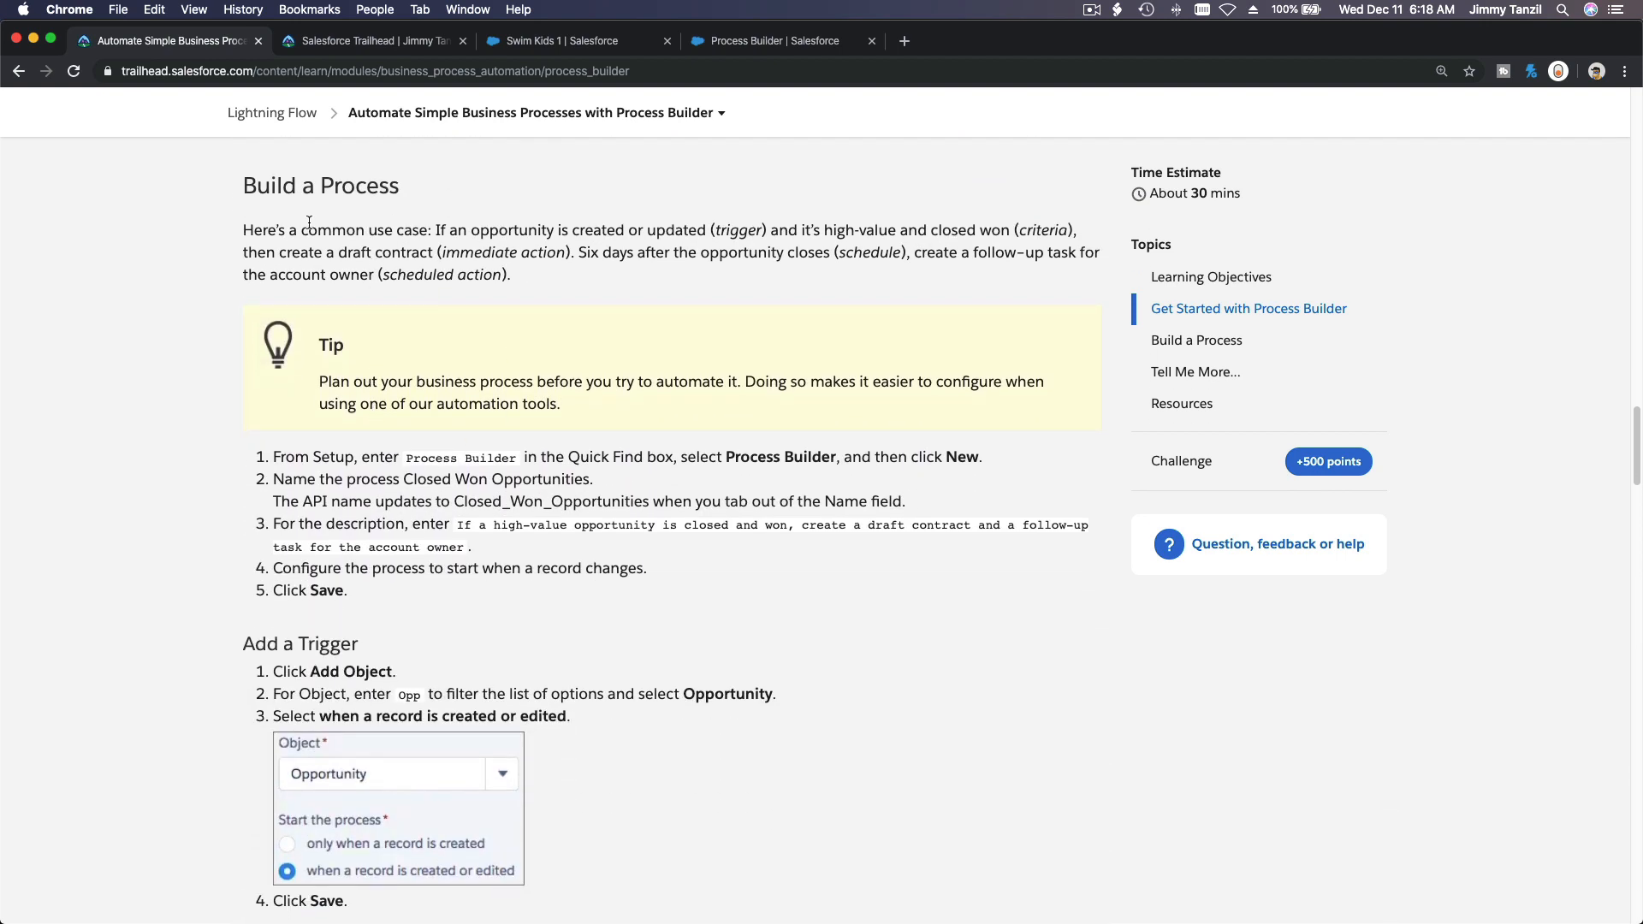
# Read the Build a Process walkthrough, from the high-value opportunity use case through its trigger, criteria, schedule and actions to activation
pyautogui.moveTo(244, 185); pyautogui.dragTo(284, 336)
pyautogui.scroll(-8, 284, 332)
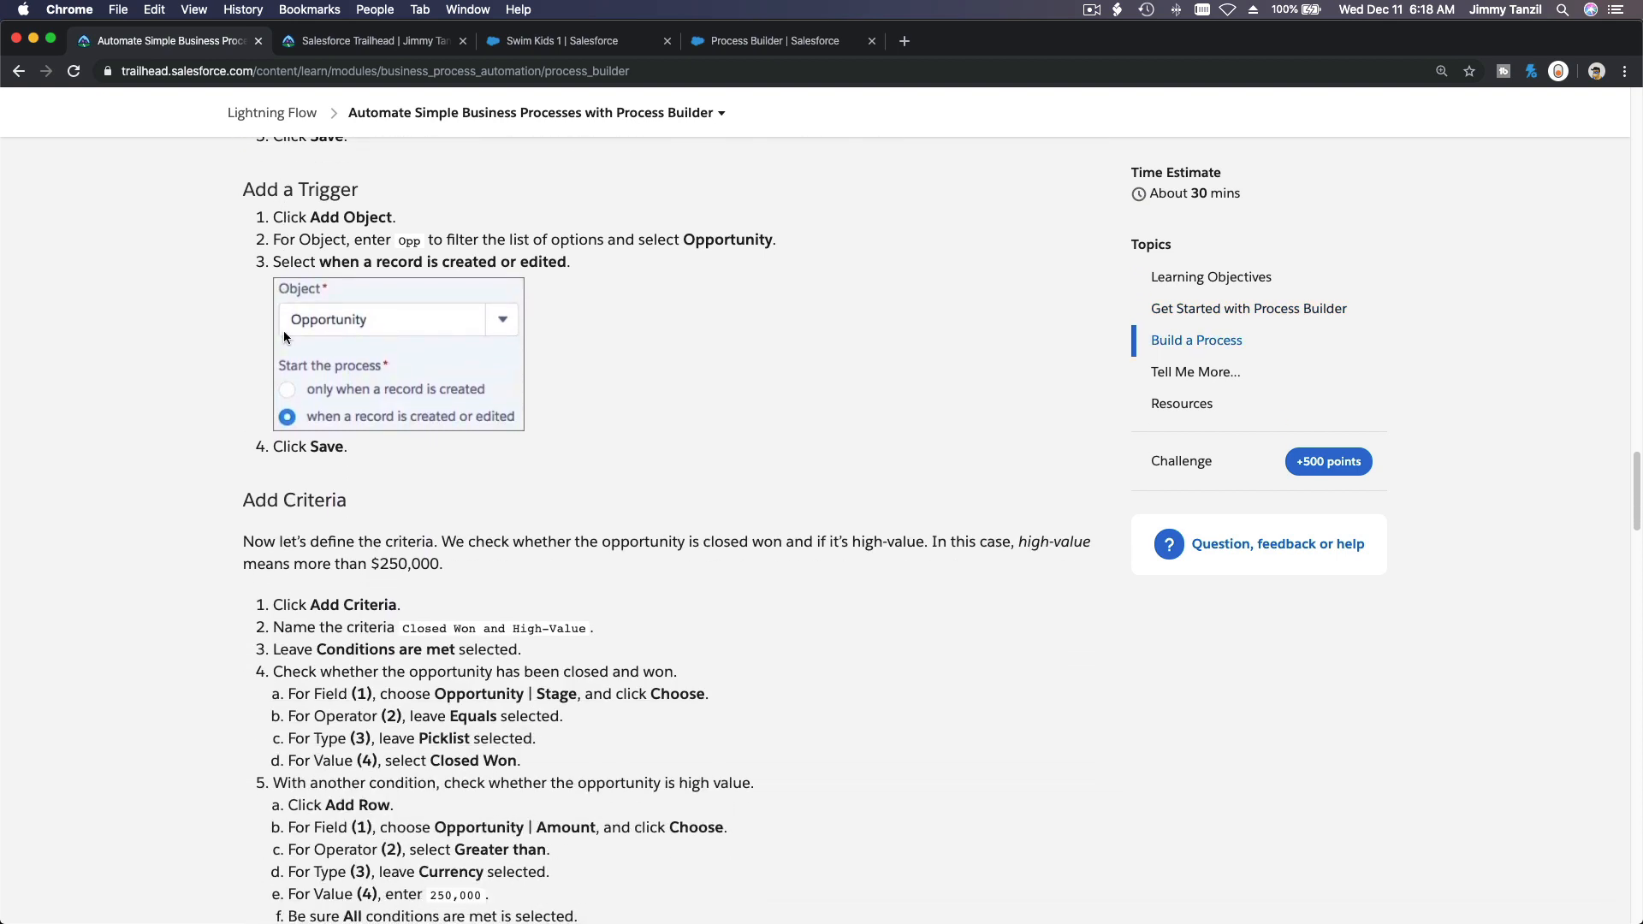
pyautogui.scroll(-9, 284, 331)
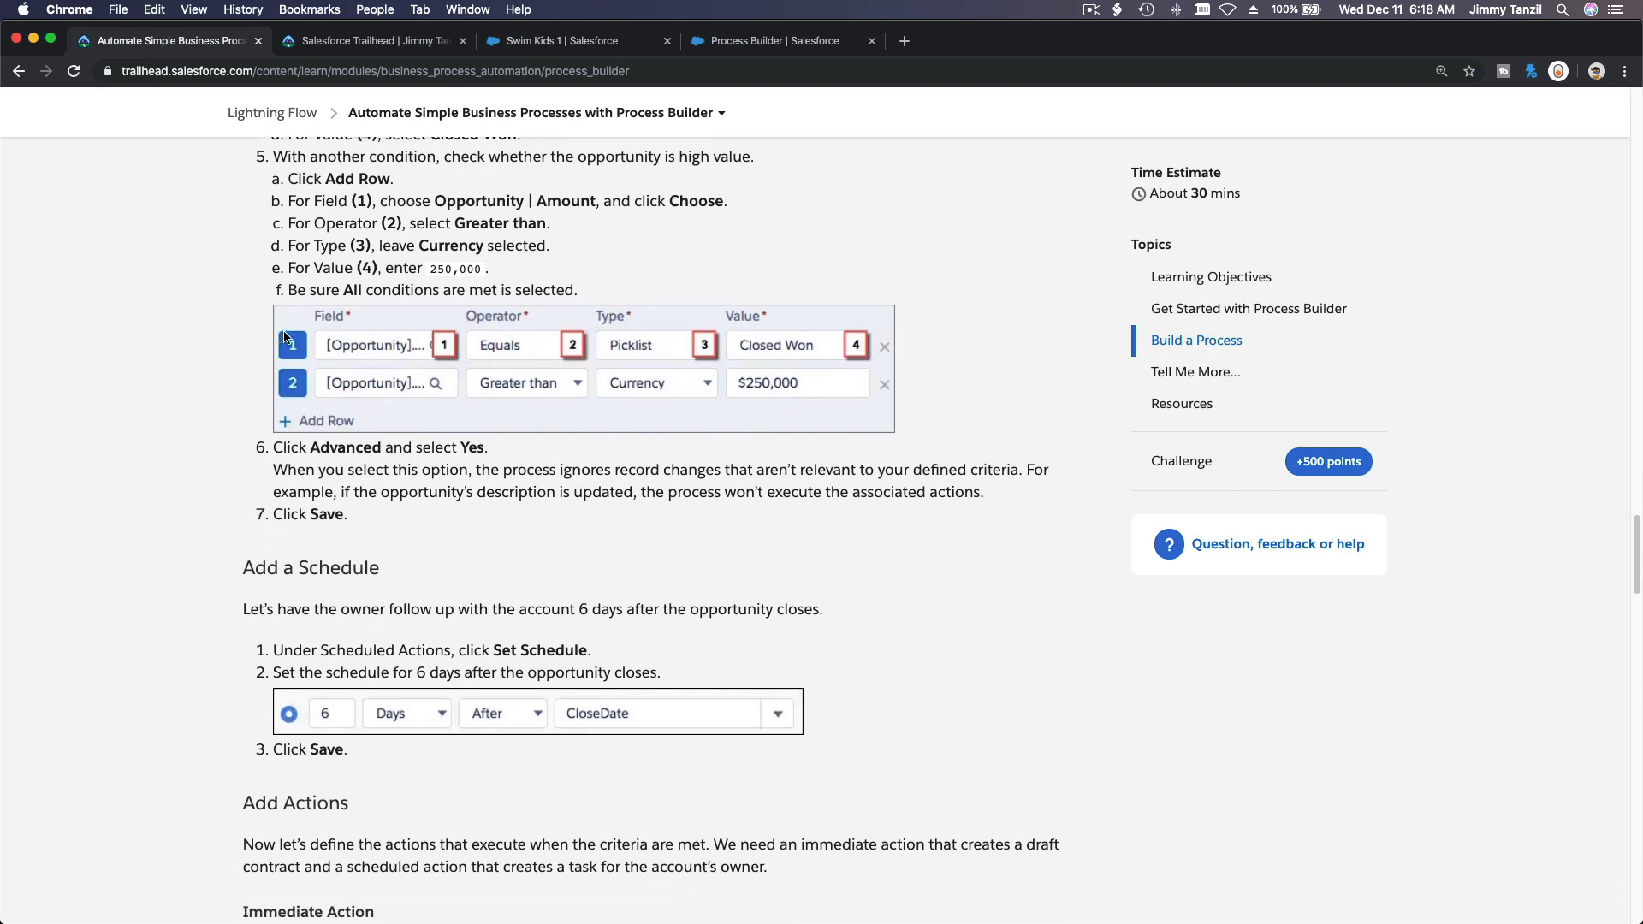
pyautogui.scroll(7, 284, 332)
pyautogui.scroll(11, 284, 332)
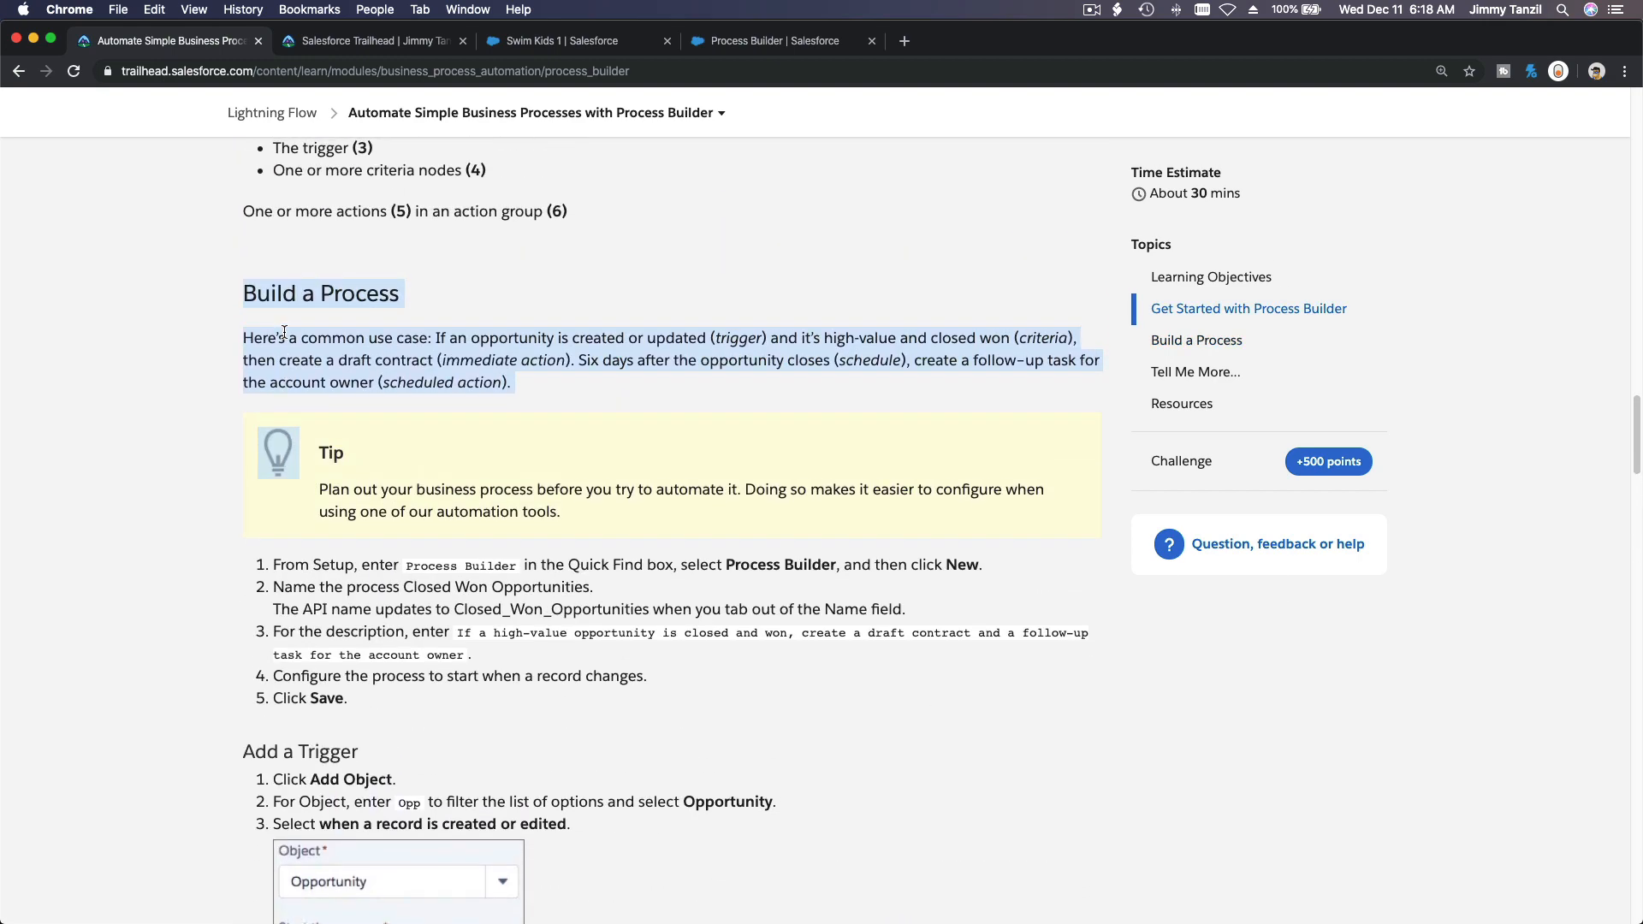
pyautogui.scroll(-9, 284, 332)
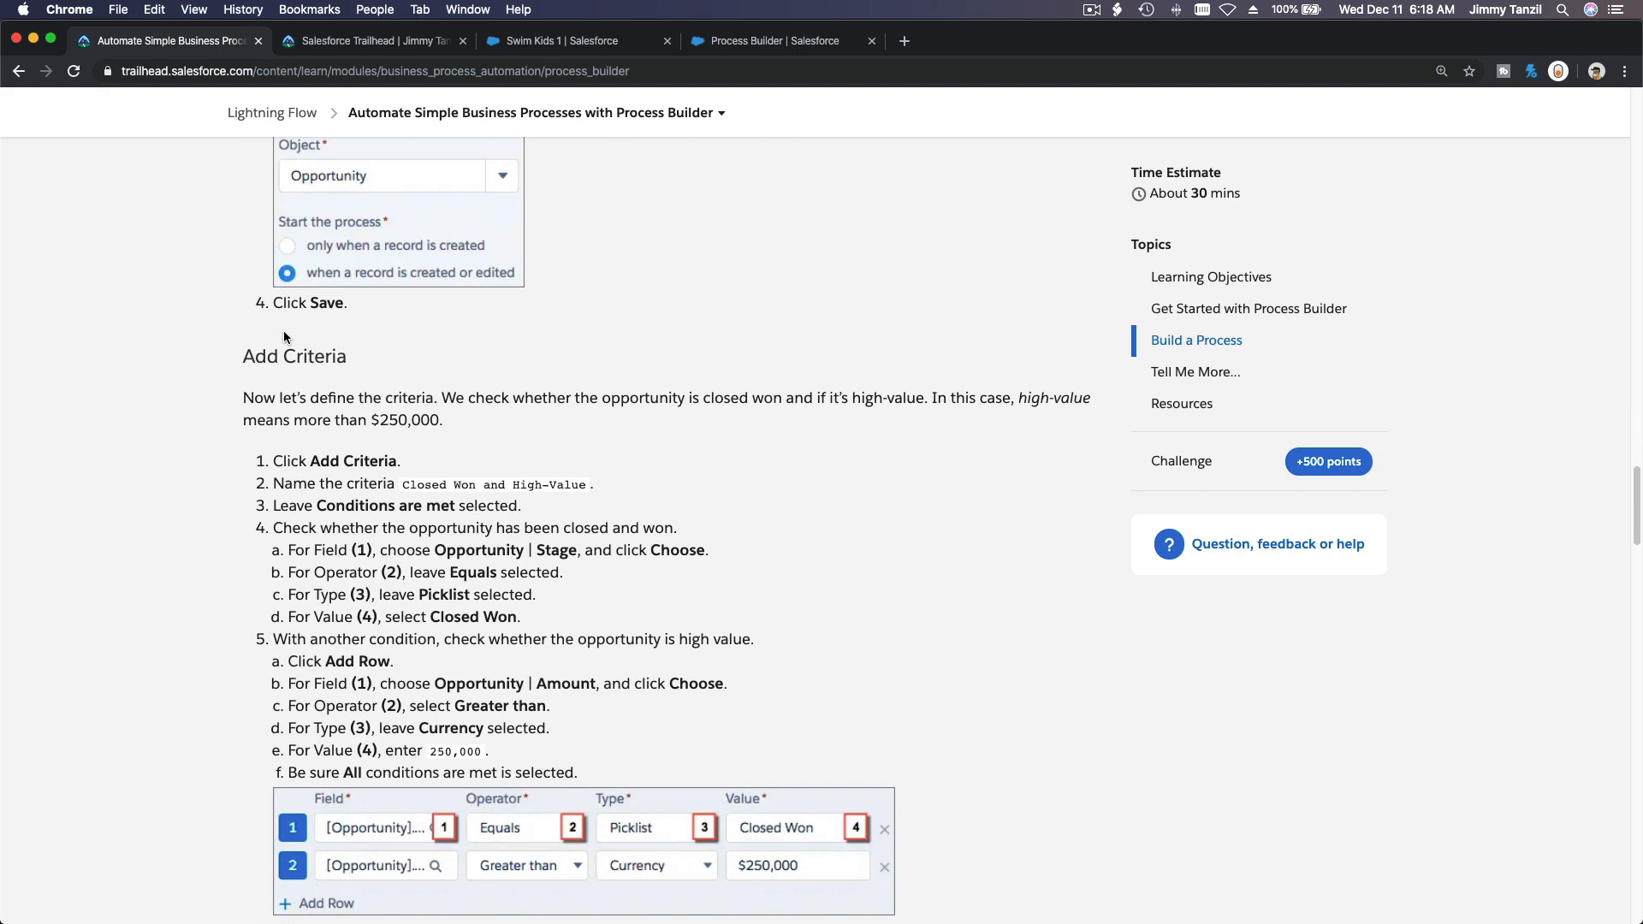
pyautogui.scroll(-10, 284, 331)
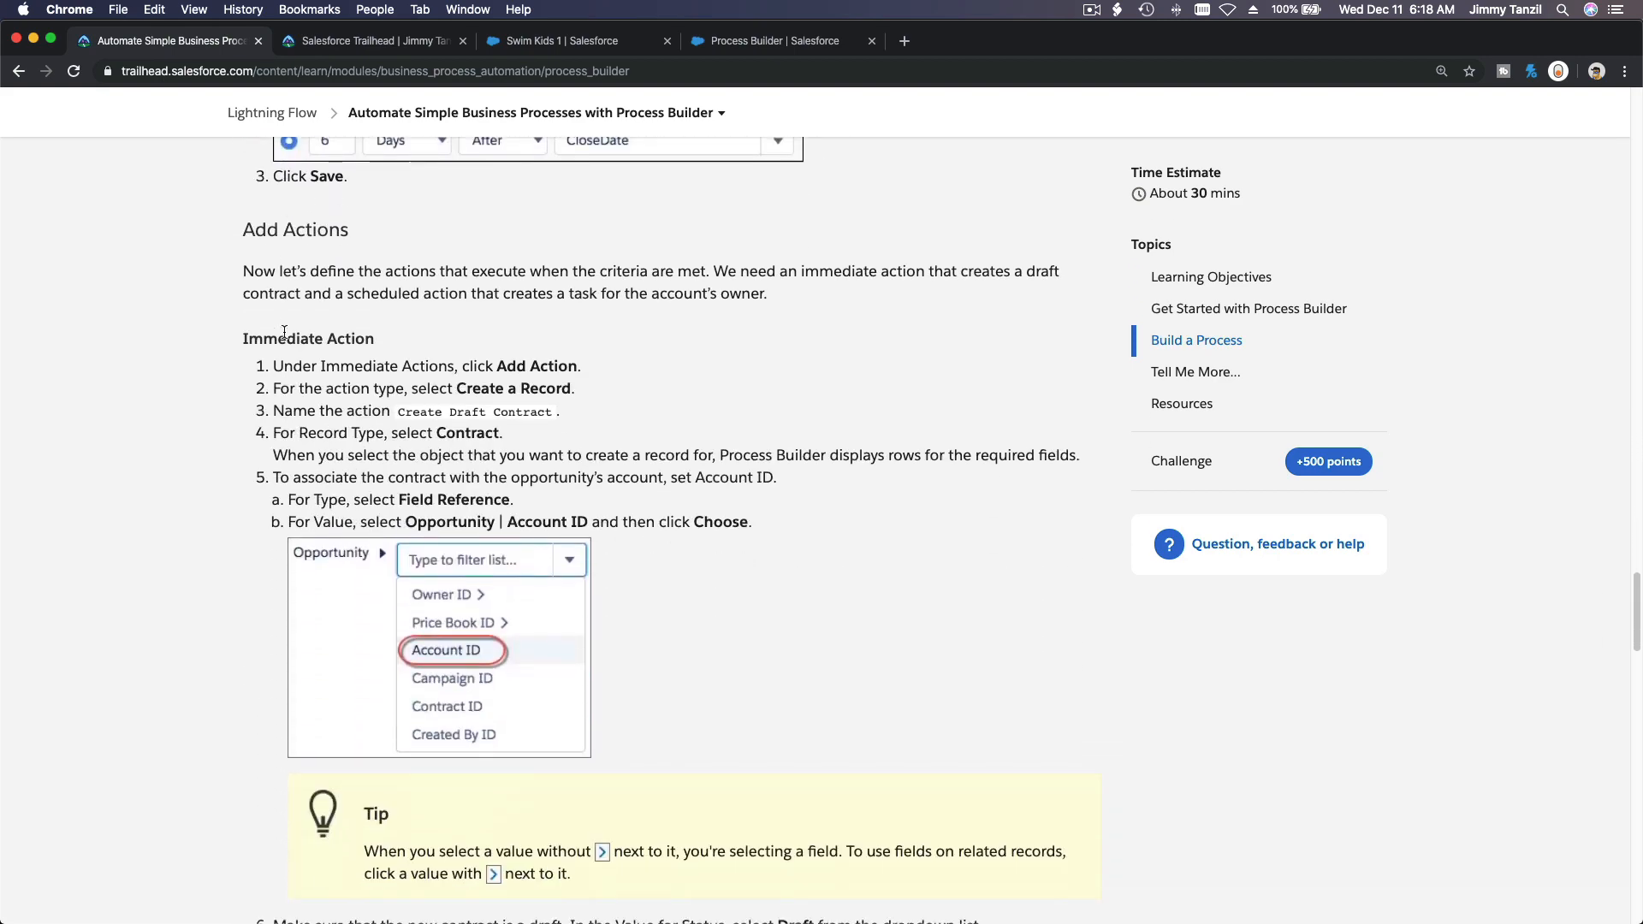
pyautogui.scroll(-11, 284, 332)
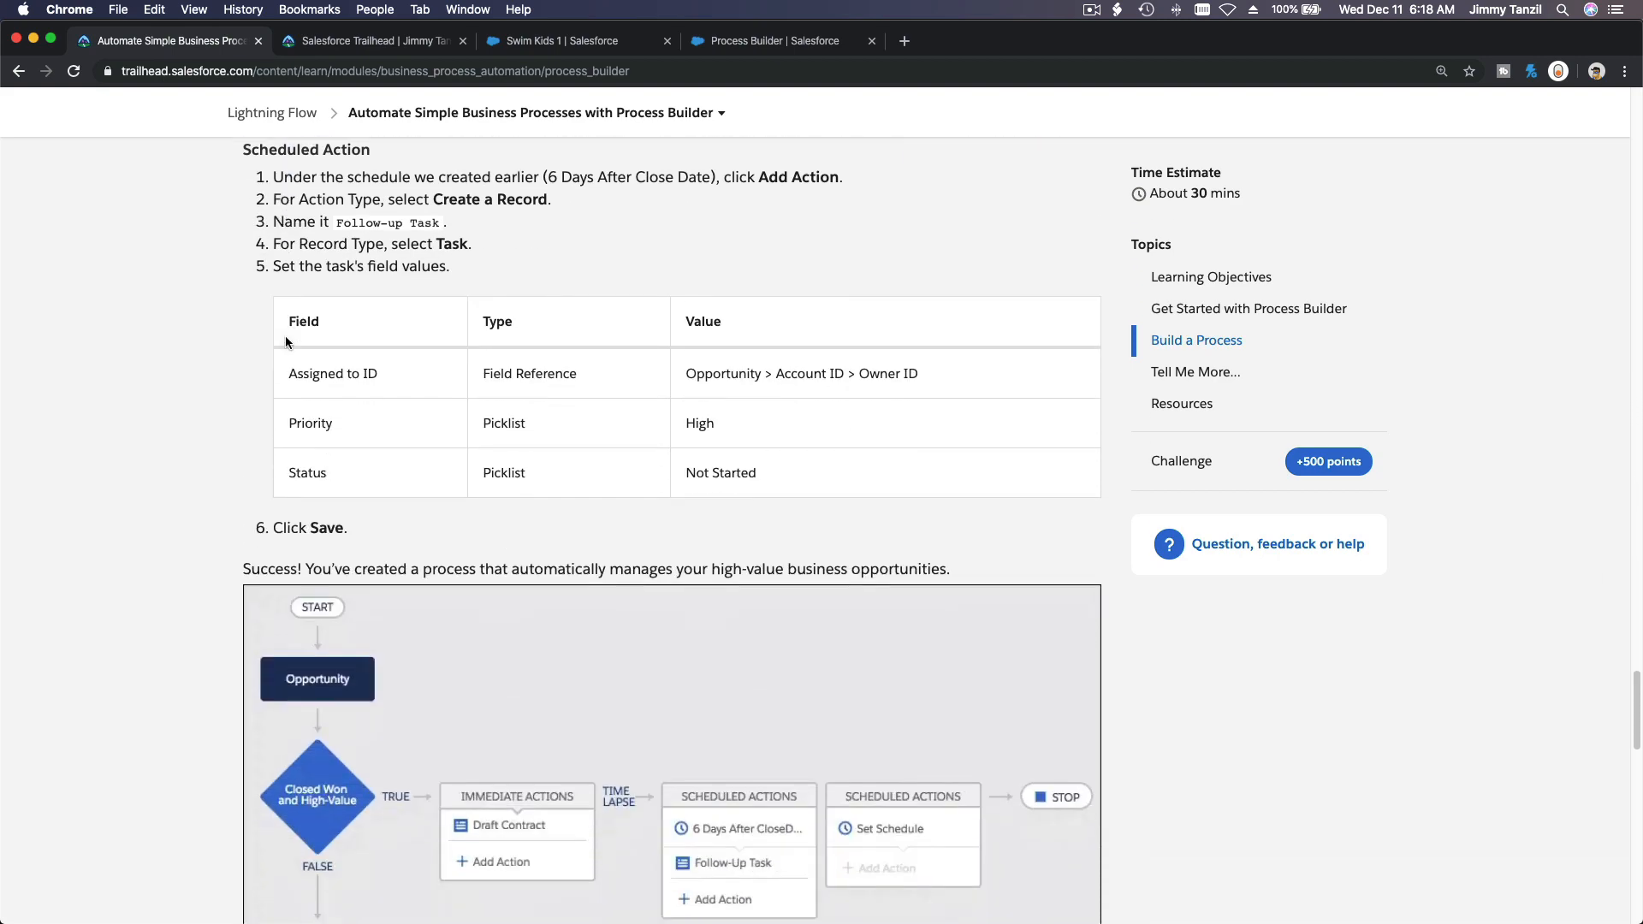
pyautogui.scroll(-5, 286, 342)
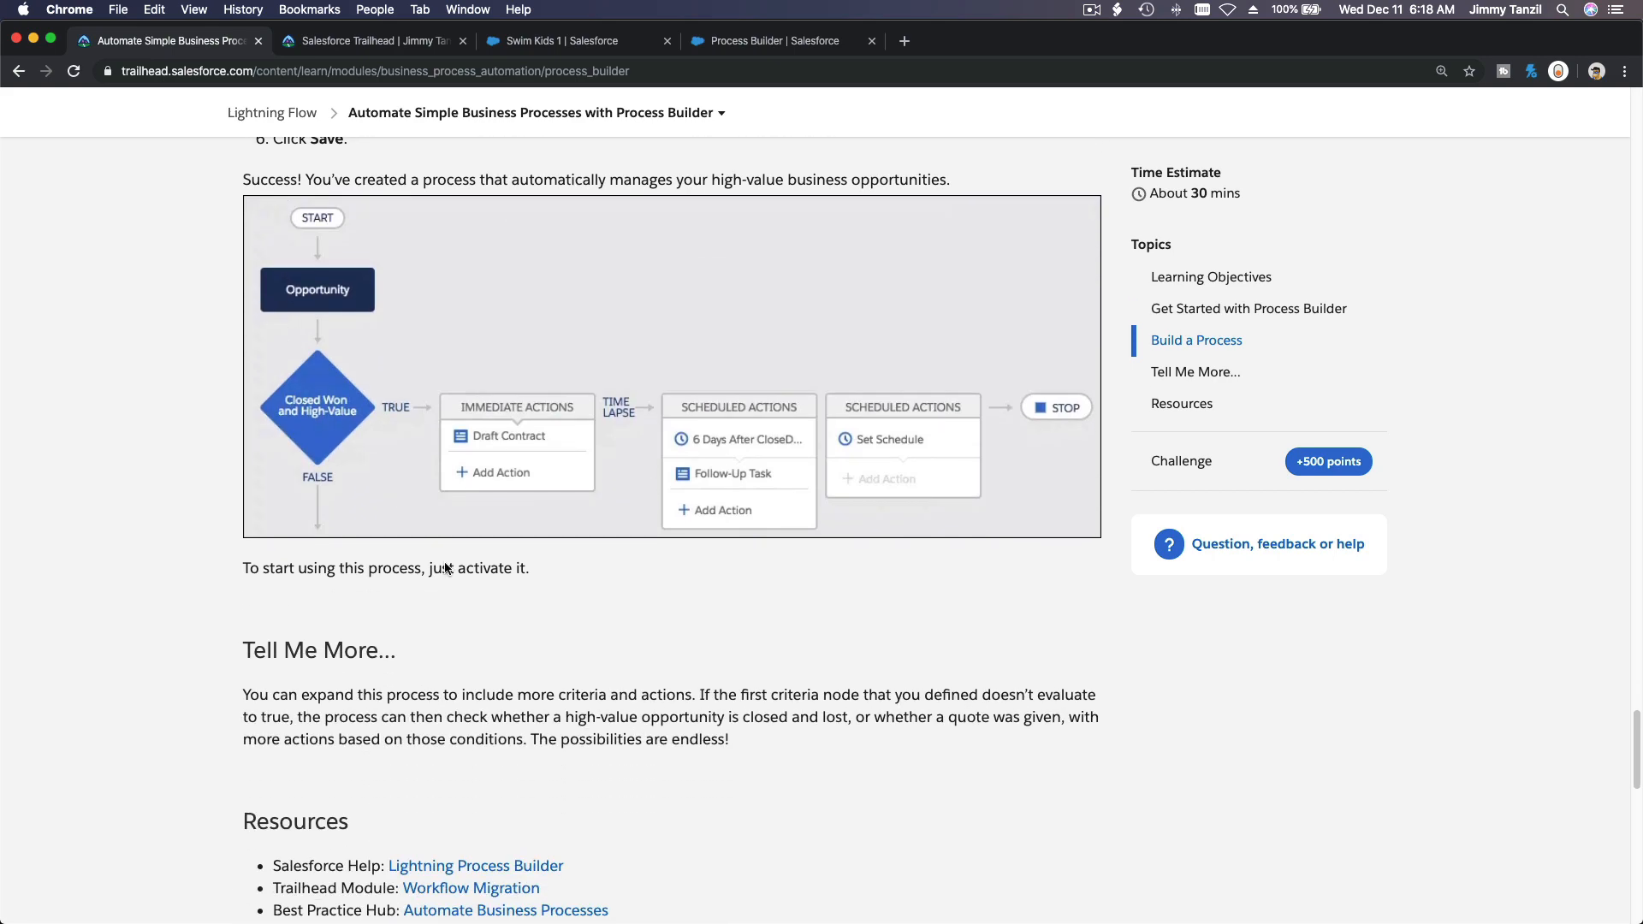
pyautogui.keyDown('shift'); pyautogui.click(546, 579); pyautogui.keyUp('shift')
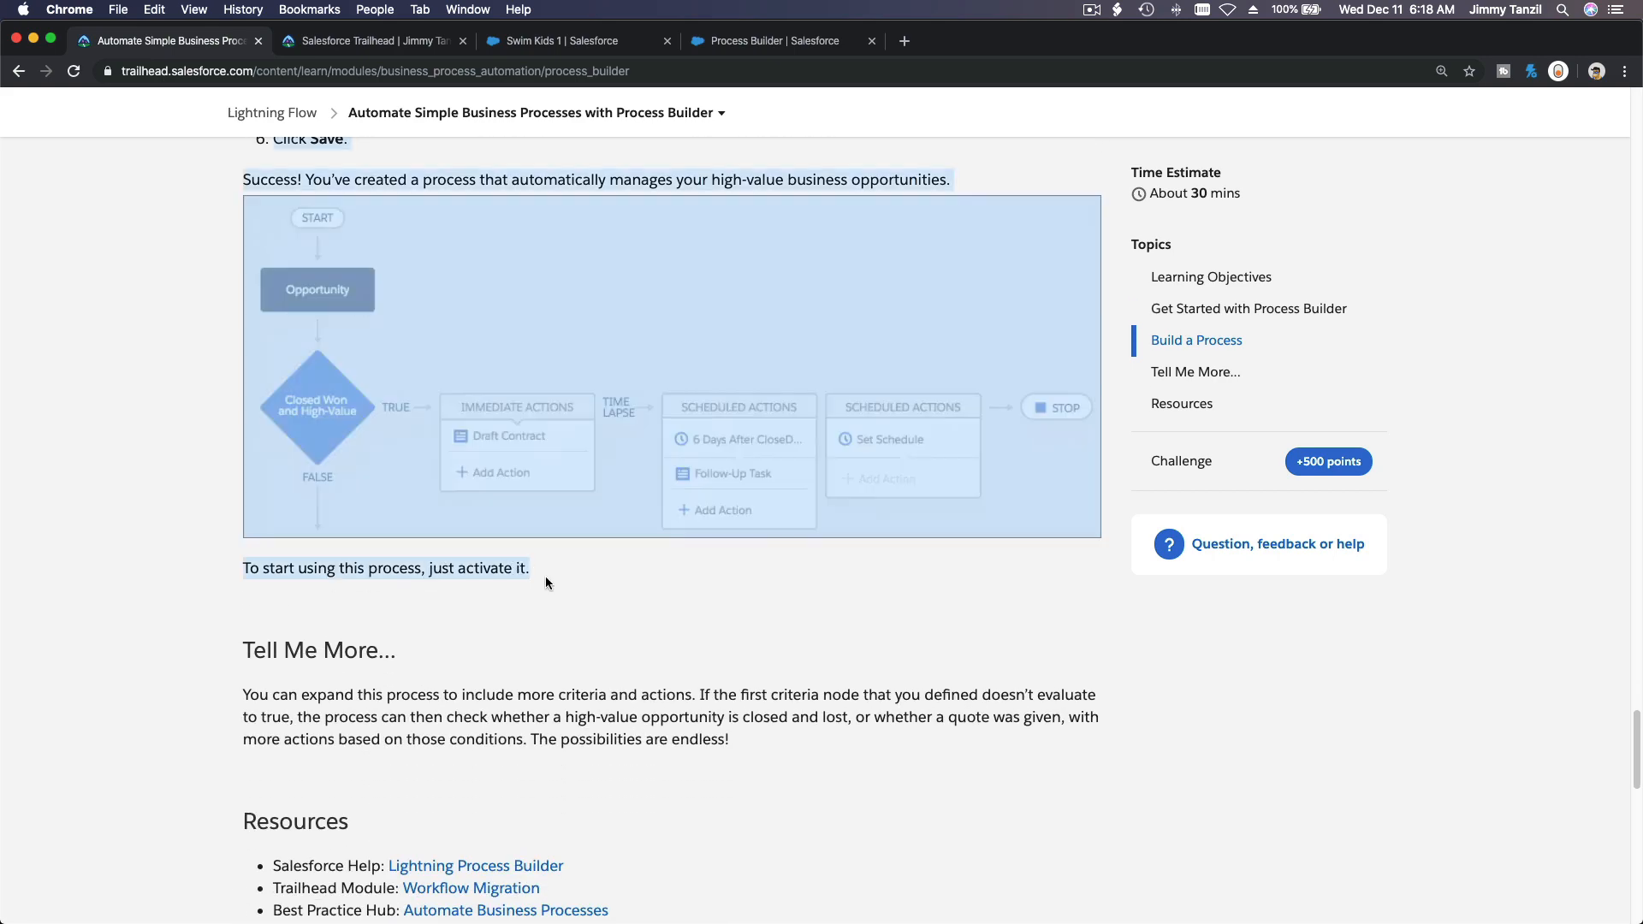
# Go back to the Build a Process use case and skim its instructions again down to the scheduled action
pyautogui.scroll(9, 546, 580)
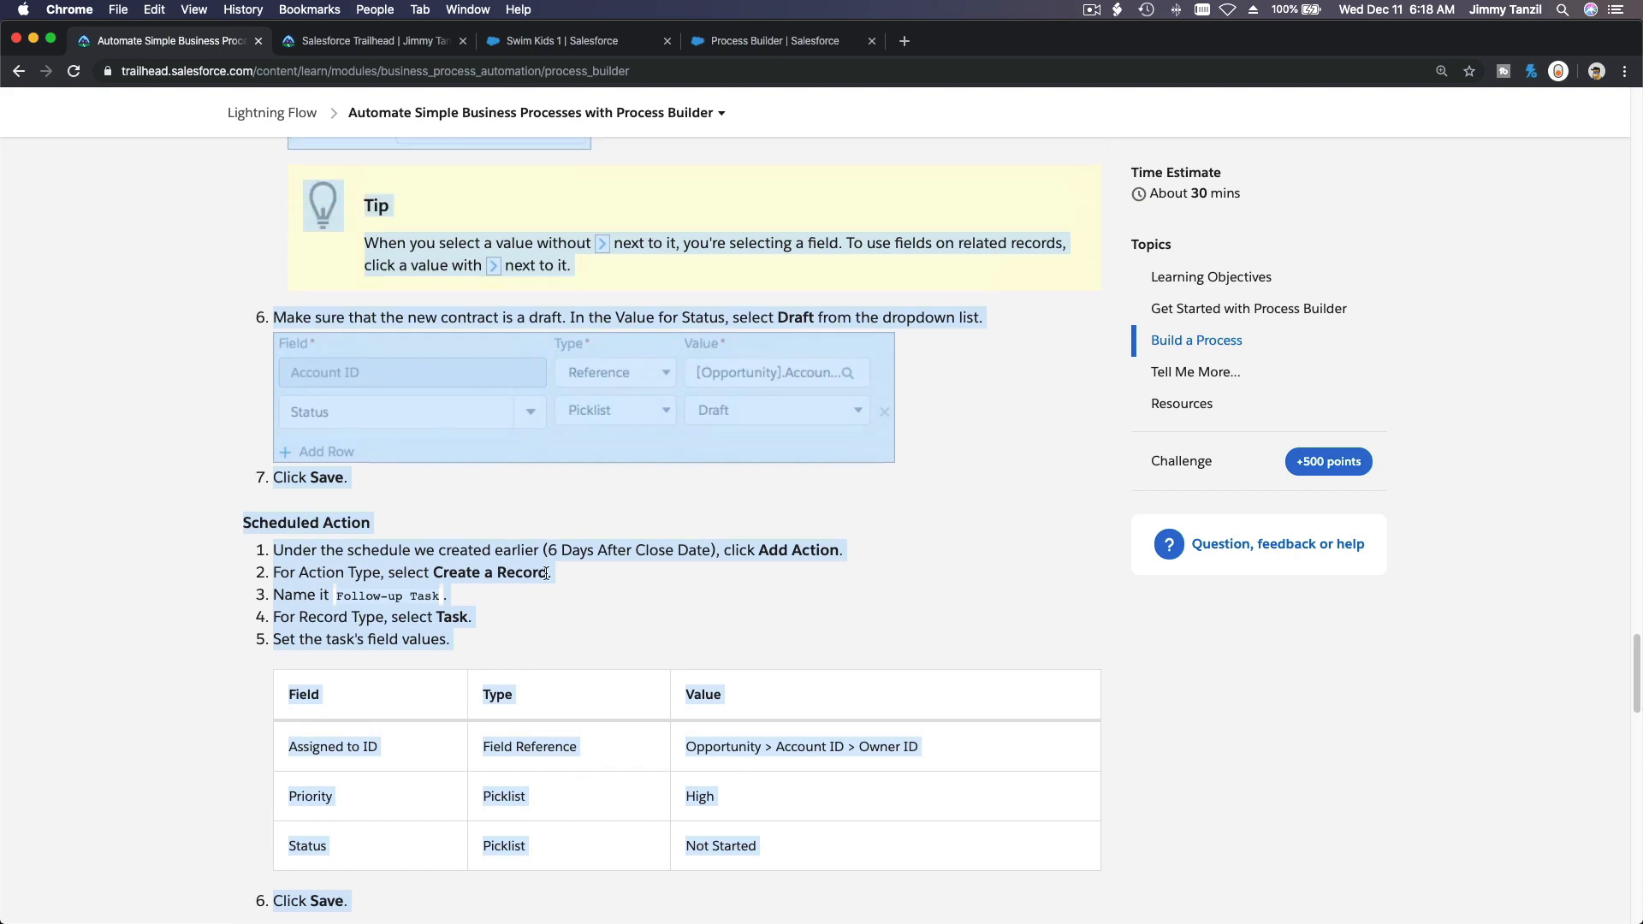
pyautogui.scroll(16, 546, 572)
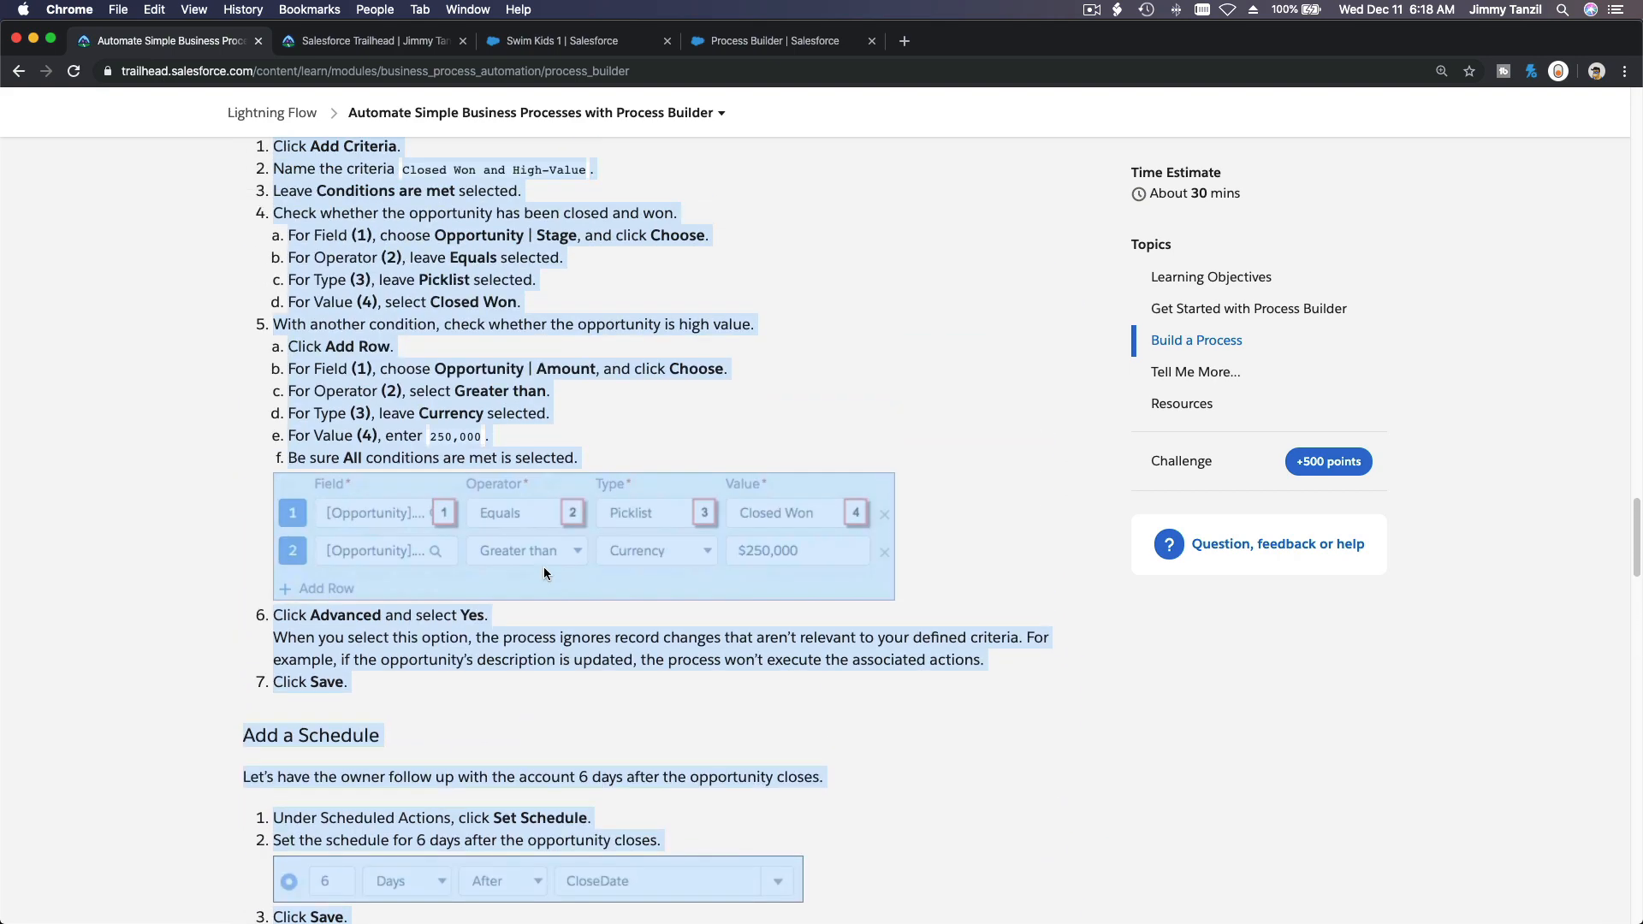
pyautogui.scroll(8, 545, 573)
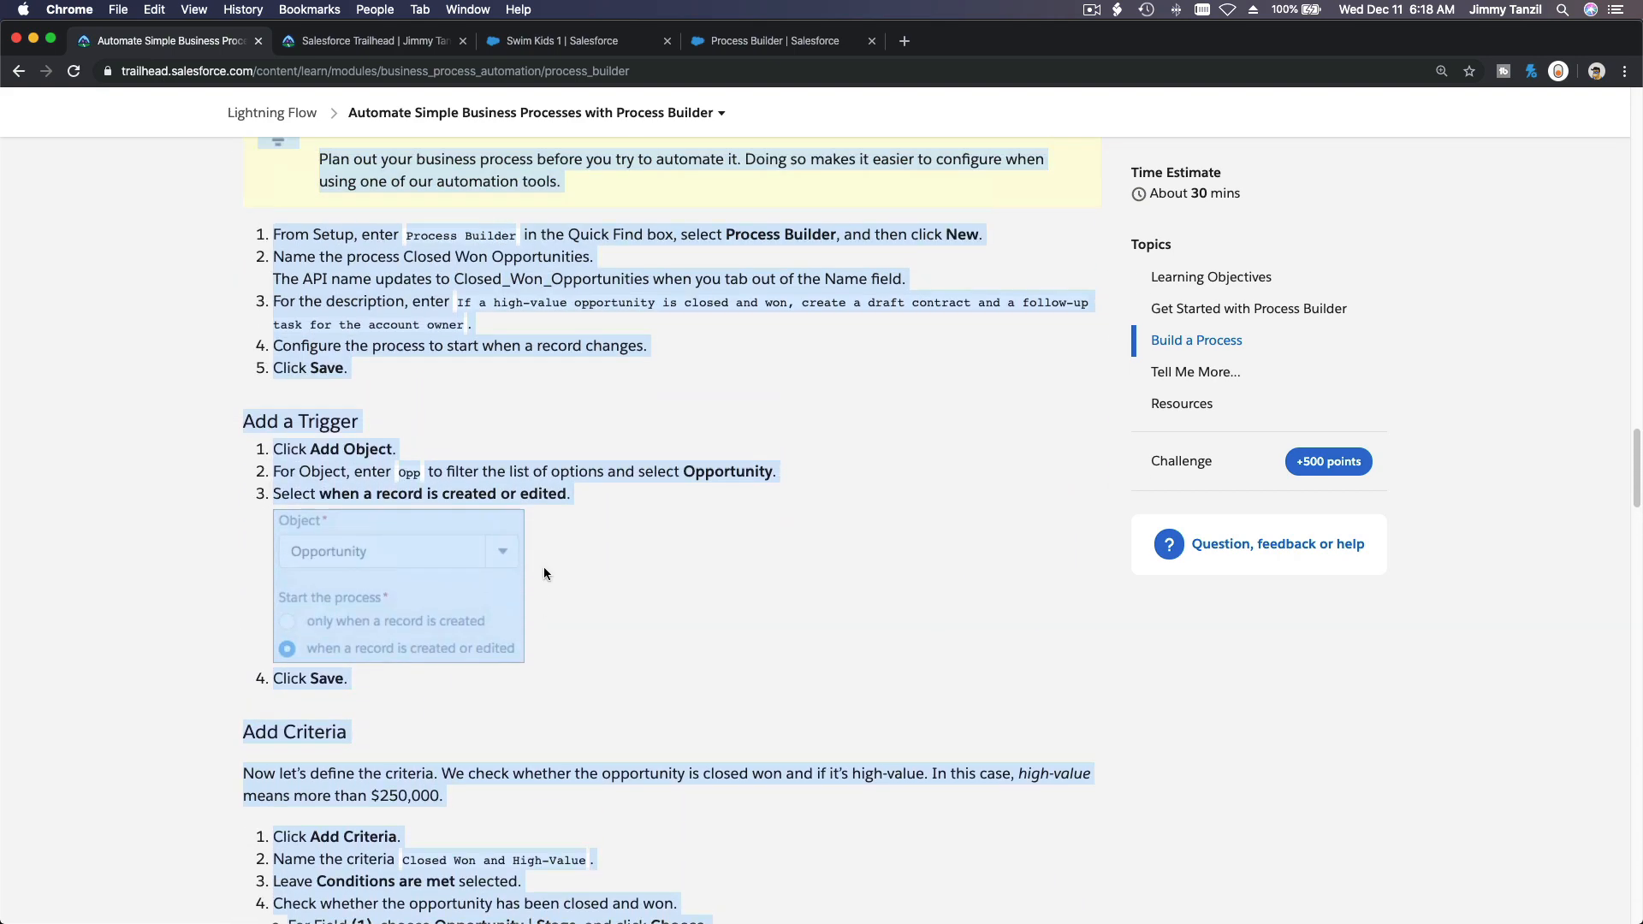
pyautogui.scroll(1, 543, 572)
pyautogui.scroll(5, 544, 573)
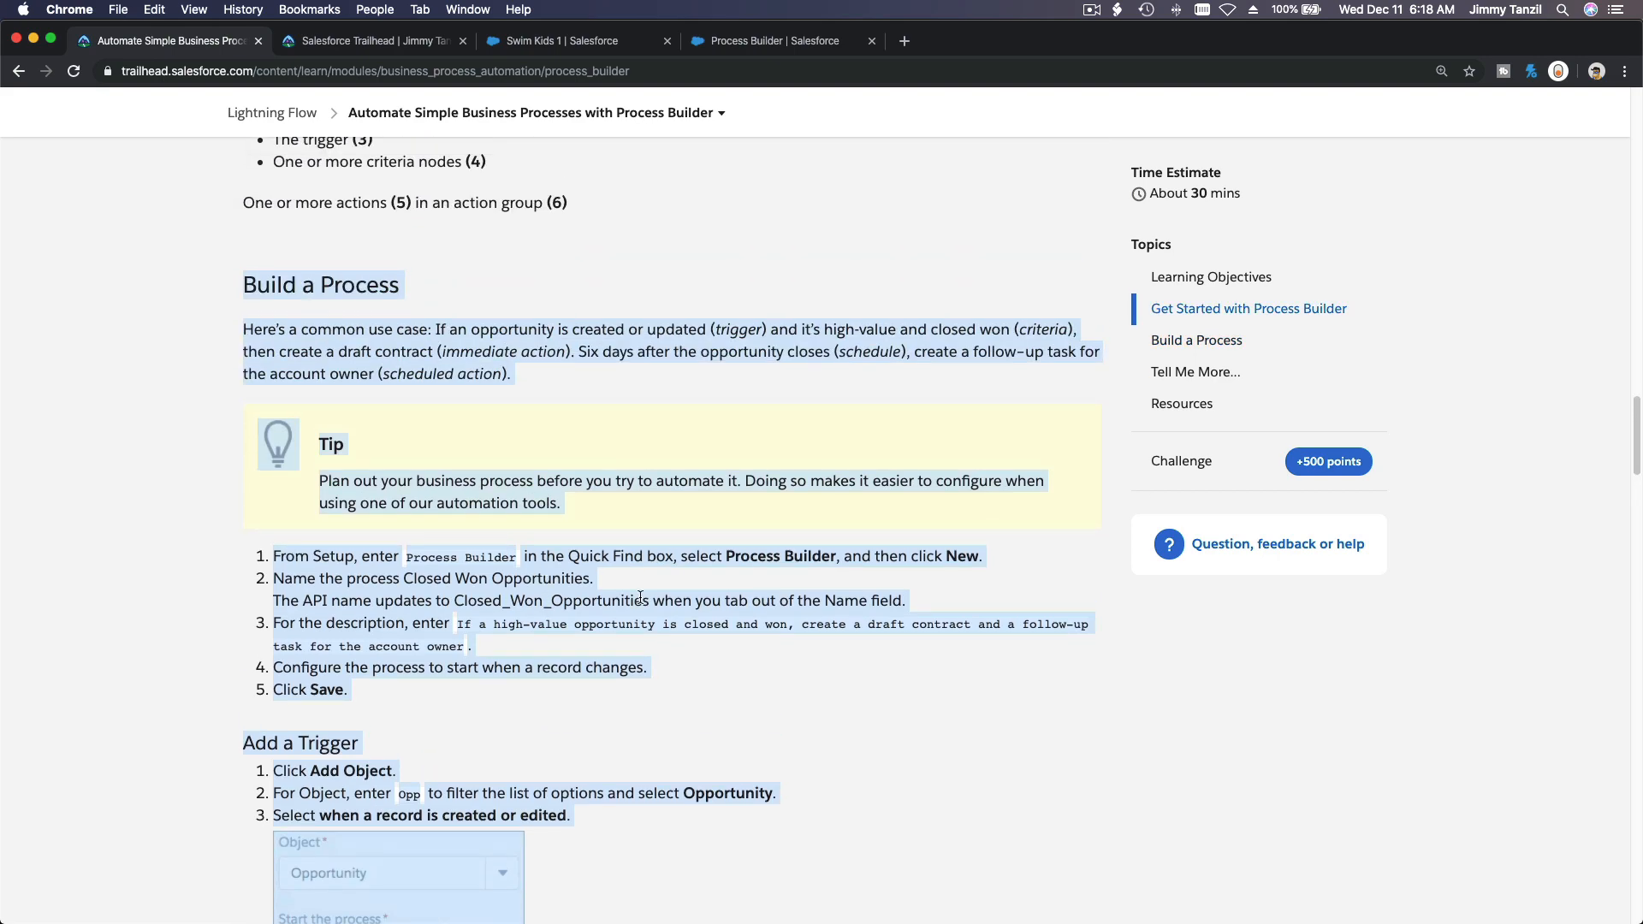
pyautogui.scroll(-20, 640, 597)
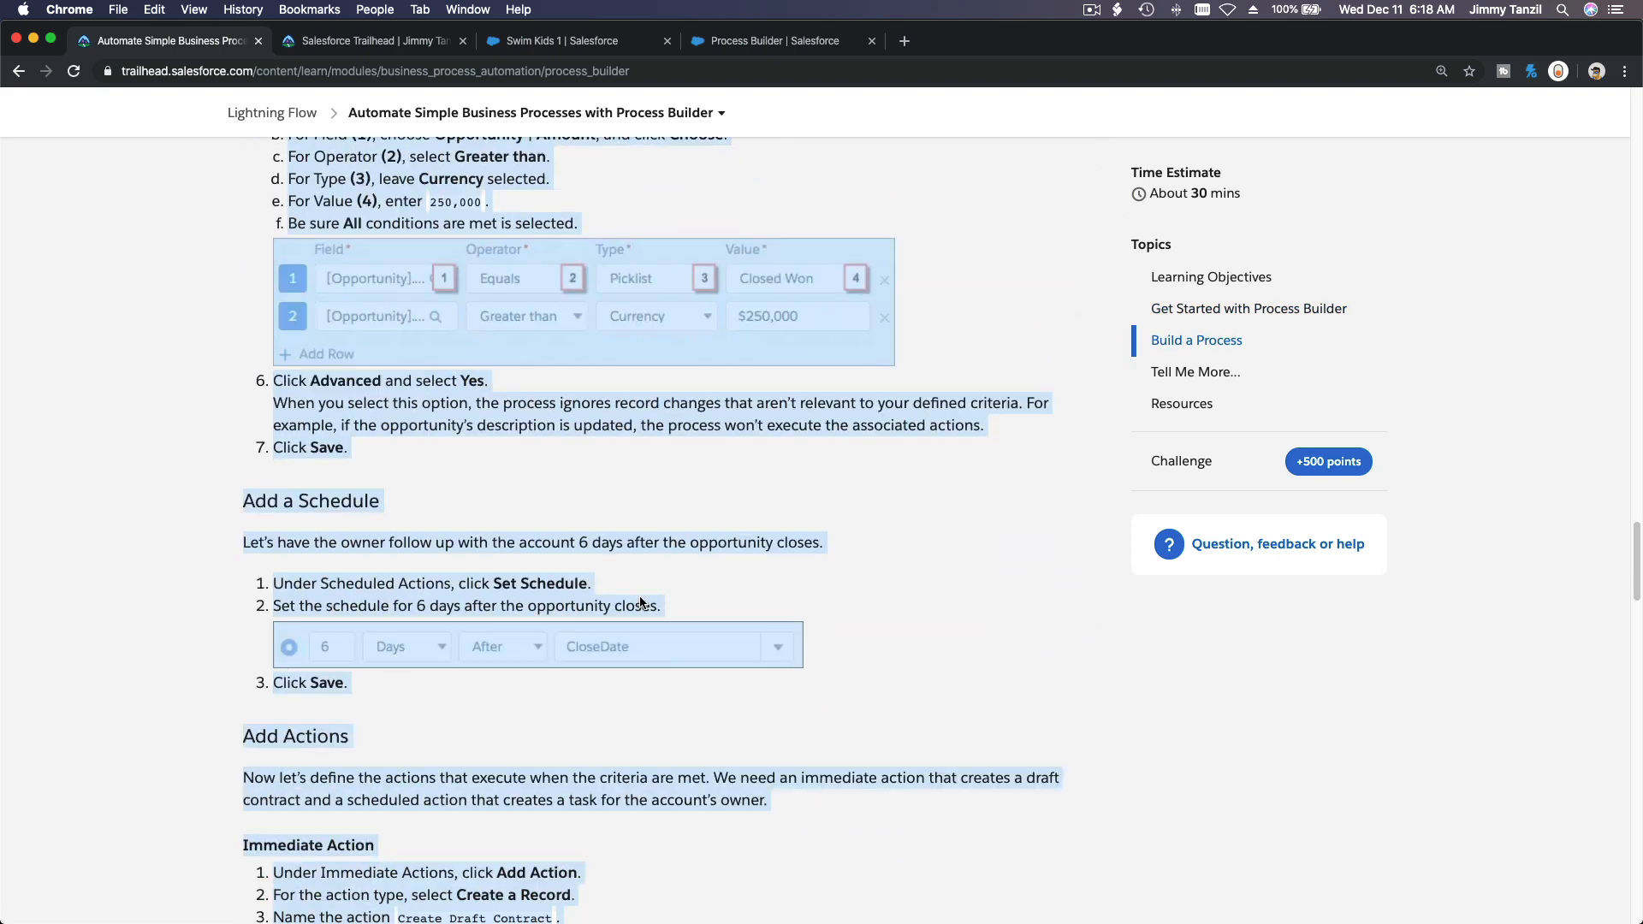
pyautogui.scroll(-15, 640, 596)
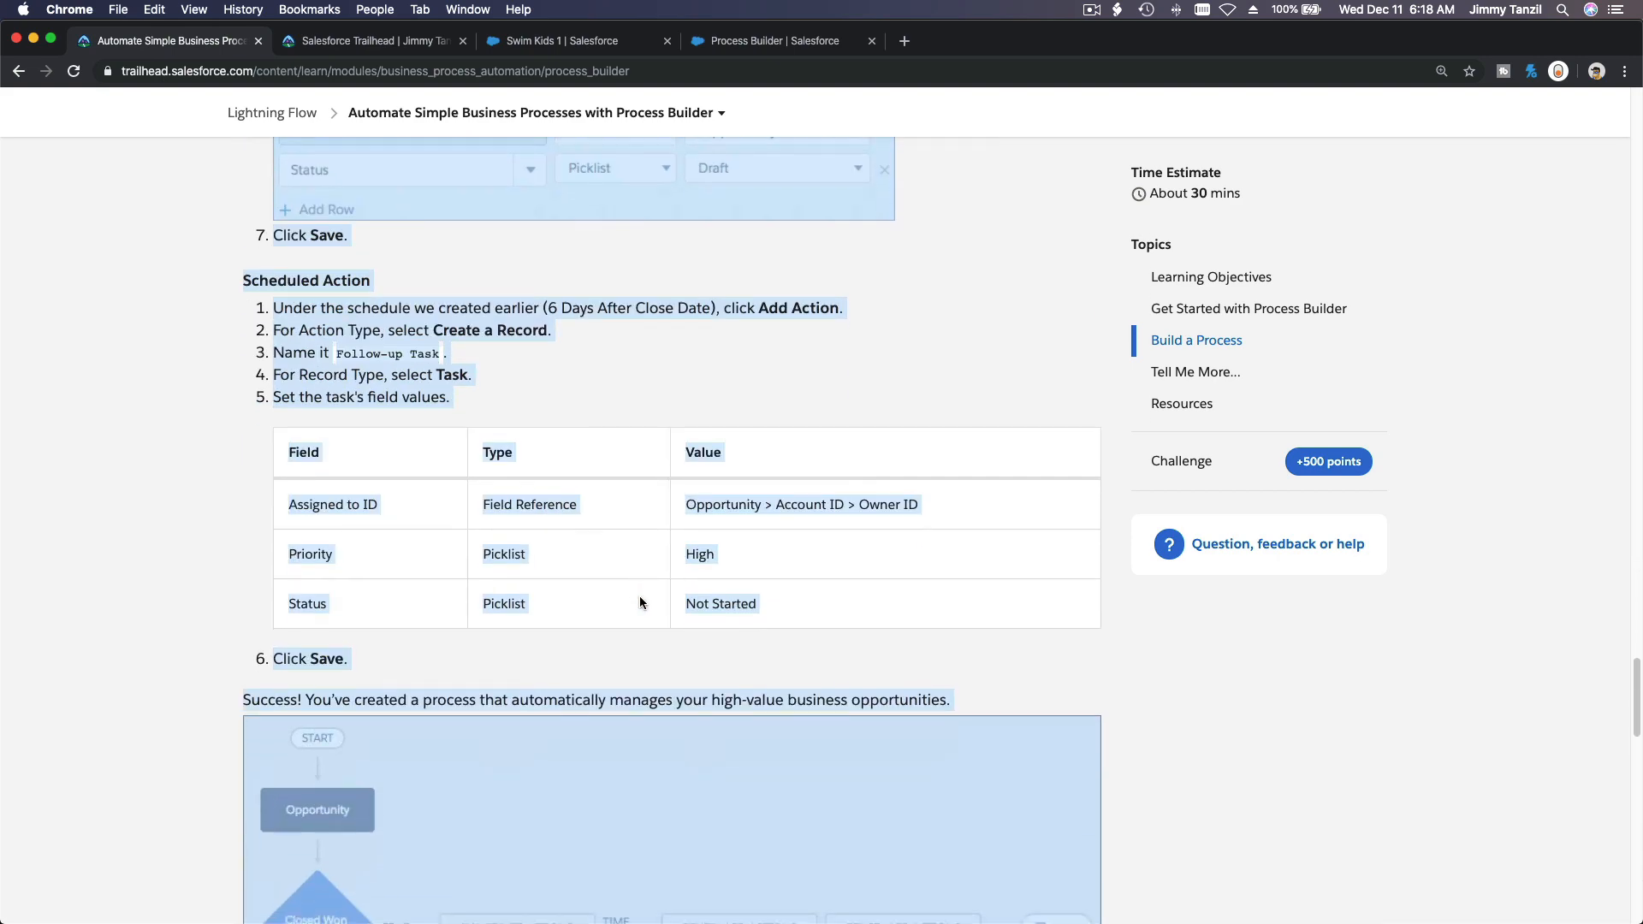
# Read the Hands-on Challenge on syncing contact addresses, including its Update Records requirement and the note about the Account validation rule
pyautogui.scroll(-1, 639, 596)
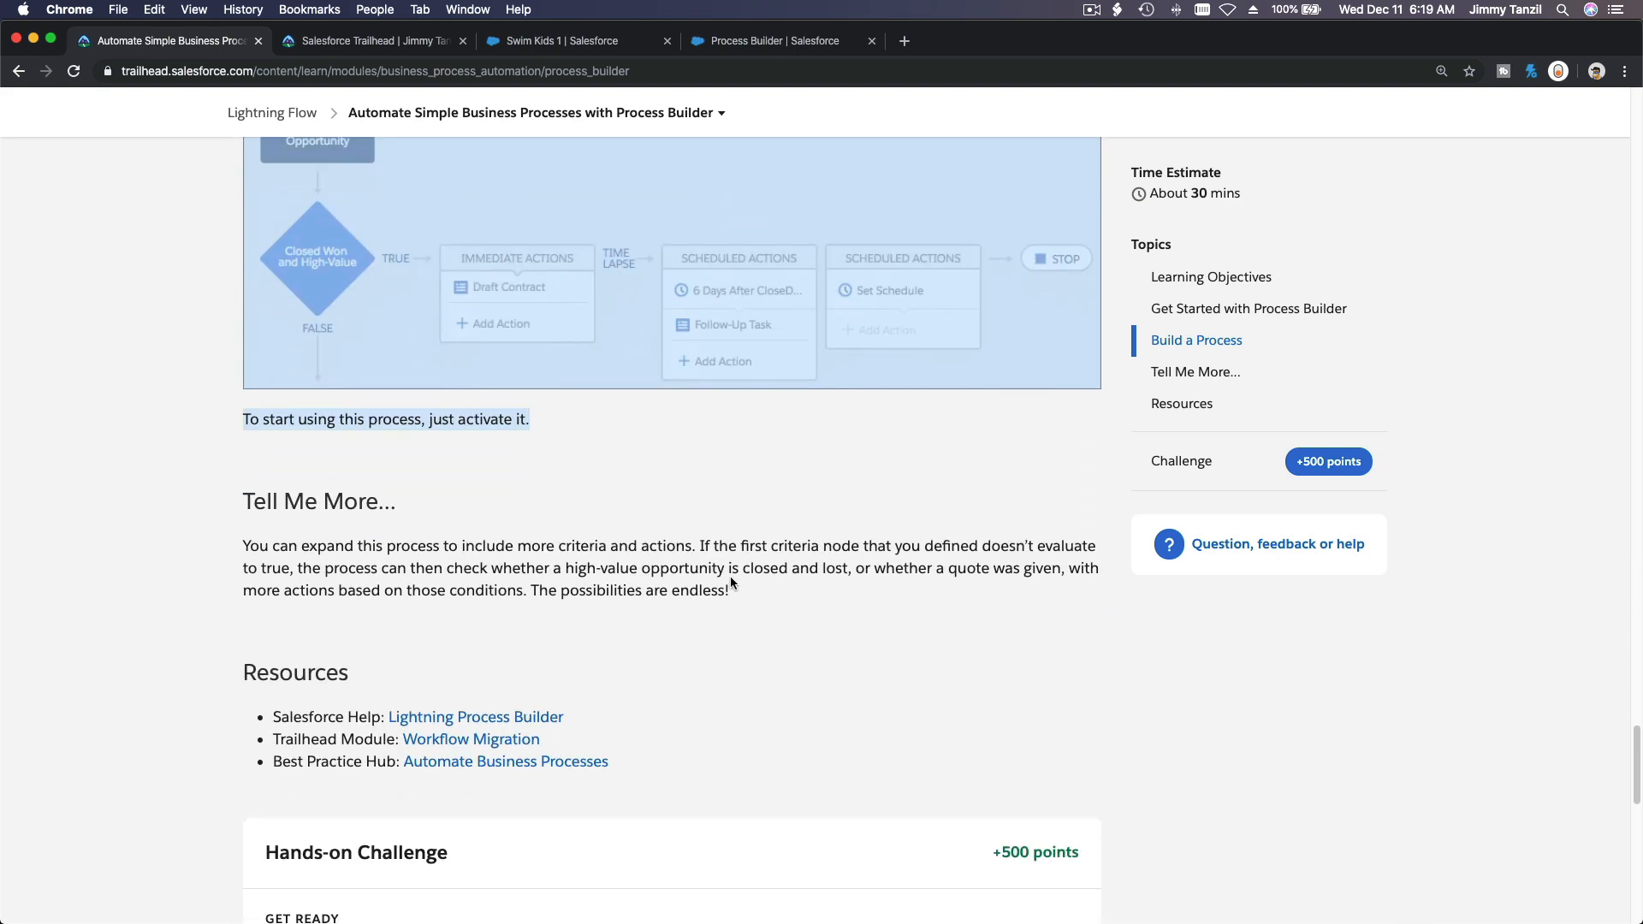
pyautogui.scroll(-6, 731, 582)
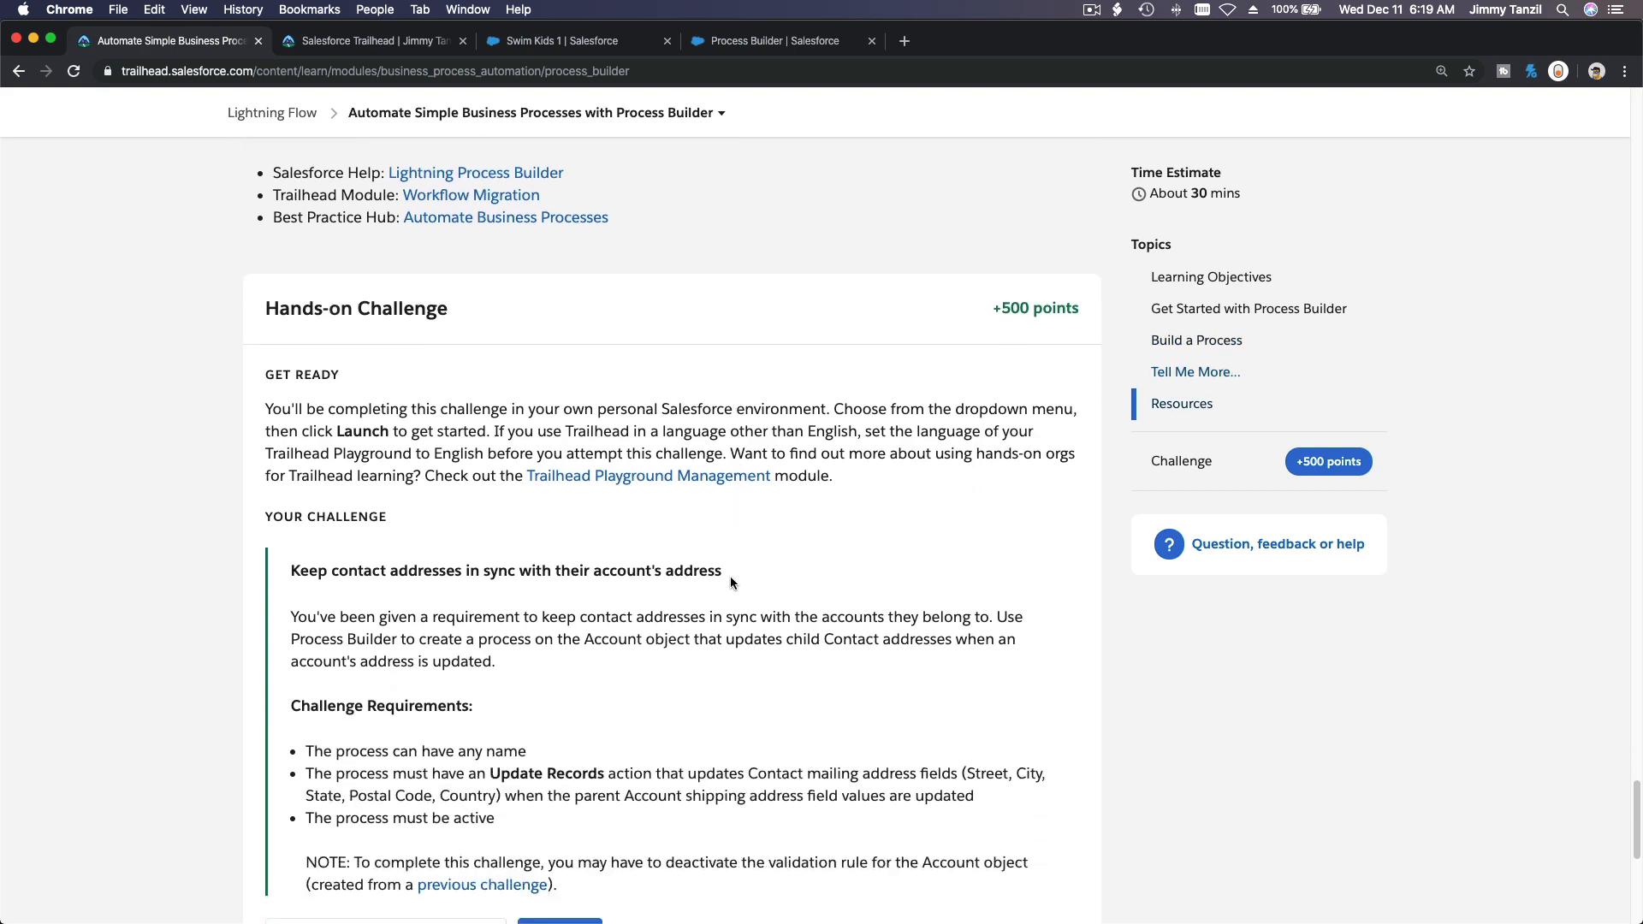
pyautogui.scroll(-3, 731, 582)
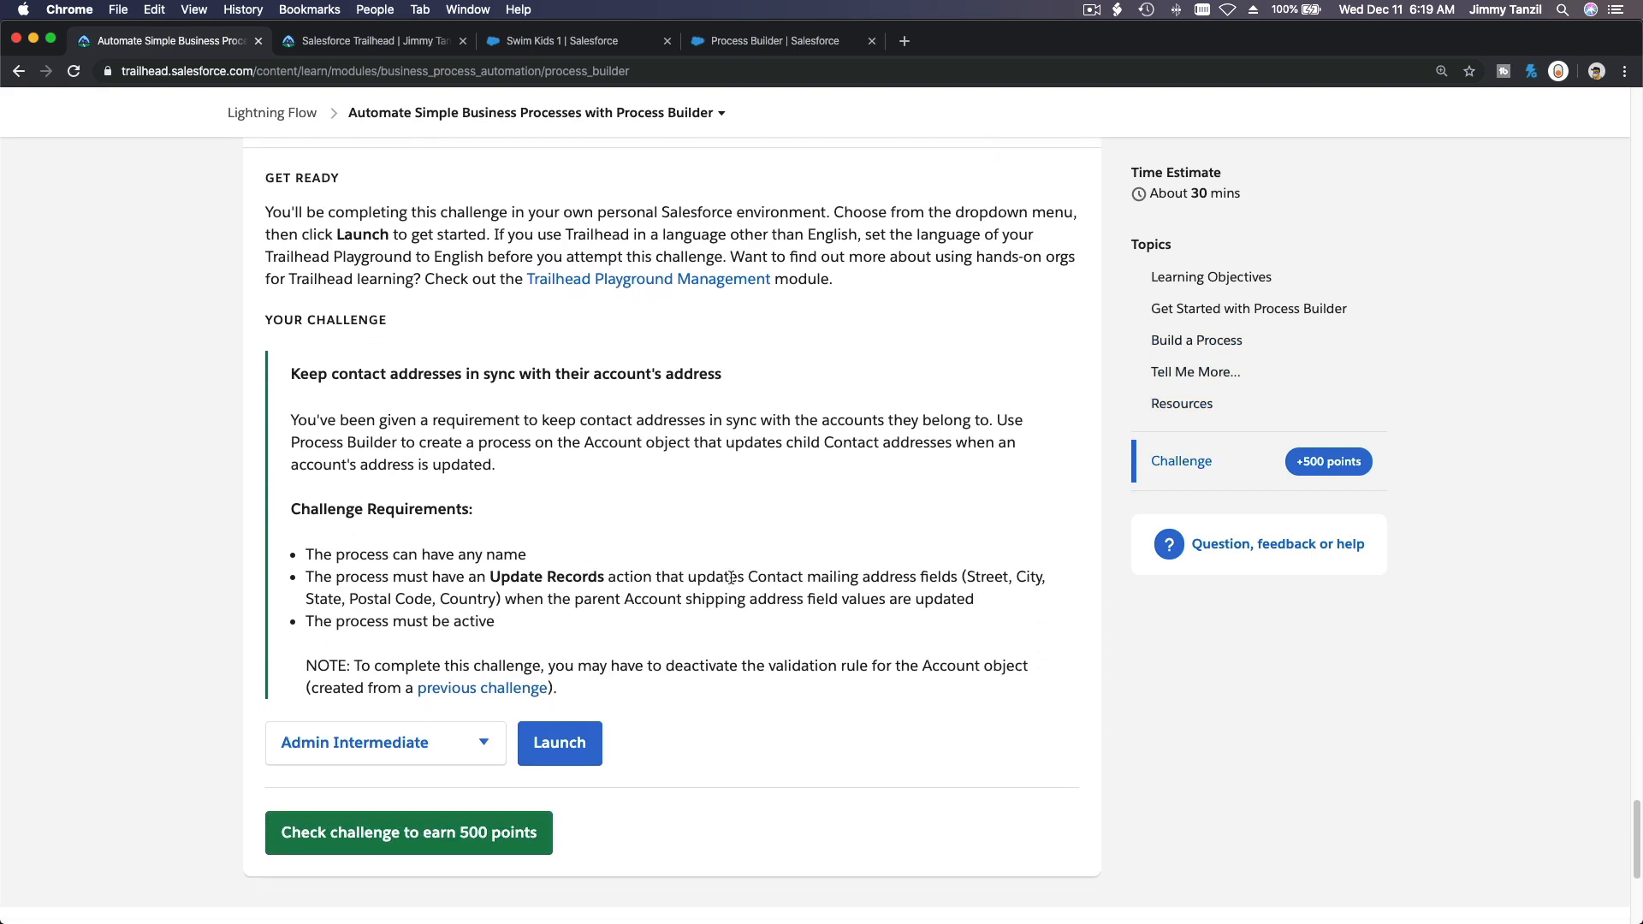
pyautogui.scroll(-1, 632, 497)
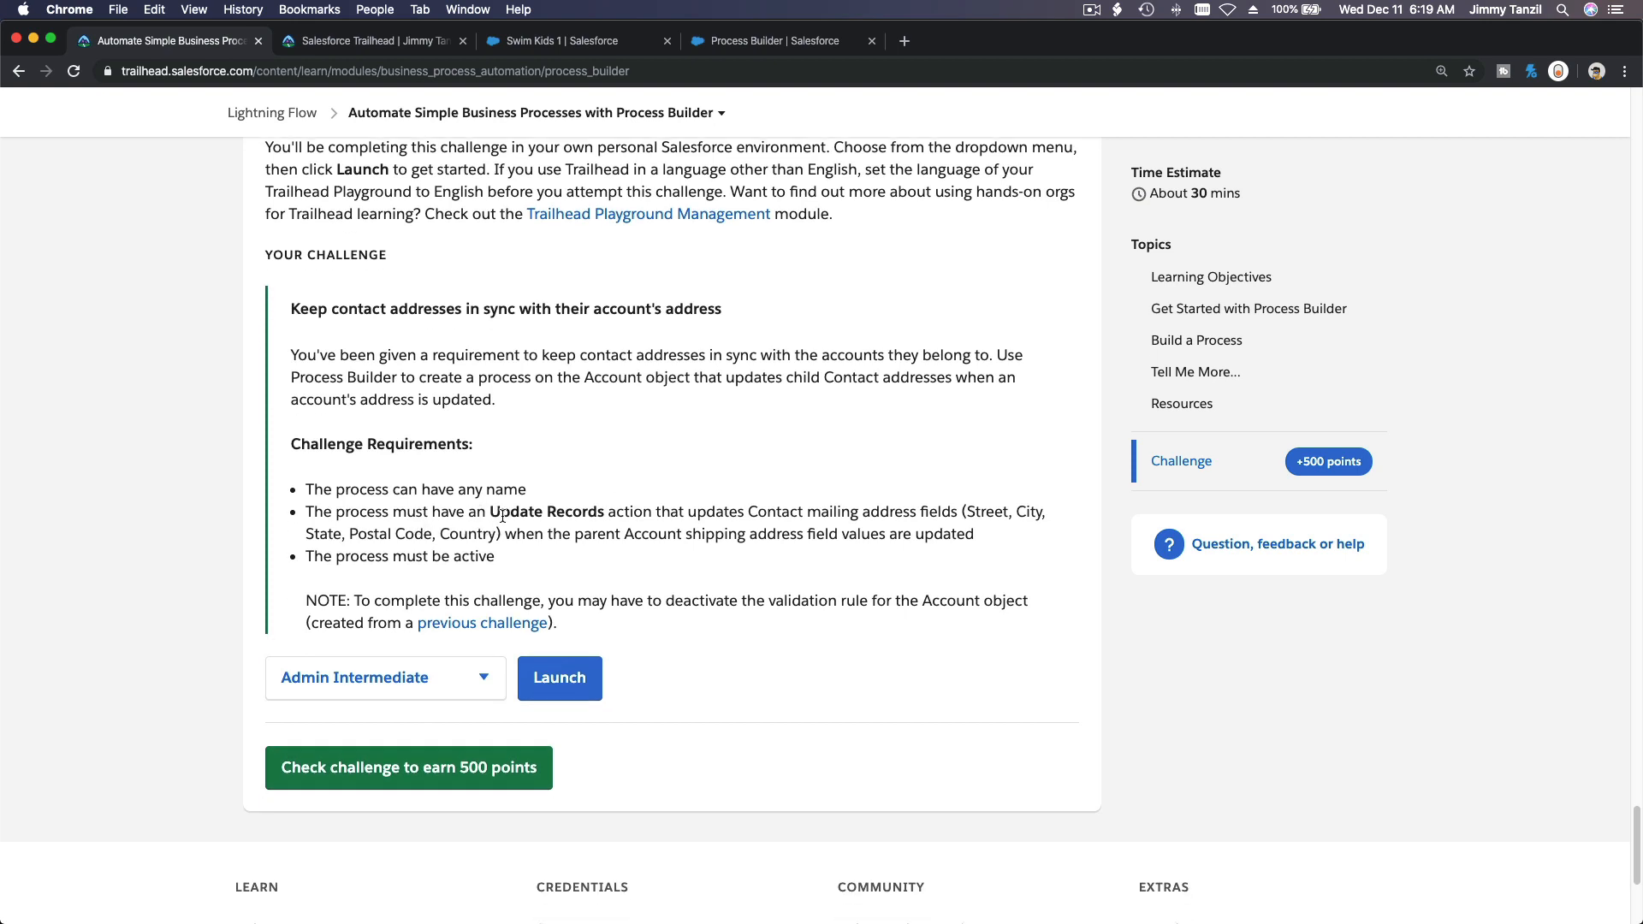
pyautogui.doubleClick(786, 512)
pyautogui.doubleClick(651, 535)
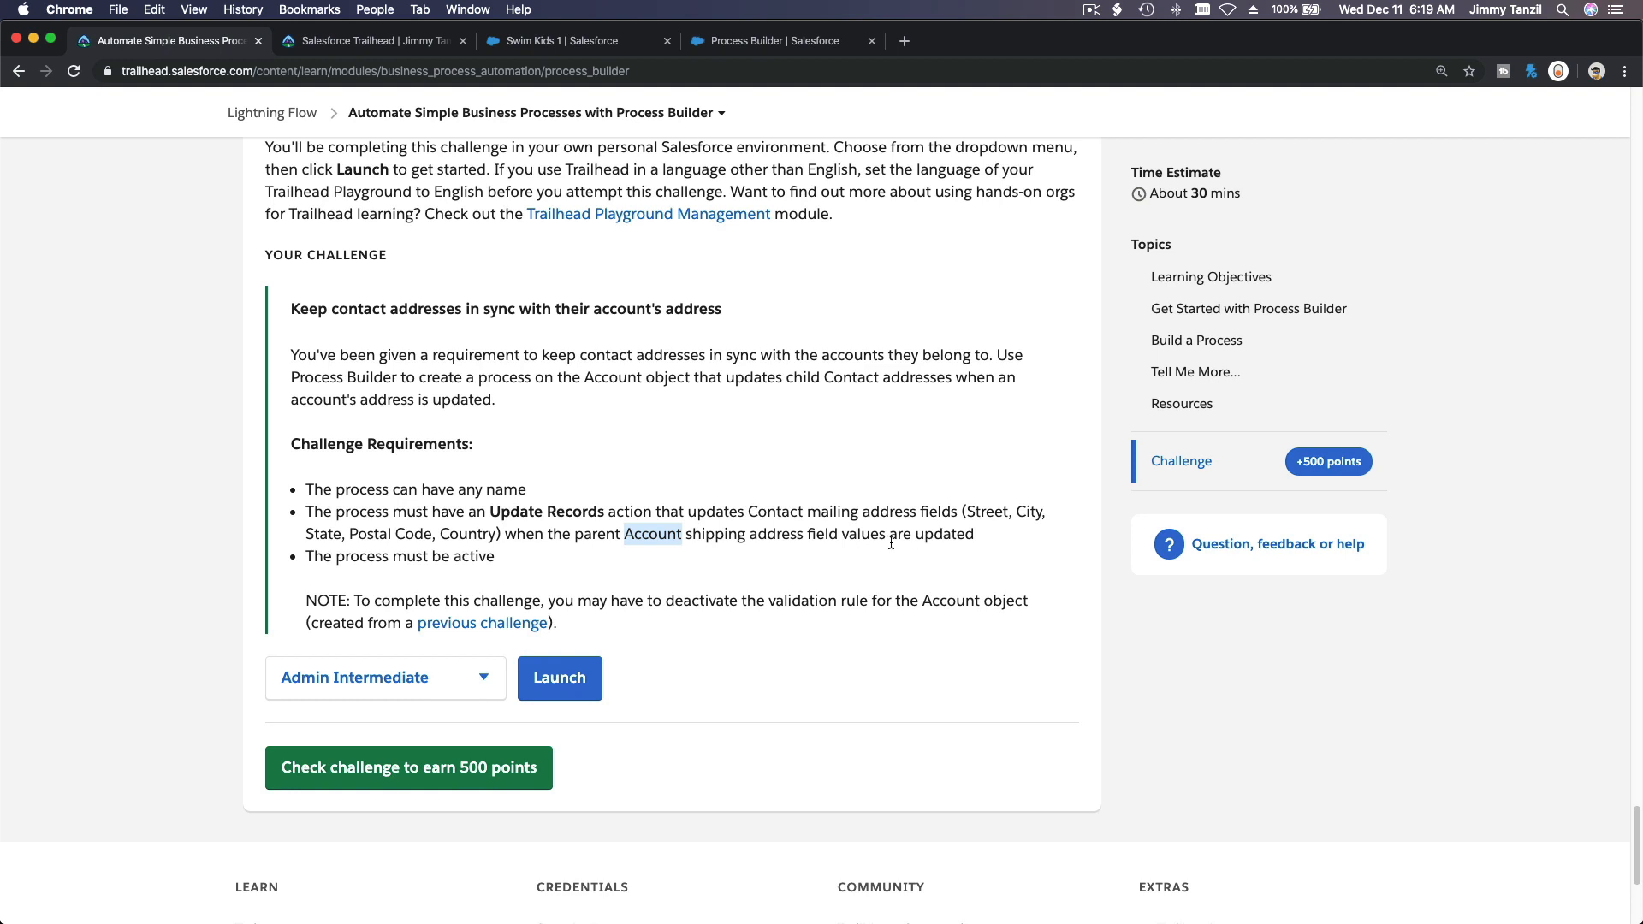
pyautogui.click(797, 545)
pyautogui.tripleClick(808, 603)
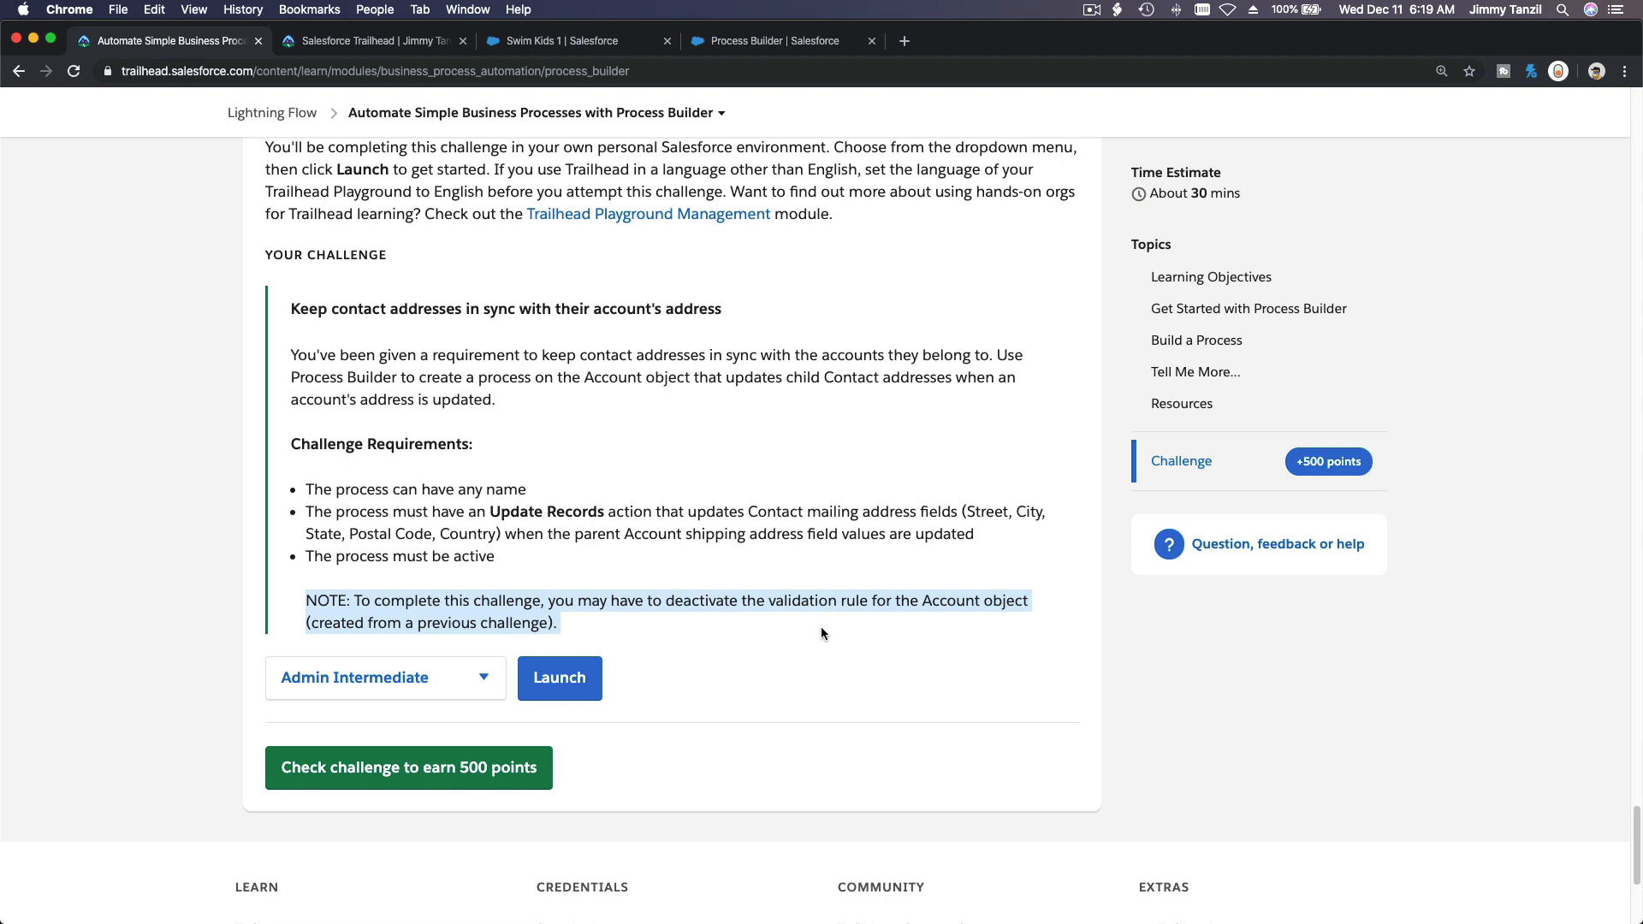
pyautogui.click(820, 627)
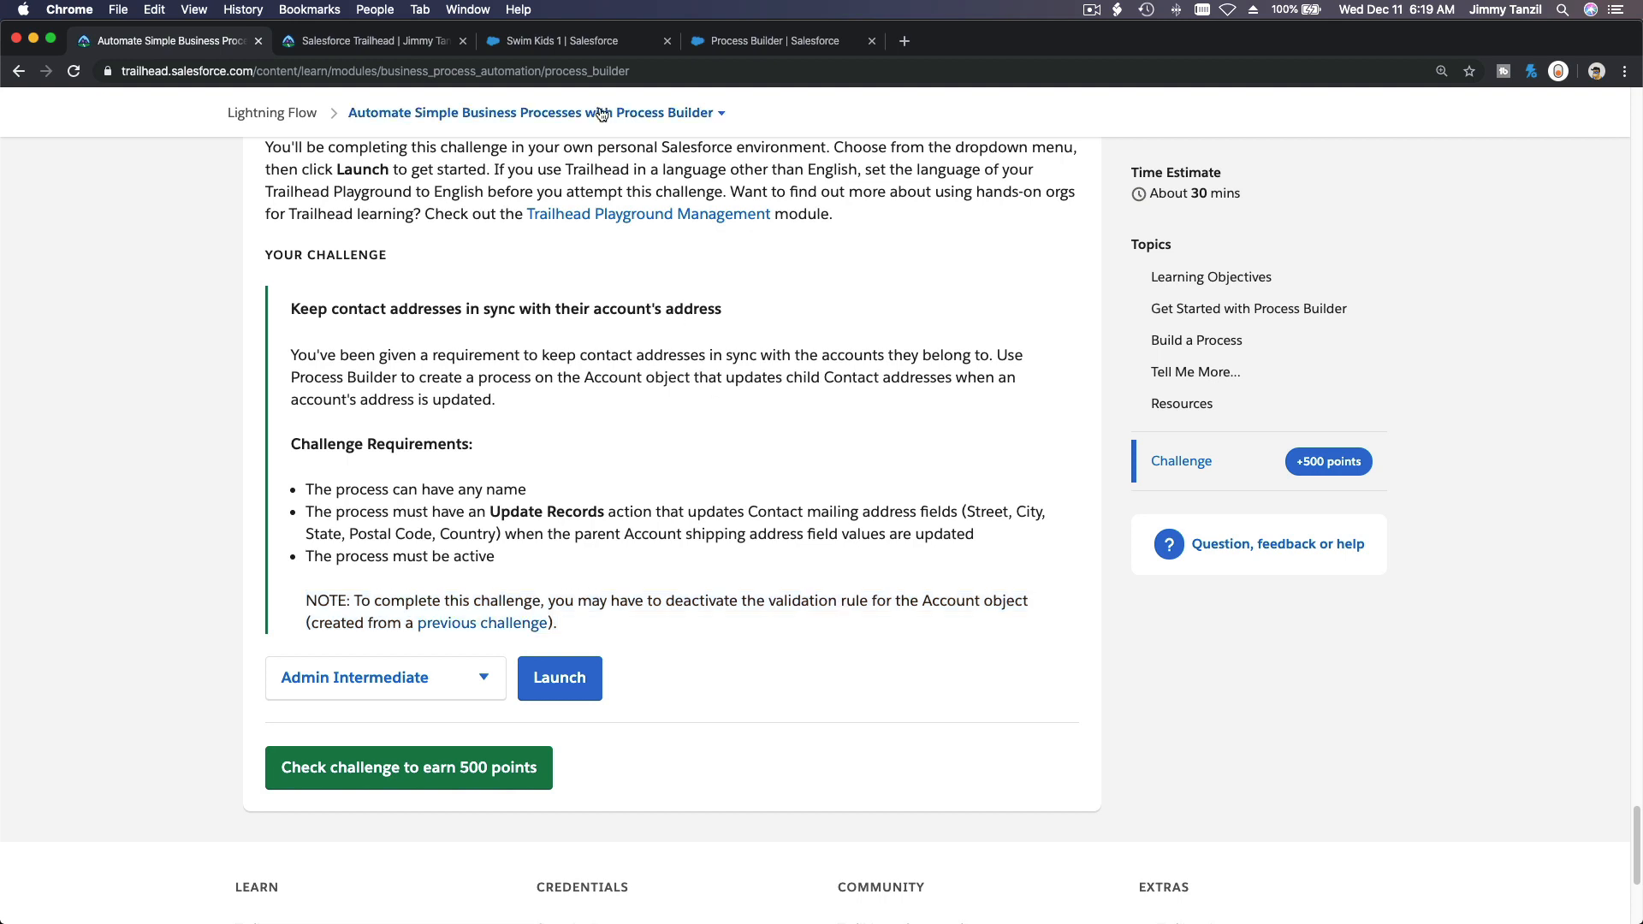
# Close the Process Builder page, open Setup from the Swim Kids 1 record, and check the Account object's validation rules
pyautogui.click(872, 41)
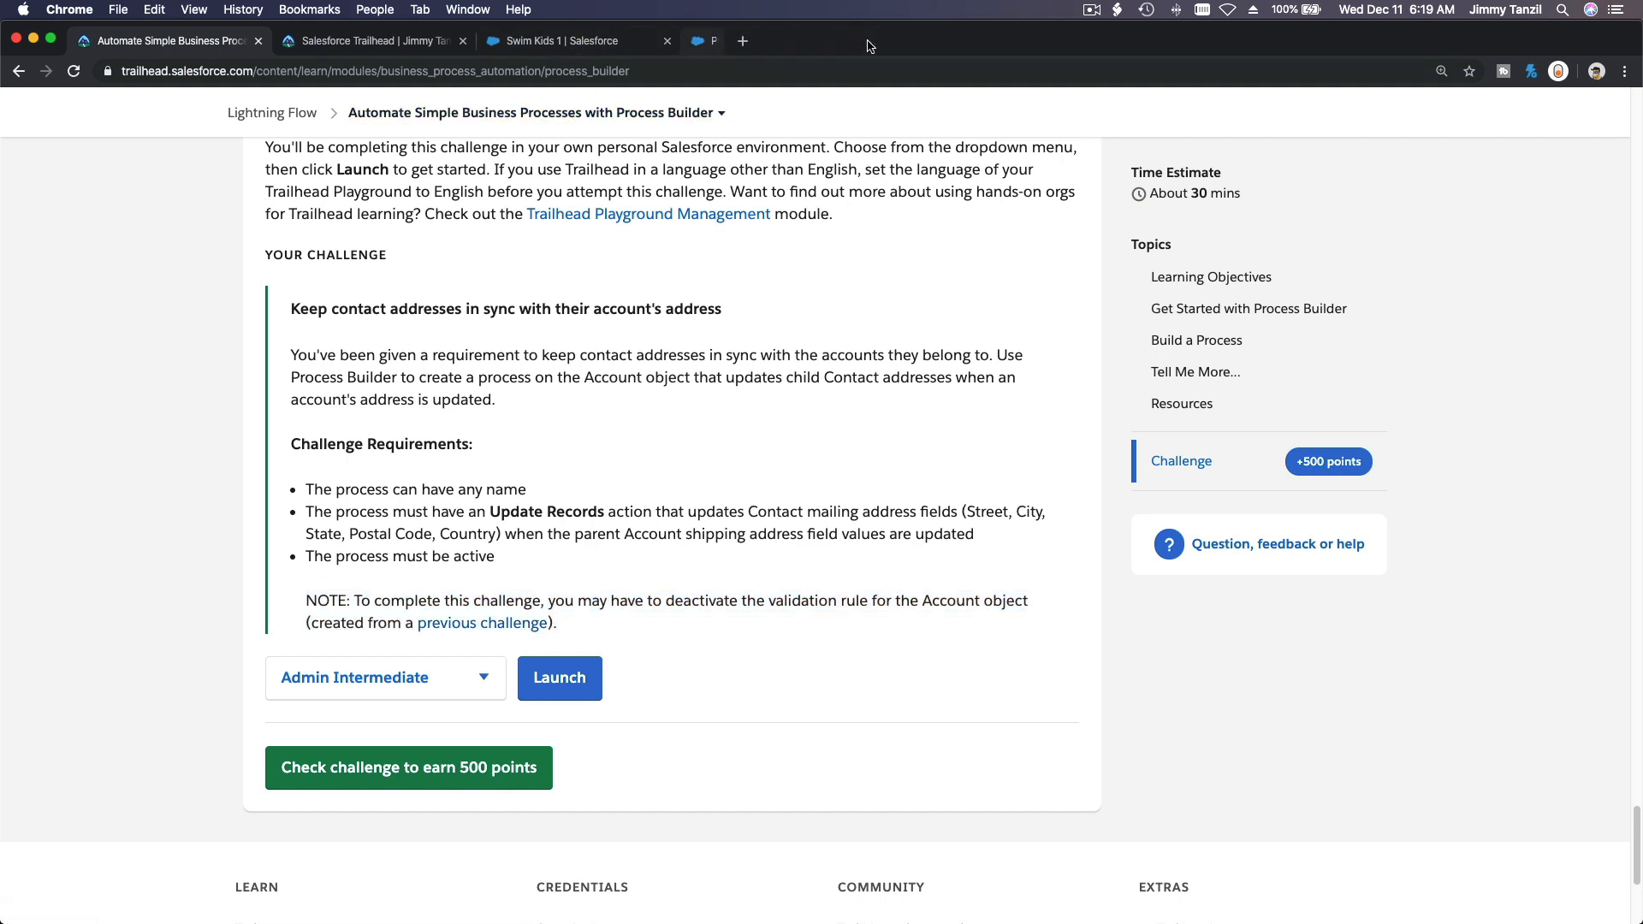
pyautogui.click(531, 41)
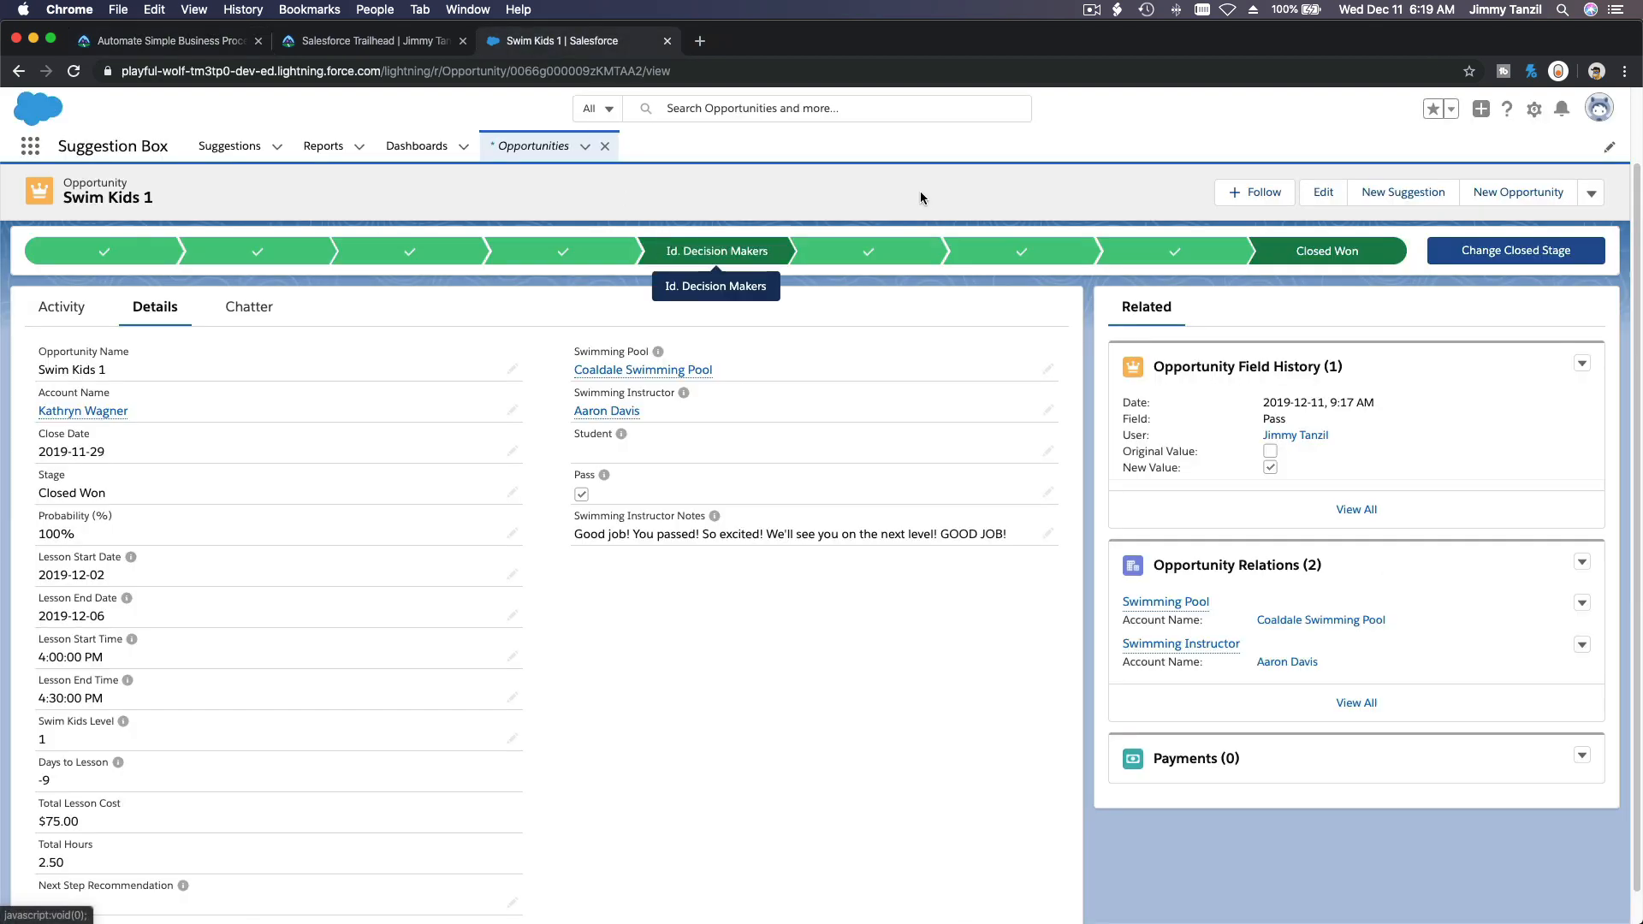
pyautogui.click(1534, 111)
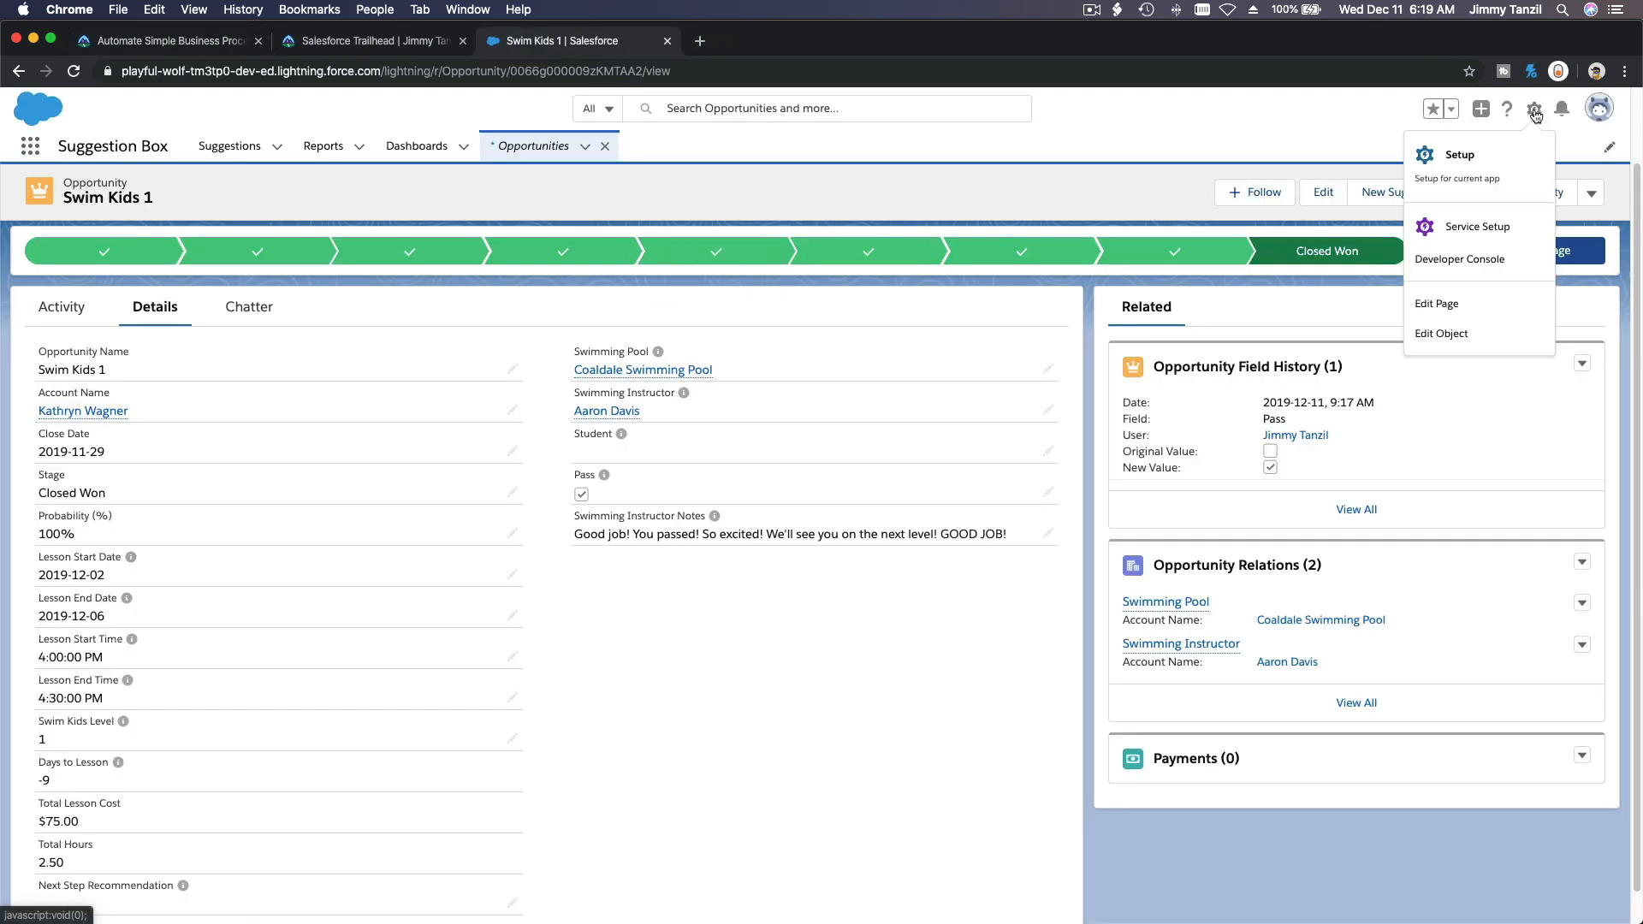
pyautogui.click(1533, 158)
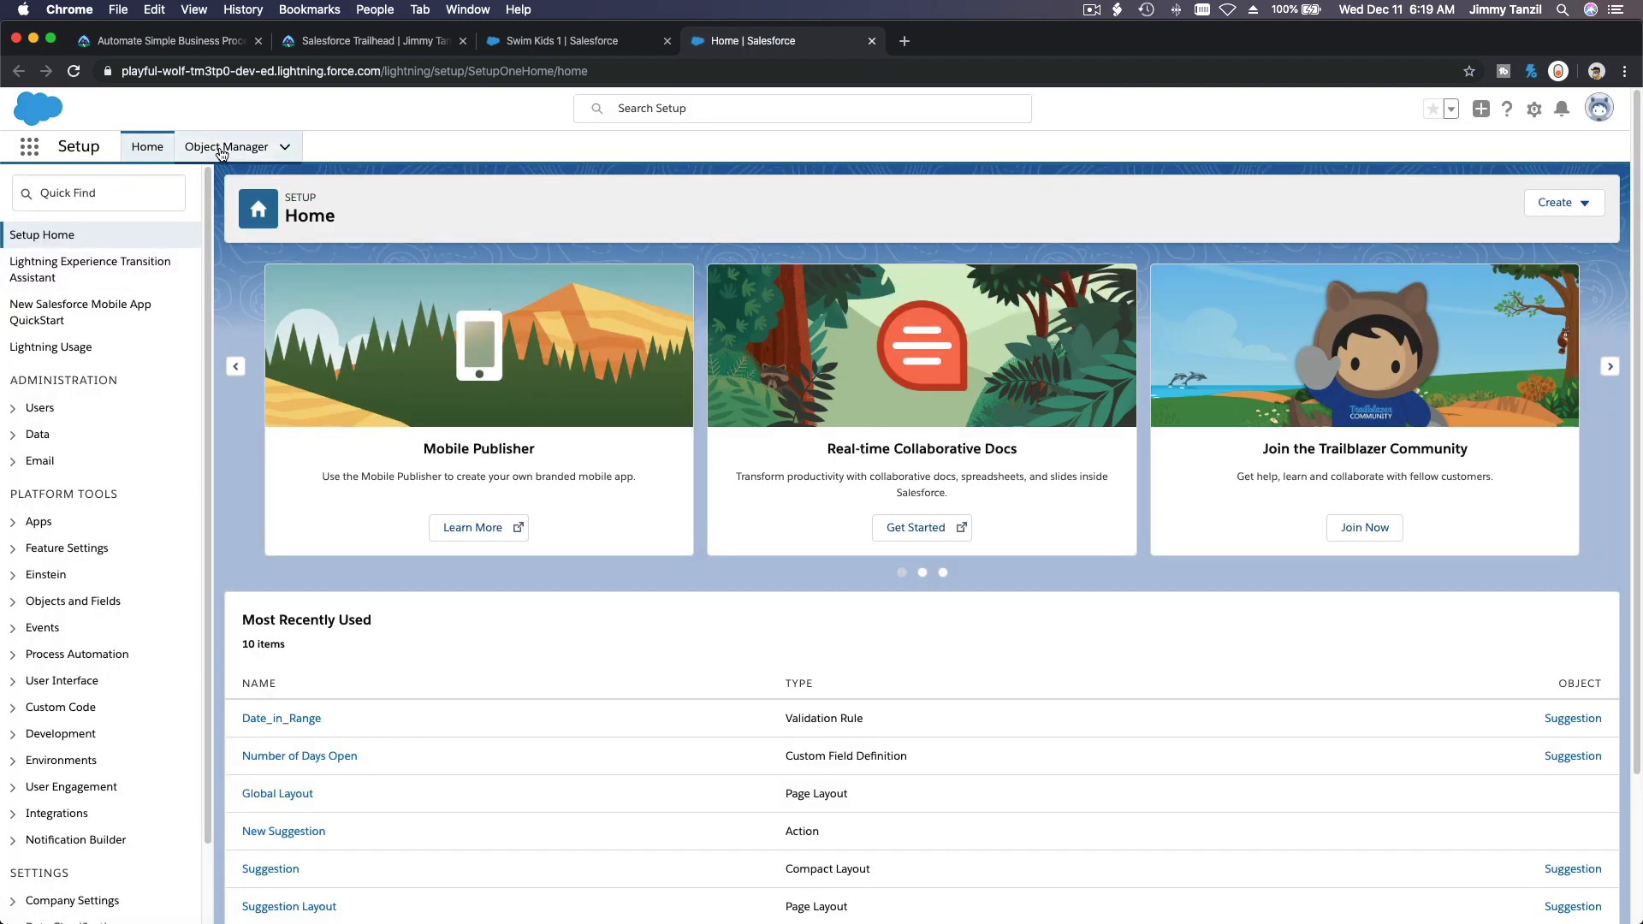
pyautogui.click(220, 148)
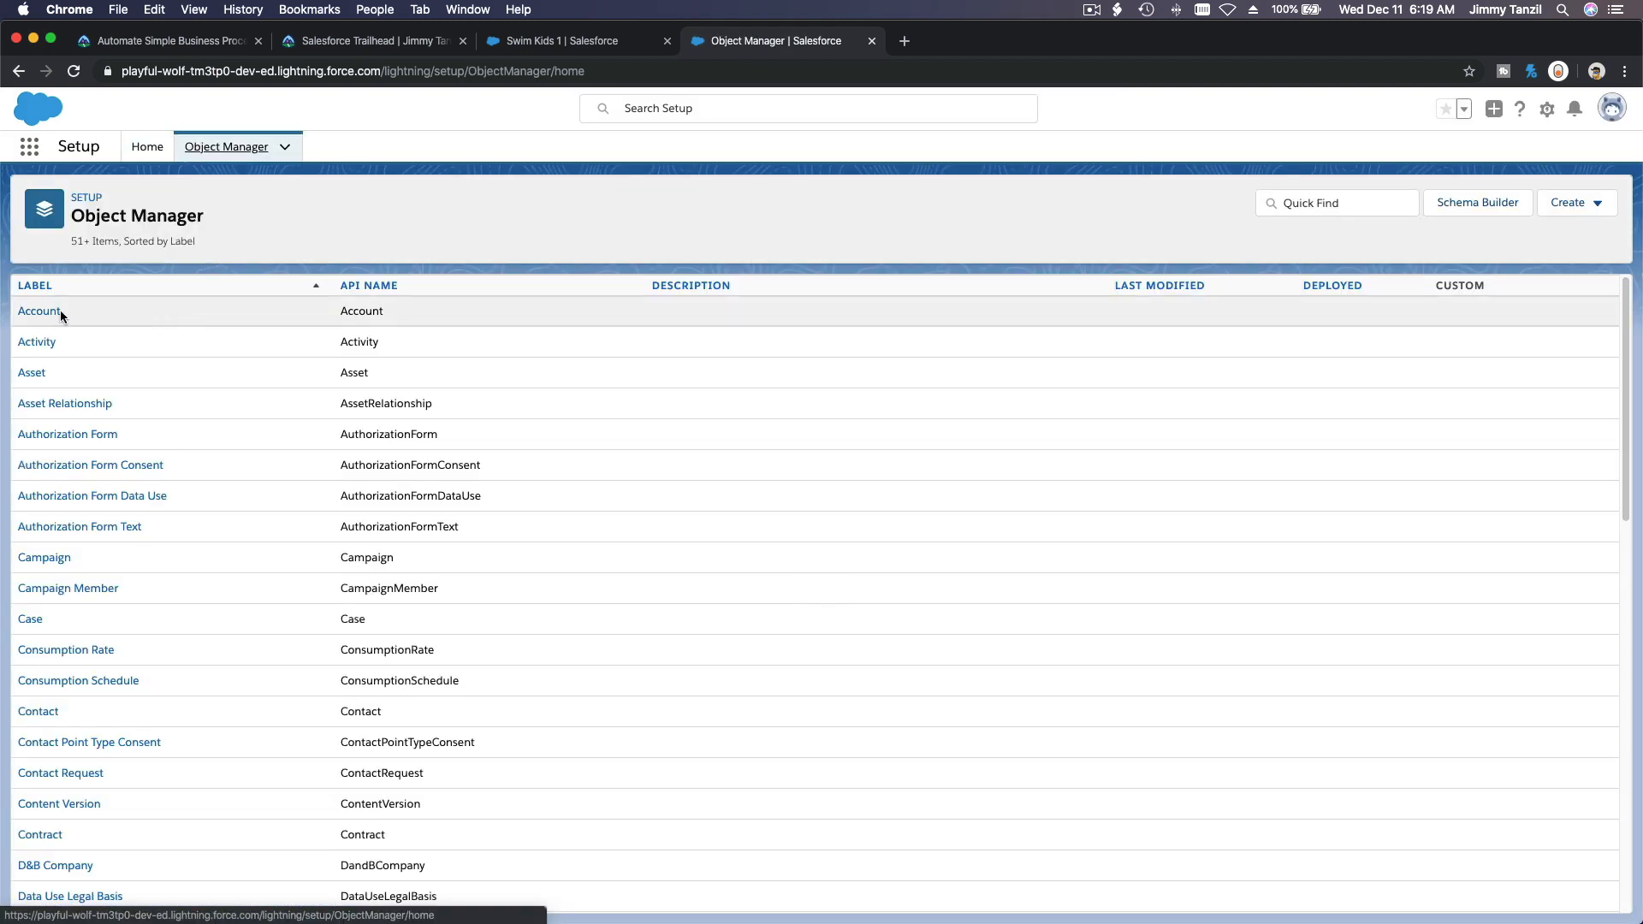
pyautogui.click(60, 312)
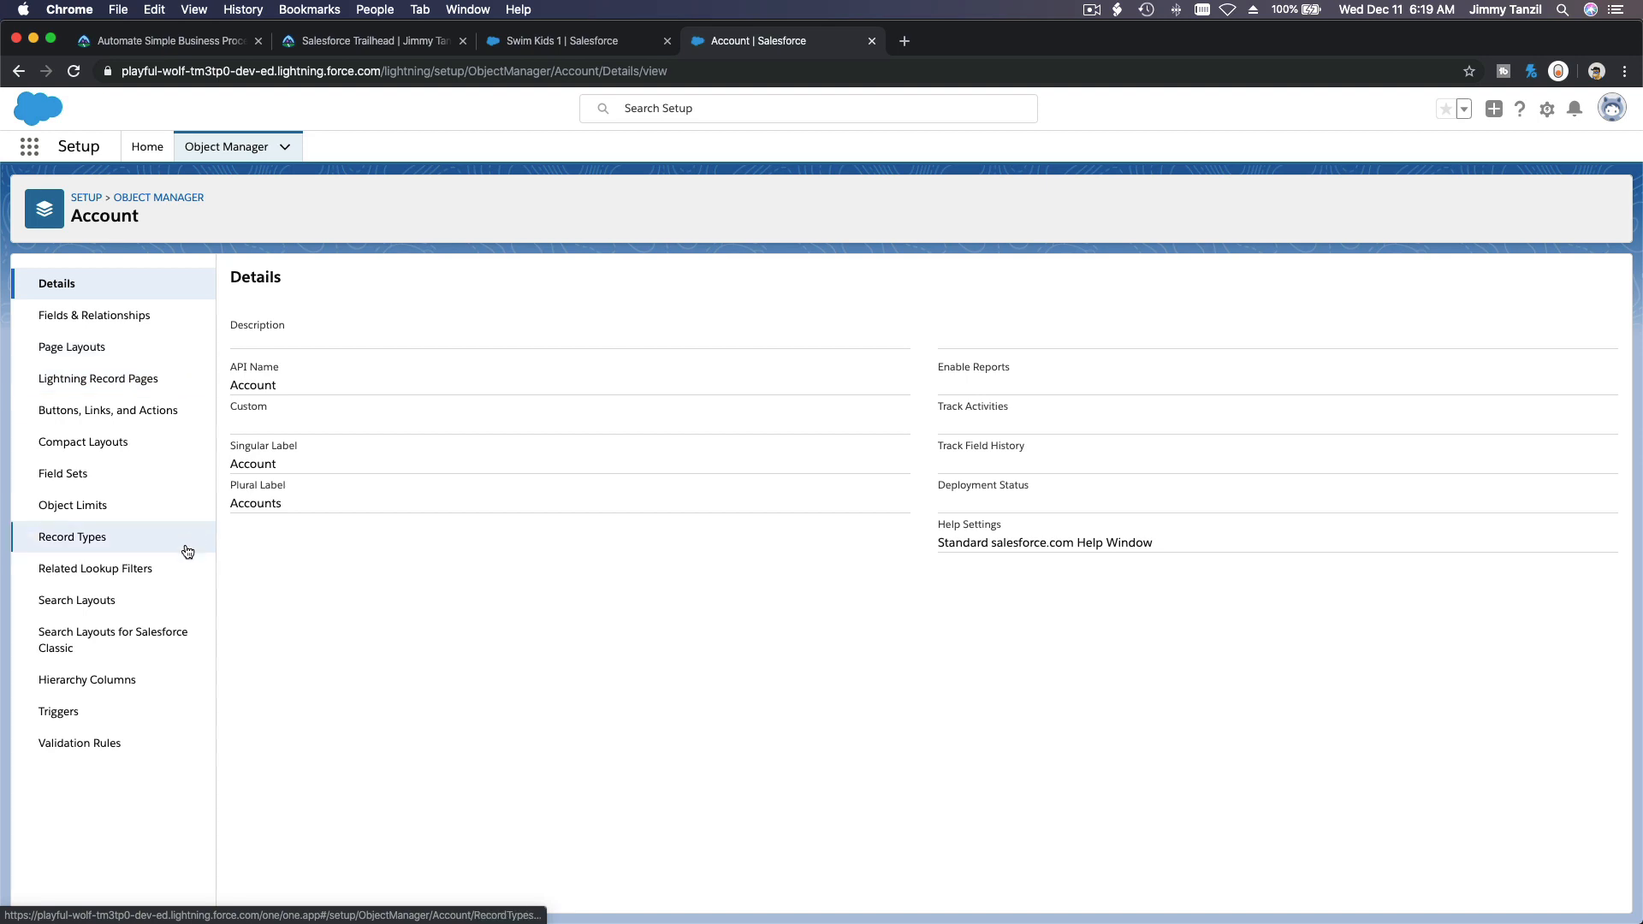
pyautogui.click(145, 744)
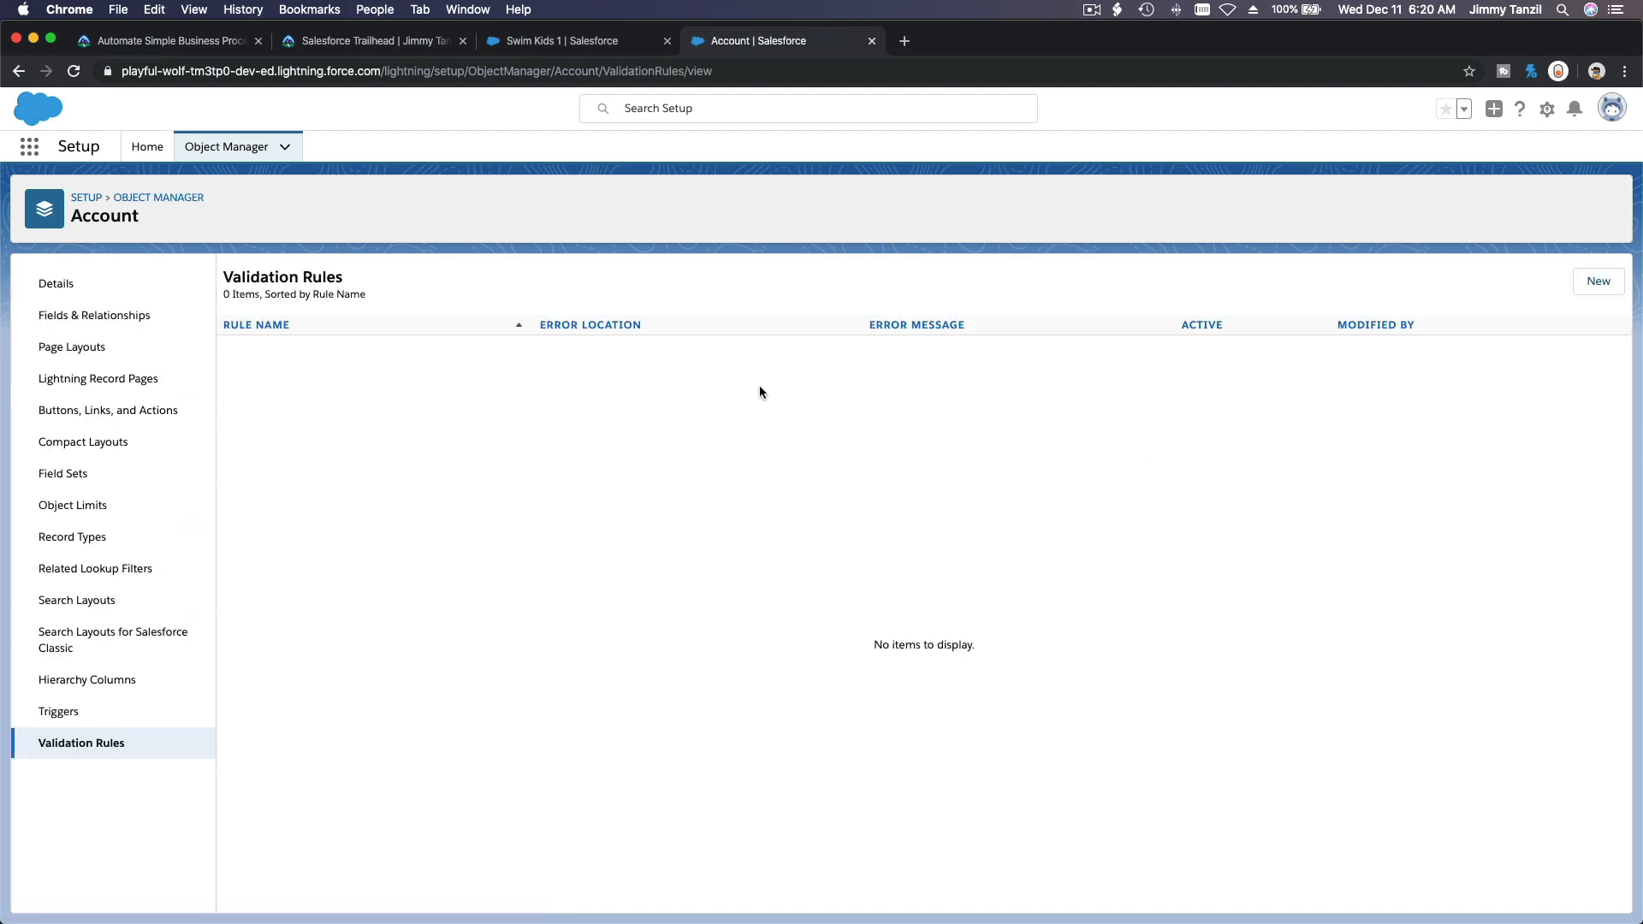
# Return to the Trailhead challenge and highlight the requirement about updated Account shipping address field values
pyautogui.click(184, 43)
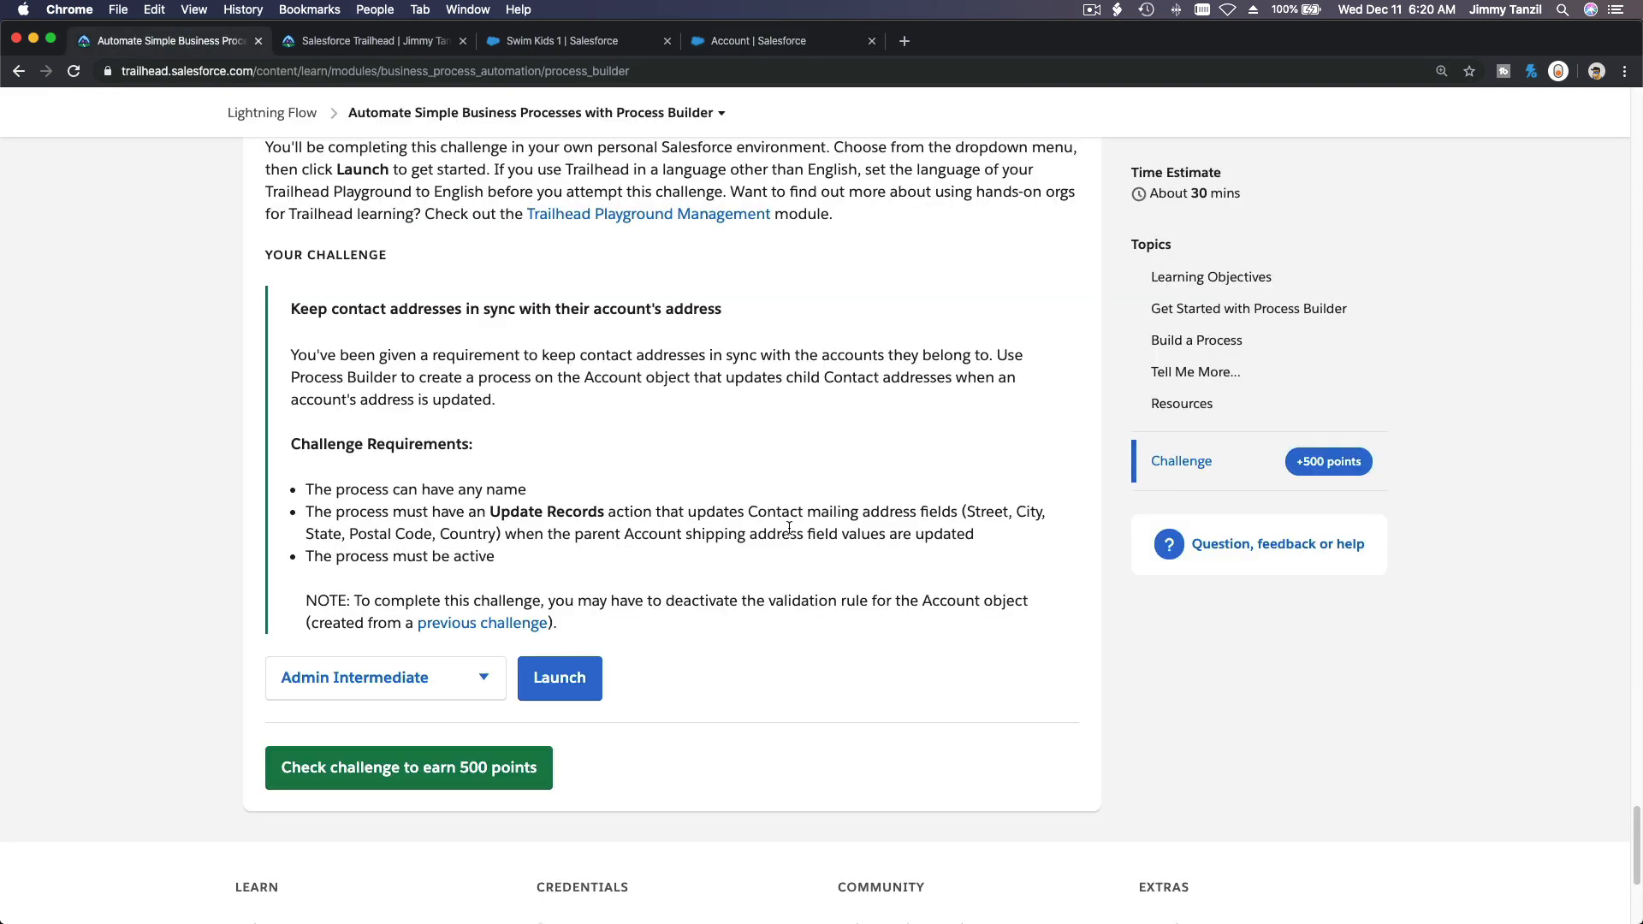
pyautogui.moveTo(625, 537); pyautogui.dragTo(978, 537)
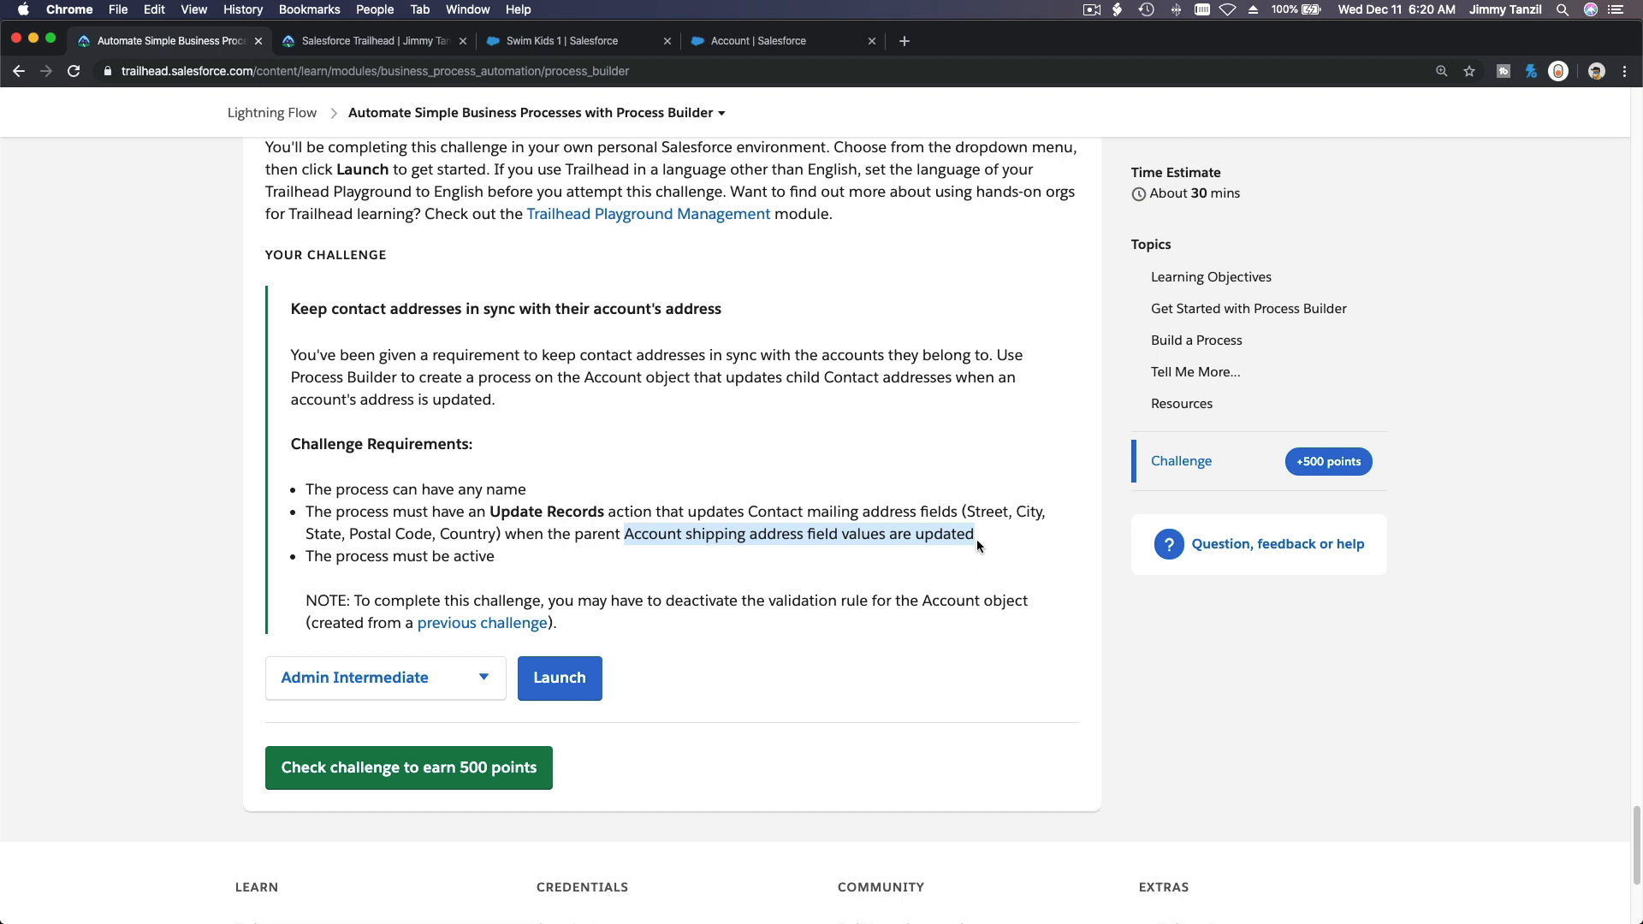
# Return to Salesforce Setup, search for "Process" and open Process Builder
pyautogui.click(740, 45)
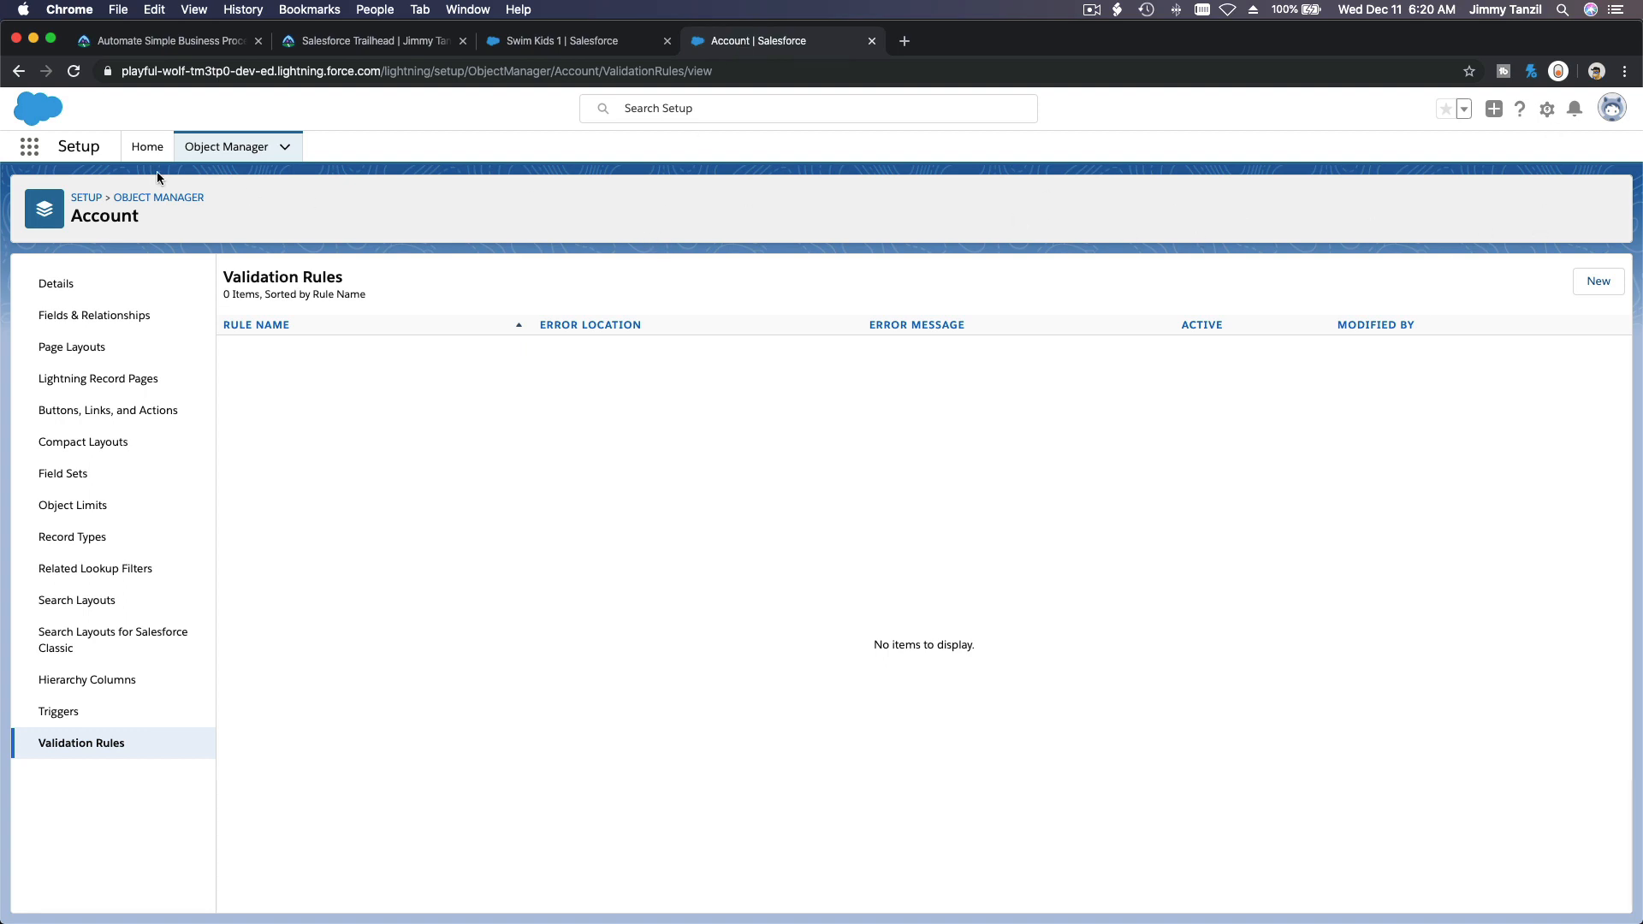
pyautogui.click(144, 142)
pyautogui.click(123, 192)
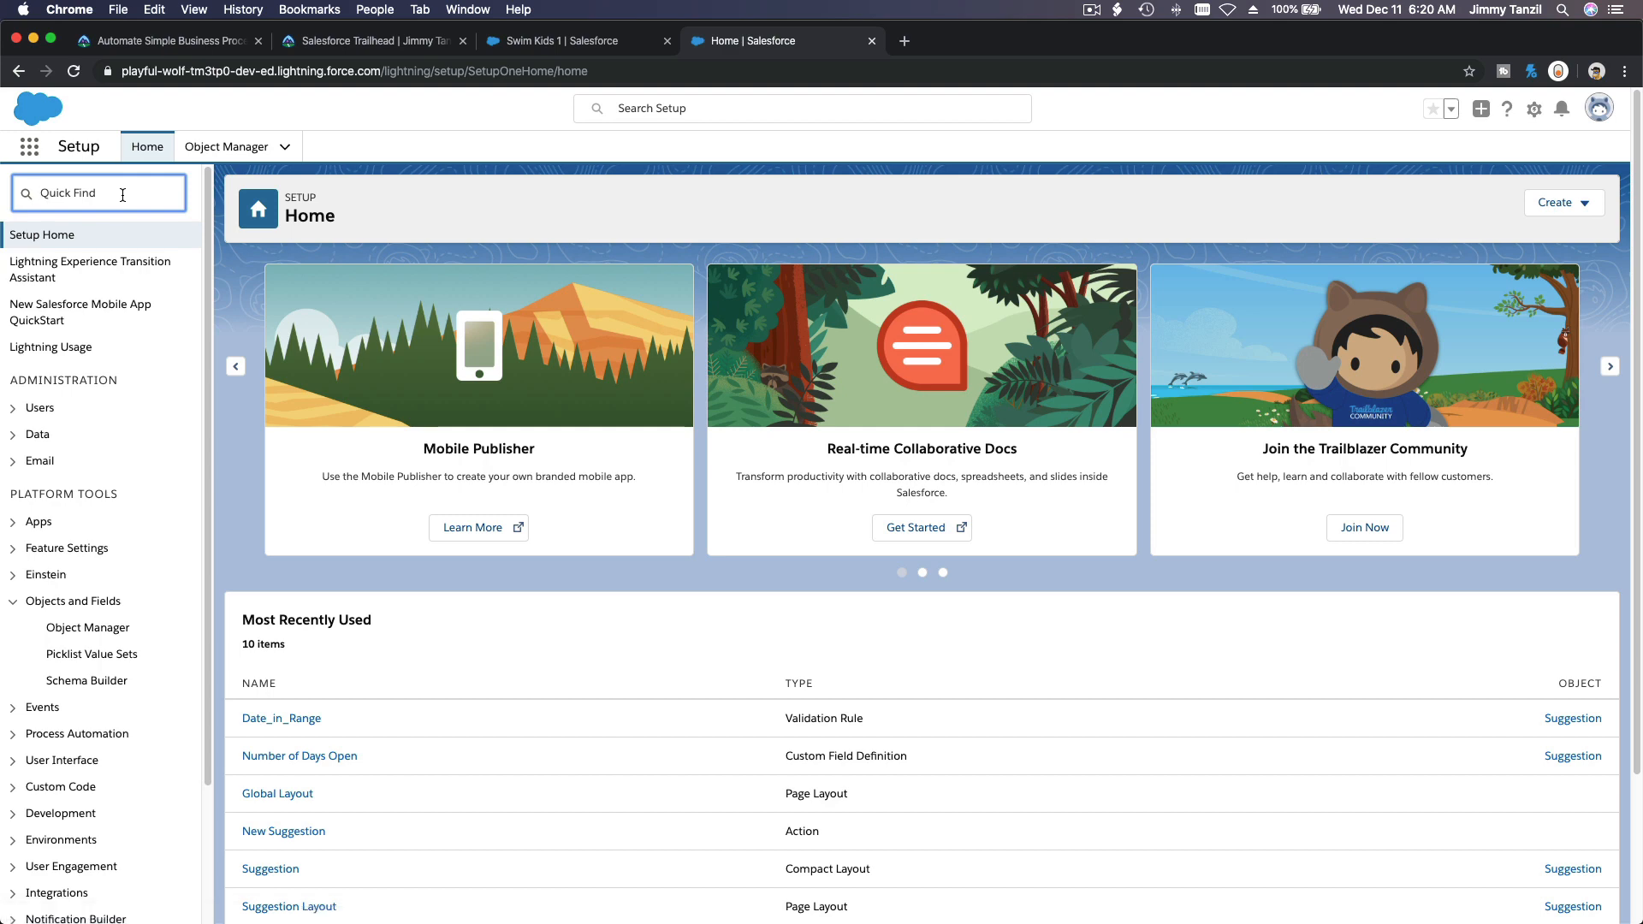
pyautogui.write('Process')
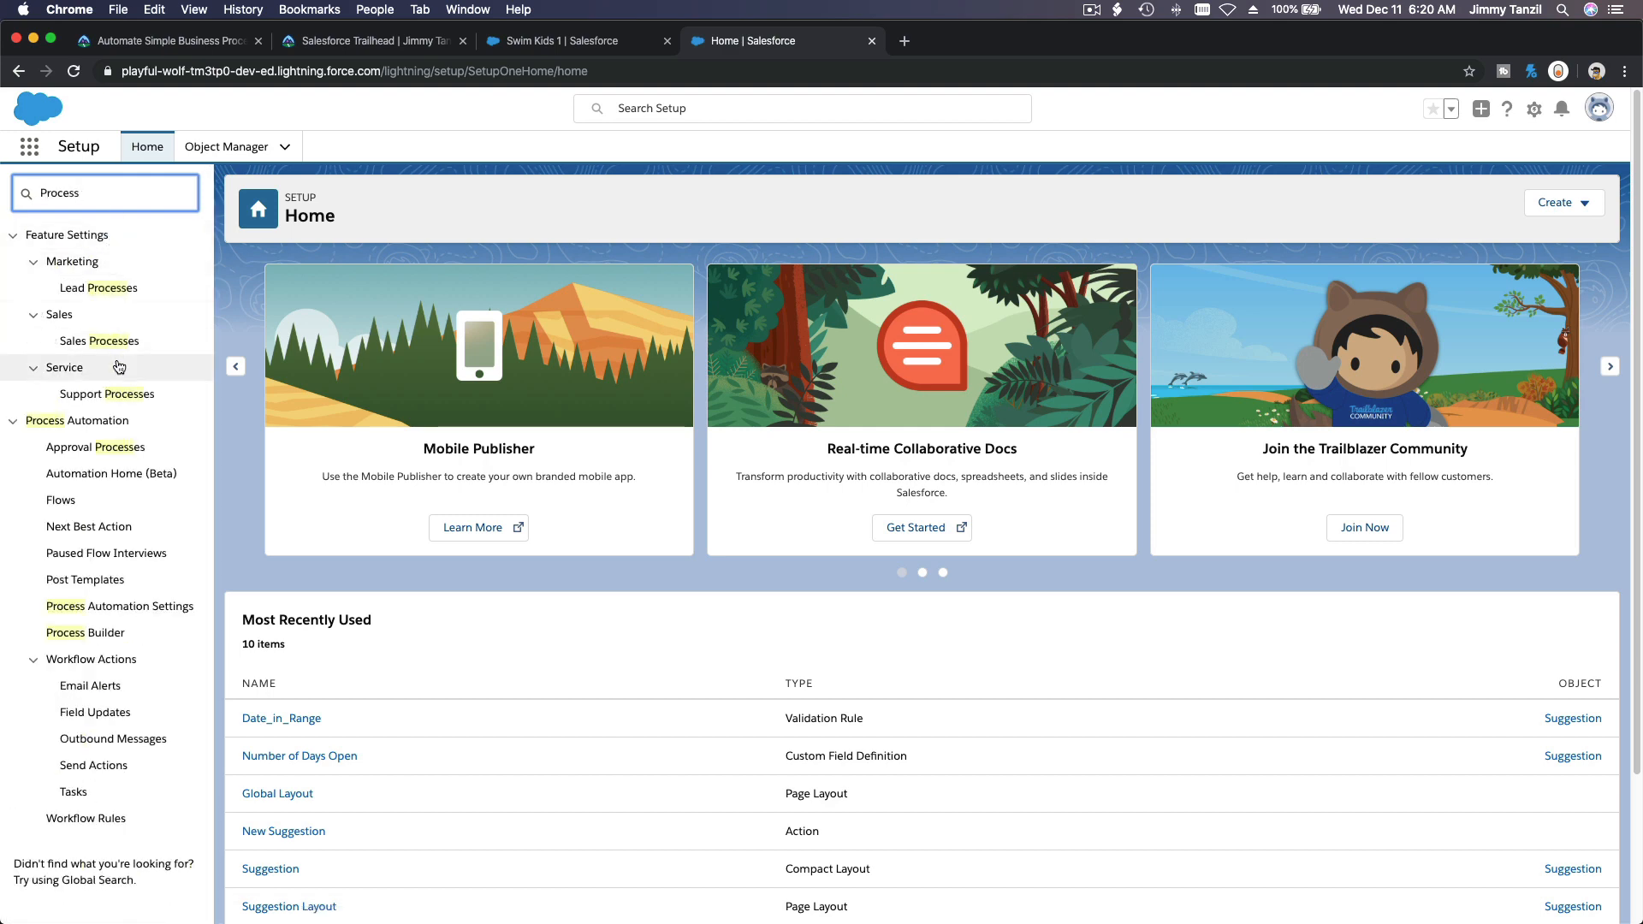
pyautogui.click(99, 634)
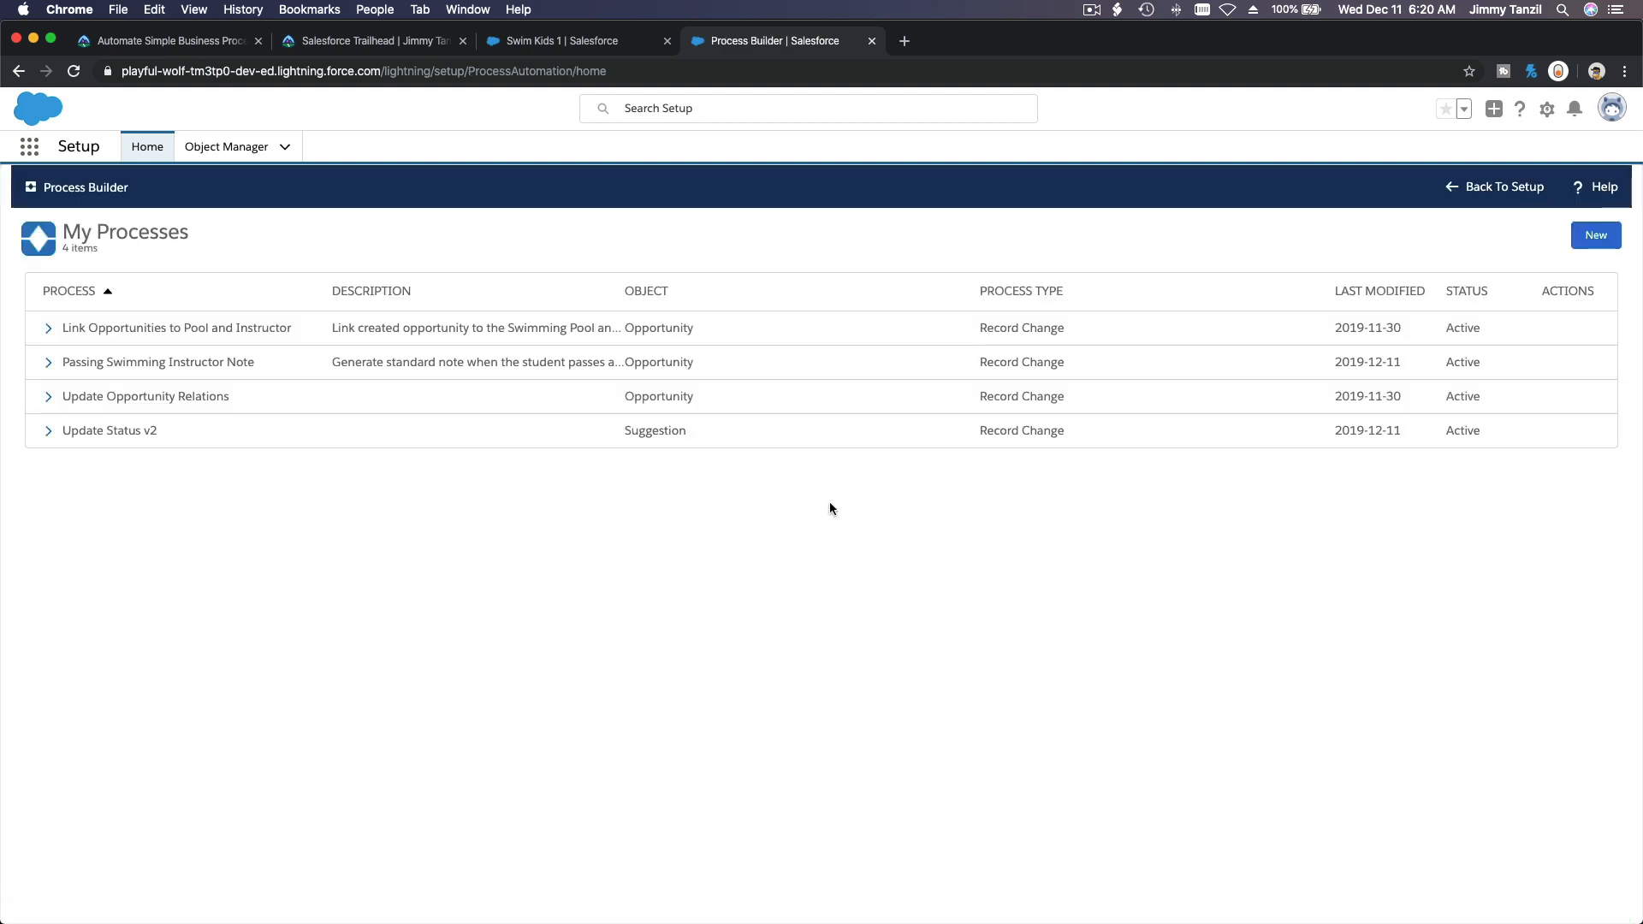
# Create a new process named "Update Contact Address from Account", keeping the automatically filled API name
pyautogui.click(1596, 235)
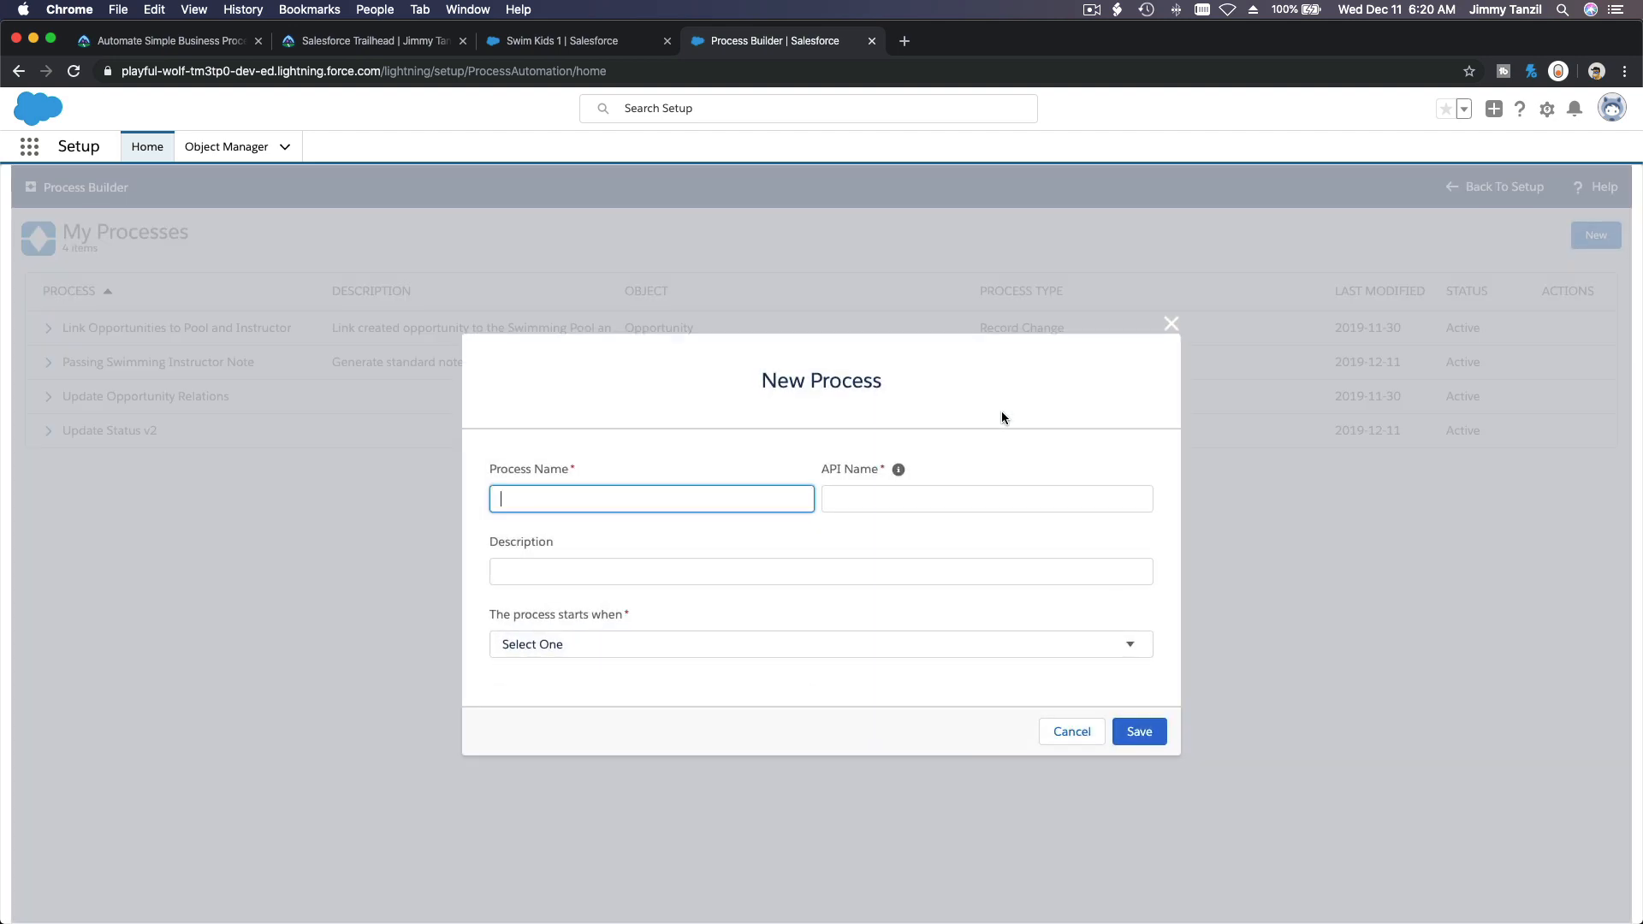
pyautogui.write('Update Contact Address from Account')
pyautogui.press('Tab')
pyautogui.press('Tab')
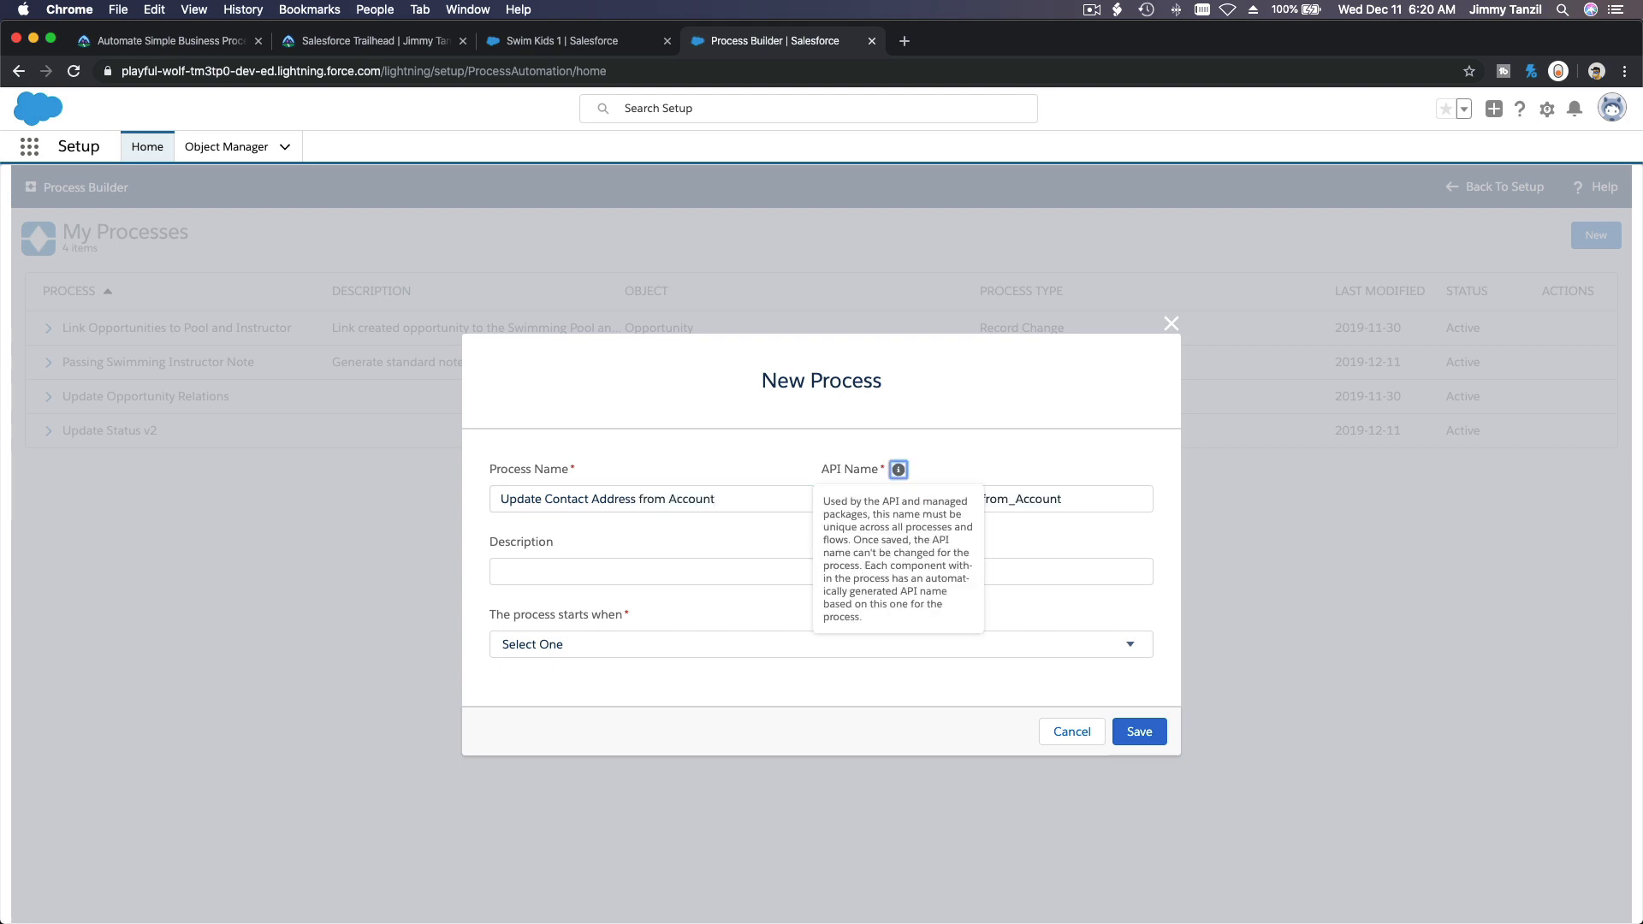
# Enter "Update contact address from account address" as the new process's description
pyautogui.click(829, 583)
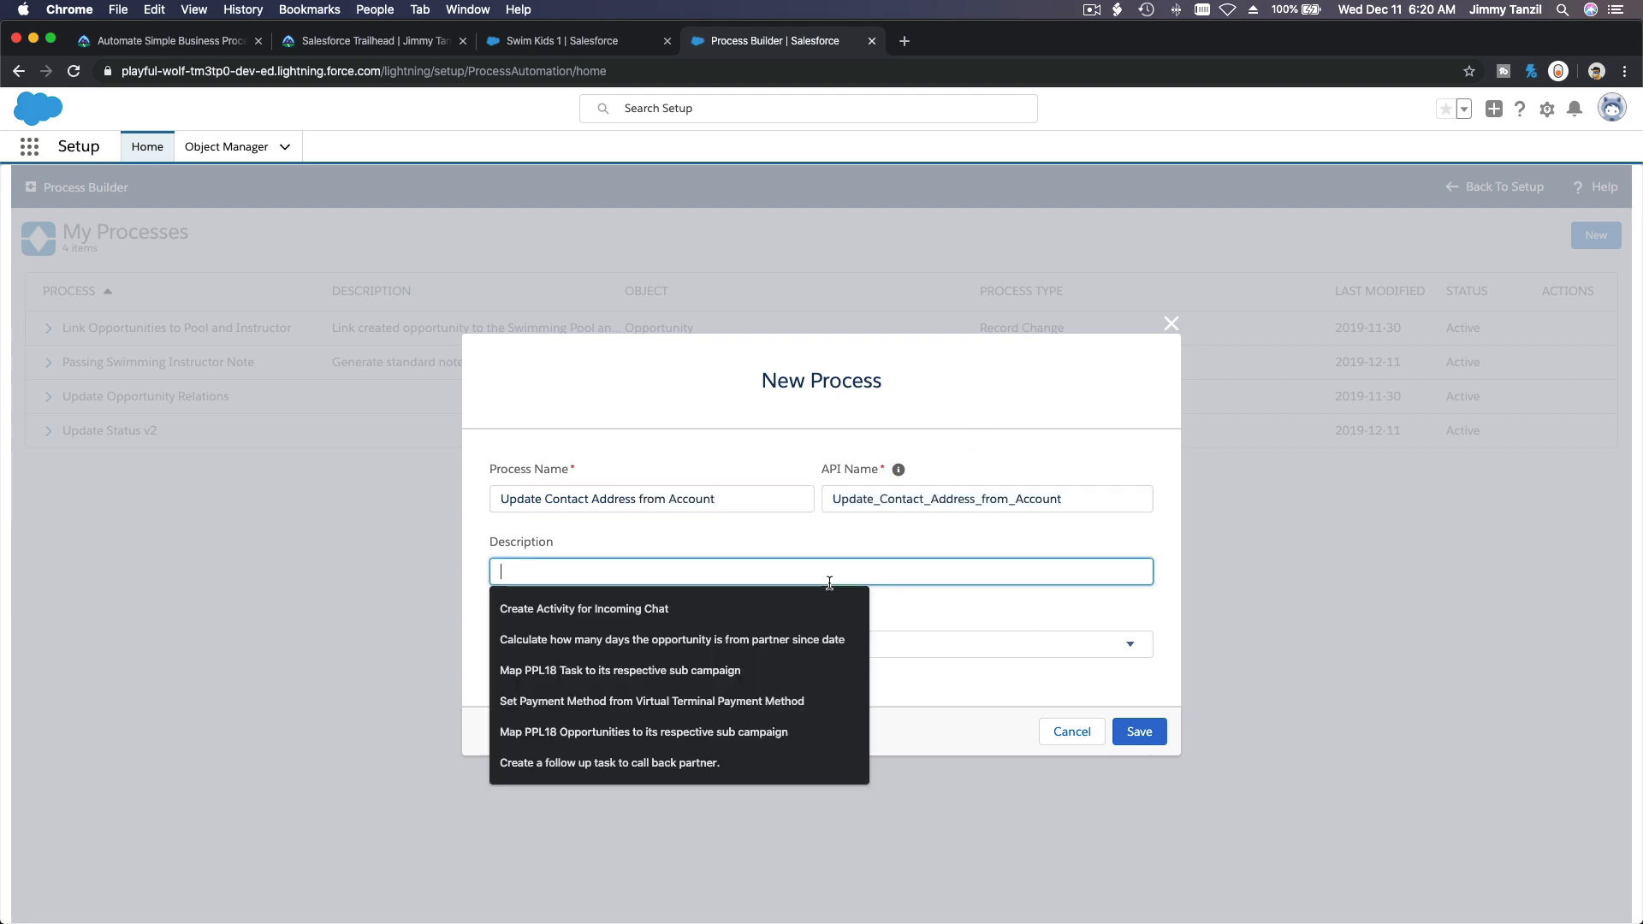
pyautogui.write('Test')
pyautogui.press('BackSpace')
pyautogui.press('BackSpace')
pyautogui.press('BackSpace')
pyautogui.press('BackSpace')
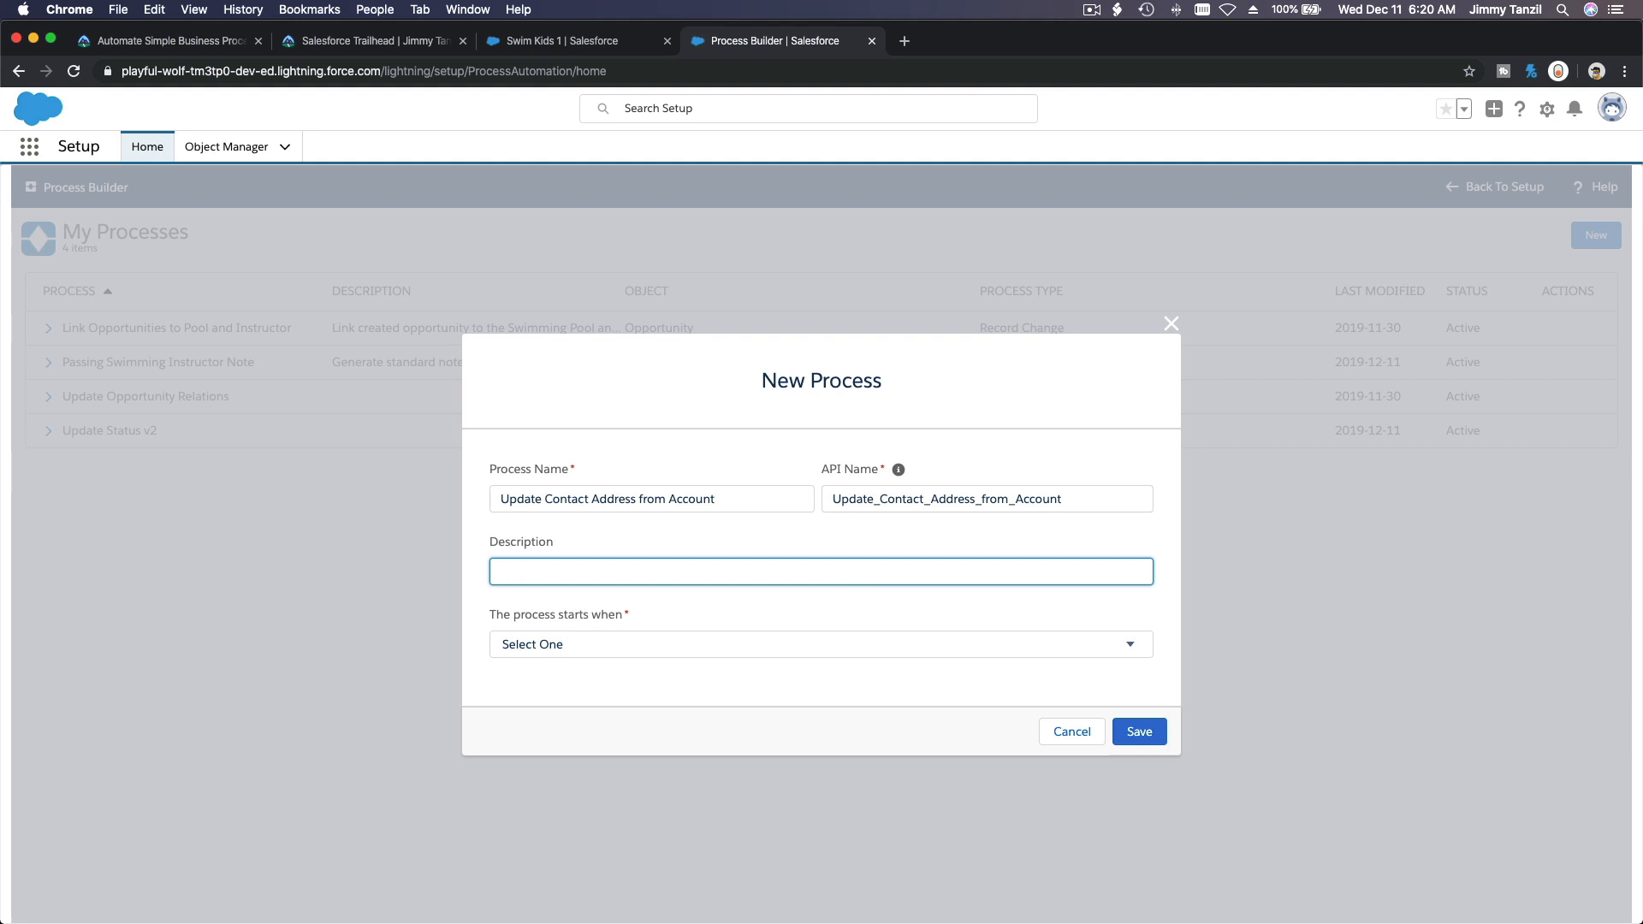
pyautogui.write('Update ')
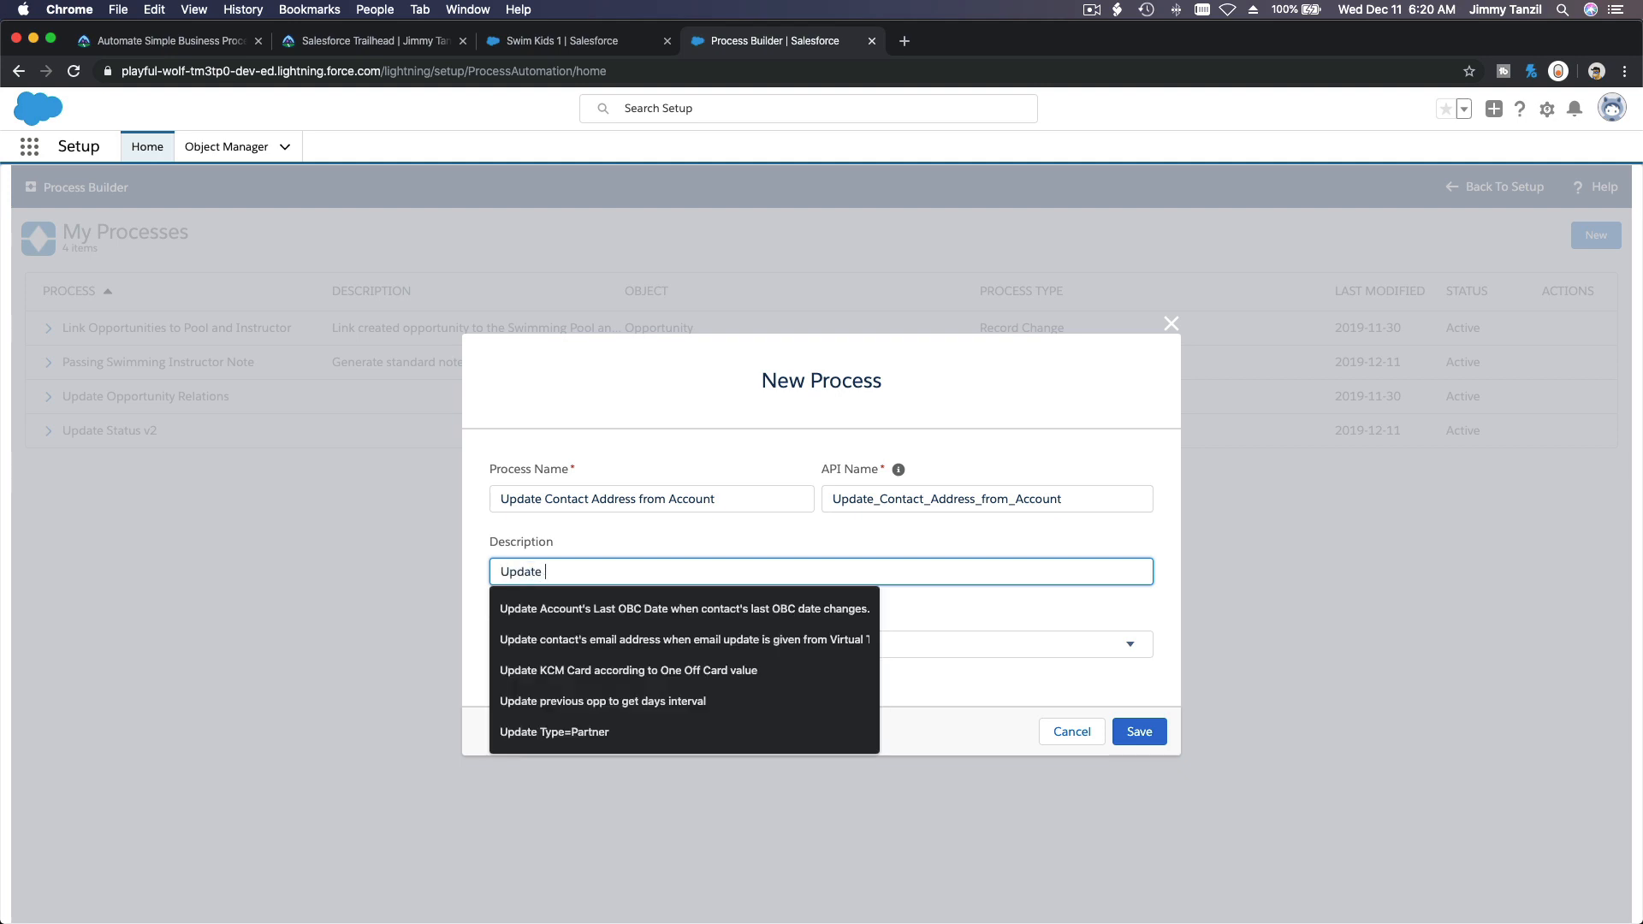
pyautogui.write('co')
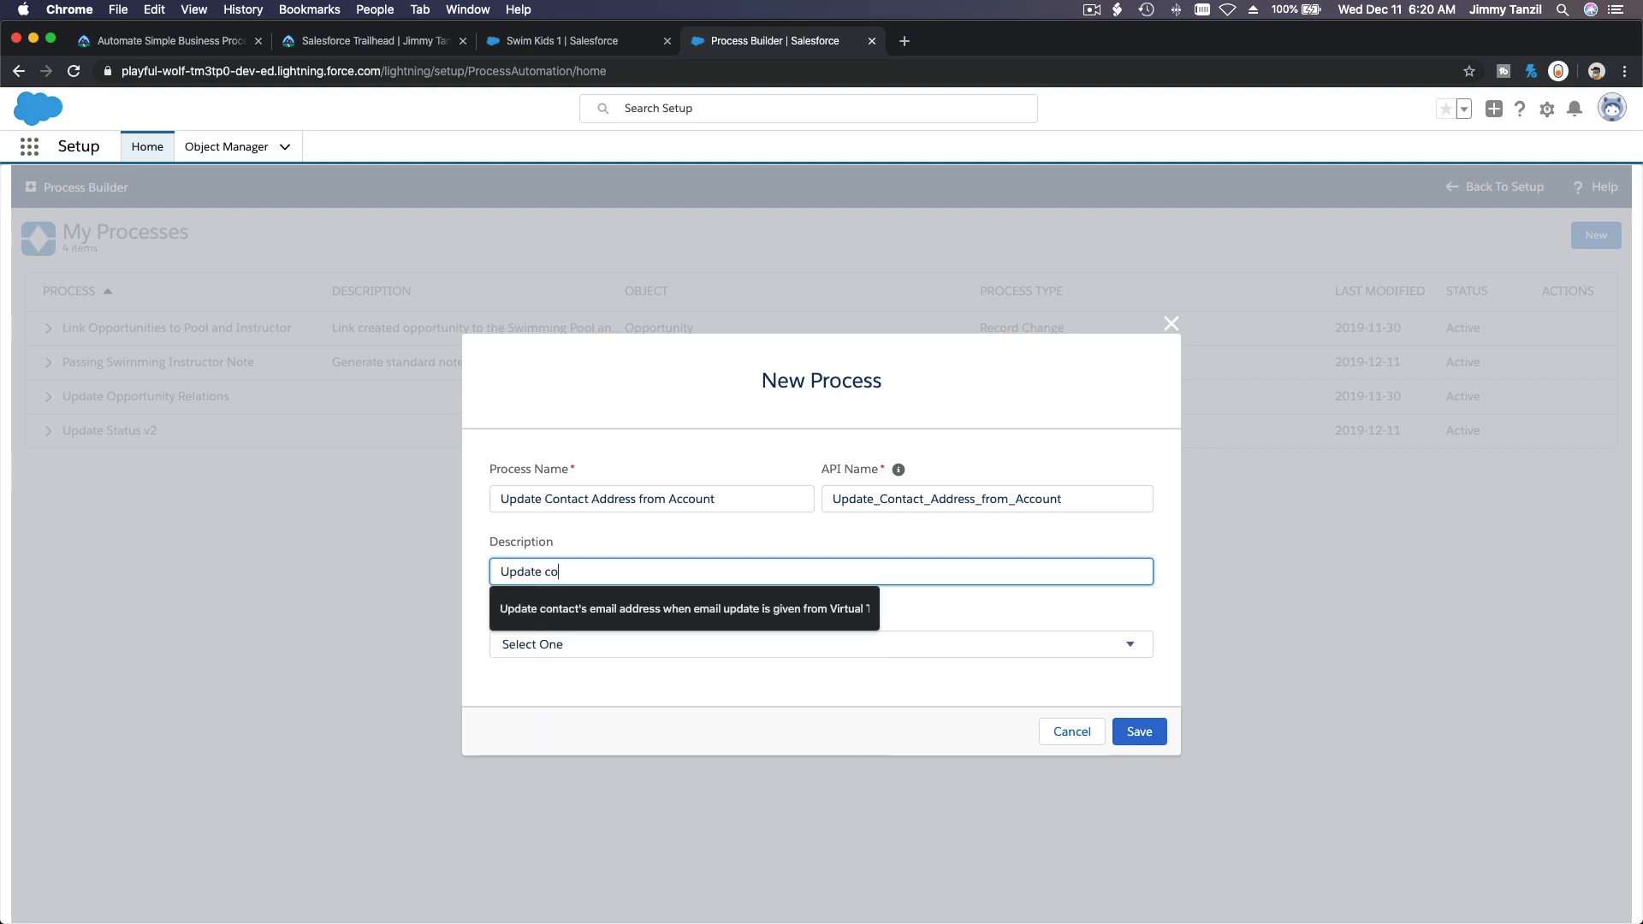
pyautogui.write('ntact addre')
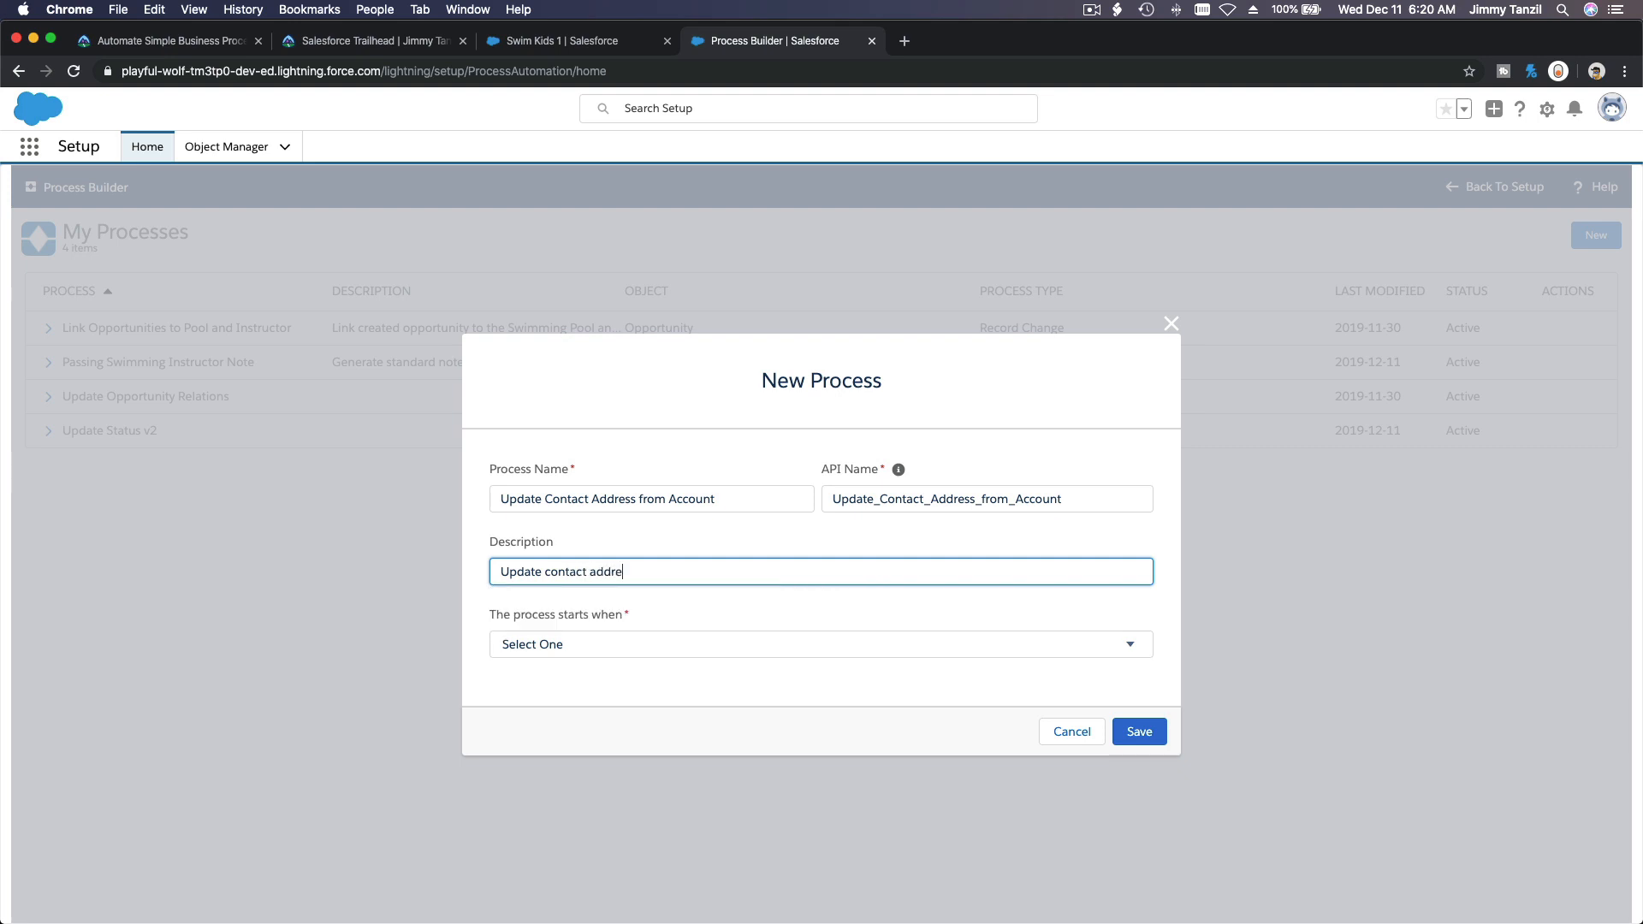
pyautogui.write('ss from account addresss')
pyautogui.press('BackSpace')
pyautogui.press('Tab')
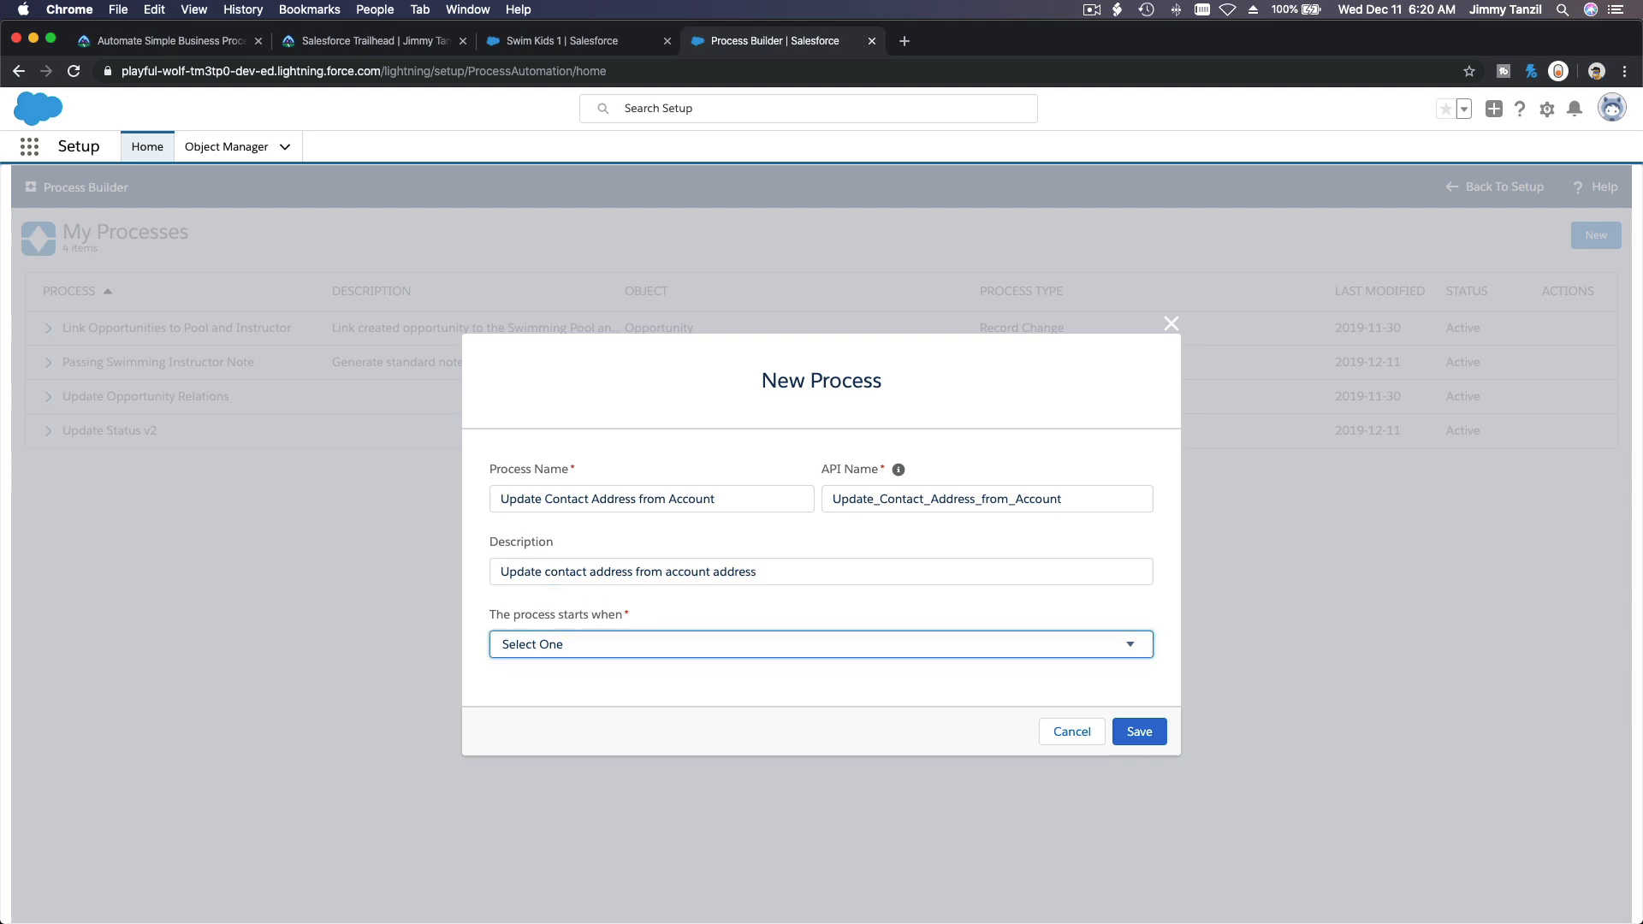
# Set the process to start when a record changes and save it
pyautogui.click(651, 648)
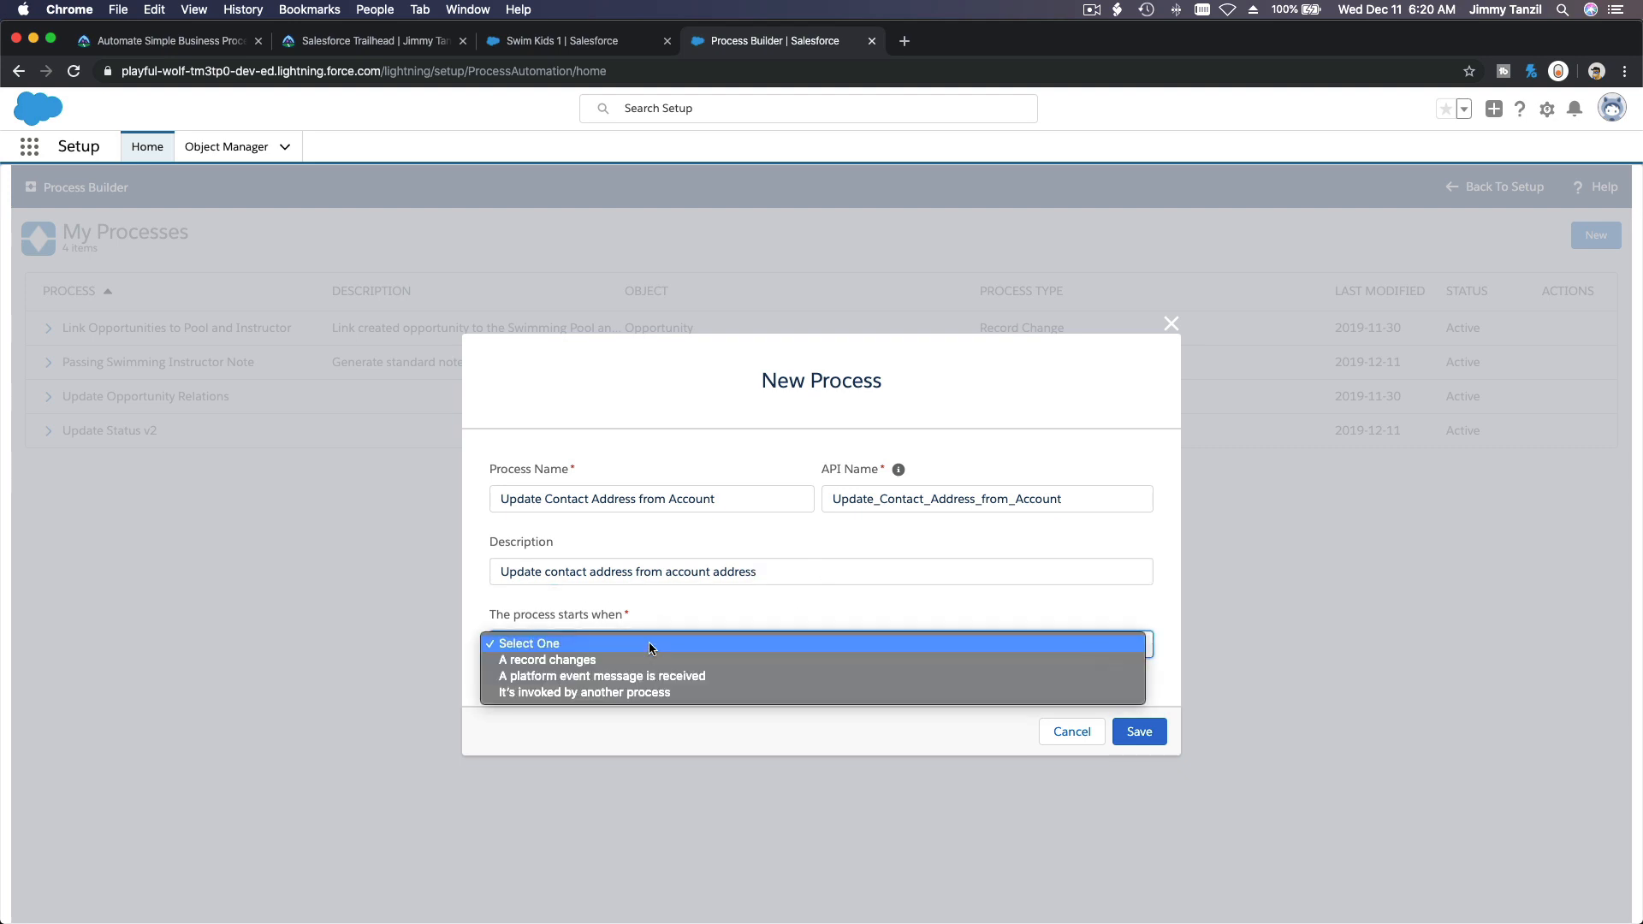
pyautogui.click(646, 664)
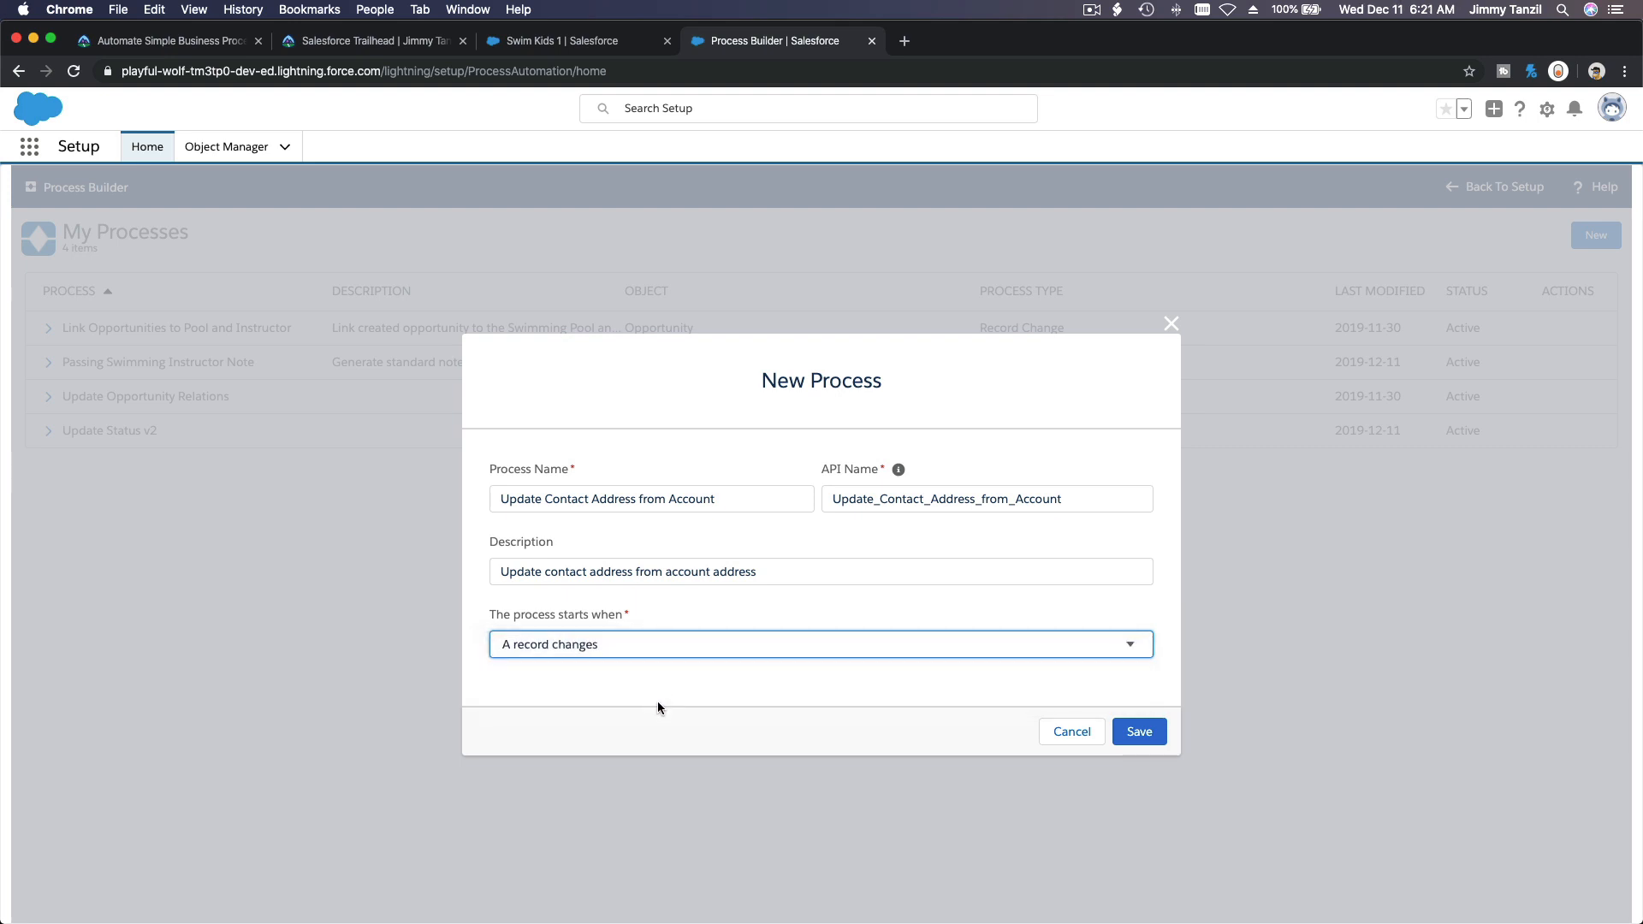
pyautogui.click(1019, 690)
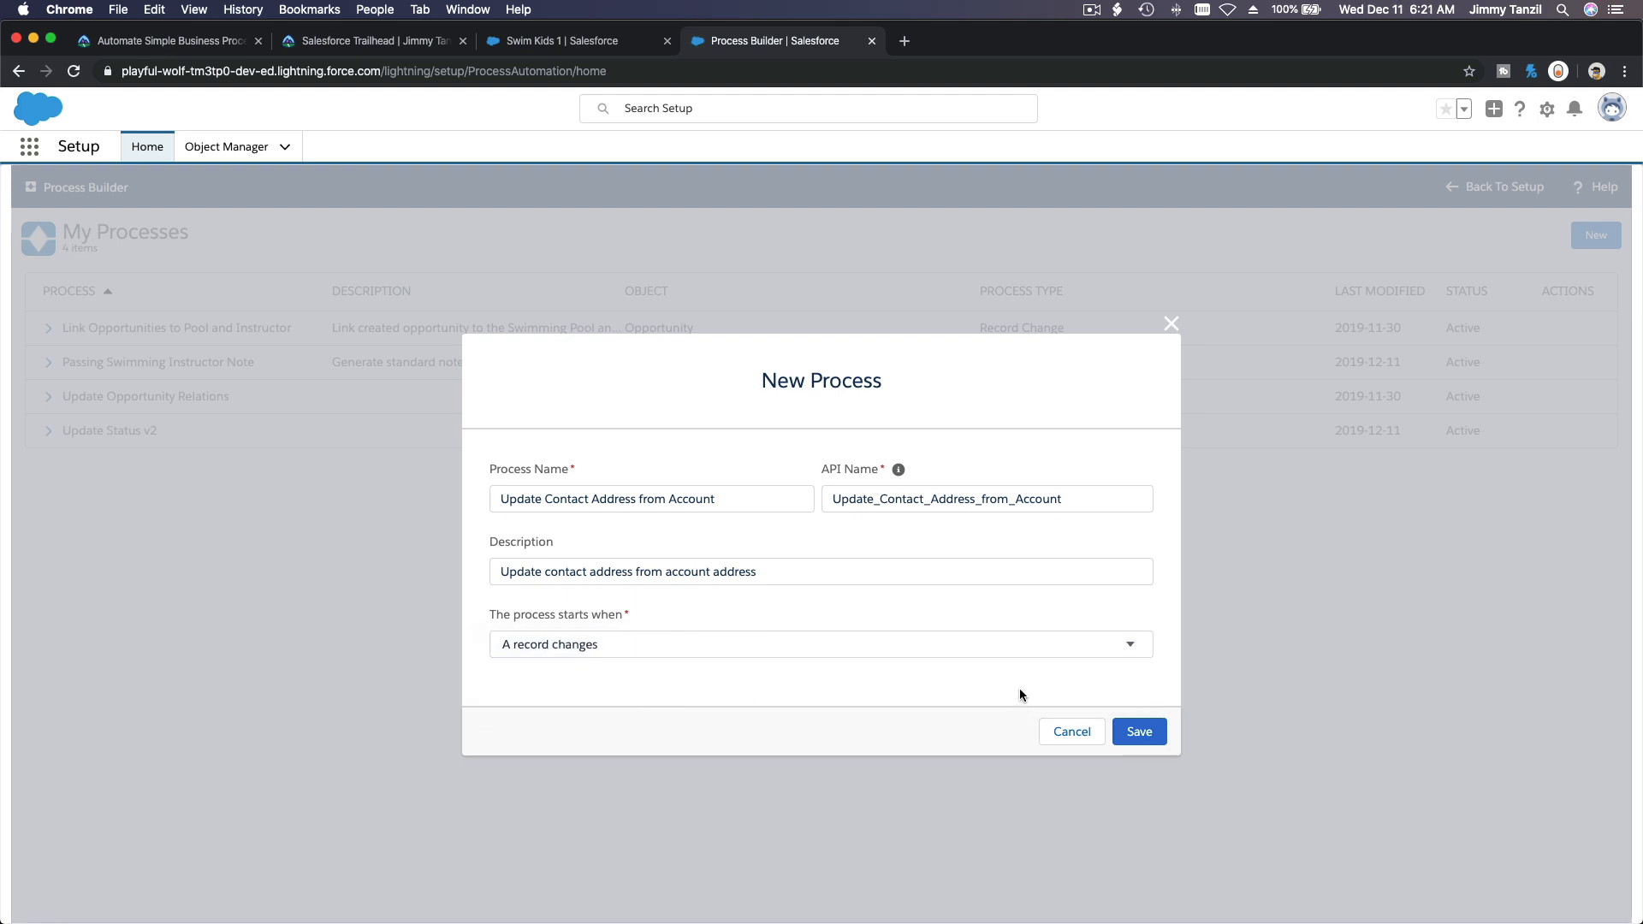
pyautogui.click(1134, 727)
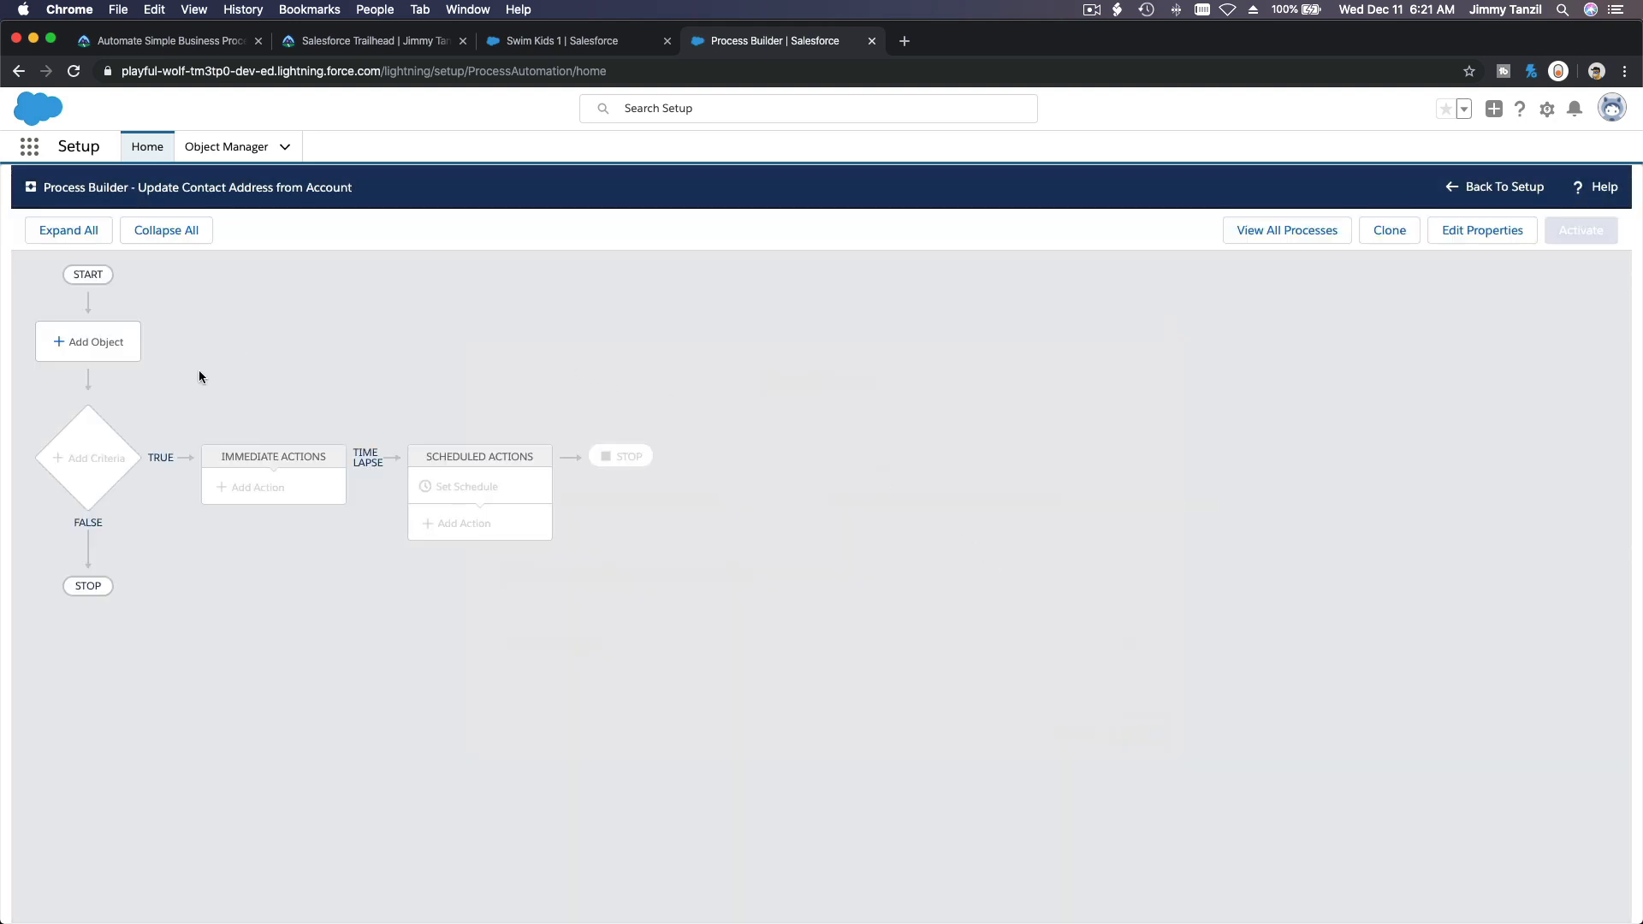
# Set Account as the process's object, start it when a record is created or edited, and save
pyautogui.click(116, 352)
pyautogui.click(1084, 359)
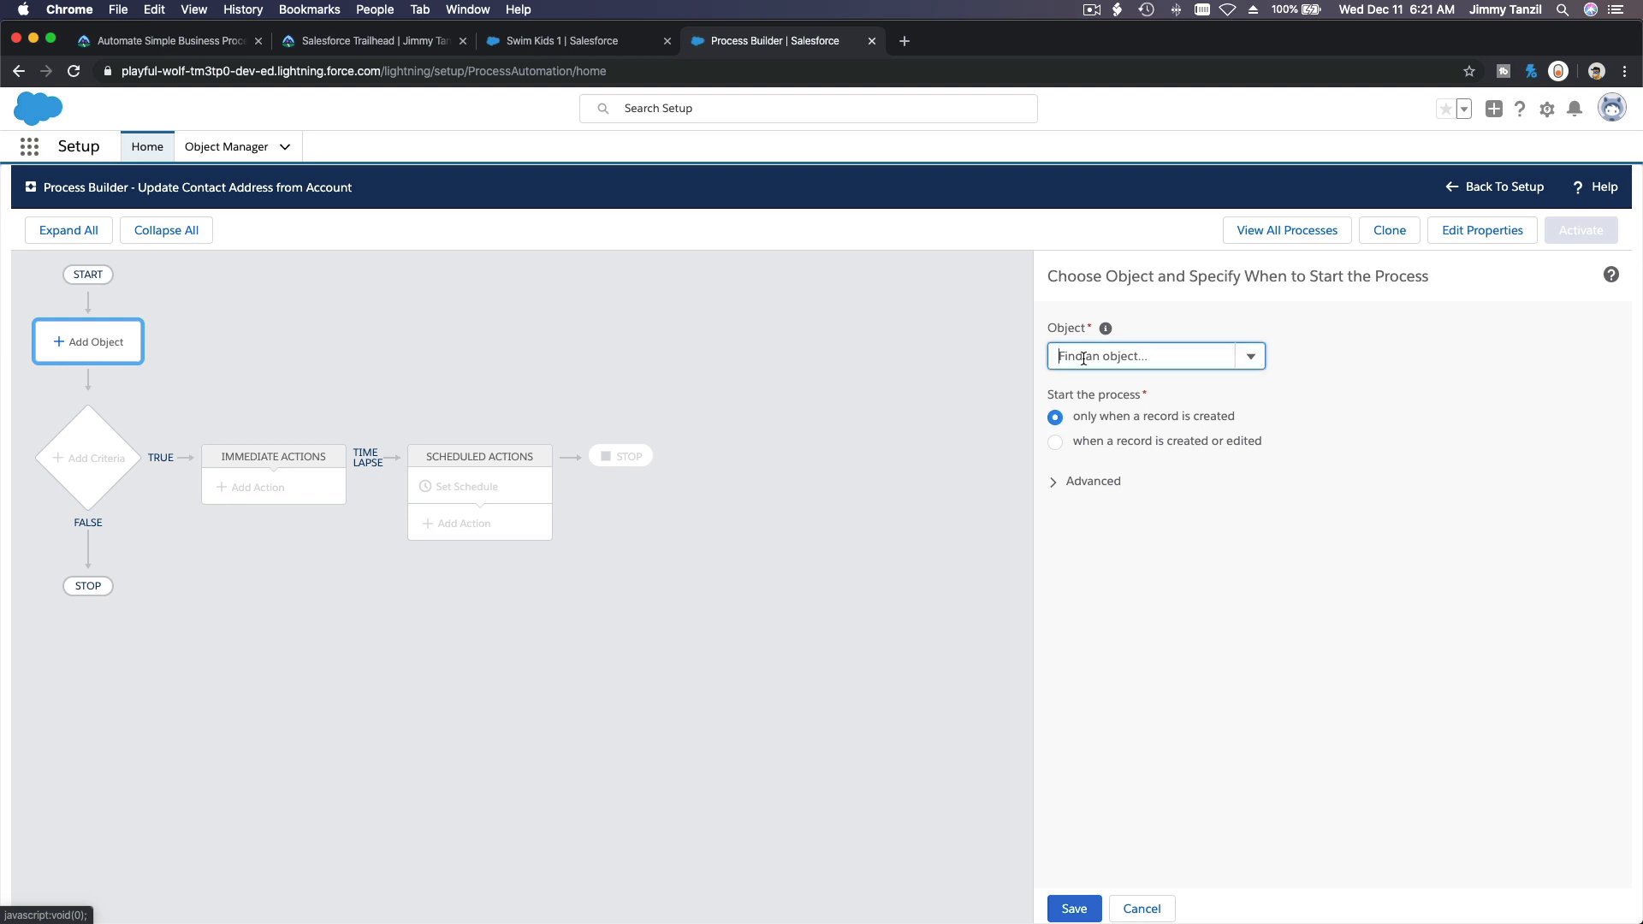
pyautogui.write('Acc')
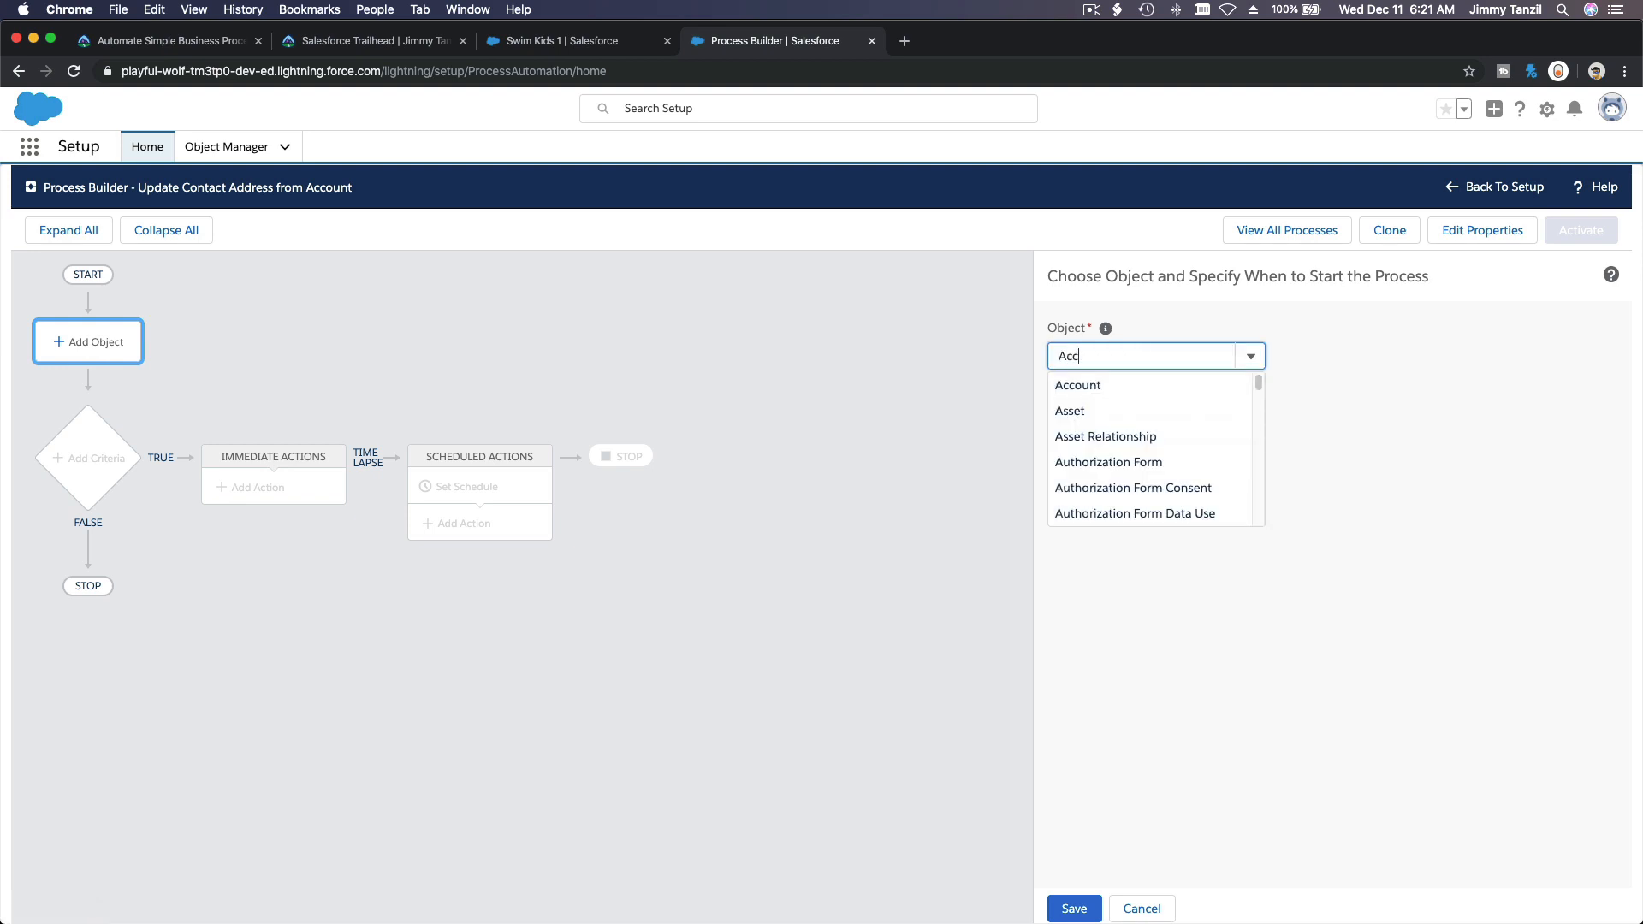
pyautogui.write('ount')
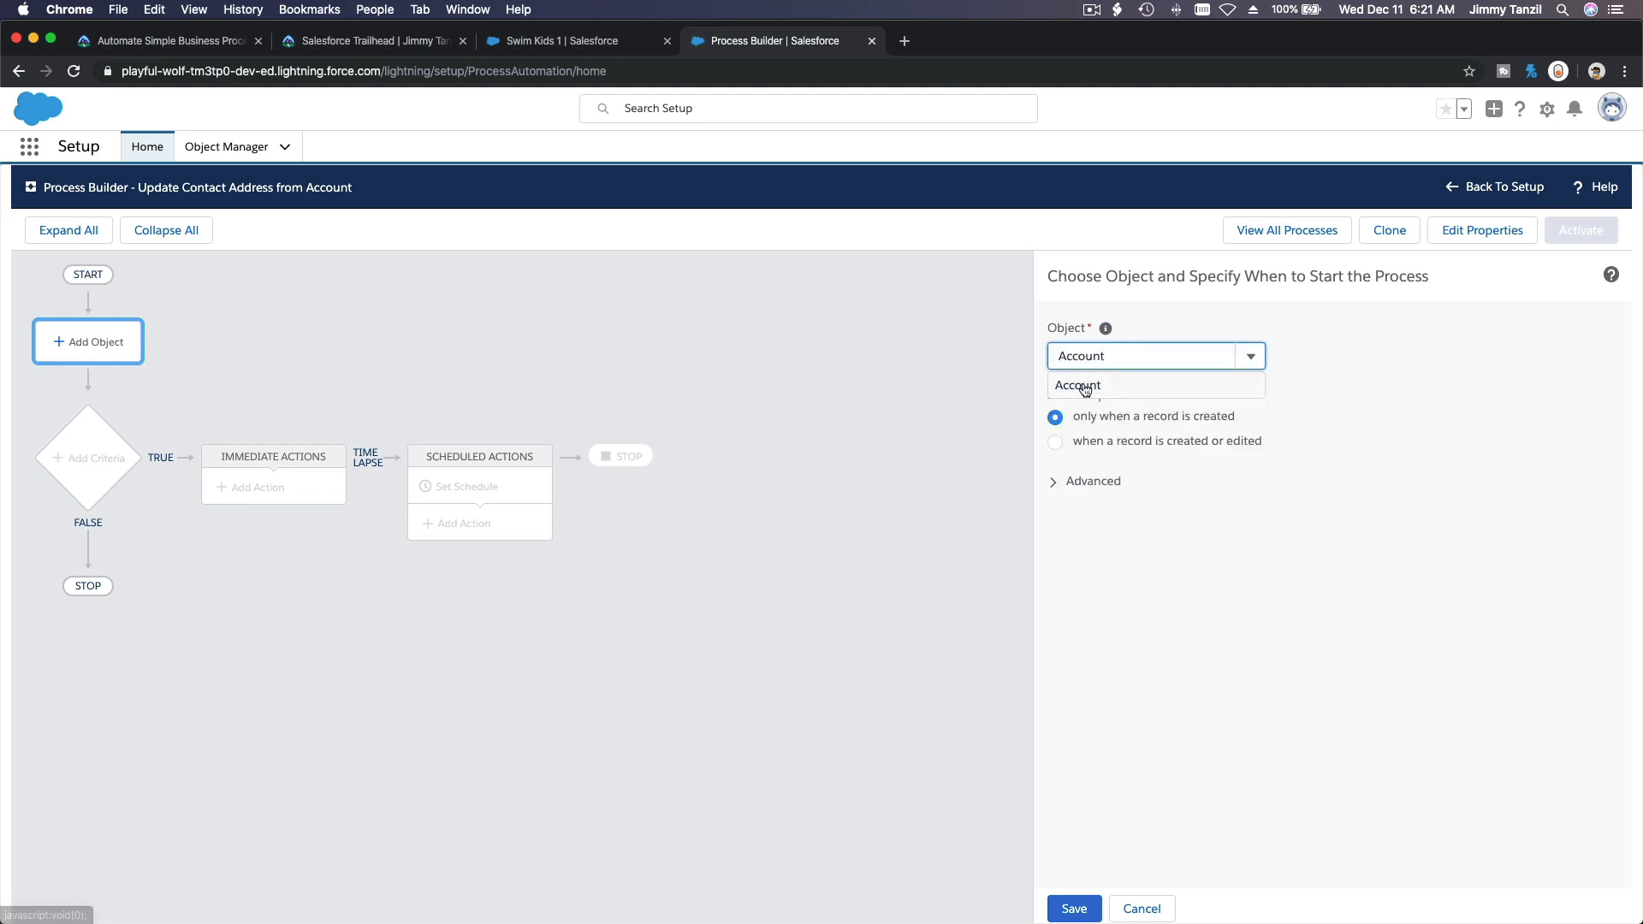
pyautogui.click(1080, 385)
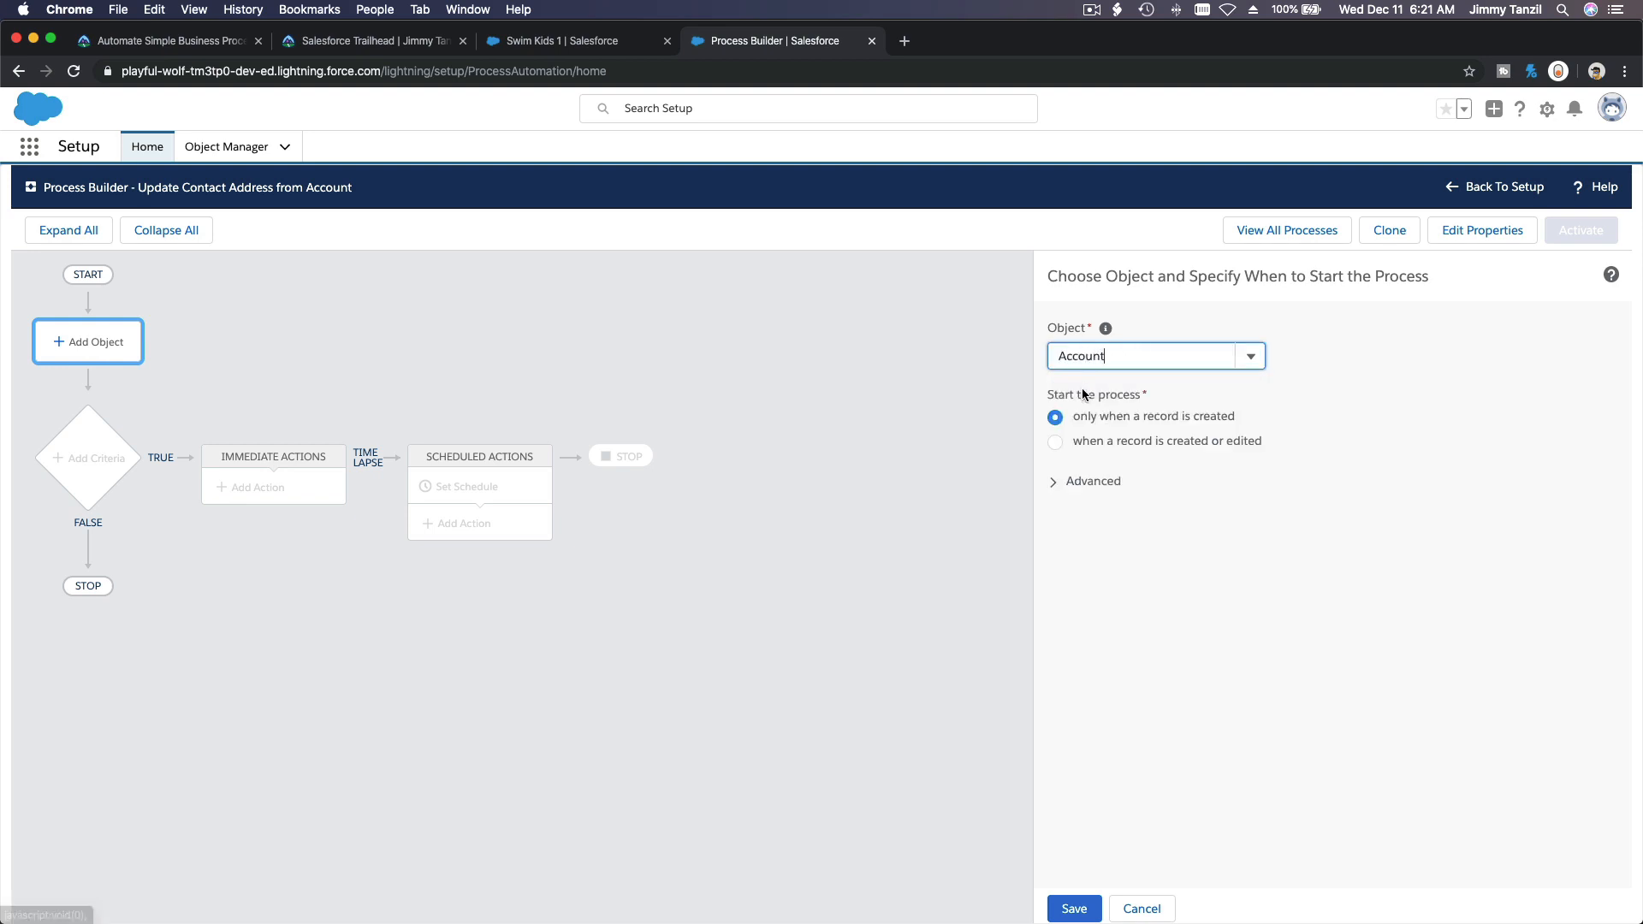
pyautogui.click(1061, 442)
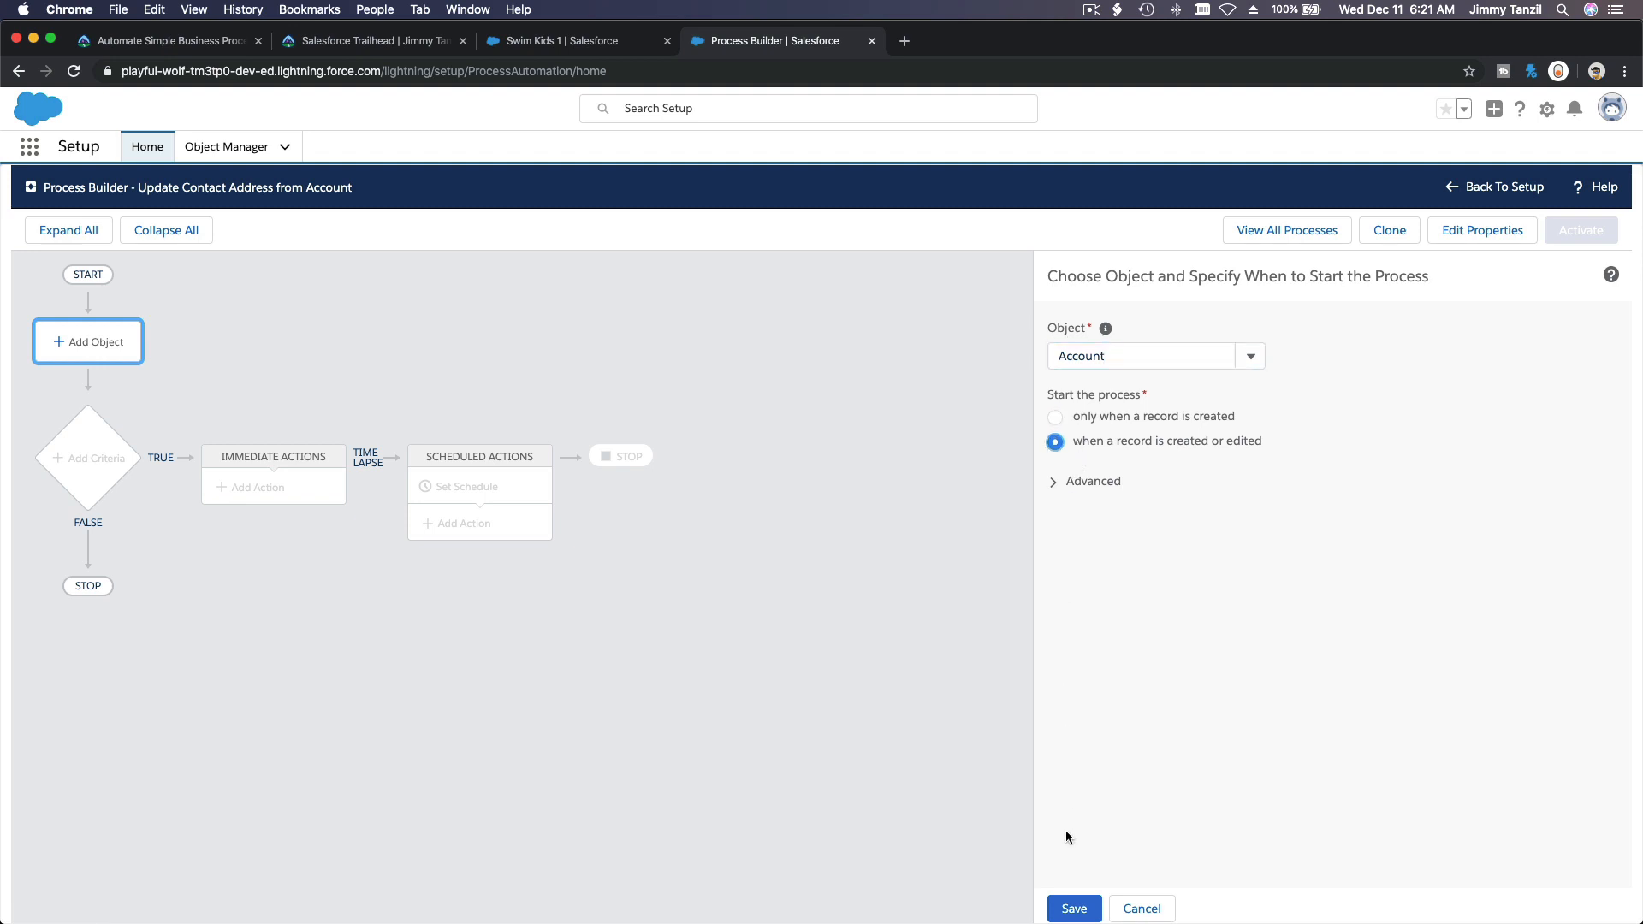
pyautogui.click(1072, 908)
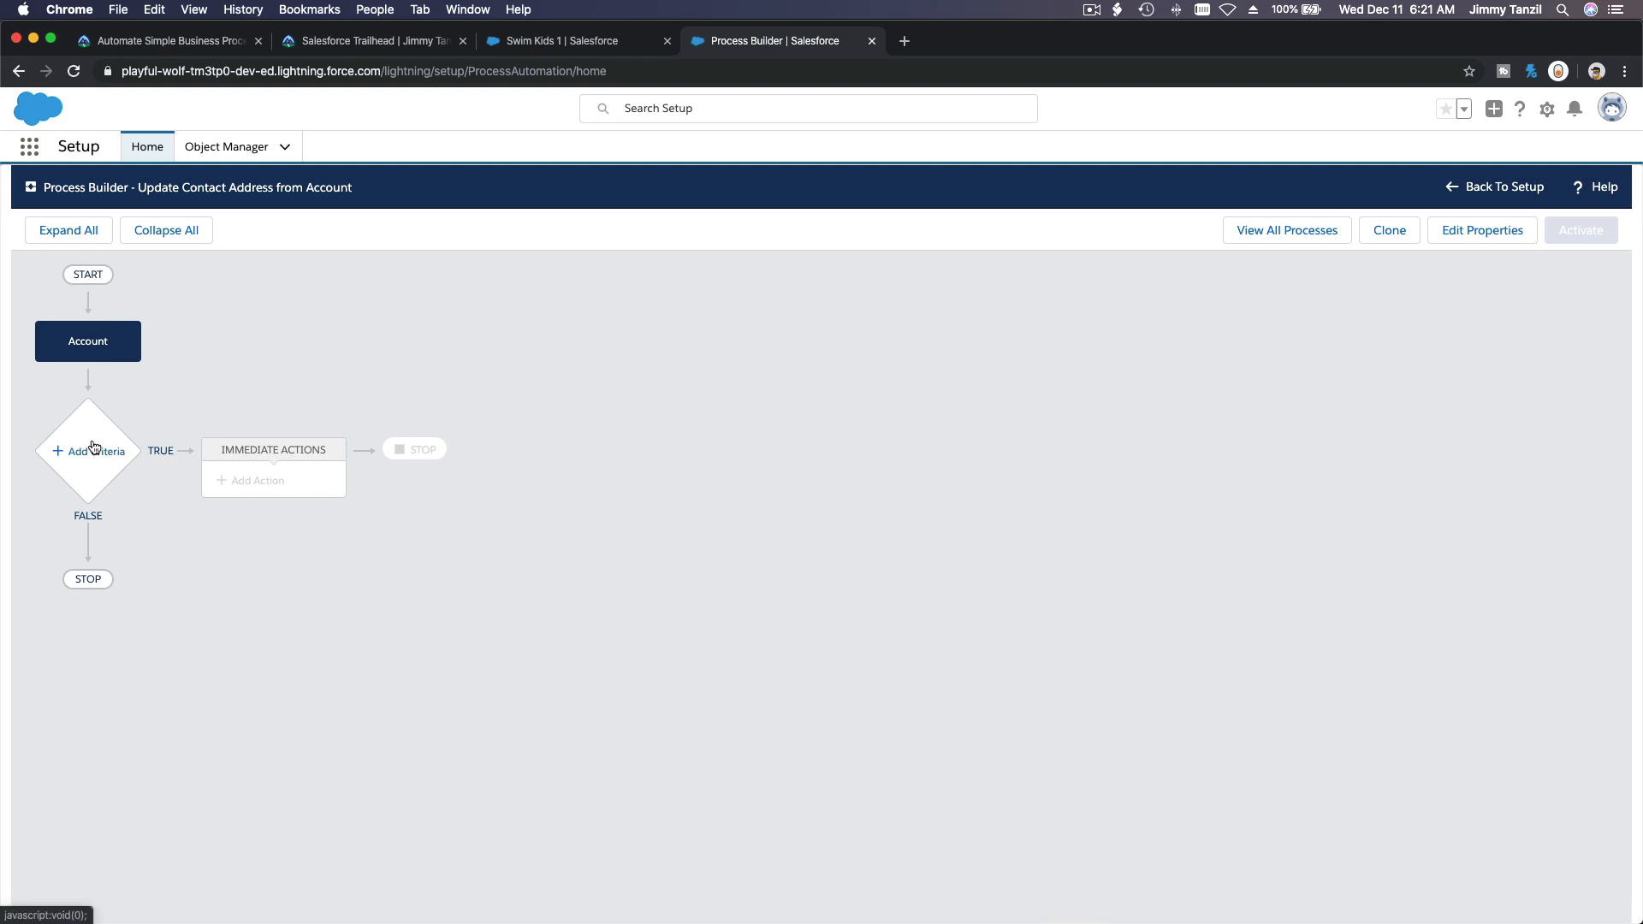
# Add a criteria node, recheck the Trailhead challenge requirements, and name the criteria "Shipping Address Updated"
pyautogui.click(93, 449)
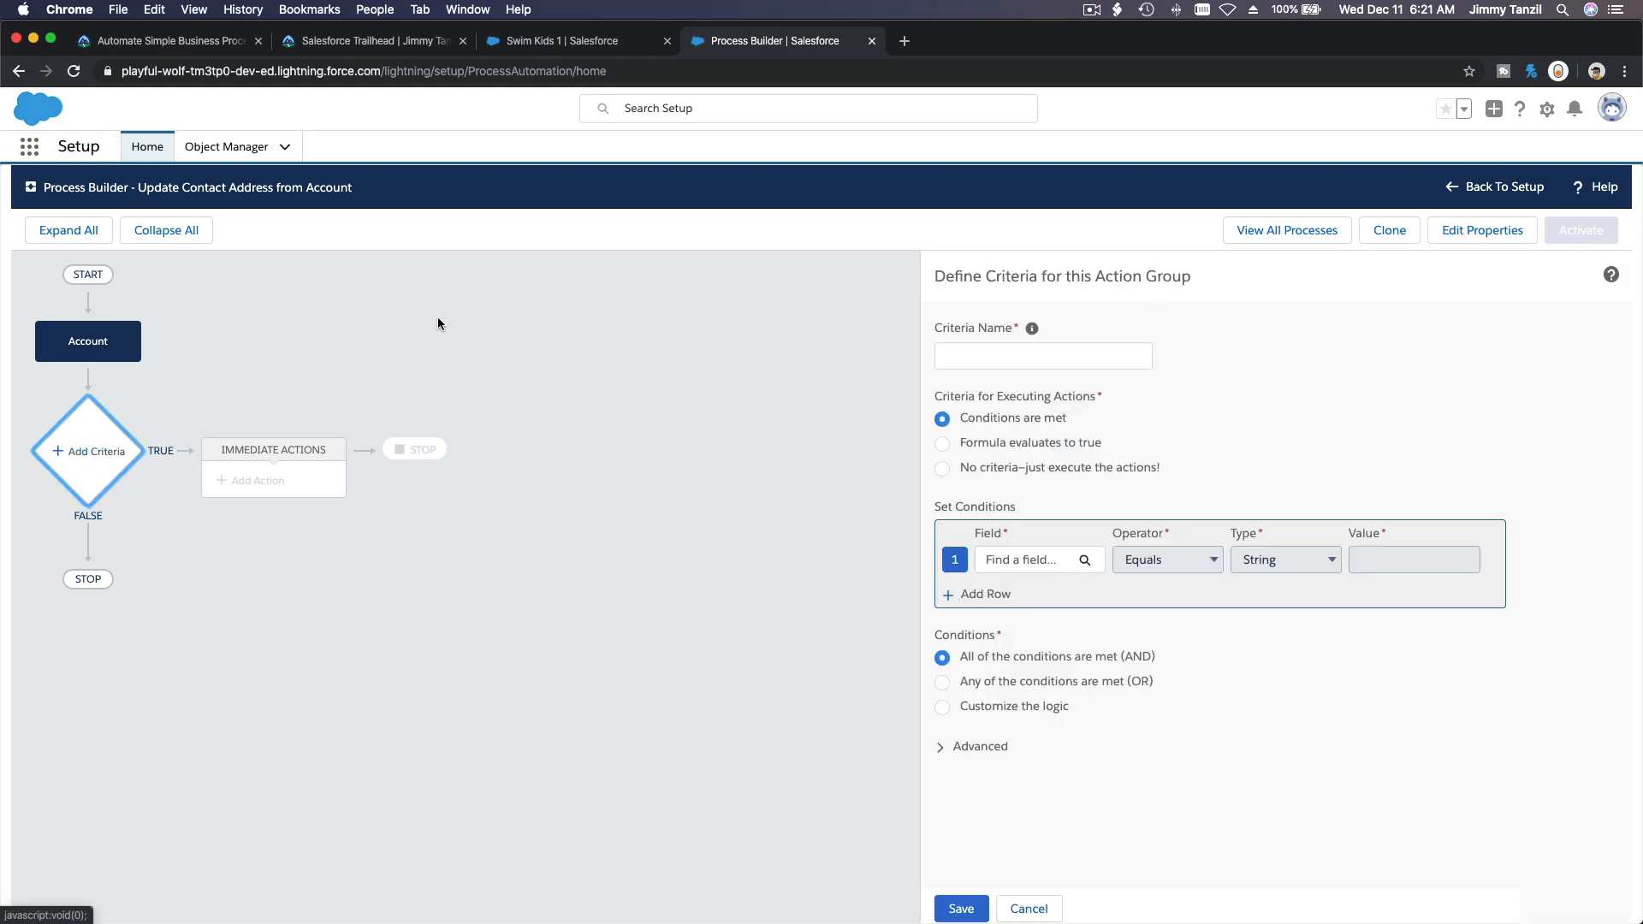
pyautogui.click(182, 43)
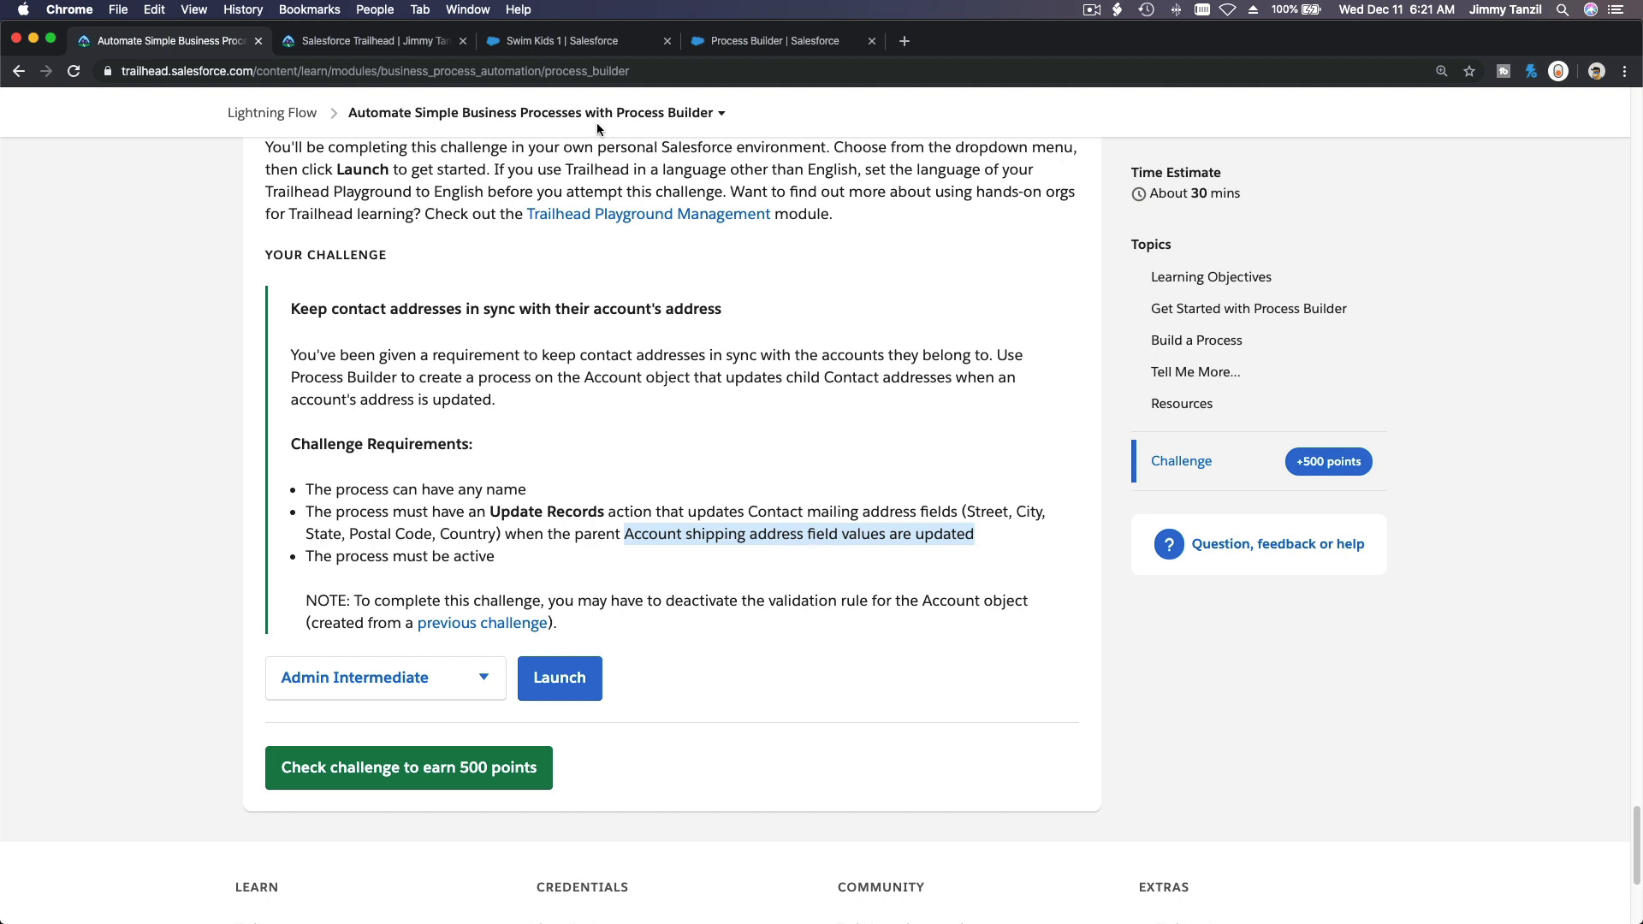
pyautogui.click(746, 43)
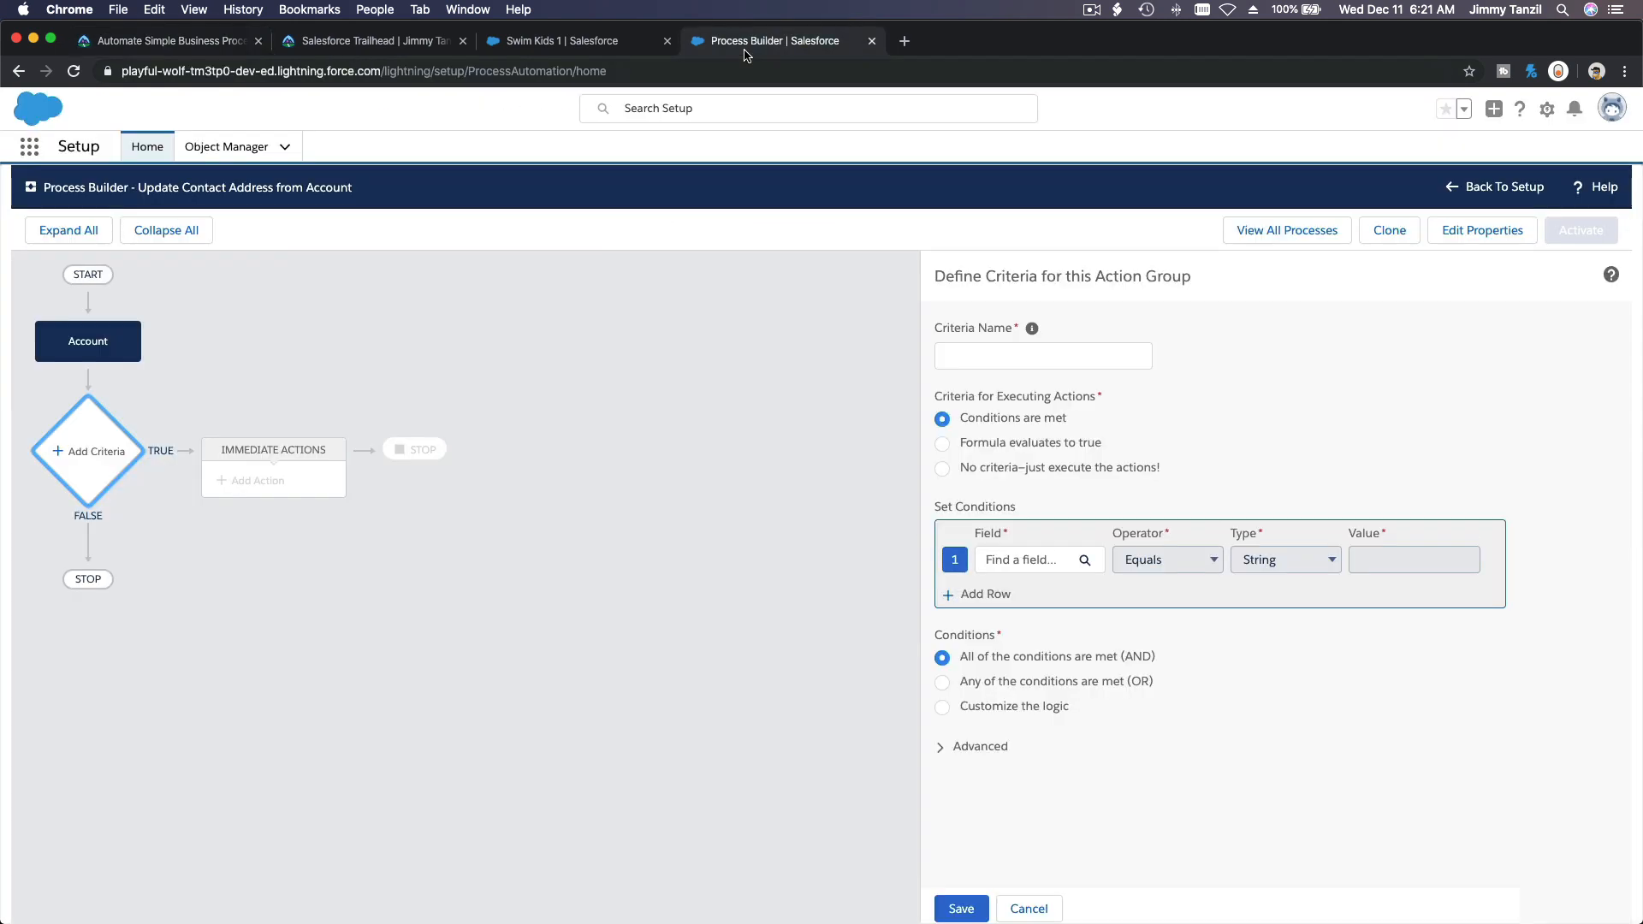
pyautogui.click(993, 353)
pyautogui.write('Shipp')
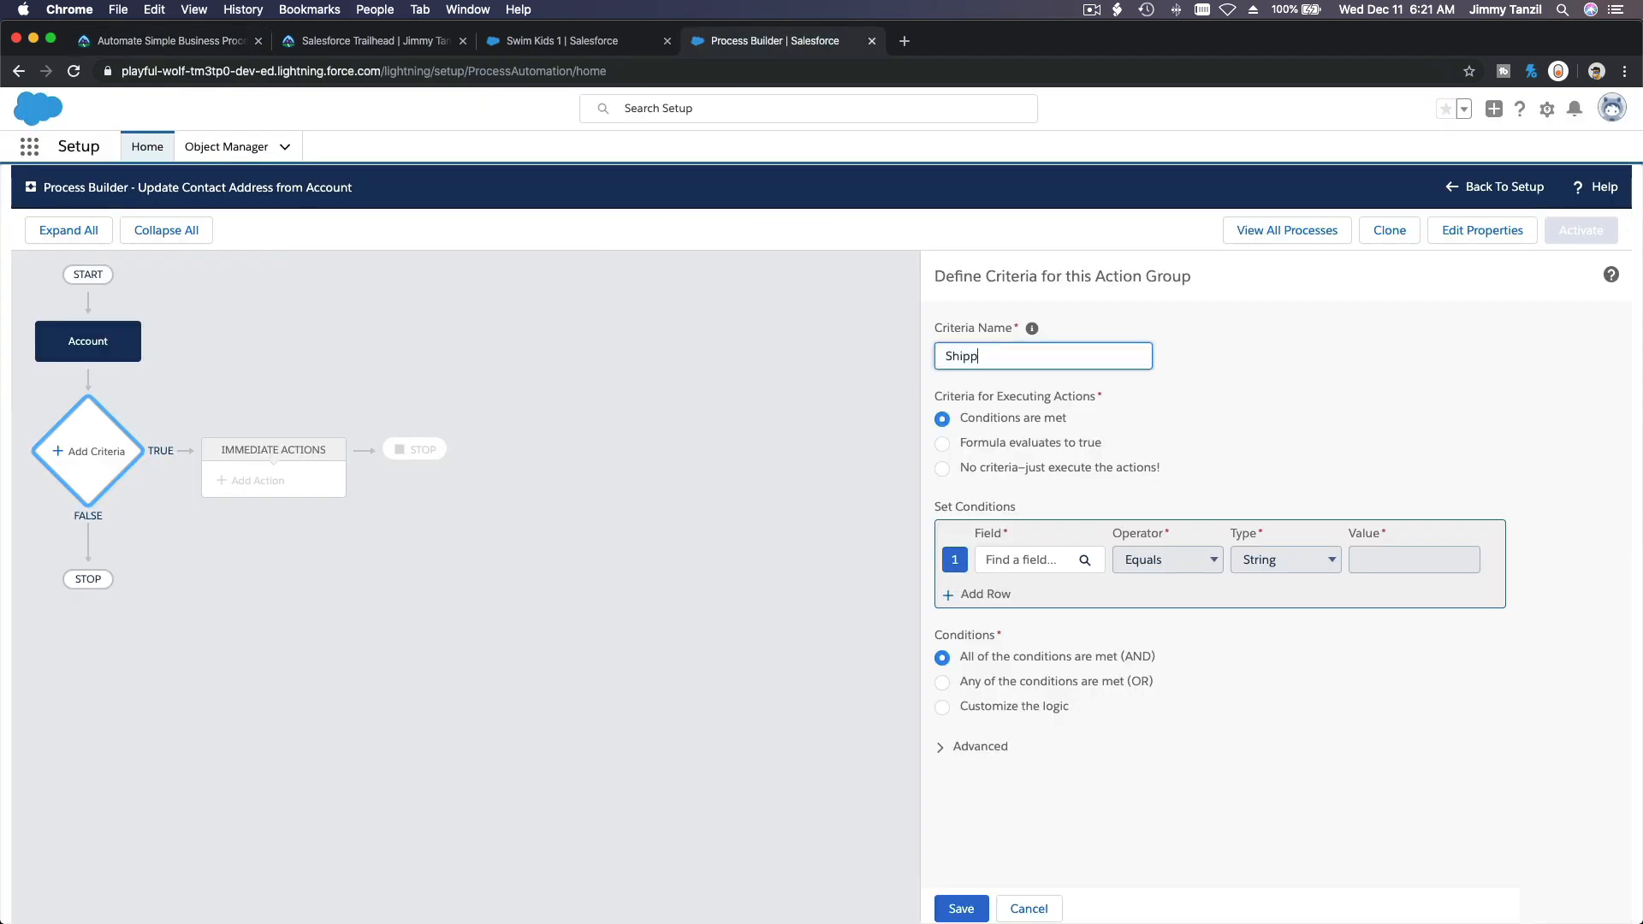
pyautogui.write('inh')
pyautogui.write('g Address ')
pyautogui.write('Updated')
# Choose the Account's Shipping City as the field of the first condition
pyautogui.click(1020, 565)
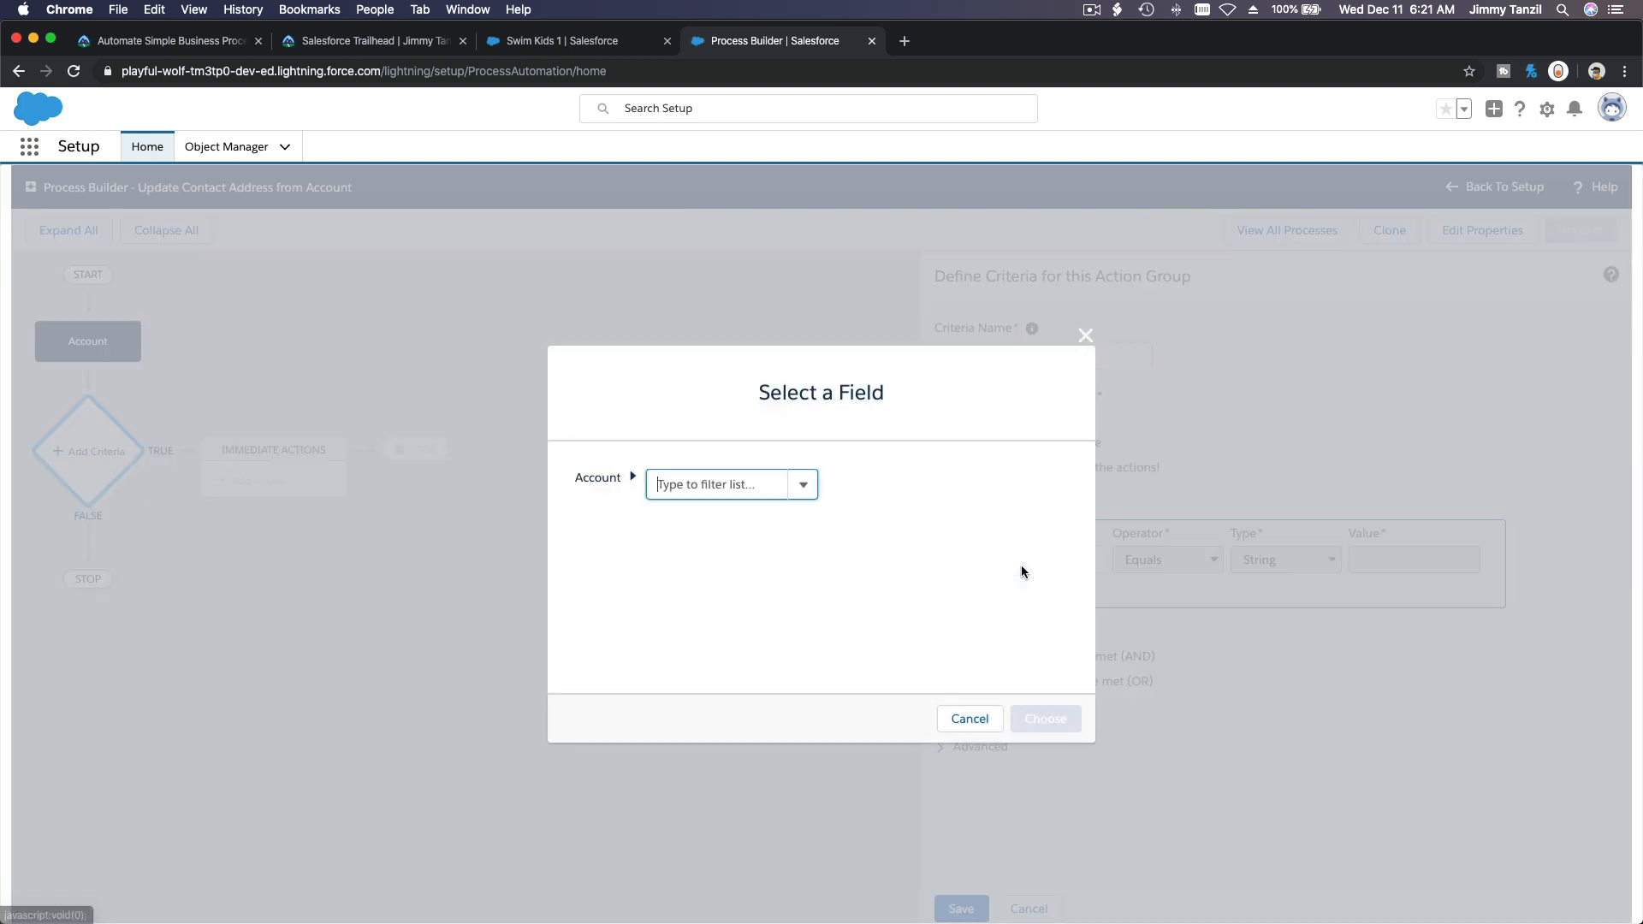
pyautogui.write('Shipp')
pyautogui.write('ind')
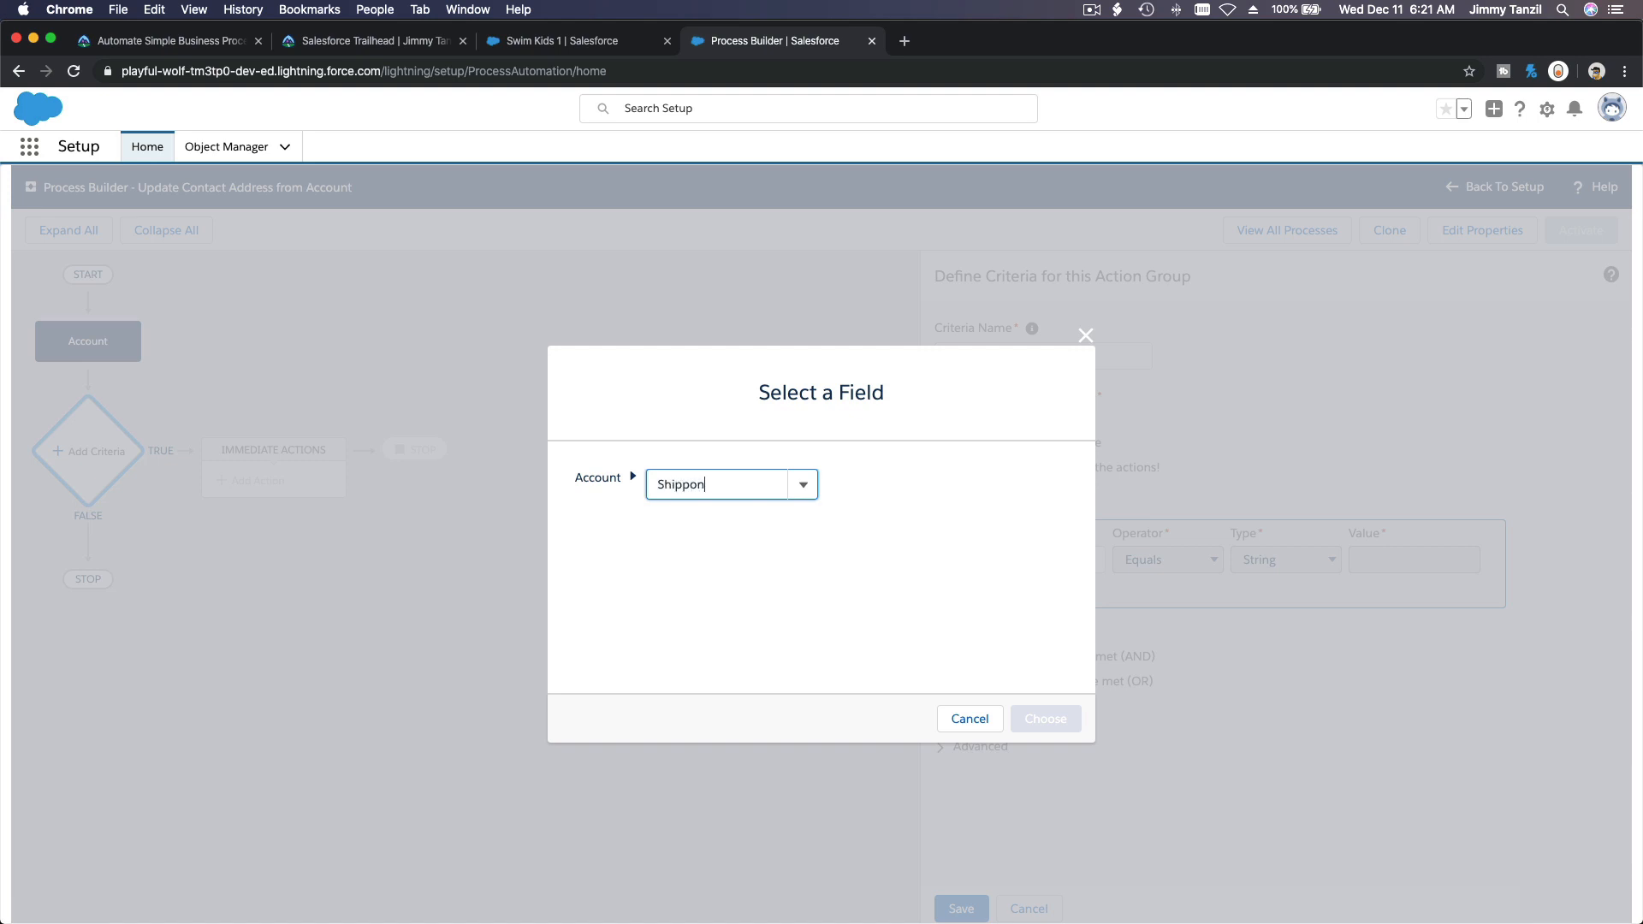
pyautogui.press('BackSpace')
pyautogui.press('BackSpace')
pyautogui.press('BackSpace')
pyautogui.write('ing')
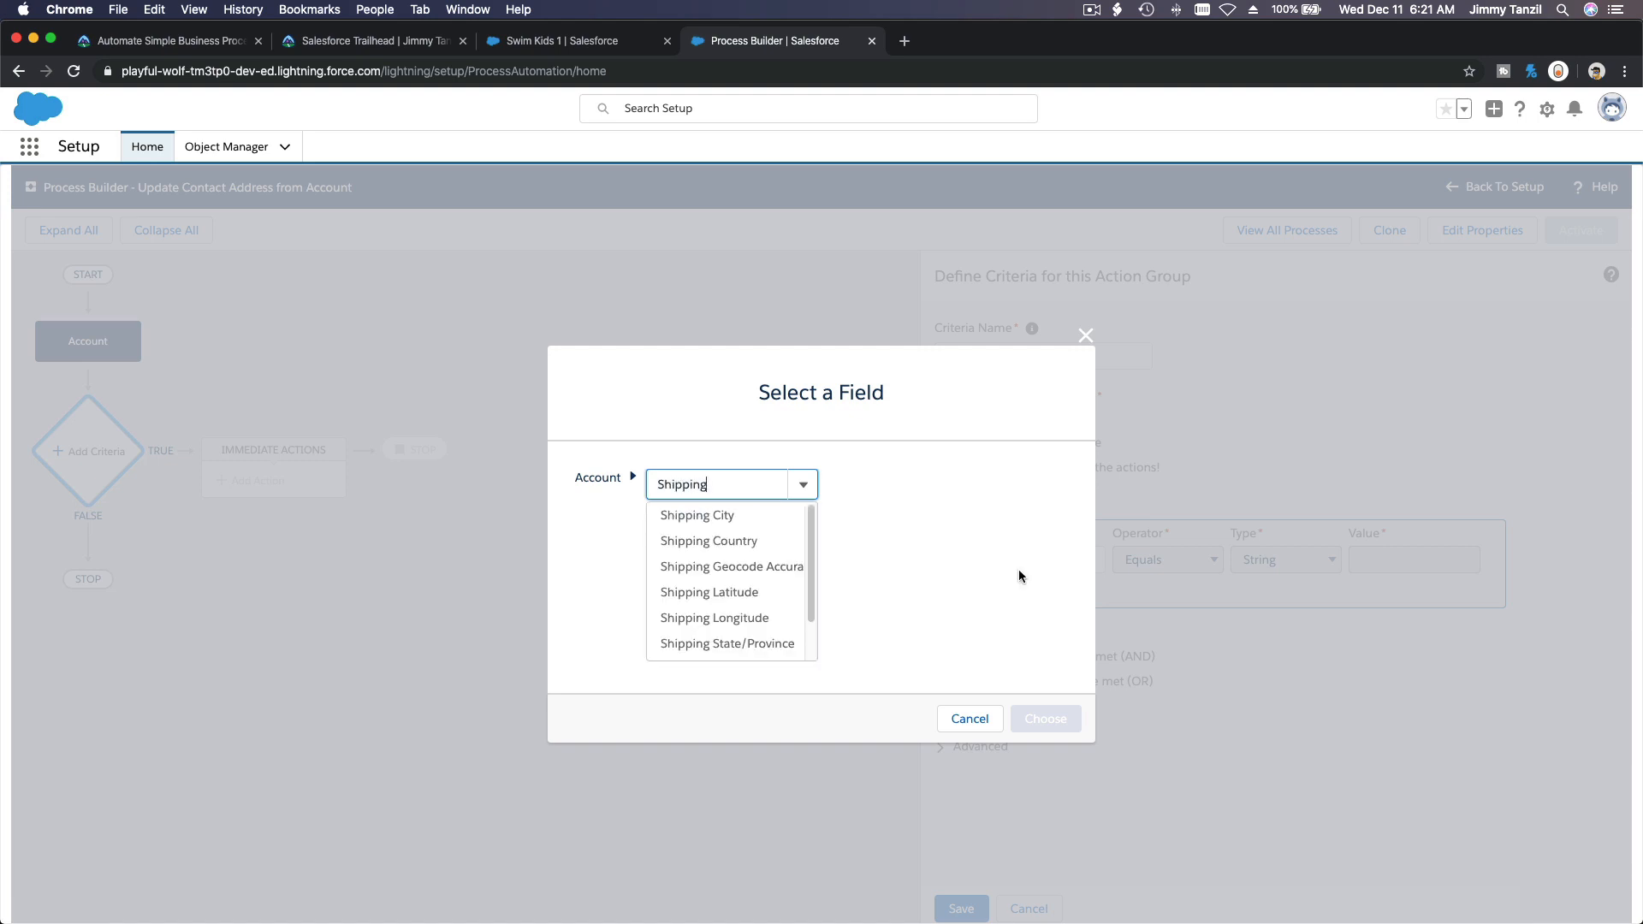
pyautogui.scroll(-1, 790, 552)
pyautogui.scroll(2, 792, 552)
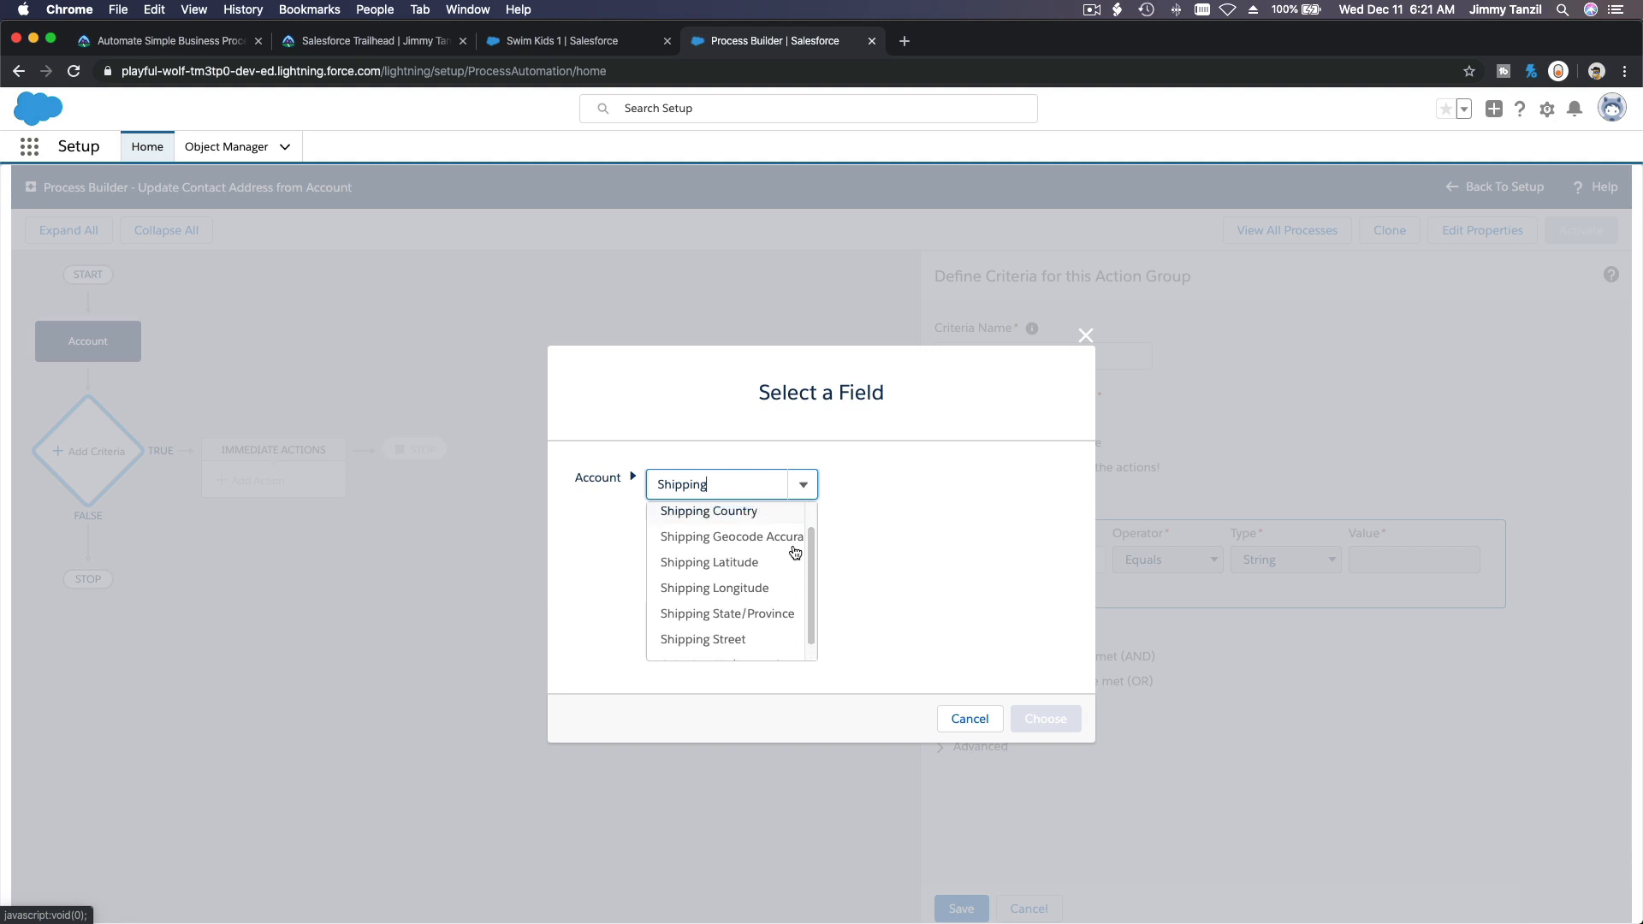
pyautogui.click(738, 515)
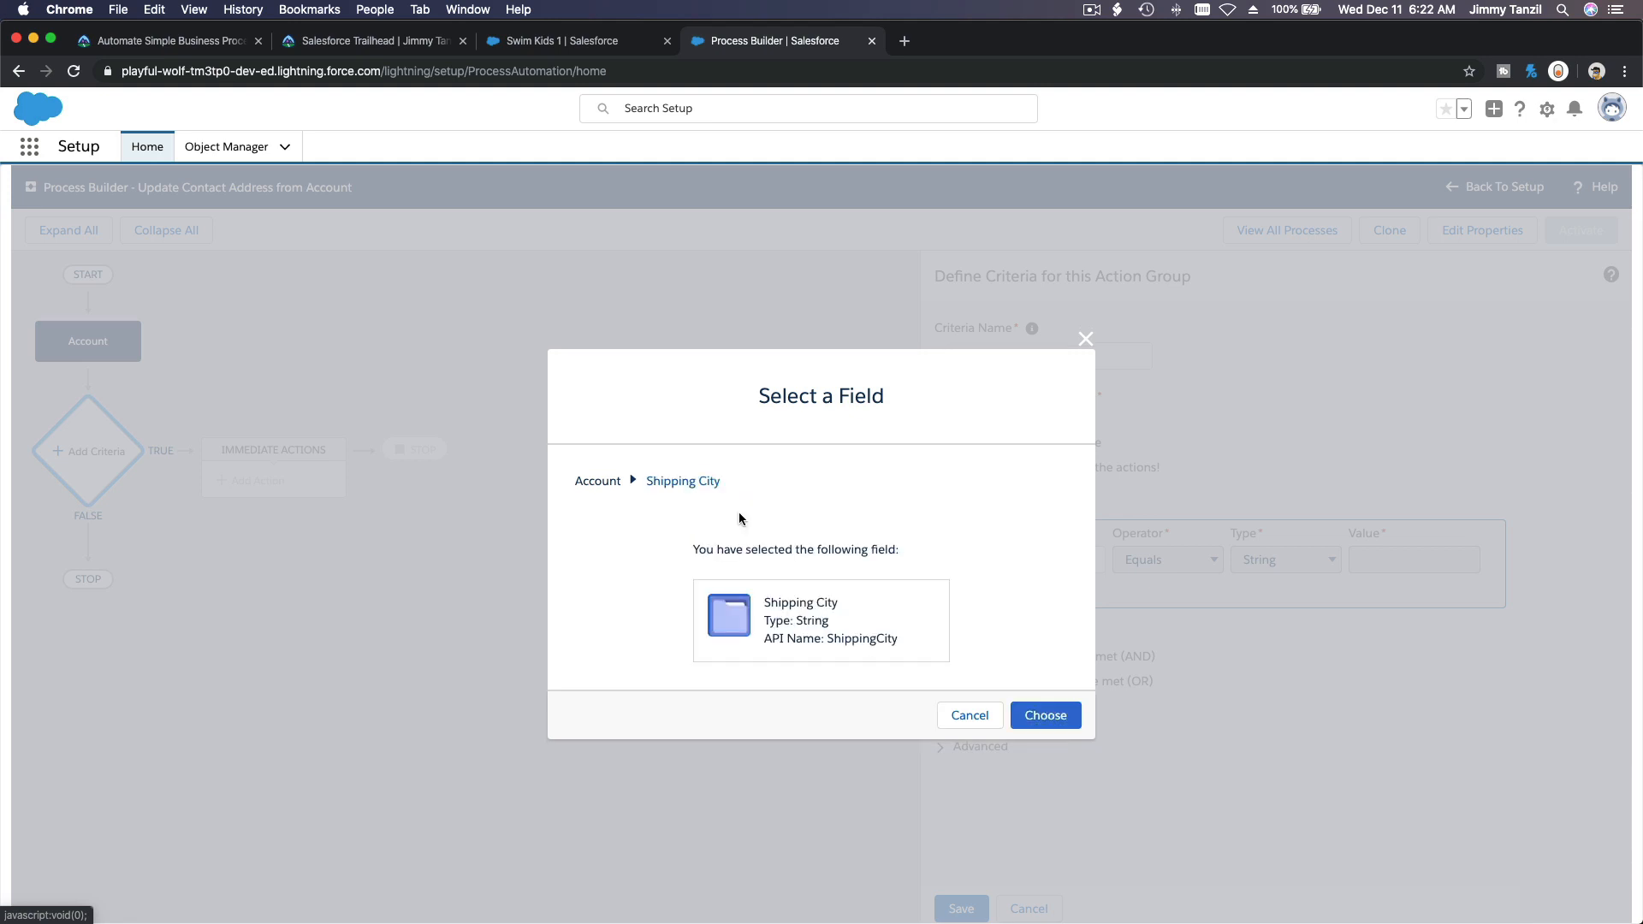
pyautogui.click(1044, 717)
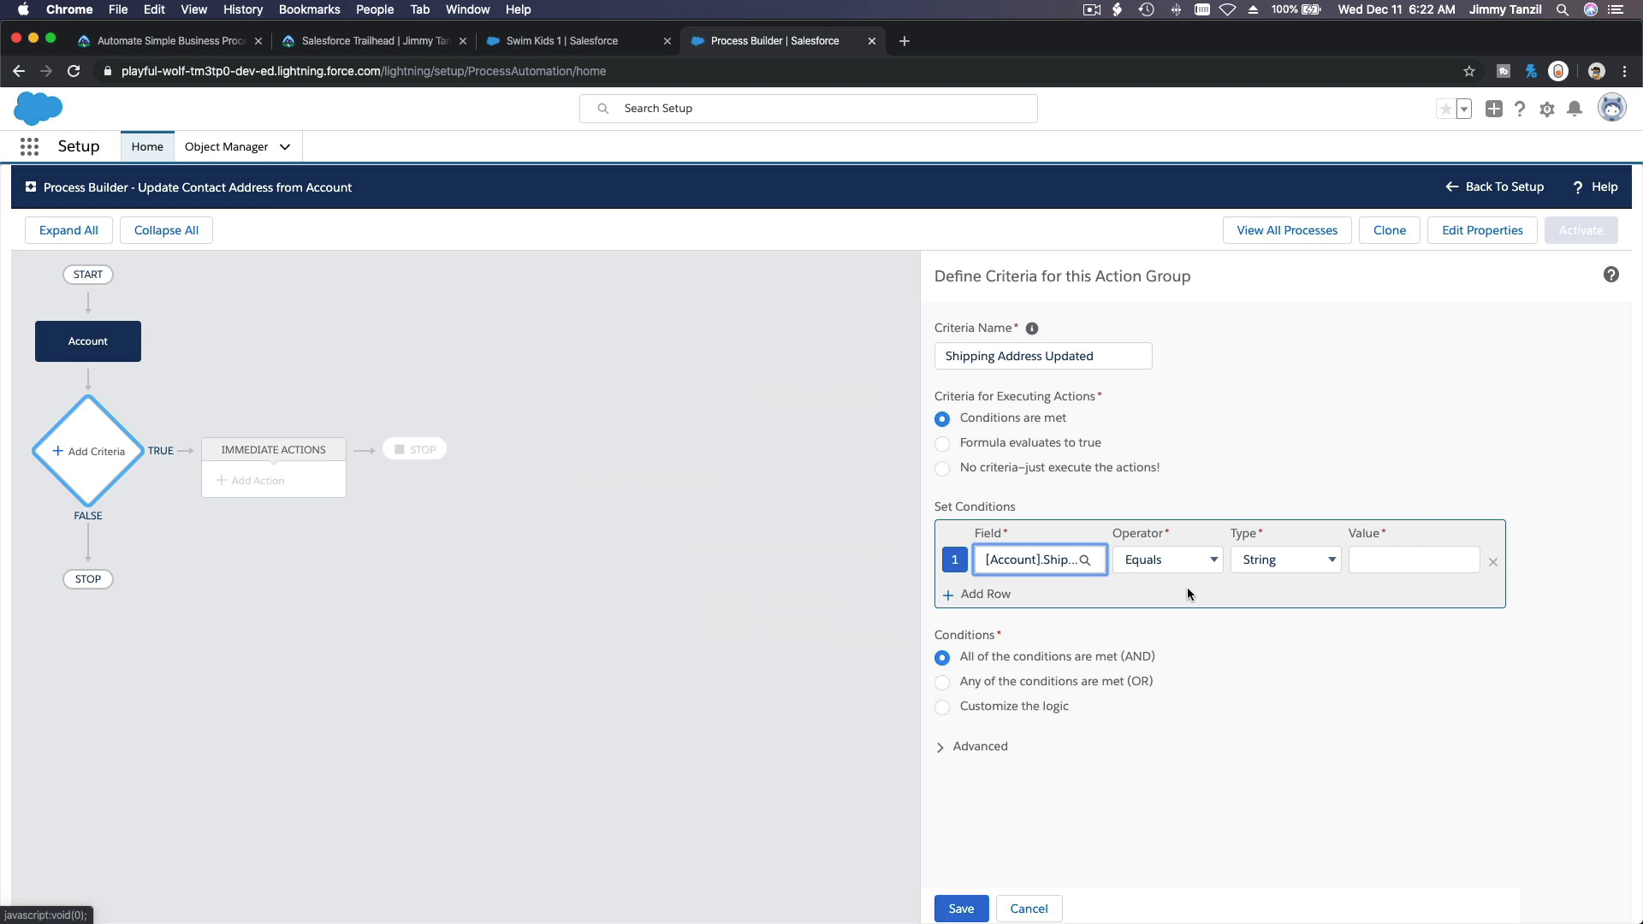
# Make the Shipping City condition require that the field "Is changed" is True
pyautogui.click(1172, 558)
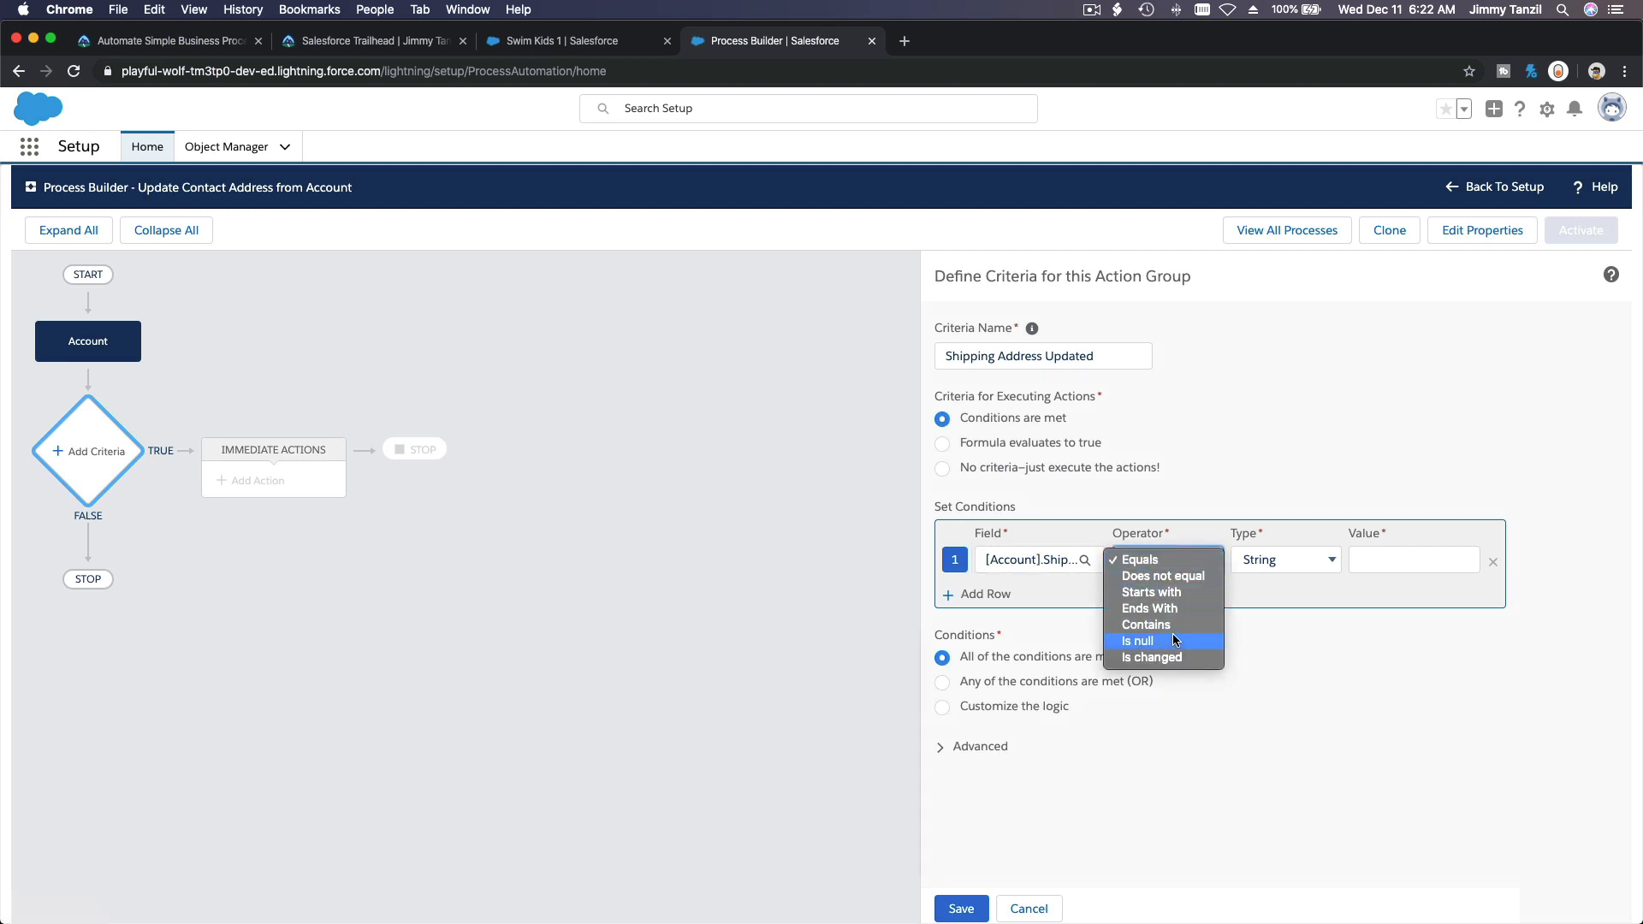
pyautogui.click(1174, 655)
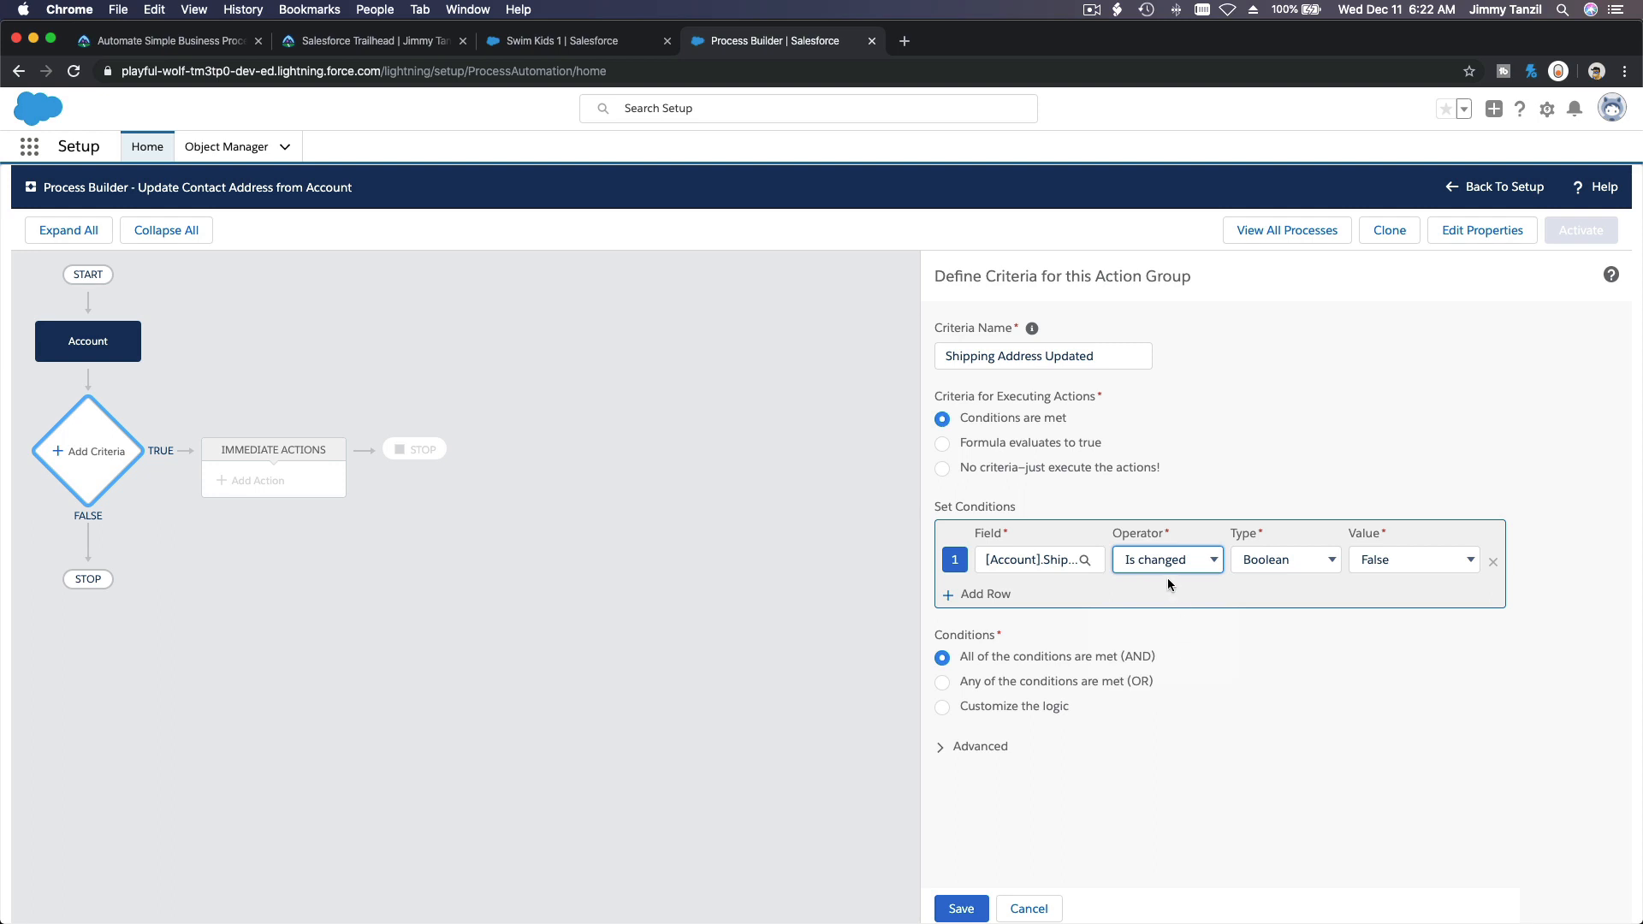
pyautogui.click(1394, 556)
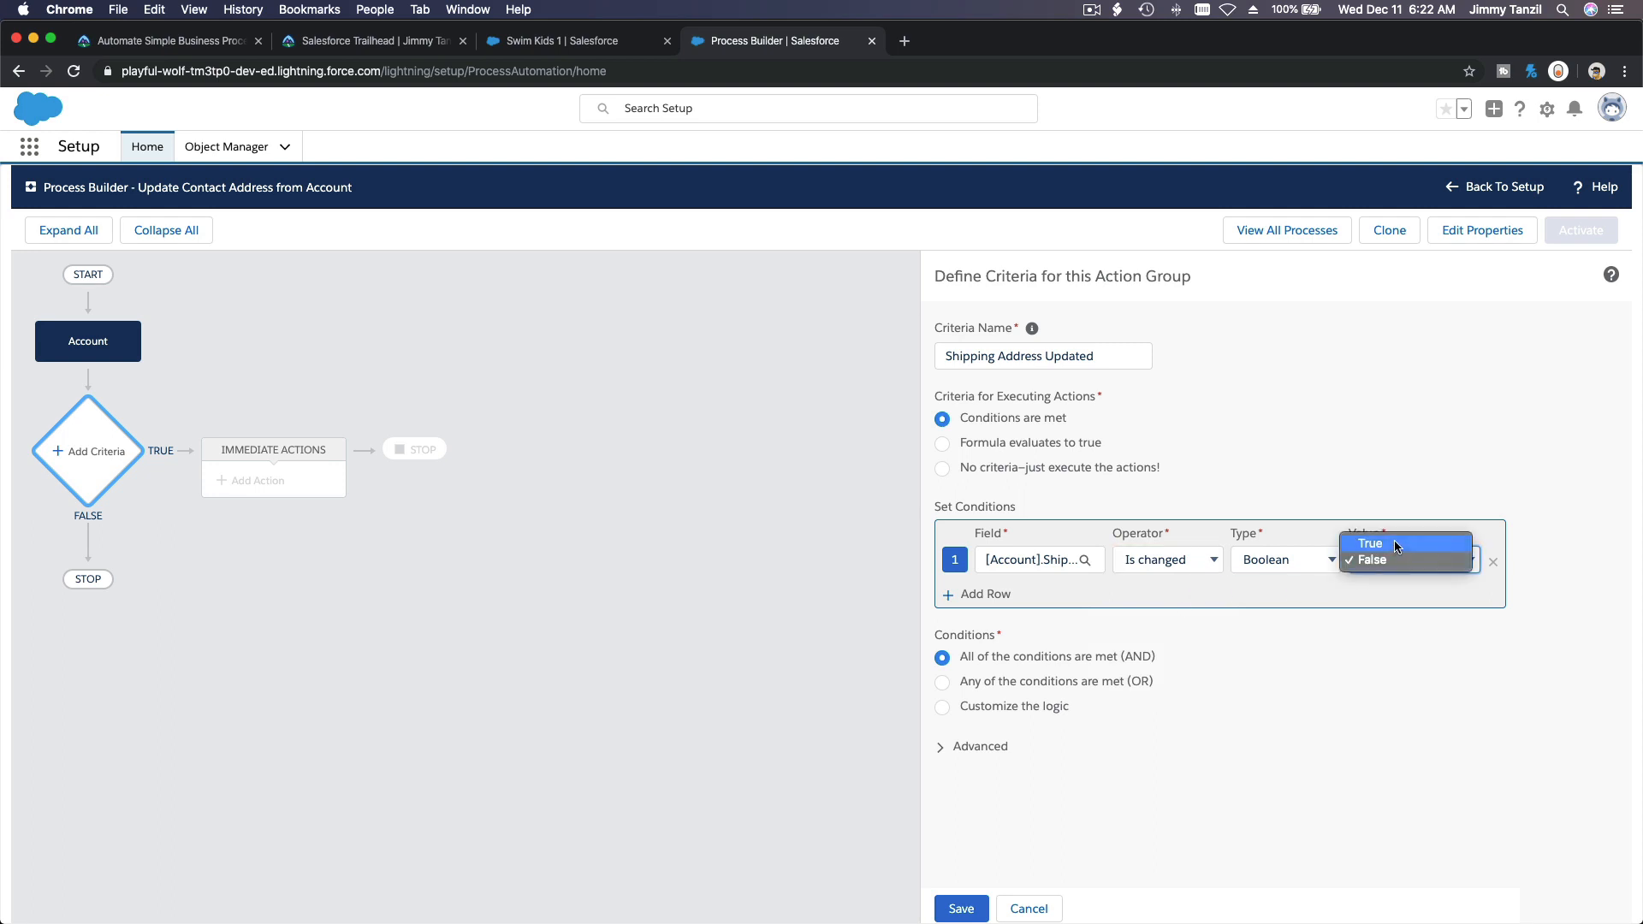
pyautogui.click(1394, 544)
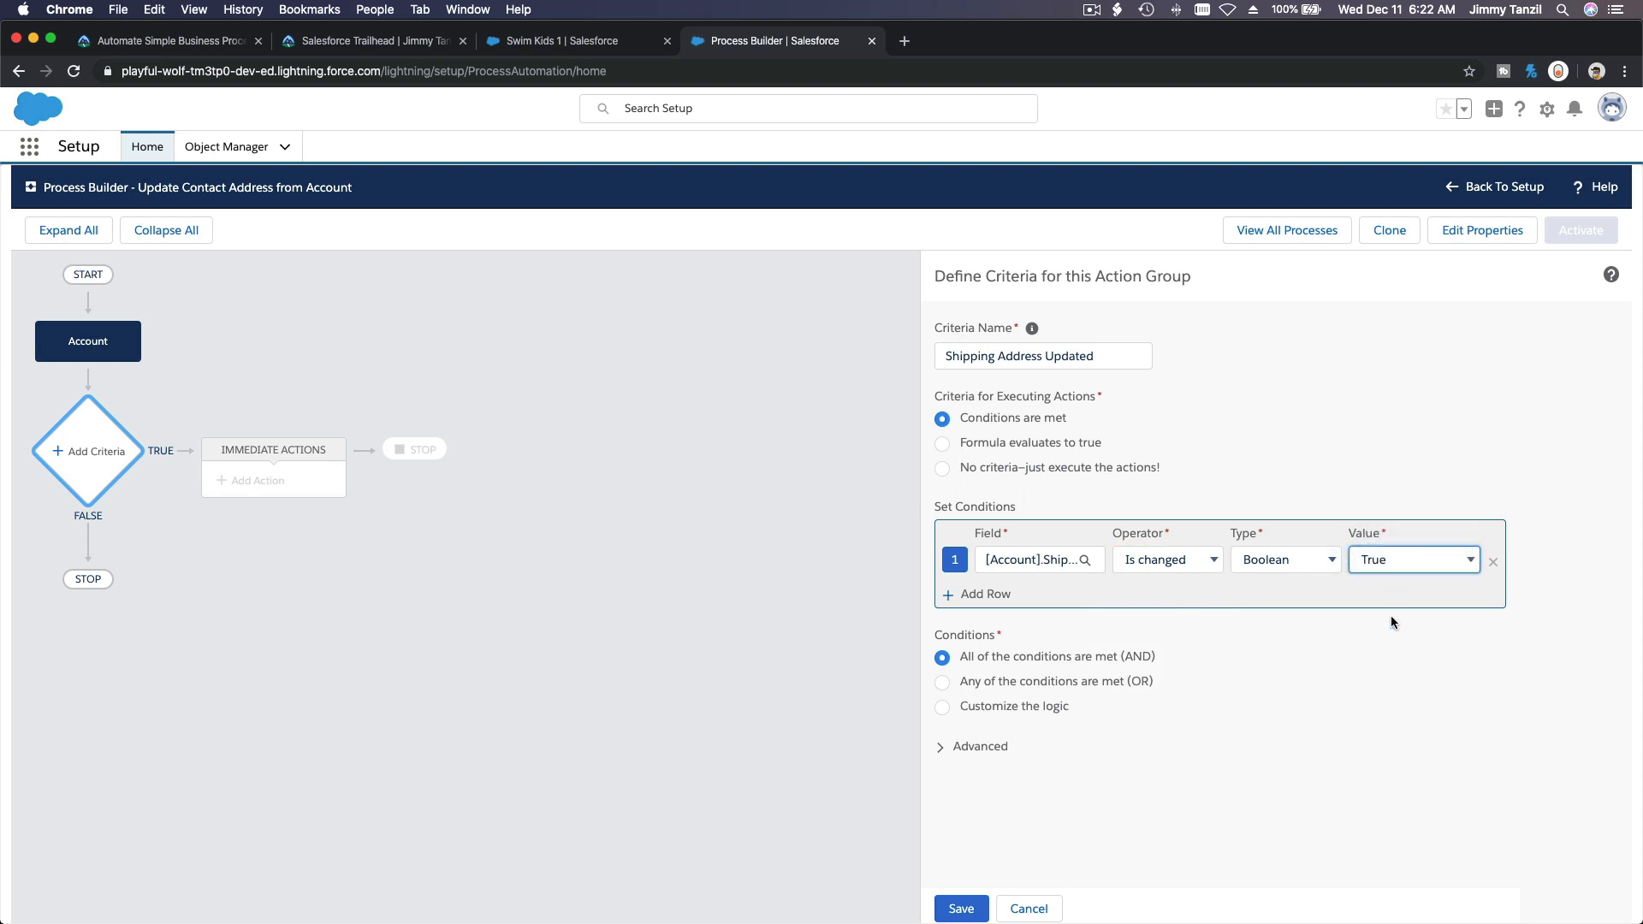
# Add a second condition on the Account's Shipping Country with operator "Is changed" and value True
pyautogui.click(993, 597)
pyautogui.click(1018, 594)
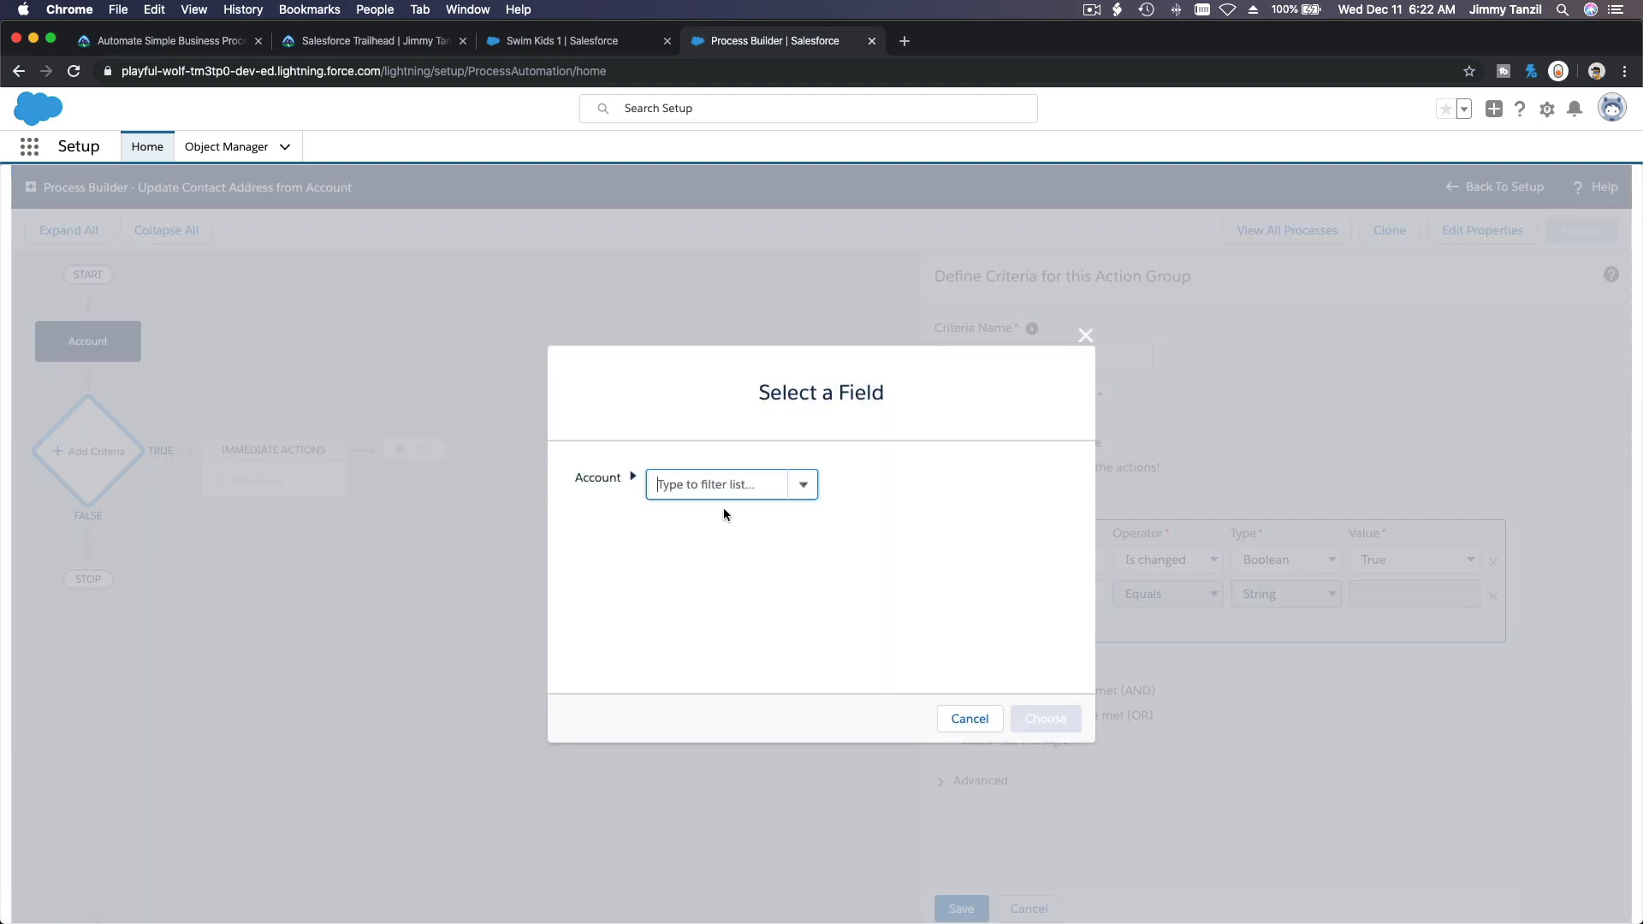
pyautogui.write('Shipping')
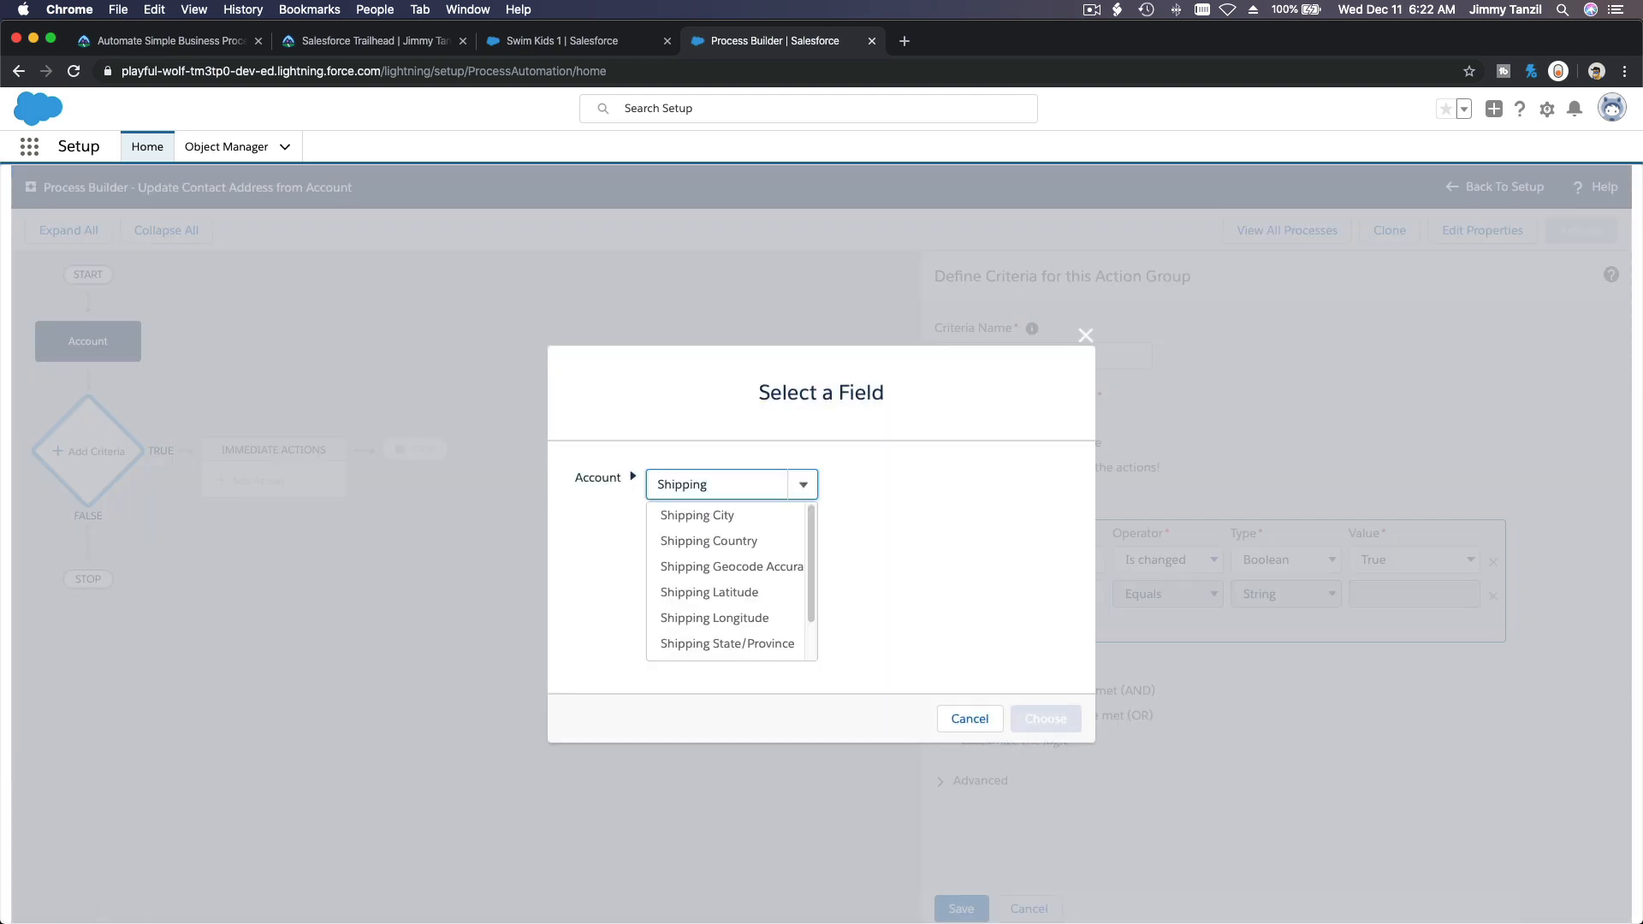
pyautogui.click(706, 540)
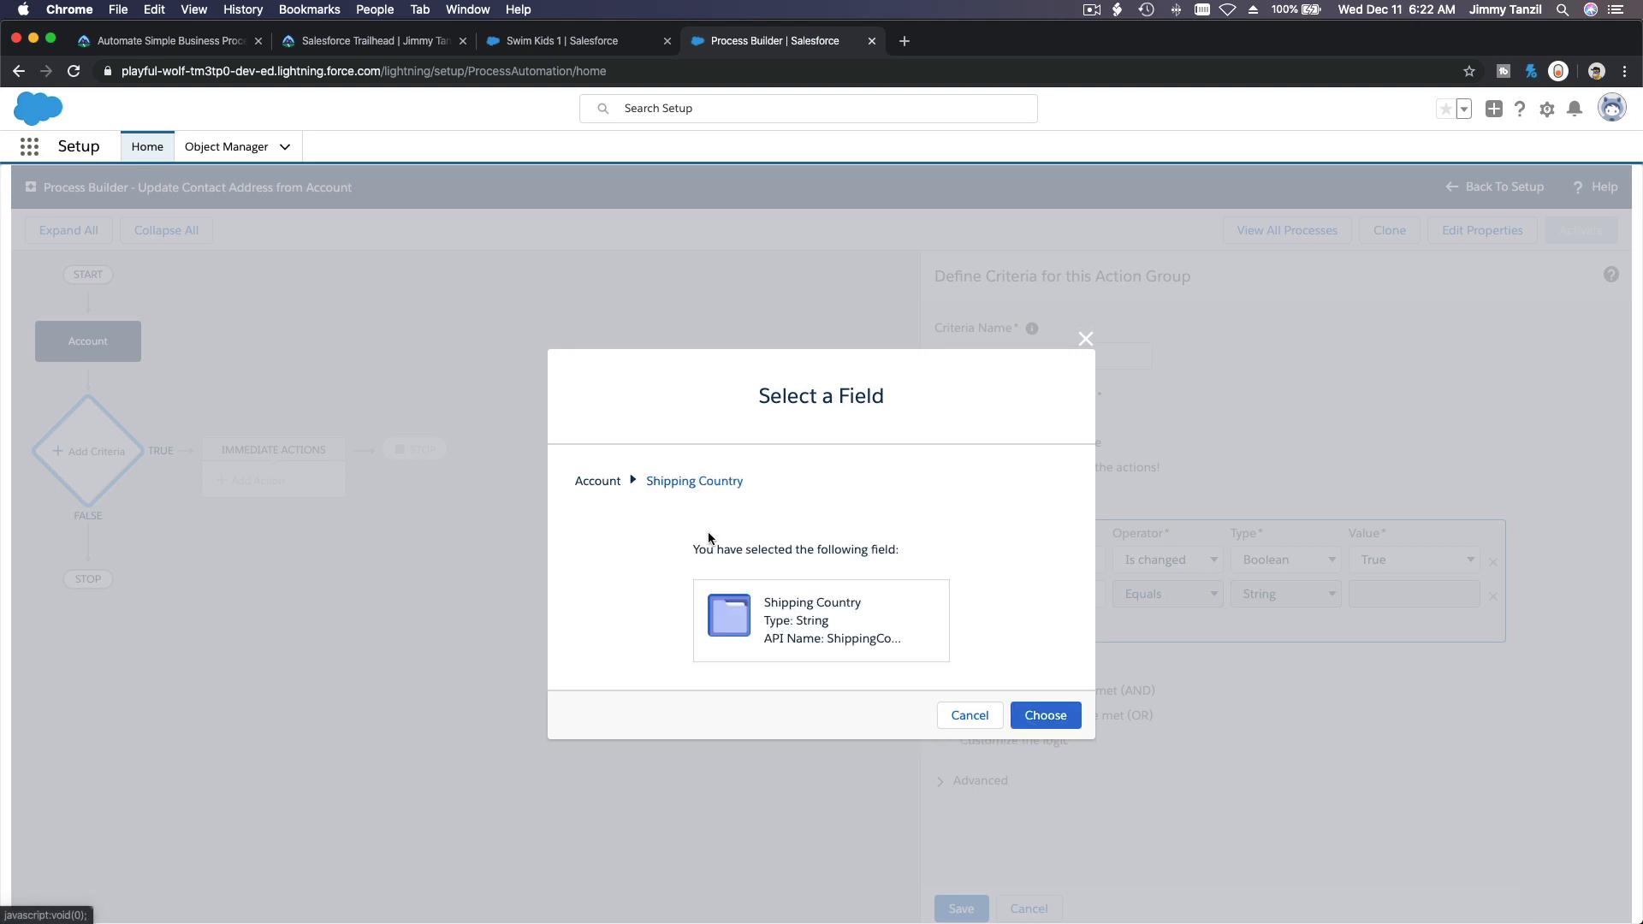
pyautogui.click(1045, 714)
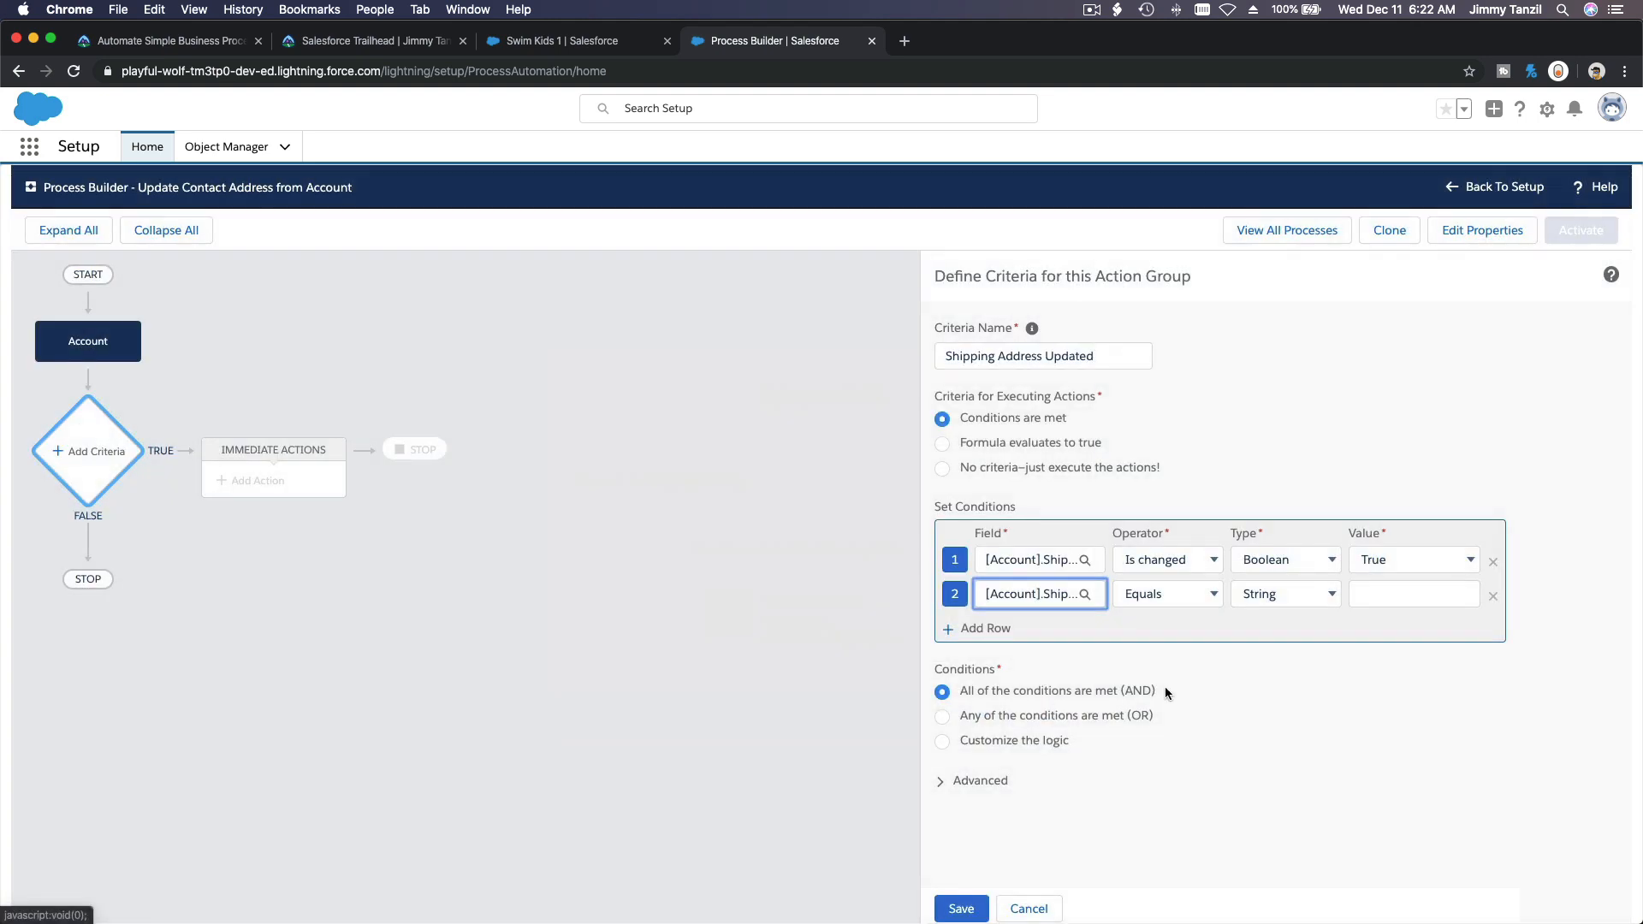
pyautogui.click(1176, 595)
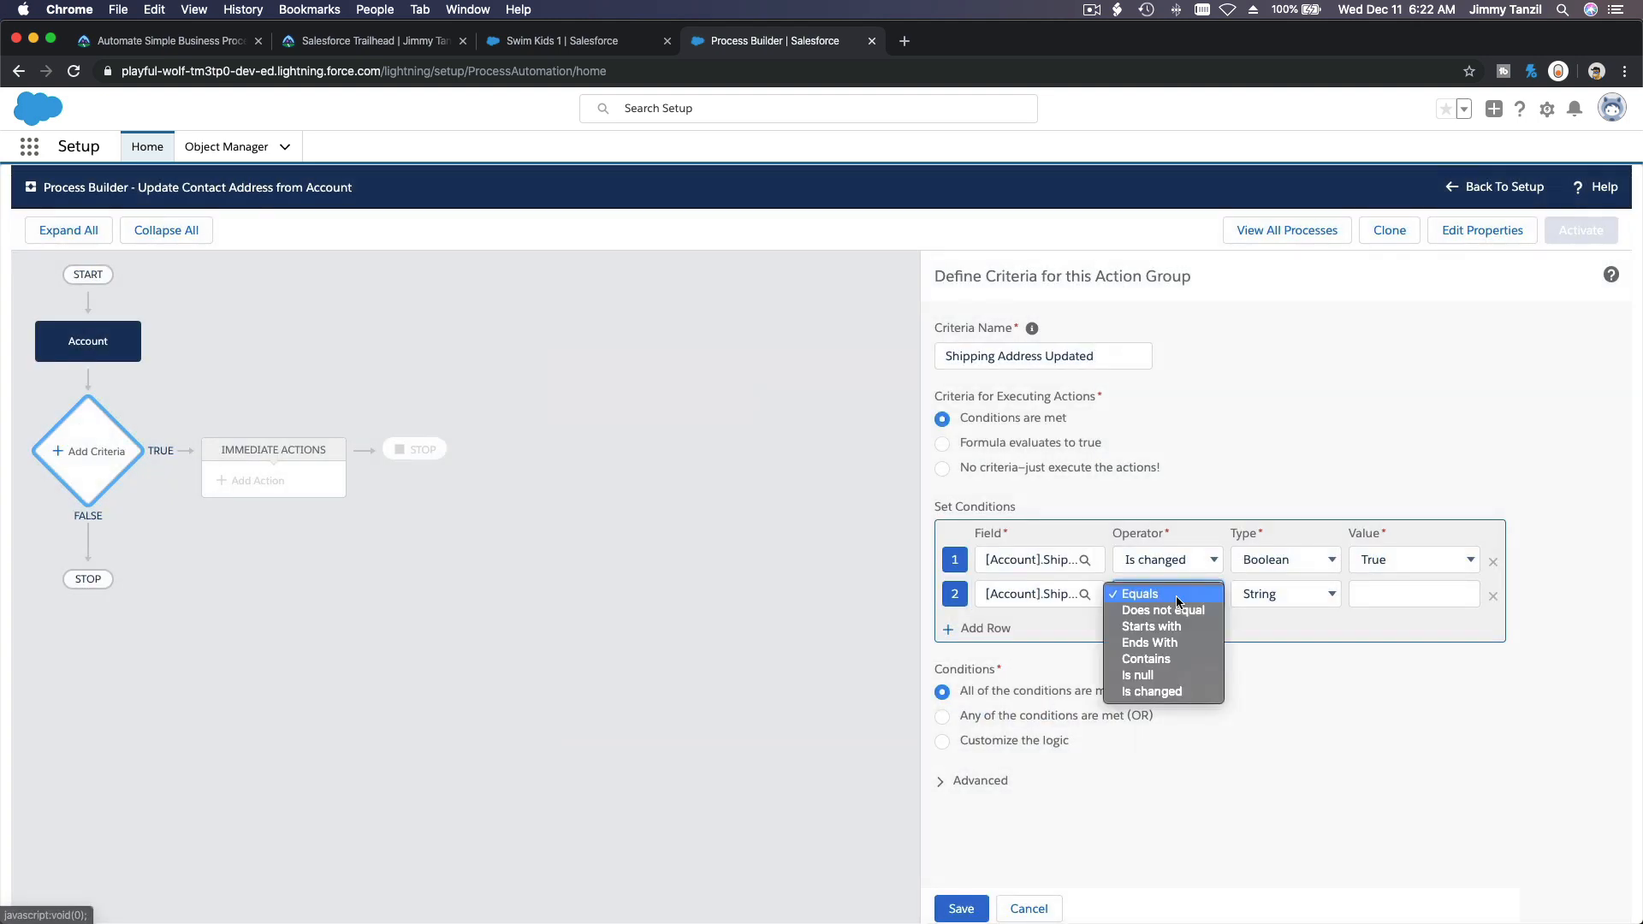
pyautogui.click(1179, 692)
pyautogui.click(1381, 594)
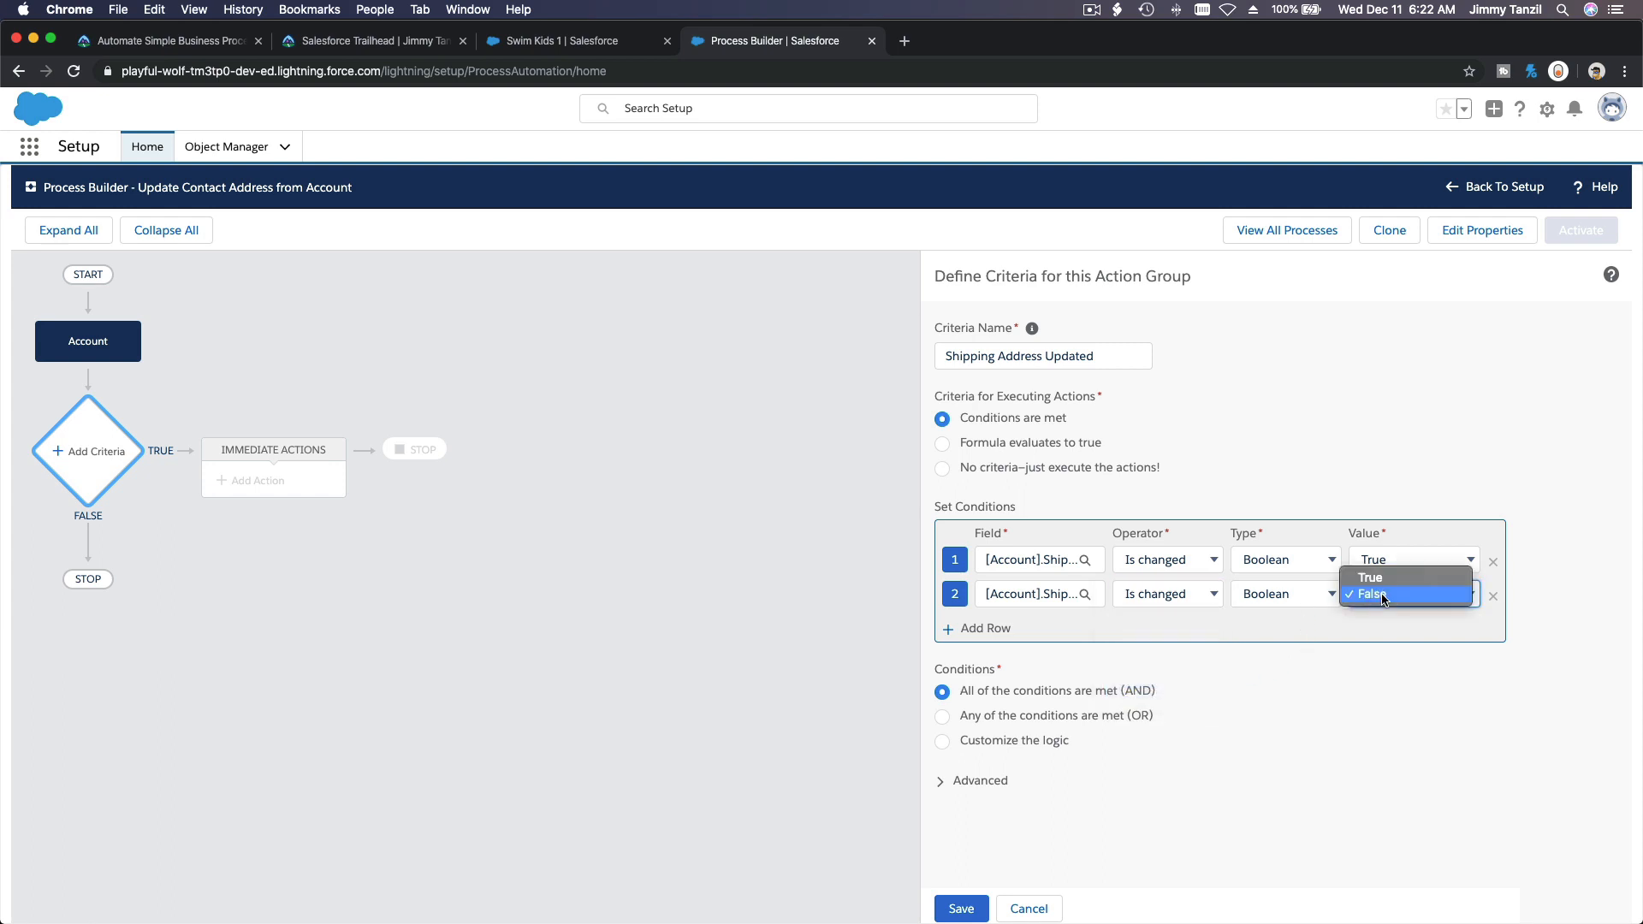
pyautogui.click(1378, 578)
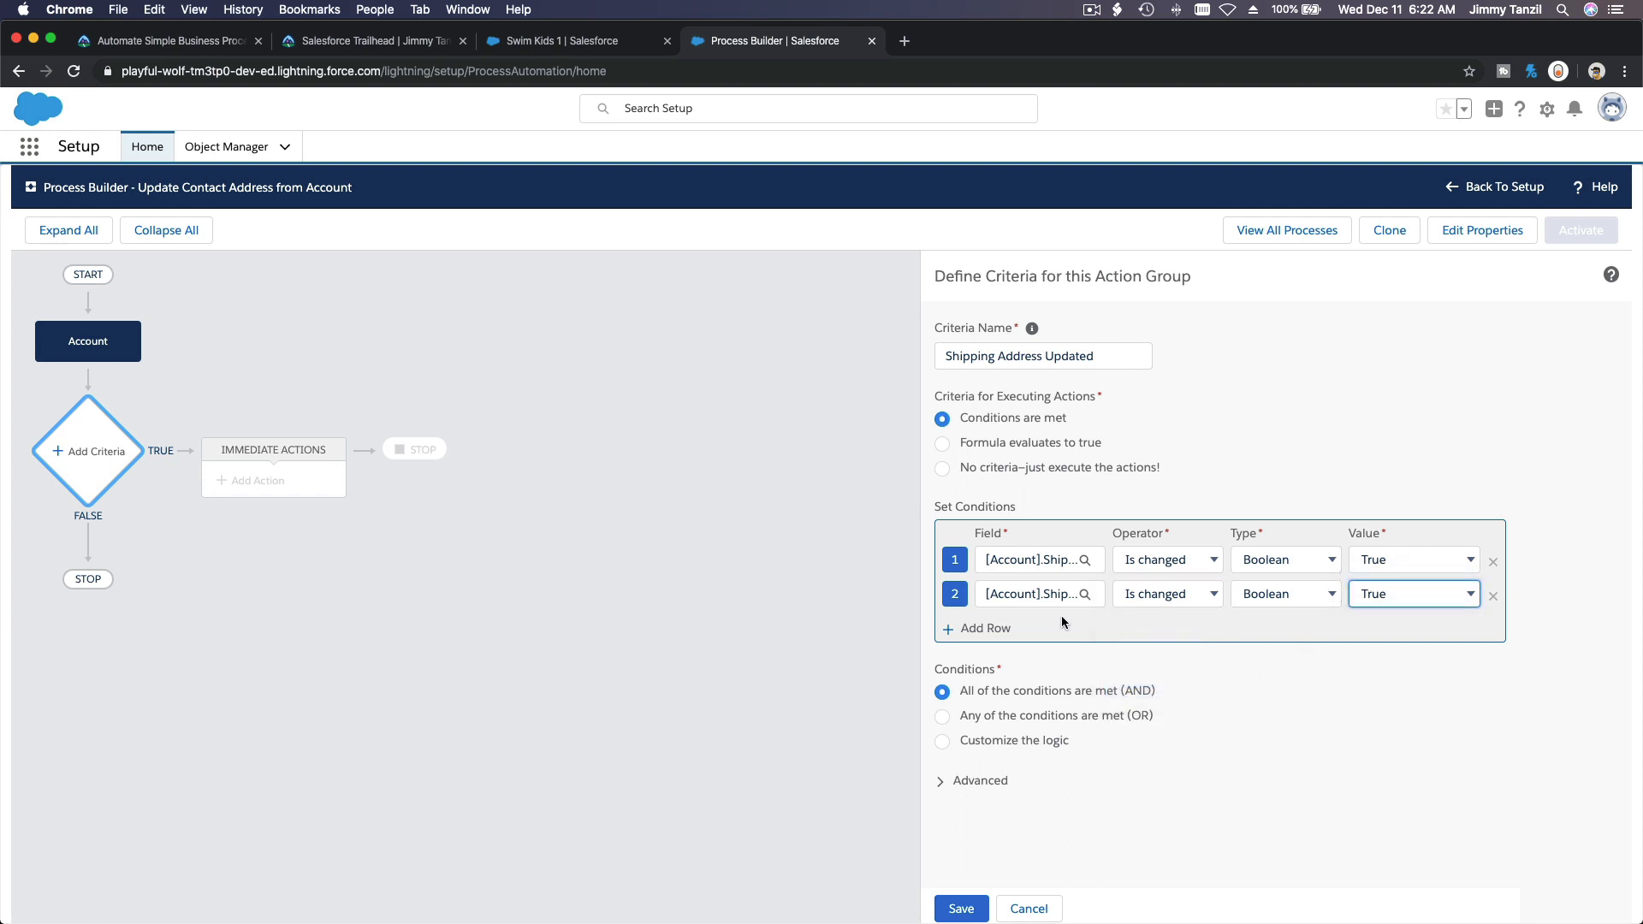
# Add a third condition on the Account's Shipping State/Province with operator "Is changed" and value True
pyautogui.click(992, 630)
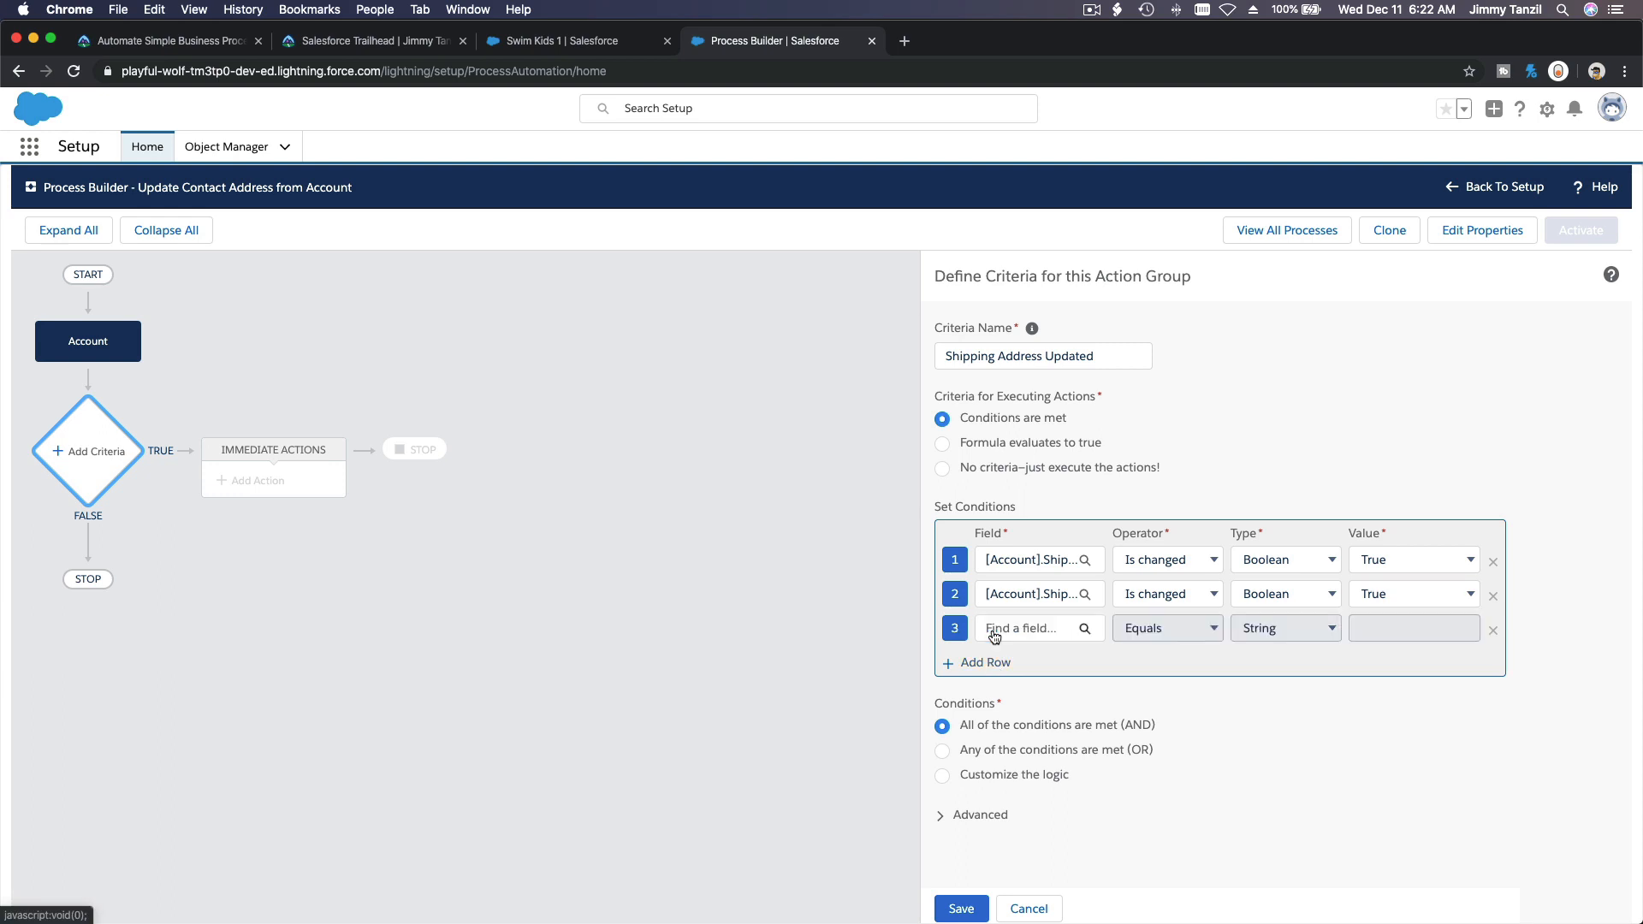
pyautogui.click(994, 634)
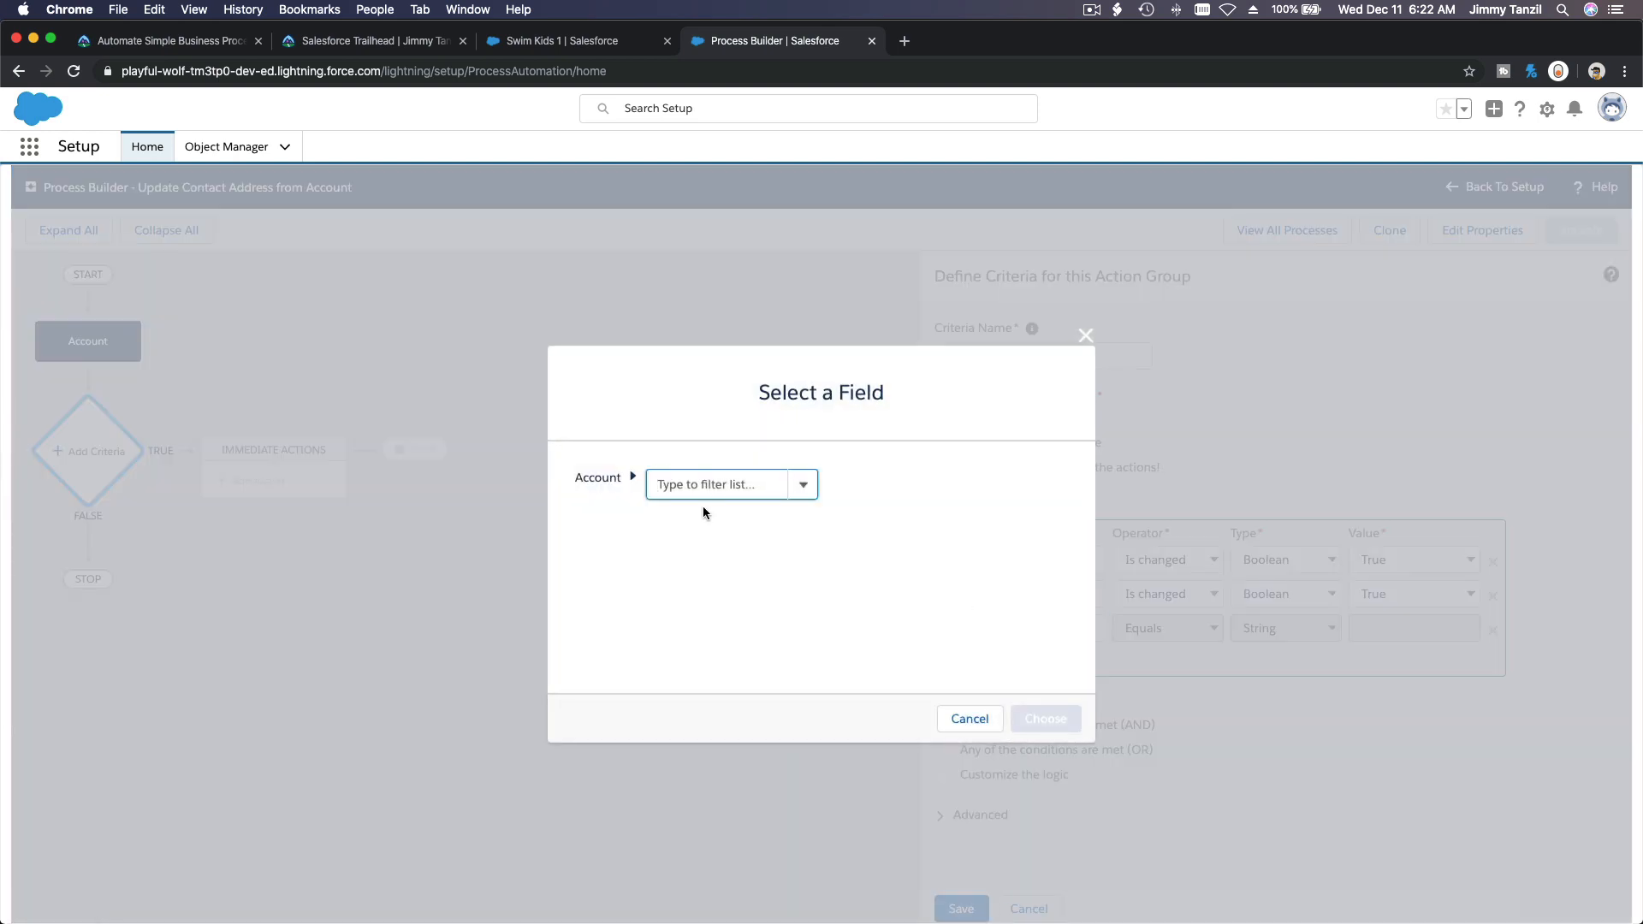
pyautogui.write('Shipping')
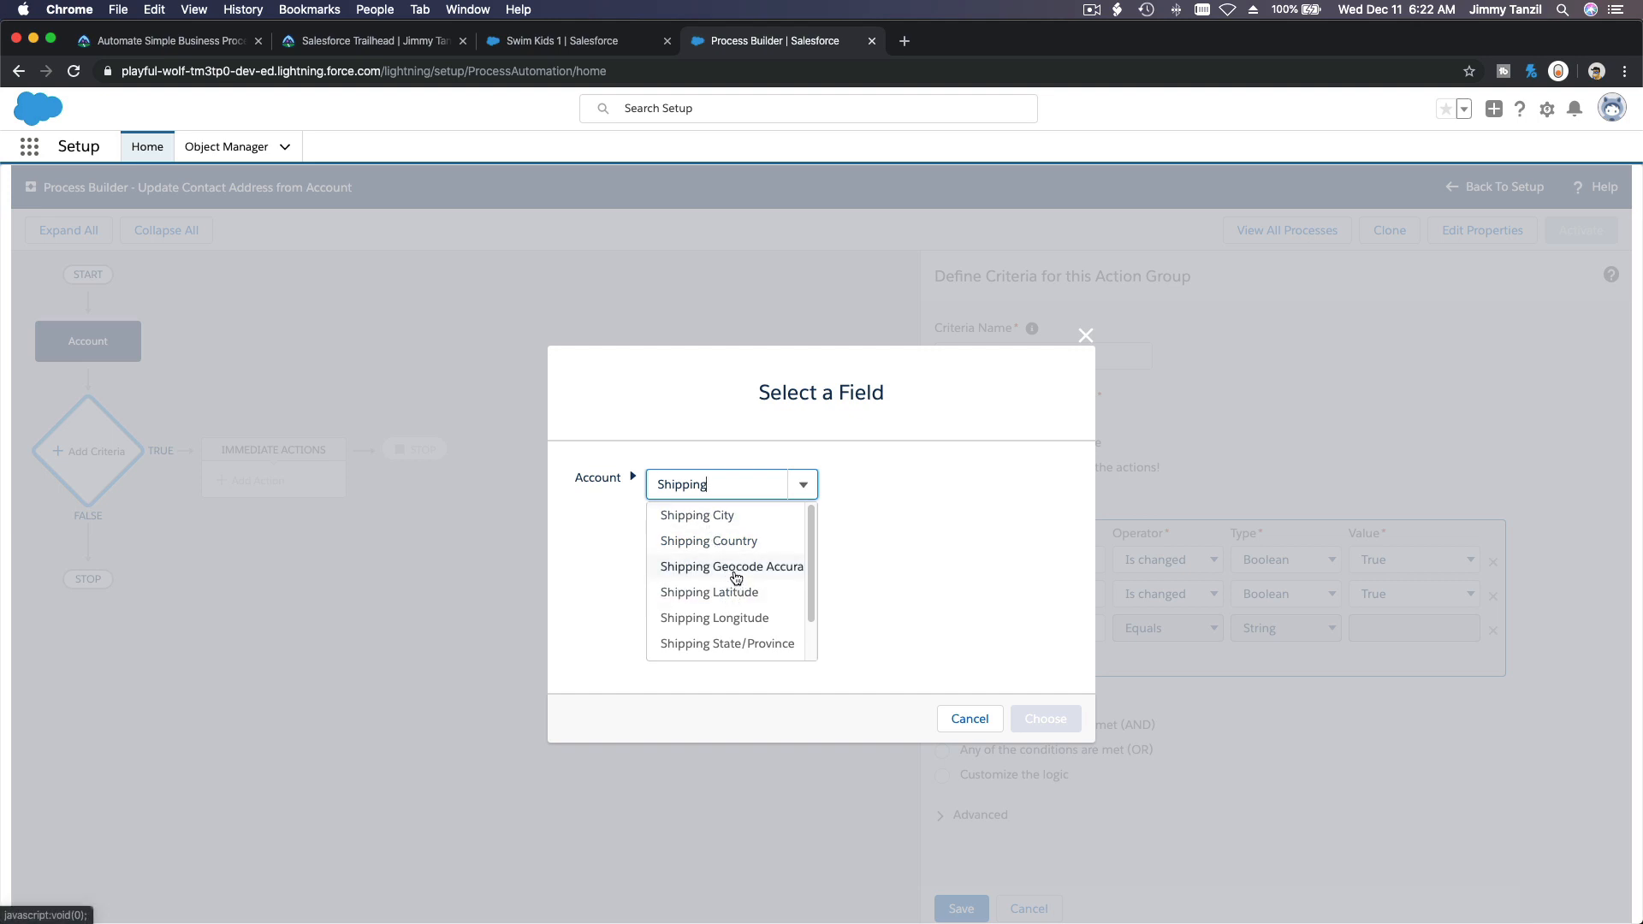
pyautogui.scroll(-2, 736, 582)
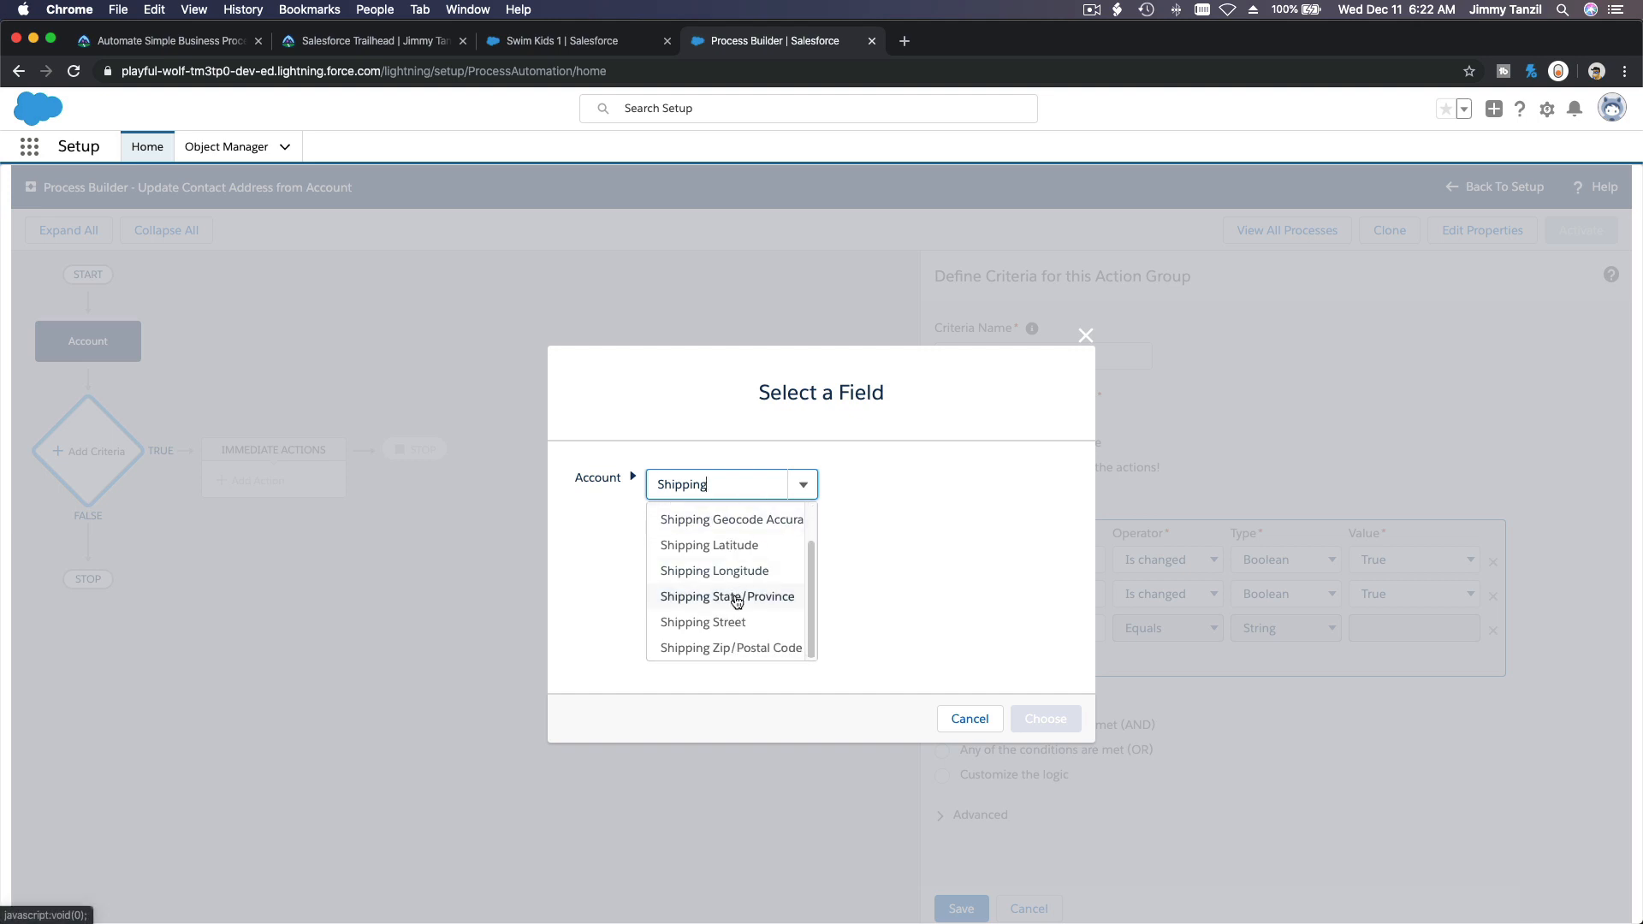
pyautogui.click(734, 596)
pyautogui.click(1045, 718)
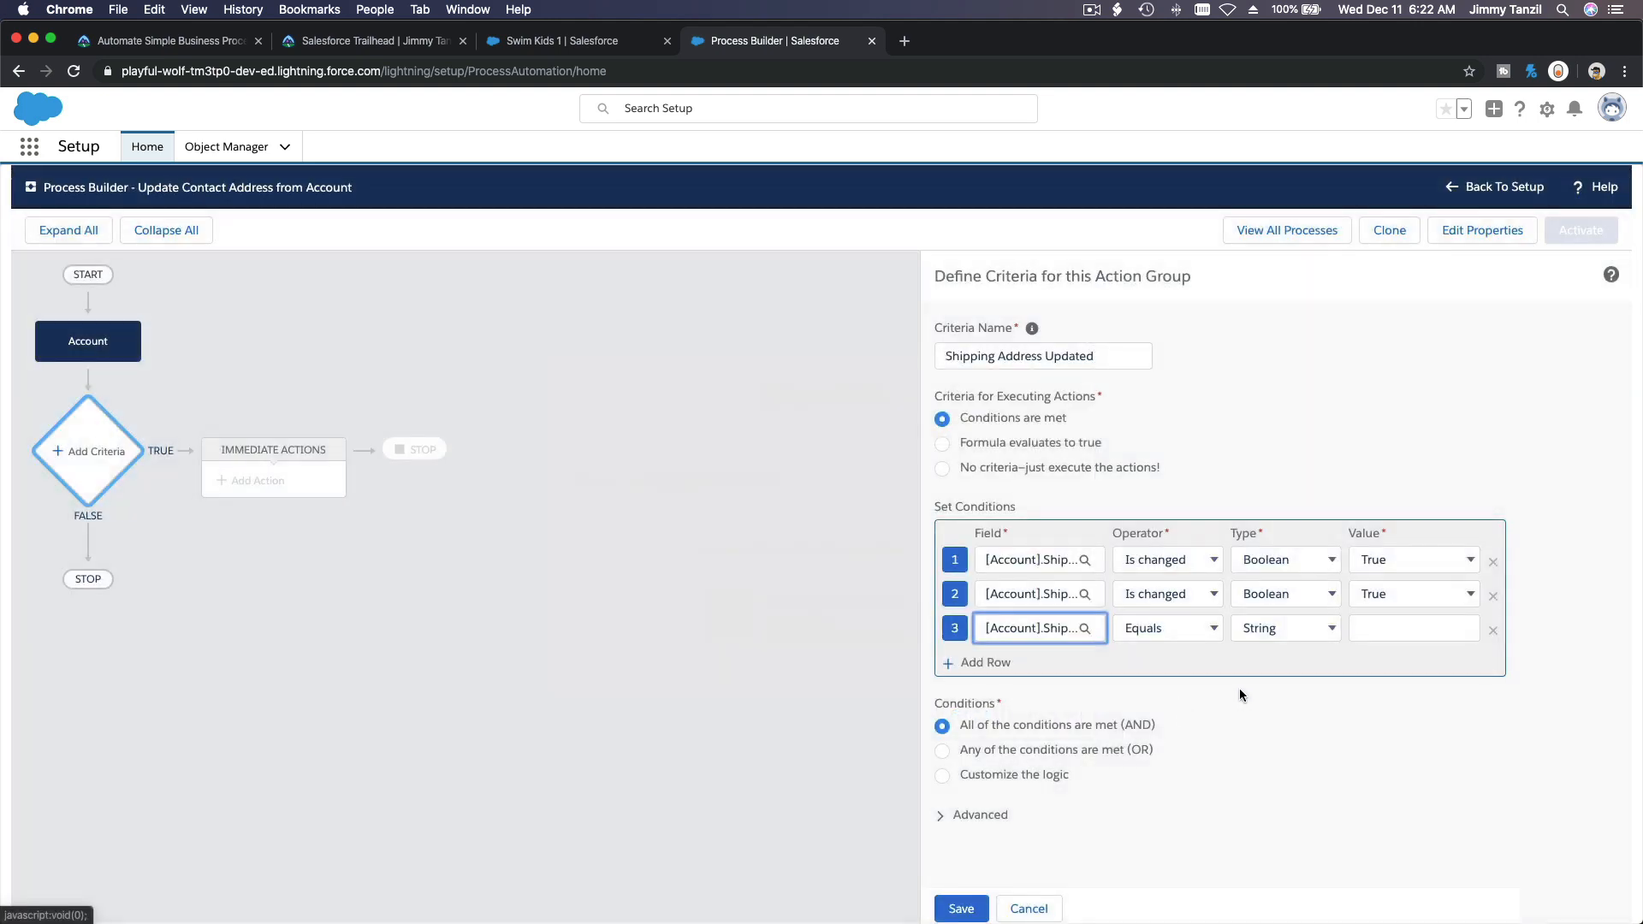
pyautogui.click(1184, 634)
pyautogui.click(1187, 727)
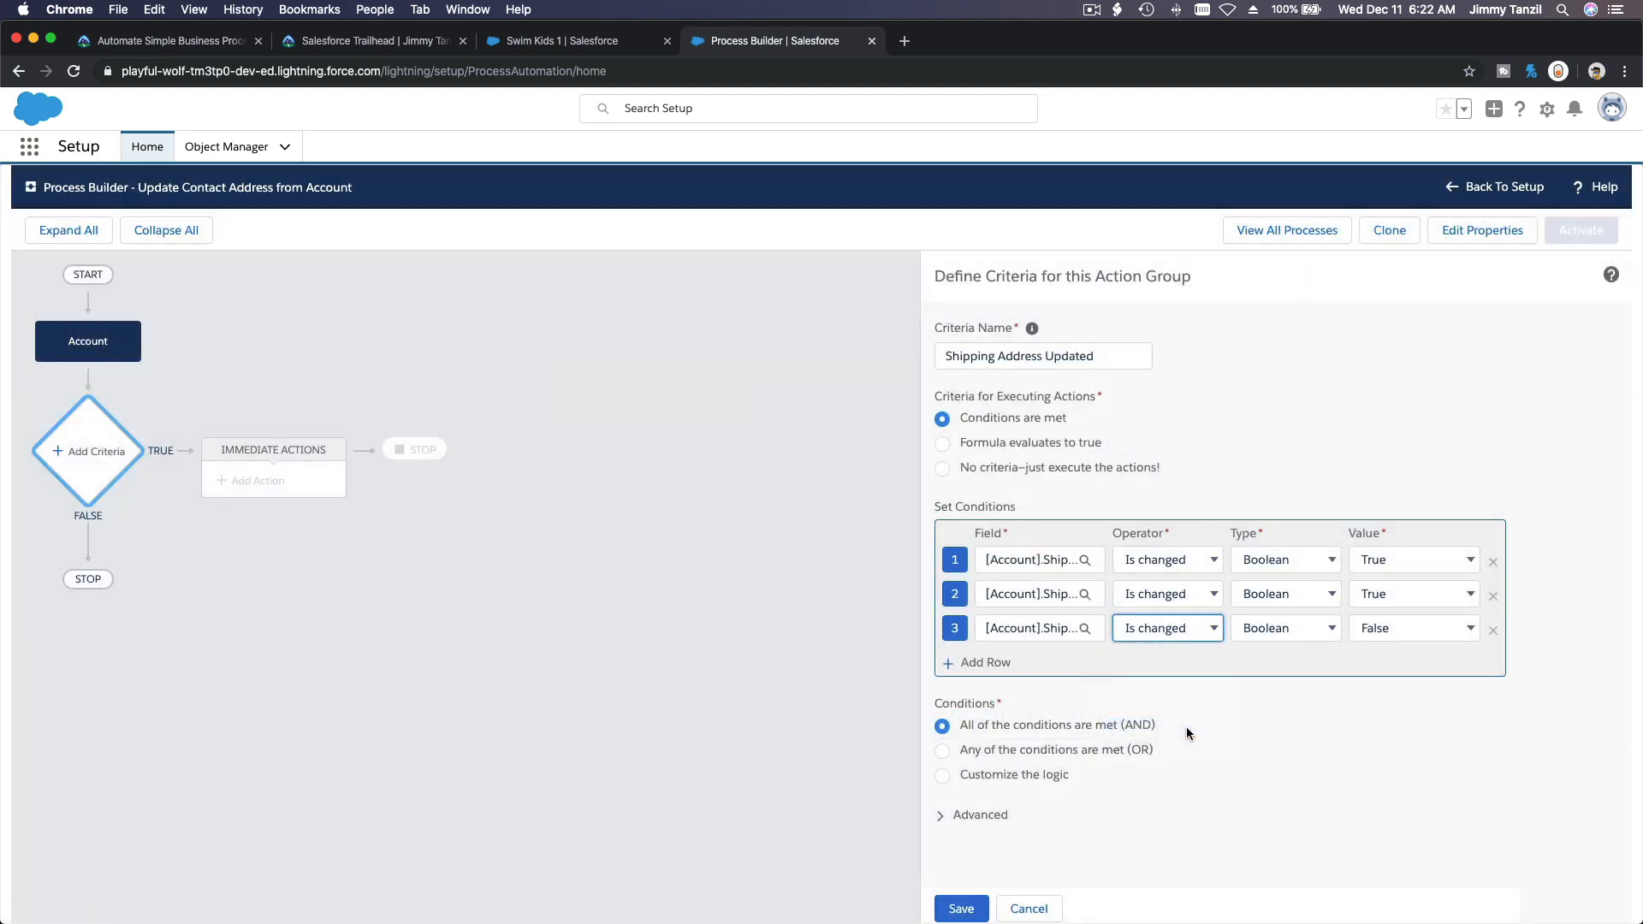
pyautogui.click(1405, 628)
pyautogui.click(1397, 615)
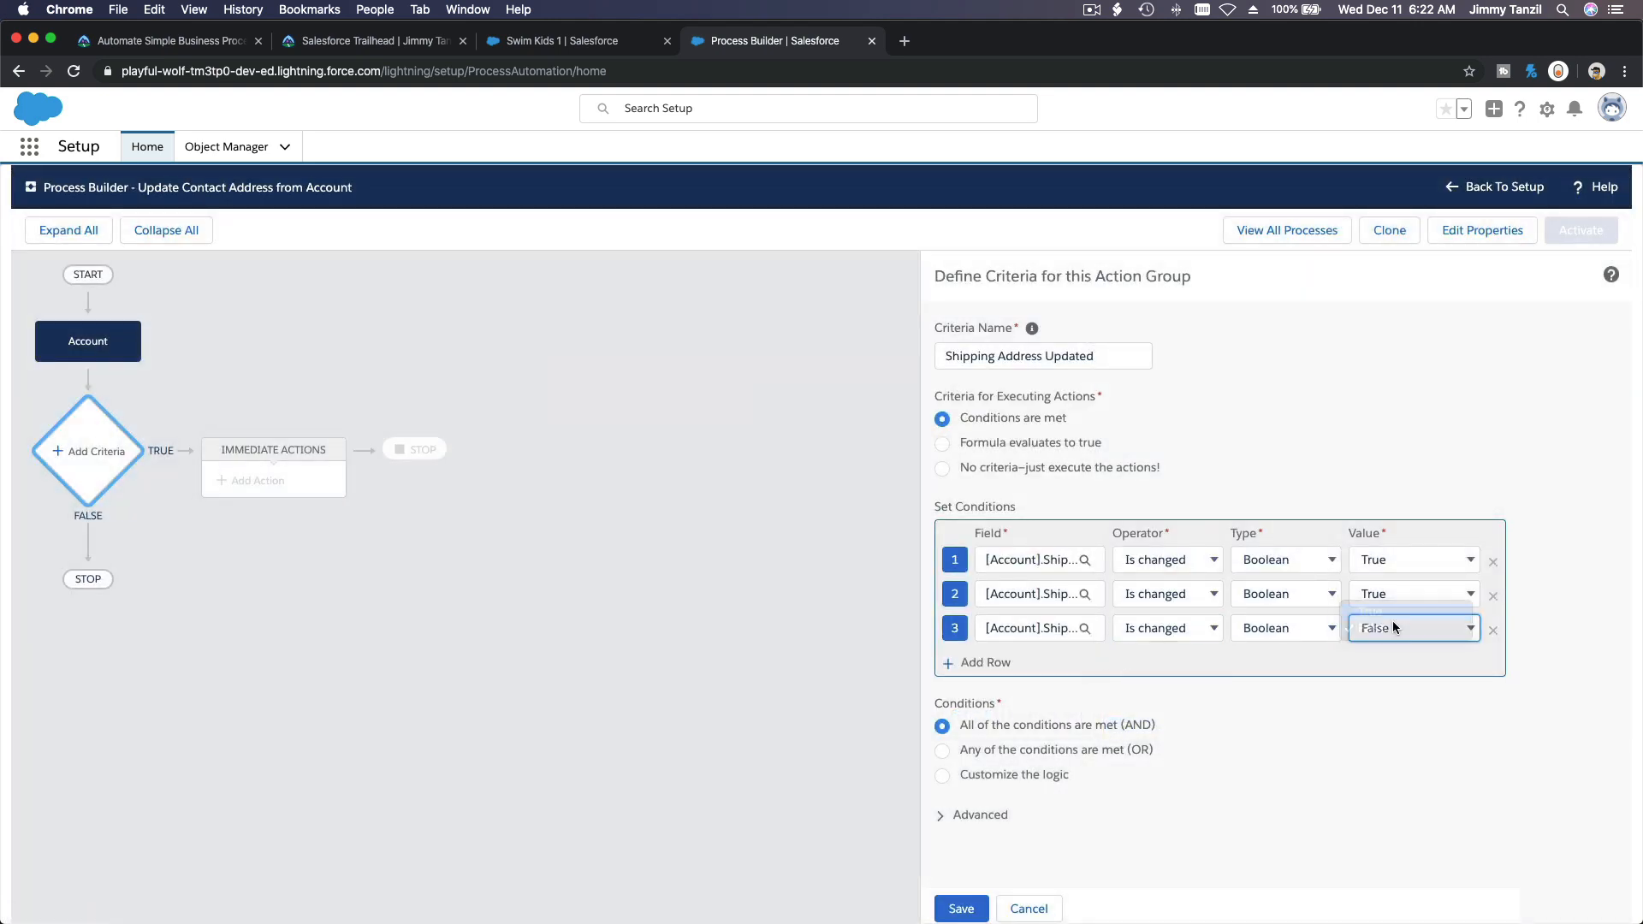
# Add a fourth condition on the Account's Shipping Street with operator "Is changed" and value True
pyautogui.click(981, 664)
pyautogui.click(1019, 664)
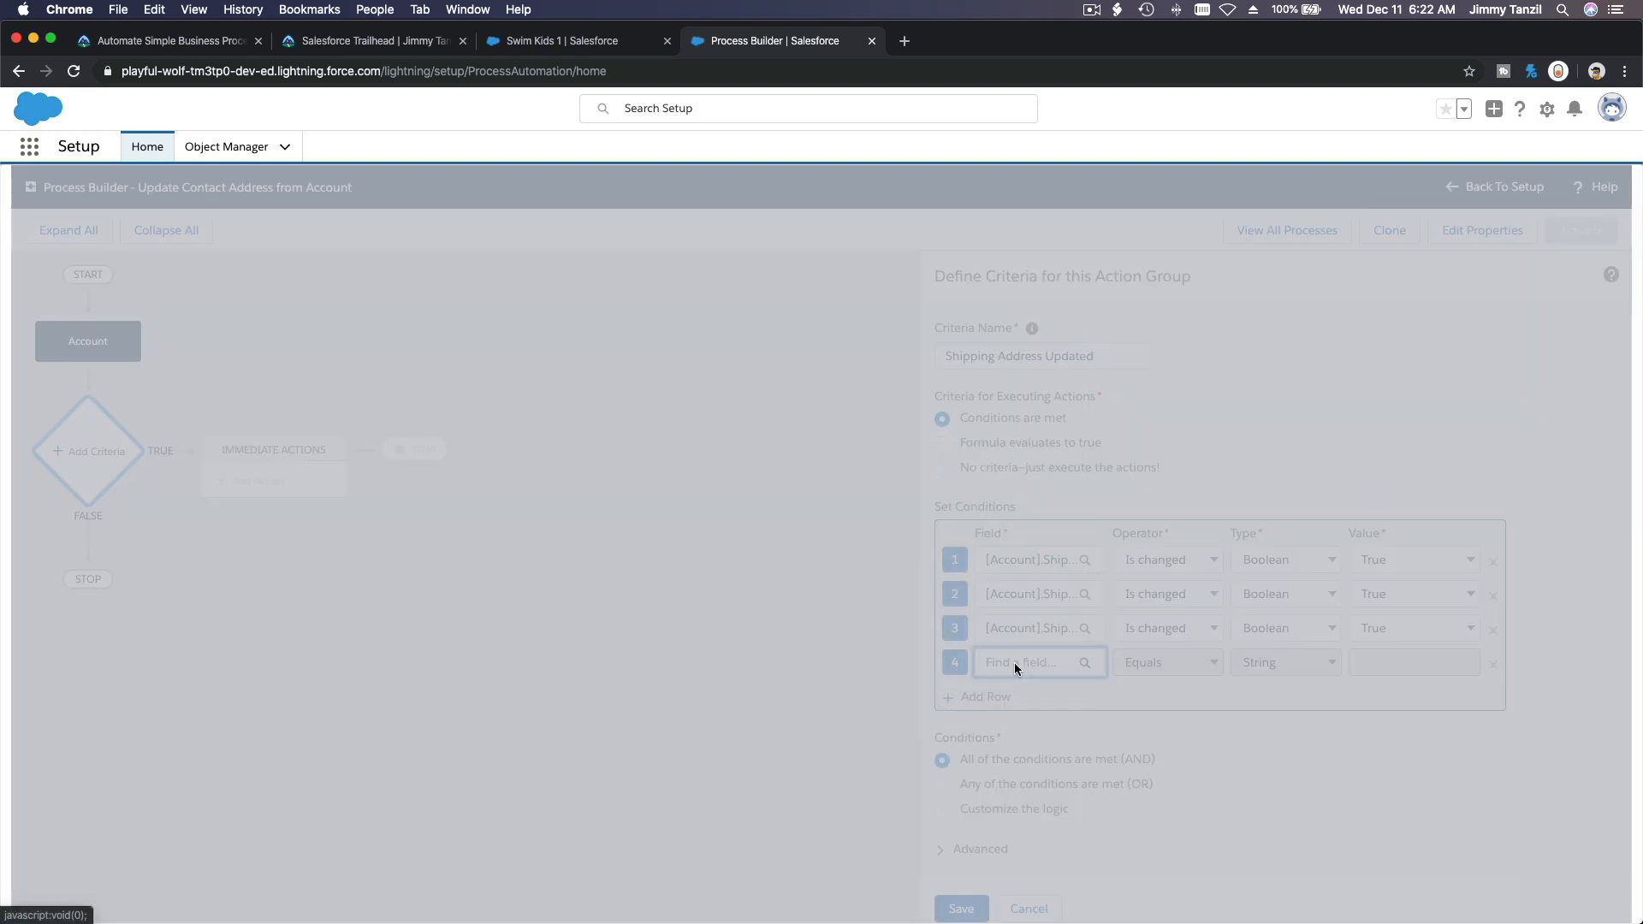
pyautogui.write('Sh')
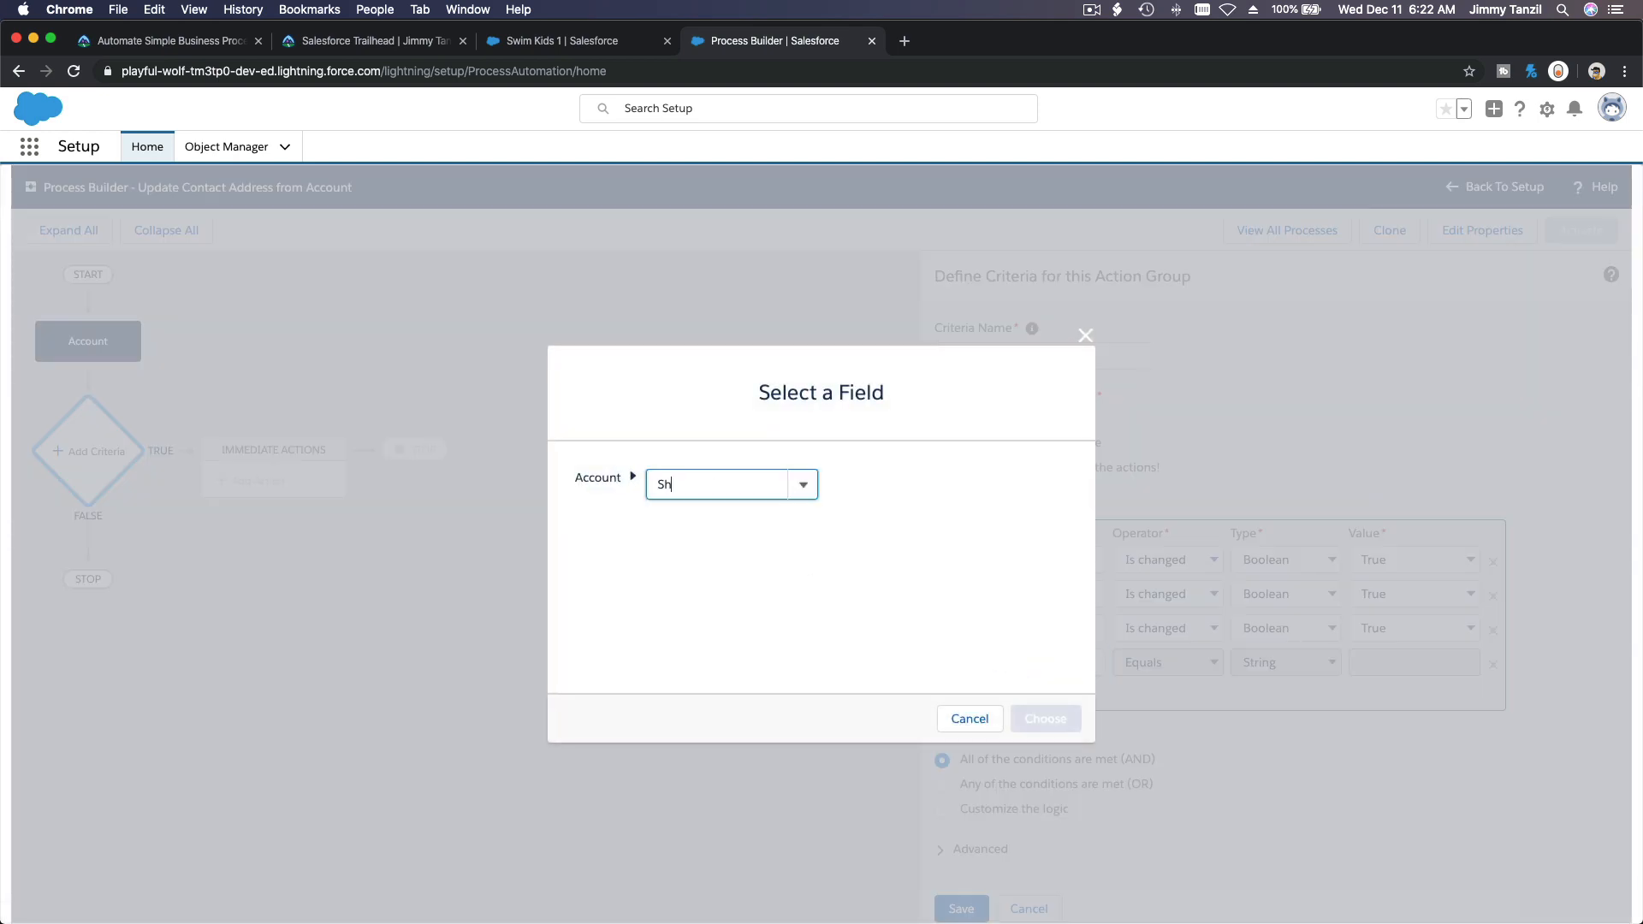
pyautogui.write('ipping')
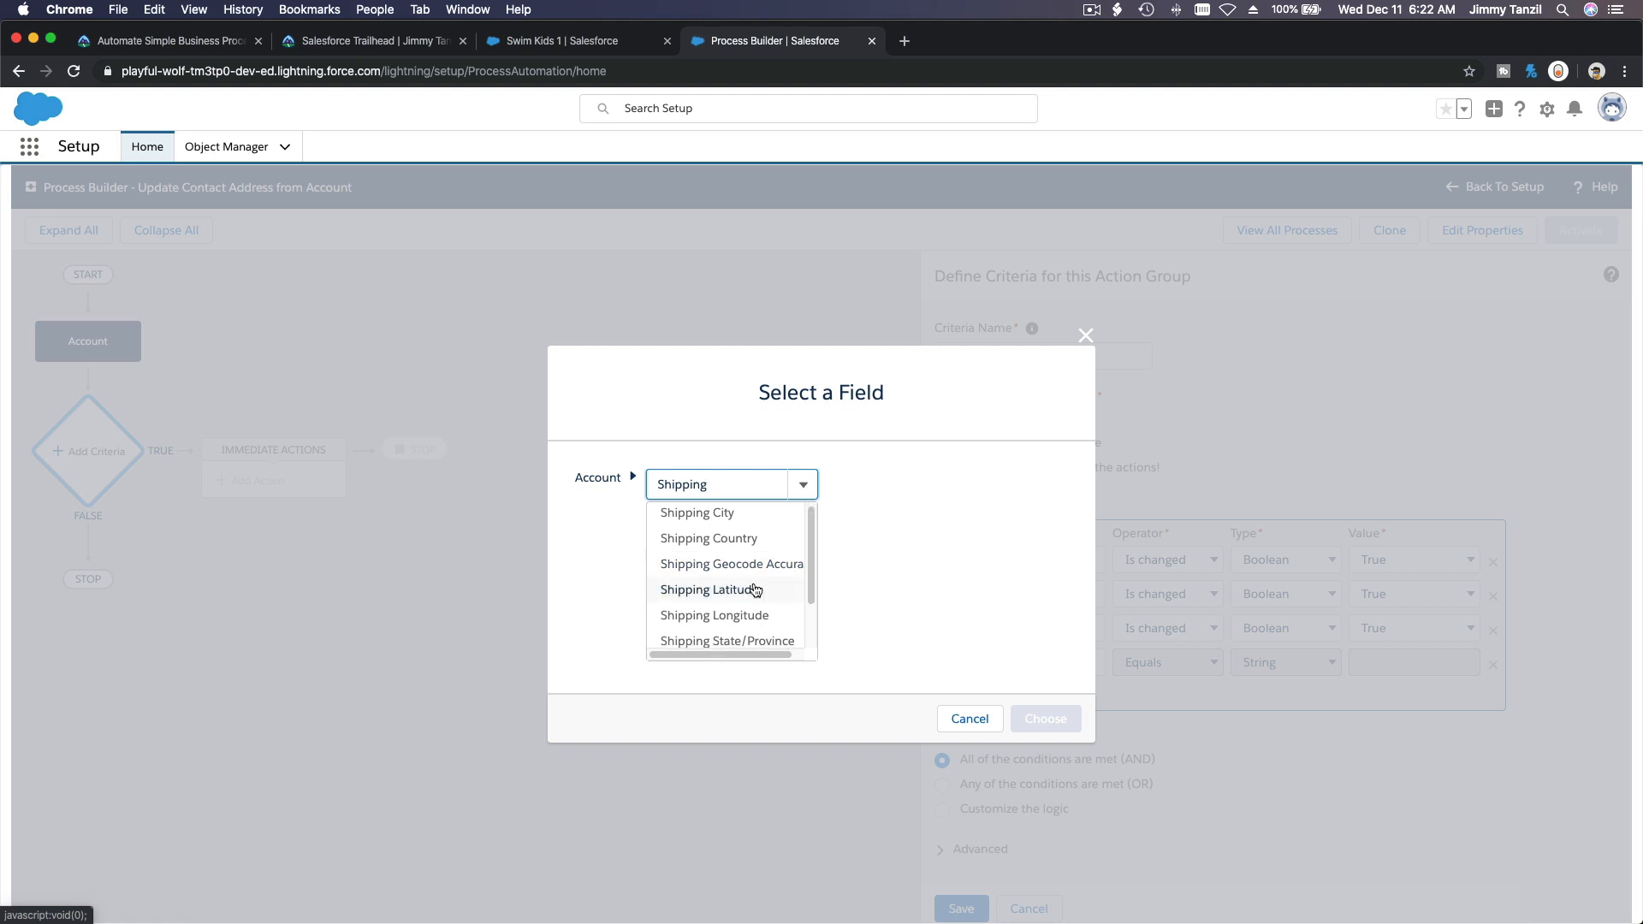
pyautogui.scroll(-2, 754, 590)
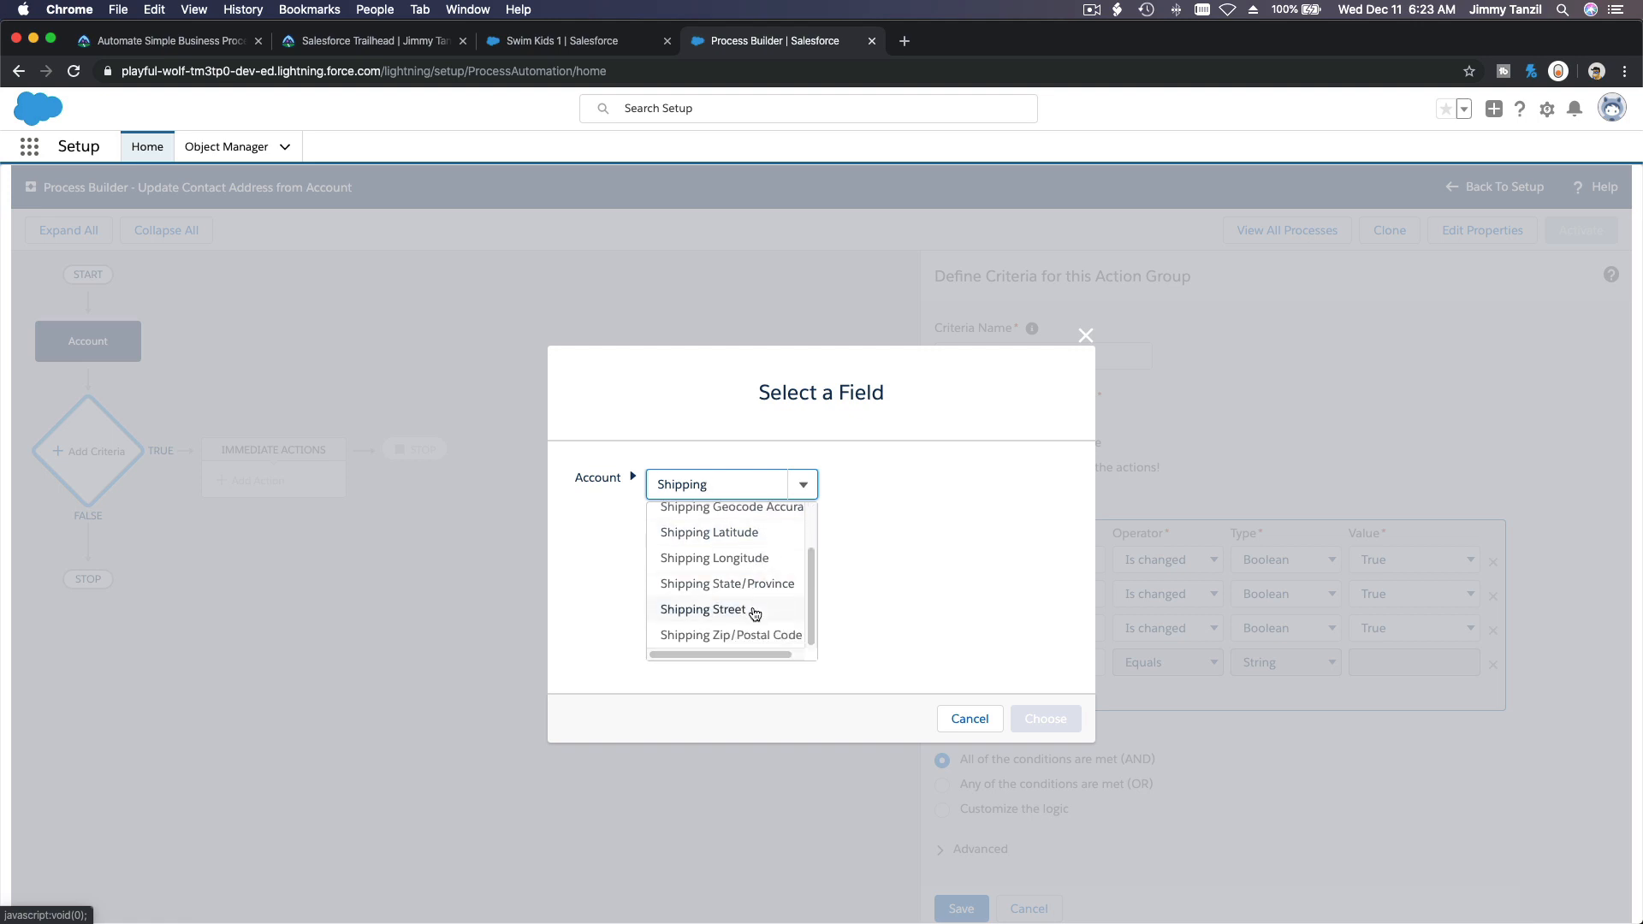
pyautogui.click(754, 609)
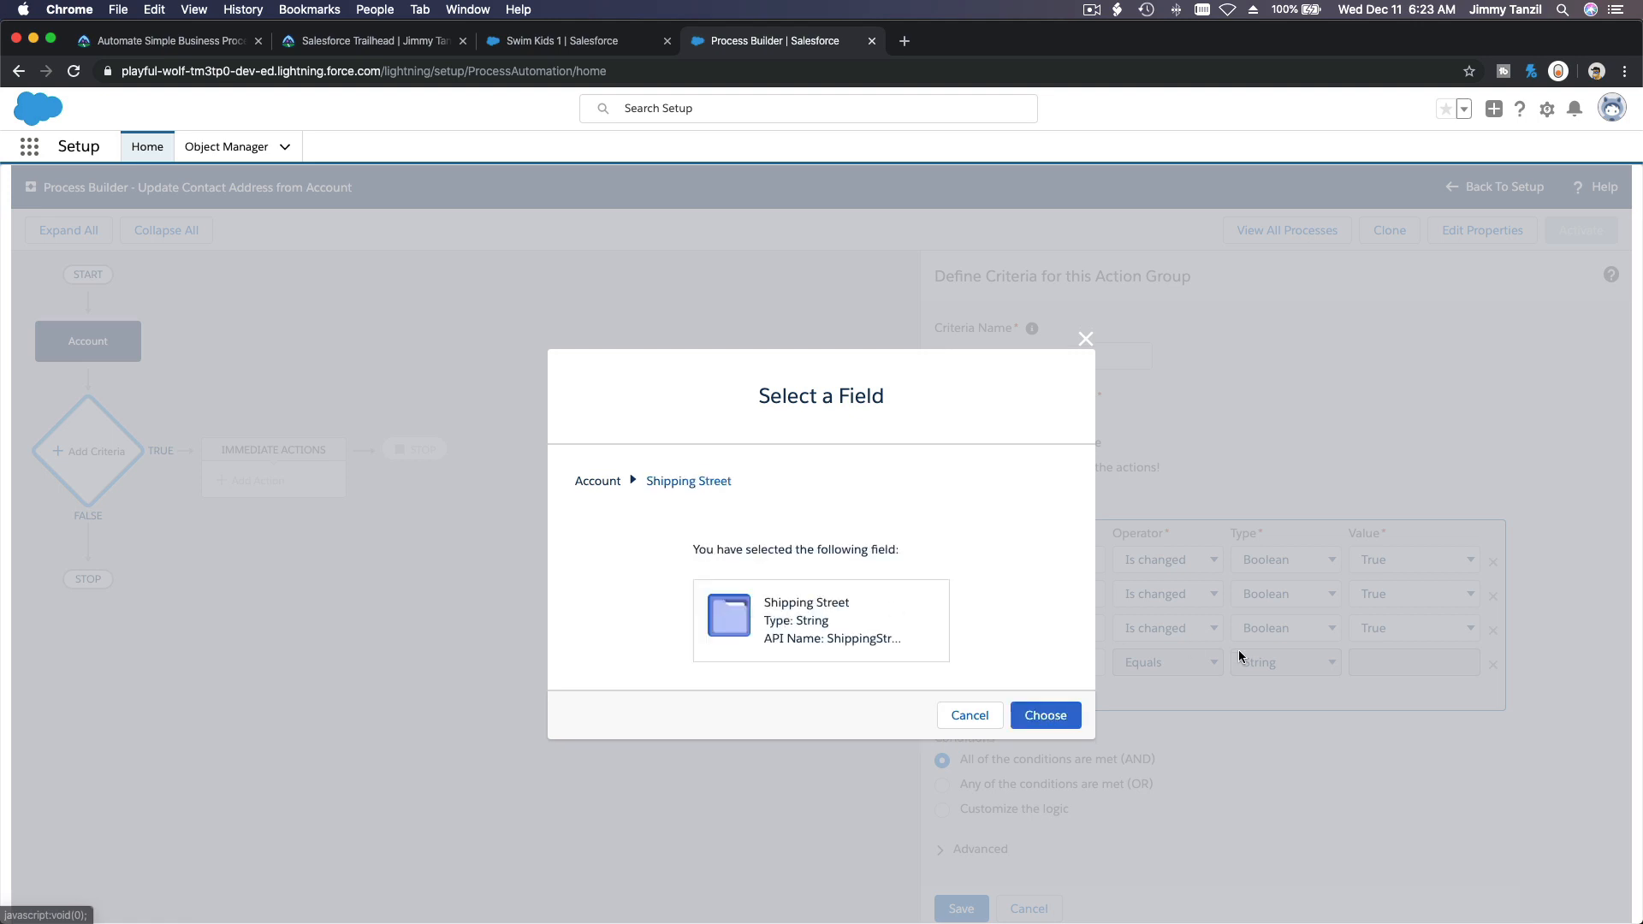
pyautogui.click(1046, 715)
pyautogui.click(1279, 663)
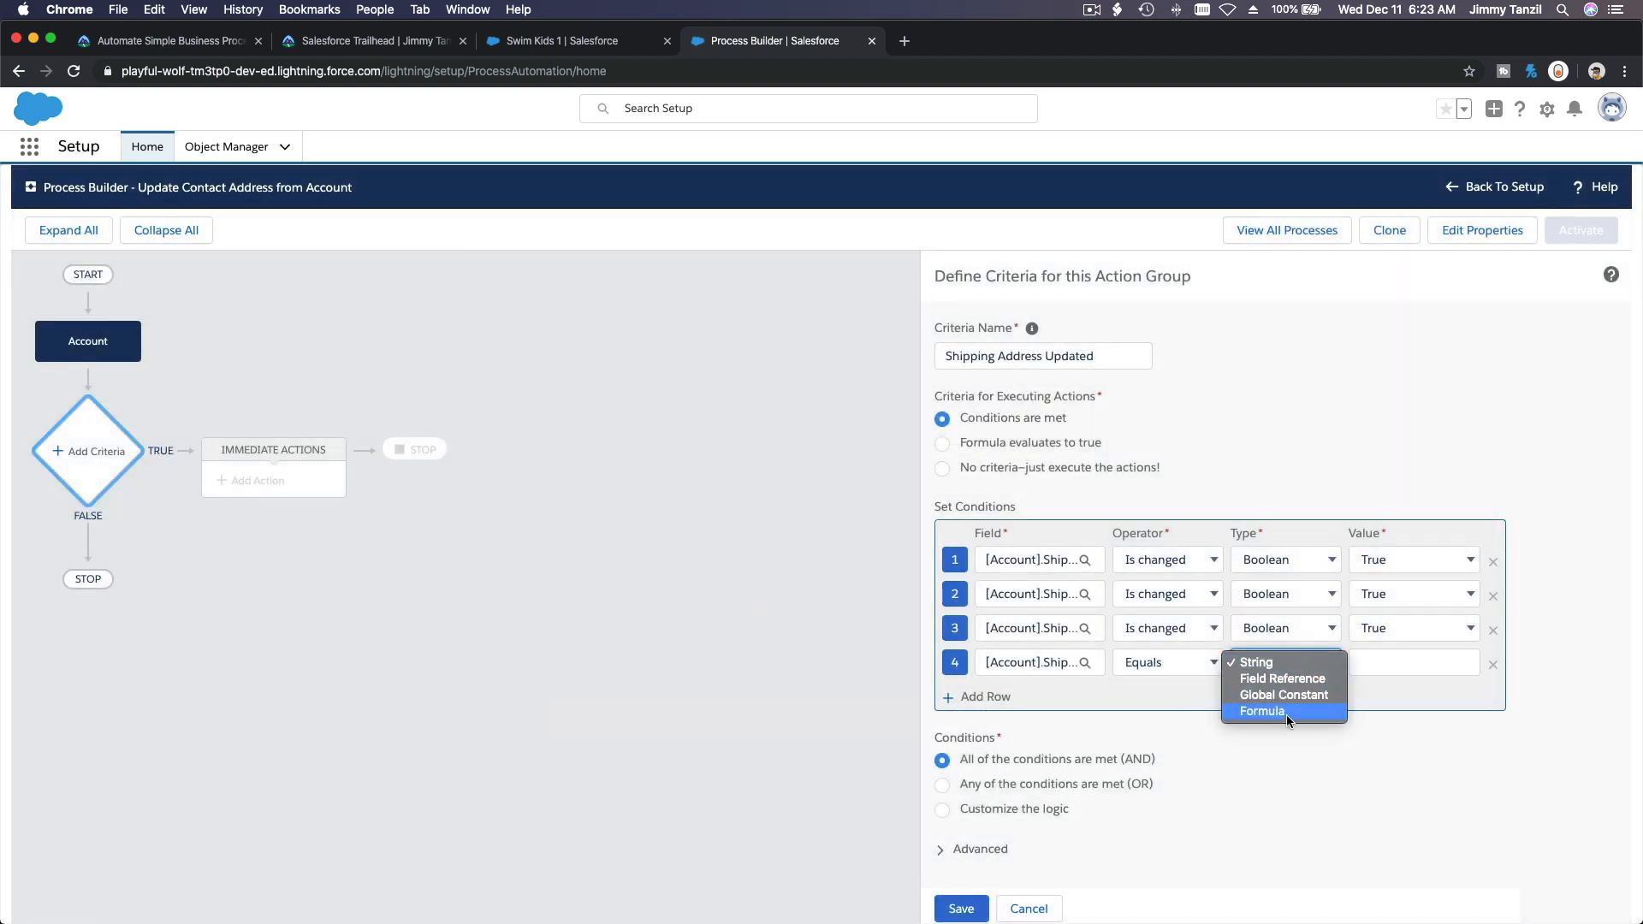
pyautogui.click(1133, 661)
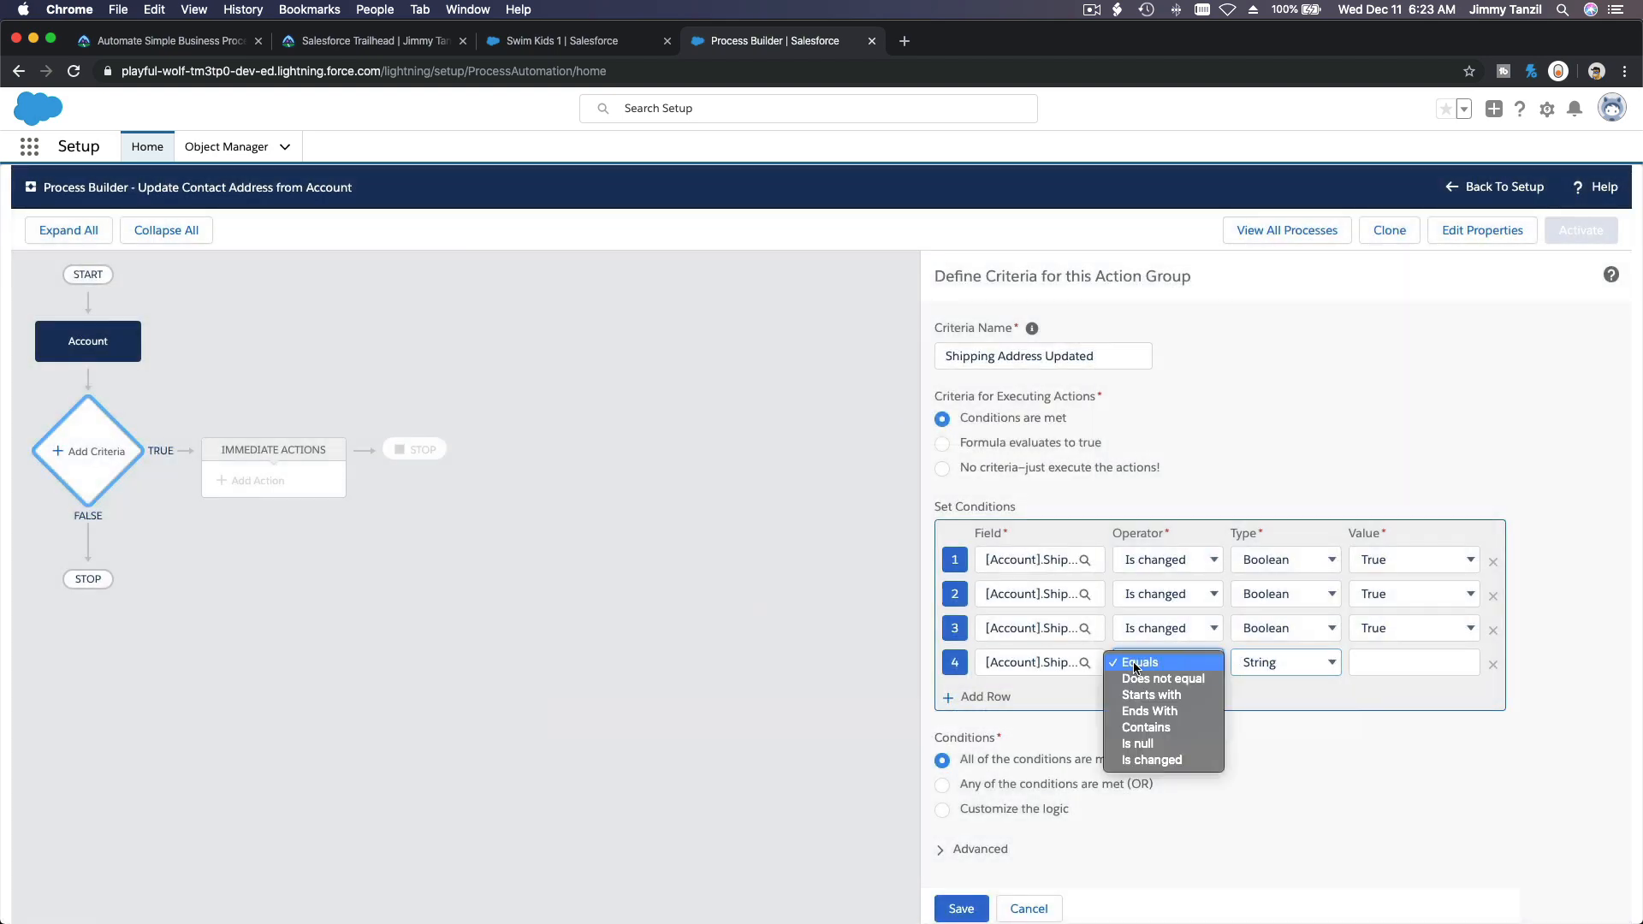
pyautogui.click(1164, 758)
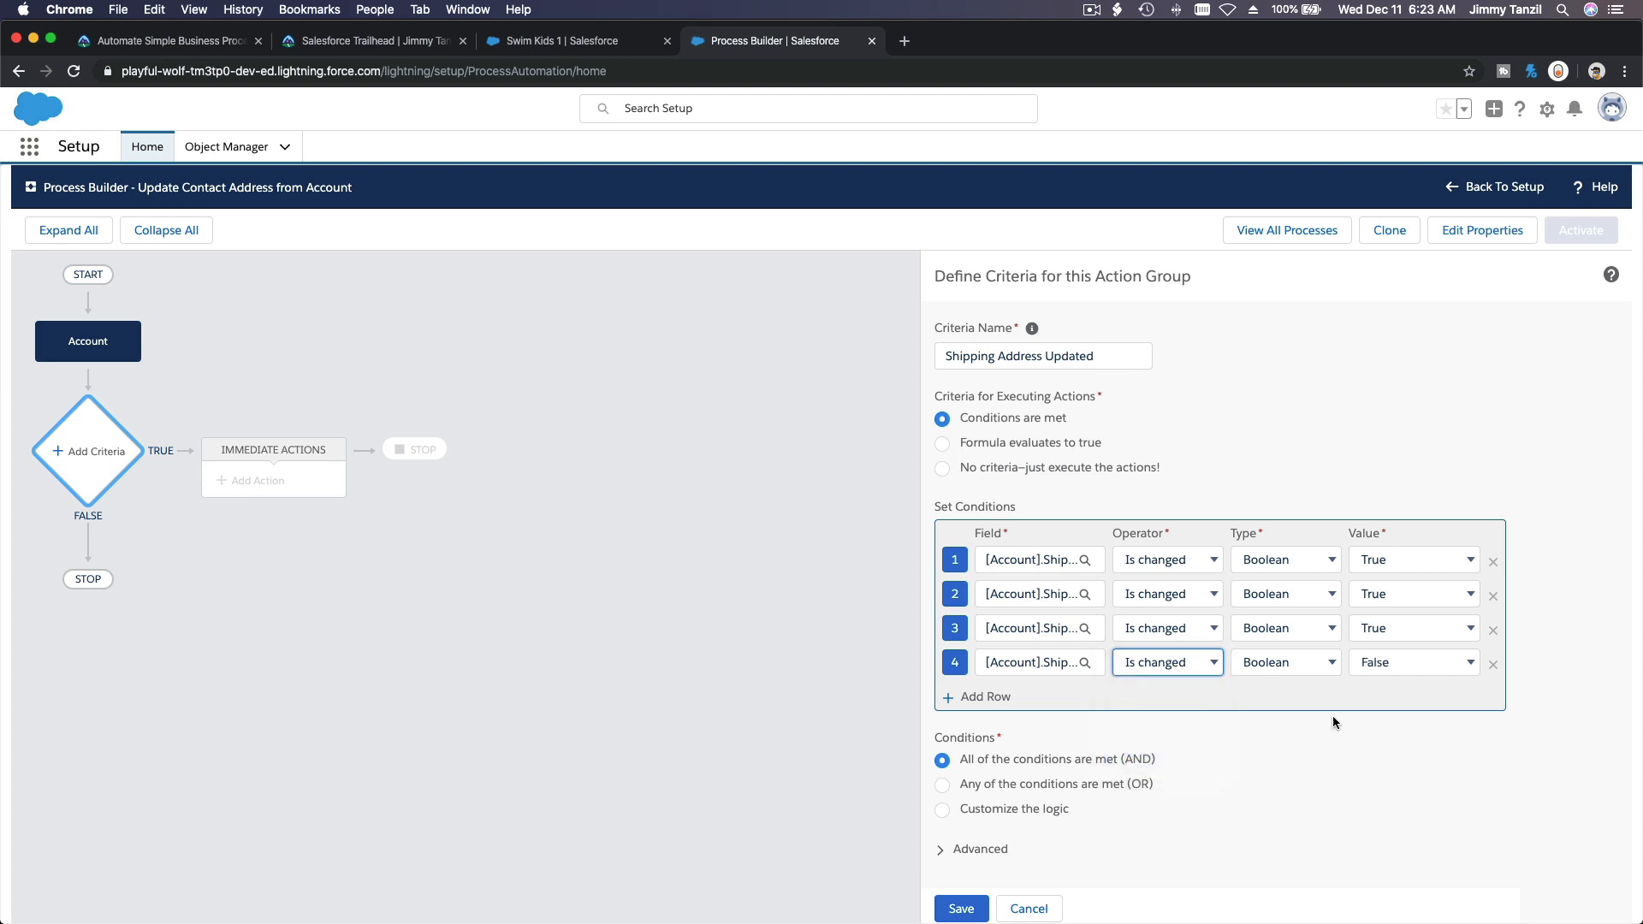
pyautogui.click(1387, 663)
pyautogui.click(1373, 647)
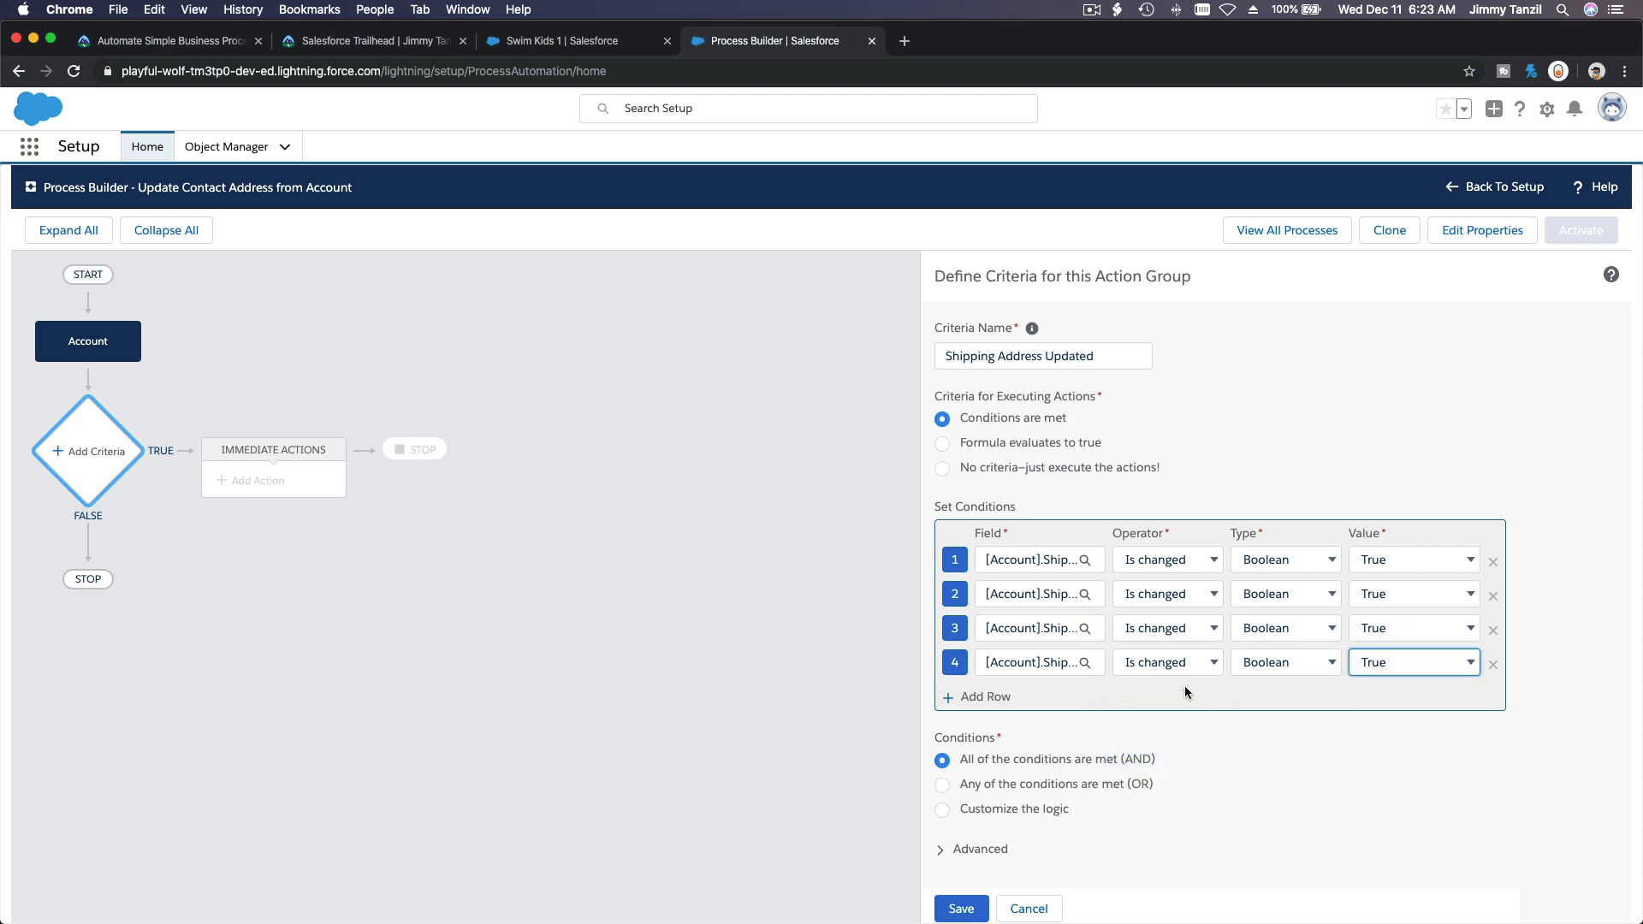
# Add a fifth condition row on the Account's Shipping Zip/Postal Code field
pyautogui.click(998, 699)
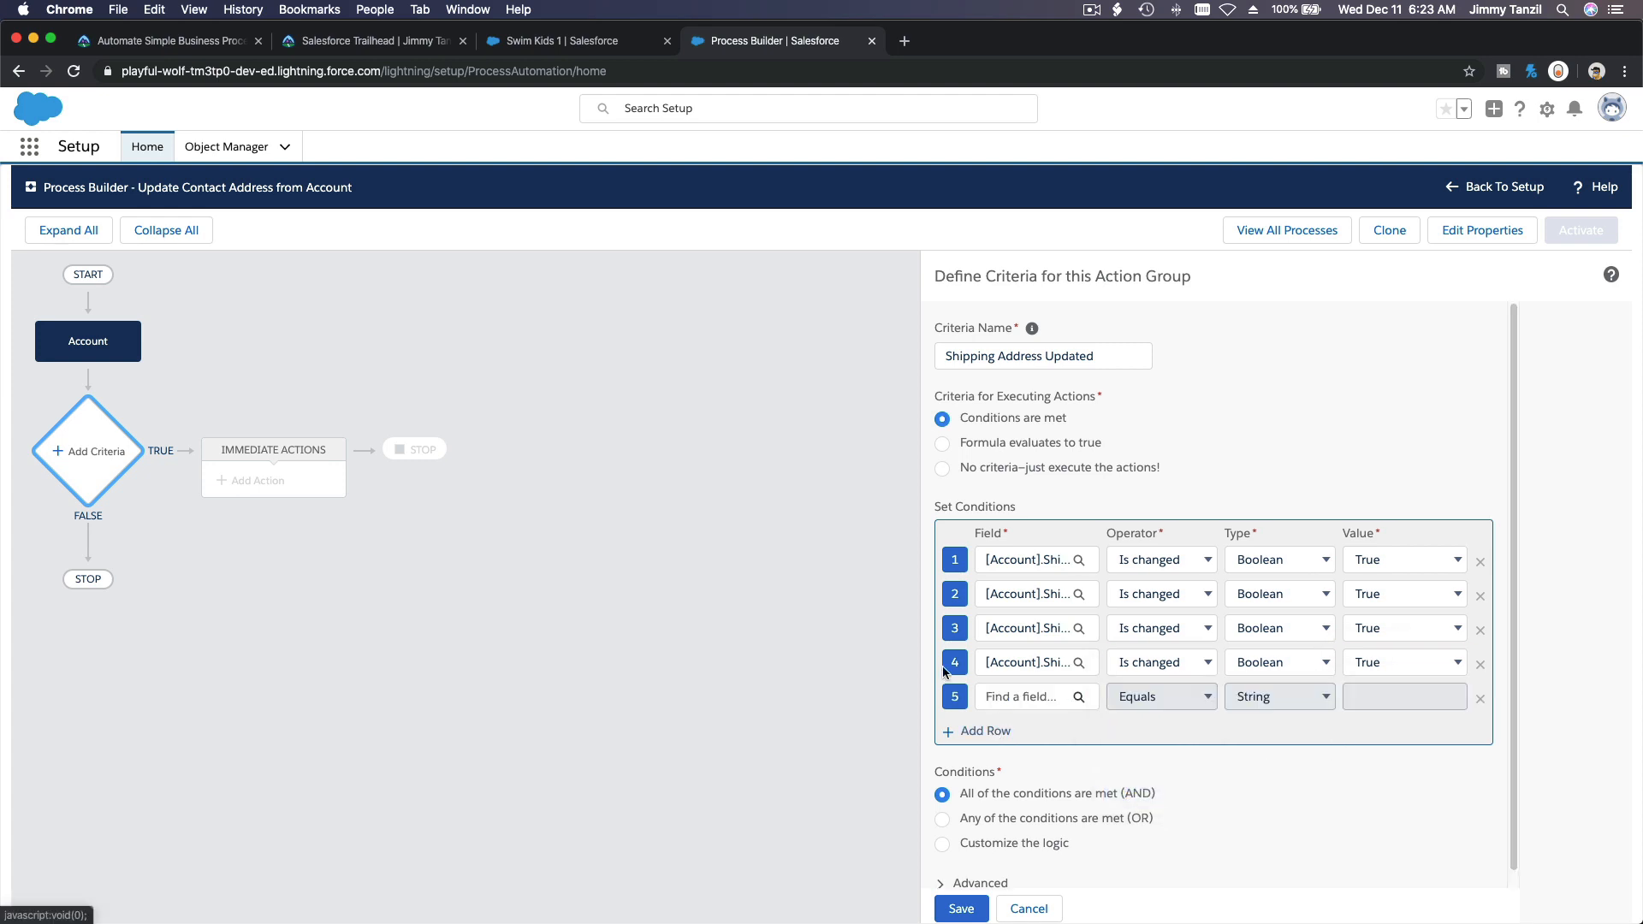
pyautogui.click(1000, 693)
pyautogui.click(709, 476)
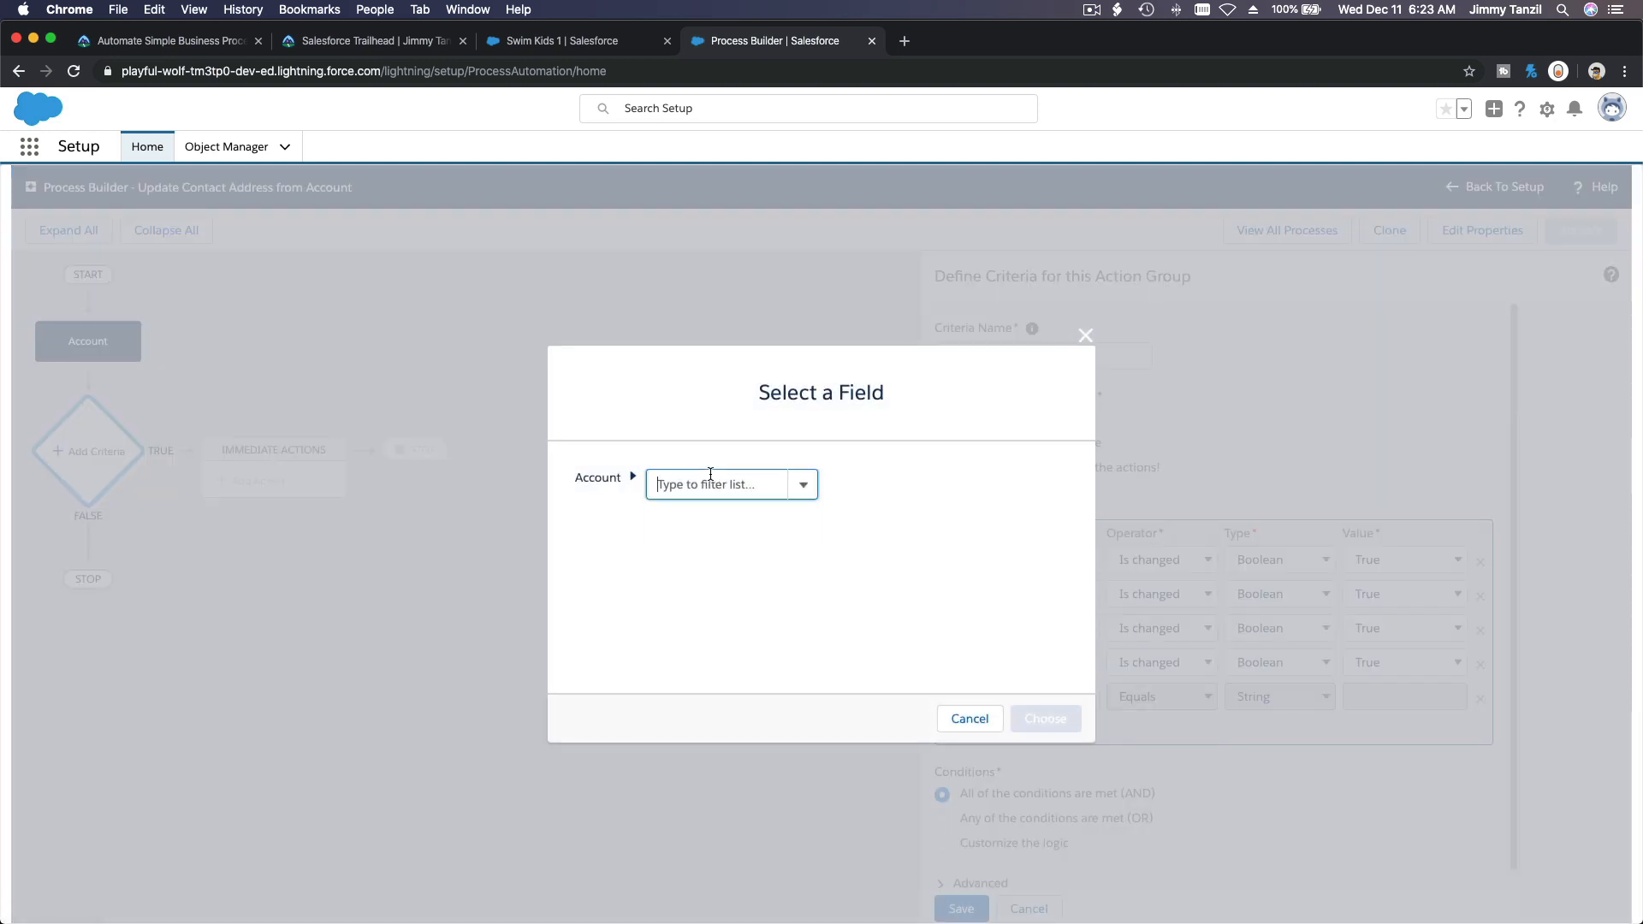
pyautogui.write('Sho')
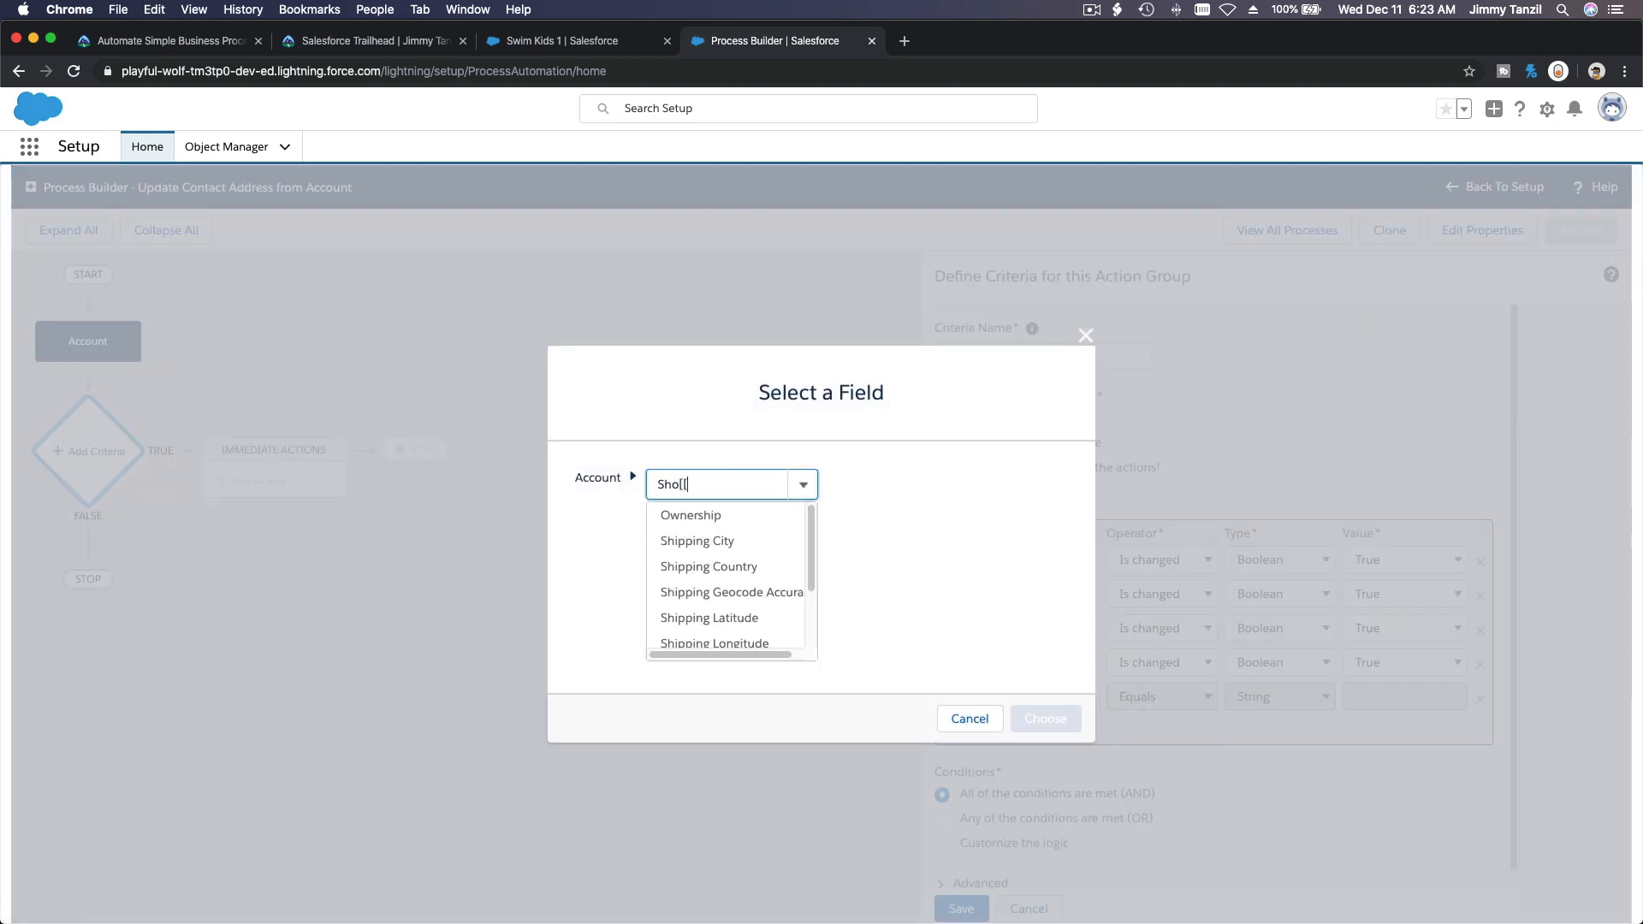
pyautogui.press('BackSpace')
pyautogui.write('ip')
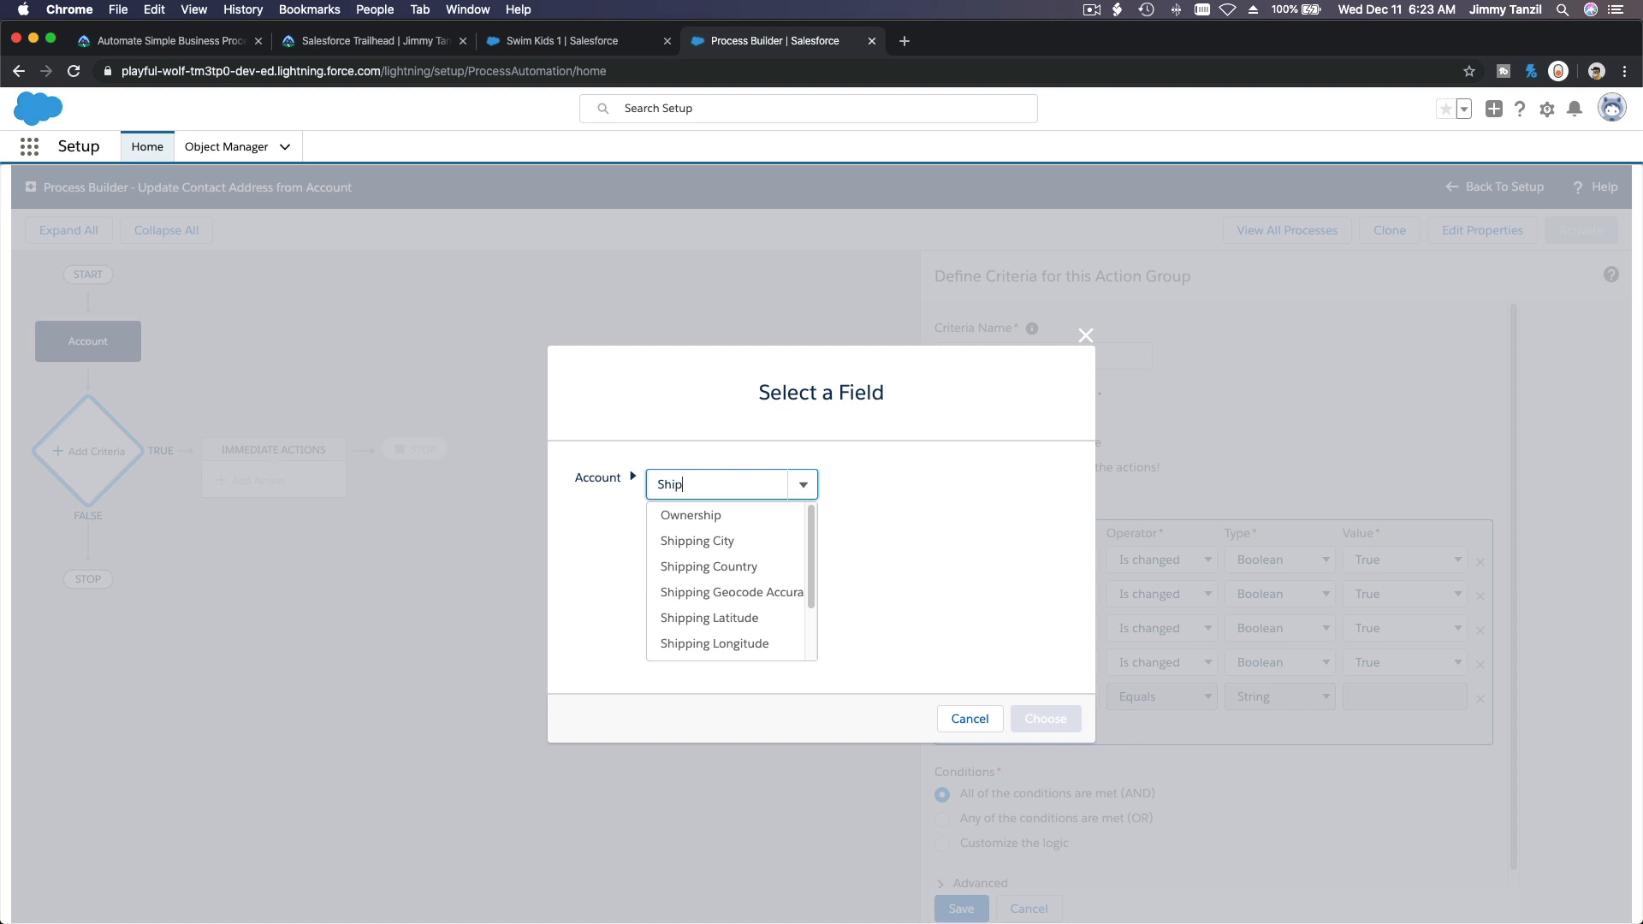
pyautogui.write('ping')
pyautogui.scroll(-3, 718, 552)
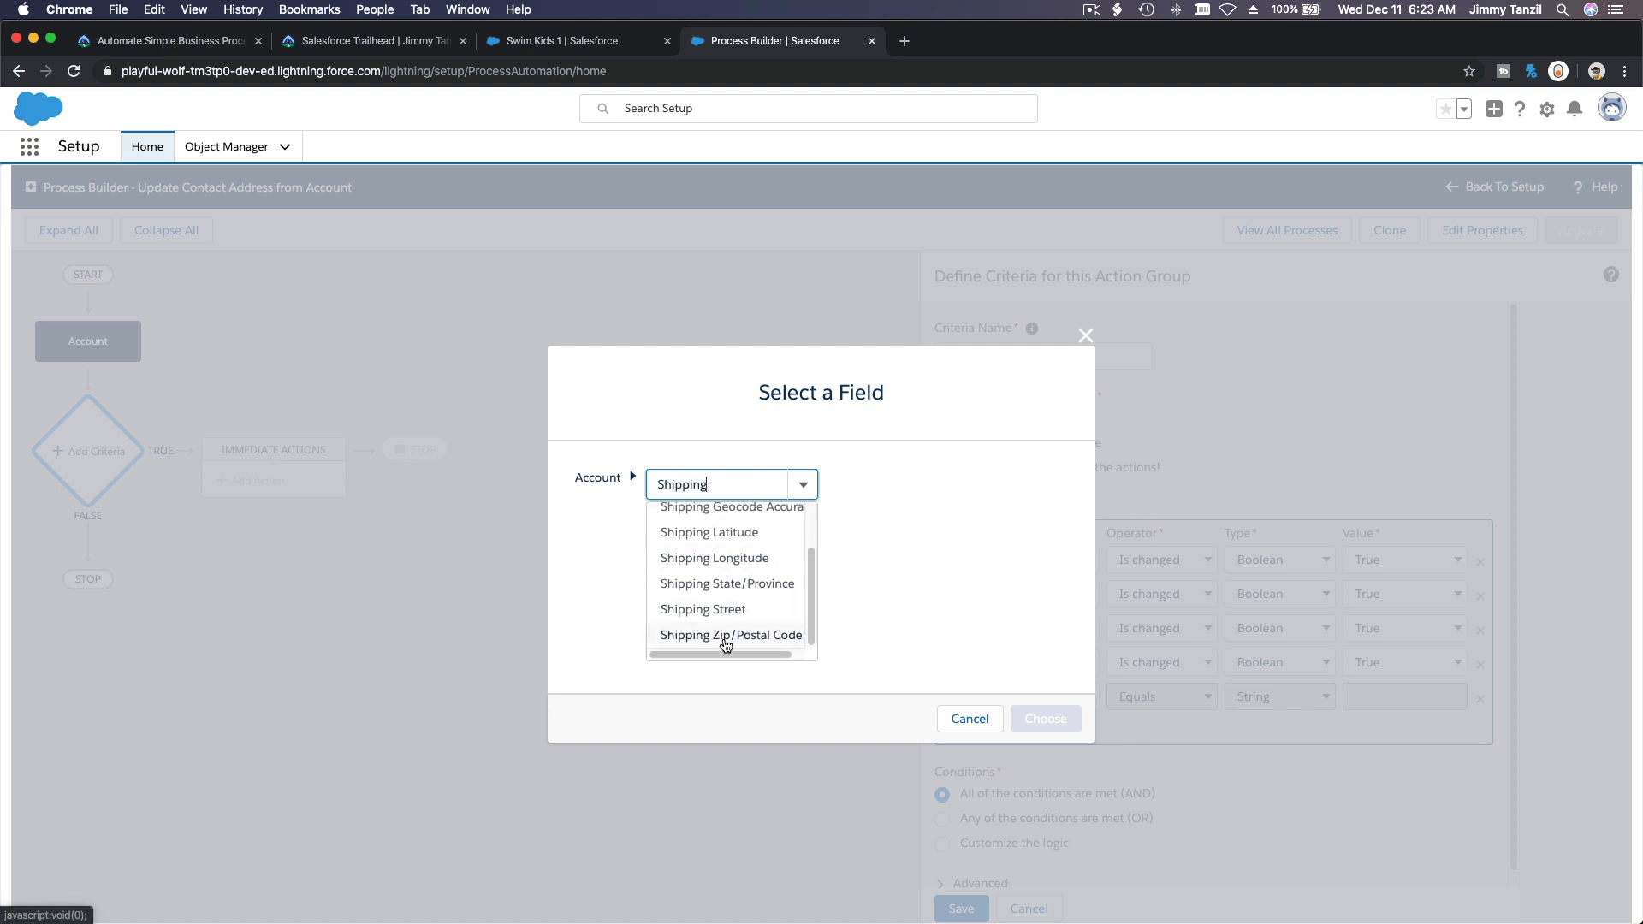
pyautogui.click(724, 637)
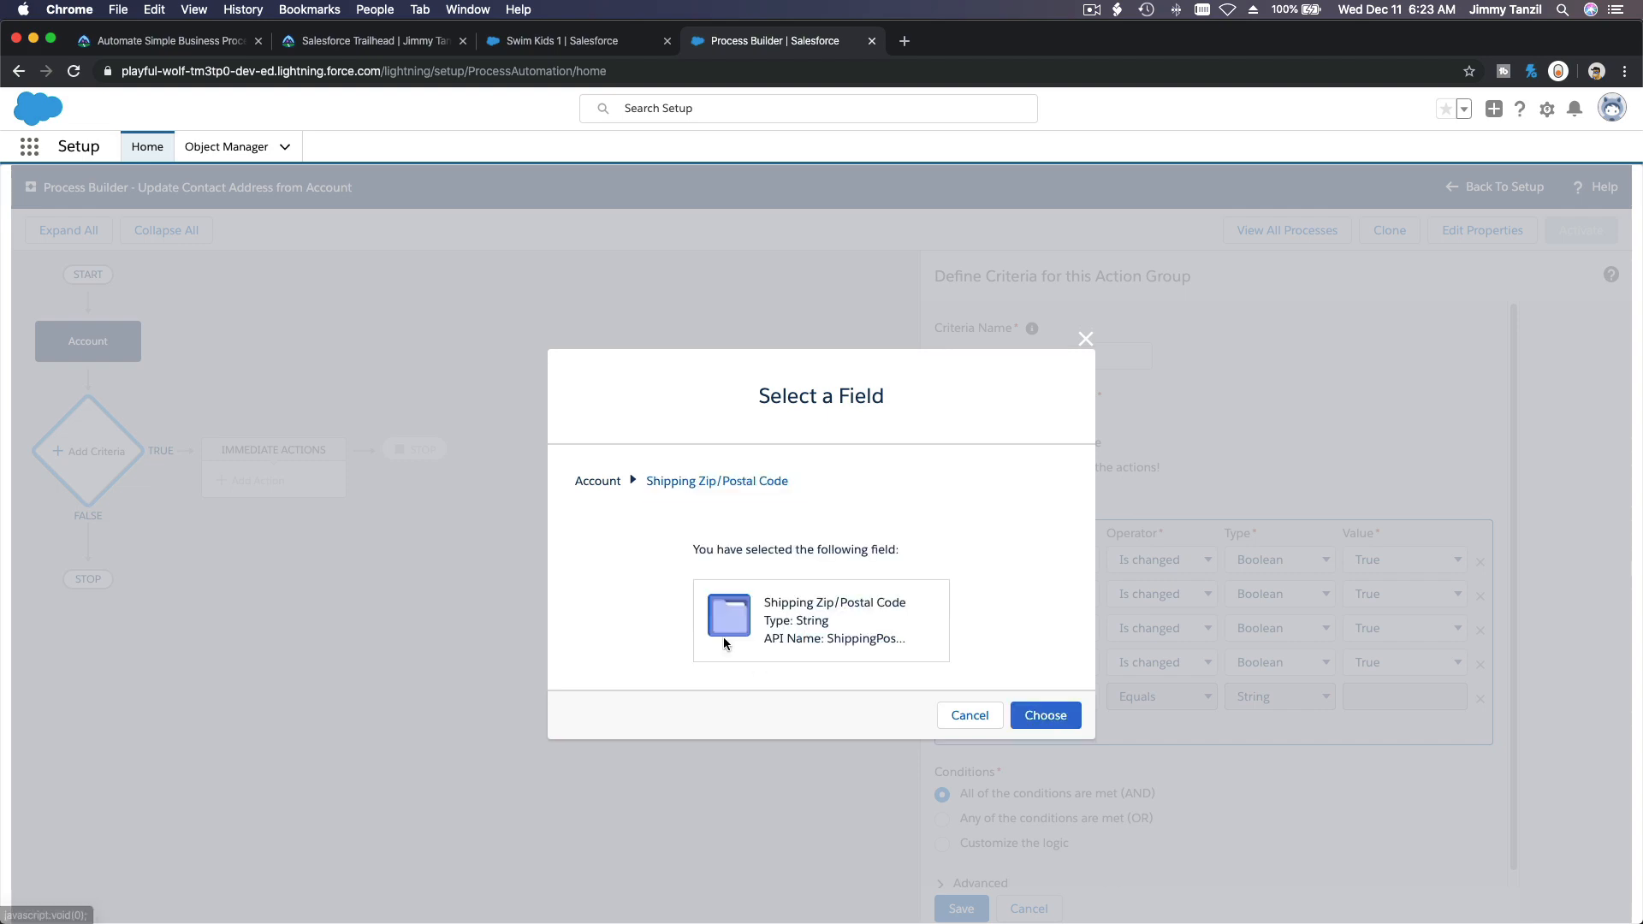
pyautogui.click(1044, 714)
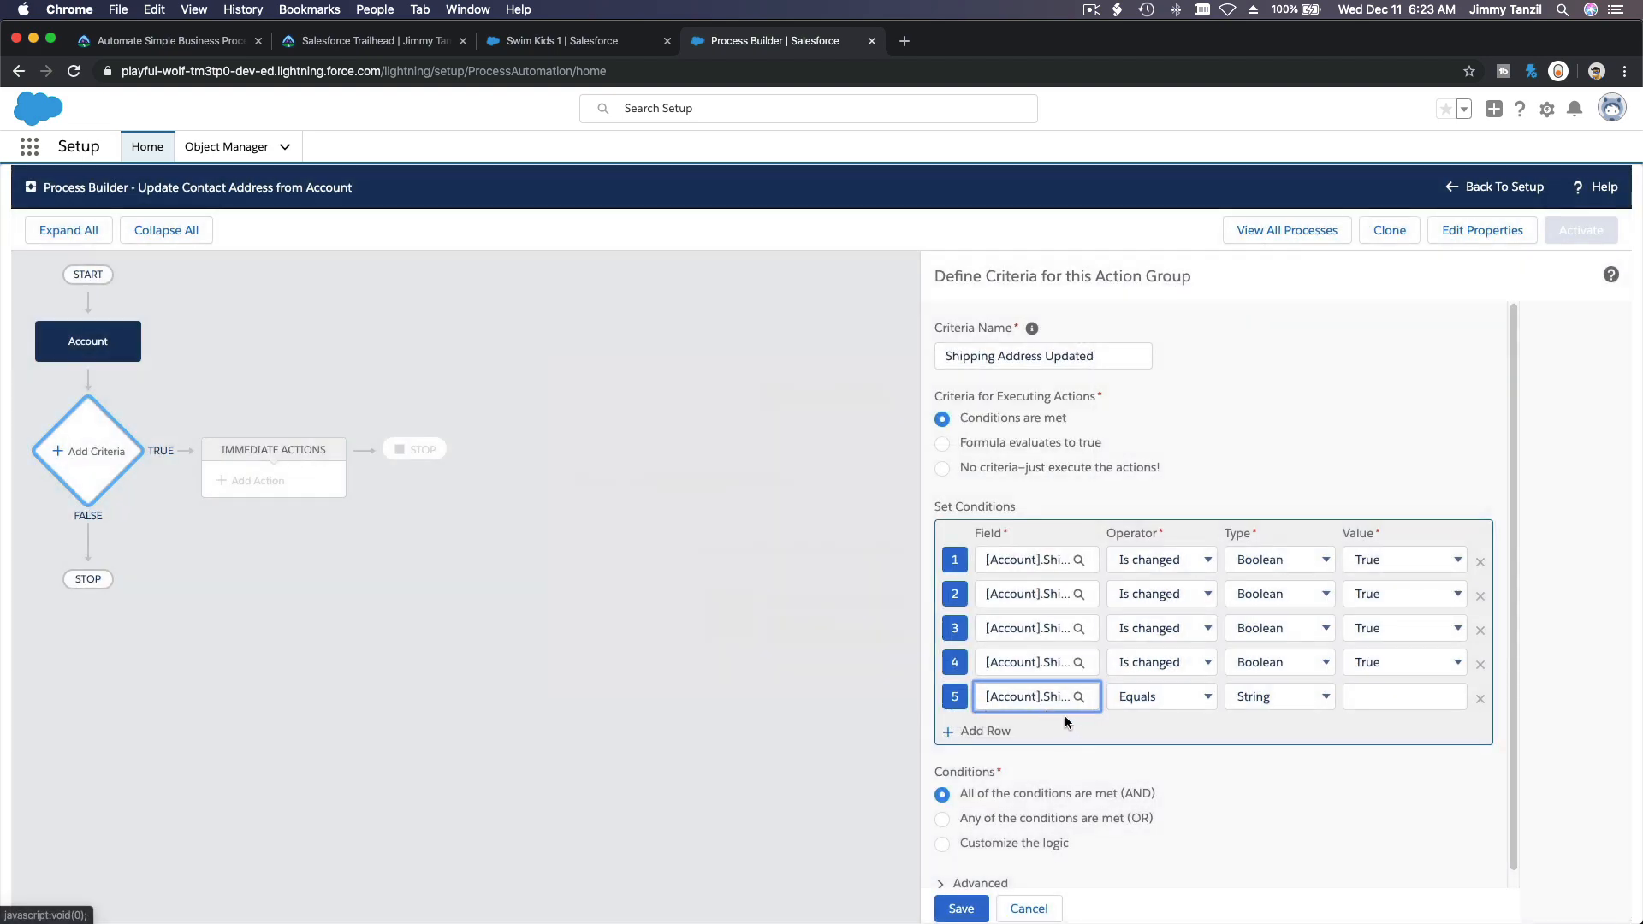
# Give the Shipping Zip/Postal Code condition the operator "Is changed" and the value True
pyautogui.click(1188, 702)
pyautogui.click(1179, 797)
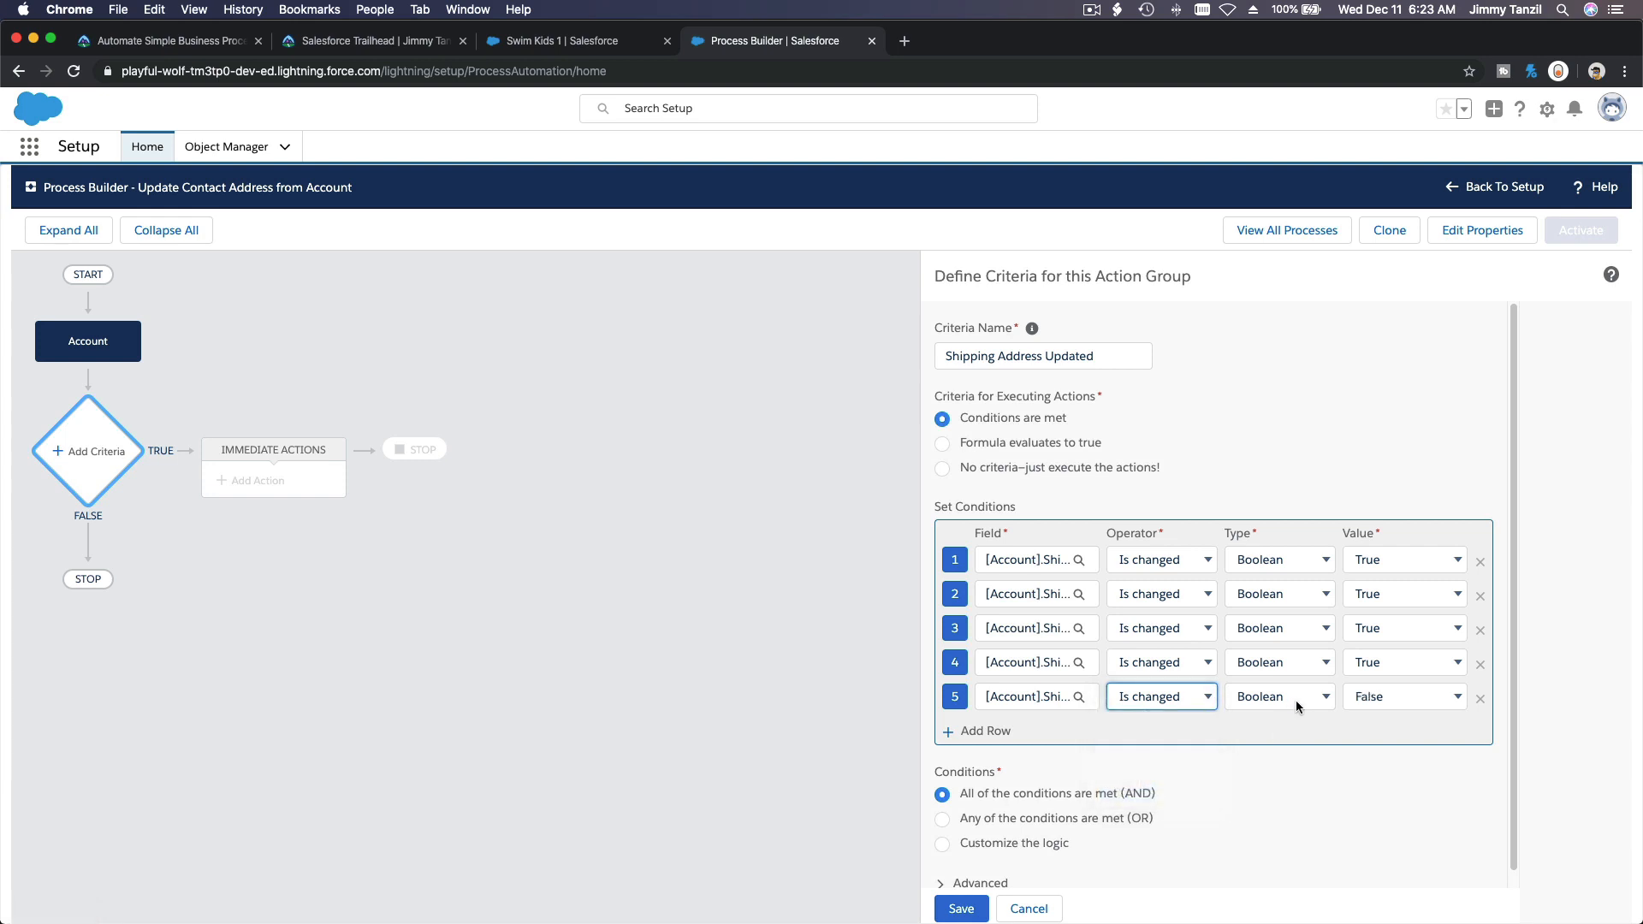
pyautogui.click(1383, 693)
pyautogui.click(1369, 676)
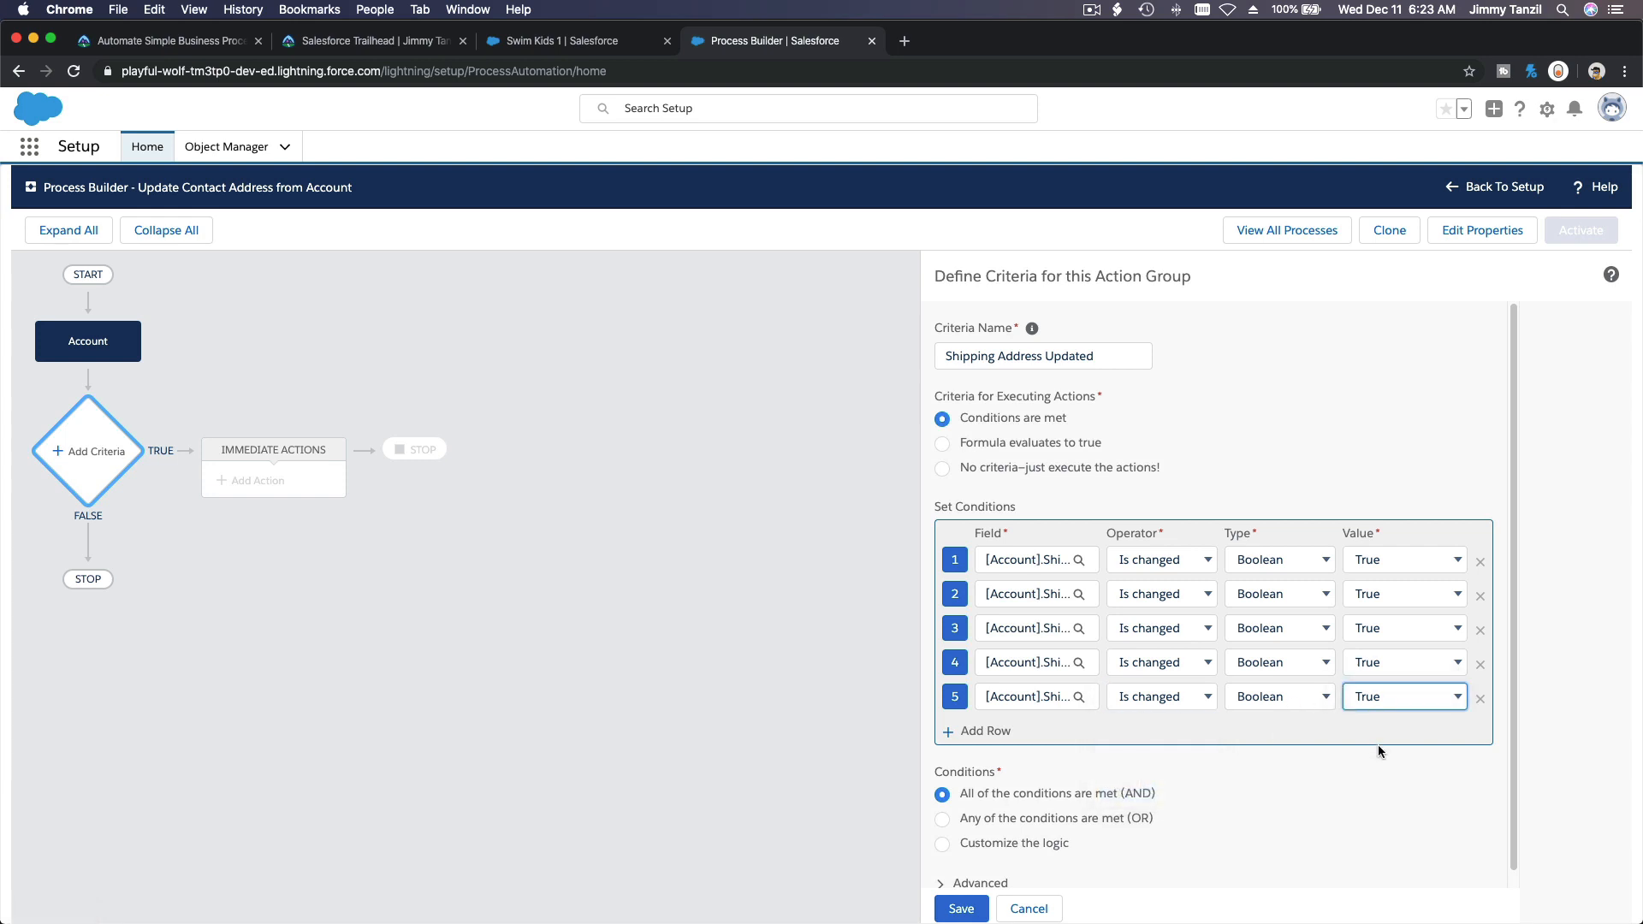
# Require any of the conditions to be met (OR) and save the Shipping Address Updated criteria
pyautogui.scroll(-1, 1200, 758)
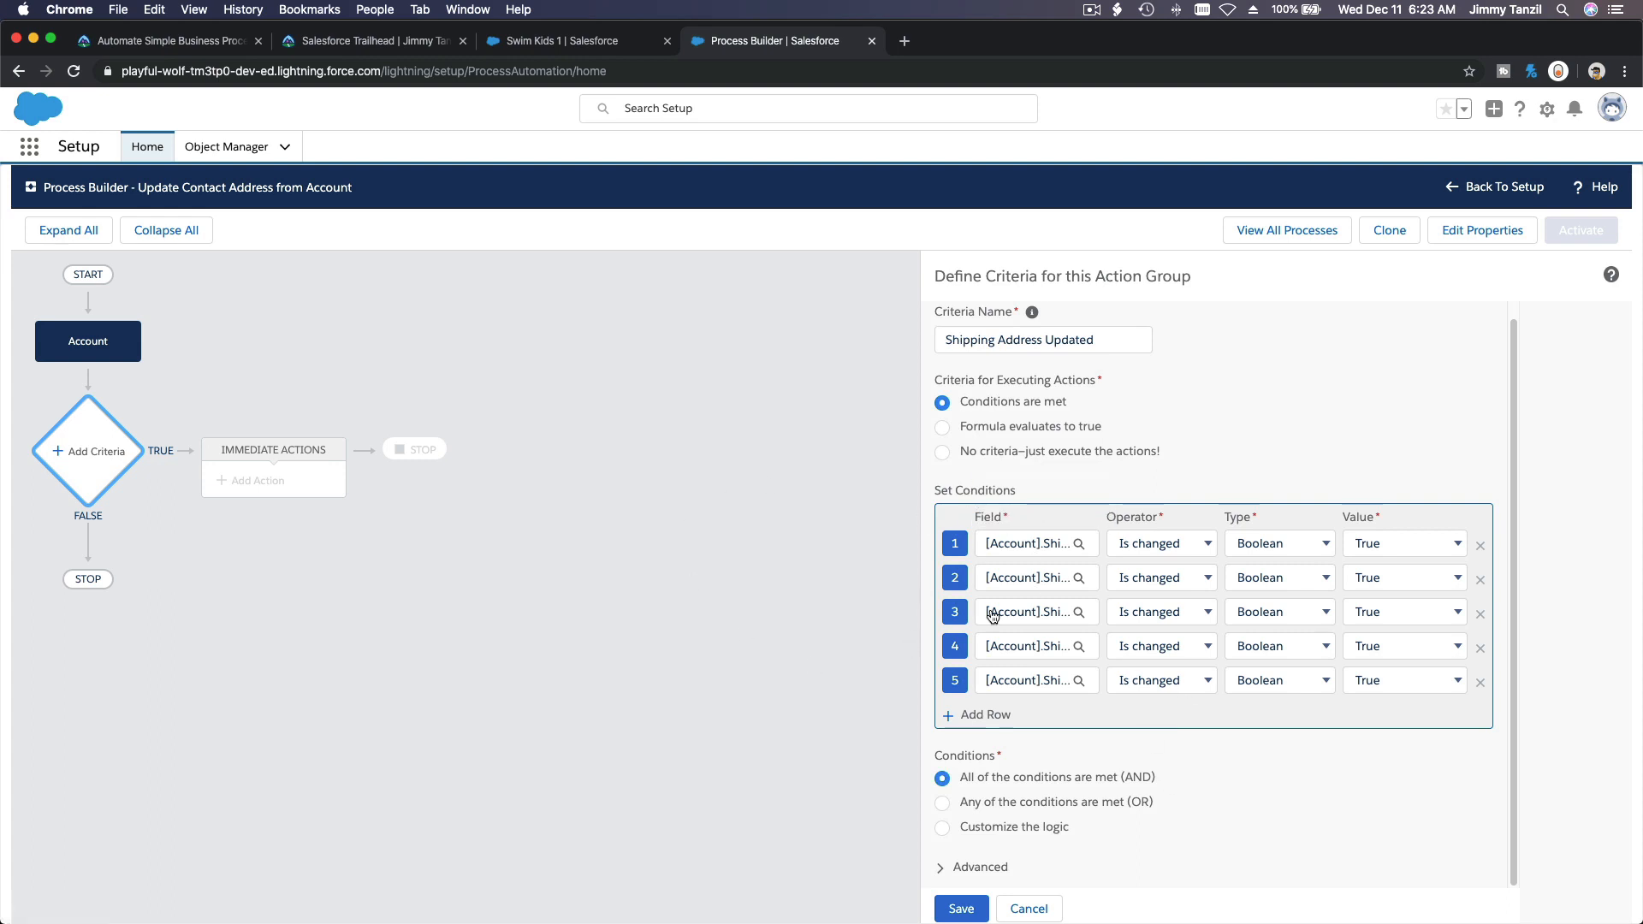
pyautogui.click(1052, 802)
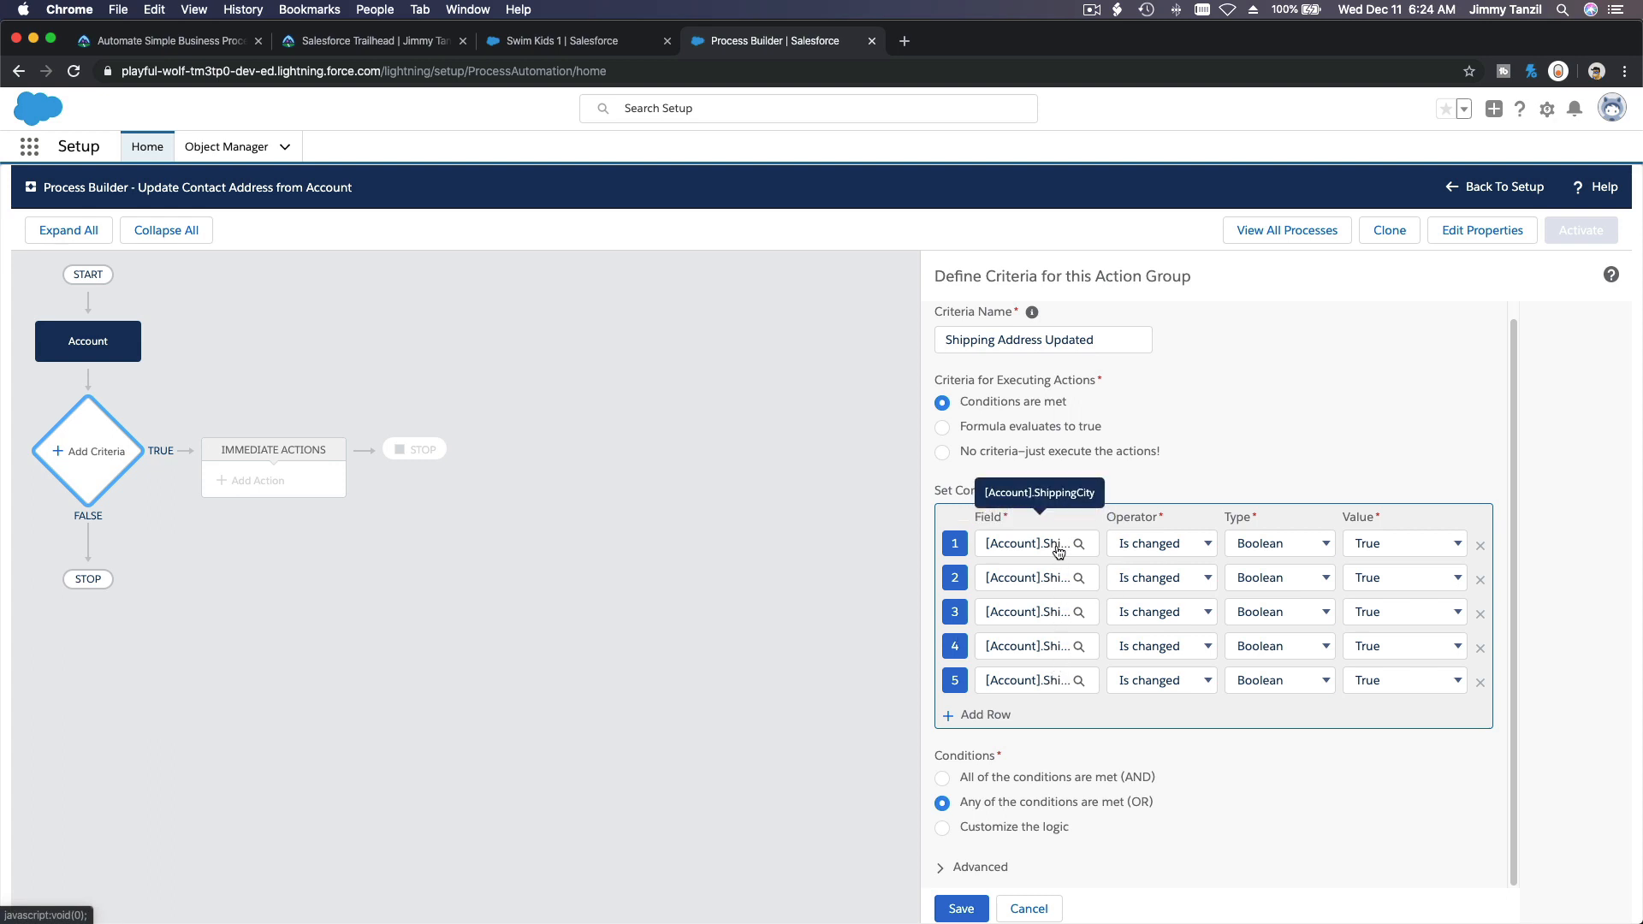
pyautogui.click(974, 911)
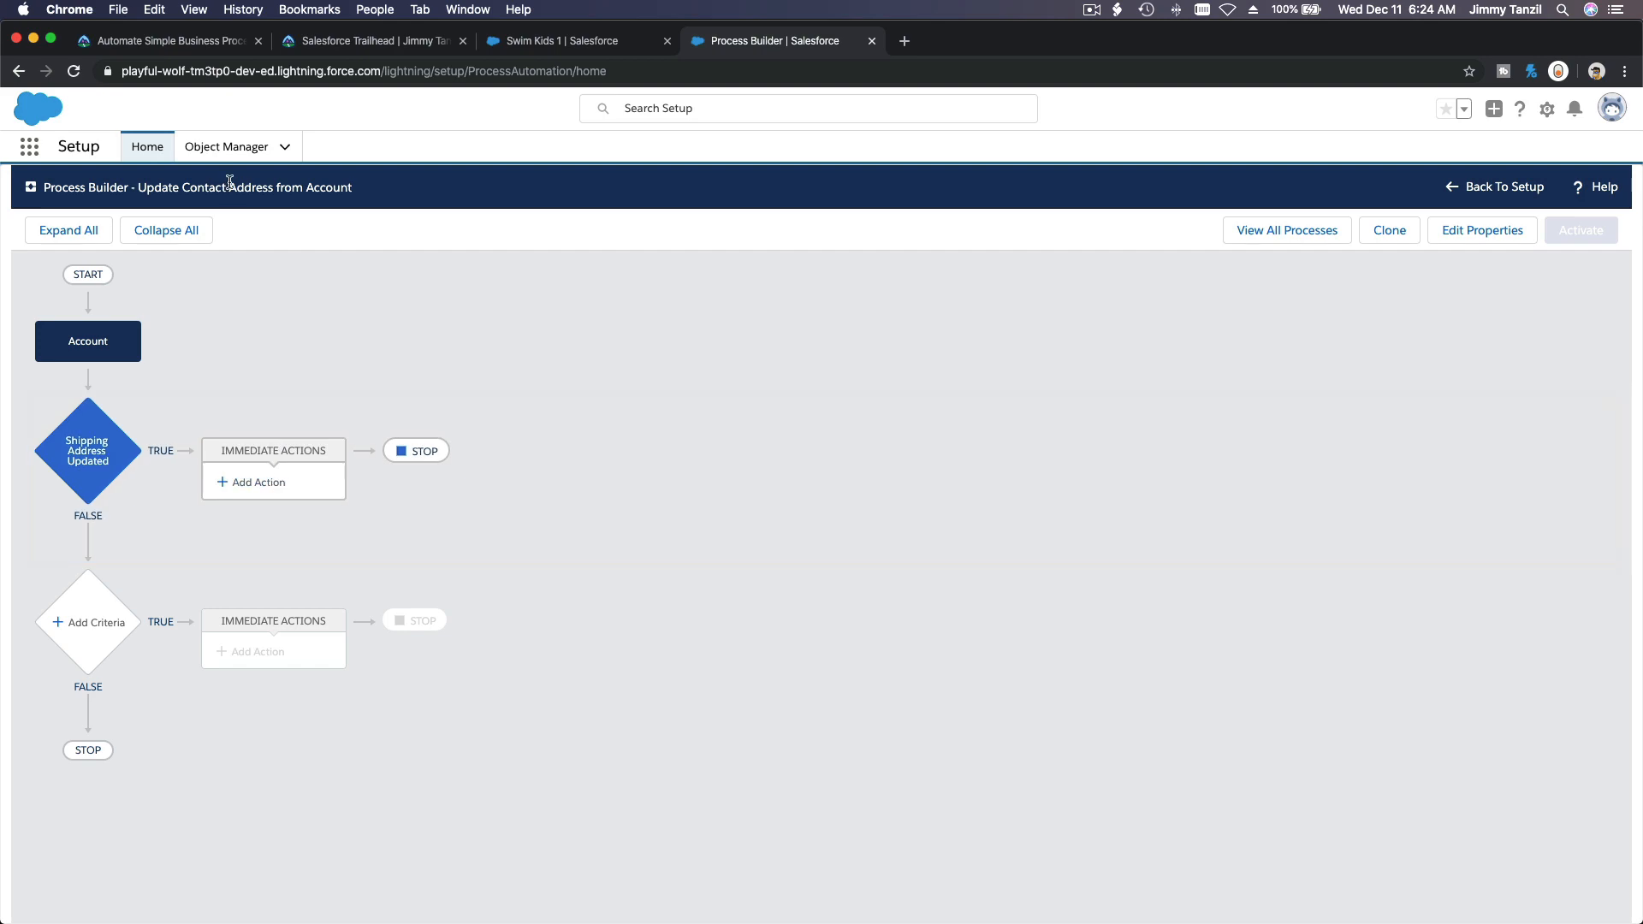
# Recheck the challenge's Contact mailing address requirement and start an immediate Update Records action named "Update contact(s) address" for Shipping Address Updated
pyautogui.click(174, 45)
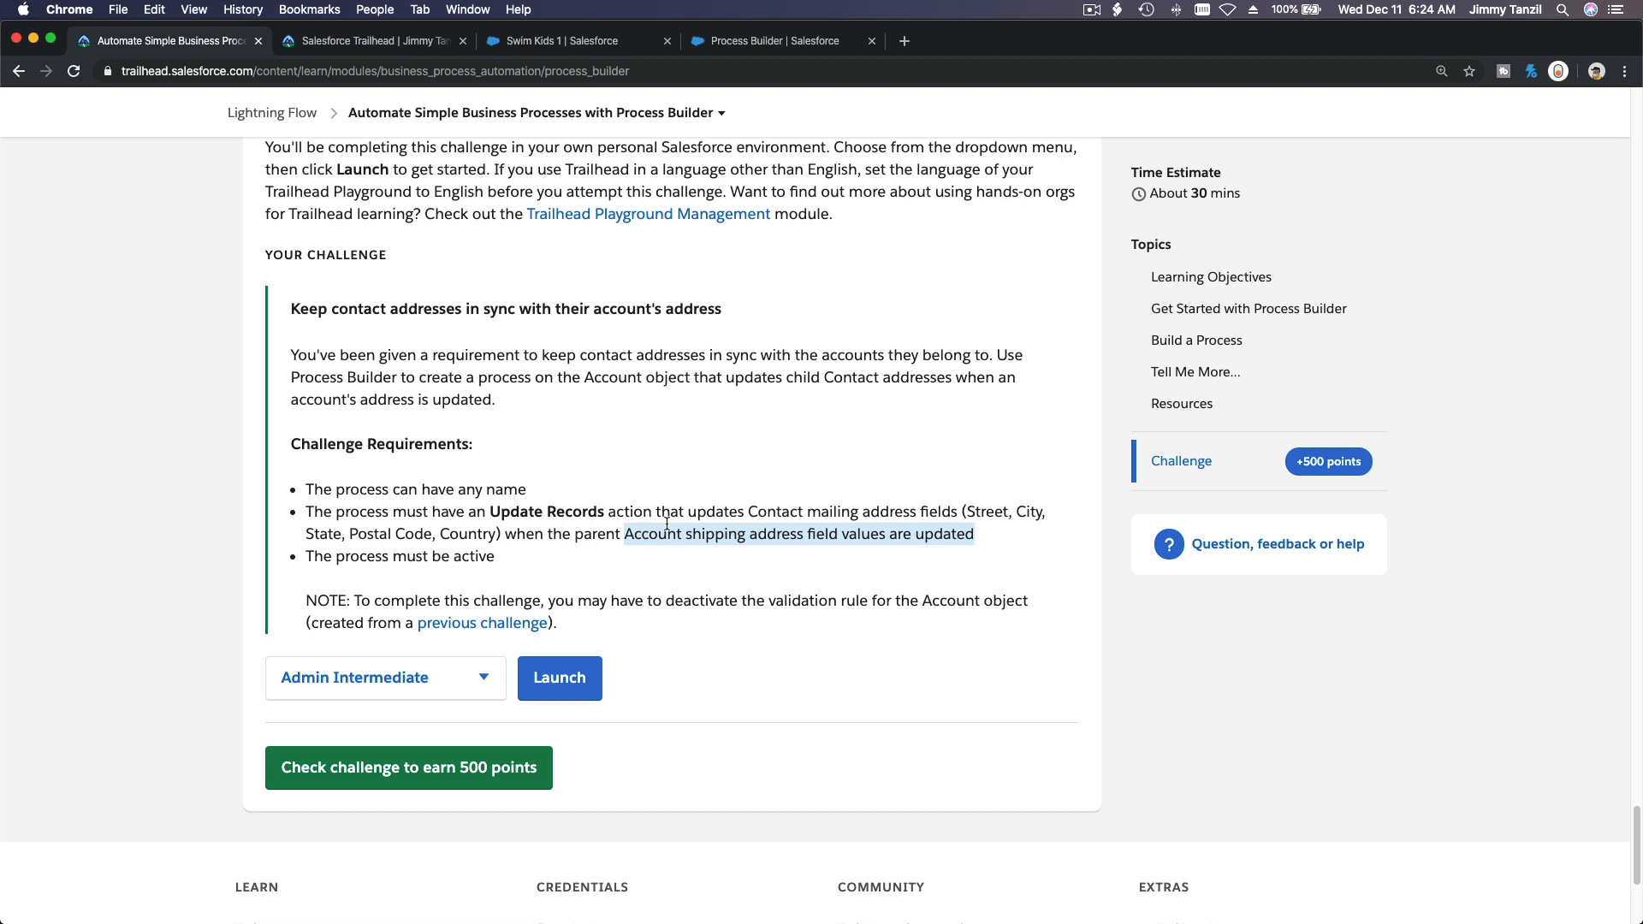
pyautogui.click(752, 511)
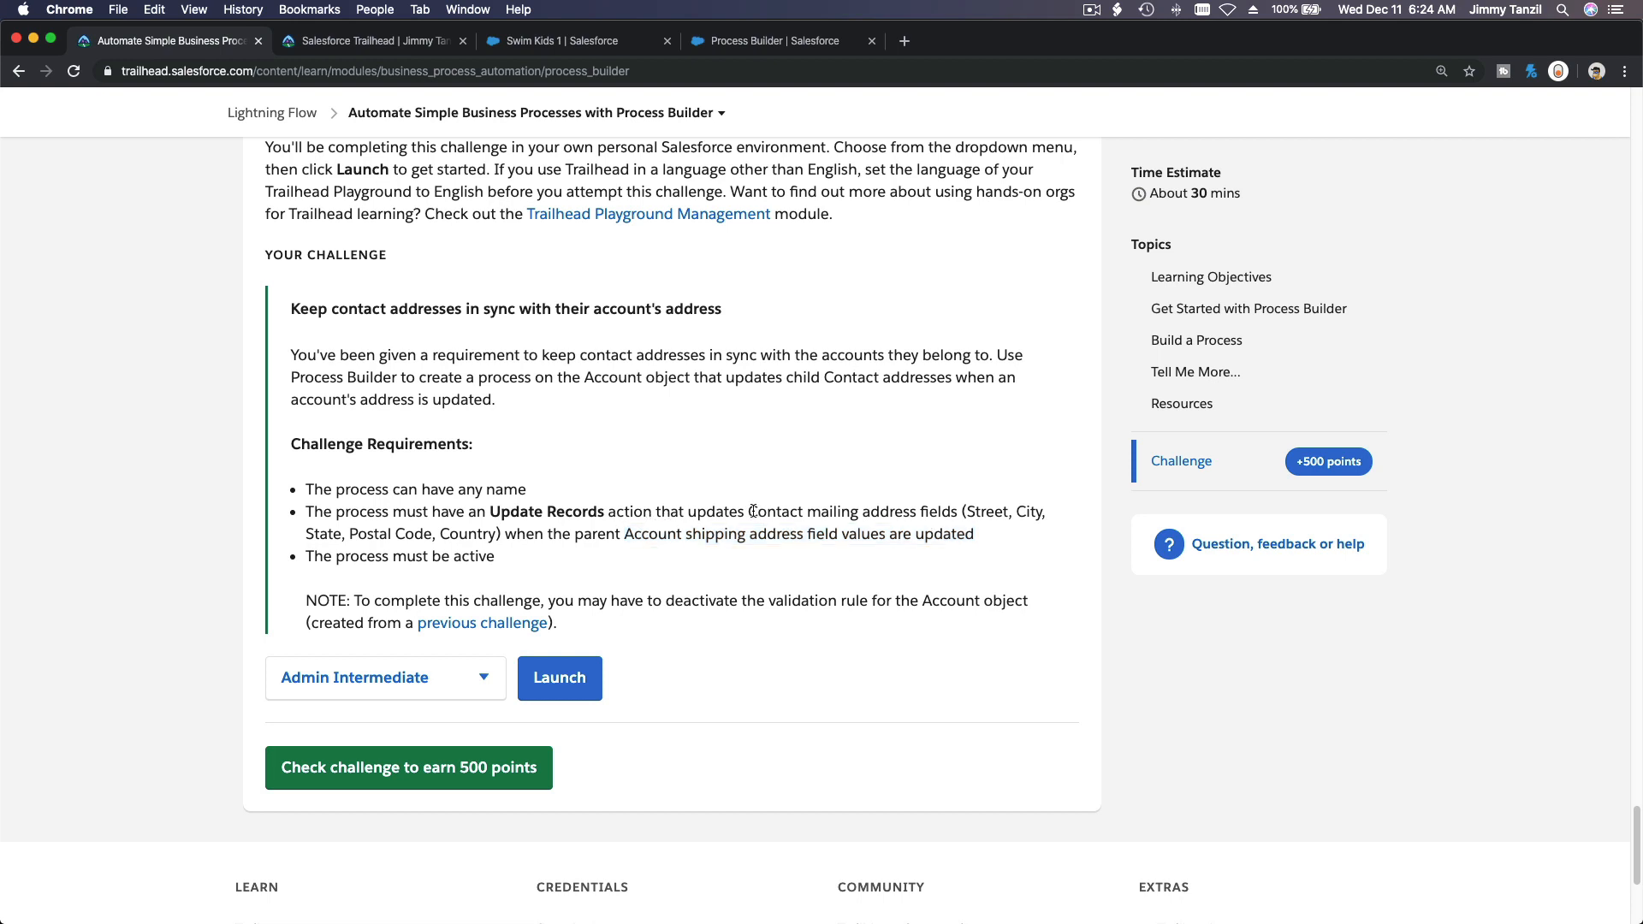
pyautogui.moveTo(749, 511); pyautogui.dragTo(984, 511)
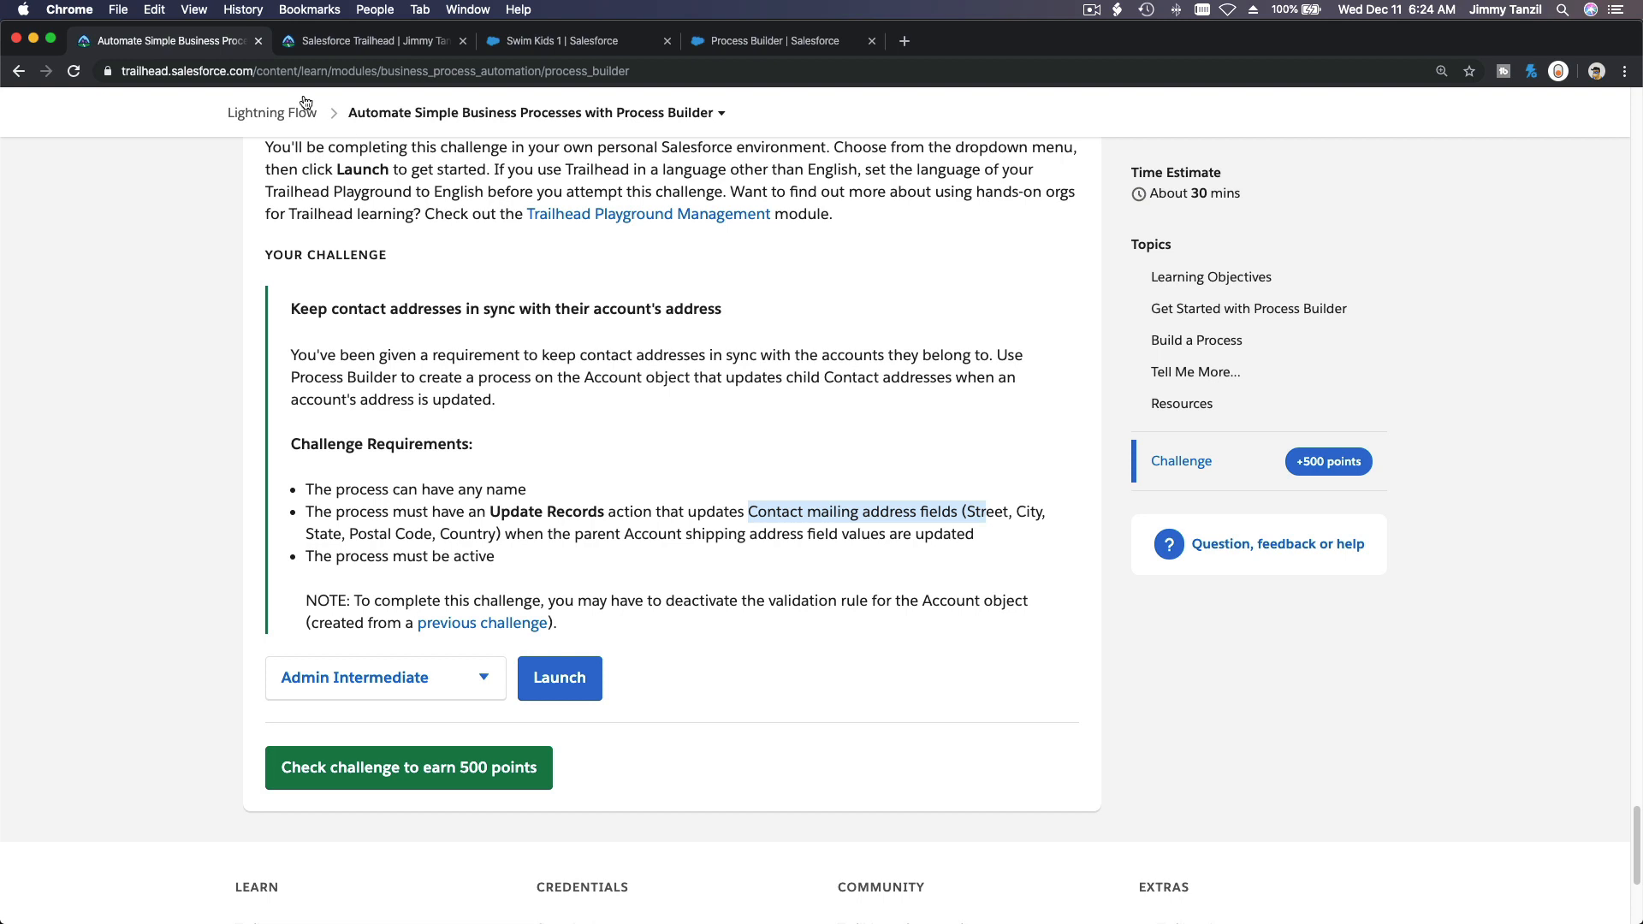
pyautogui.click(778, 44)
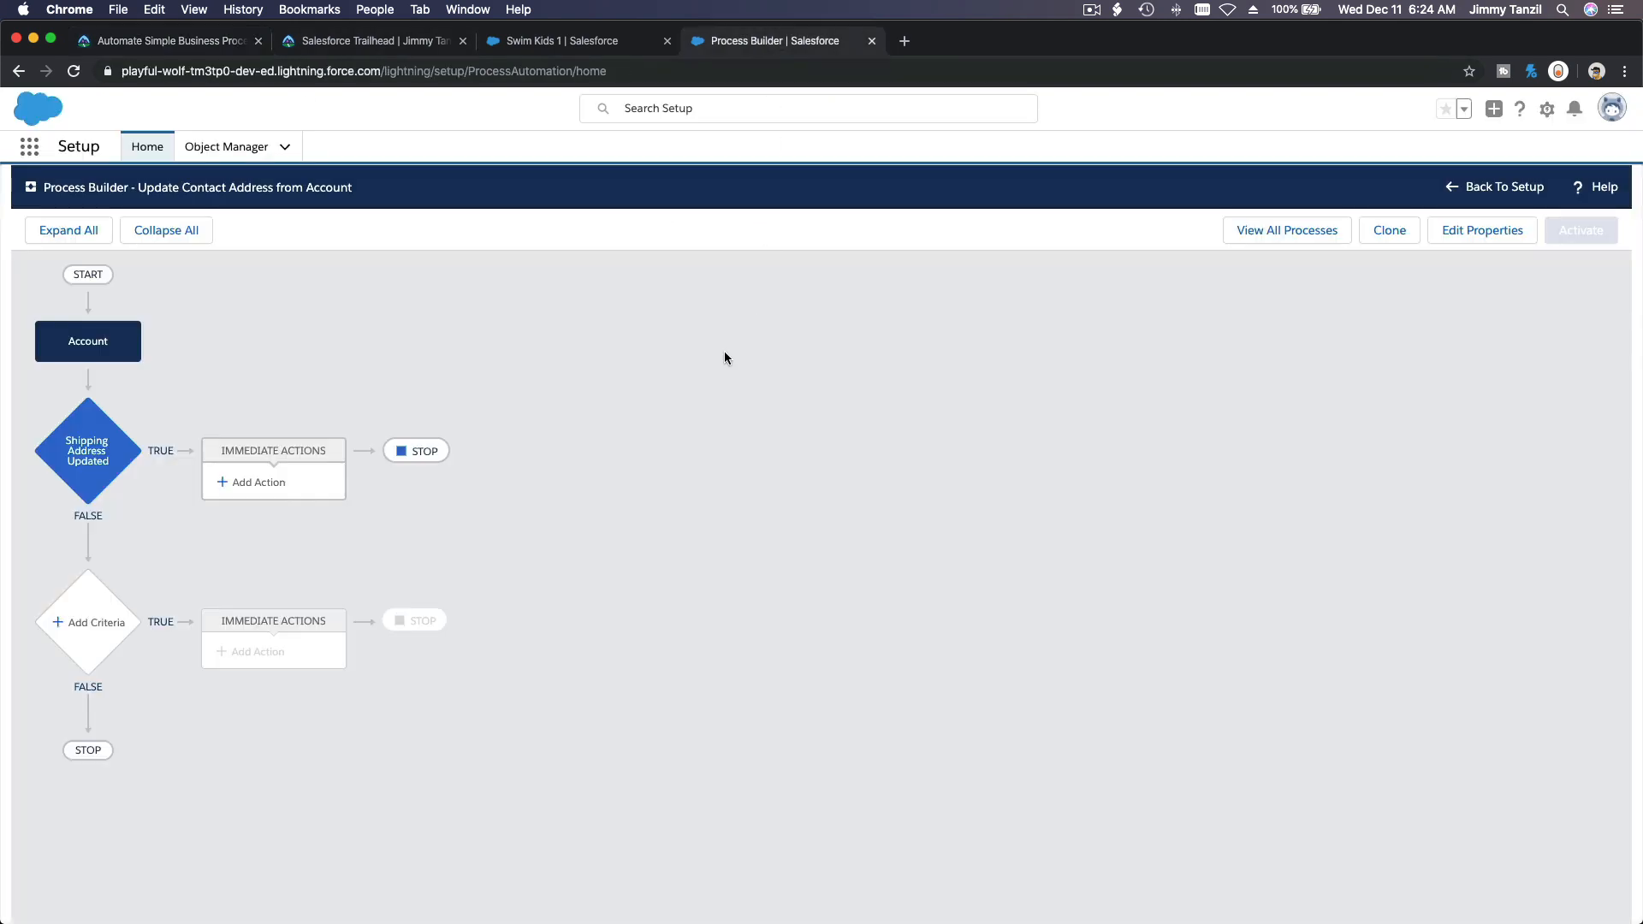
pyautogui.click(277, 486)
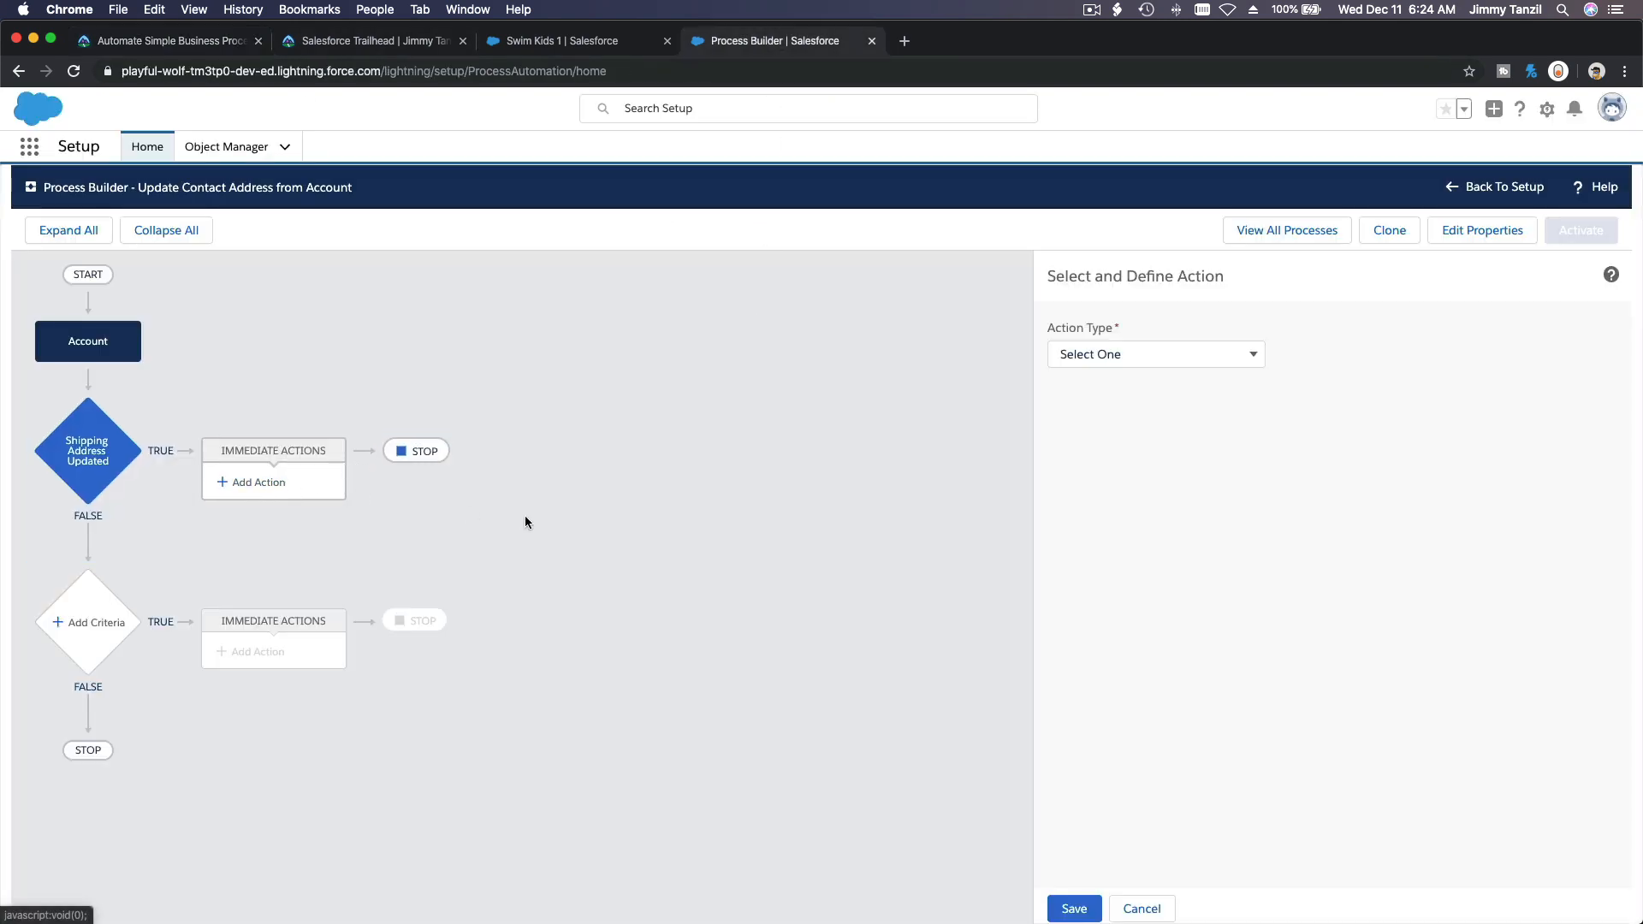
pyautogui.click(1071, 360)
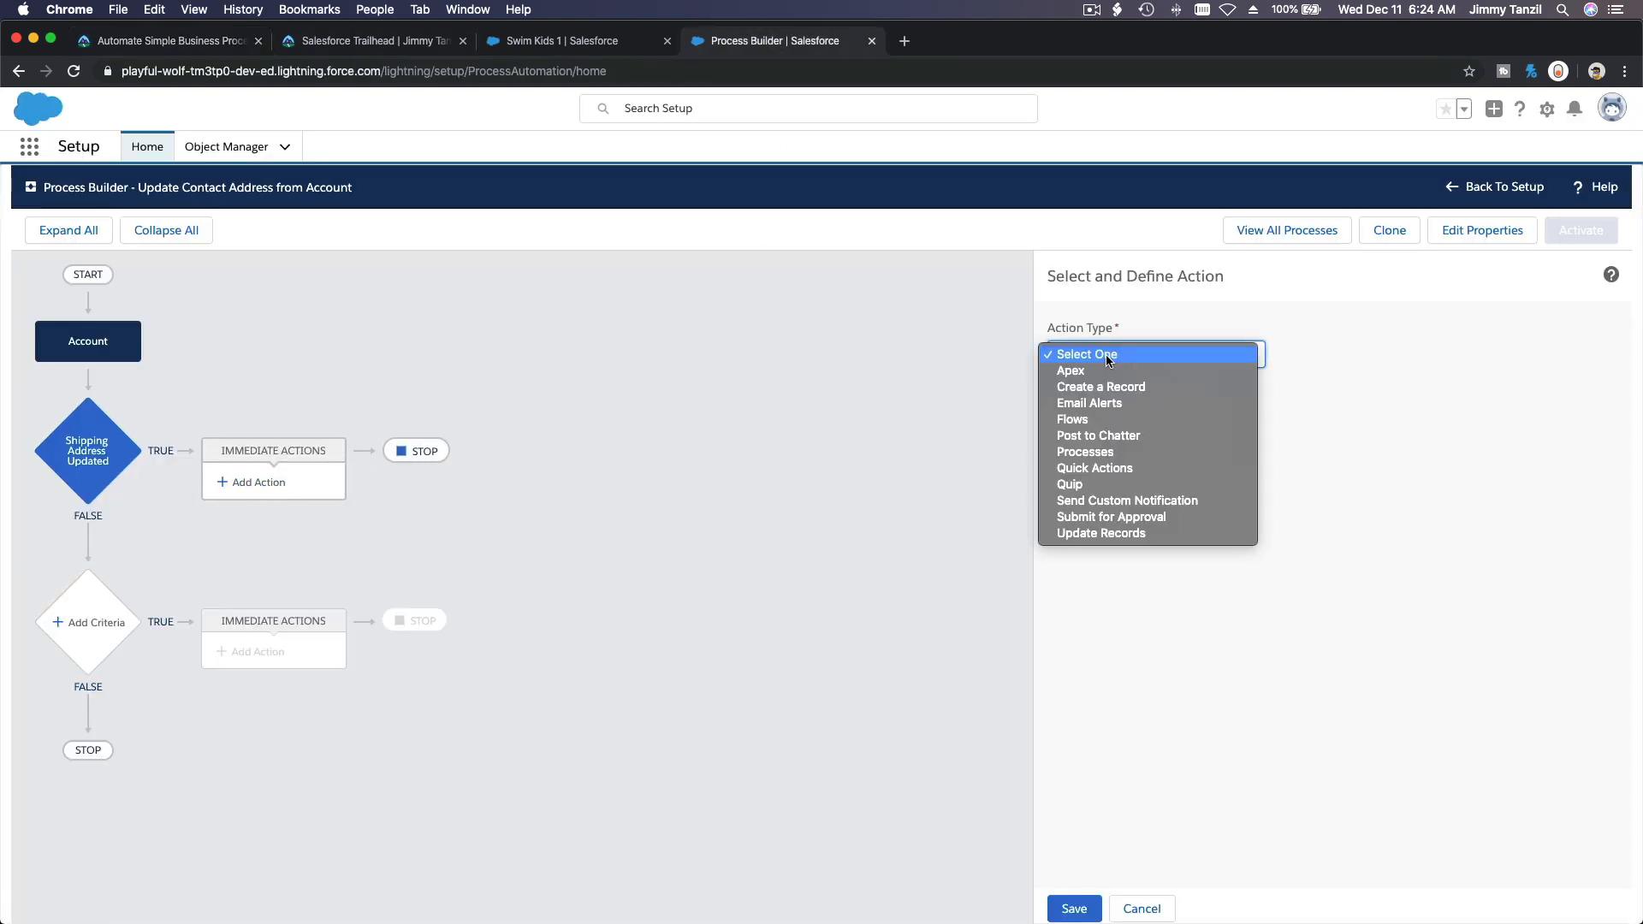
pyautogui.click(1138, 531)
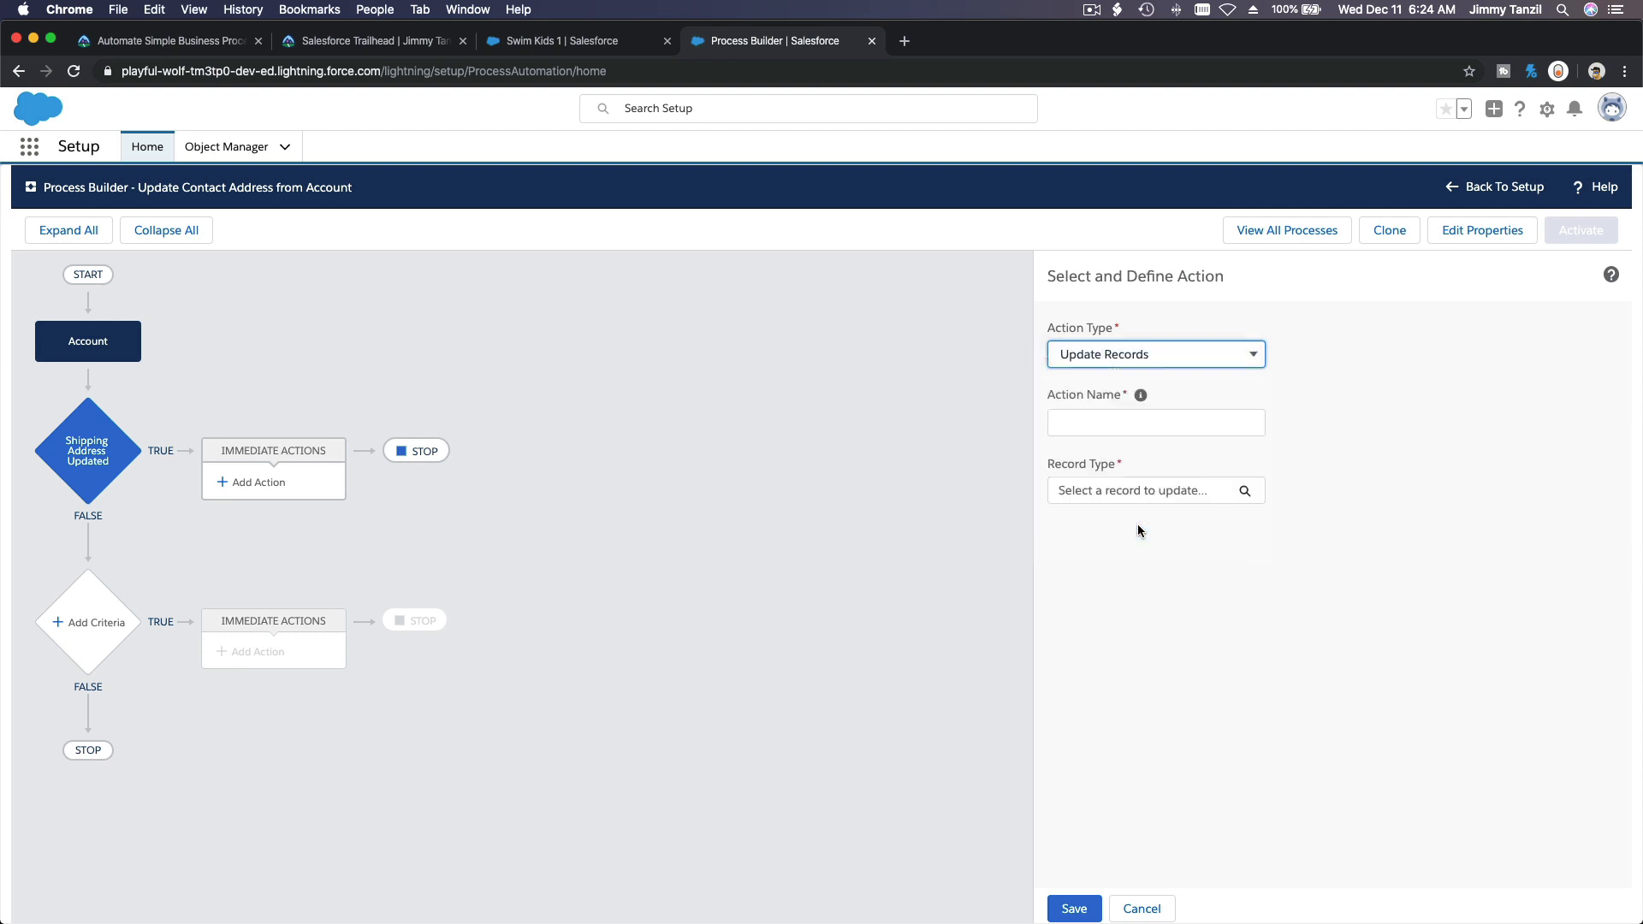
pyautogui.click(1113, 421)
pyautogui.write('Update')
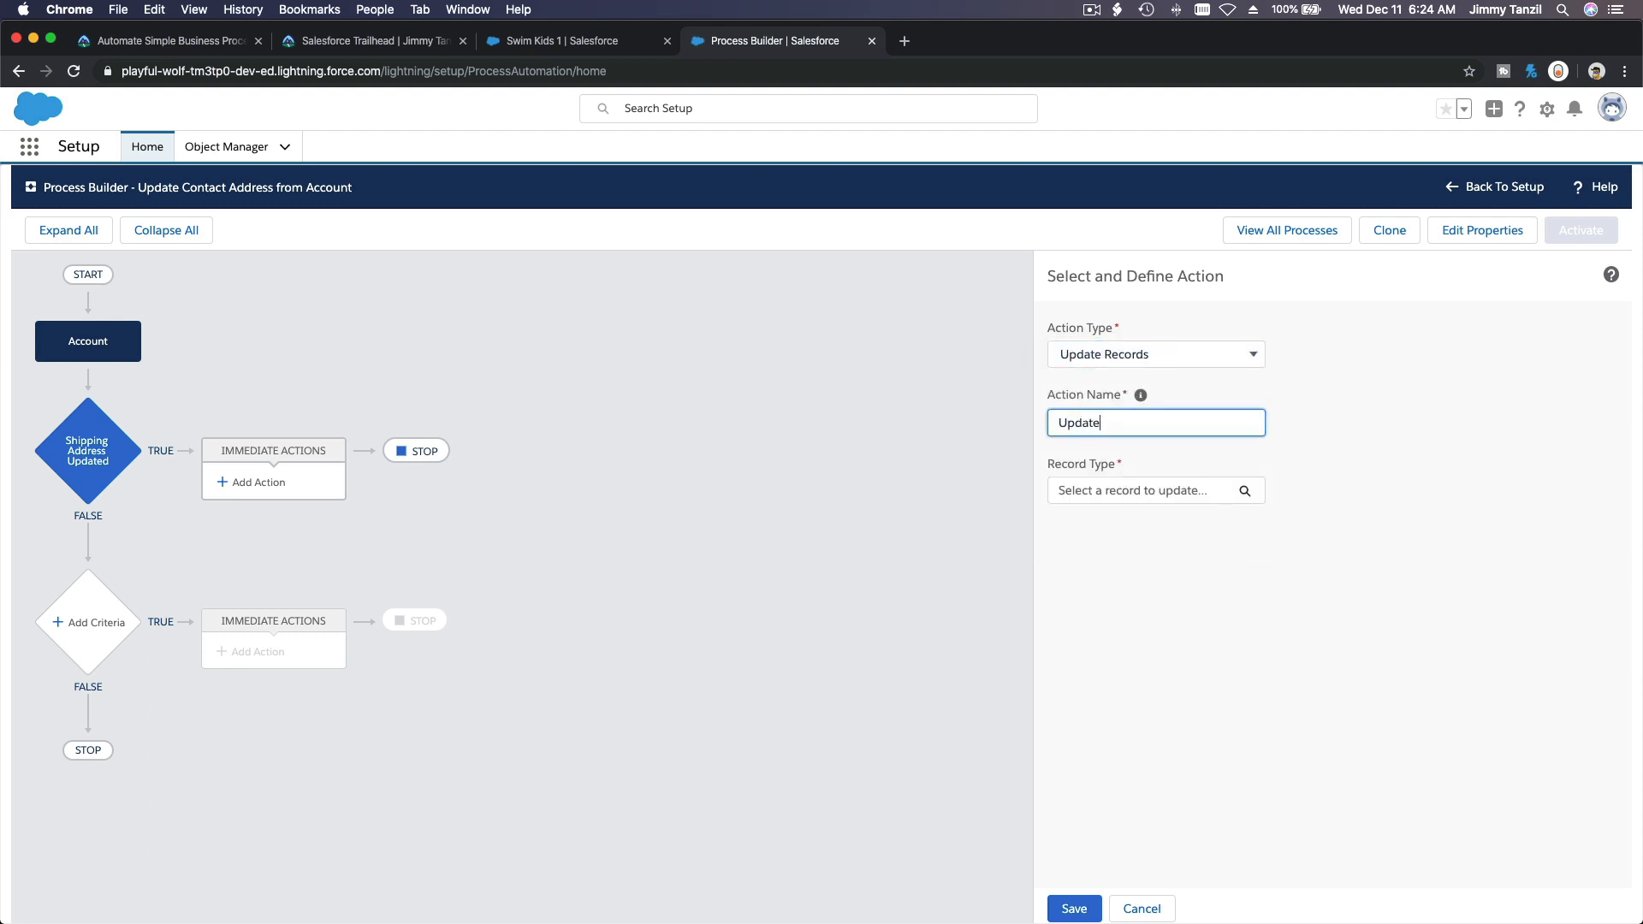
pyautogui.write(' contact(s) address')
pyautogui.press('Tab')
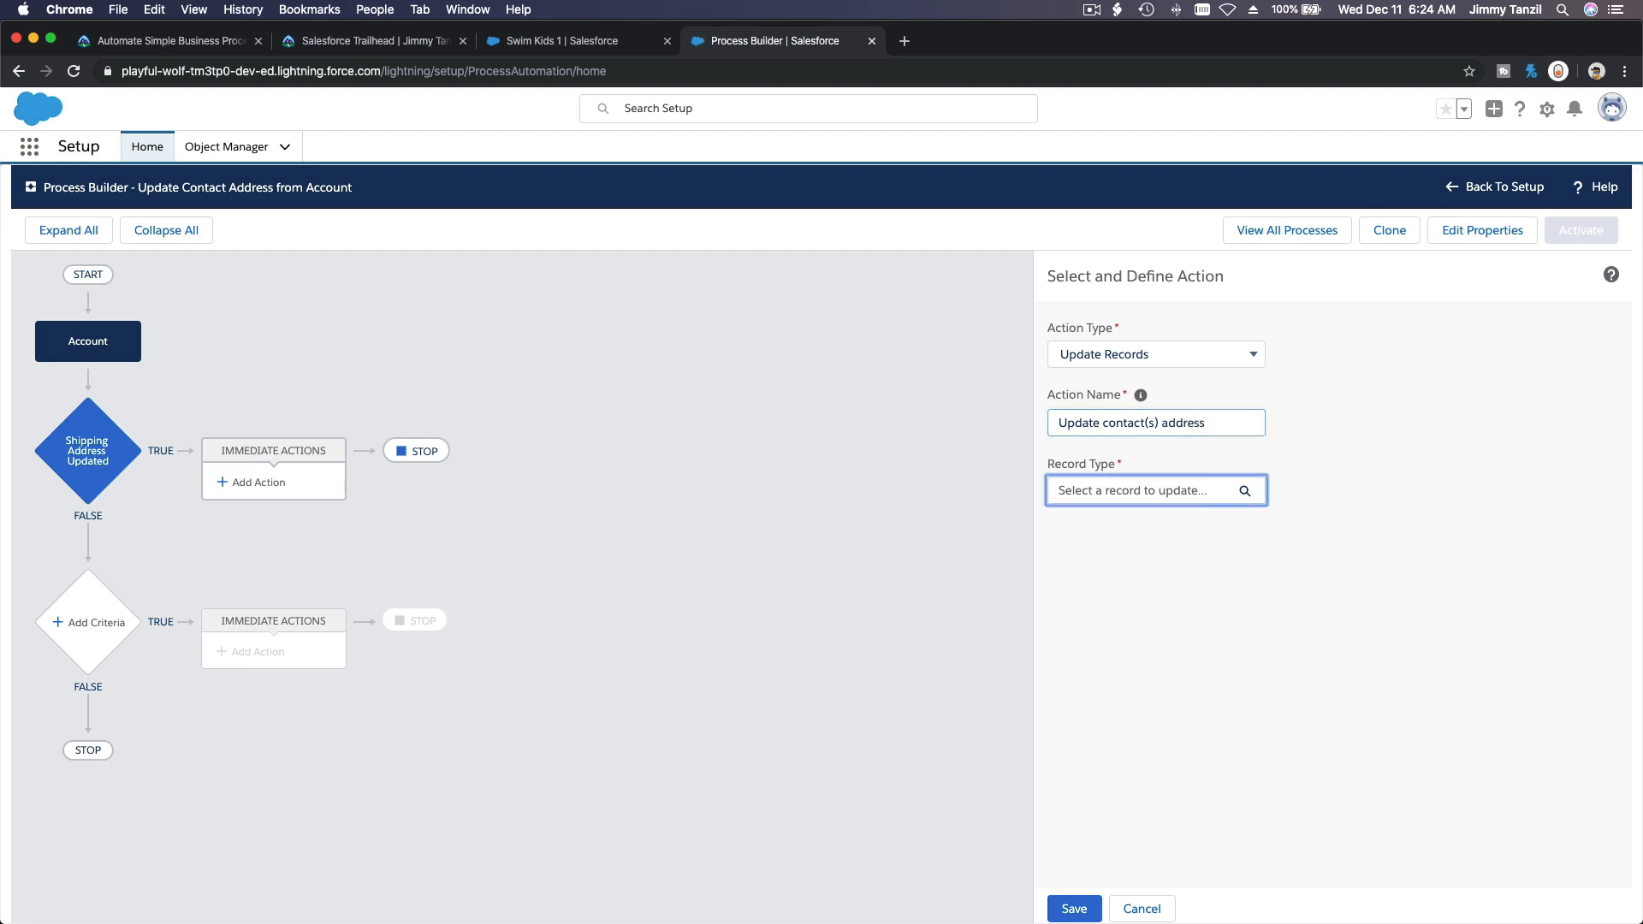
# Choose the Contacts related to the Account as the records this action updates
pyautogui.click(1117, 491)
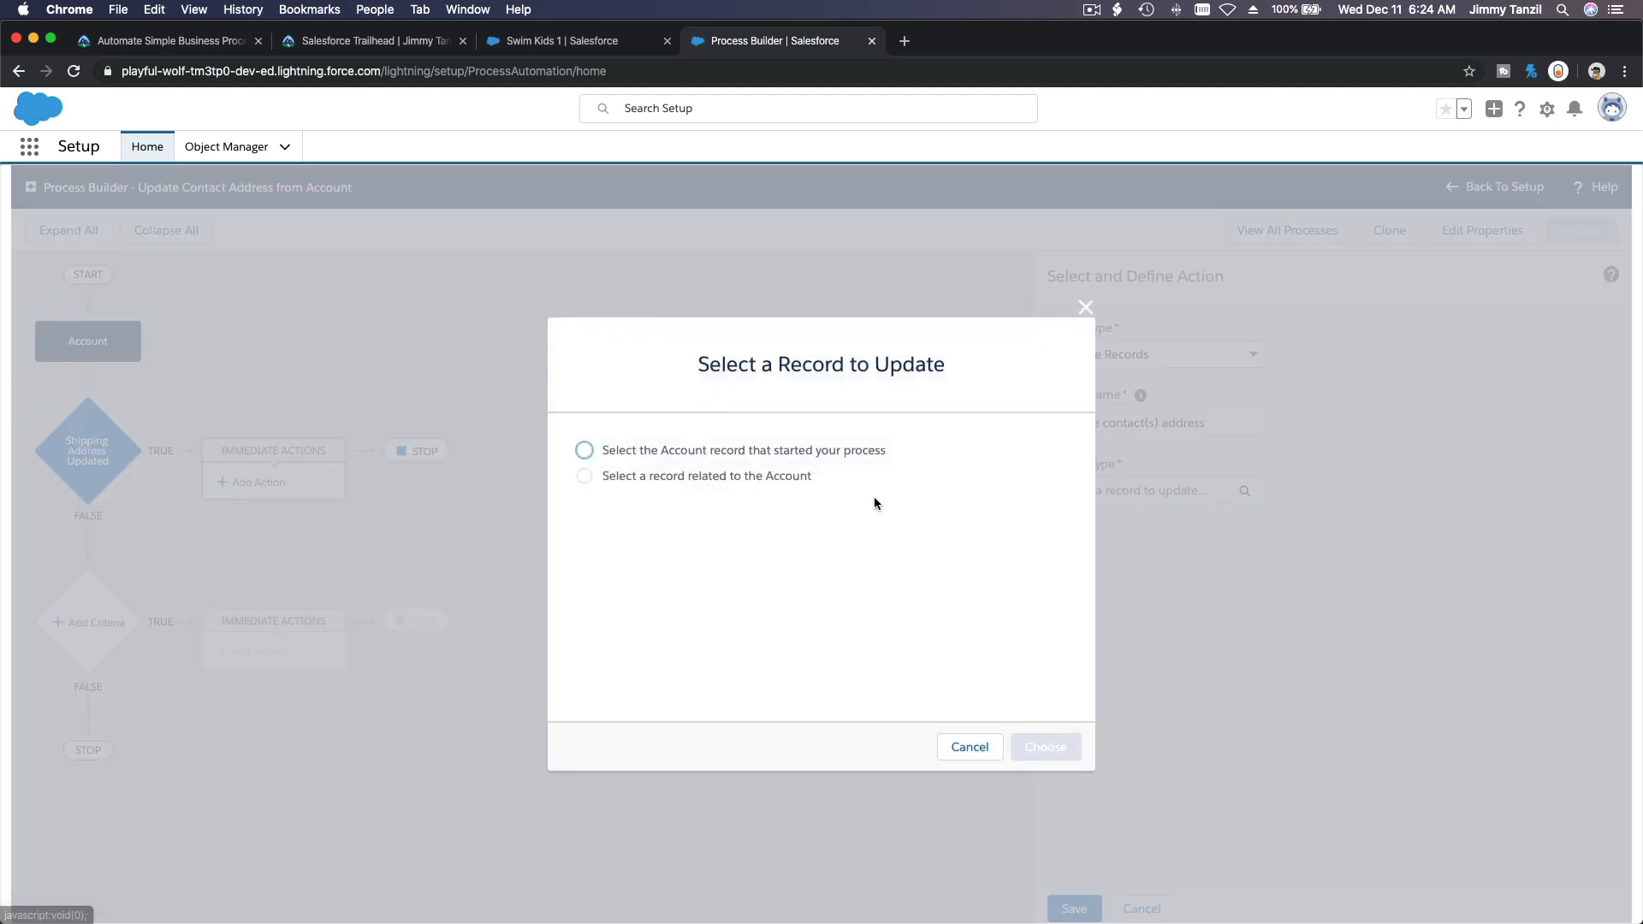
pyautogui.click(661, 475)
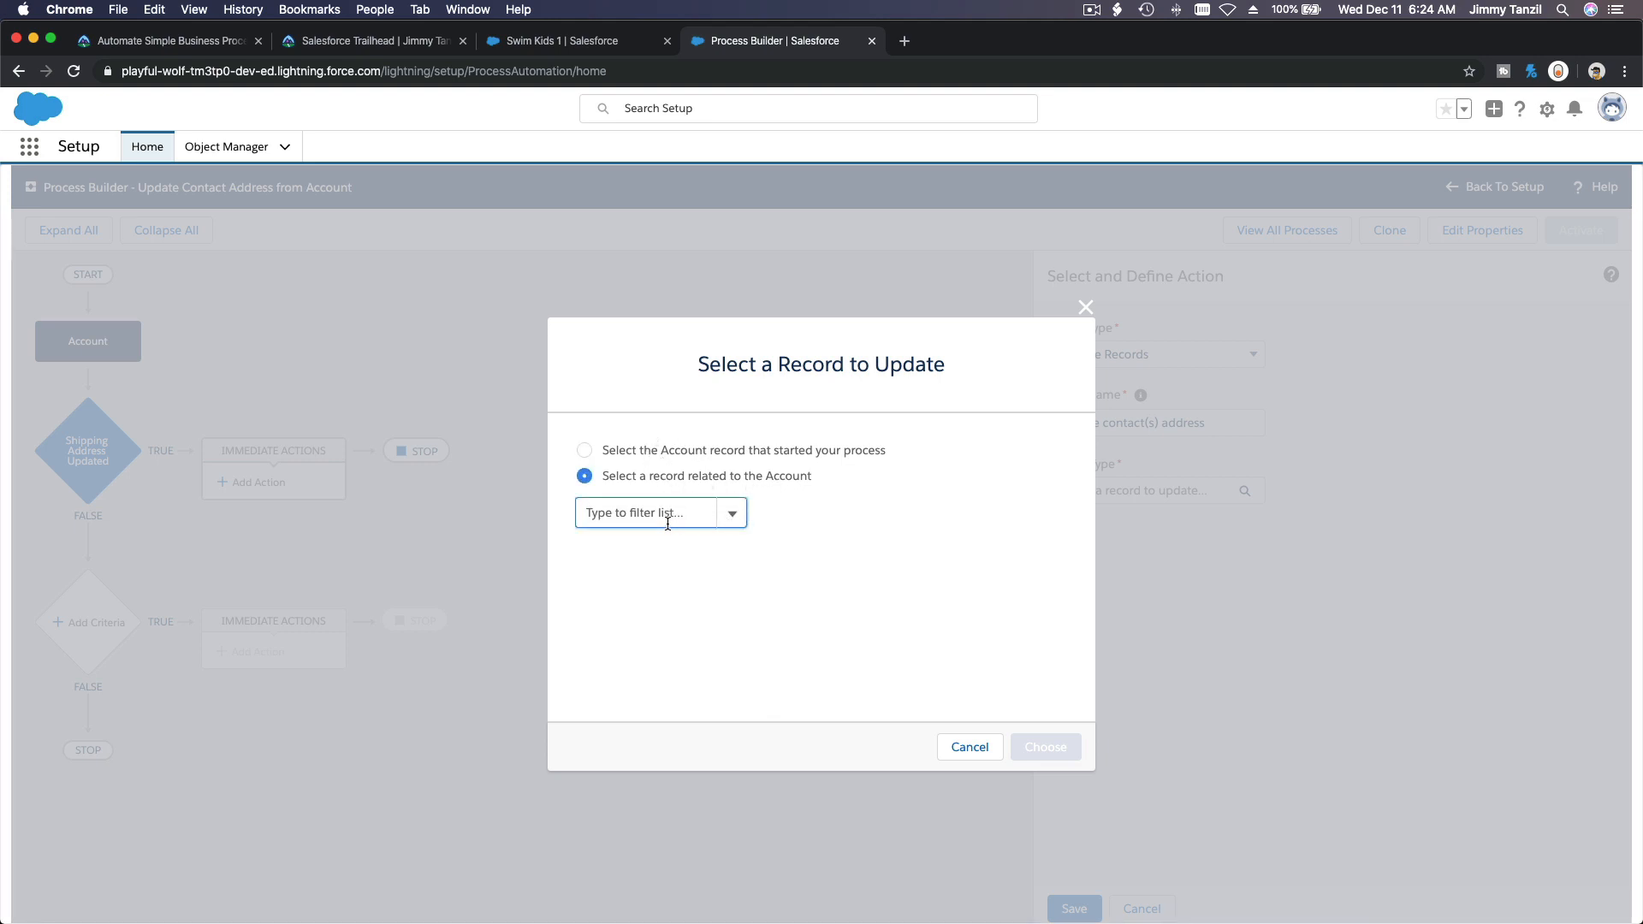
pyautogui.write('Contact')
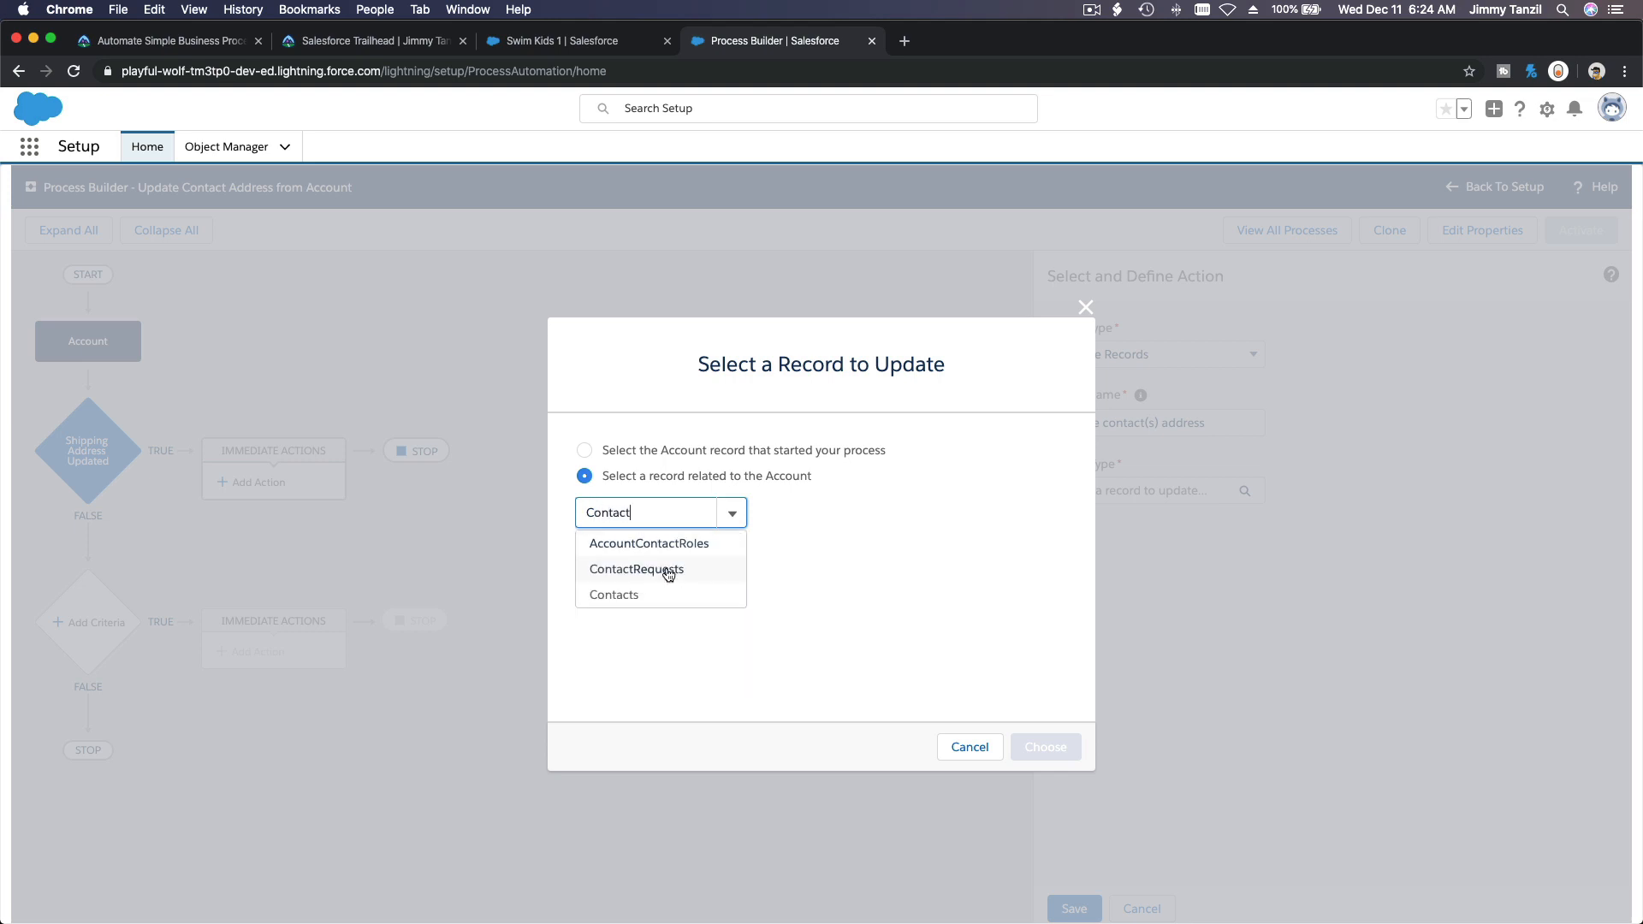
pyautogui.click(670, 597)
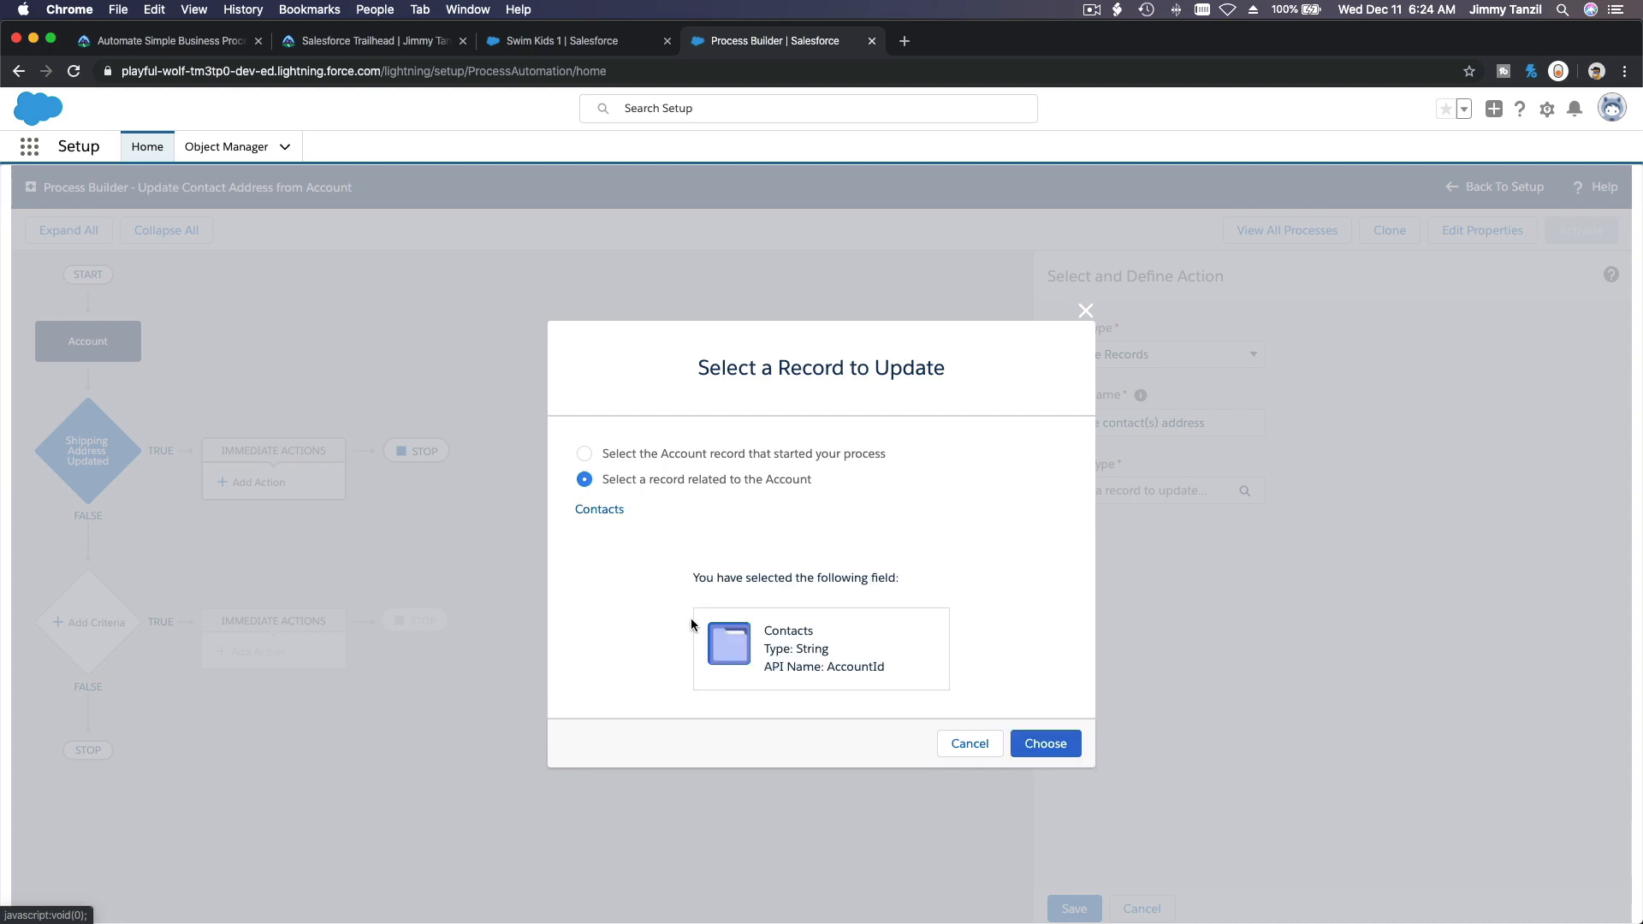
pyautogui.click(1042, 741)
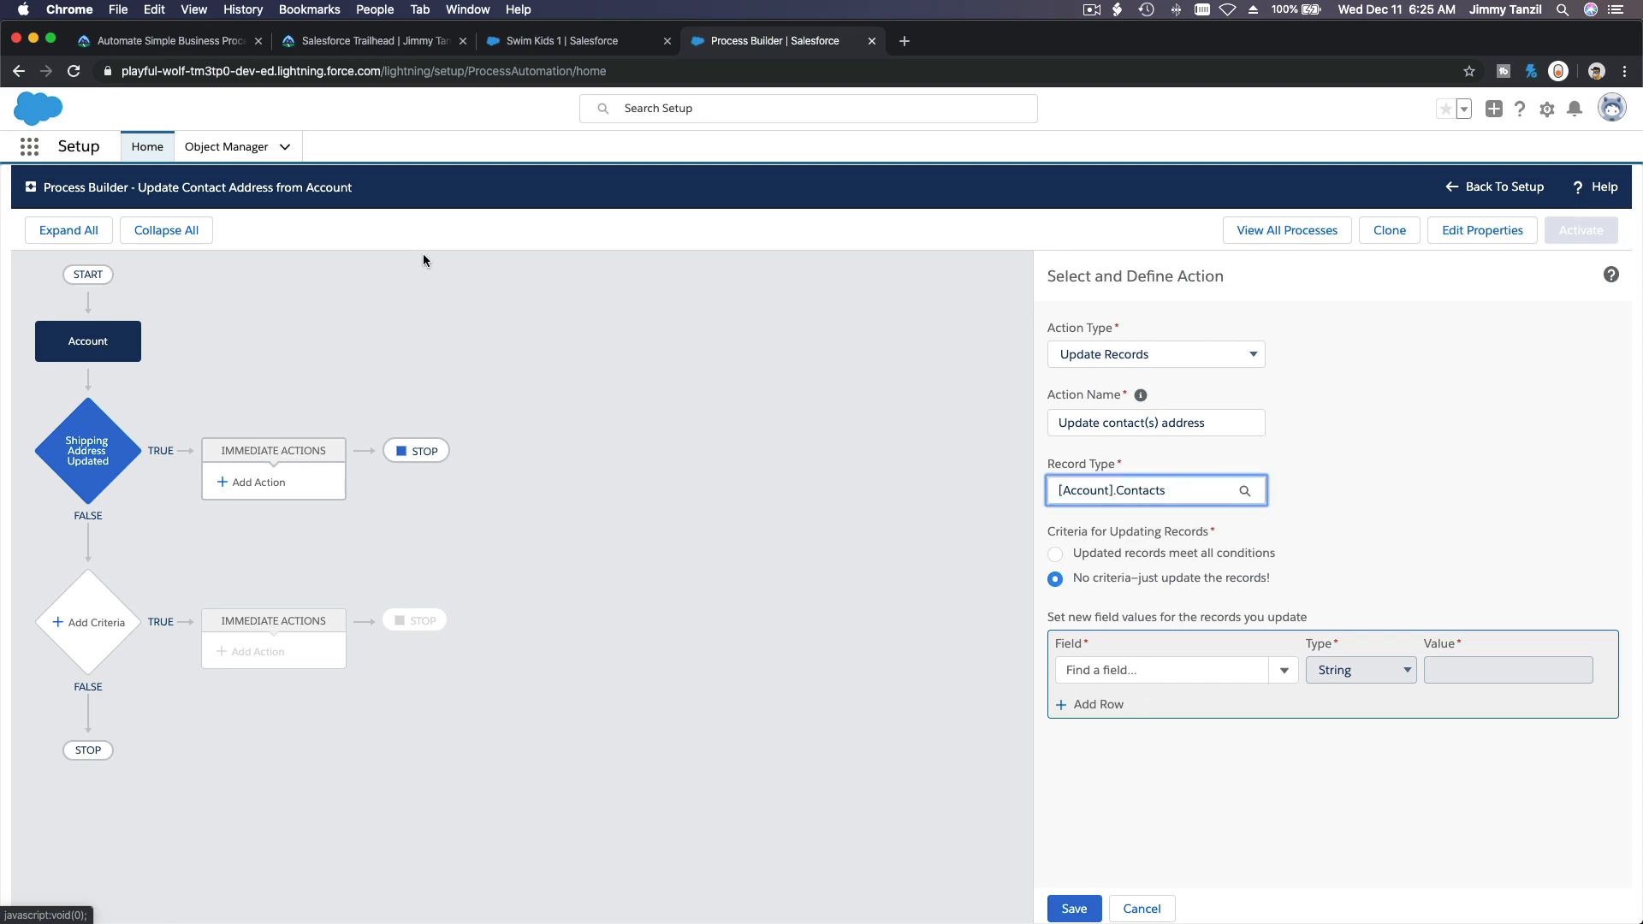
# Set the contacts' Mailing City through a Field Reference to the Account's Shipping City
pyautogui.click(180, 44)
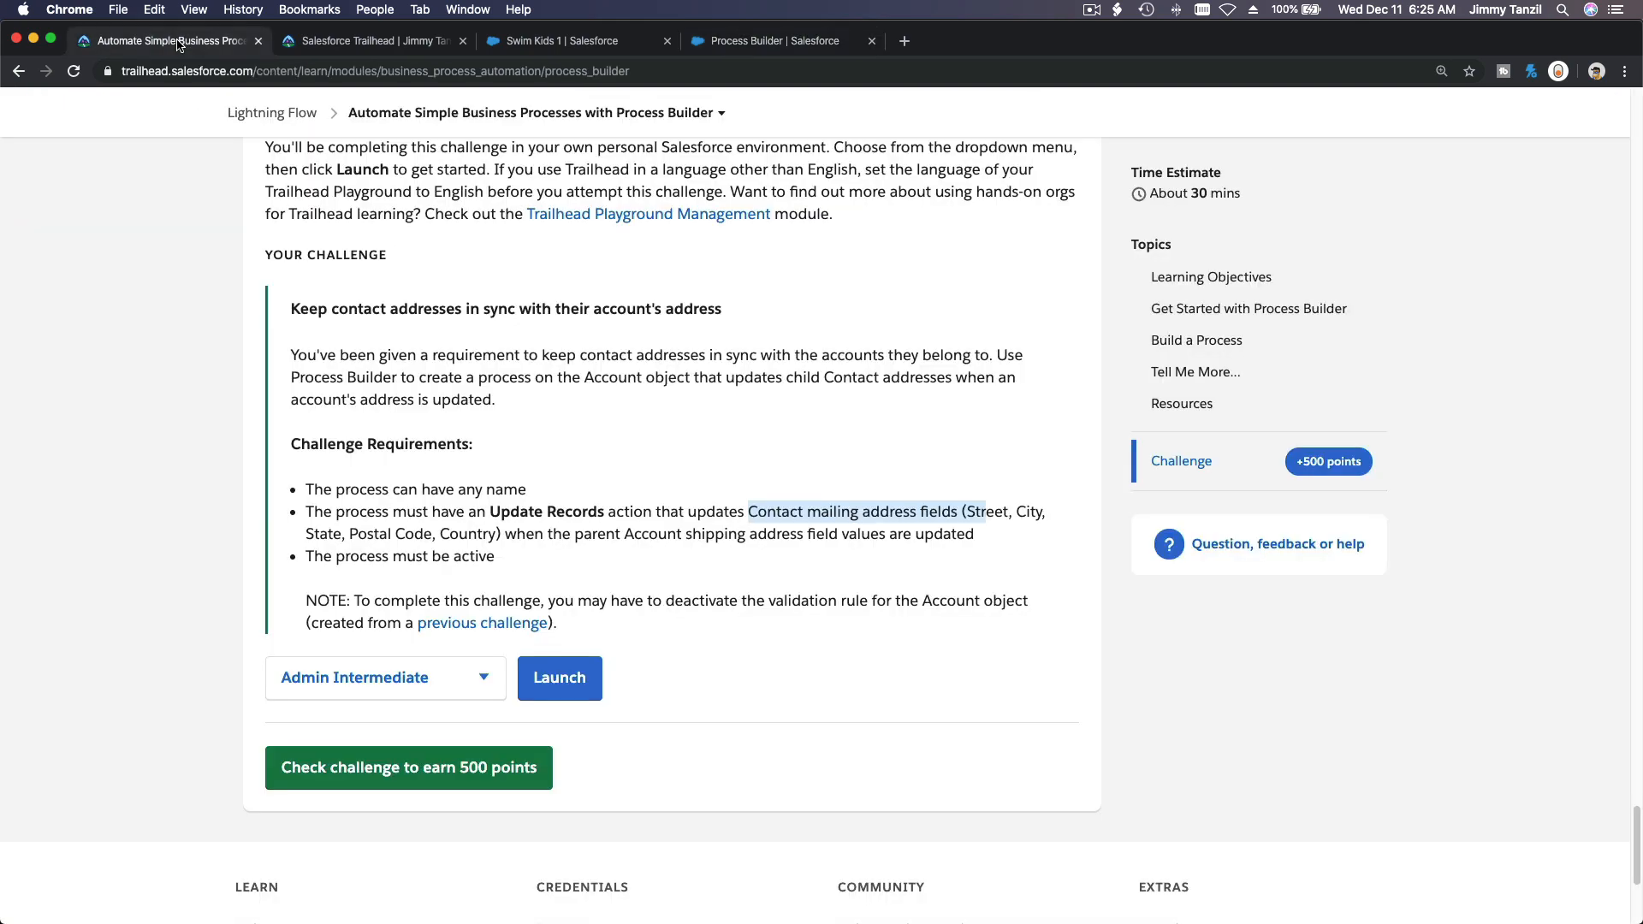
pyautogui.click(796, 42)
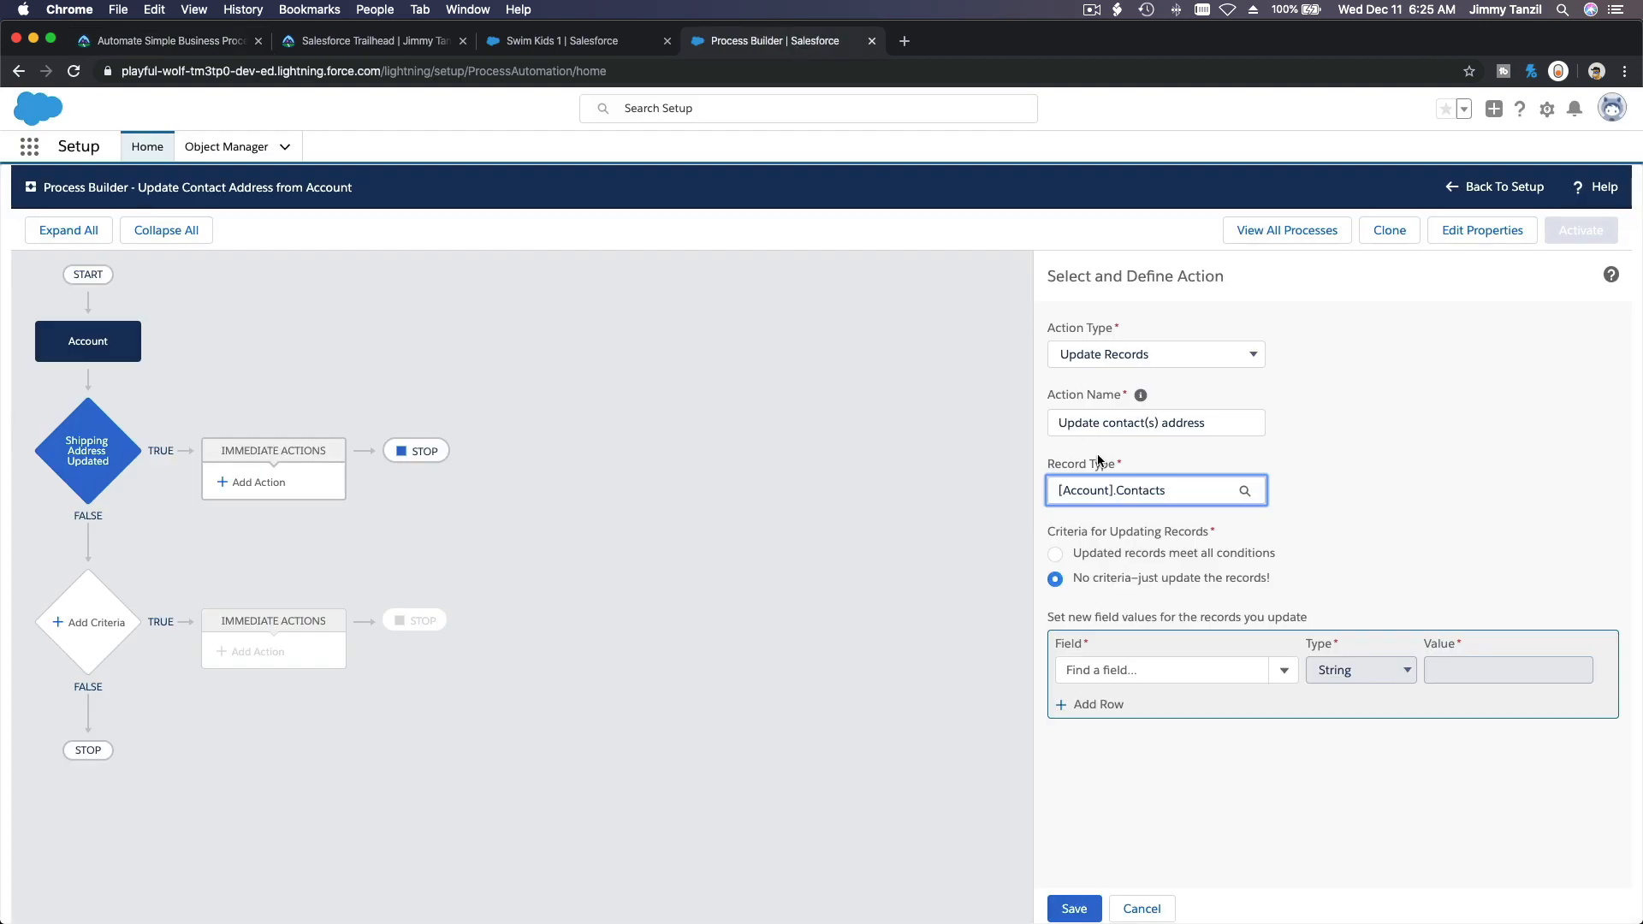
pyautogui.click(1137, 668)
pyautogui.write('M')
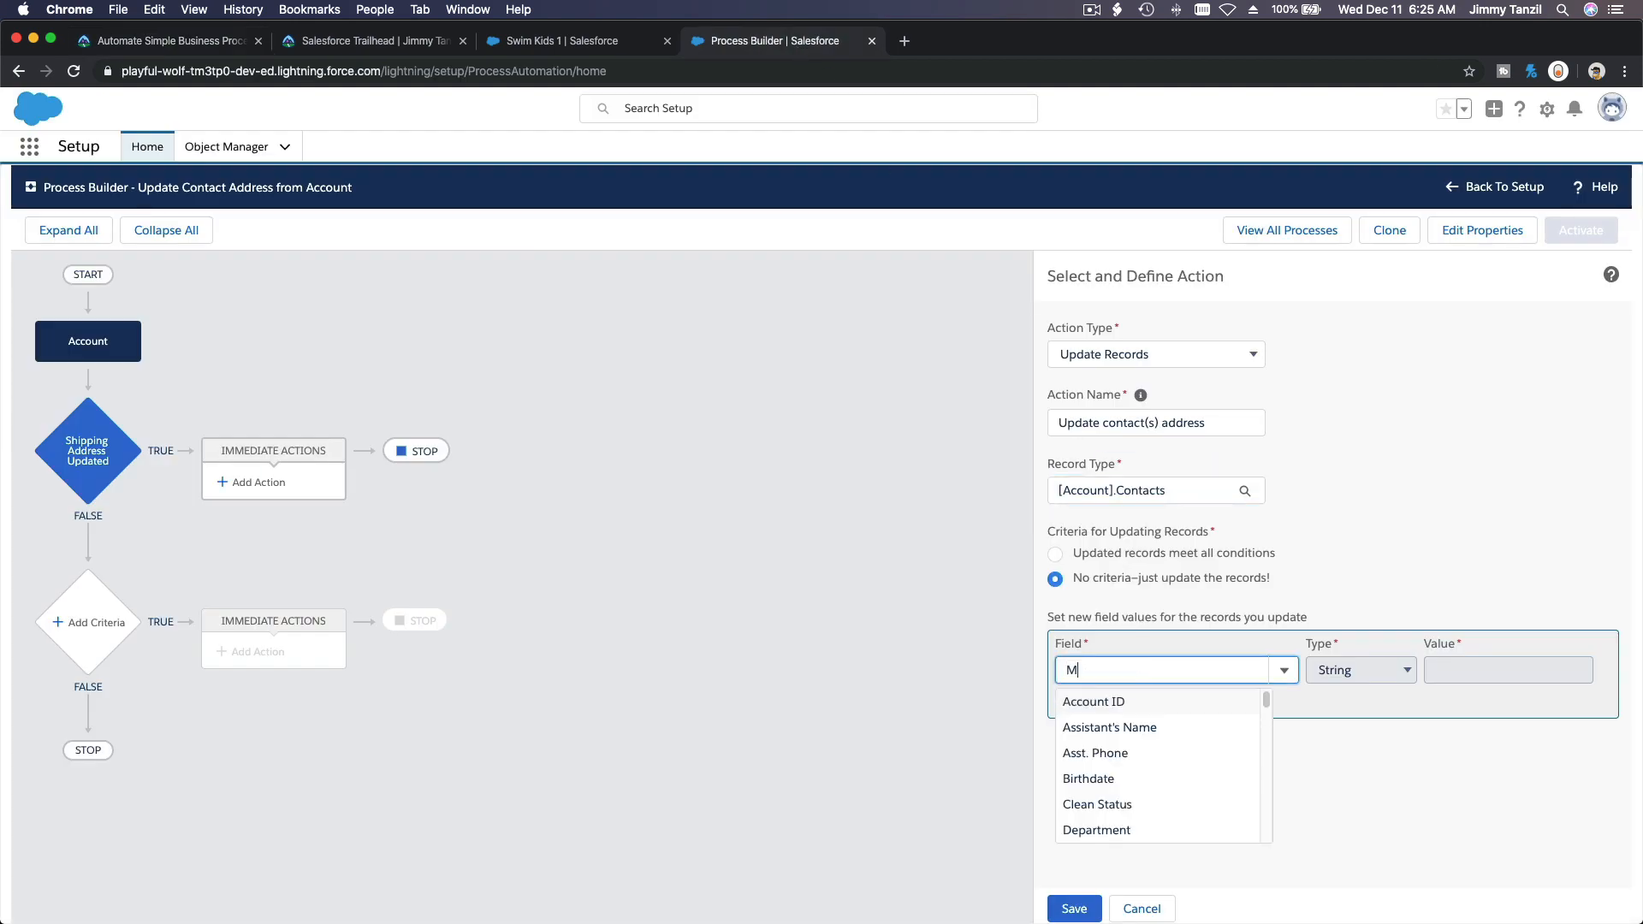
pyautogui.write('ailing')
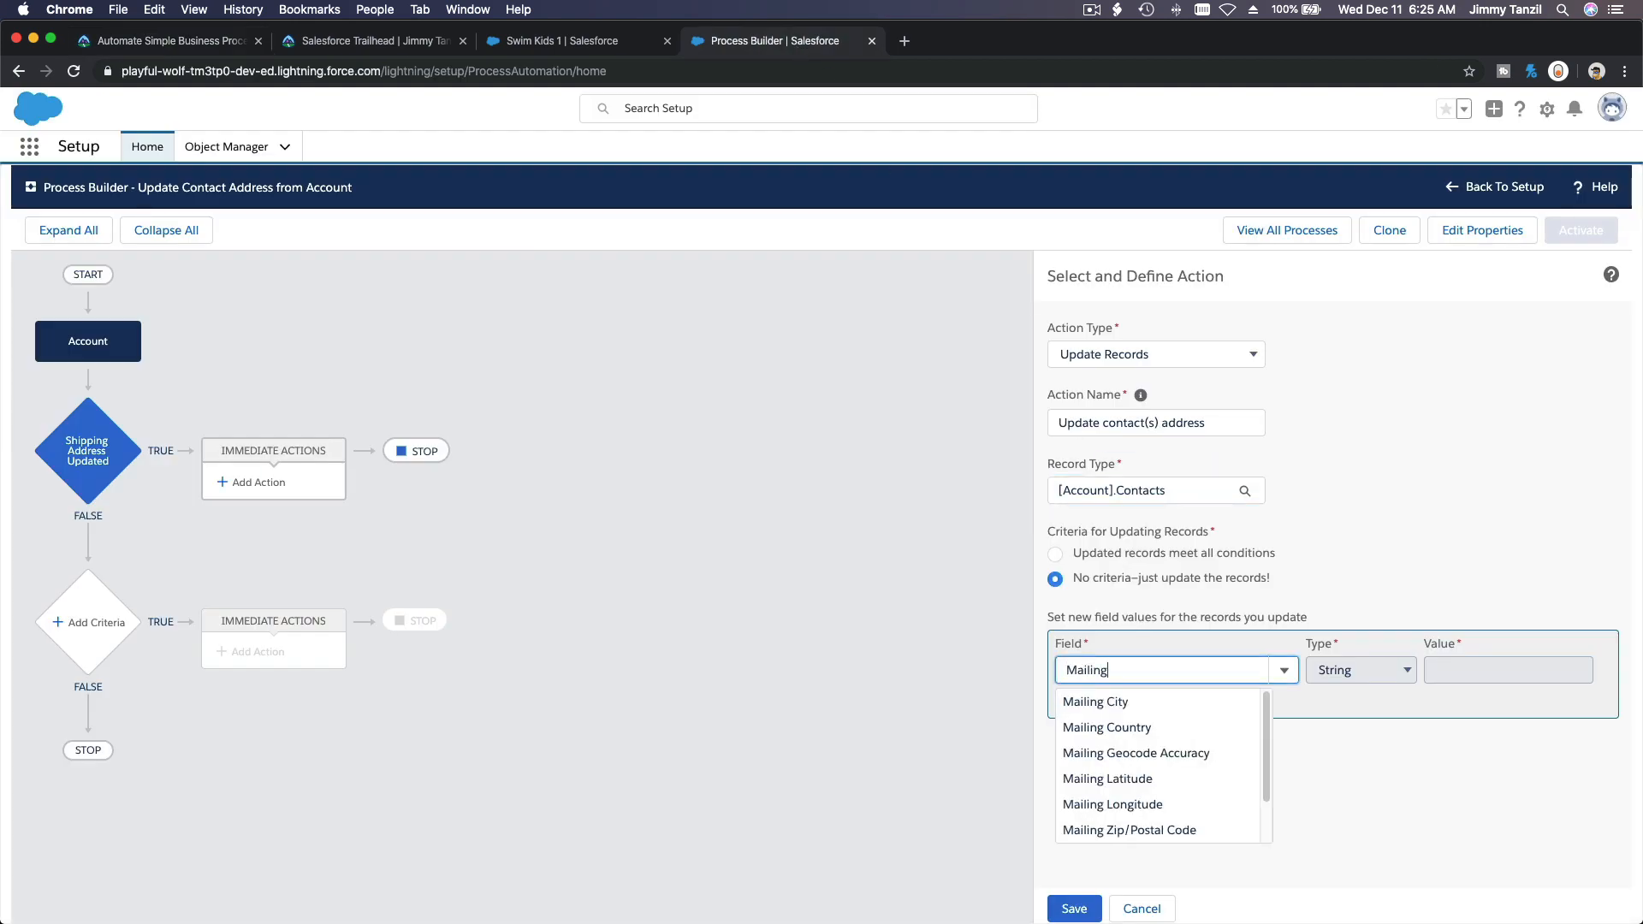
pyautogui.click(1136, 704)
pyautogui.click(1342, 682)
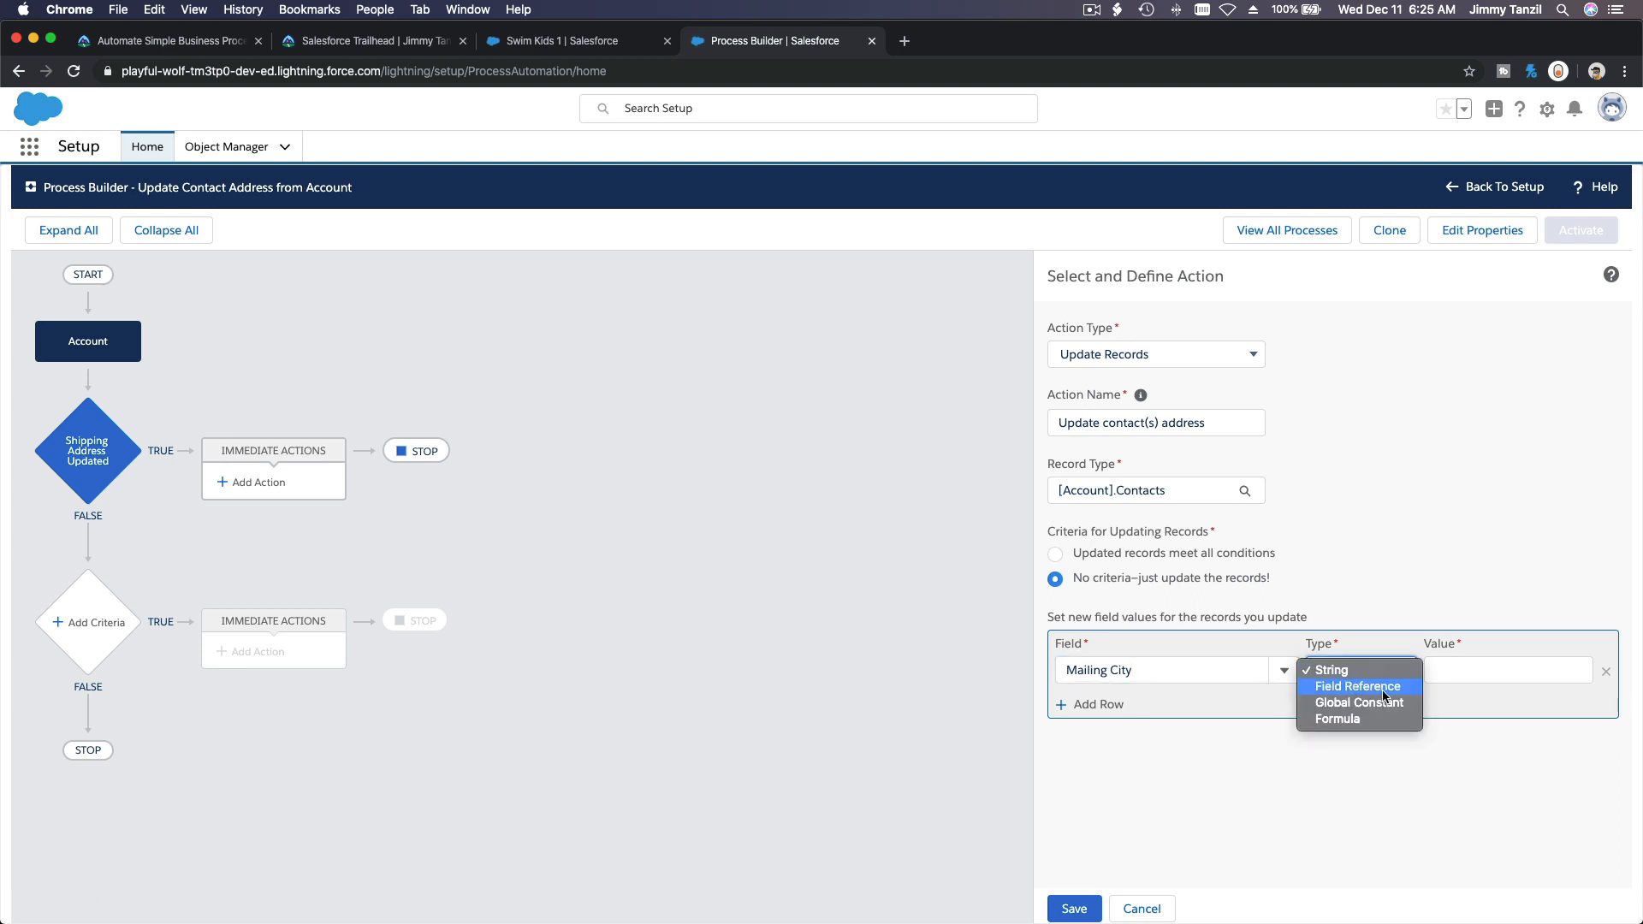
pyautogui.click(1378, 687)
pyautogui.click(1465, 670)
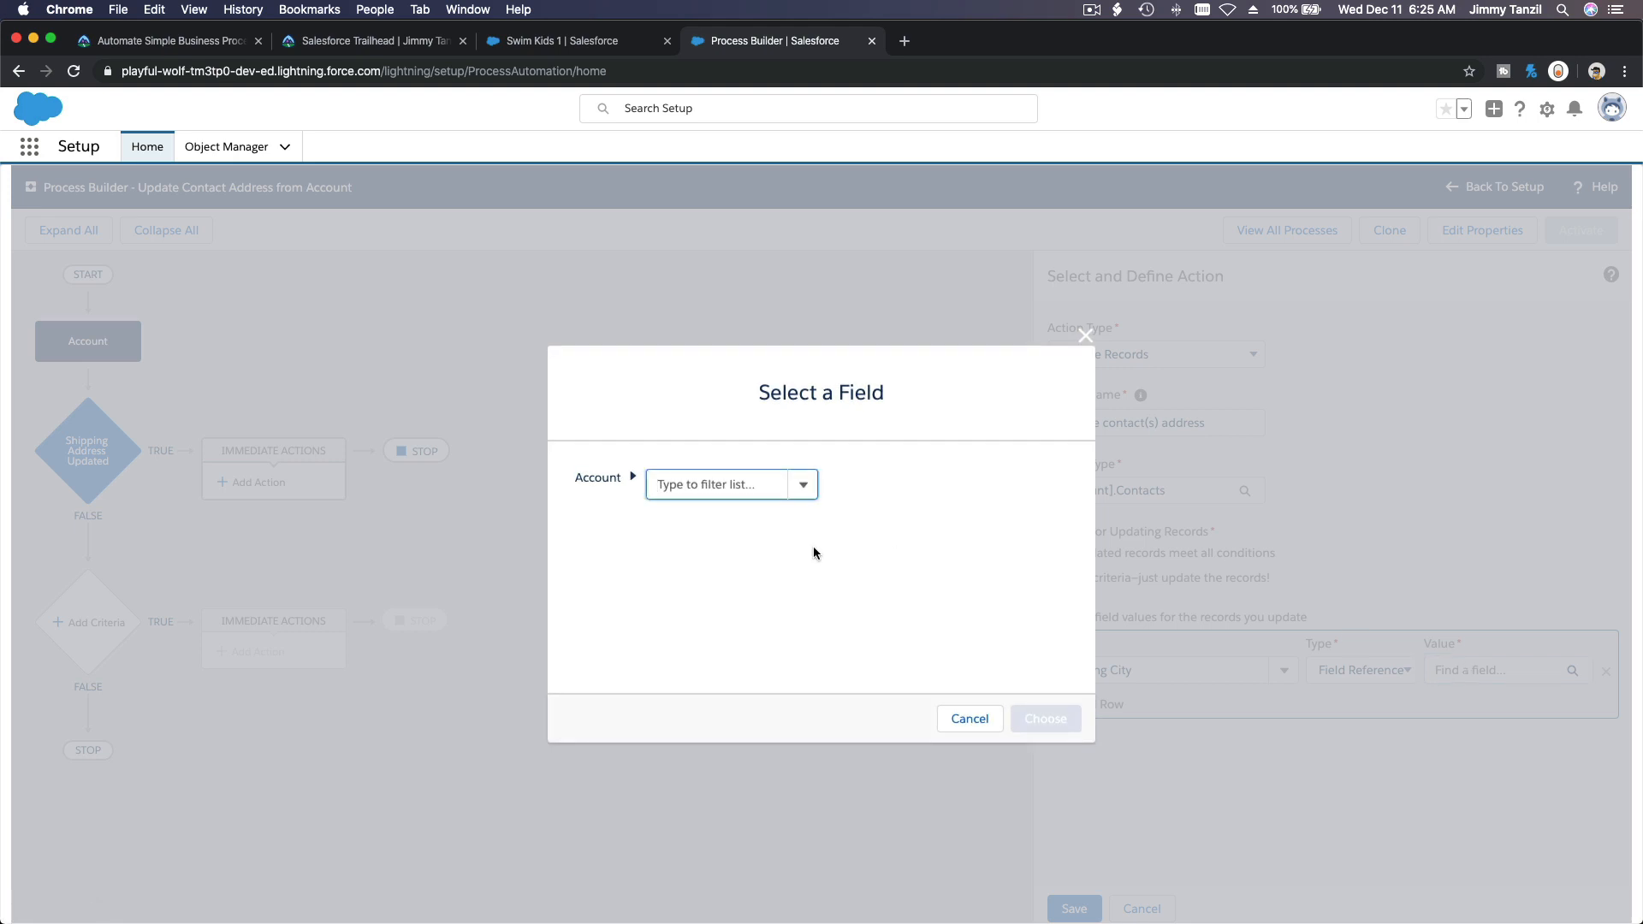
pyautogui.write('Shipp')
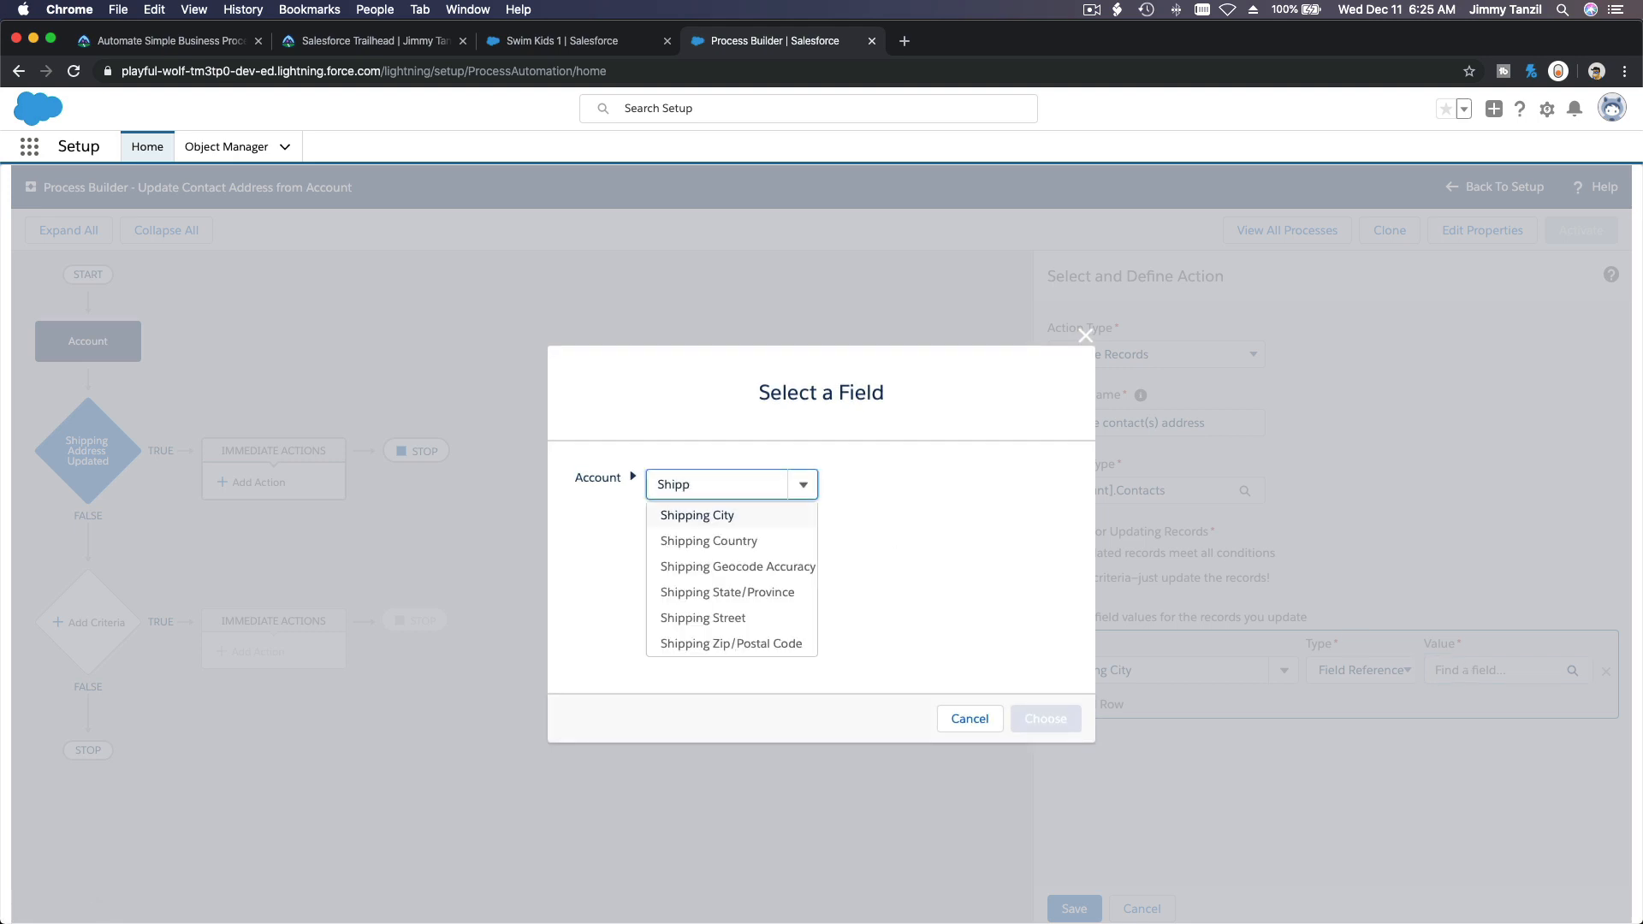
pyautogui.click(768, 517)
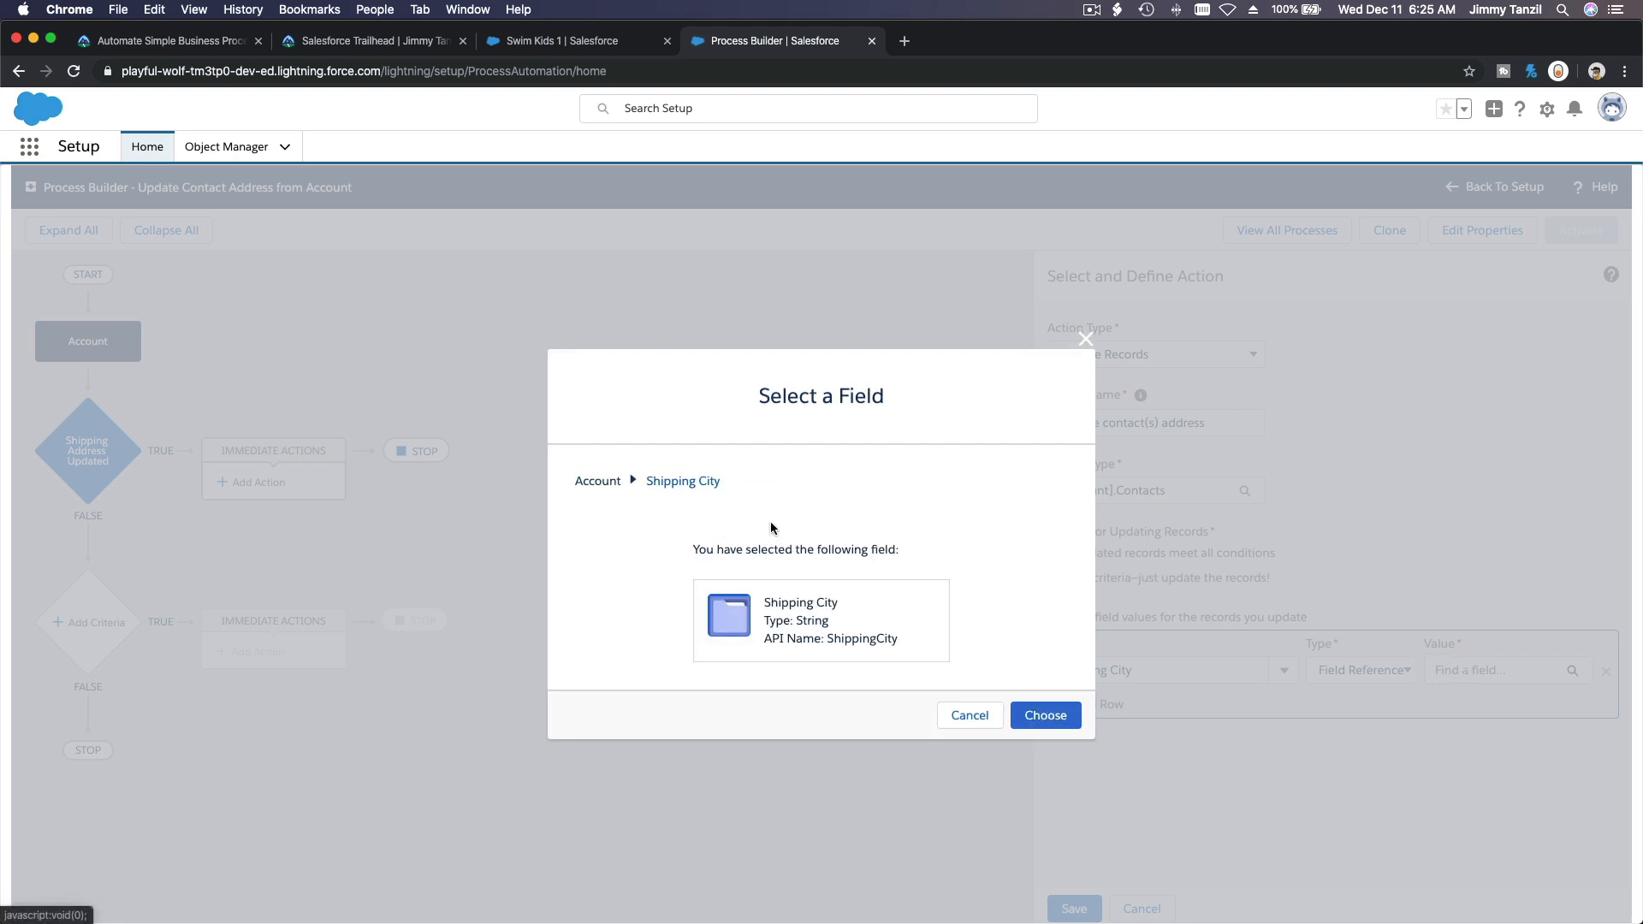
pyautogui.click(1041, 714)
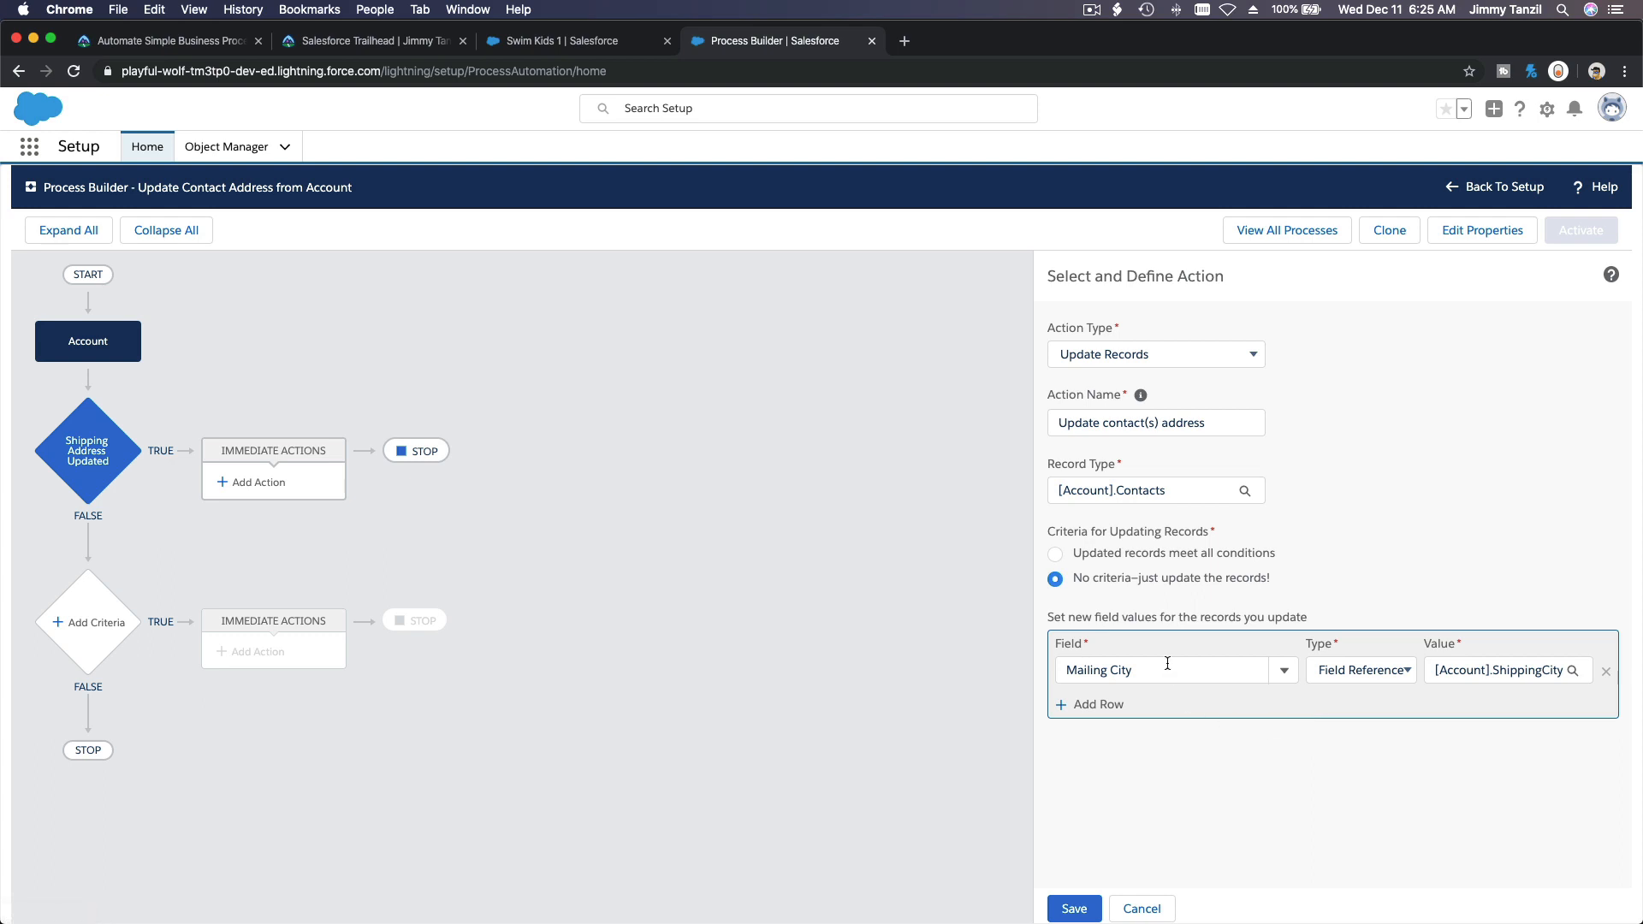
# Add a row setting the contacts' Mailing Country through a Field Reference to the Account's Shipping Country
pyautogui.click(1111, 707)
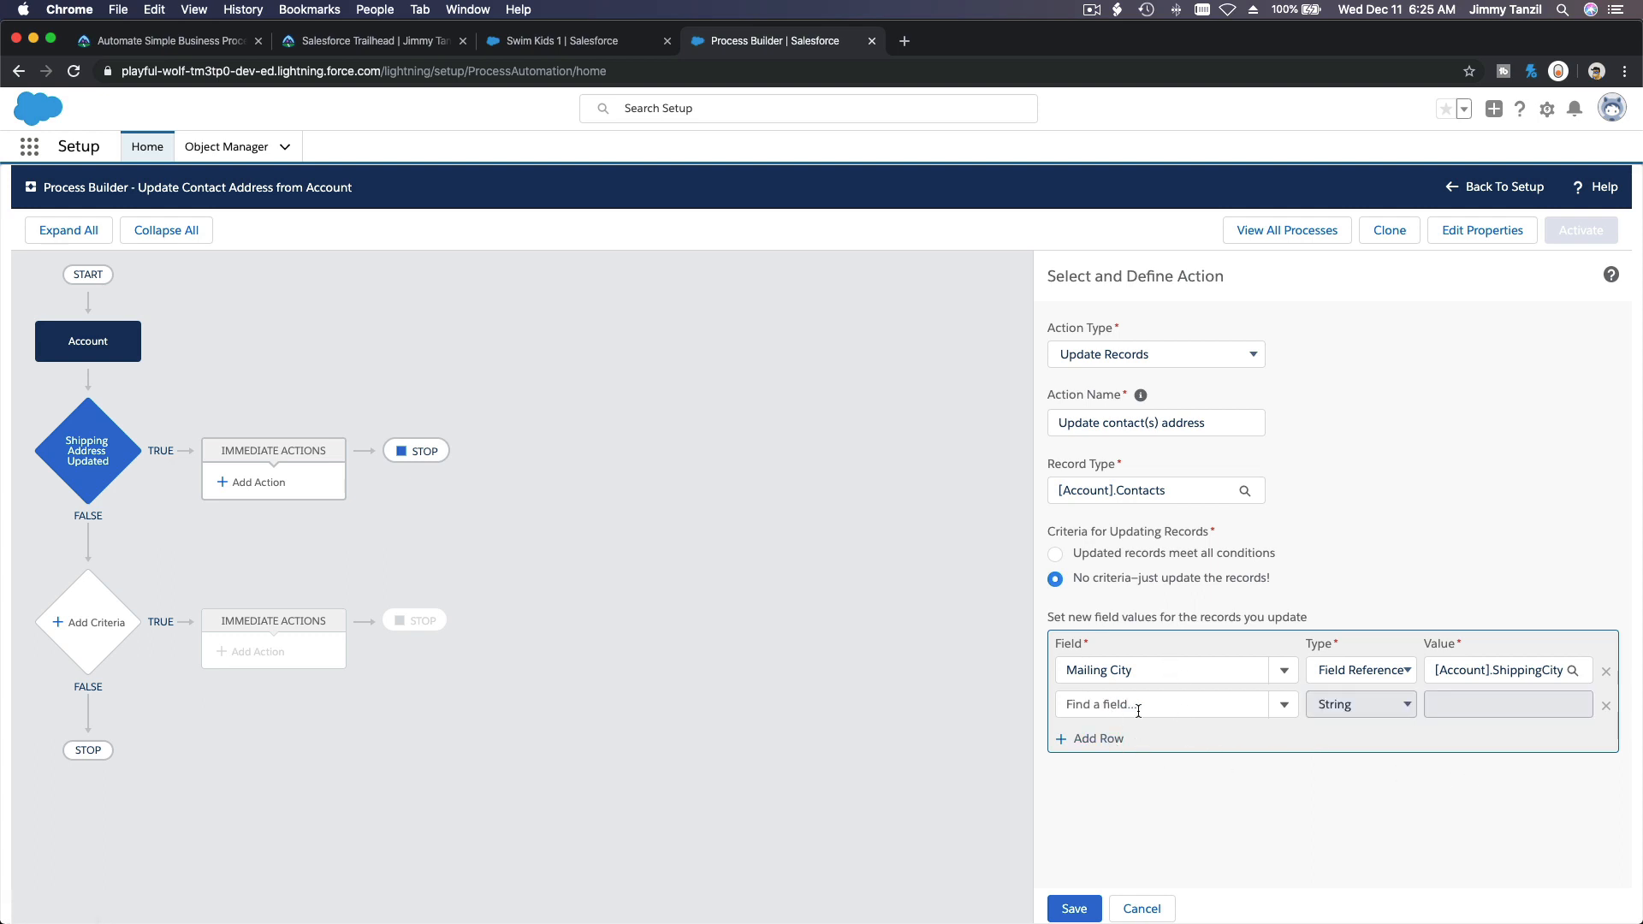
pyautogui.click(1138, 709)
pyautogui.write('Mail')
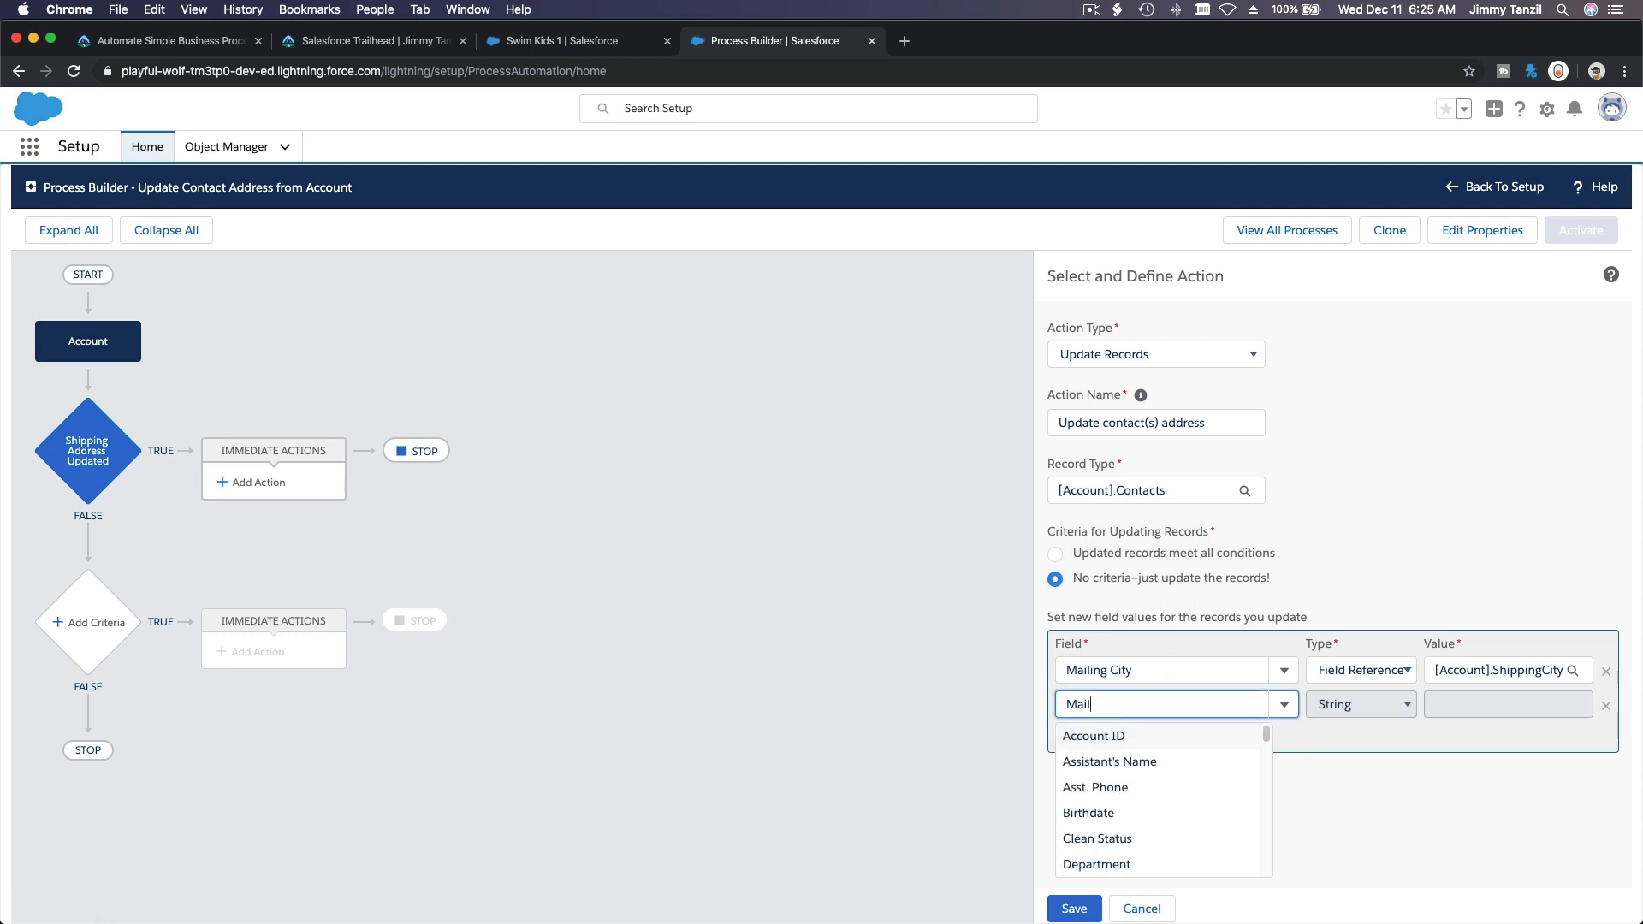
pyautogui.write('inhg')
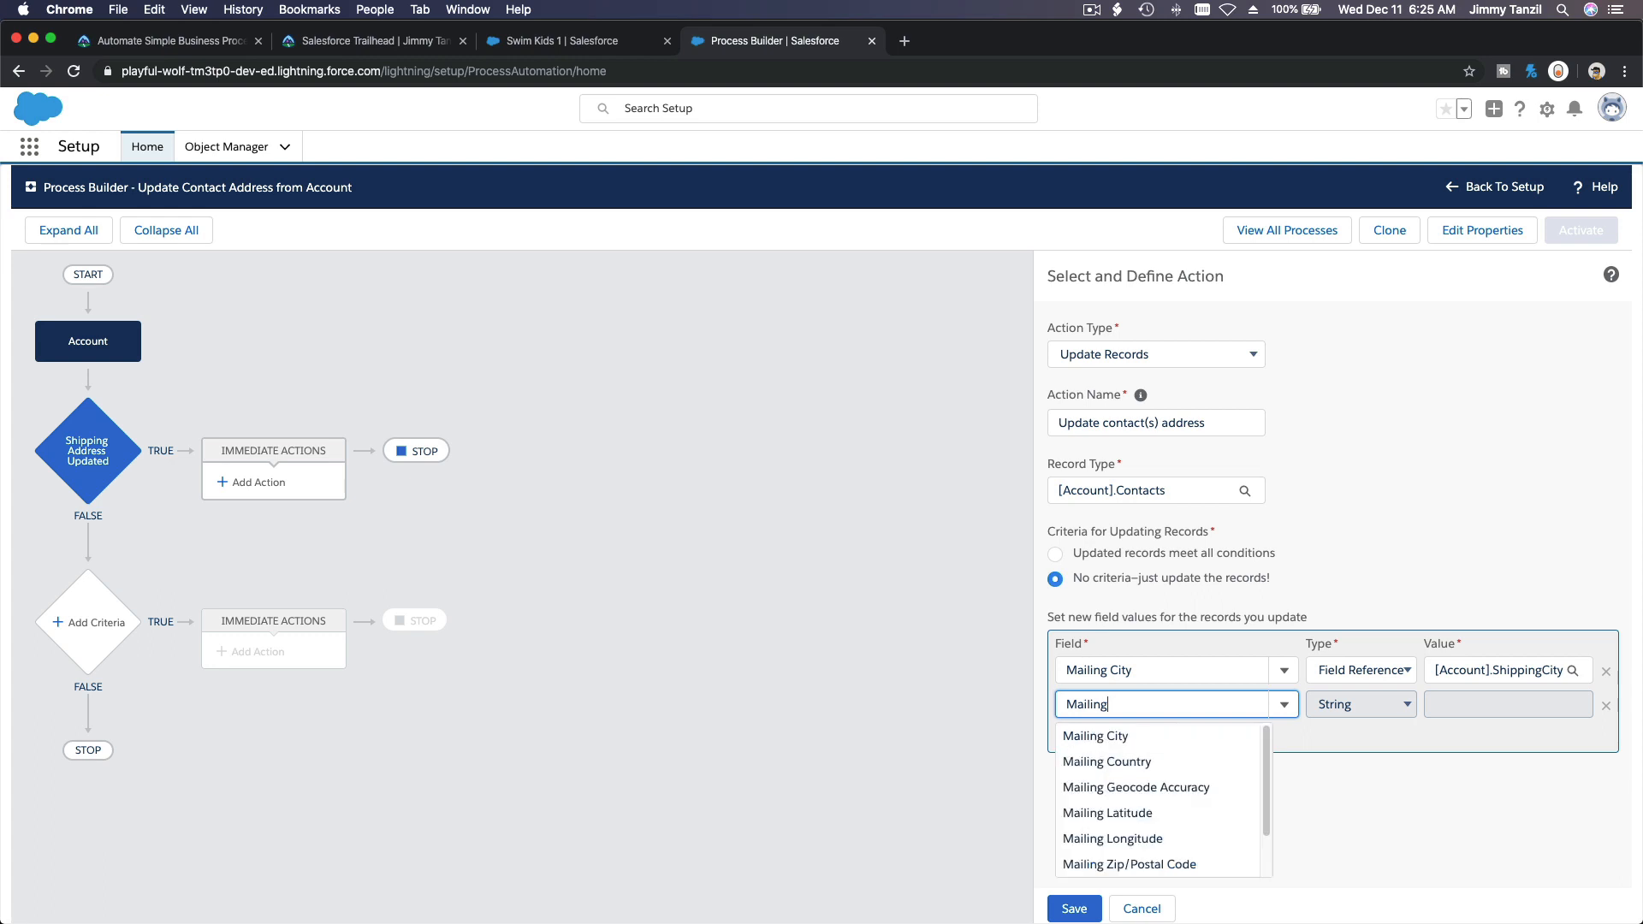
pyautogui.click(1144, 762)
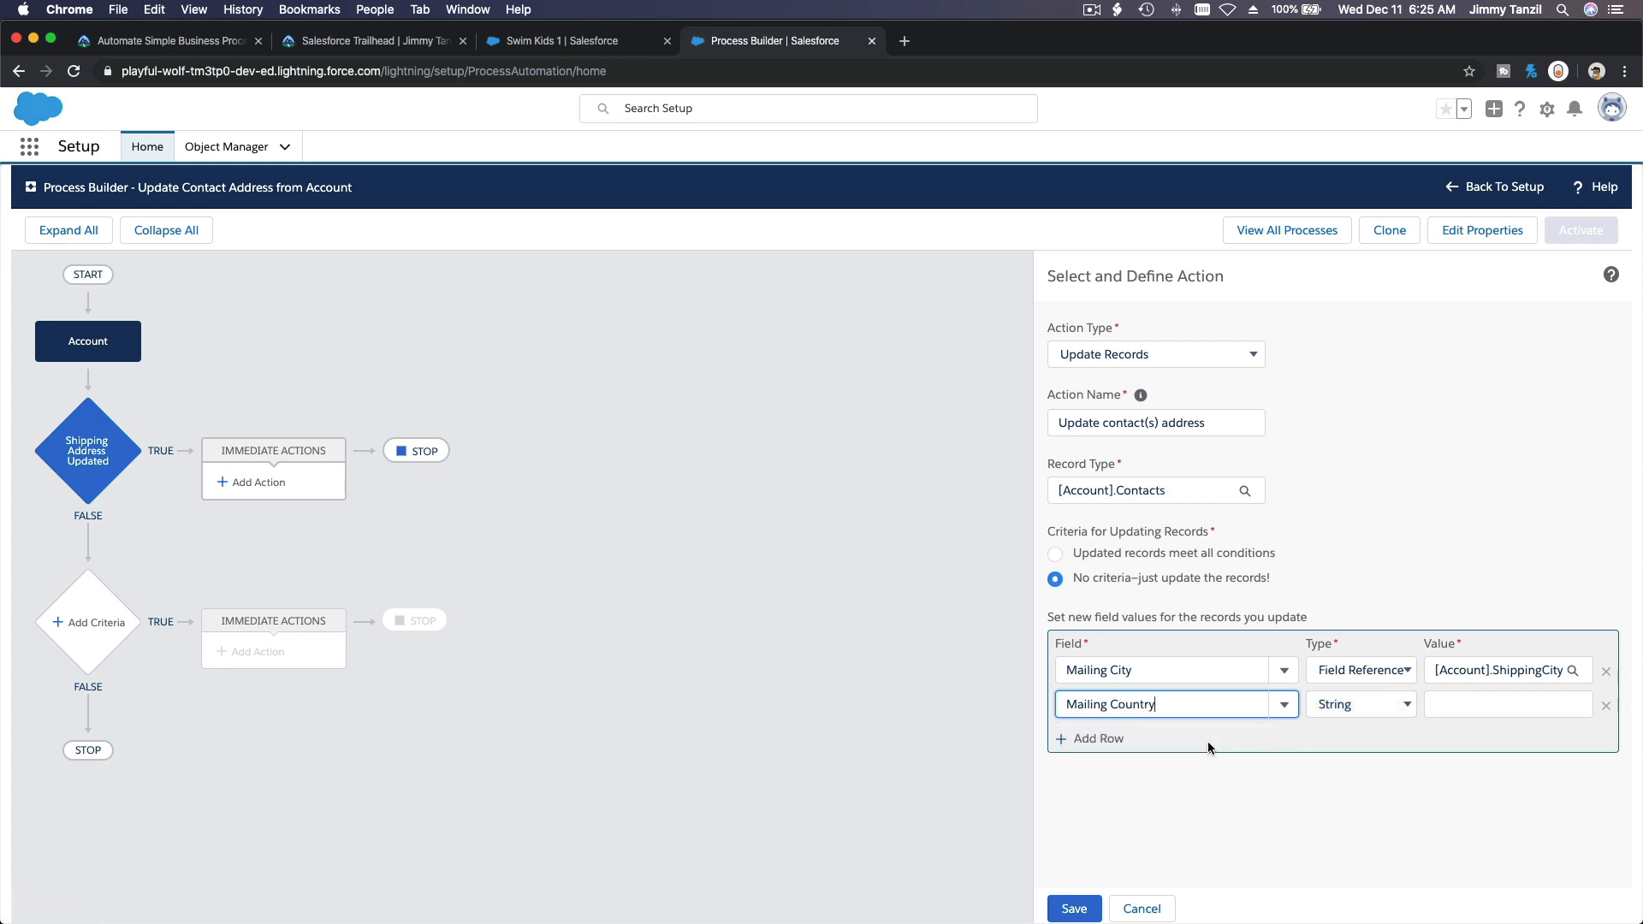
pyautogui.click(1340, 703)
pyautogui.click(1358, 720)
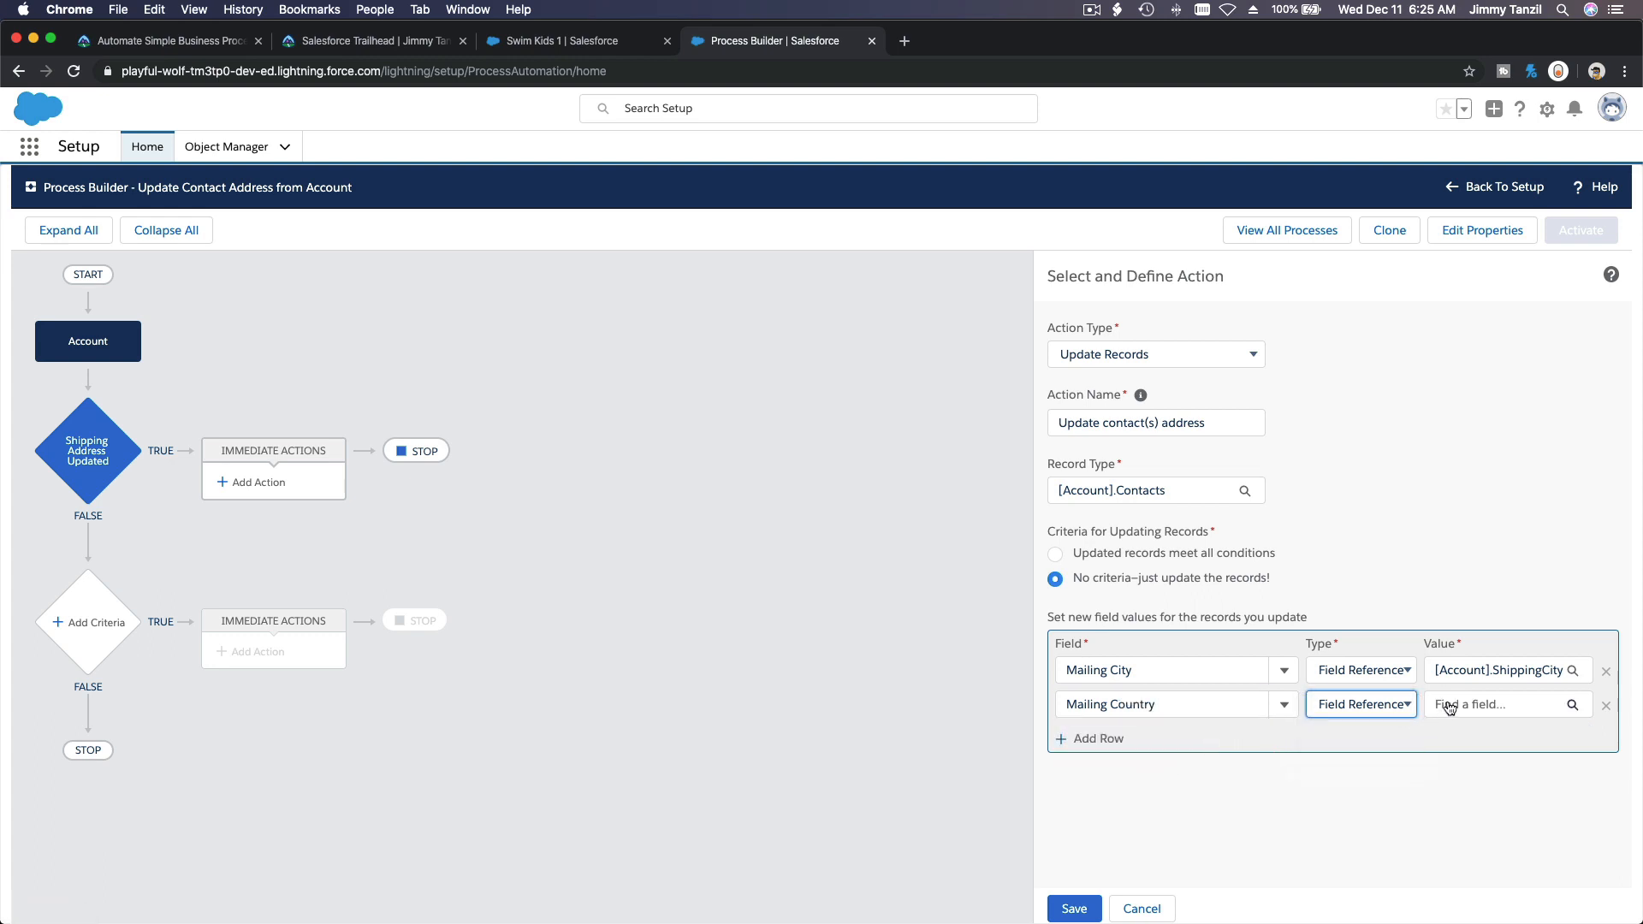
pyautogui.click(1448, 704)
pyautogui.write('S=')
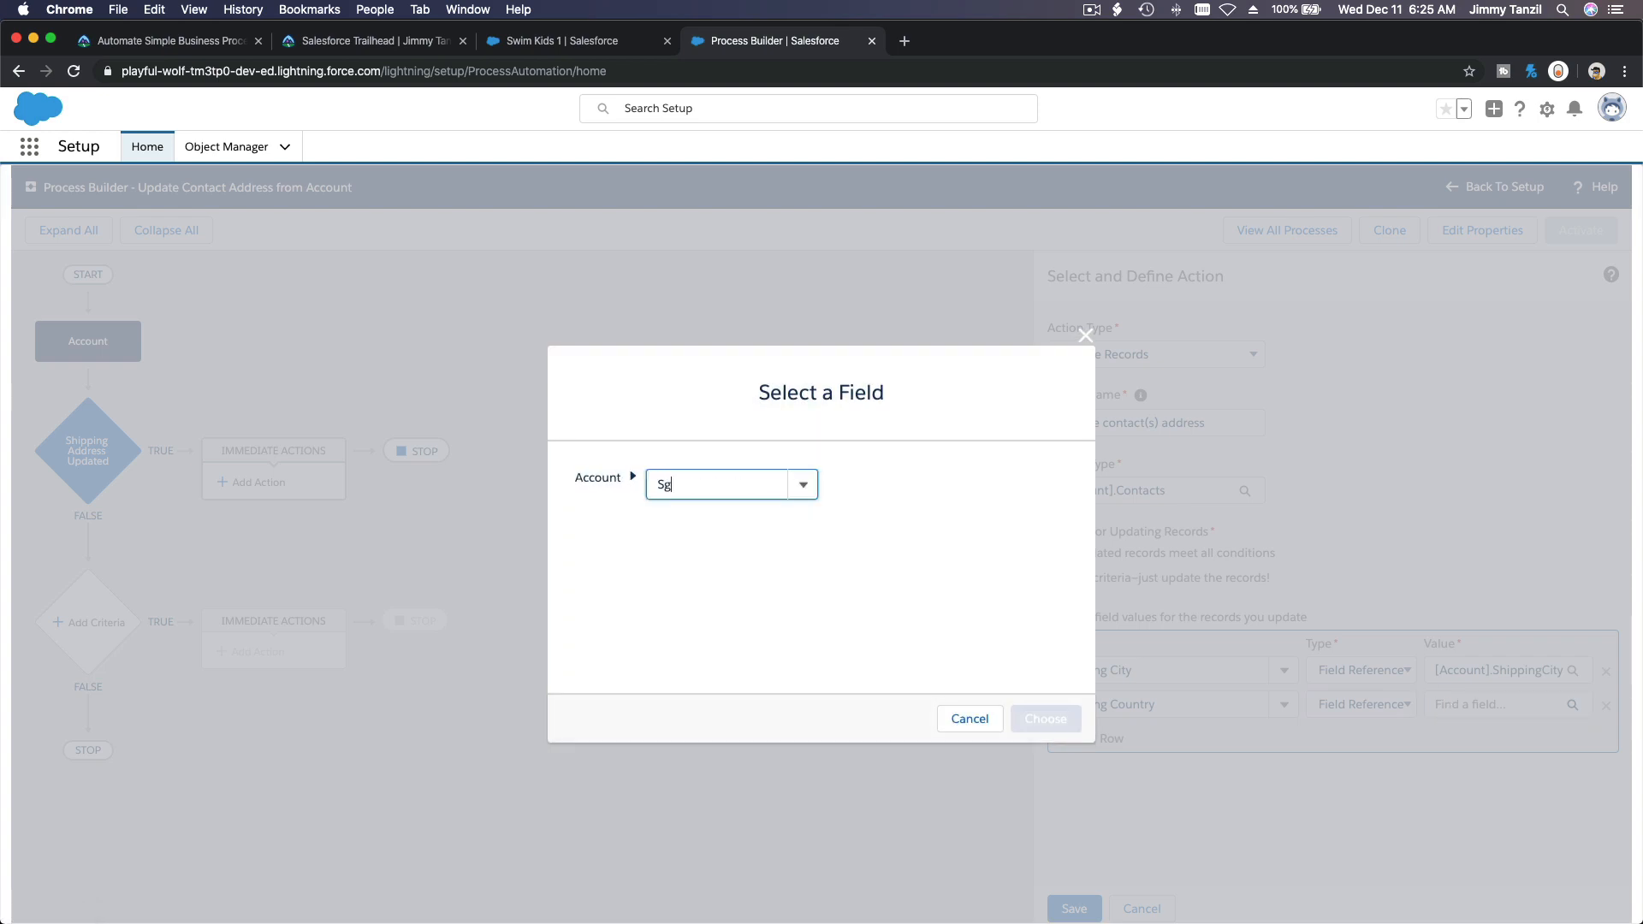
pyautogui.write('hipp')
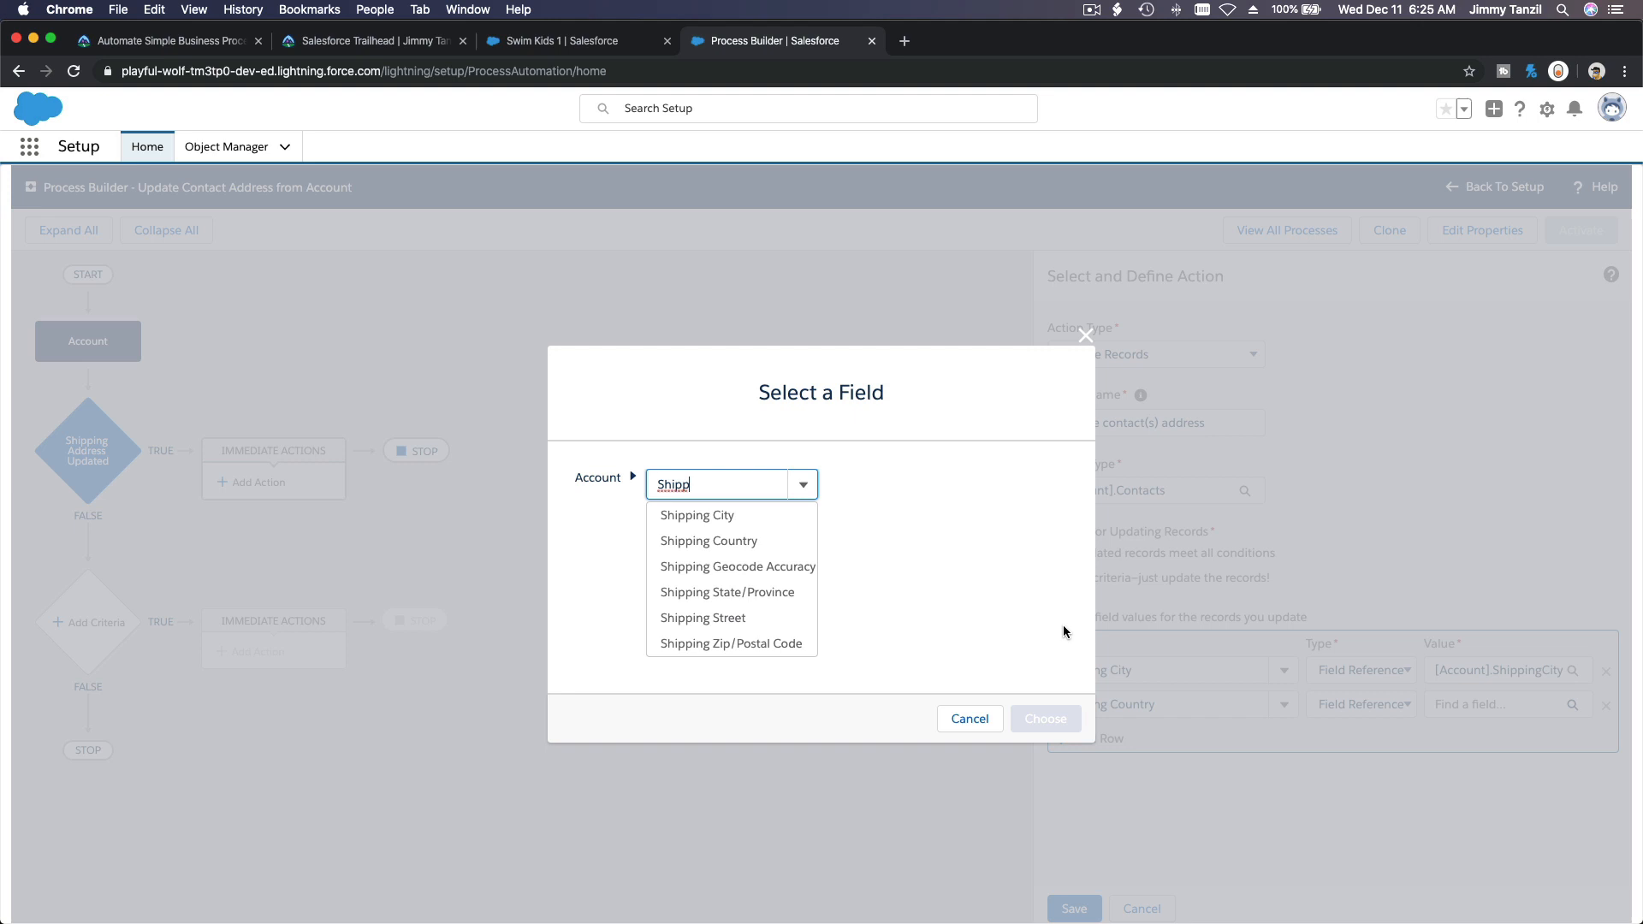
pyautogui.click(770, 543)
pyautogui.click(1050, 716)
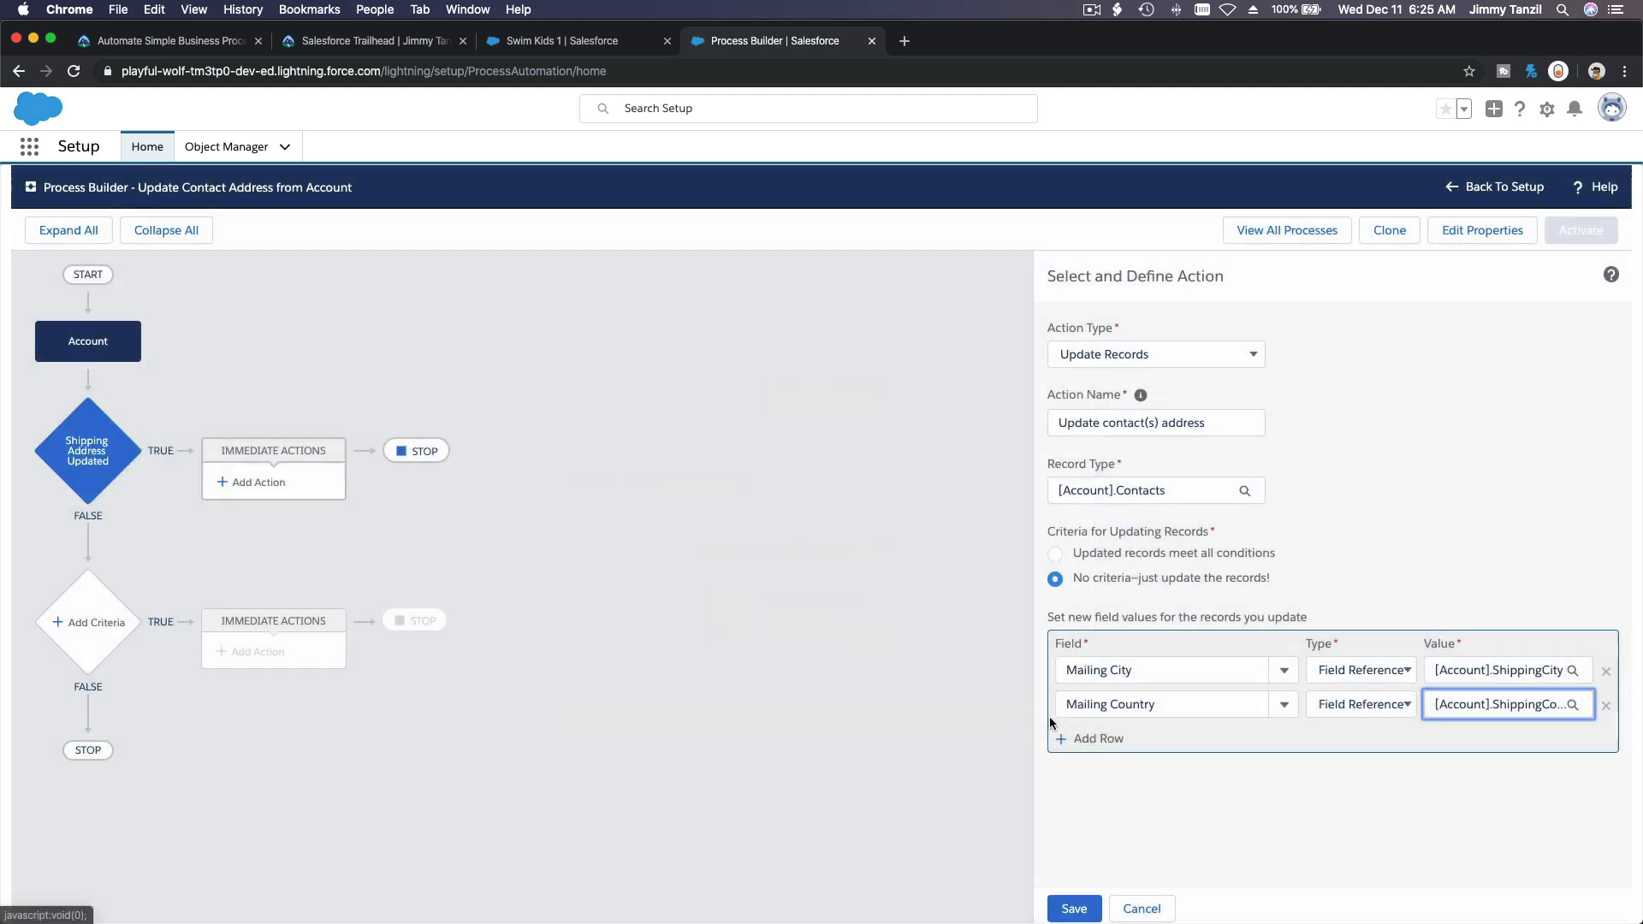
# Add a row setting the contacts' Mailing Zip/Postal Code through a Field Reference to the Account's Shipping Zip/Postal Code
pyautogui.click(1112, 738)
pyautogui.click(1124, 739)
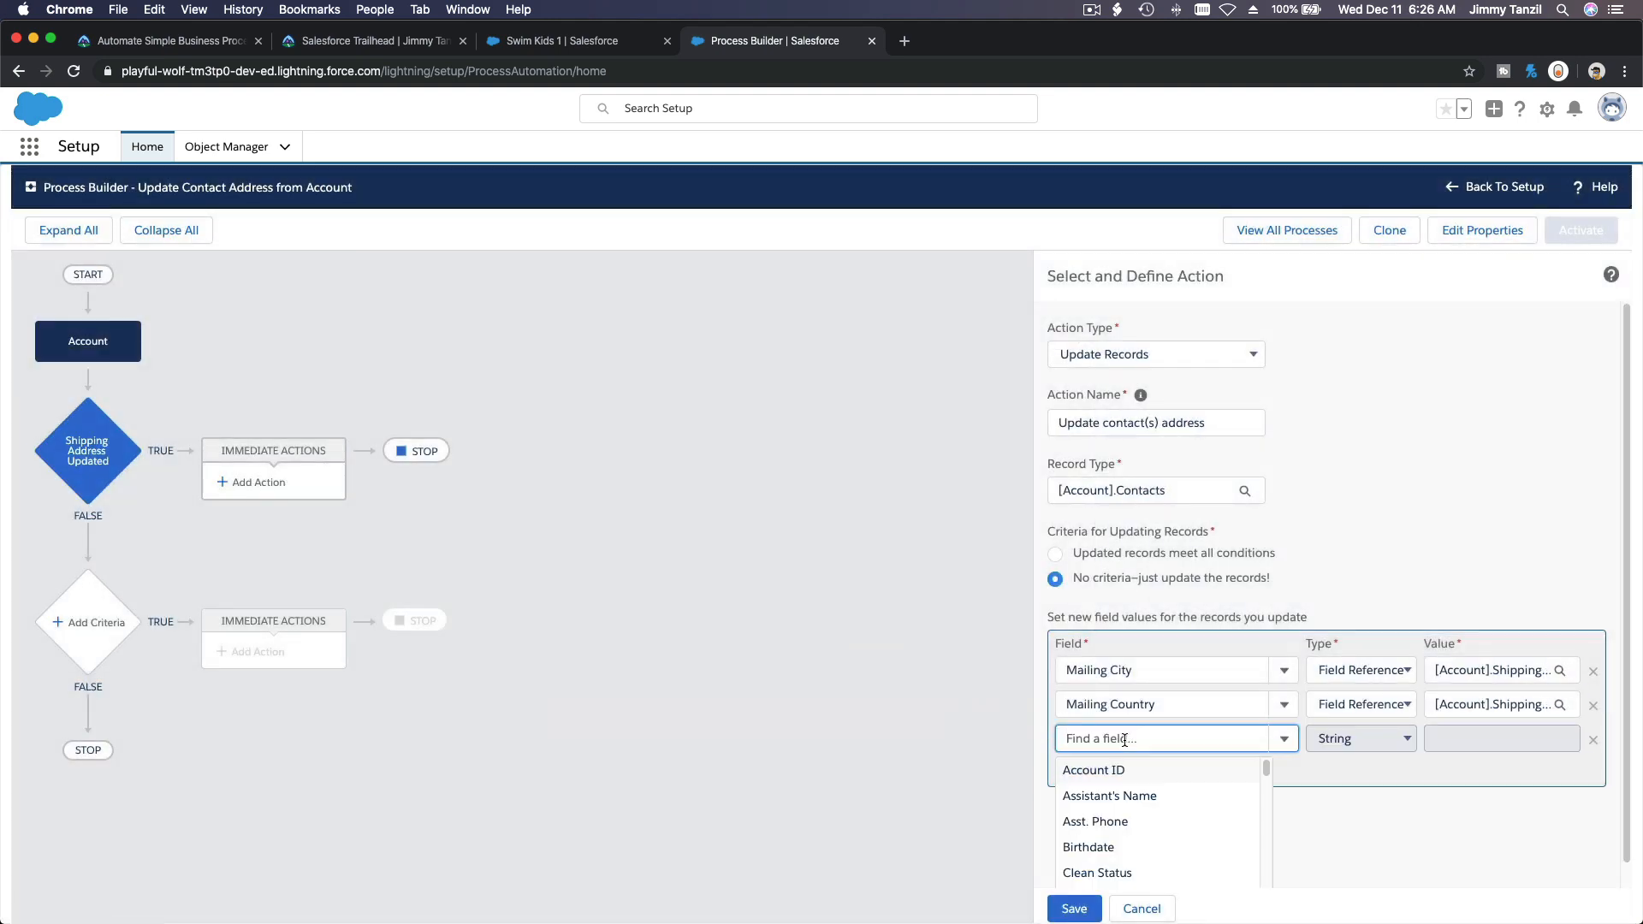
pyautogui.write('Mailing')
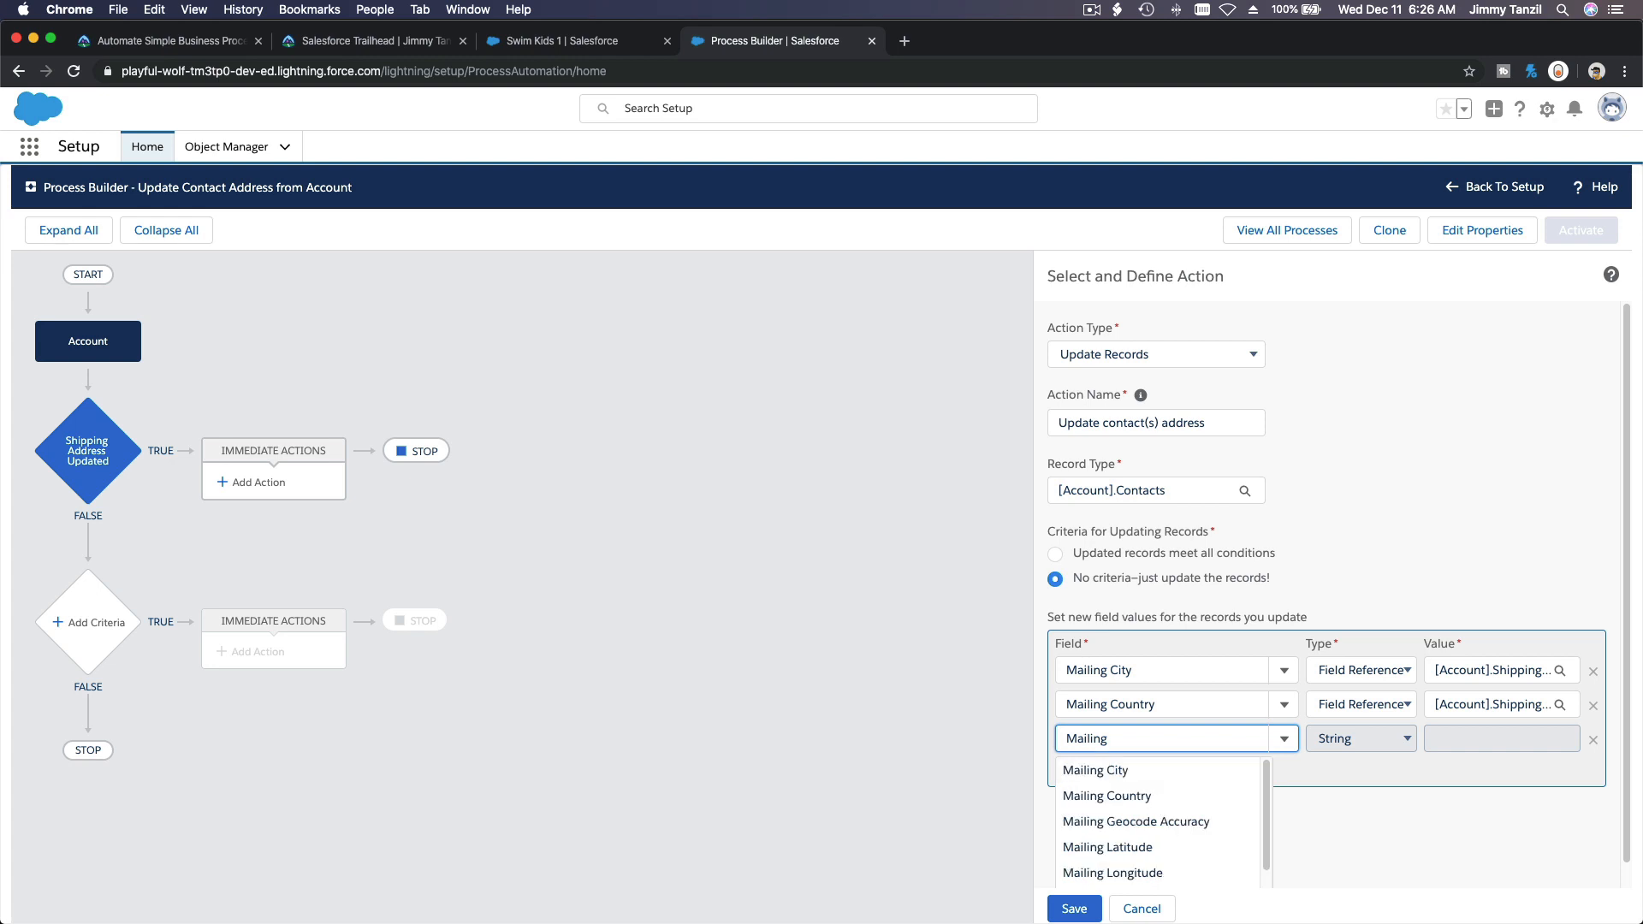
pyautogui.scroll(-2, 1159, 812)
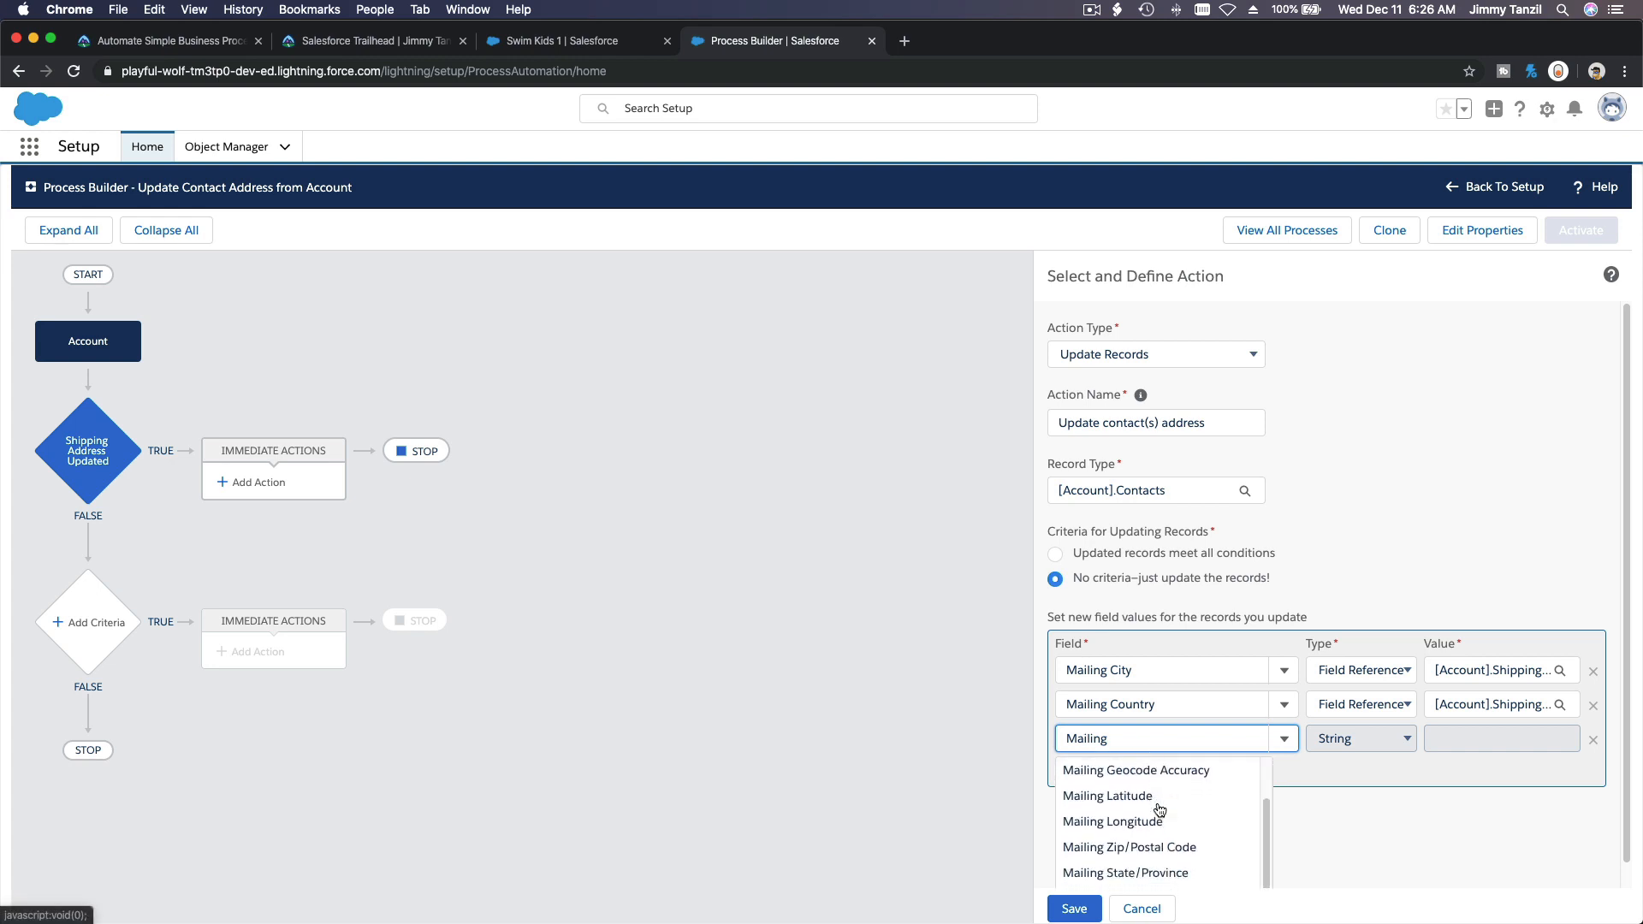
pyautogui.click(1162, 846)
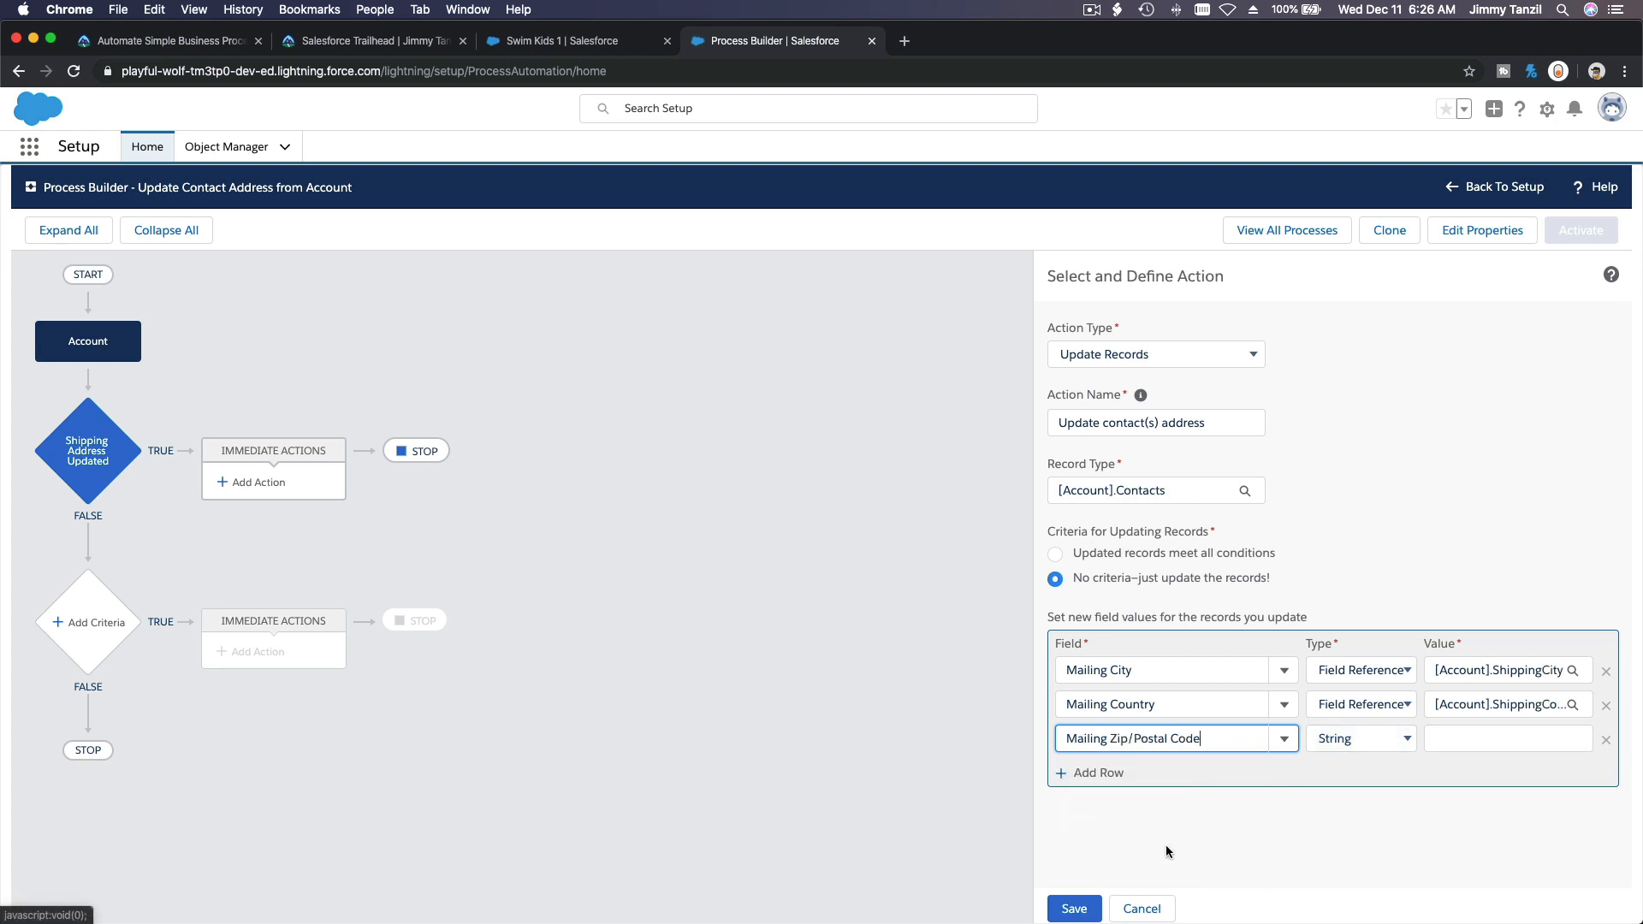
pyautogui.click(1353, 741)
pyautogui.click(1356, 755)
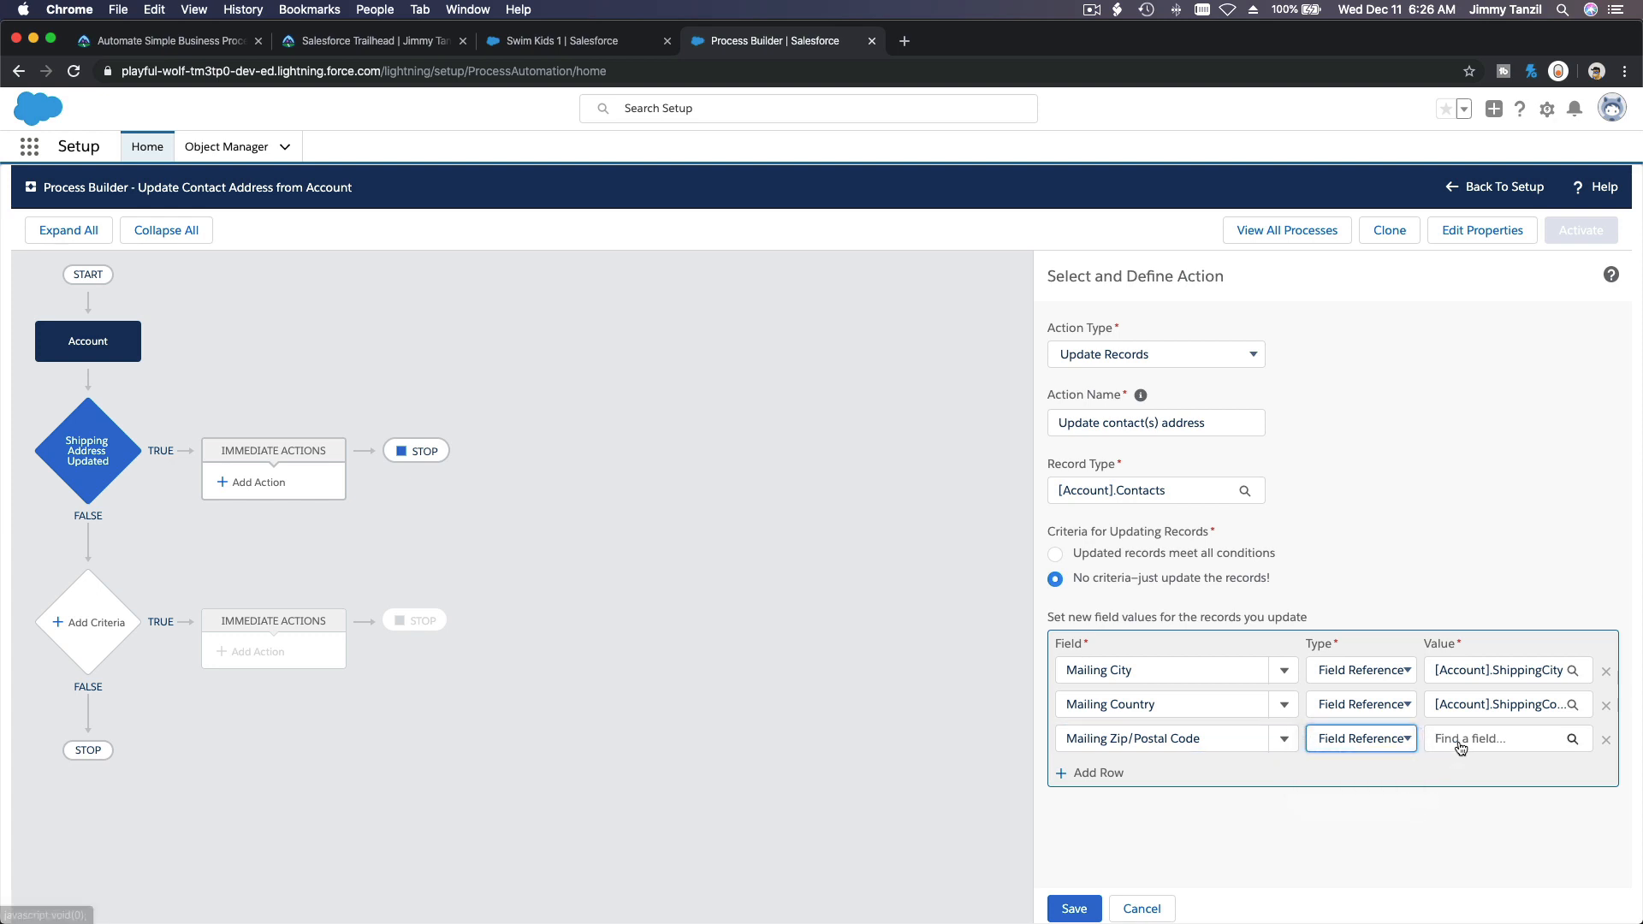
pyautogui.click(1458, 741)
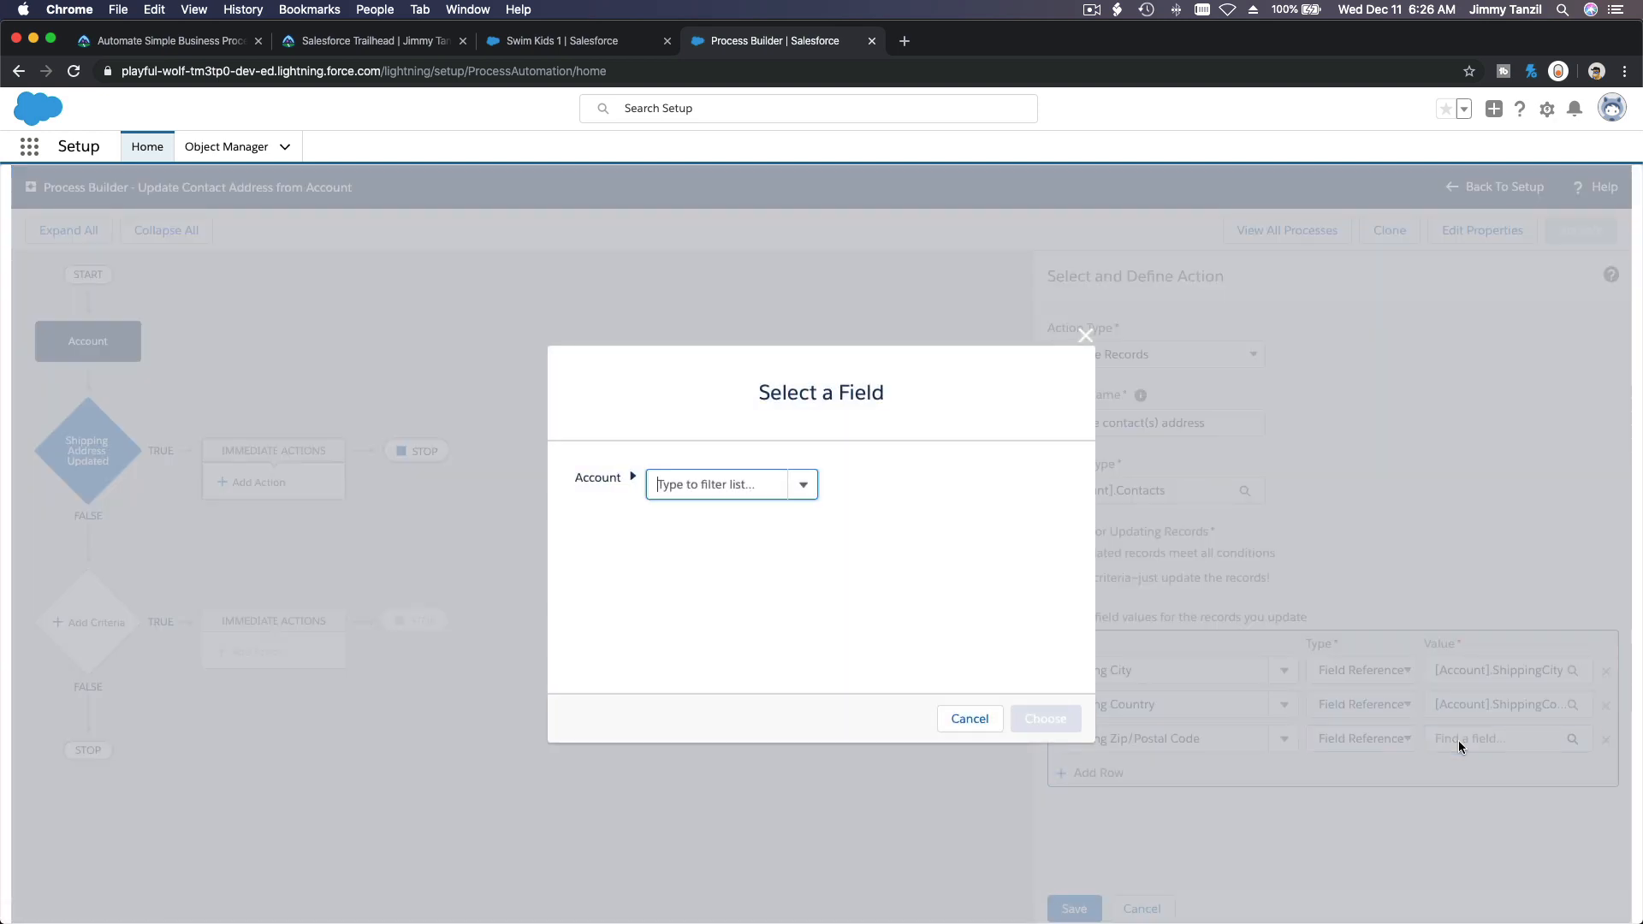
pyautogui.write('Shipping')
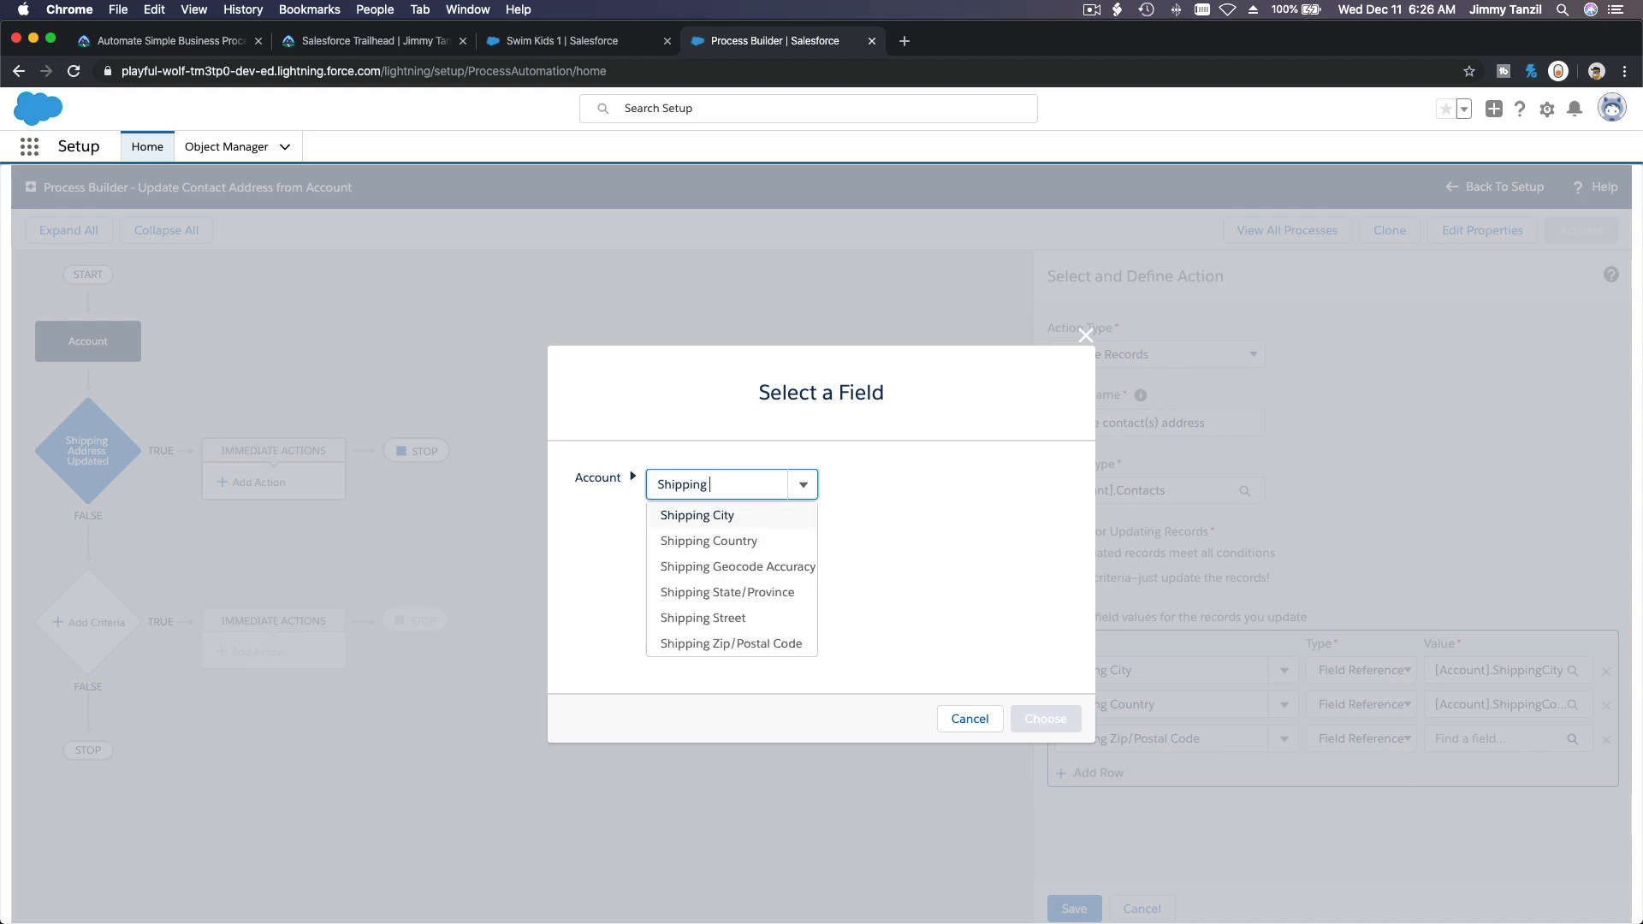
pyautogui.click(753, 643)
pyautogui.click(1045, 717)
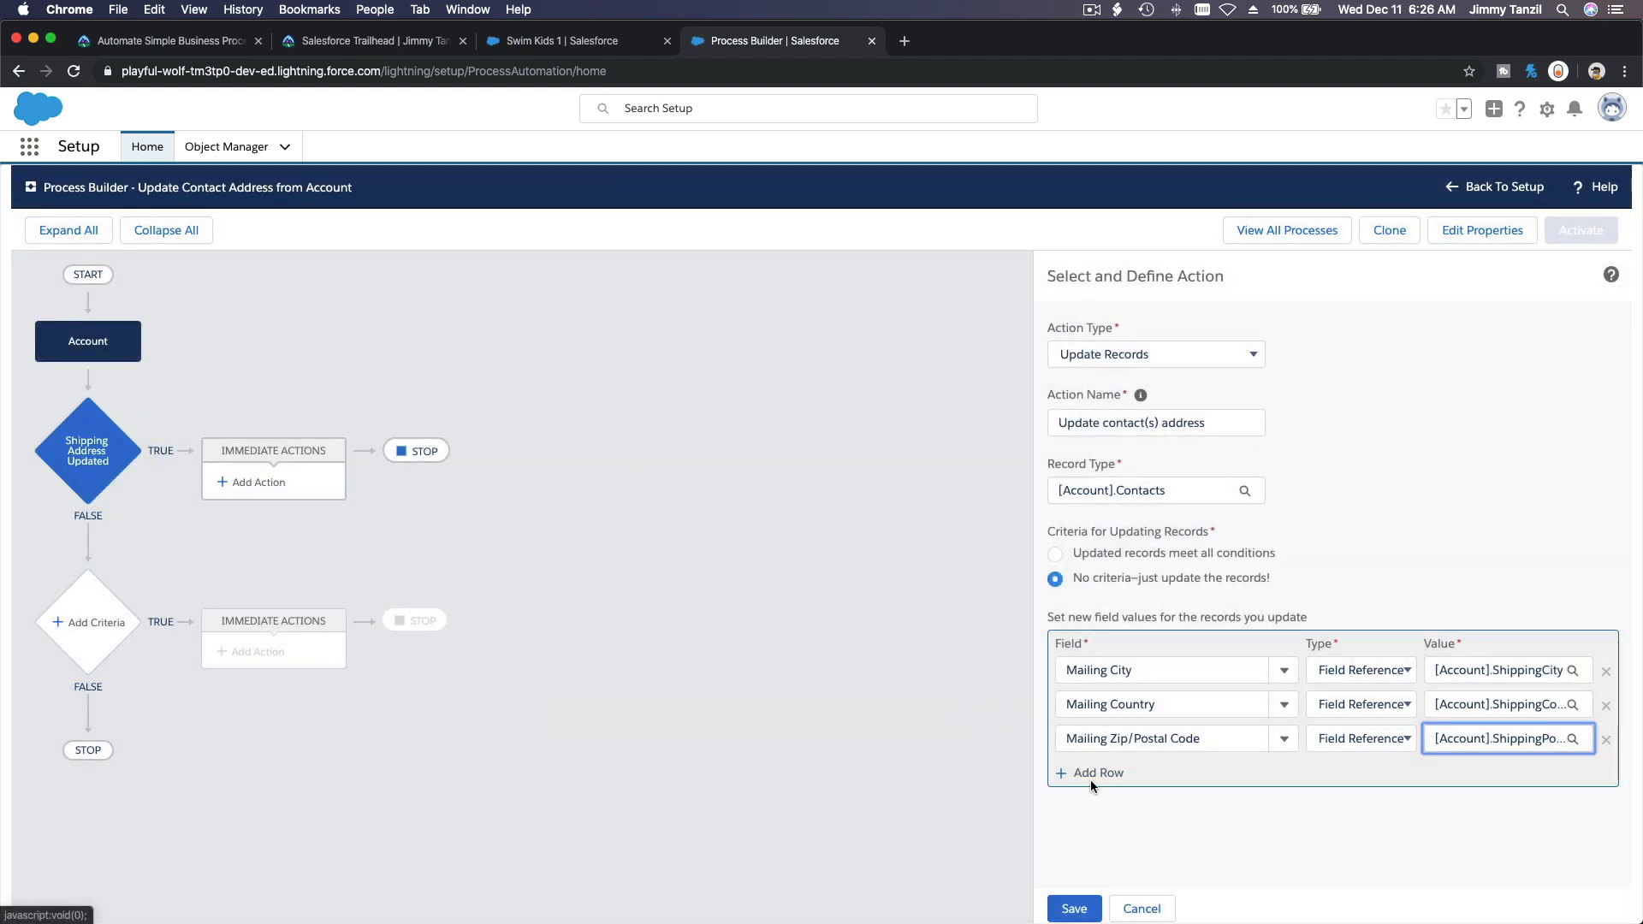
# Add a row setting the contacts' Mailing State/Province through a Field Reference to the Account's Shipping State/Province
pyautogui.click(1091, 774)
pyautogui.click(1117, 775)
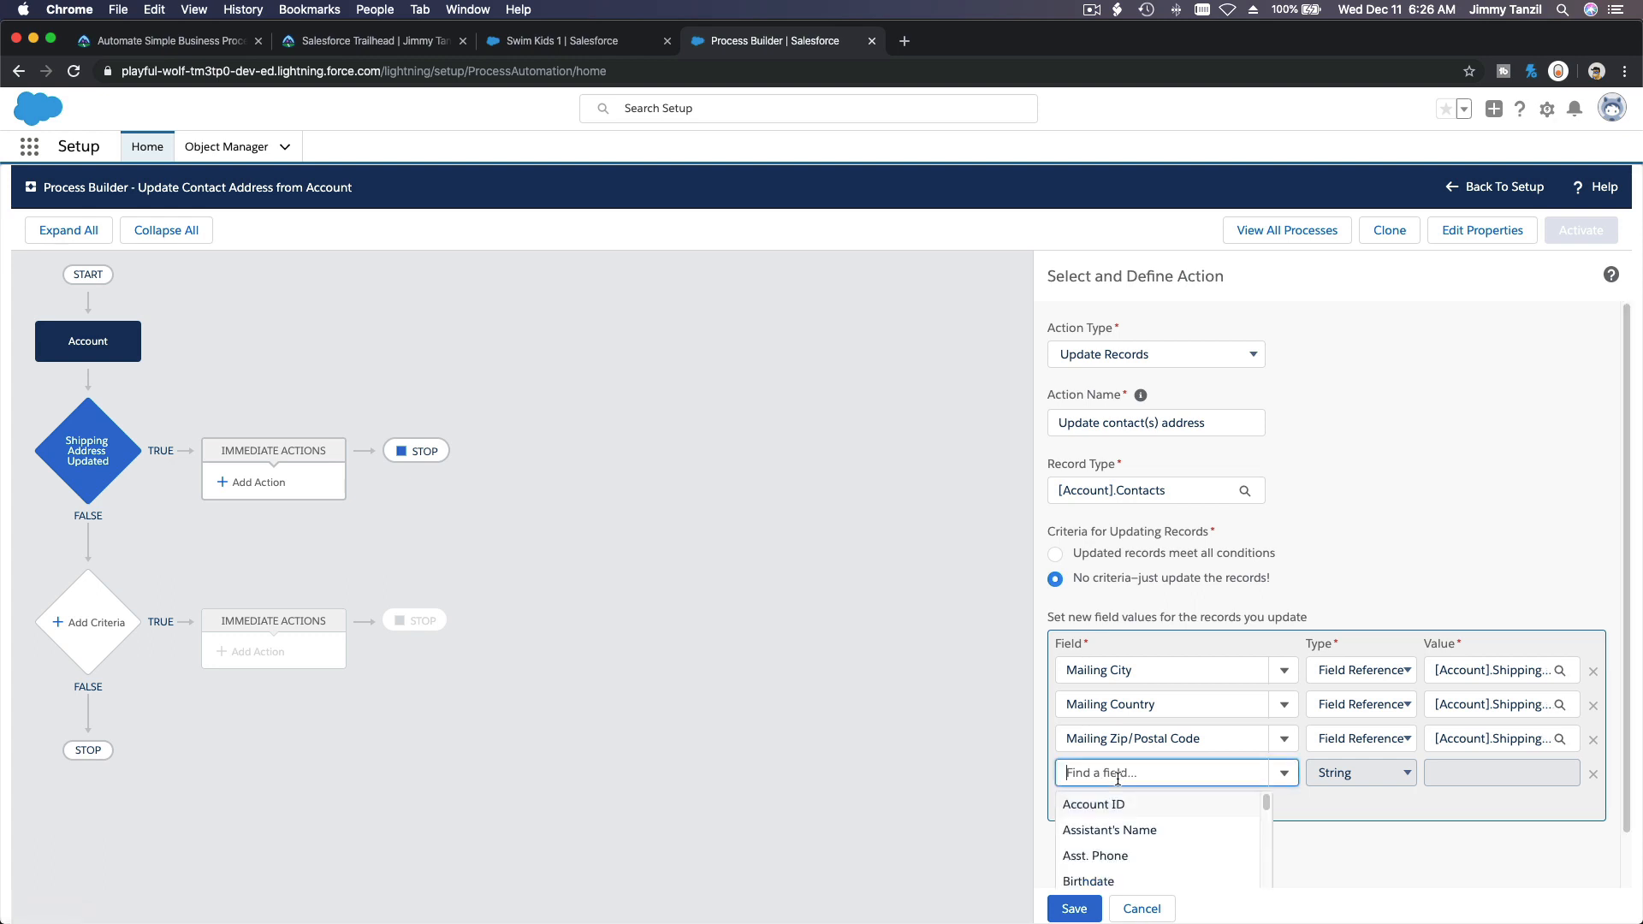
pyautogui.write('Mailing')
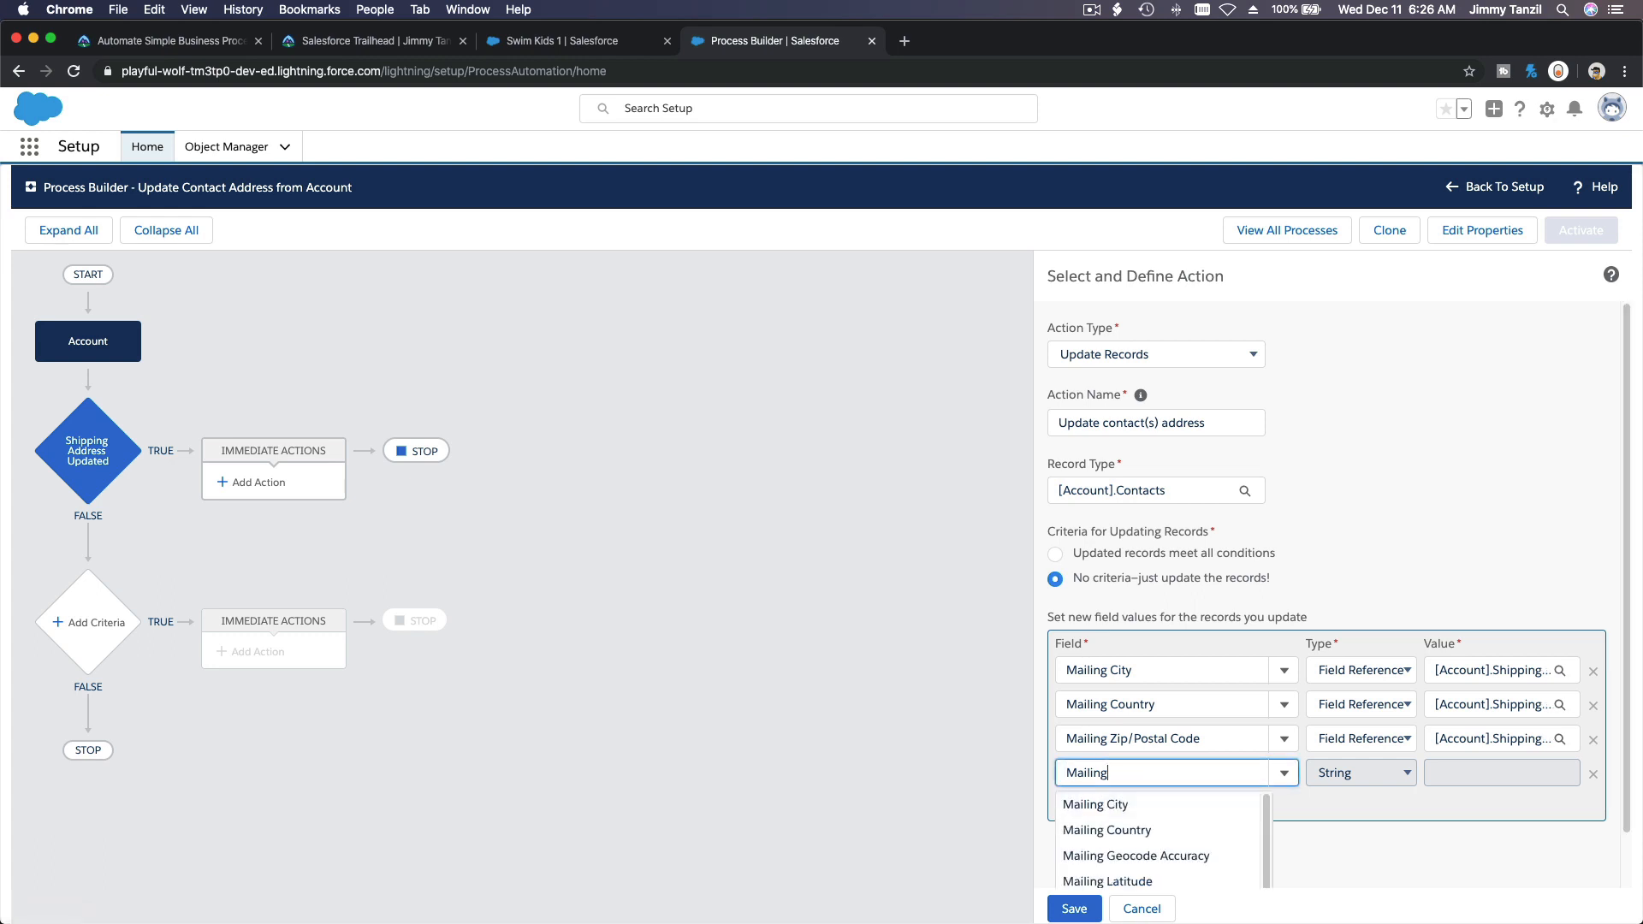
pyautogui.scroll(-2, 1121, 813)
pyautogui.scroll(-2, 1160, 841)
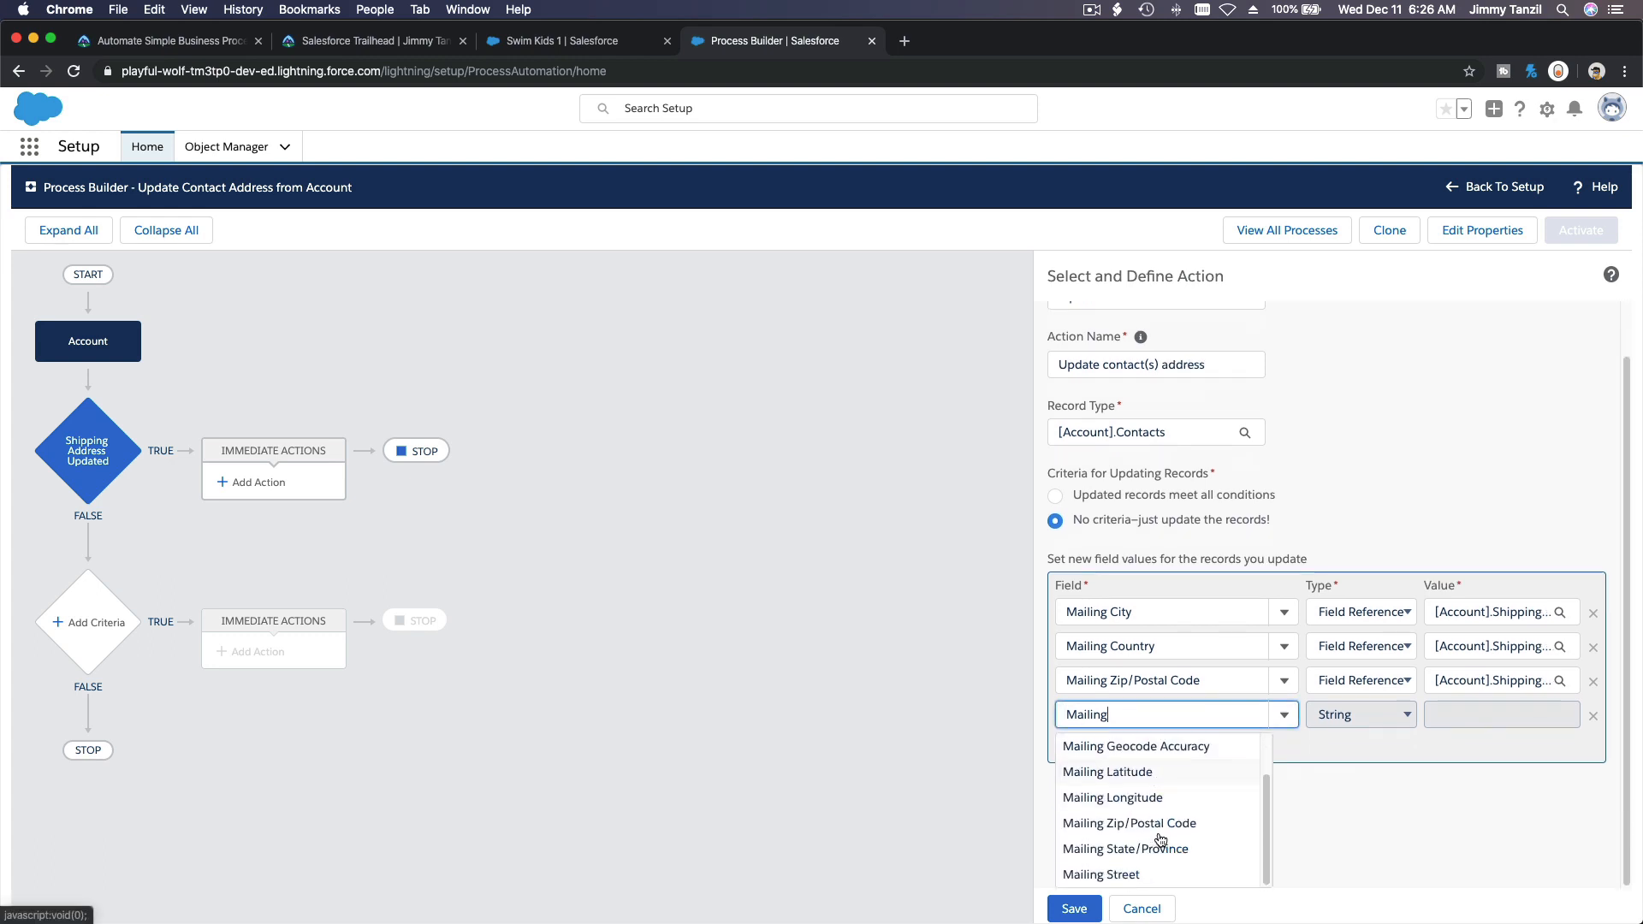
pyautogui.click(1164, 847)
pyautogui.click(1355, 772)
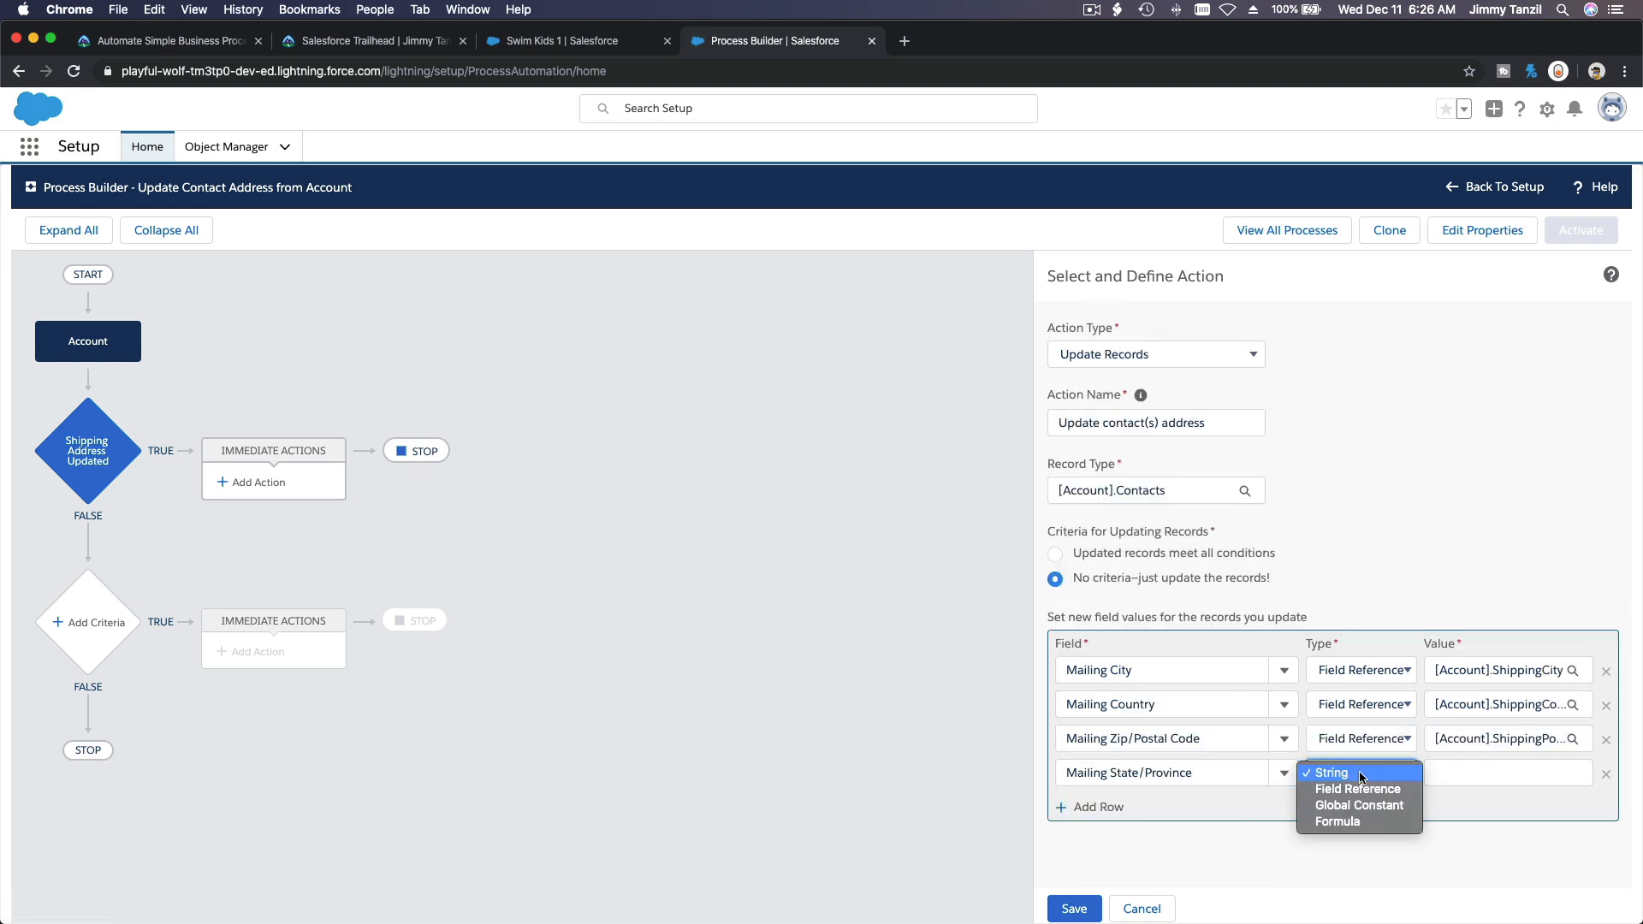
pyautogui.click(1359, 789)
pyautogui.click(1469, 775)
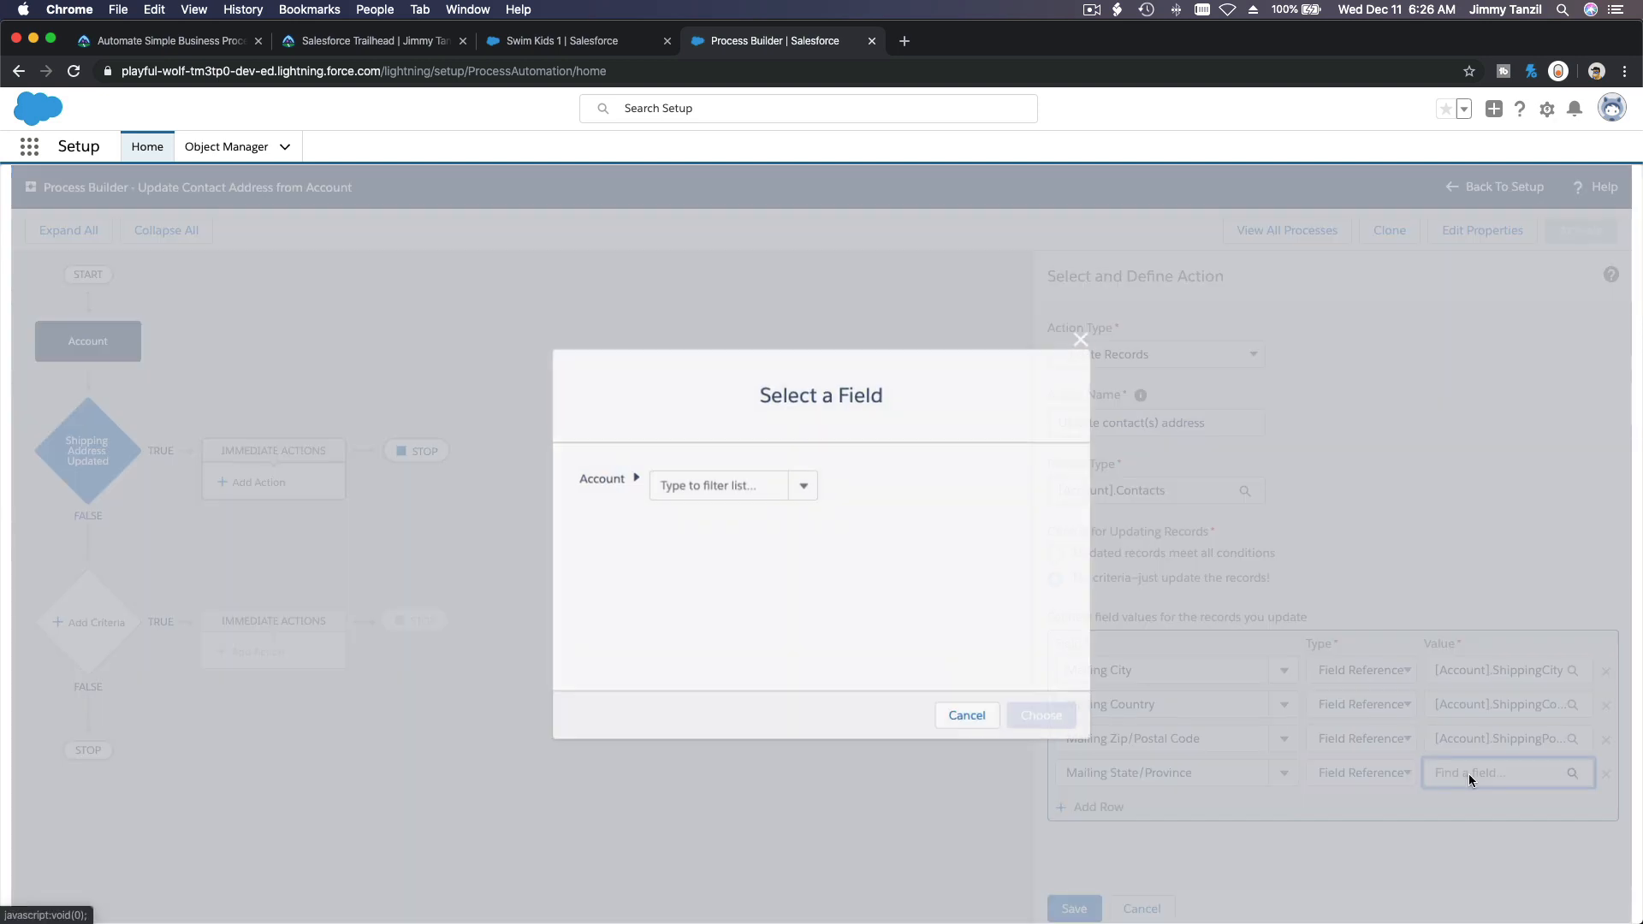
pyautogui.write('Shipping')
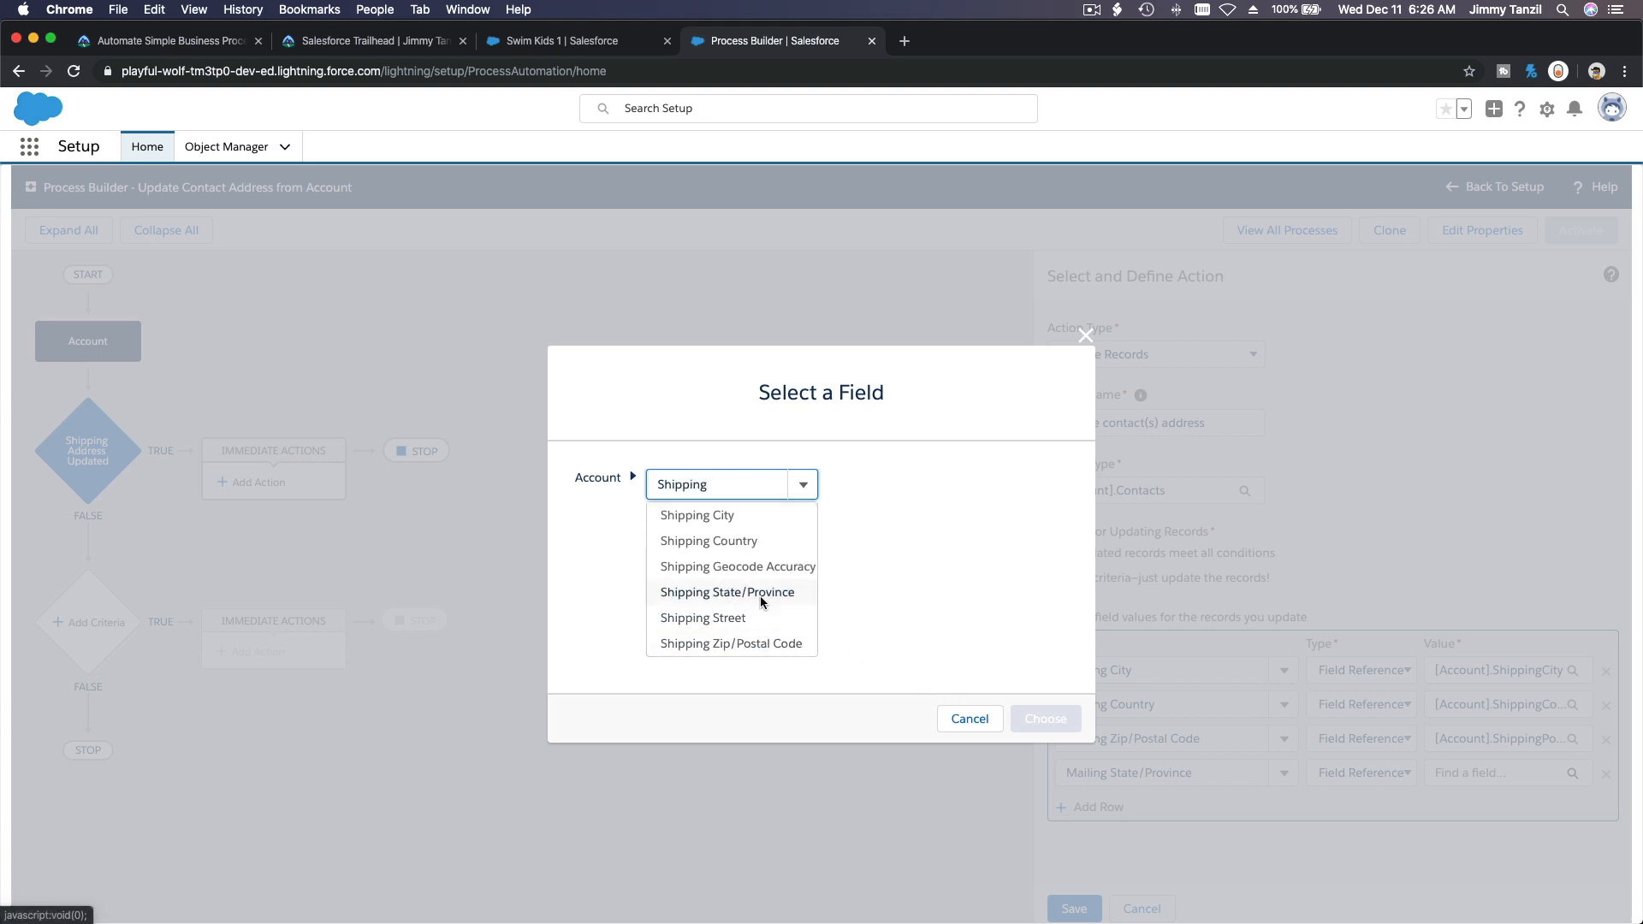
pyautogui.click(753, 594)
pyautogui.click(1046, 719)
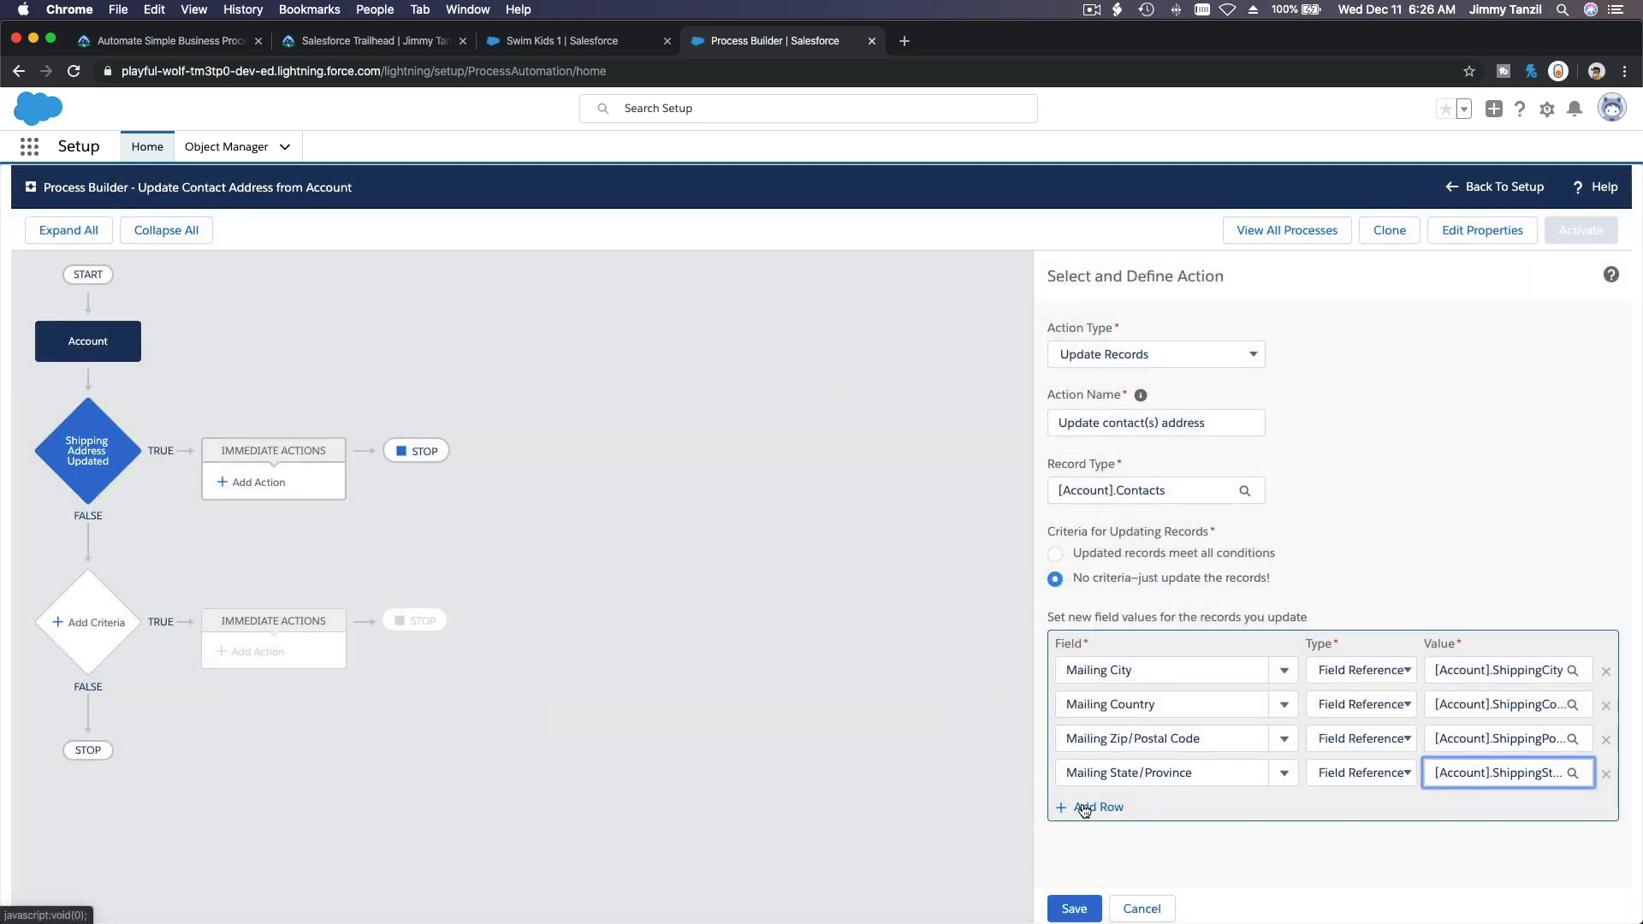
# Add a row setting the contacts' Mailing Street through a Field Reference to the Account's Shipping Street
pyautogui.click(1085, 807)
pyautogui.click(1116, 807)
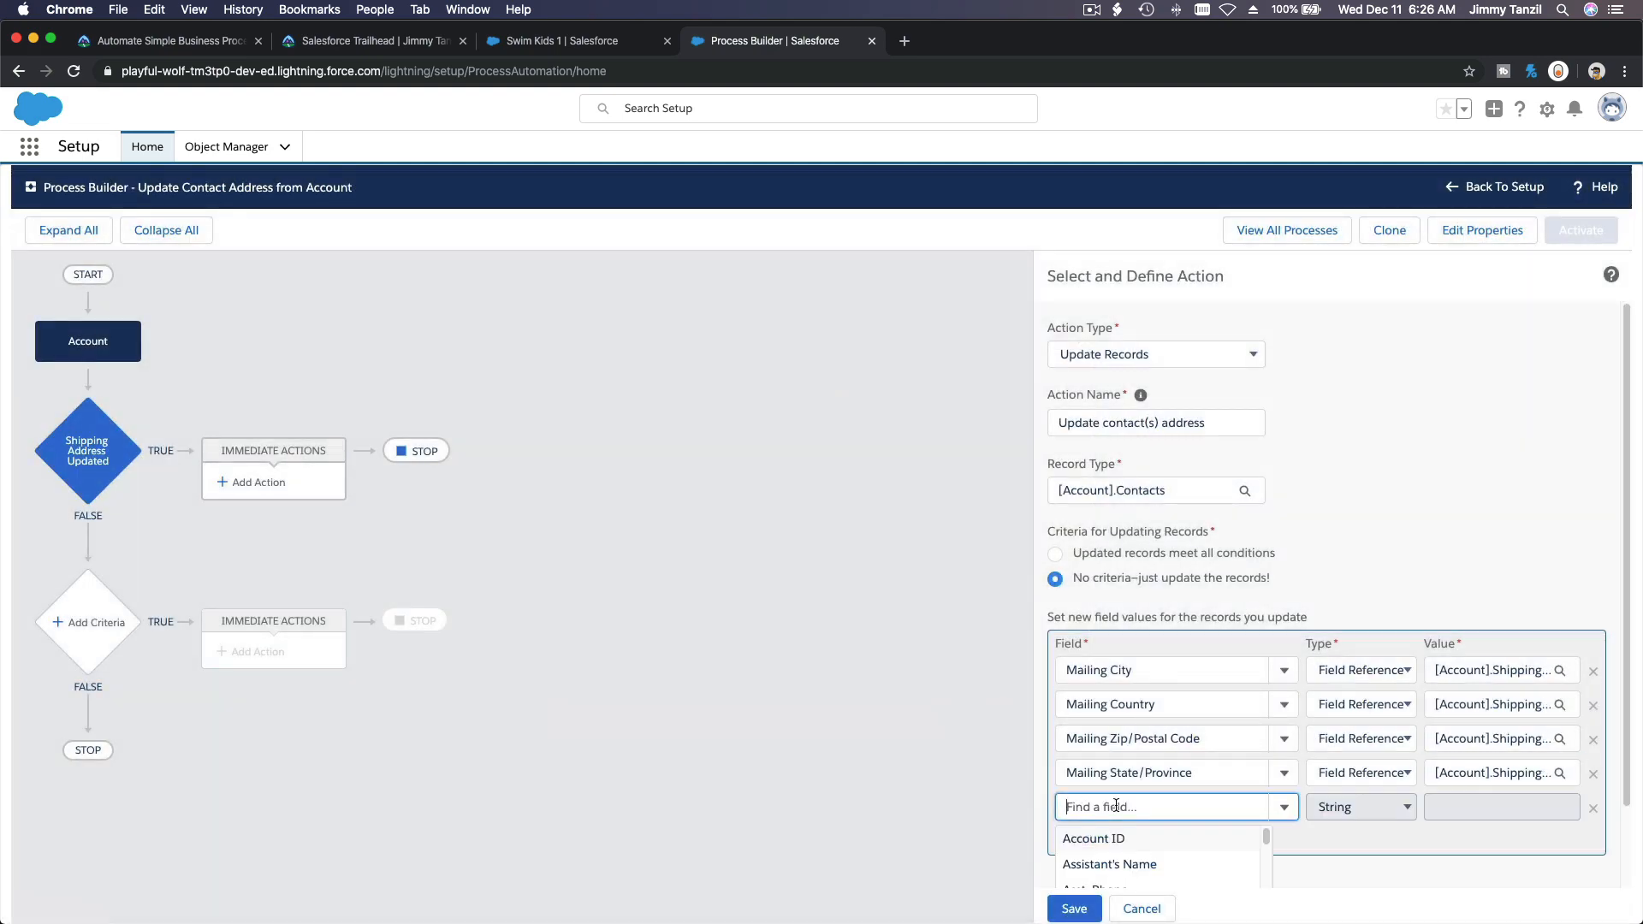
pyautogui.write('Mailing')
pyautogui.scroll(-2, 1159, 809)
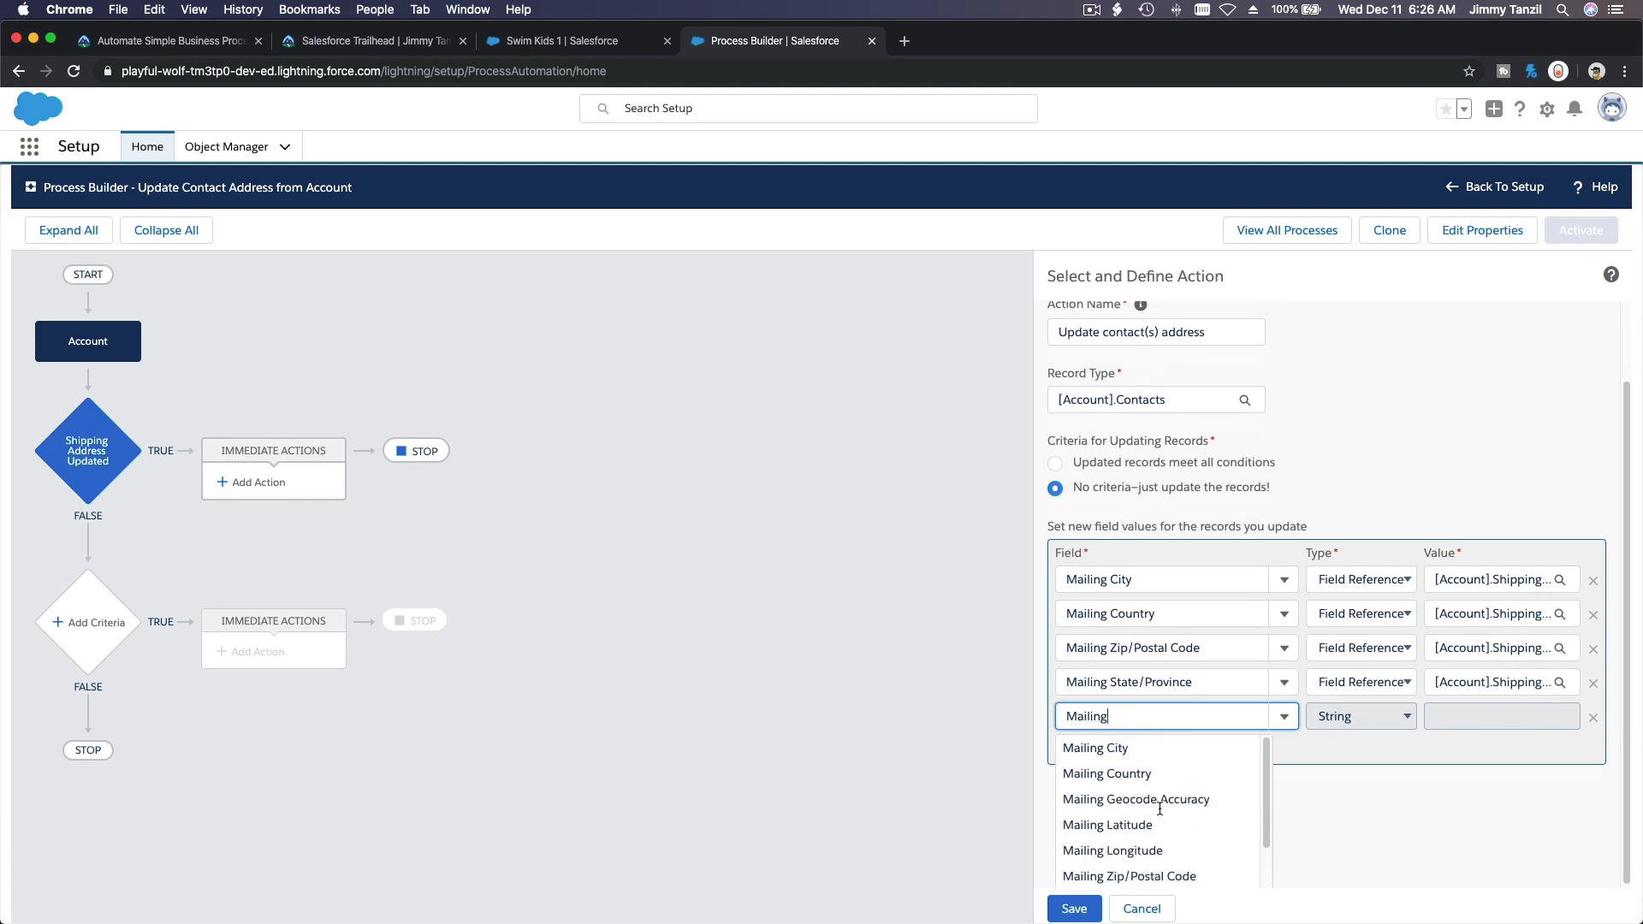
pyautogui.scroll(-2, 1161, 815)
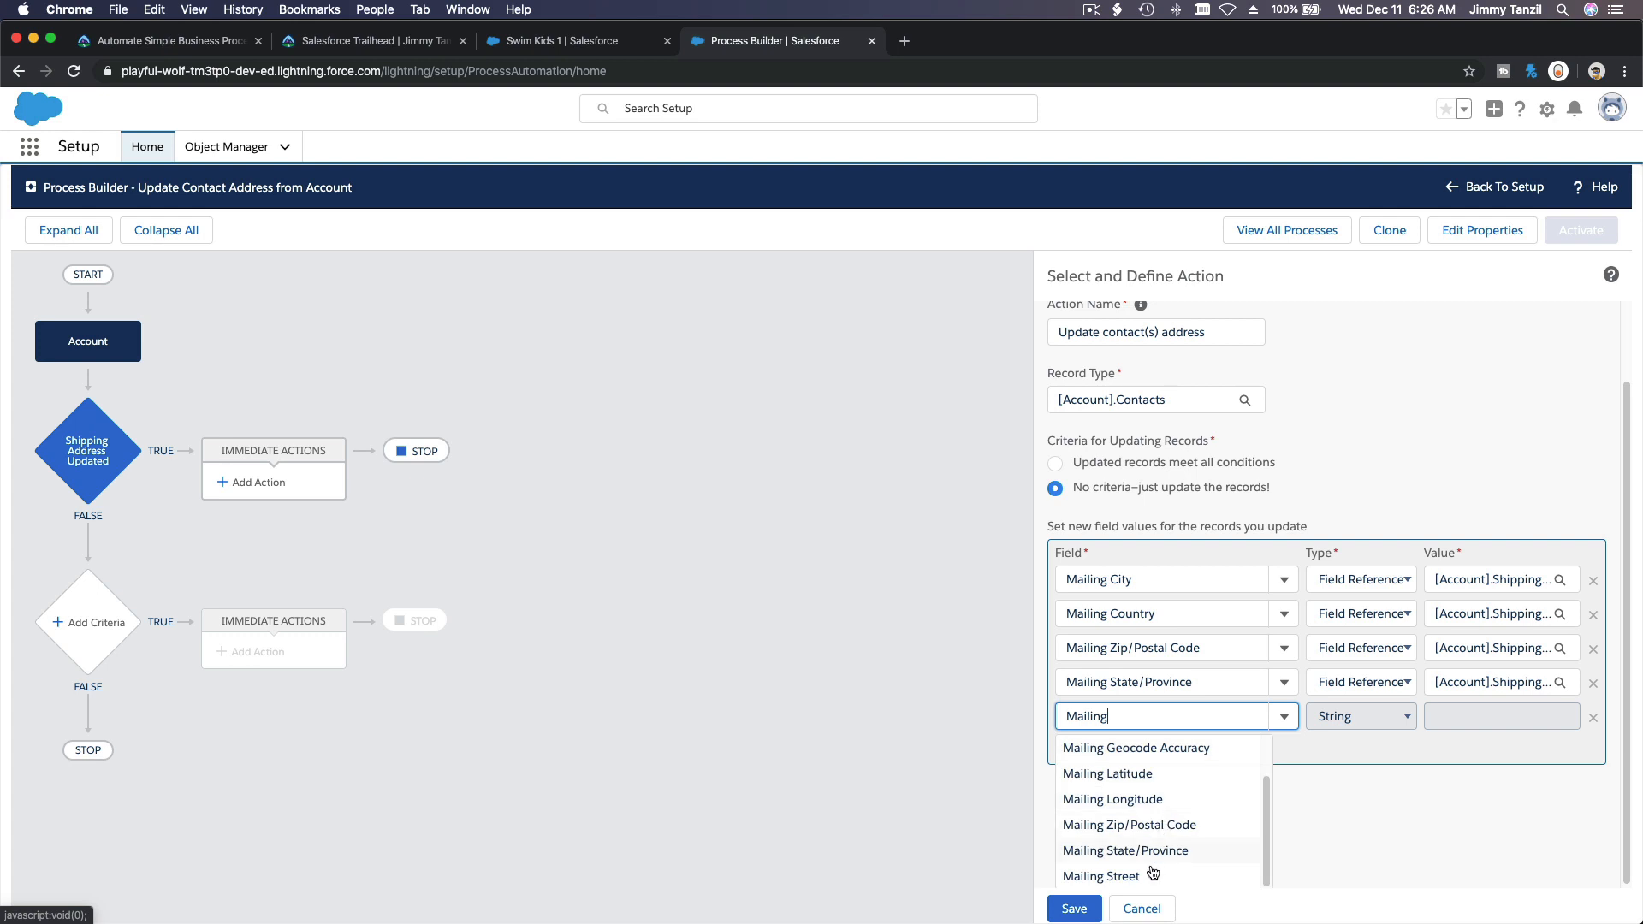
pyautogui.click(1127, 878)
pyautogui.click(1363, 805)
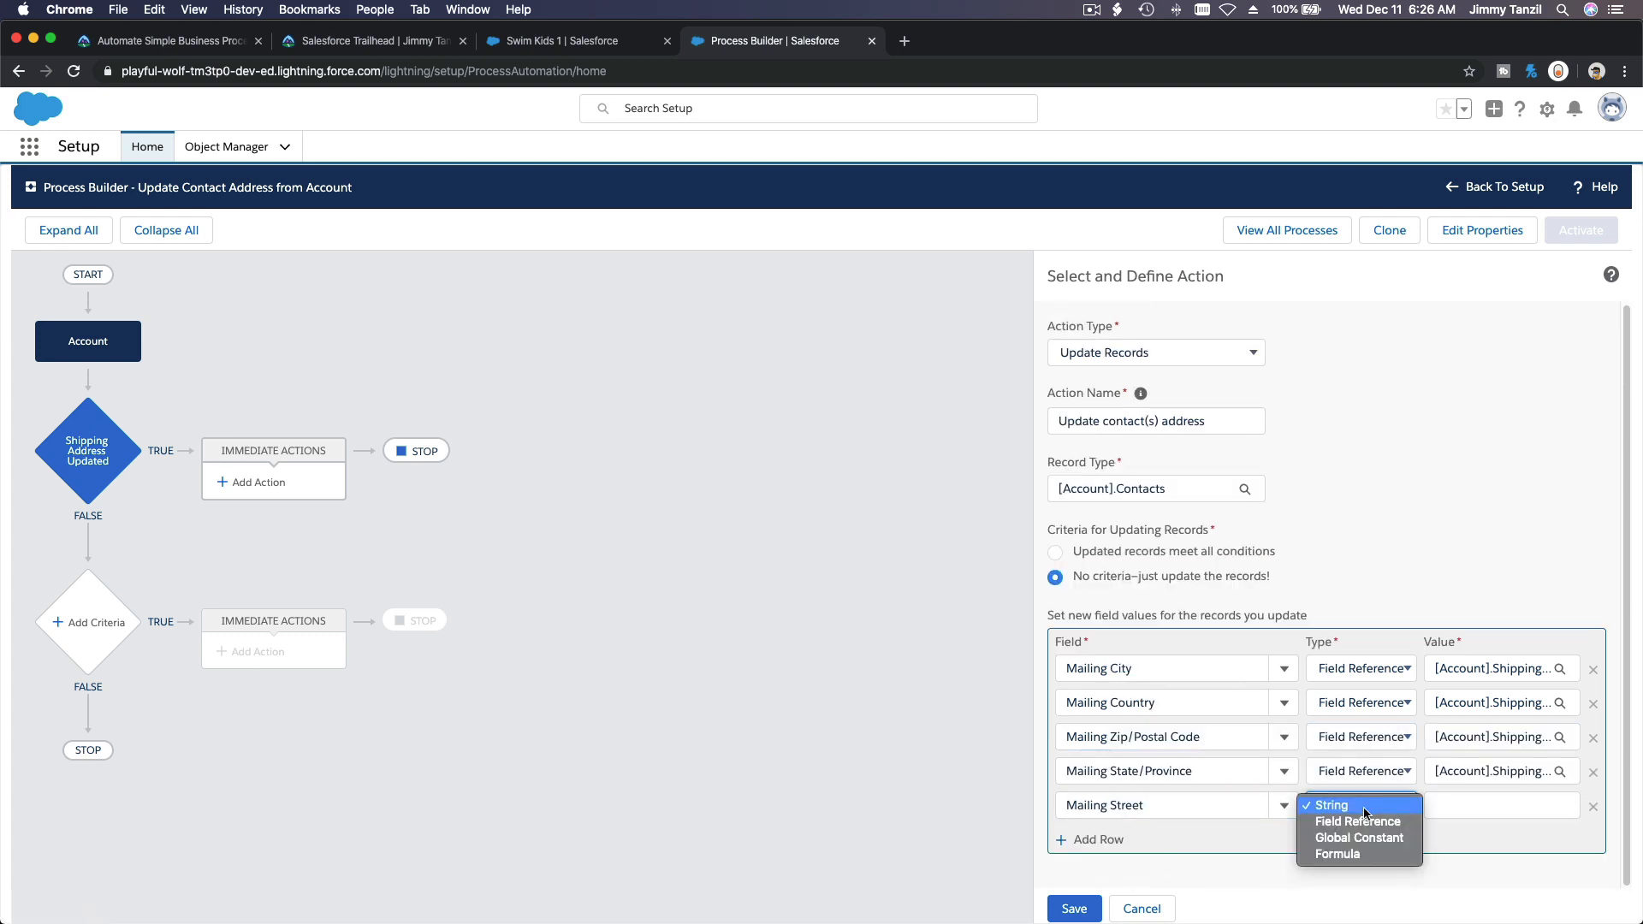
pyautogui.click(1352, 837)
pyautogui.click(1454, 803)
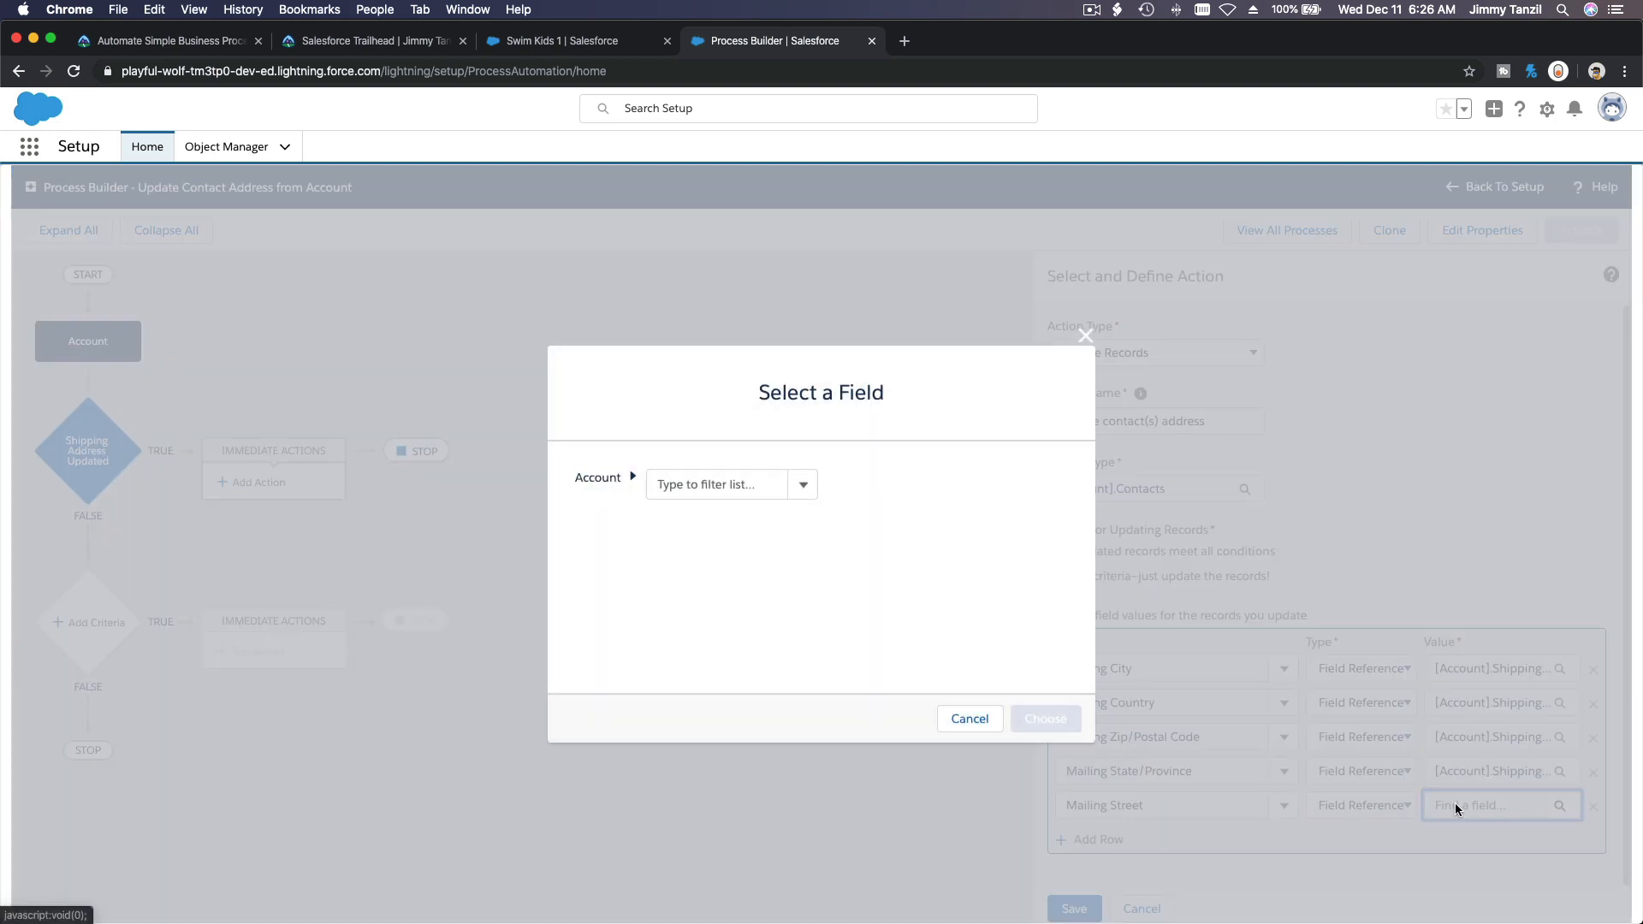
pyautogui.write('Shipp')
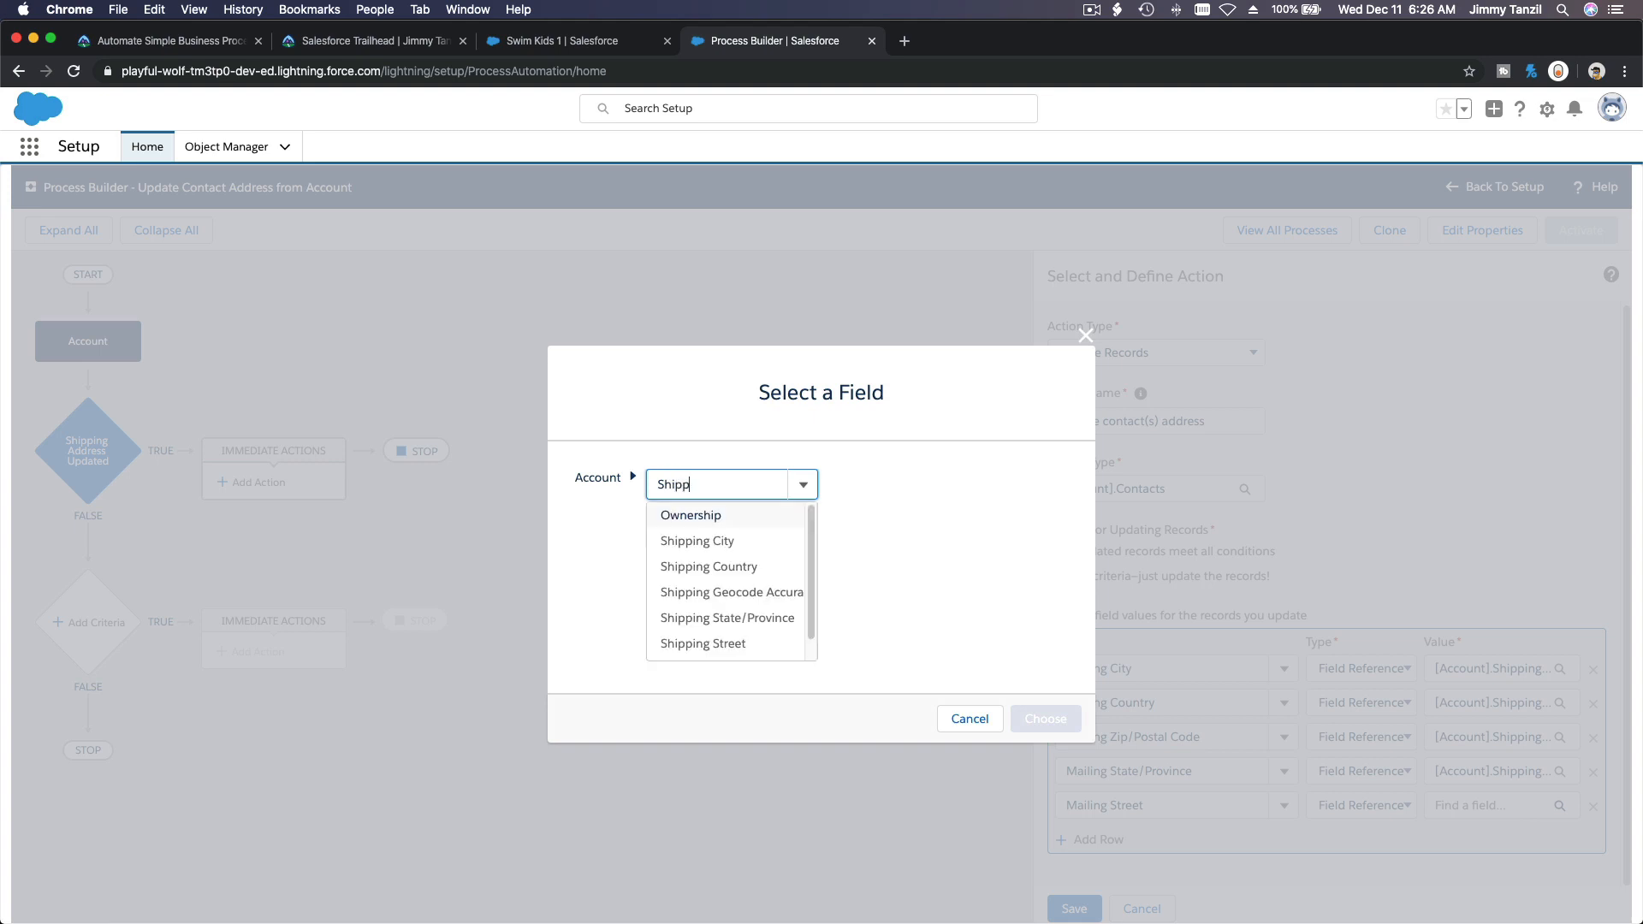
pyautogui.write('ing Stree')
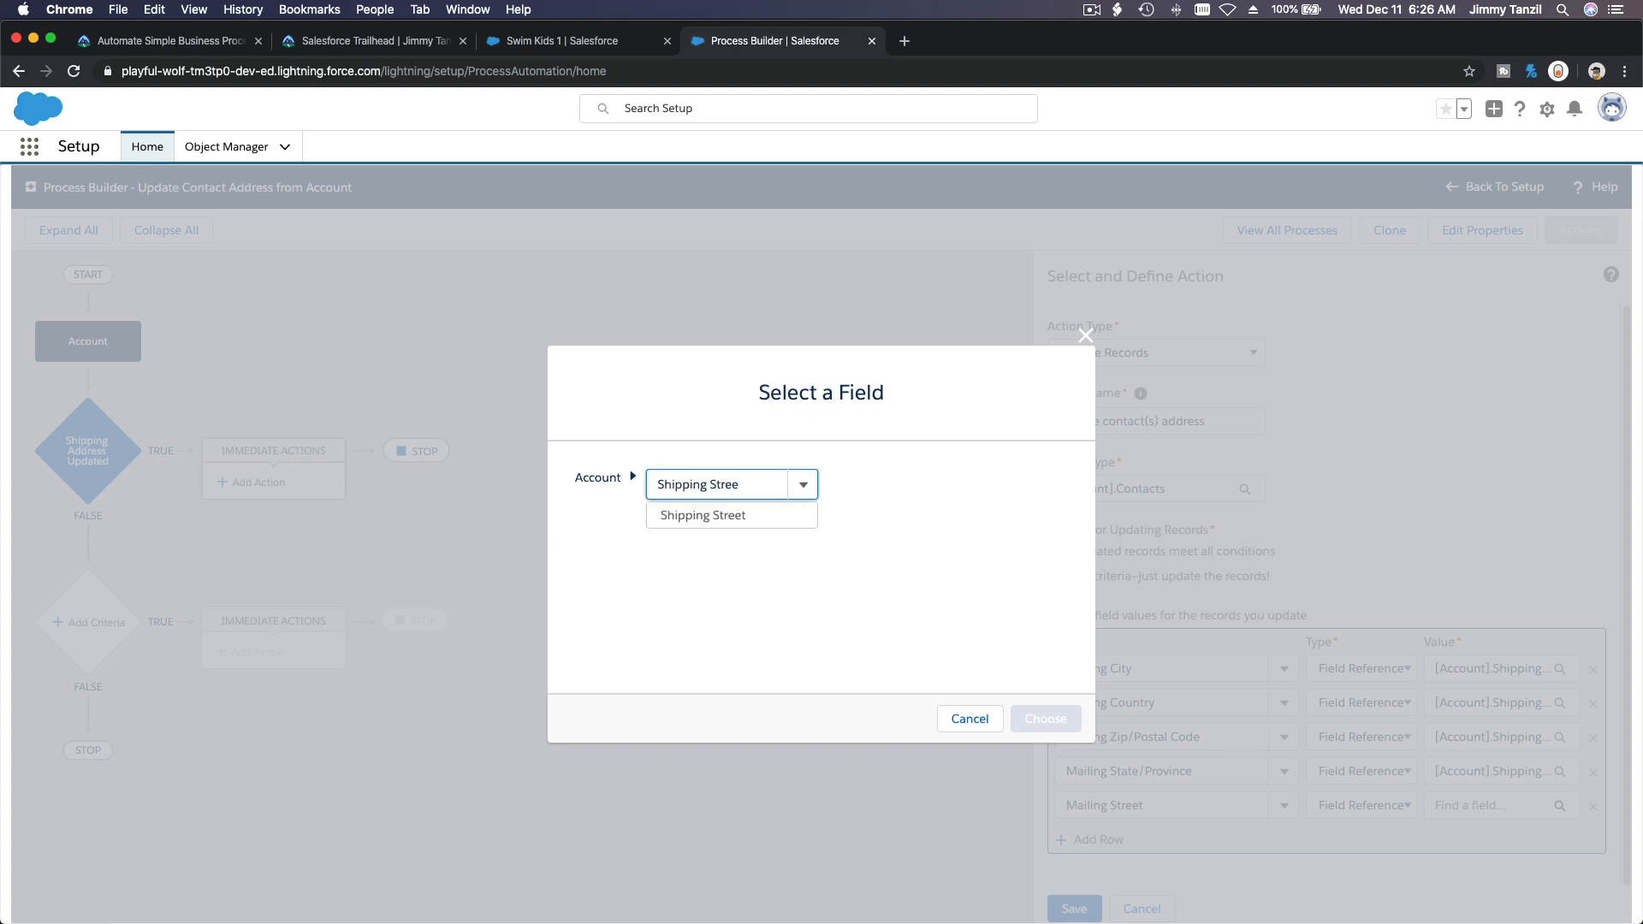
pyautogui.click(721, 515)
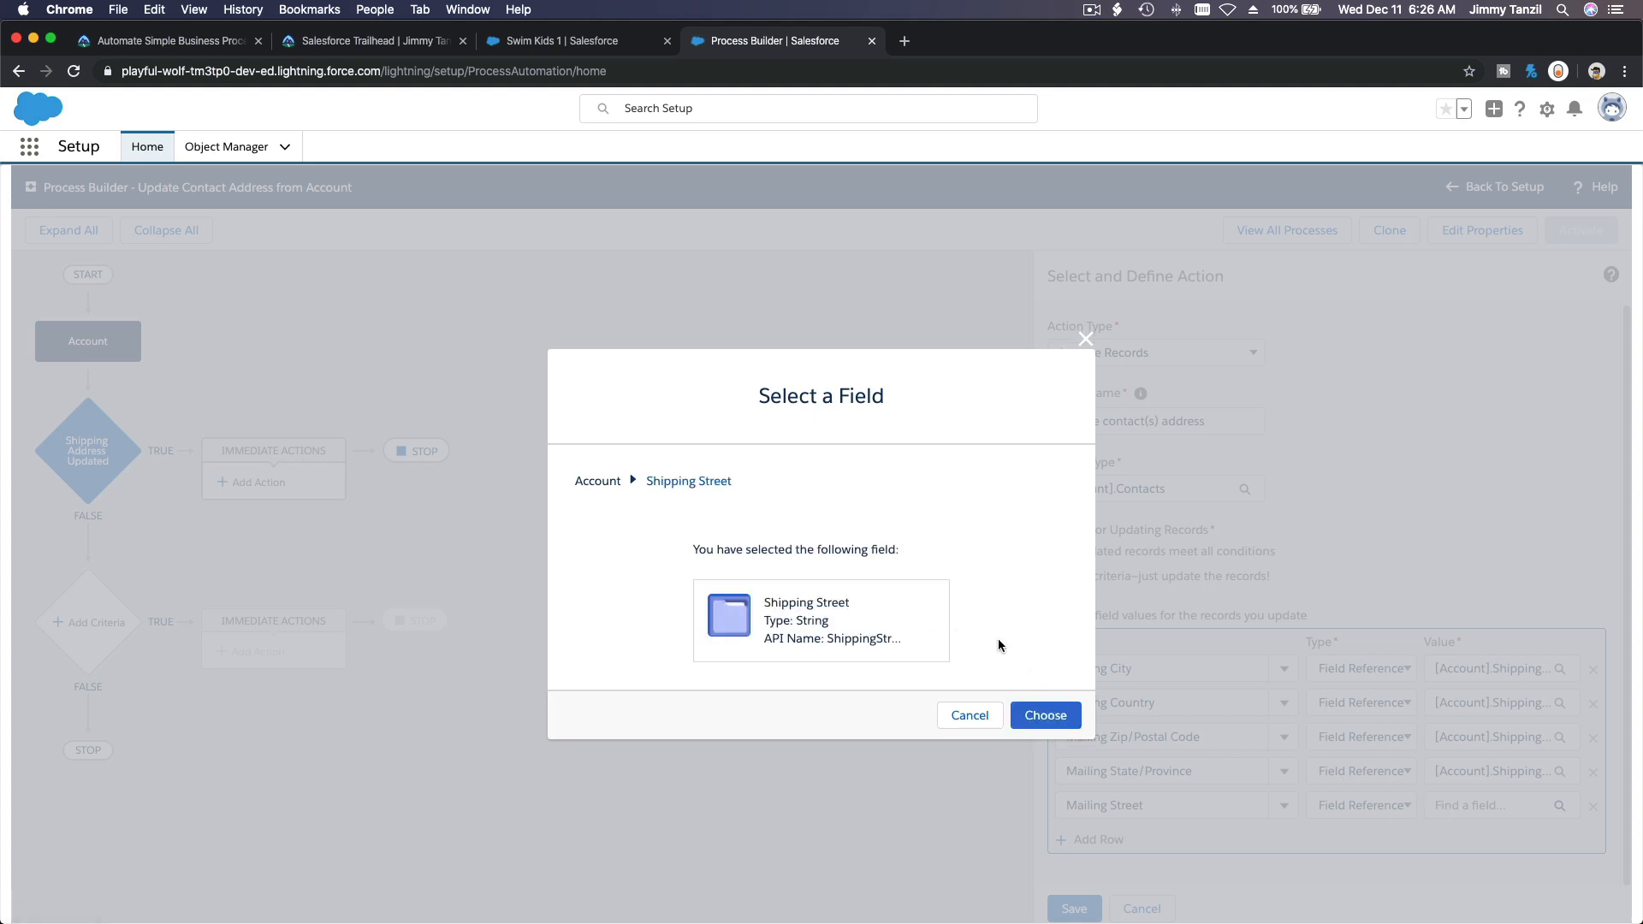
pyautogui.click(1053, 716)
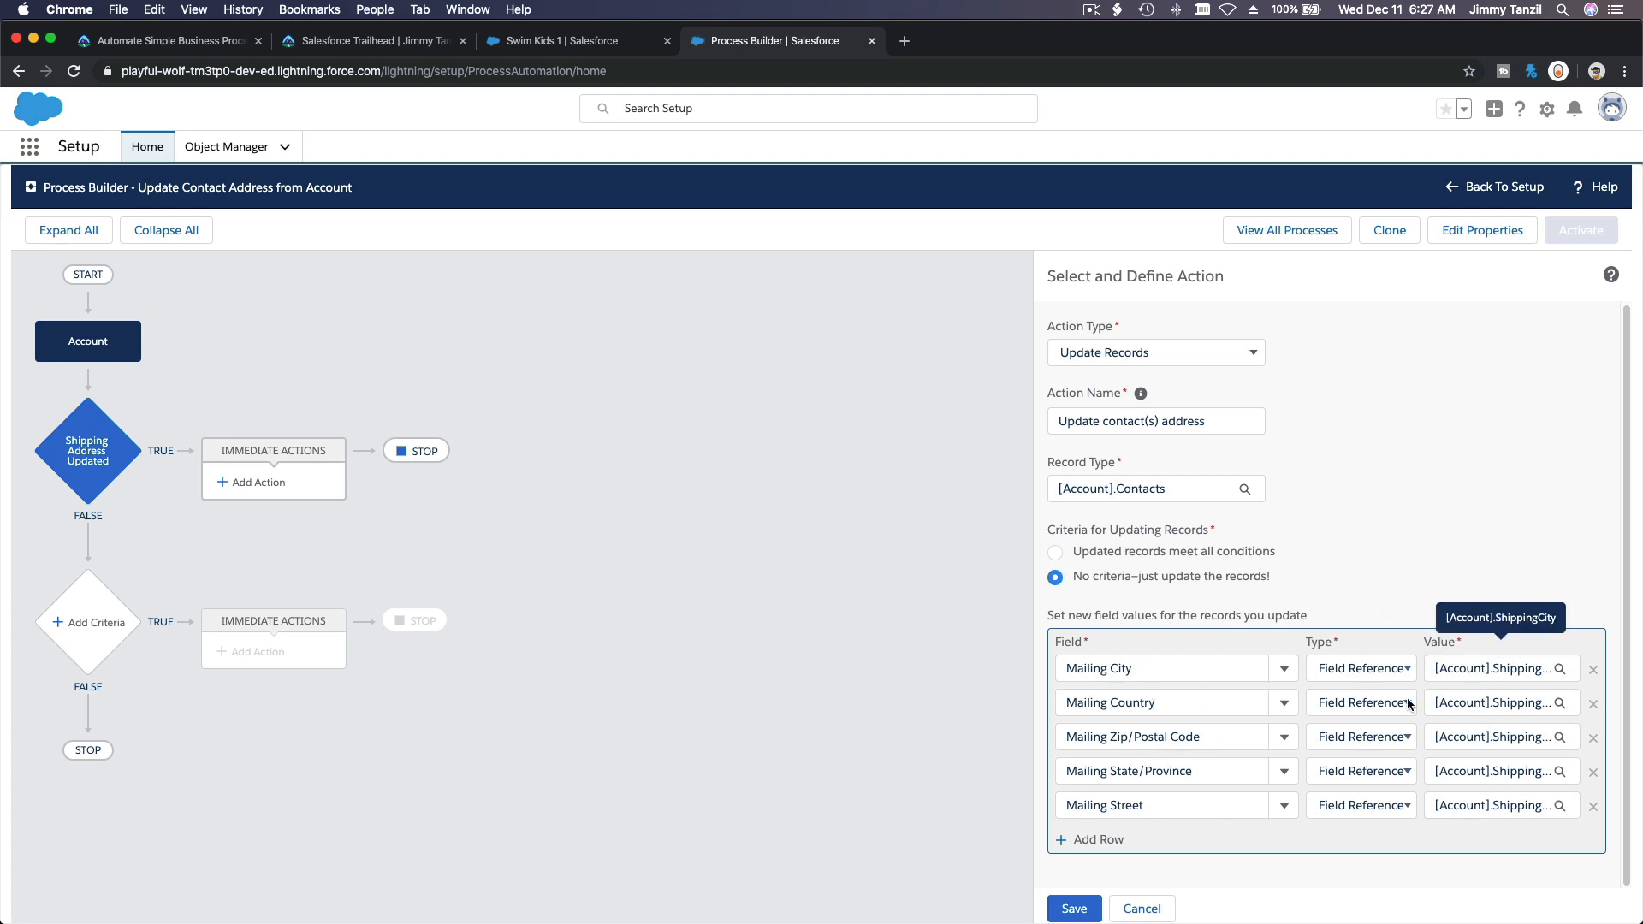
# Save the Update contact(s) address action and activate the Update Contact Address from Account process
pyautogui.click(1076, 909)
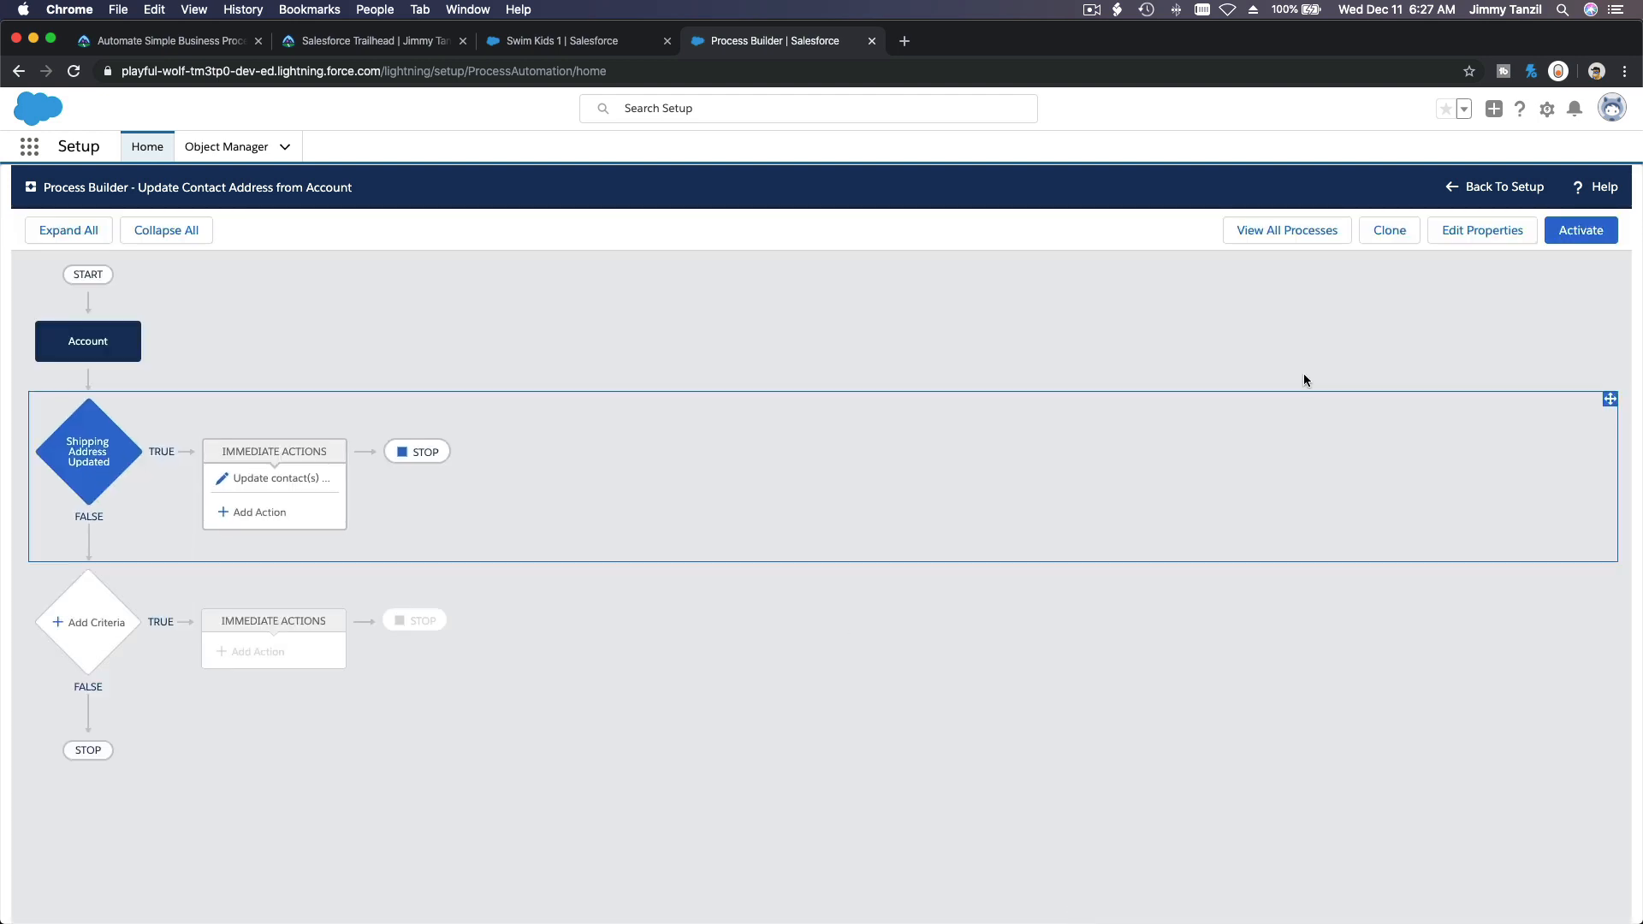
pyautogui.click(1573, 238)
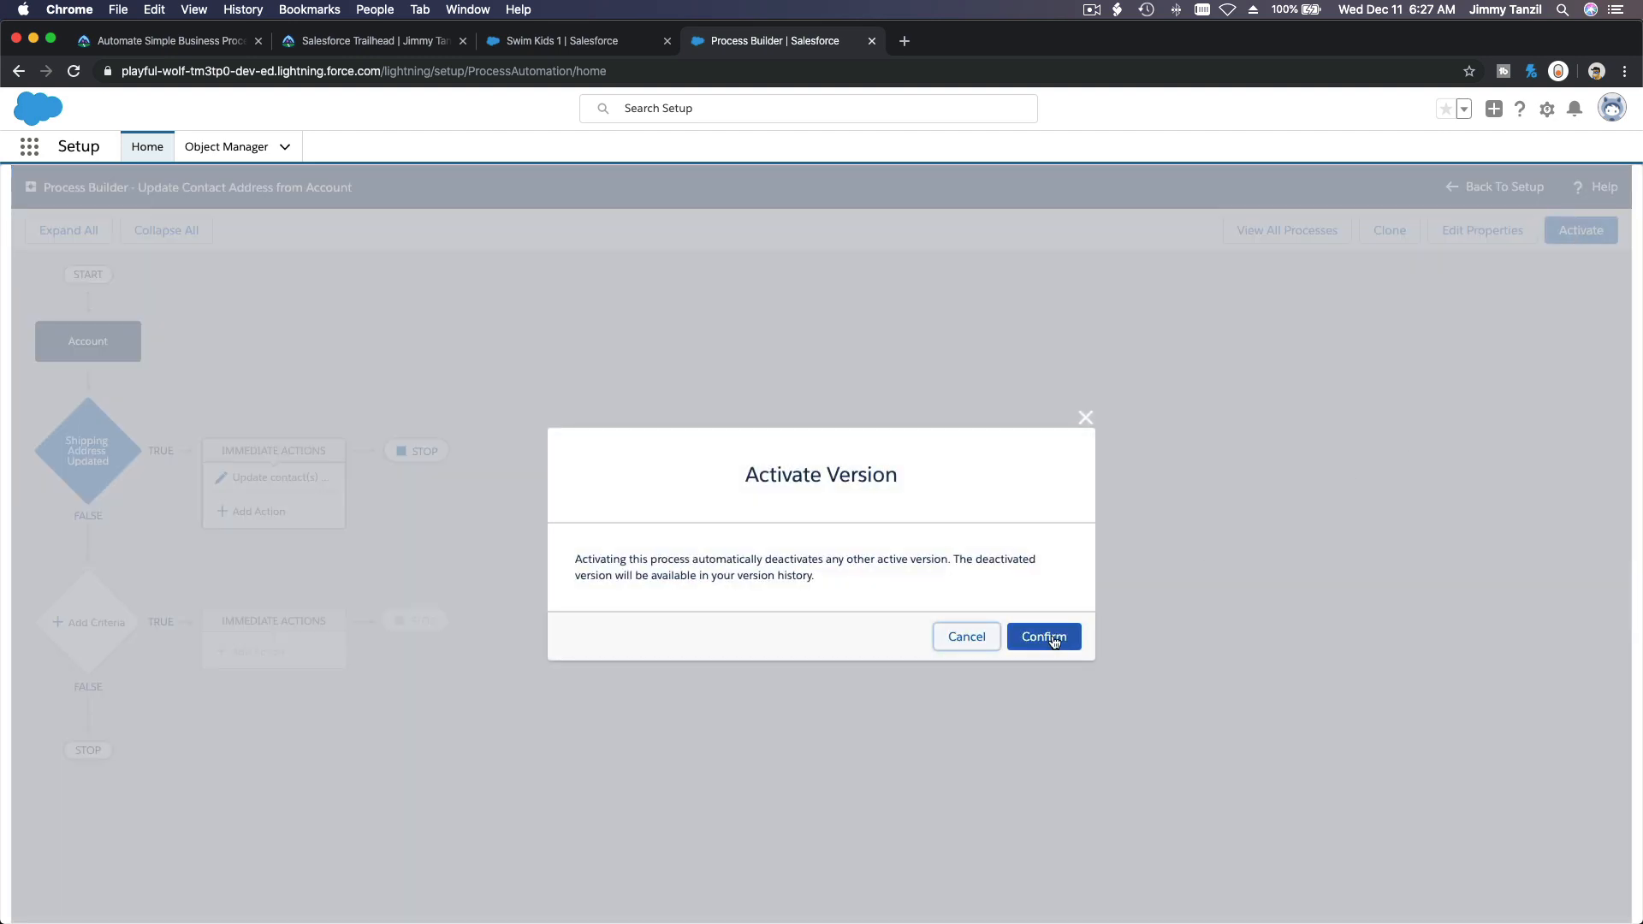
pyautogui.click(1045, 637)
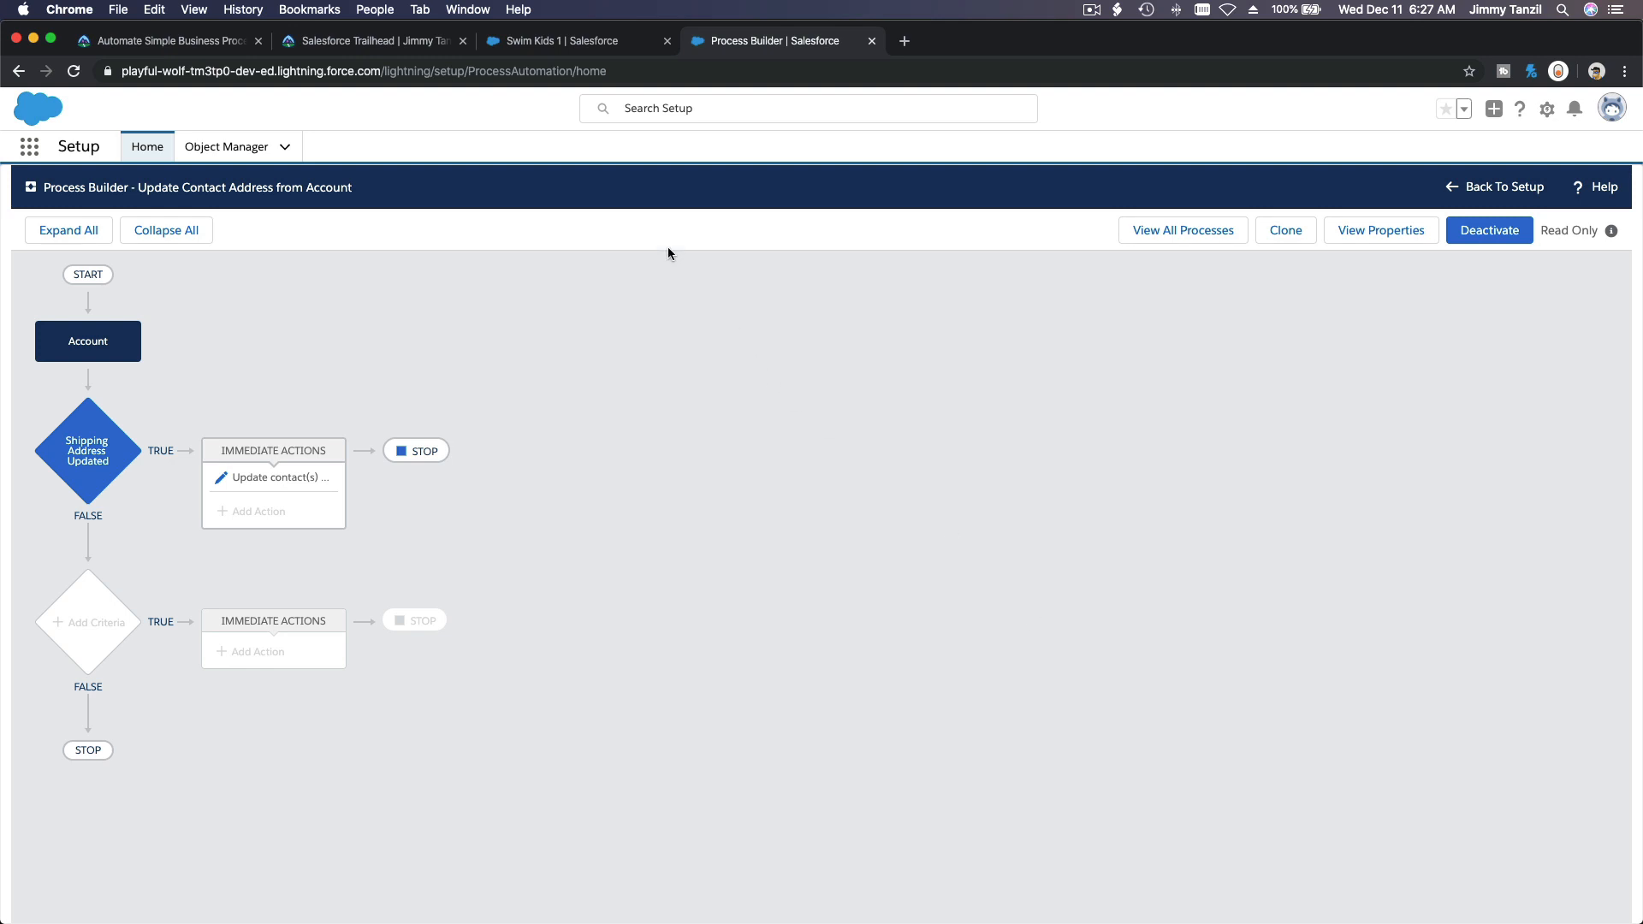
# Open the last account in the Suggestion Box app's Recently Viewed accounts list and look over its related contacts and details
pyautogui.click(526, 45)
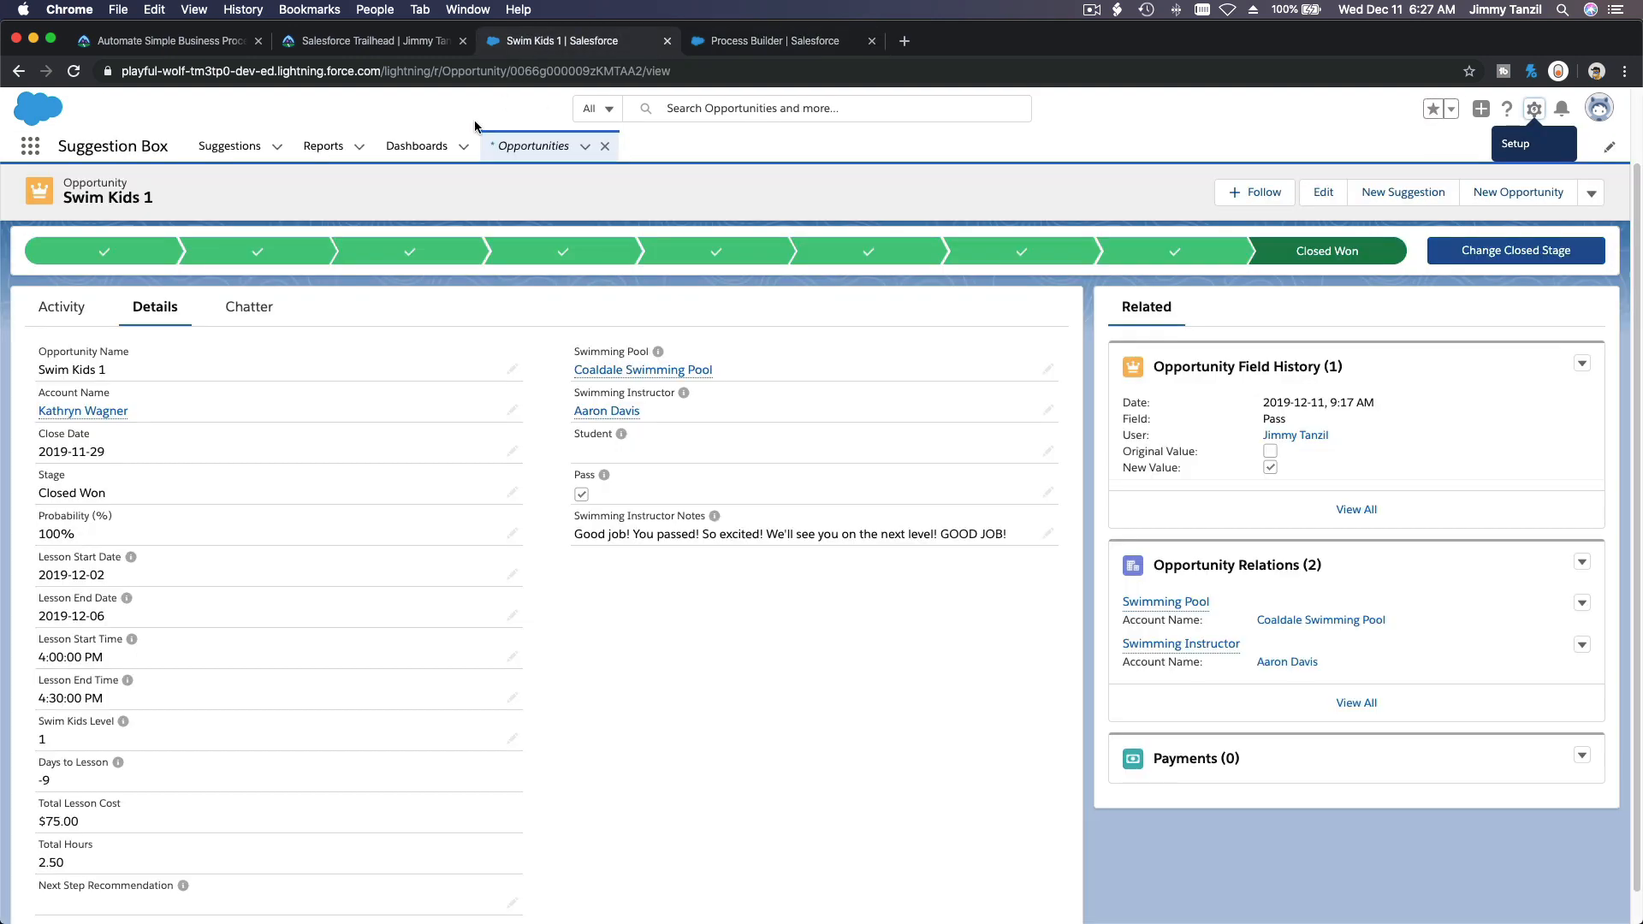
pyautogui.click(26, 151)
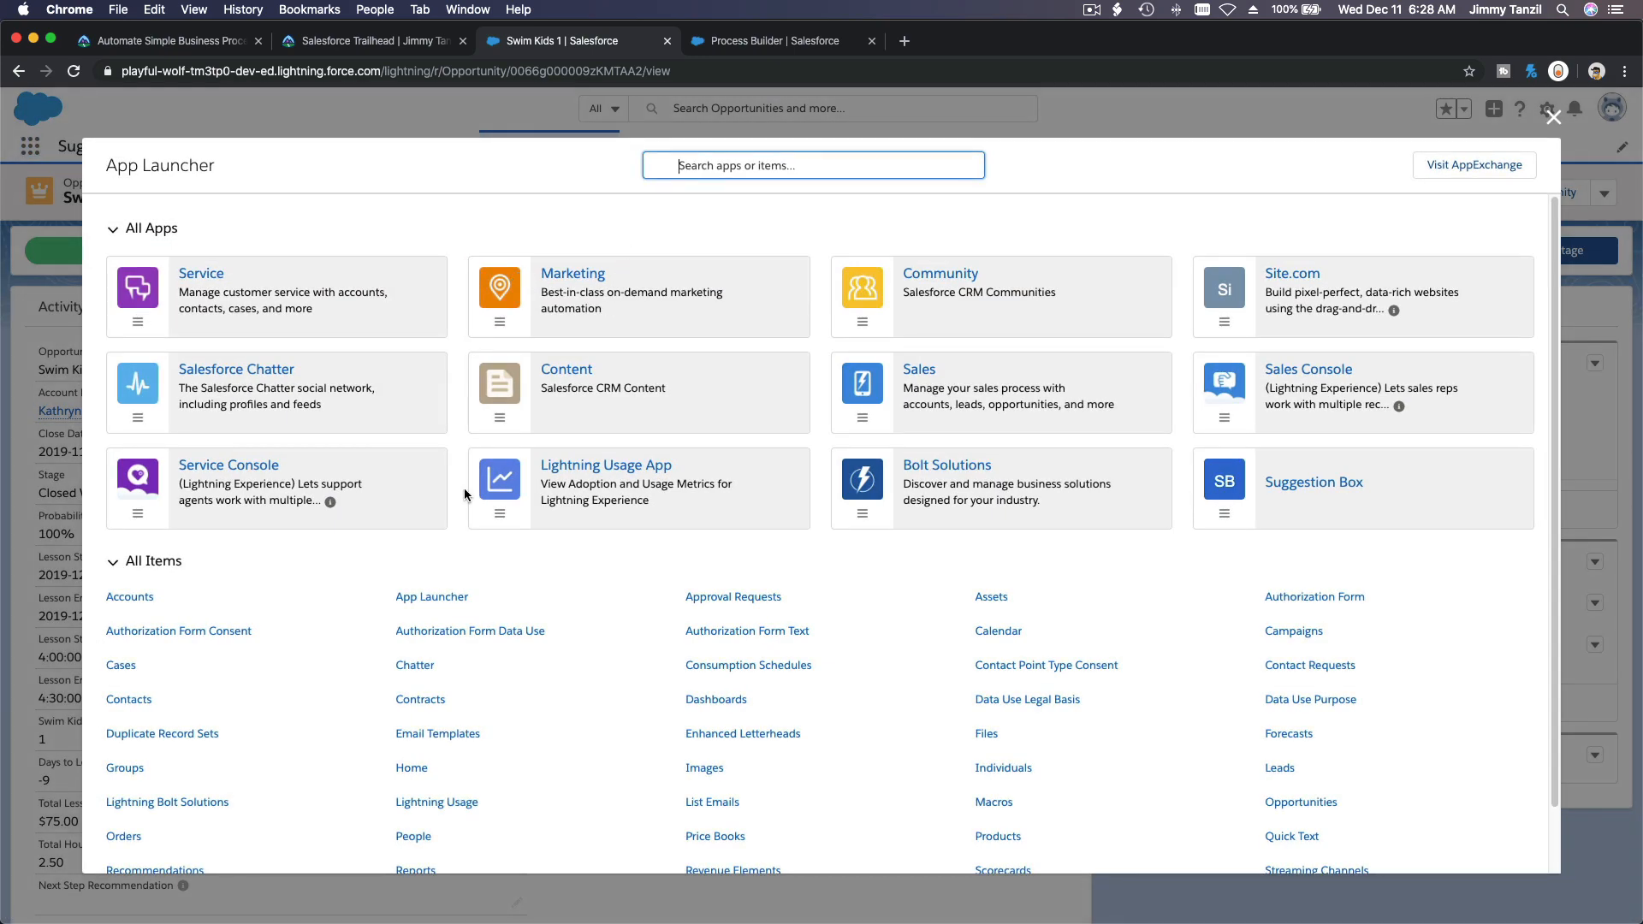
pyautogui.click(136, 597)
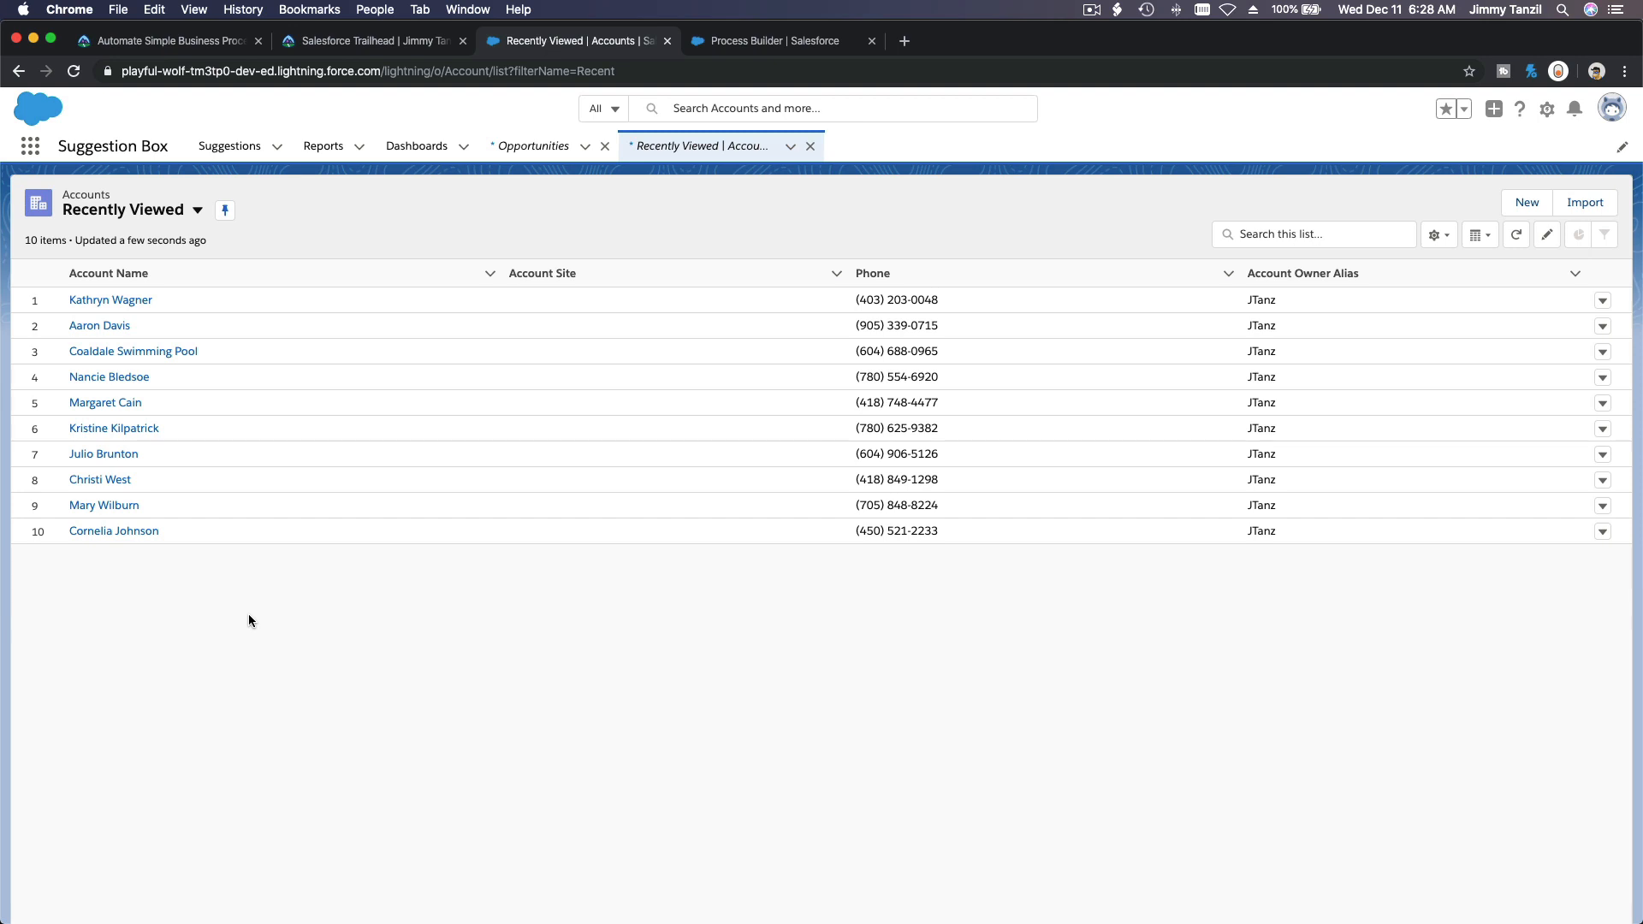
pyautogui.click(136, 533)
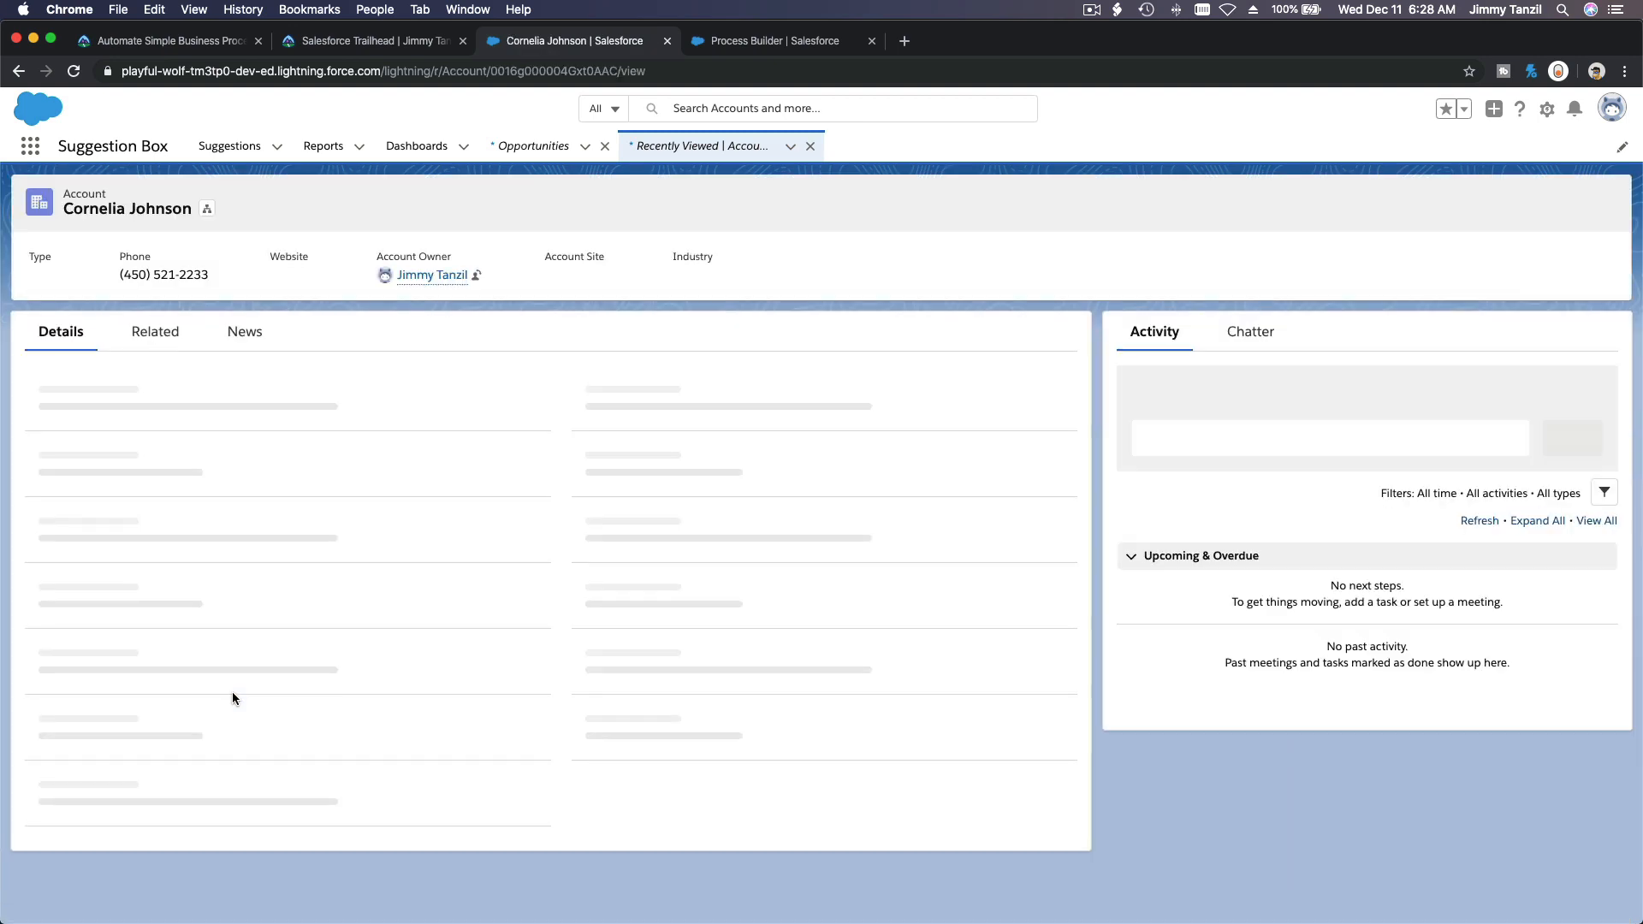
pyautogui.click(159, 343)
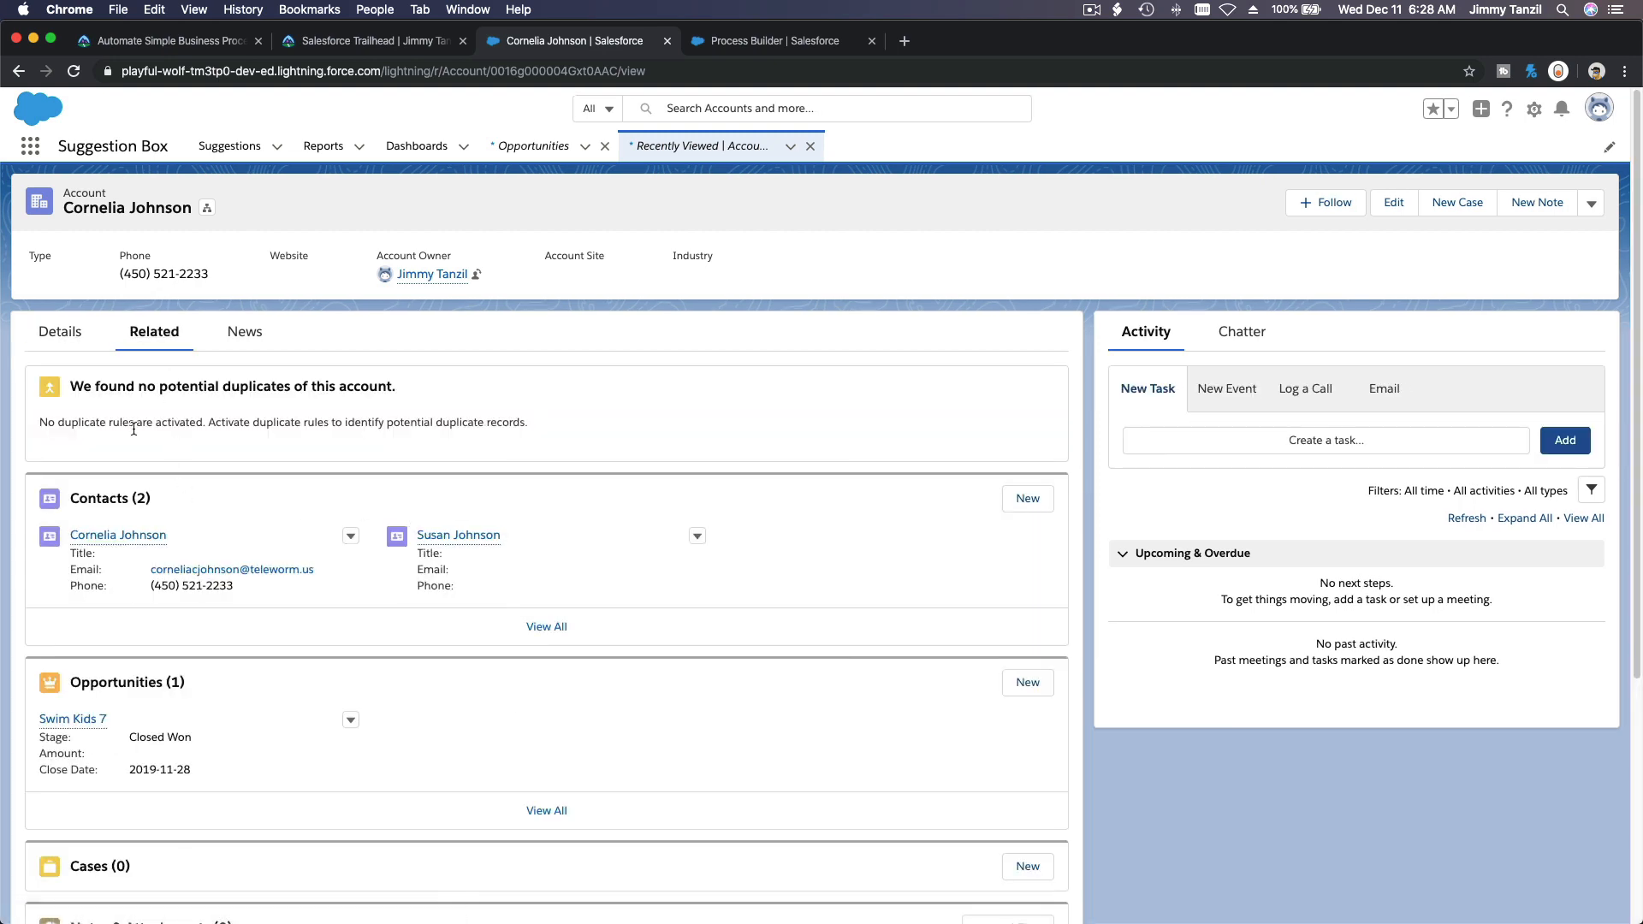
pyautogui.click(60, 334)
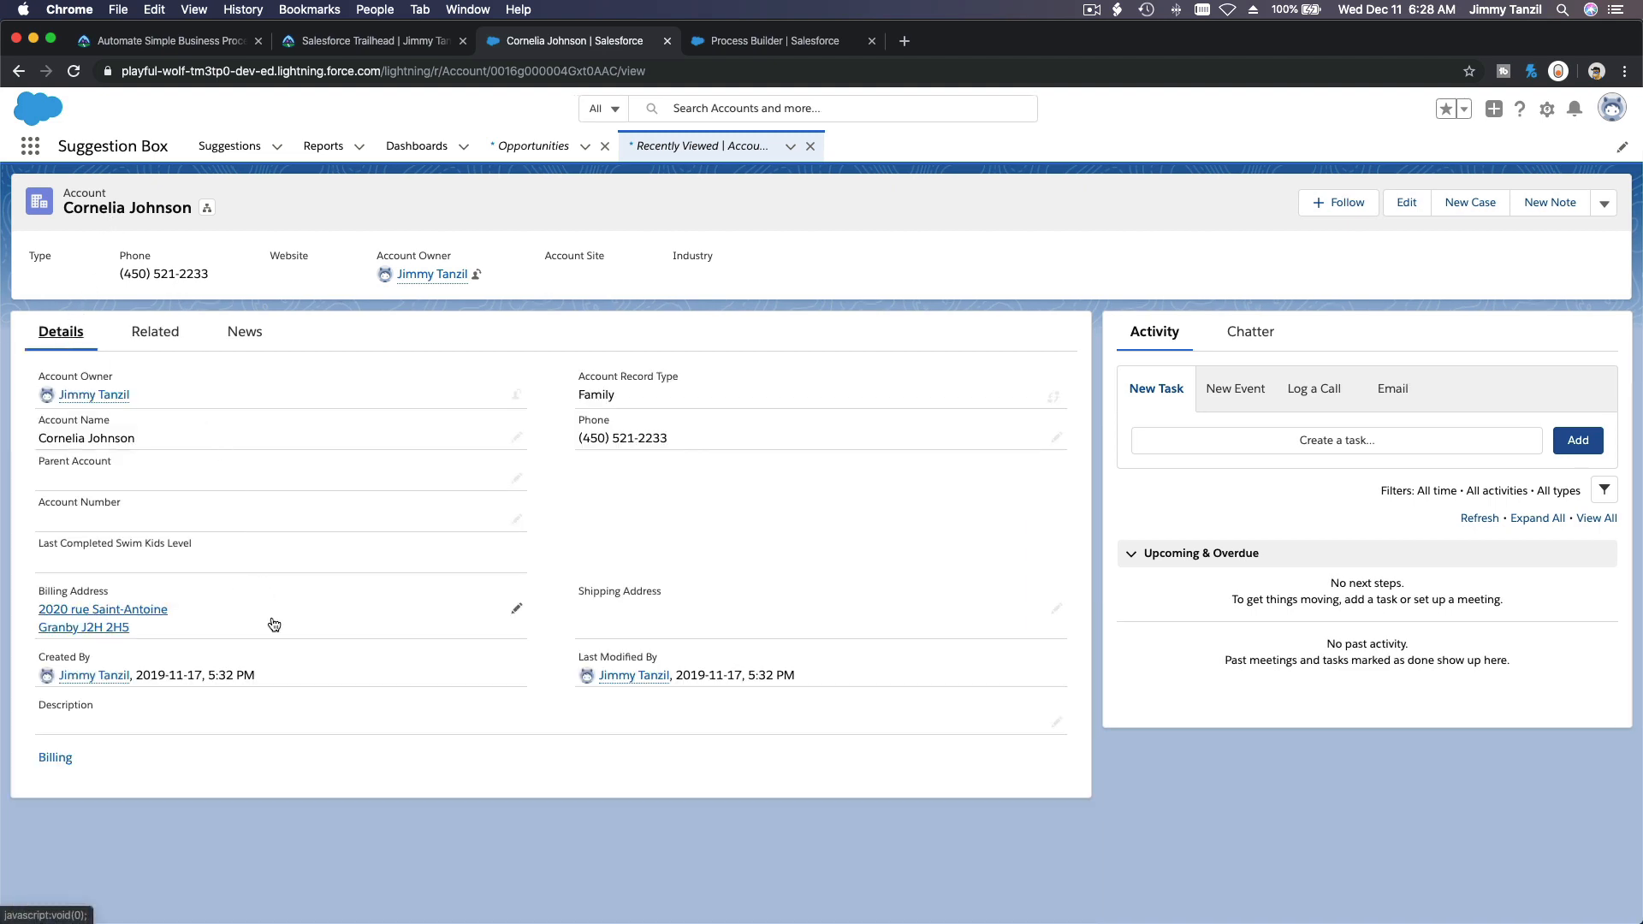
# Append the unit number to the account's Billing Street and save the record
pyautogui.click(516, 608)
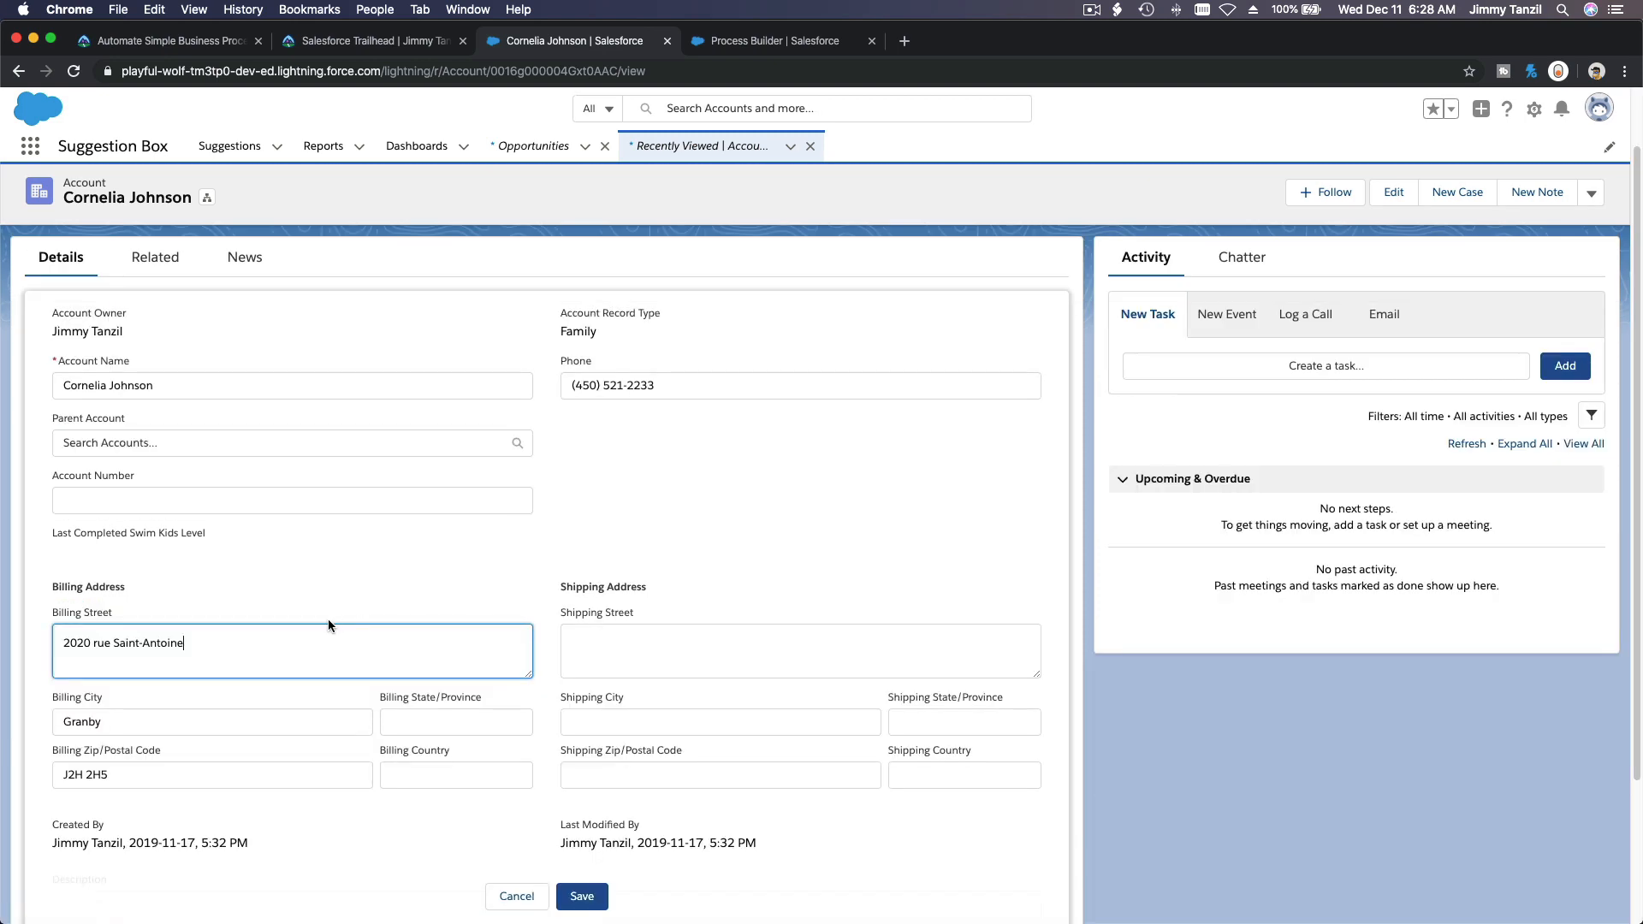
pyautogui.scroll(-2, 329, 620)
pyautogui.write('Unit')
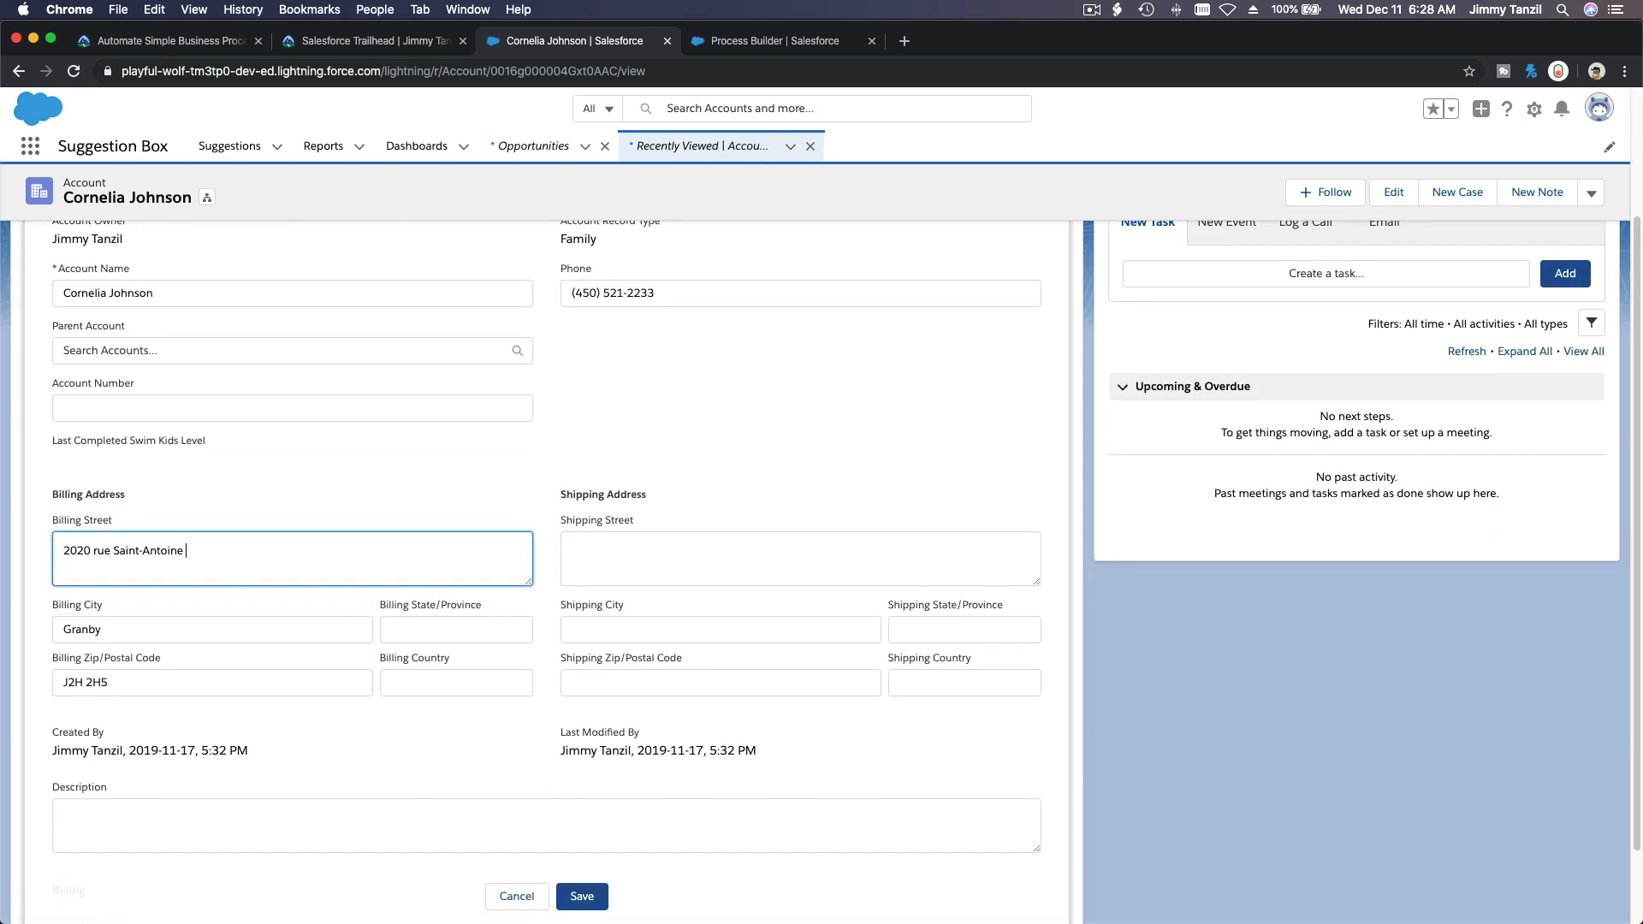
pyautogui.write(' 2')
pyautogui.click(580, 897)
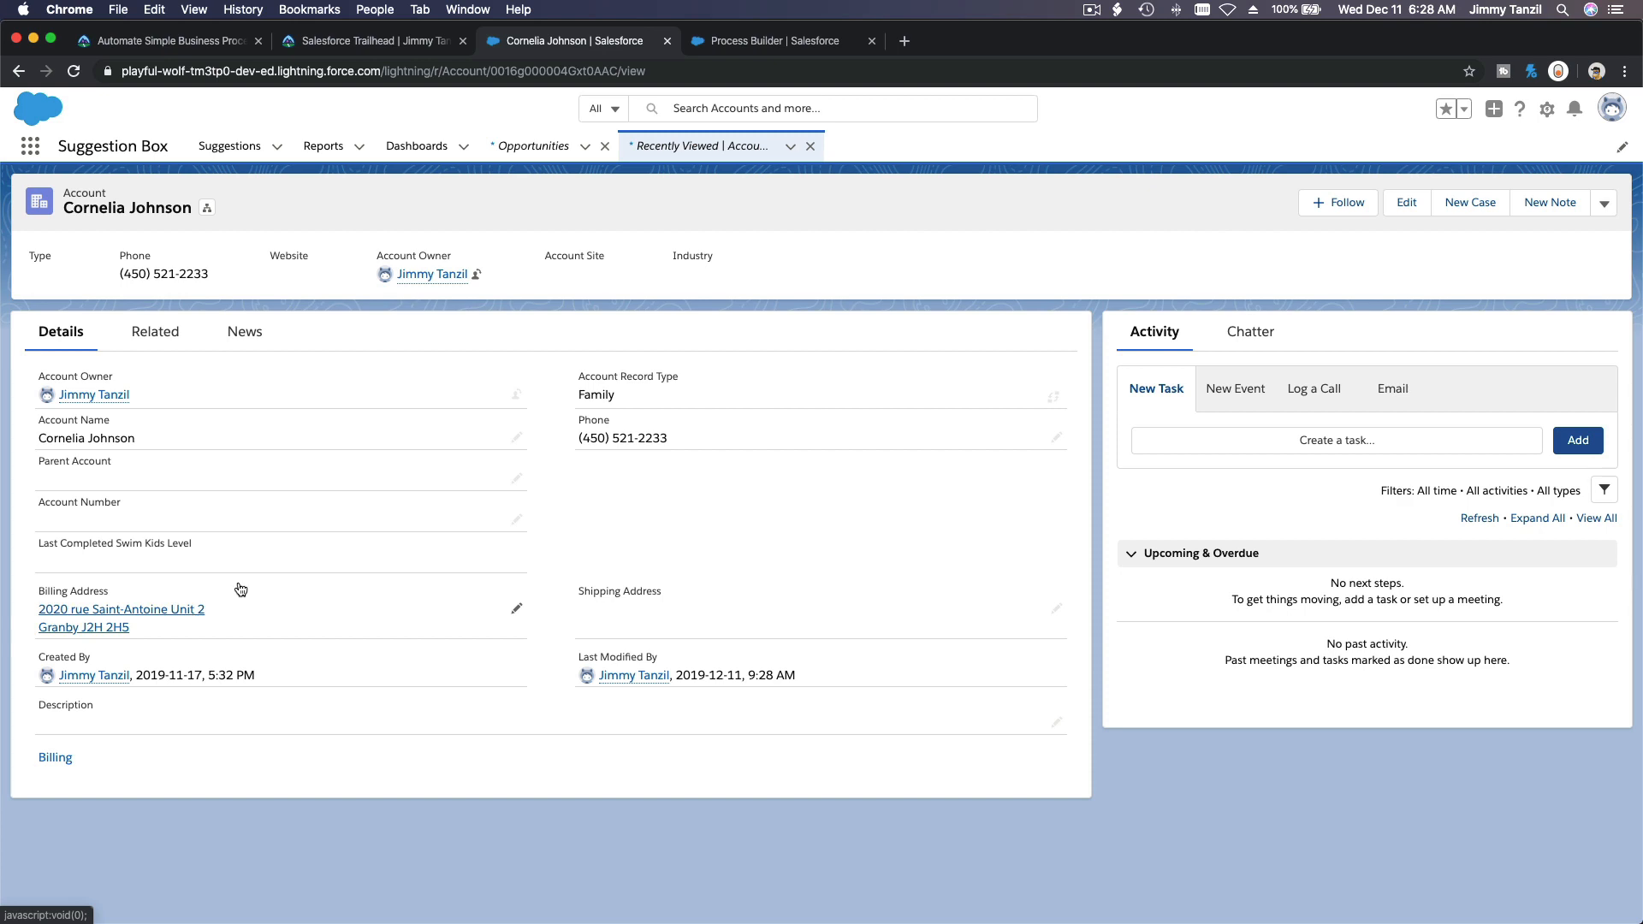
# Open the account's second related contact and examine the Mailing Address in its details
pyautogui.click(166, 337)
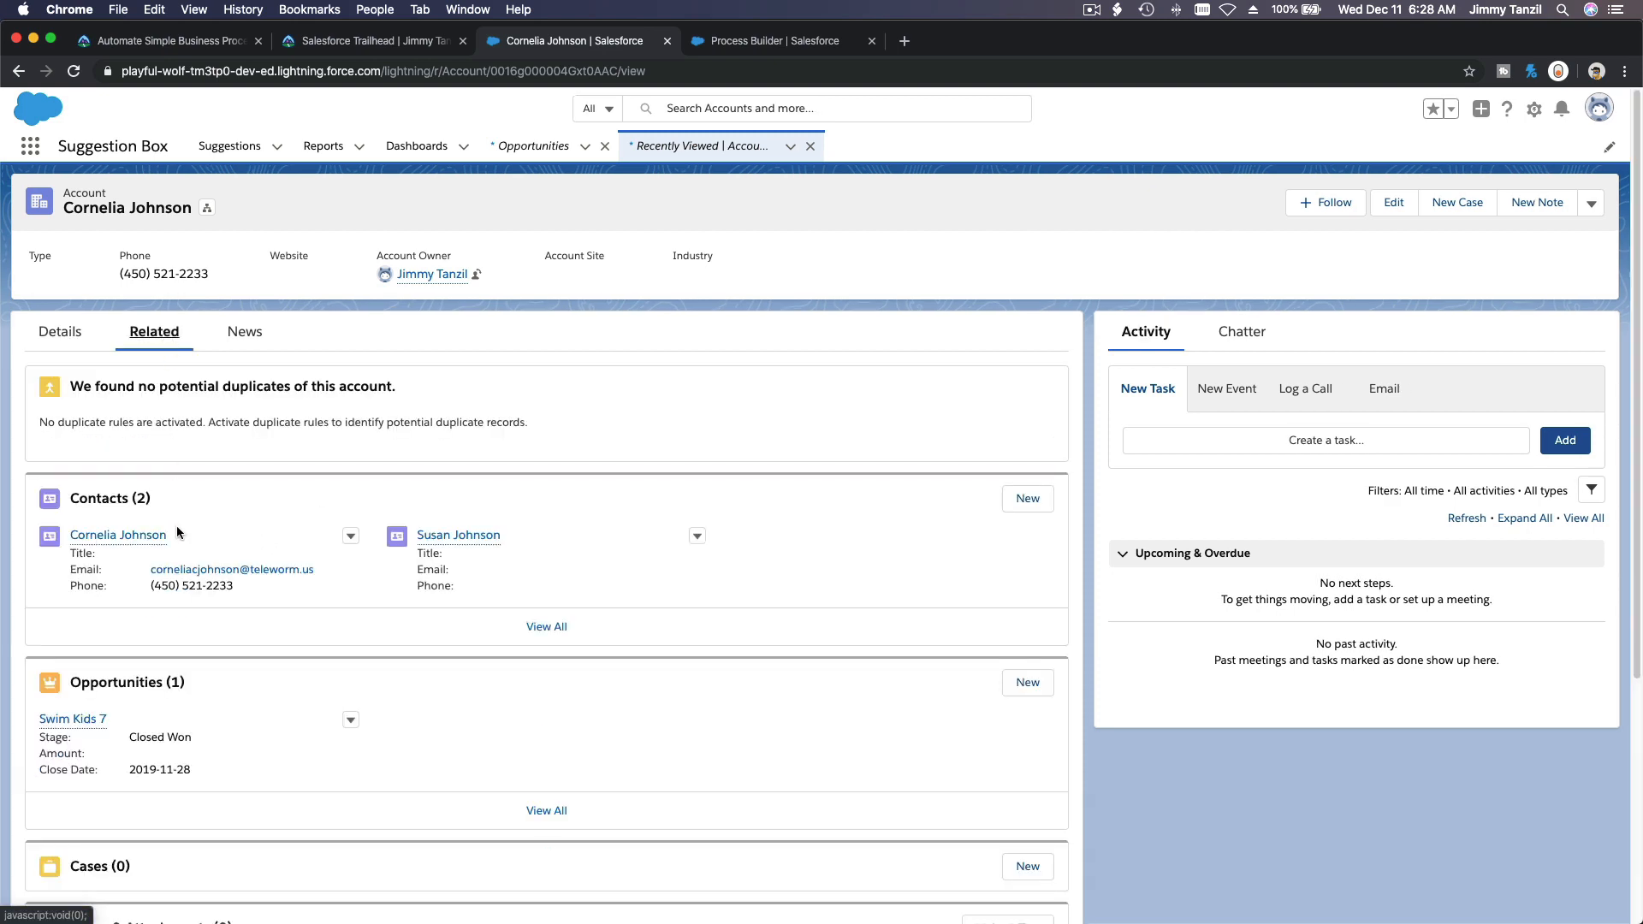
pyautogui.click(437, 539)
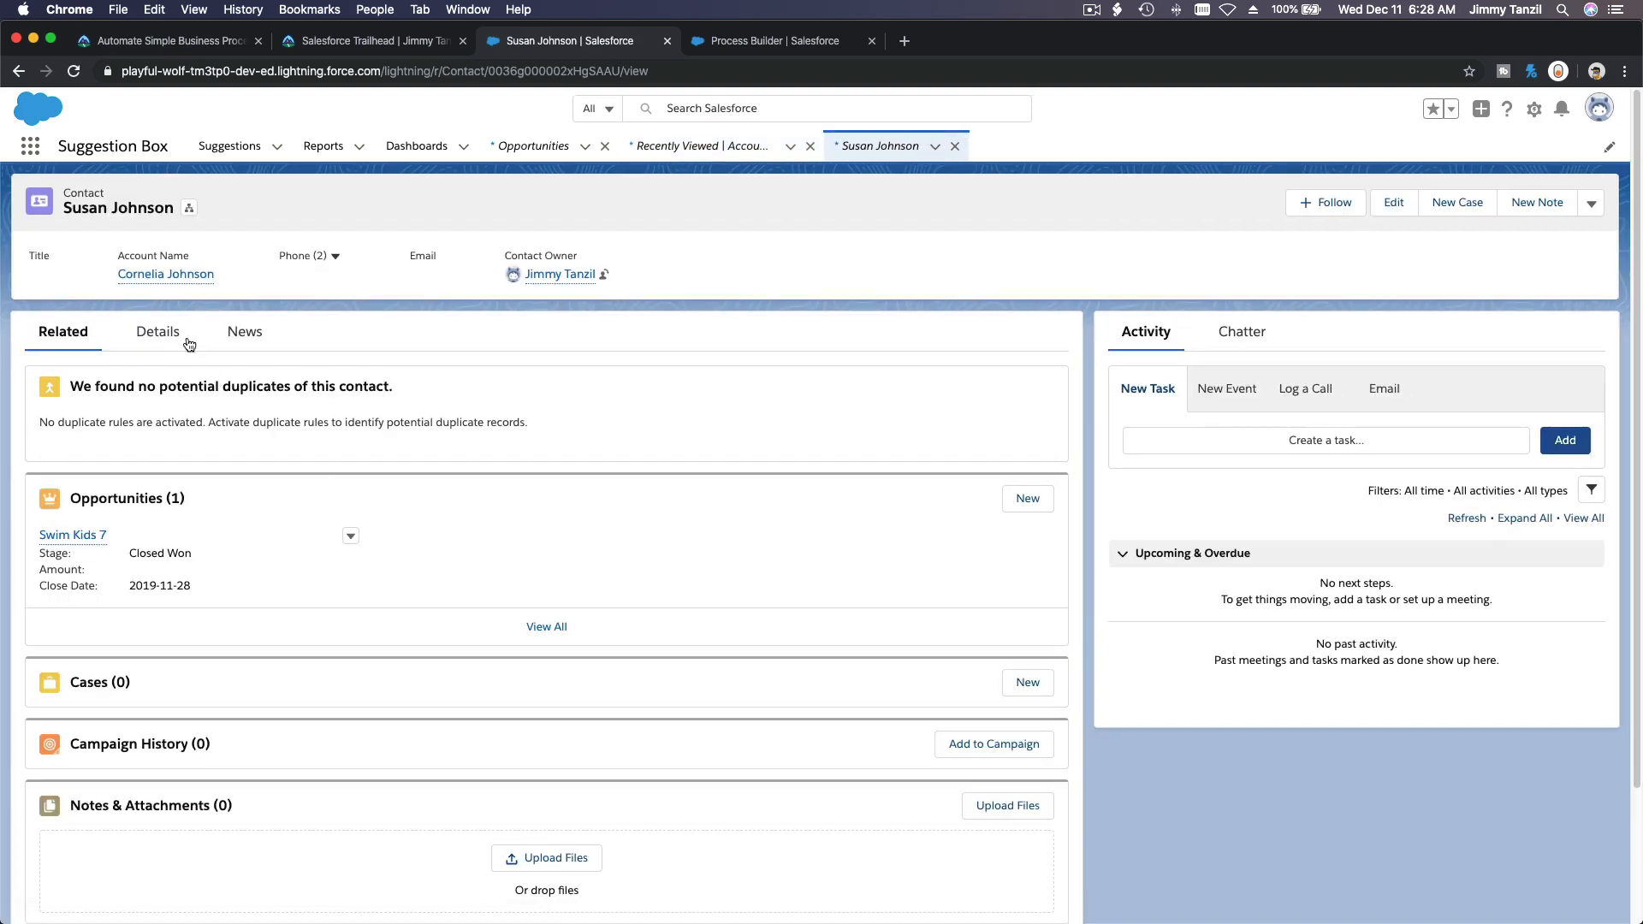
pyautogui.click(169, 332)
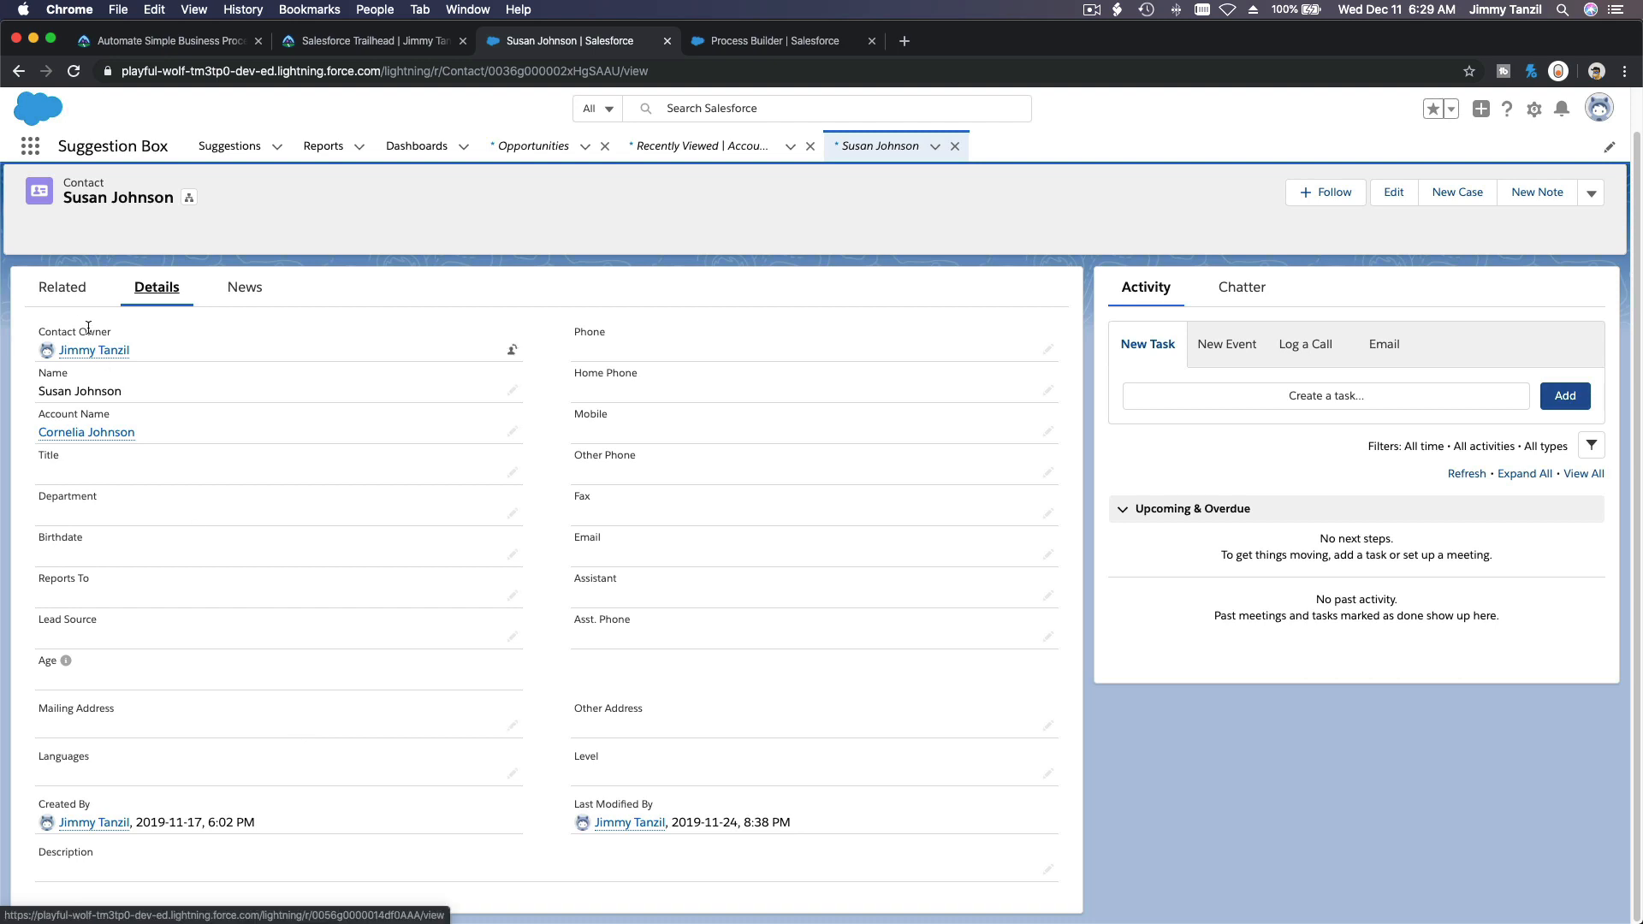
# Return to the parent account and copy its Billing Street into the Shipping Street
pyautogui.click(96, 432)
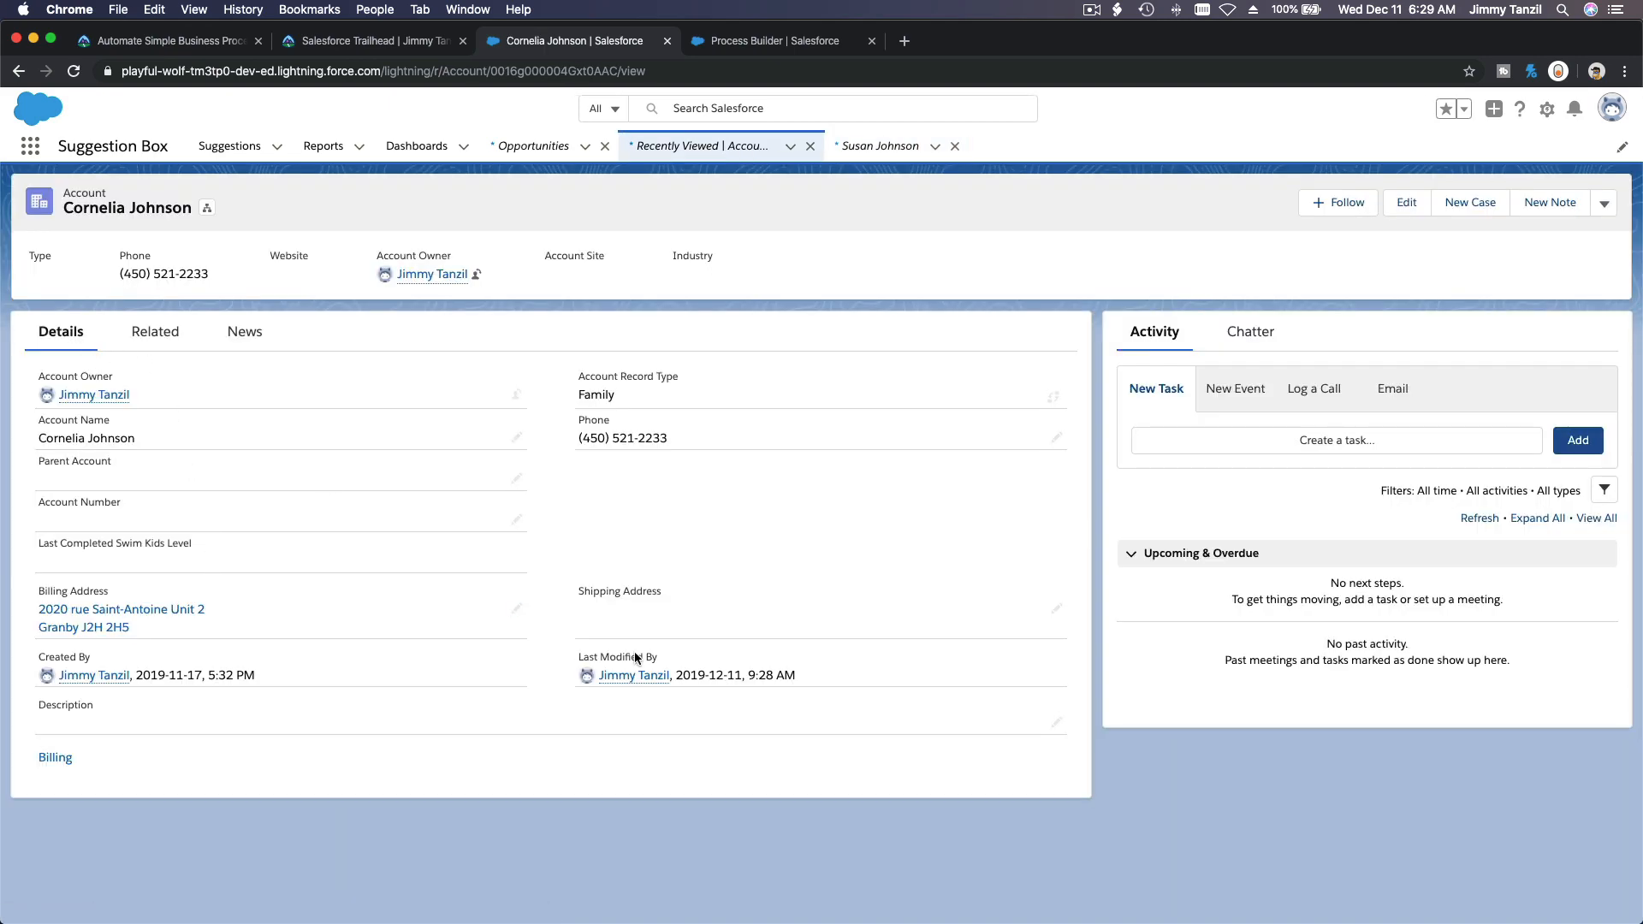
pyautogui.doubleClick(641, 619)
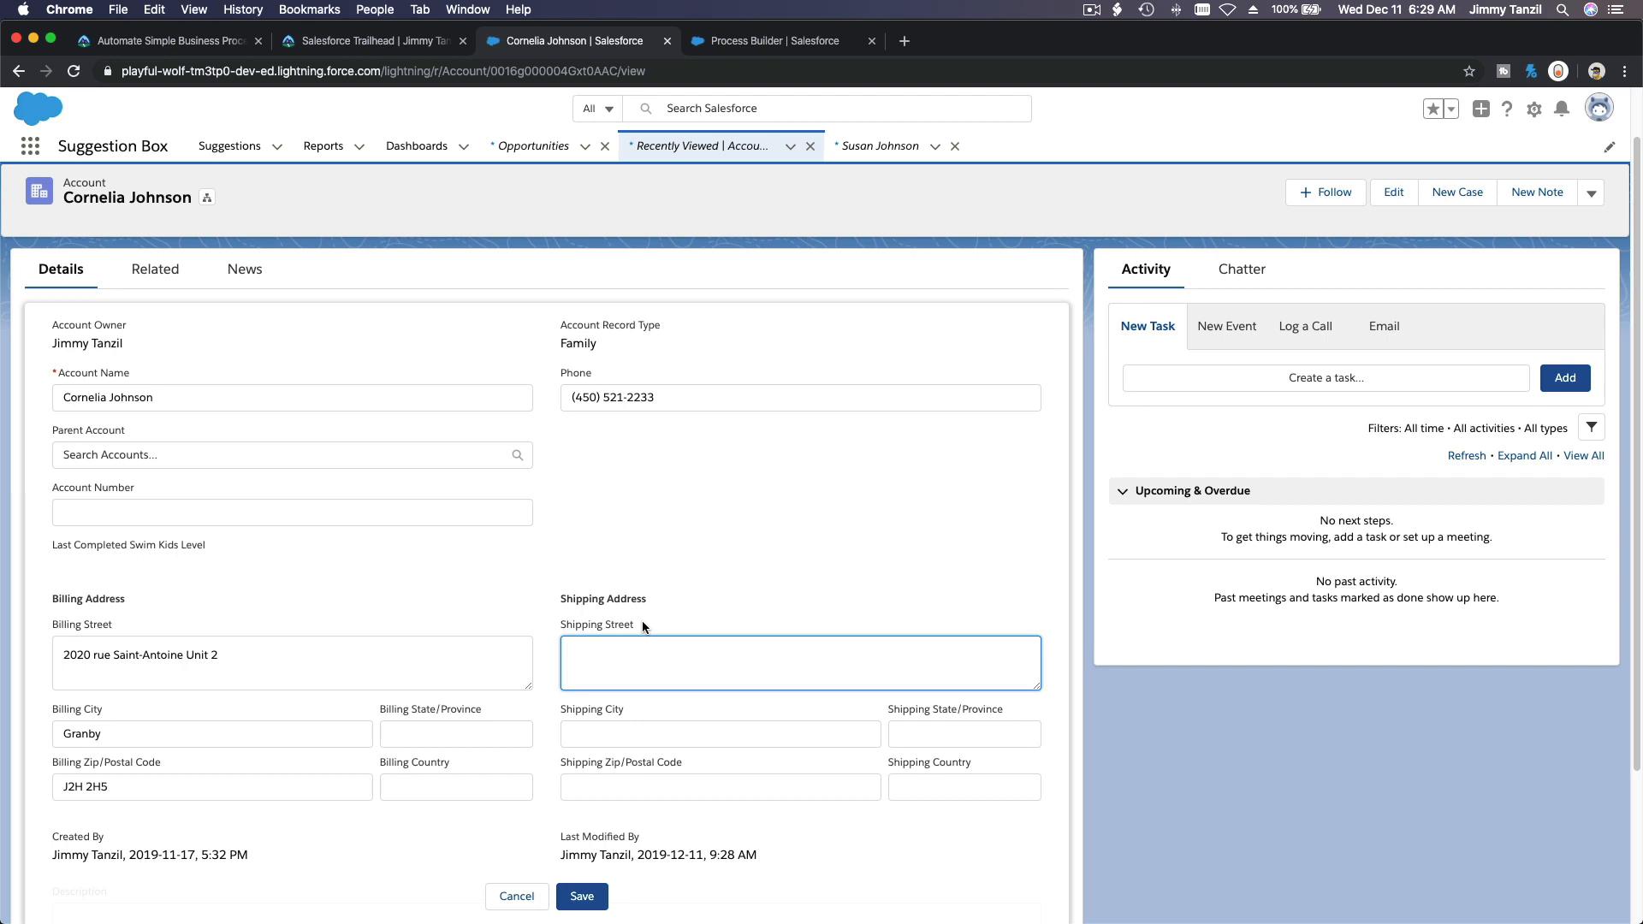
pyautogui.tripleClick(392, 655)
pyautogui.press('super+c')
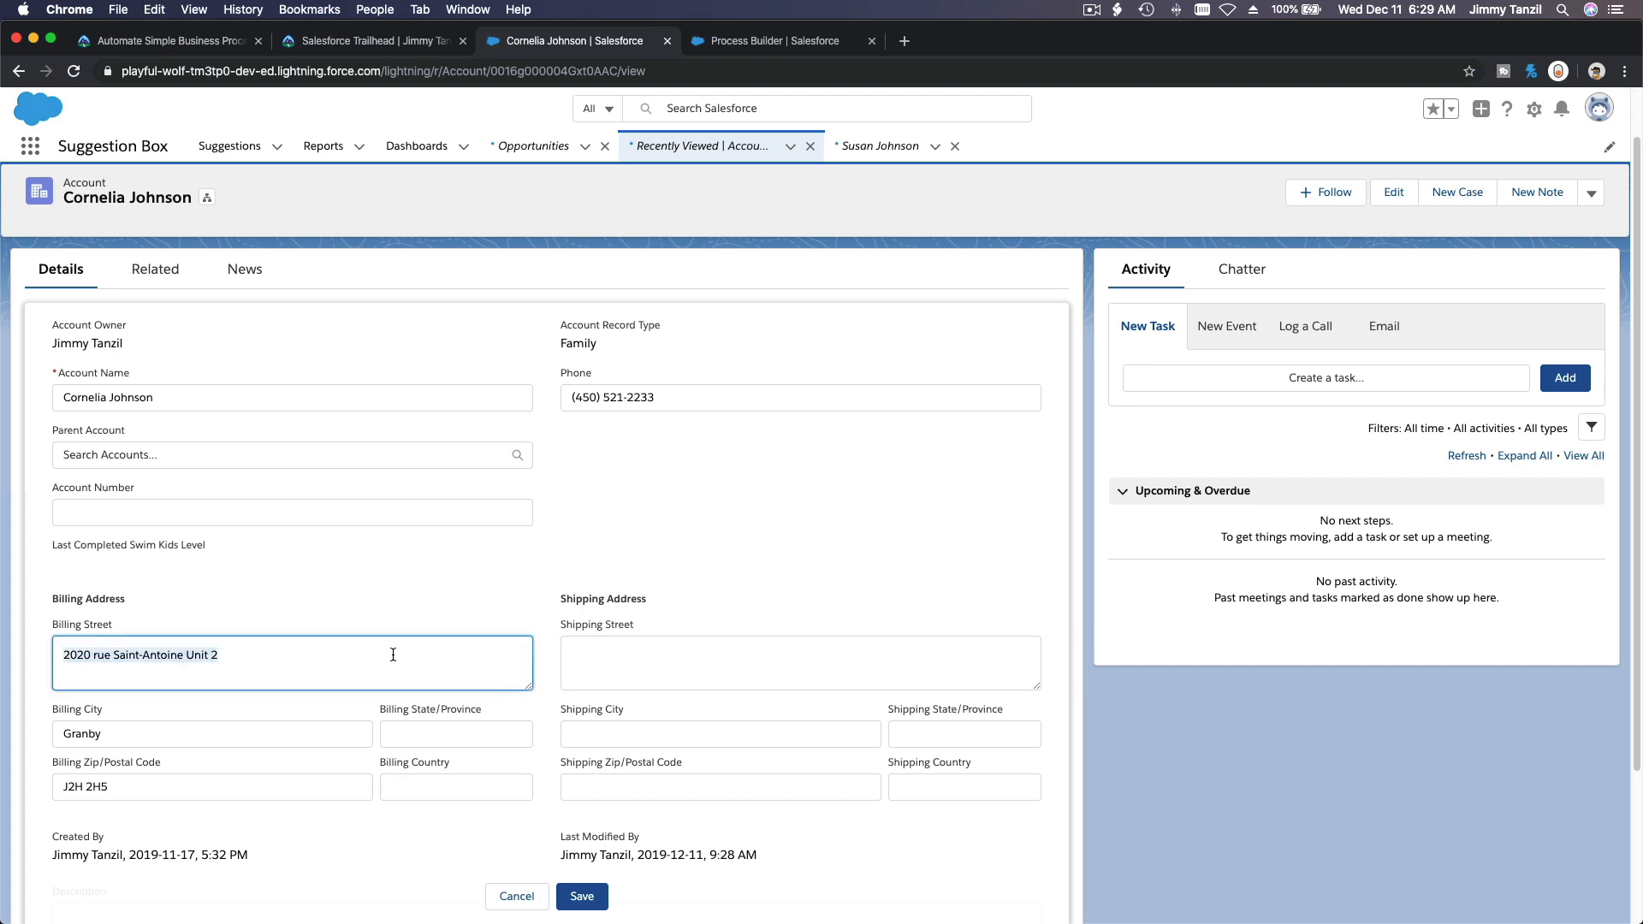
pyautogui.click(638, 655)
pyautogui.press('super+v')
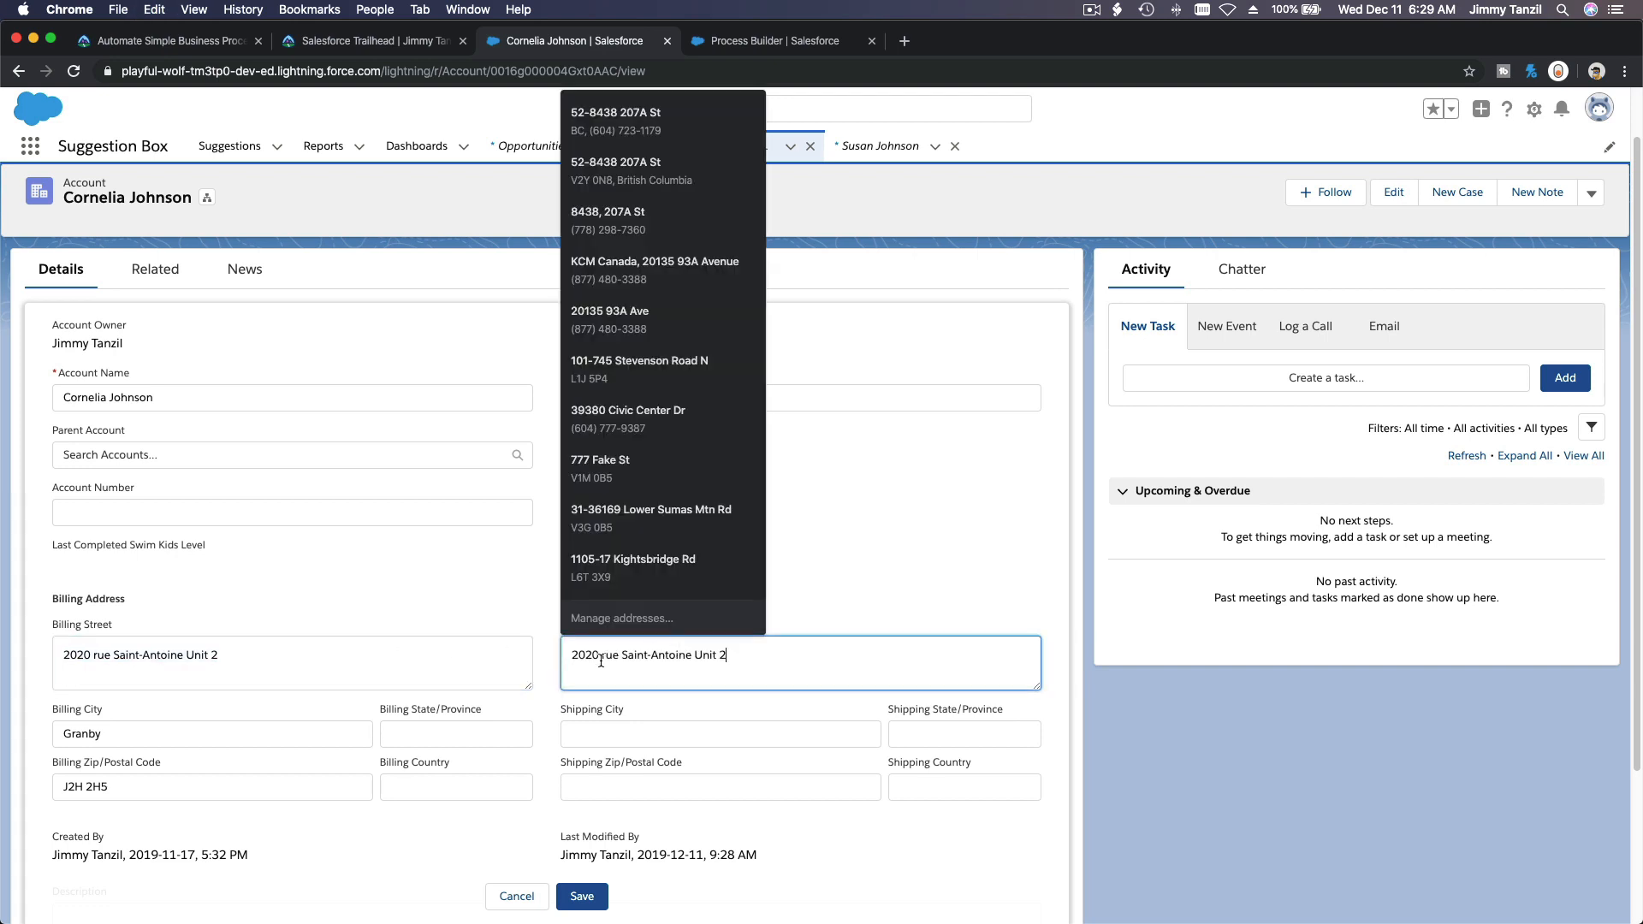
# Copy the account's Billing City and Billing Zip/Postal Code into the matching shipping address fields
pyautogui.click(243, 733)
pyautogui.click(626, 723)
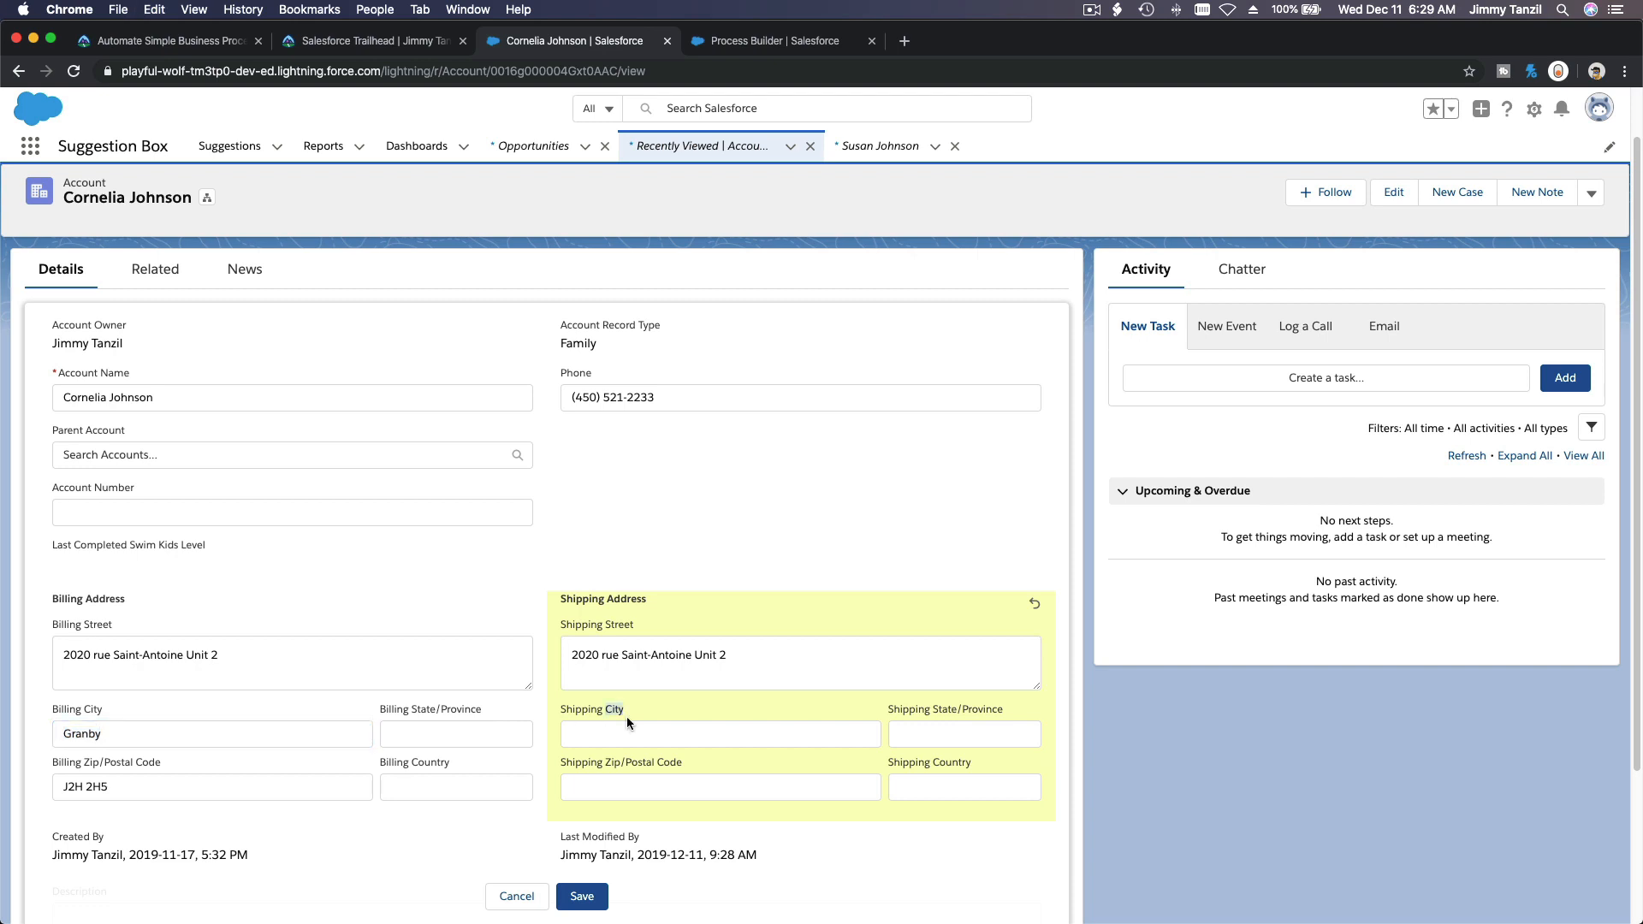
pyautogui.write('Granby')
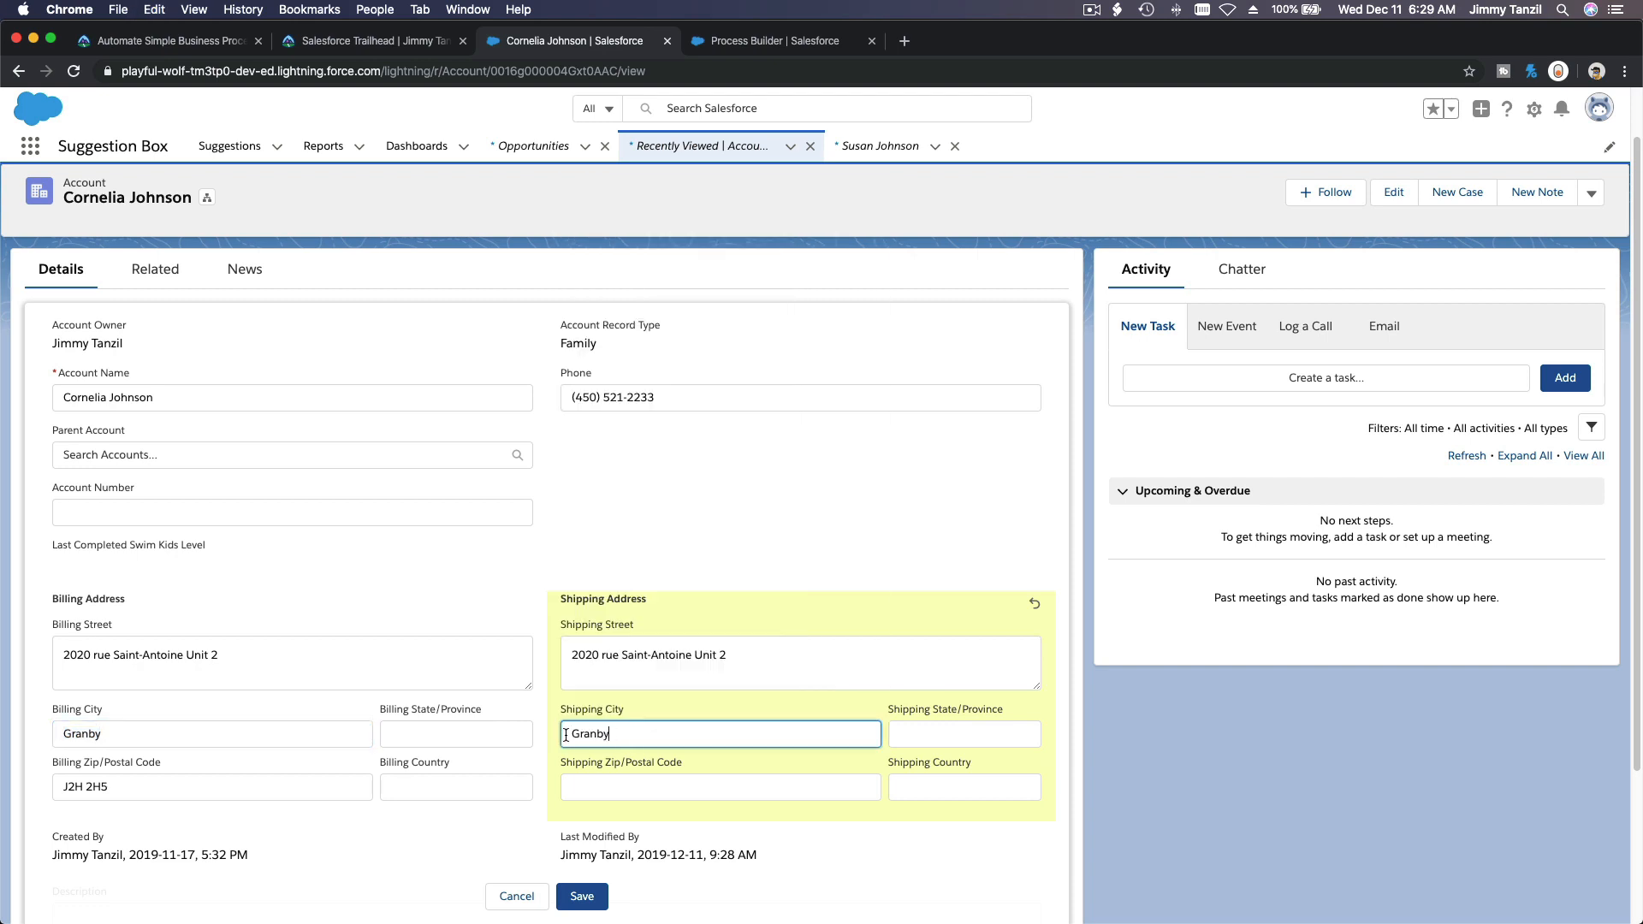
pyautogui.tripleClick(282, 785)
pyautogui.press('super+c')
pyautogui.click(578, 777)
pyautogui.press('super+v')
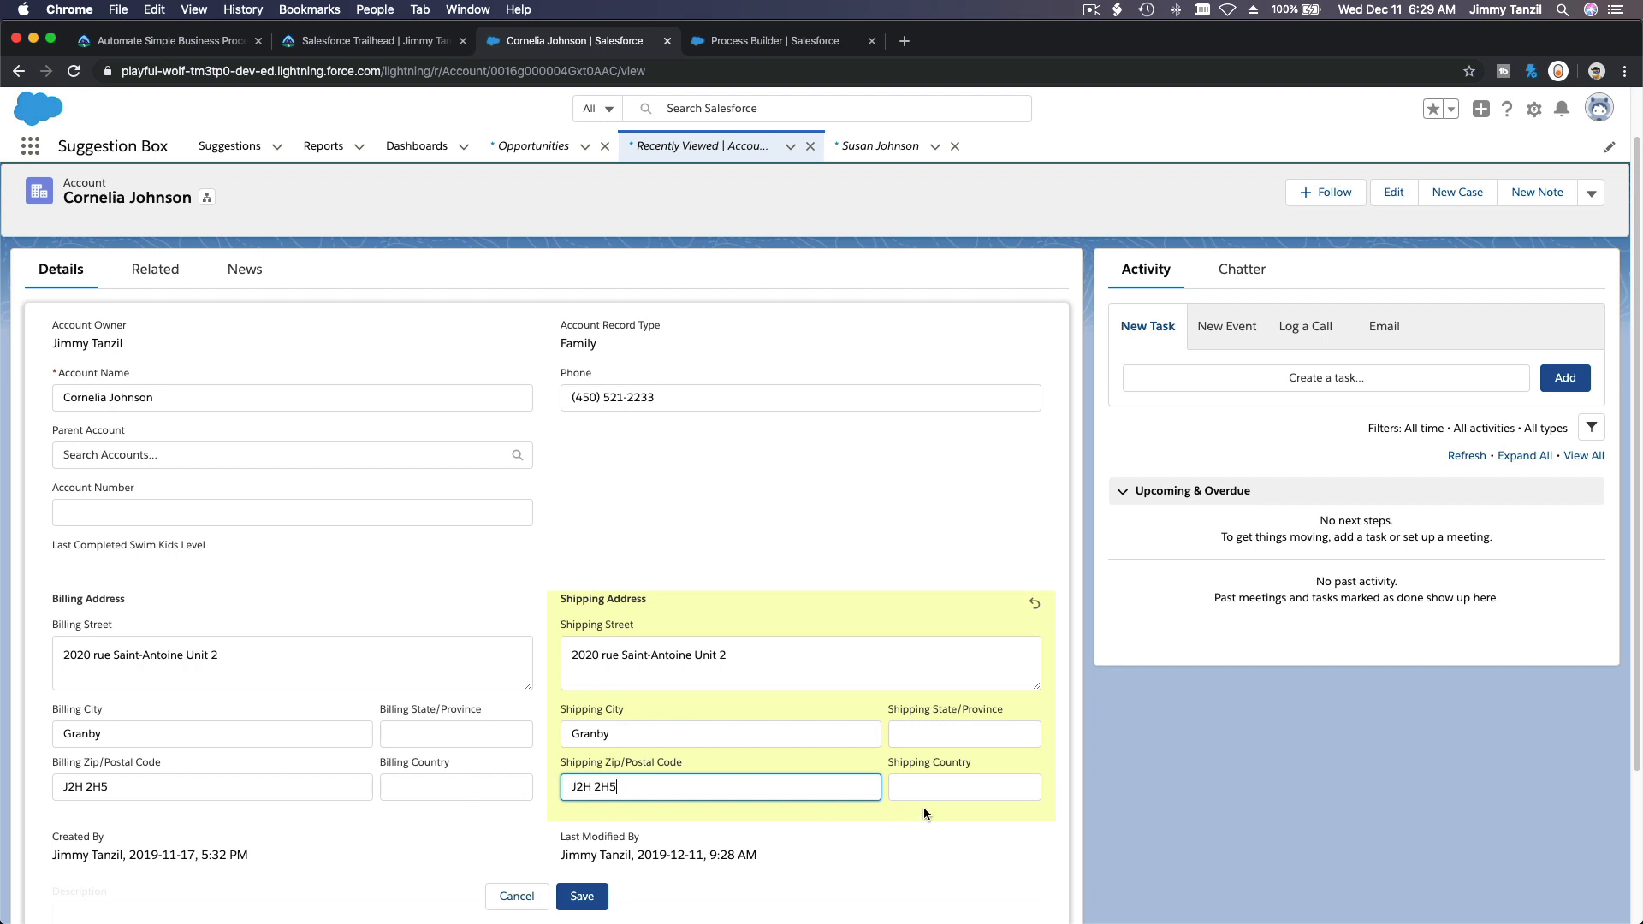
# Set the Shipping State/Province to ON and the Shipping Country to Canada, and save the account
pyautogui.click(931, 734)
pyautogui.write('ON')
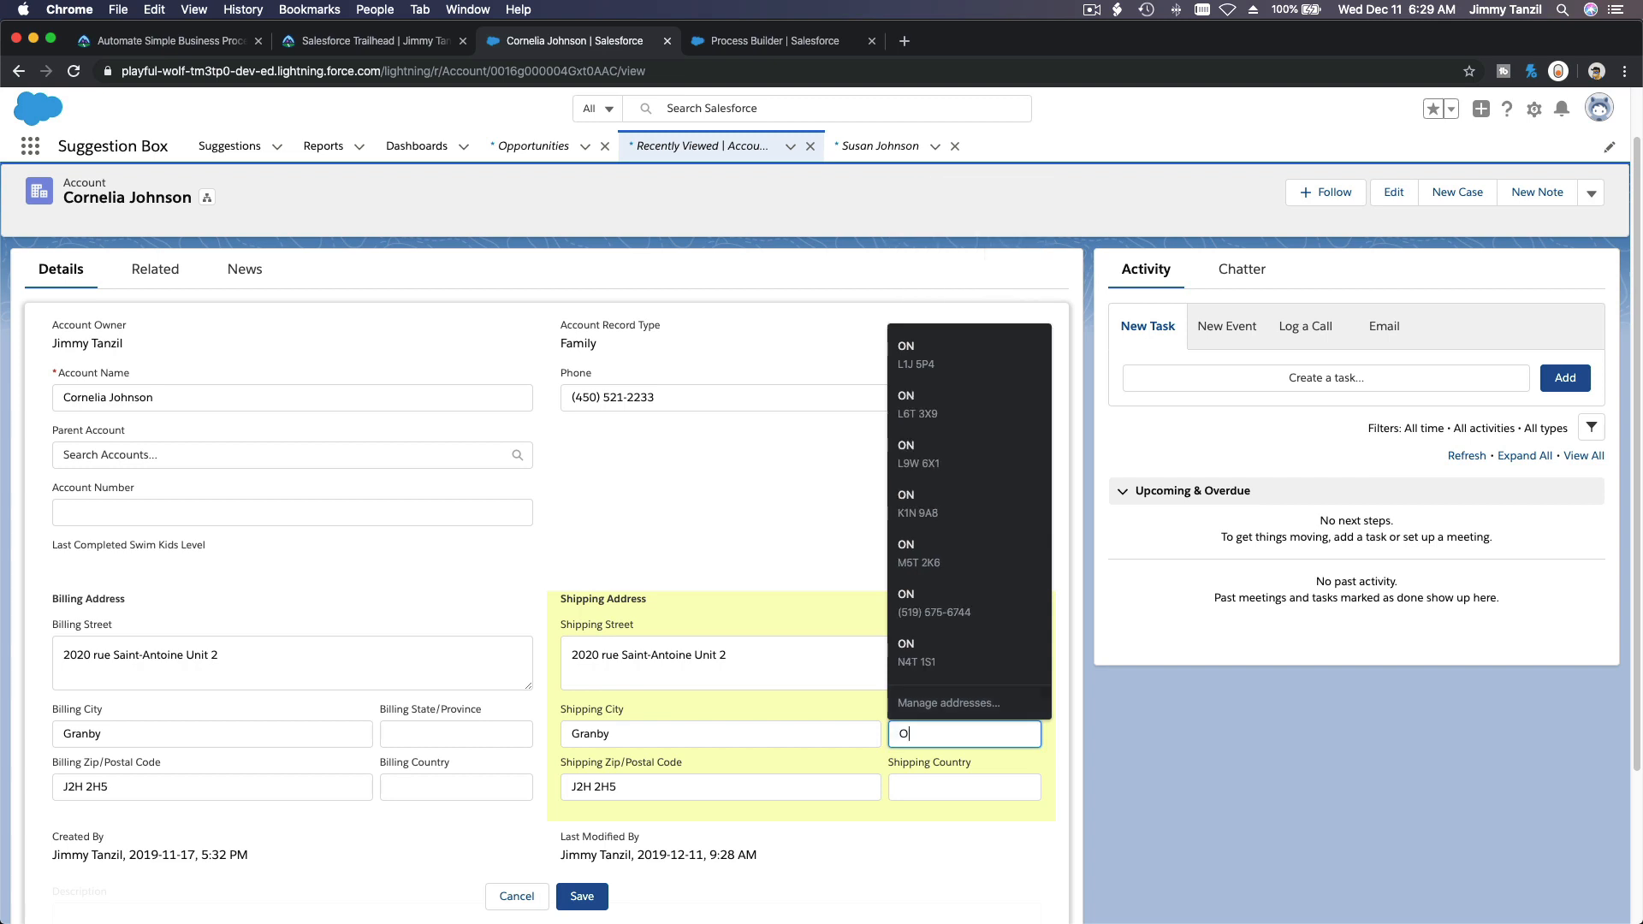
pyautogui.press('Tab')
pyautogui.press('Tab')
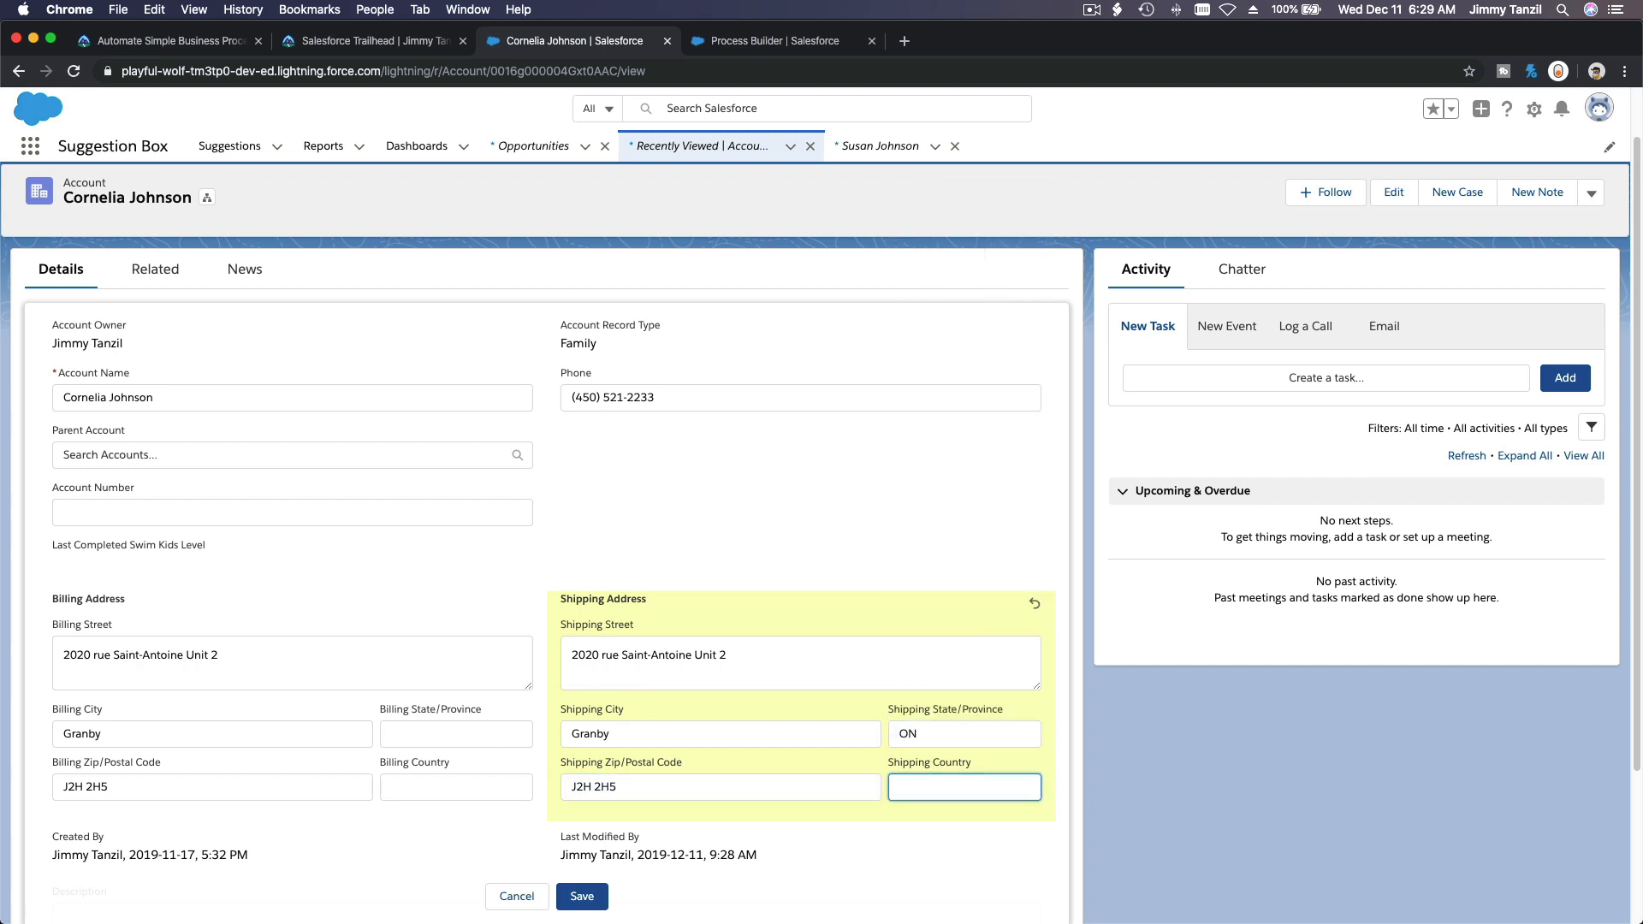
pyautogui.write('CAnada')
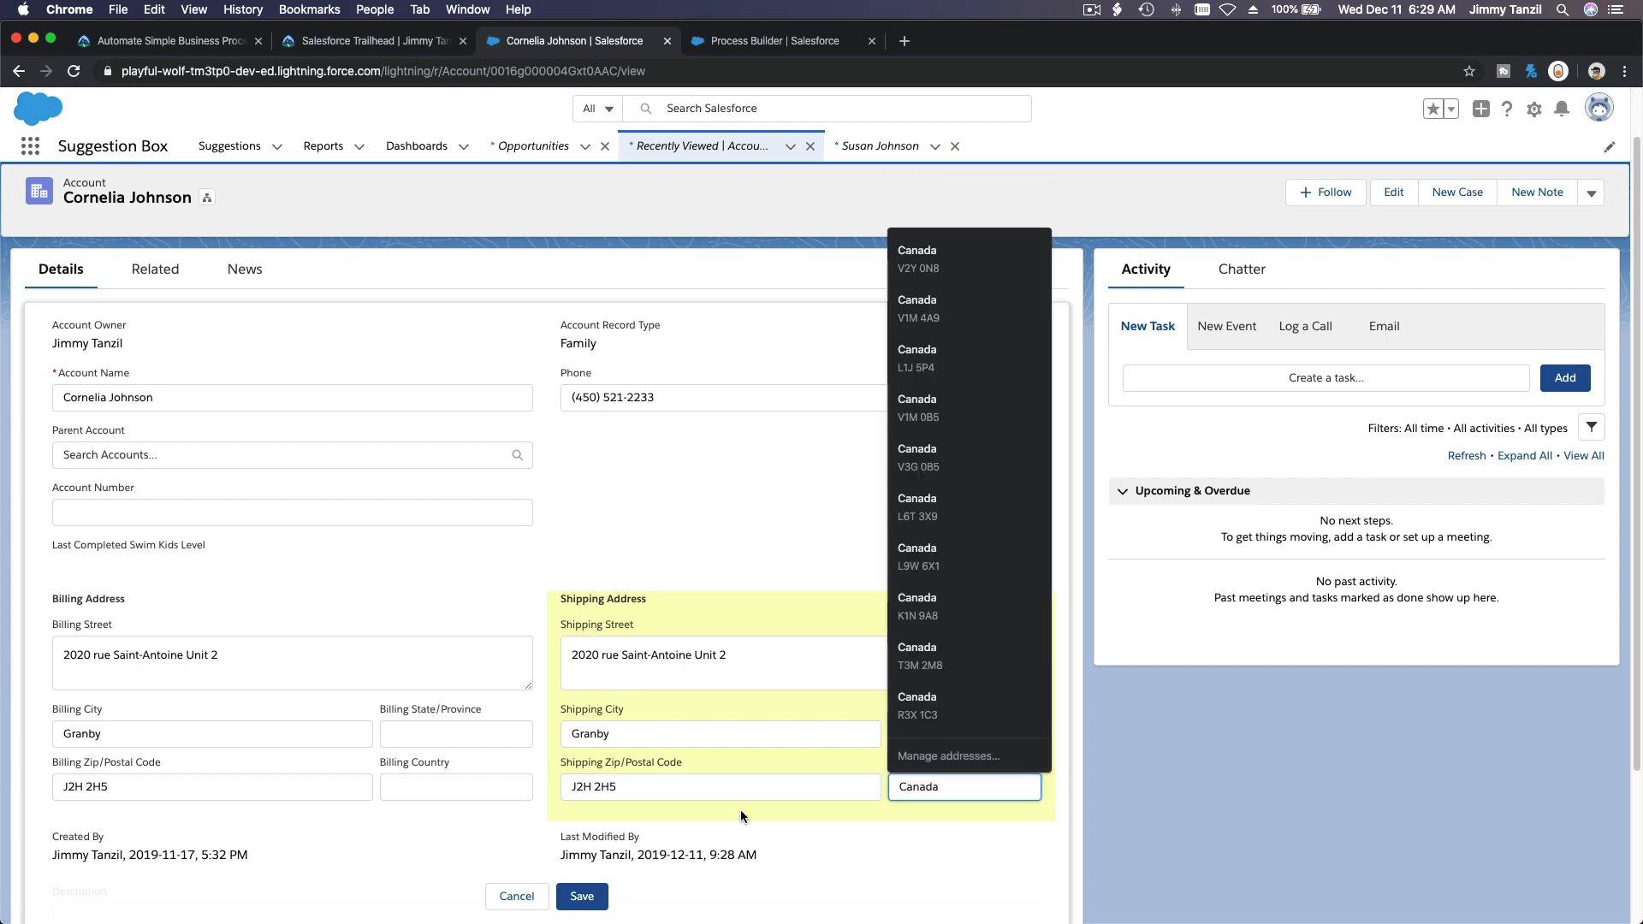
pyautogui.click(655, 581)
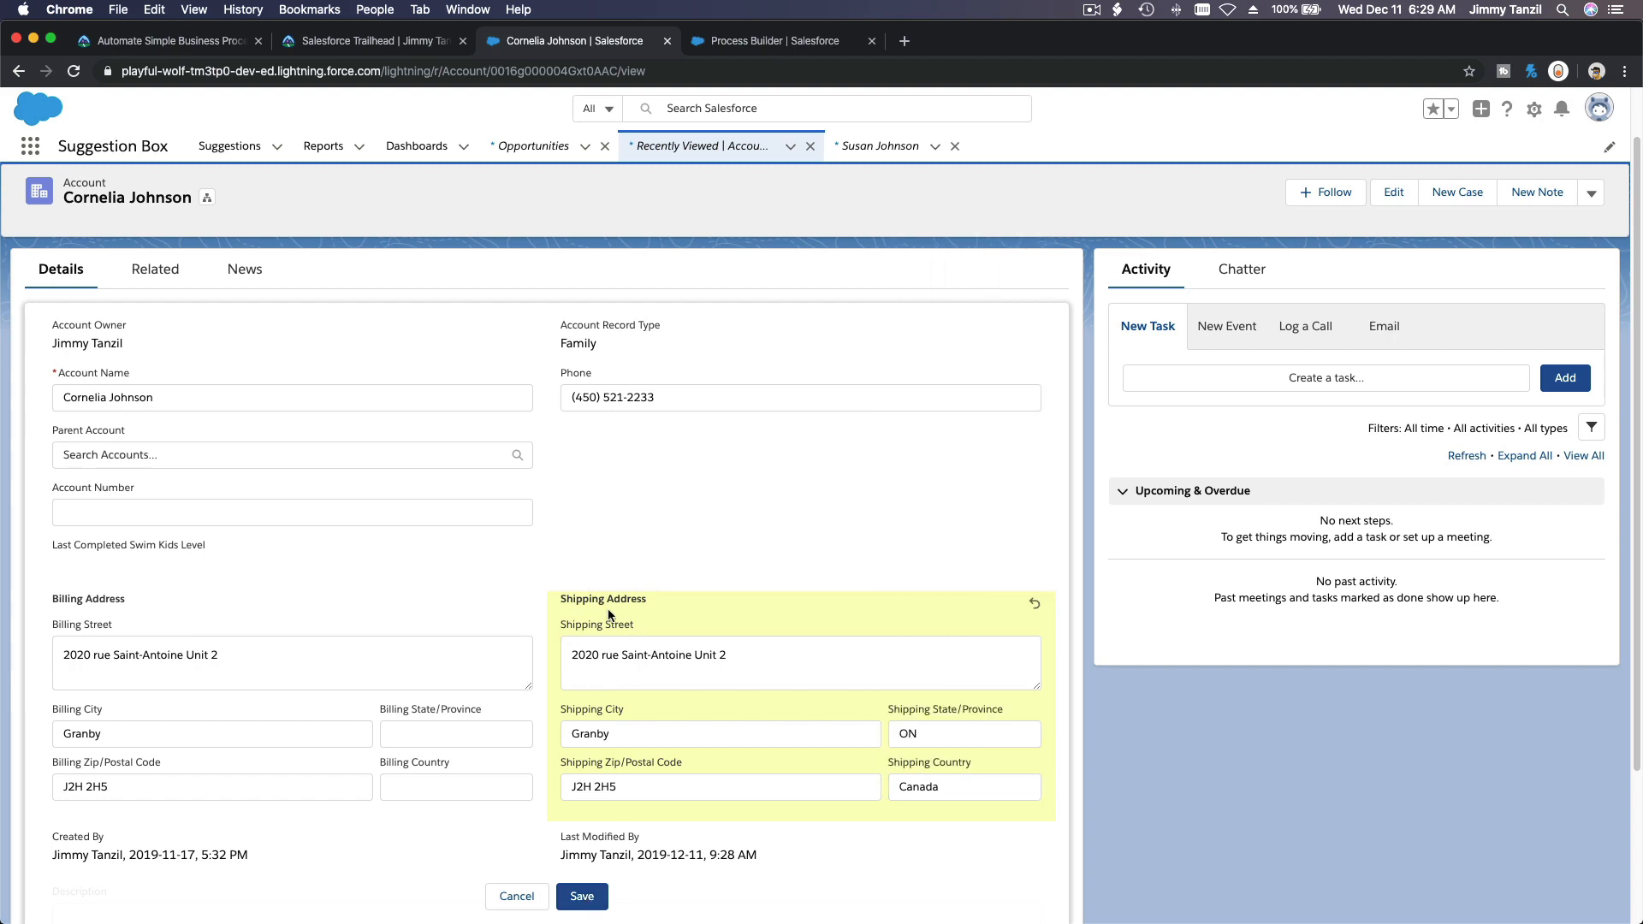
pyautogui.click(577, 896)
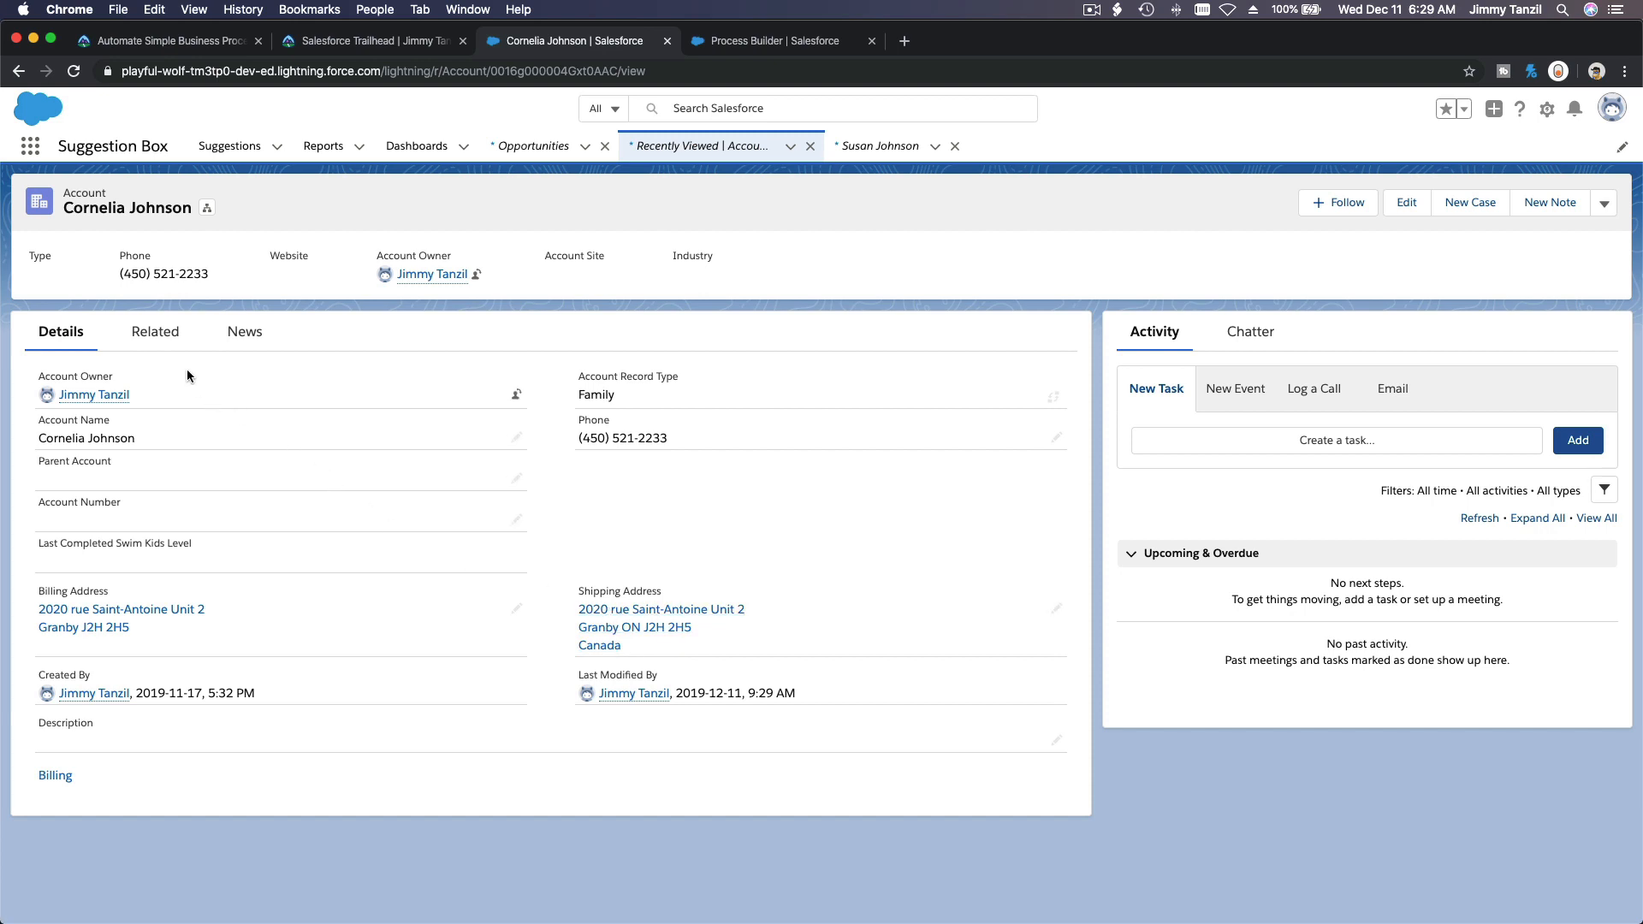
# Reopen the account's second related contact and check whether its Mailing Address matches the account's new shipping address
pyautogui.click(155, 333)
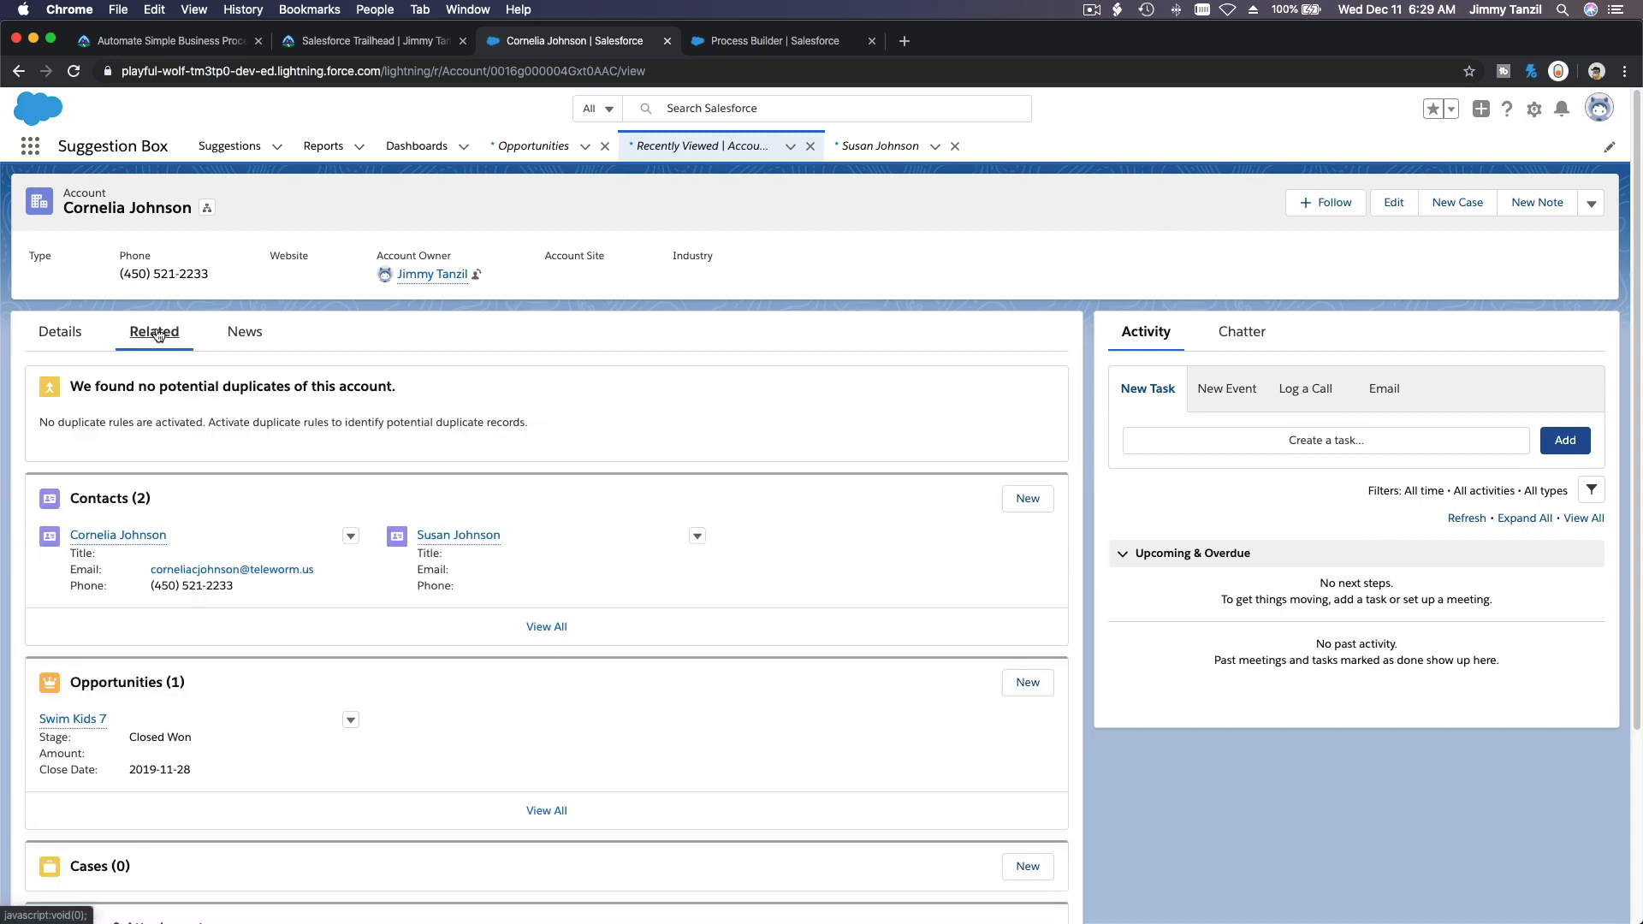
pyautogui.click(480, 542)
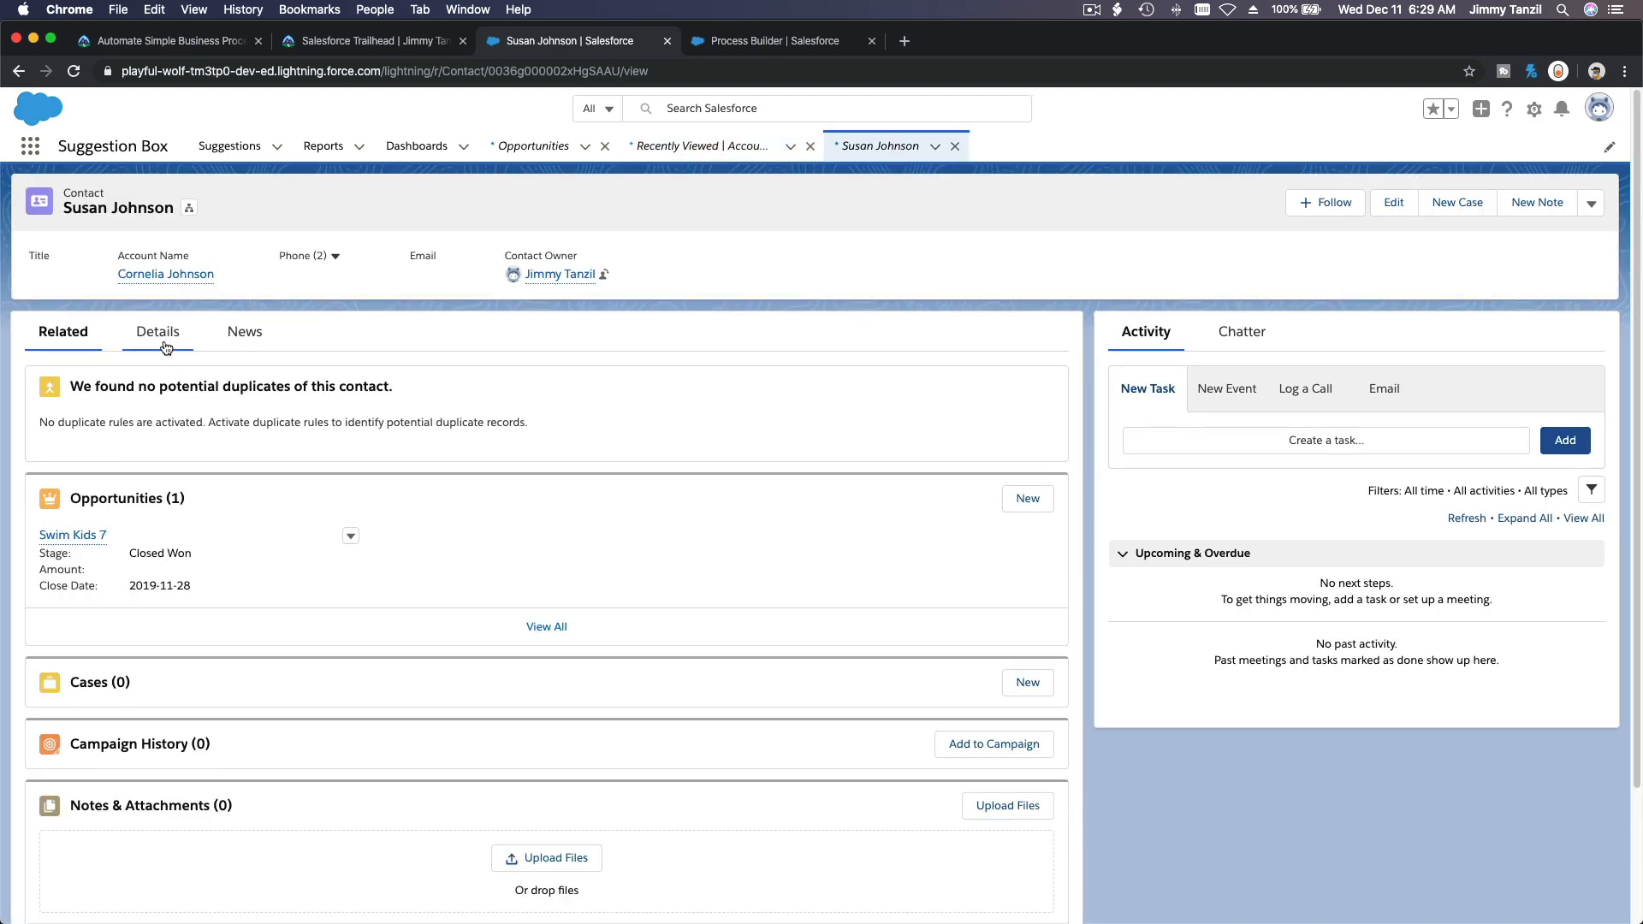
pyautogui.click(159, 336)
pyautogui.scroll(-2, 367, 553)
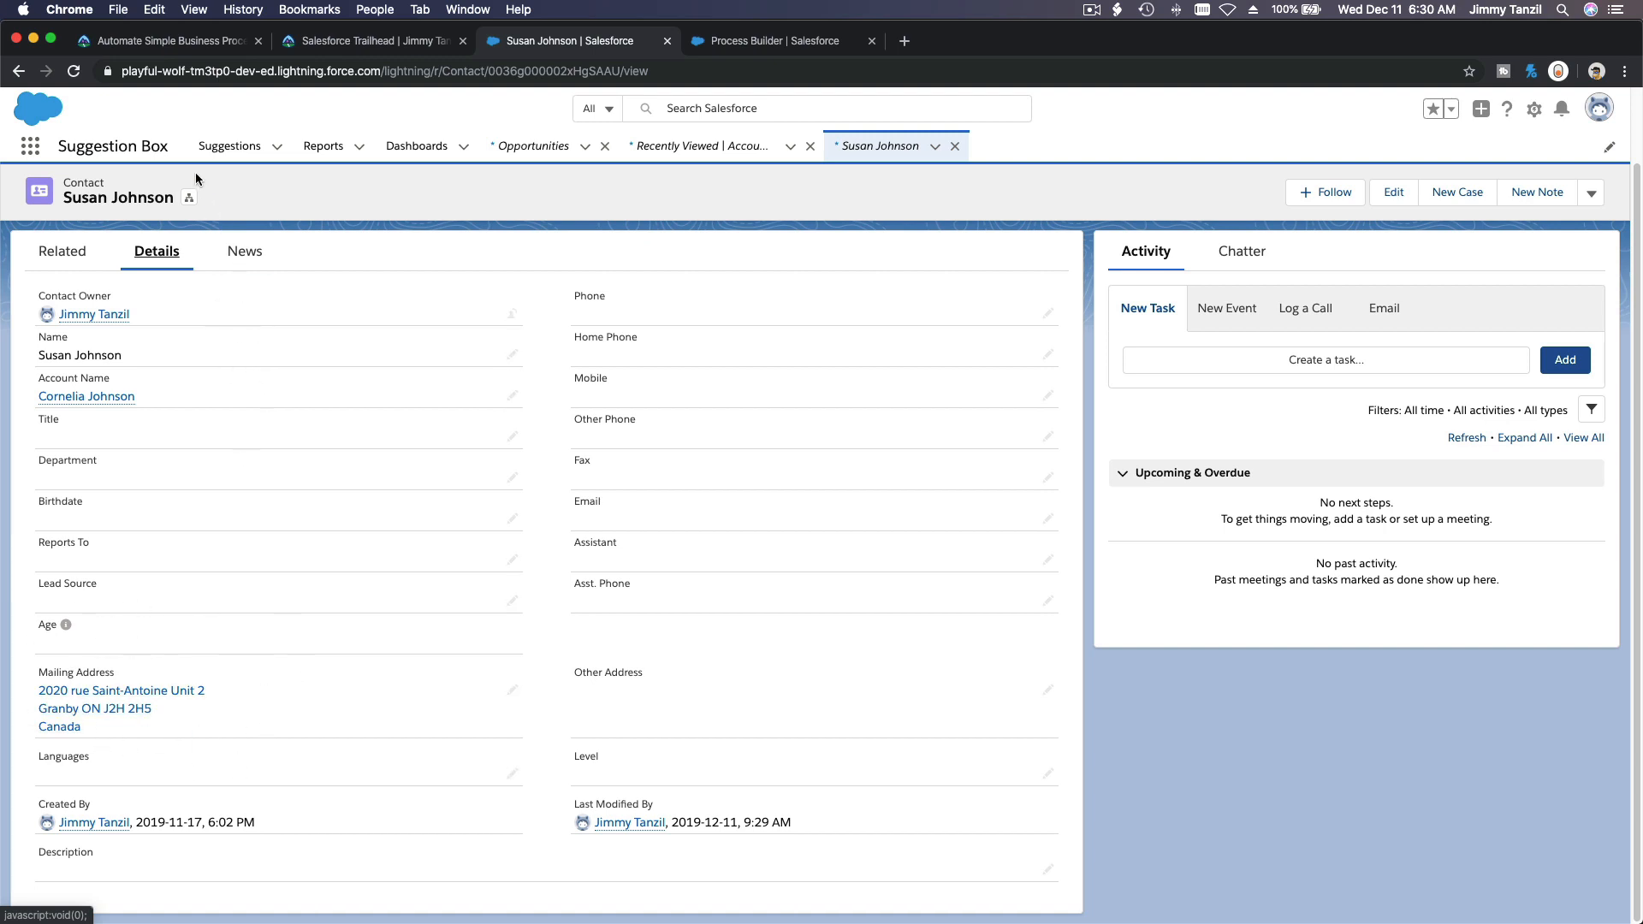
# Return to the Trailhead Process Builder challenge and submit it for checking to earn 500 points
pyautogui.click(133, 45)
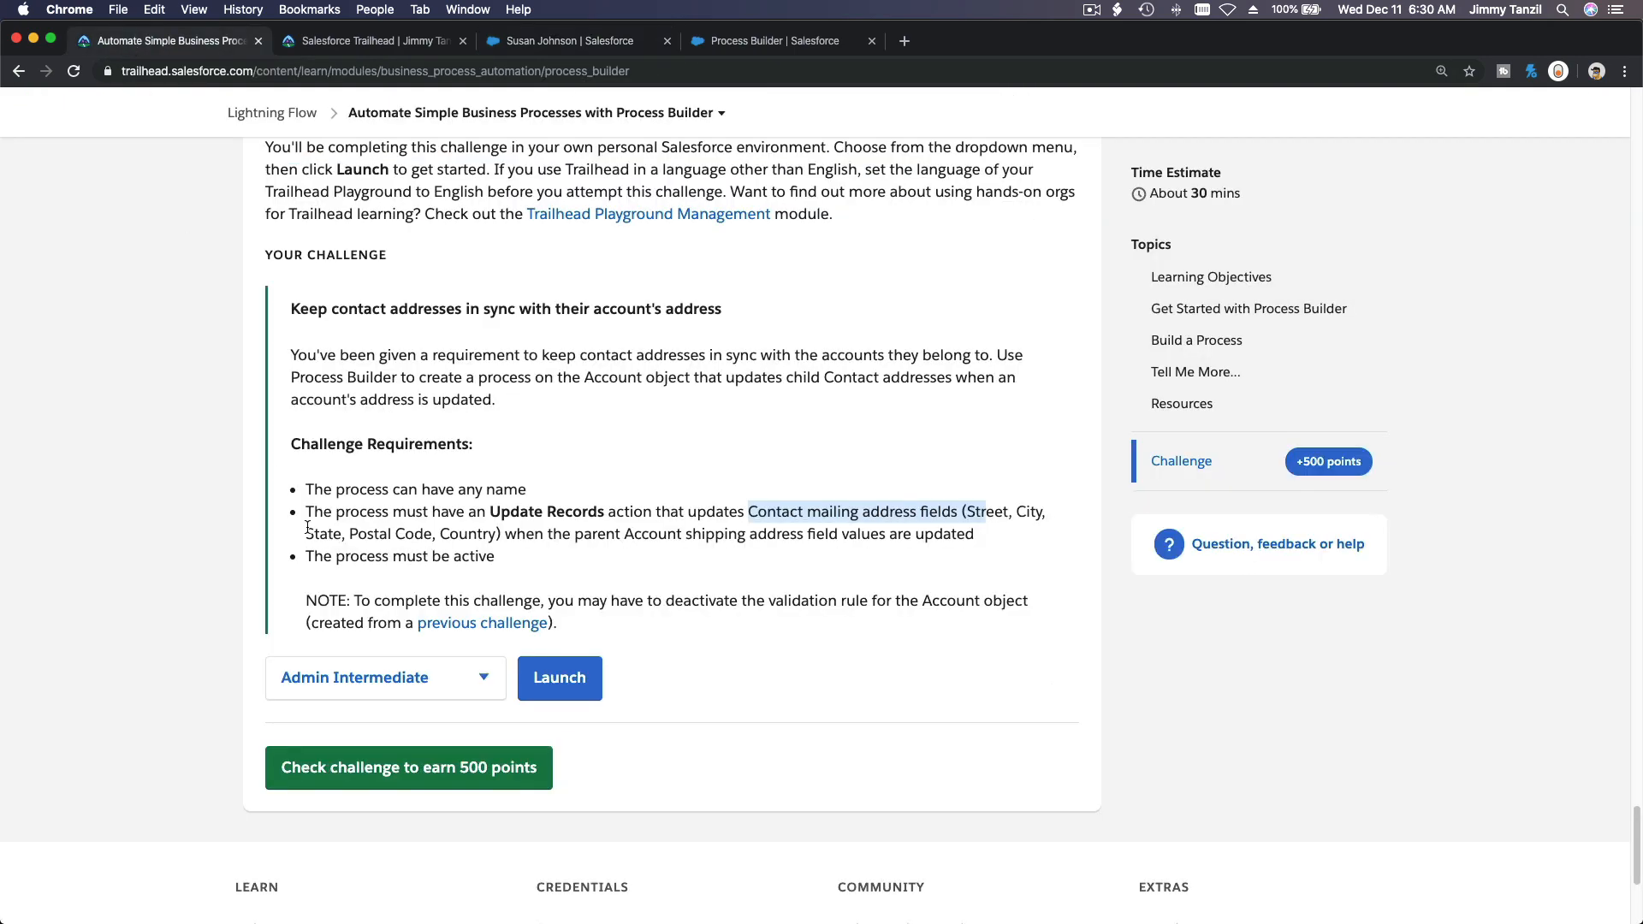
pyautogui.click(597, 576)
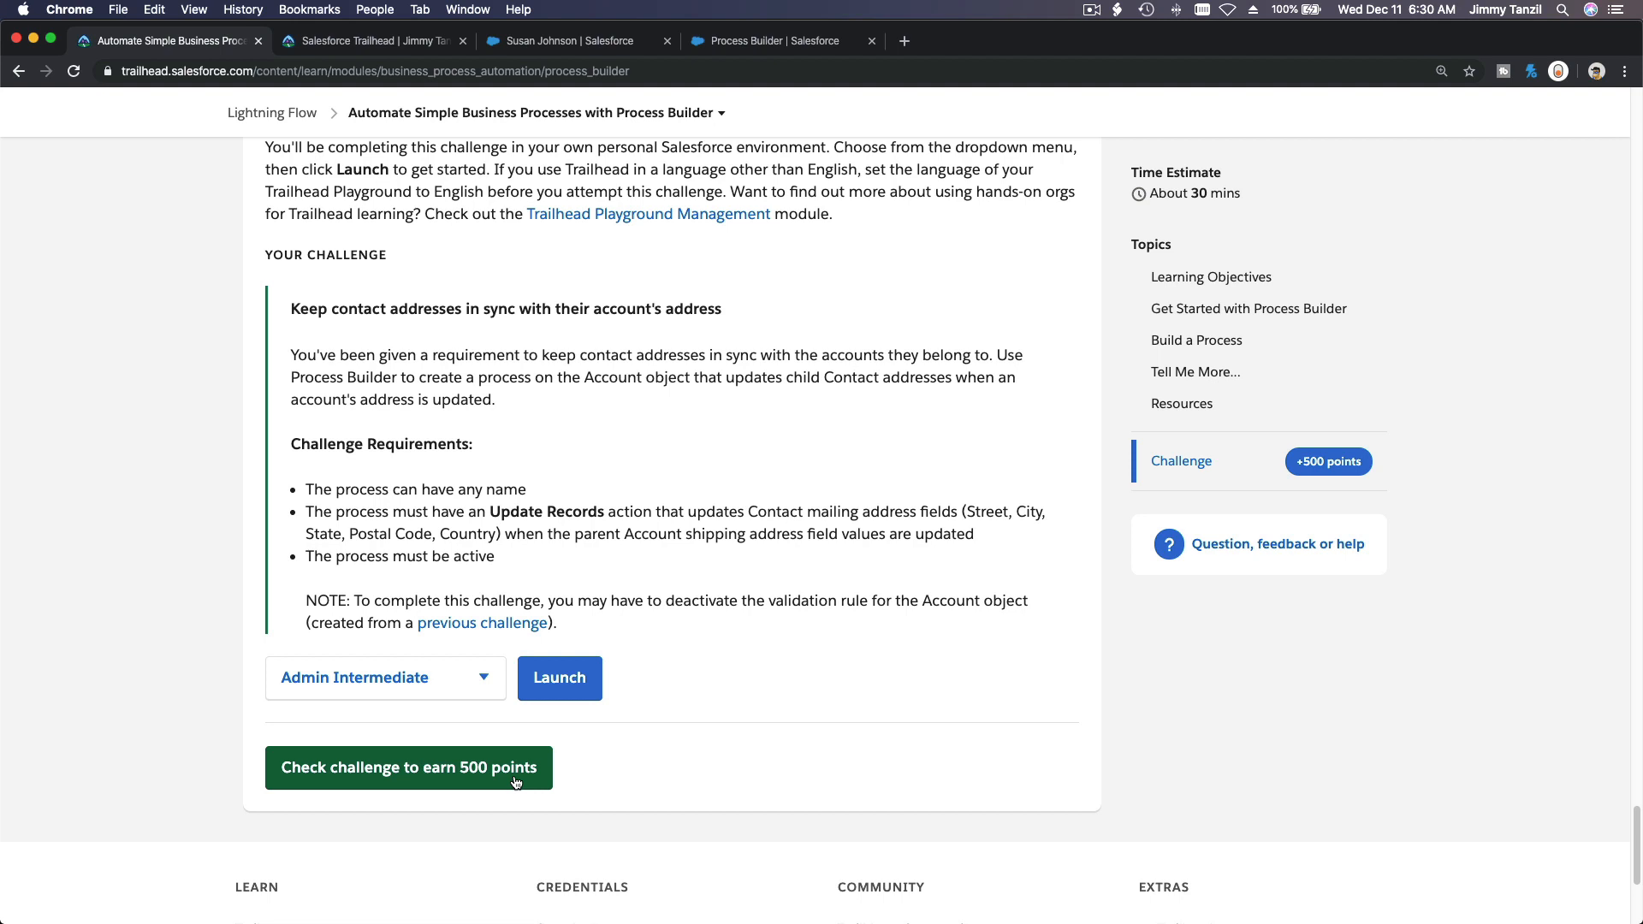
pyautogui.click(516, 782)
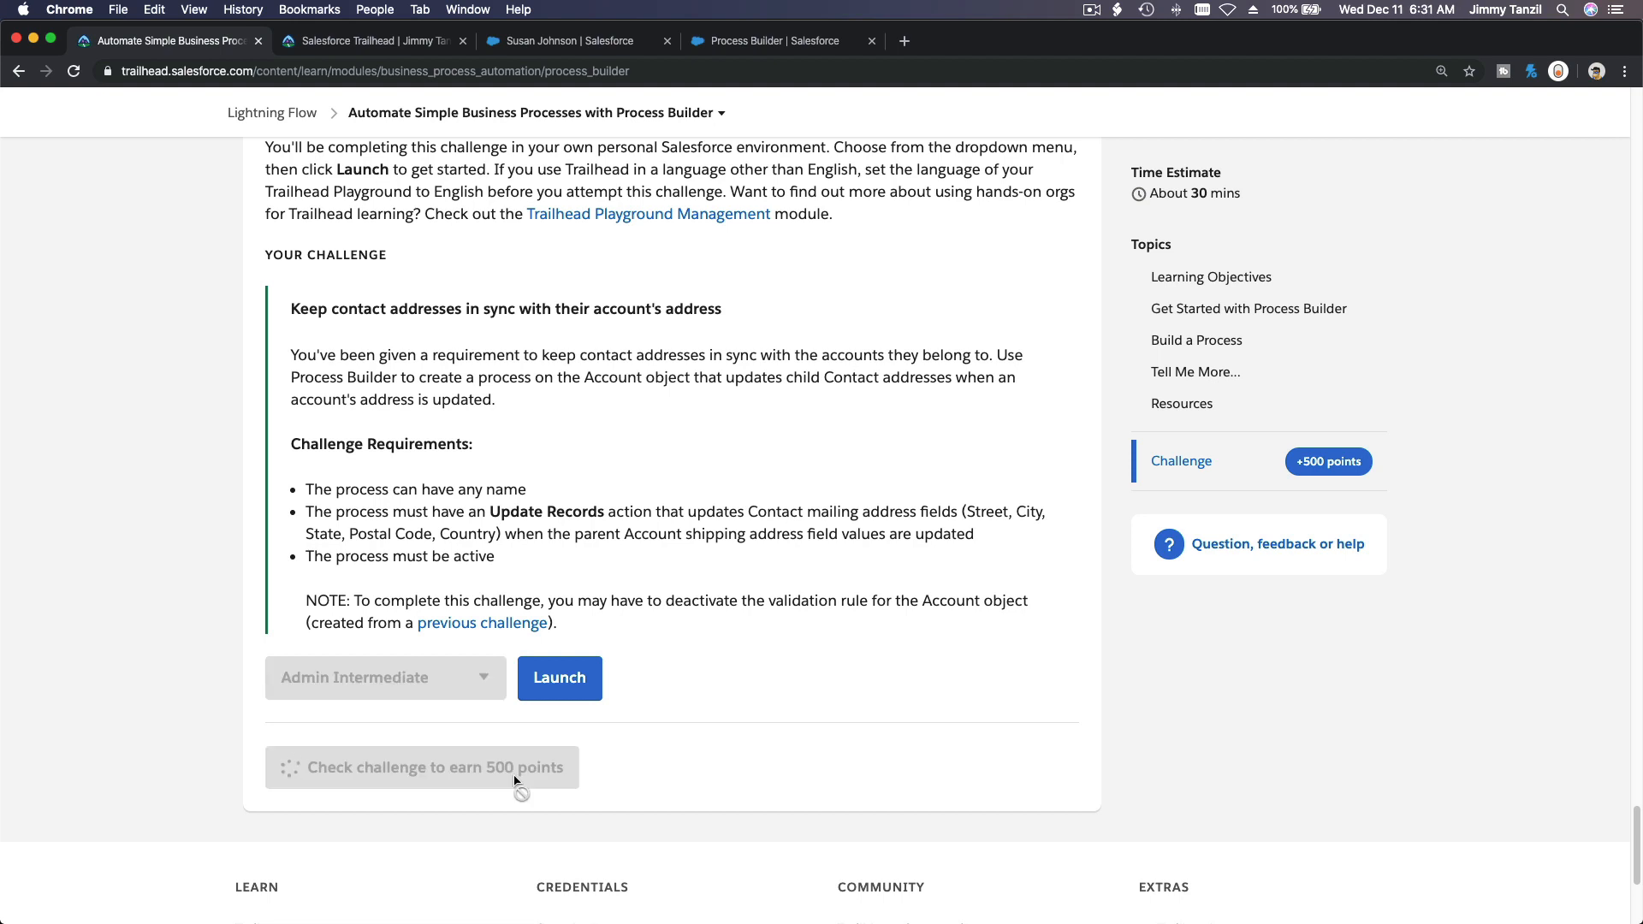
pyautogui.click(637, 121)
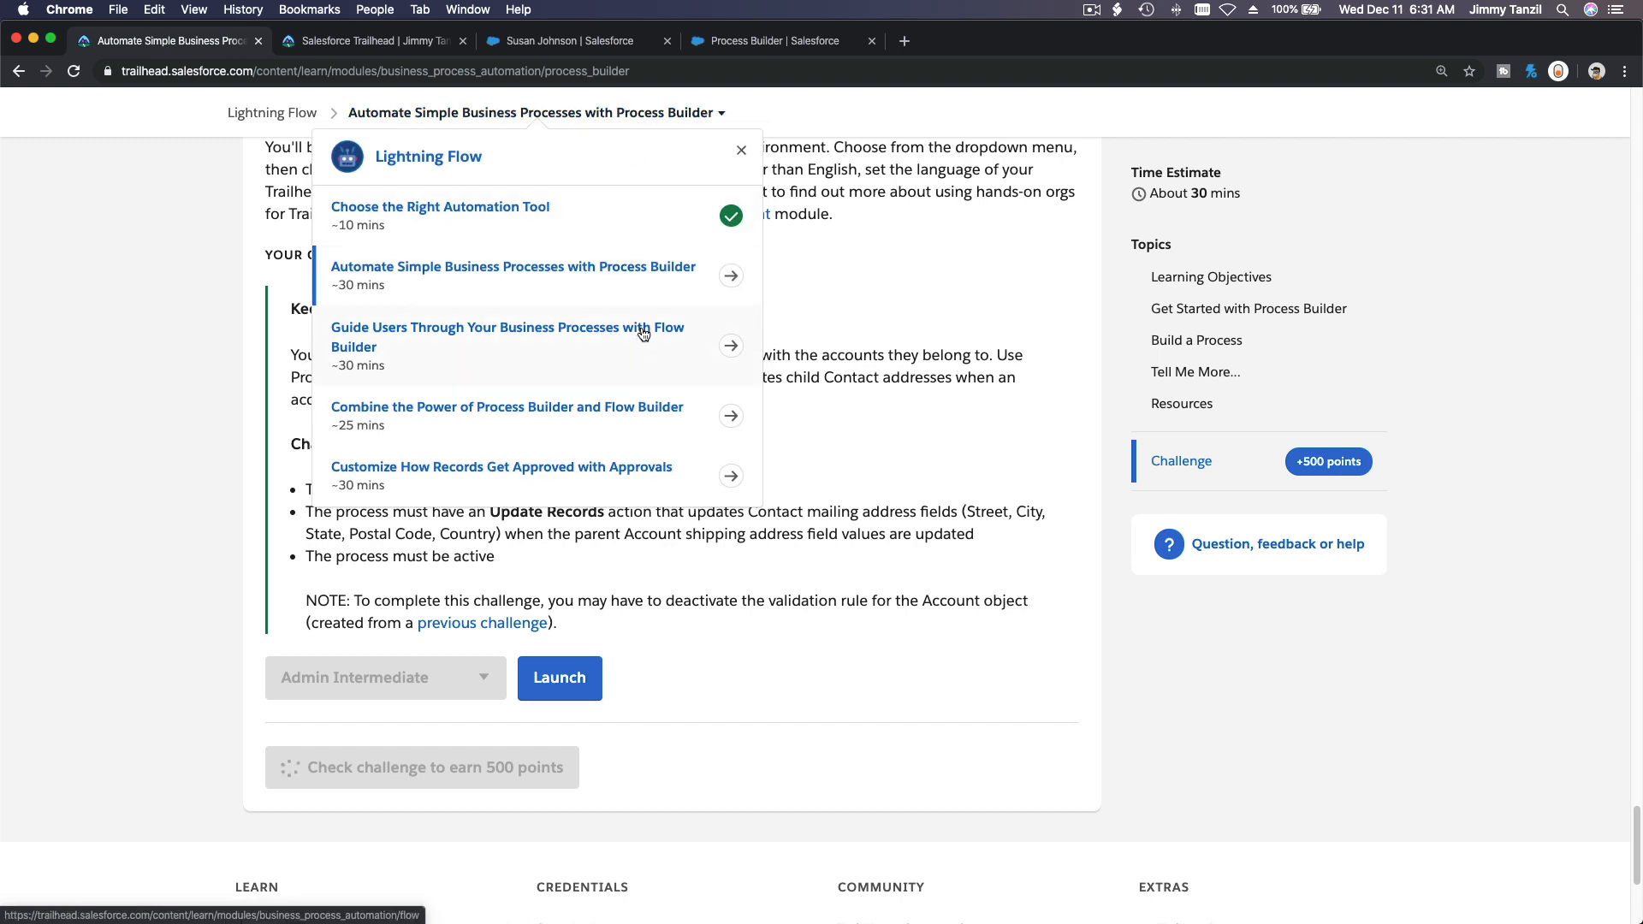
pyautogui.click(975, 302)
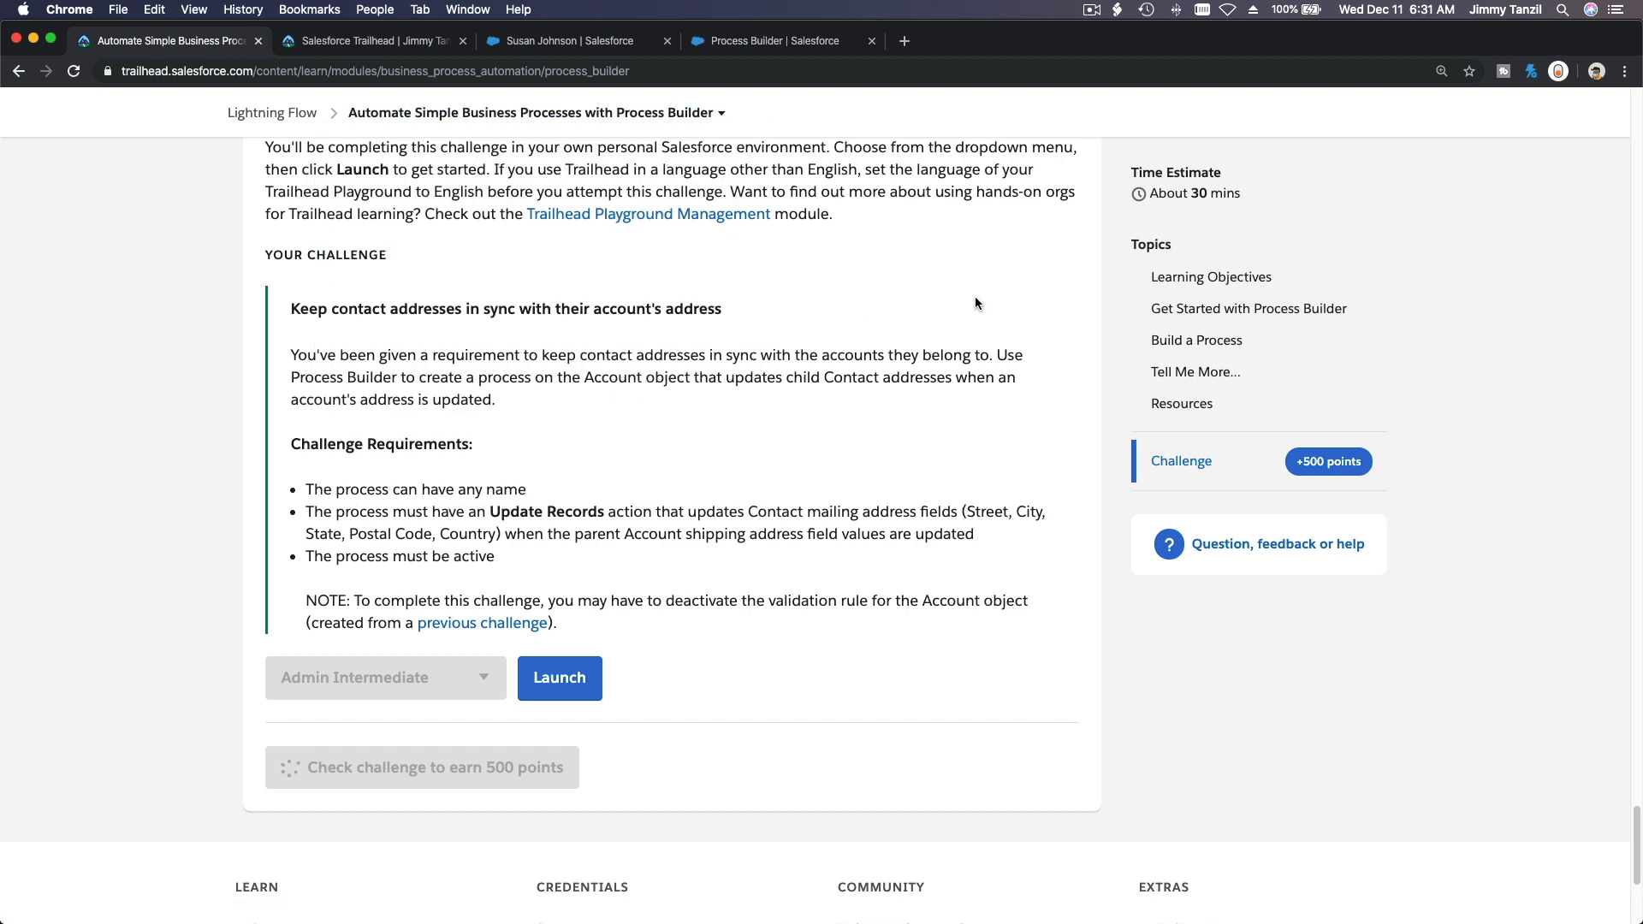